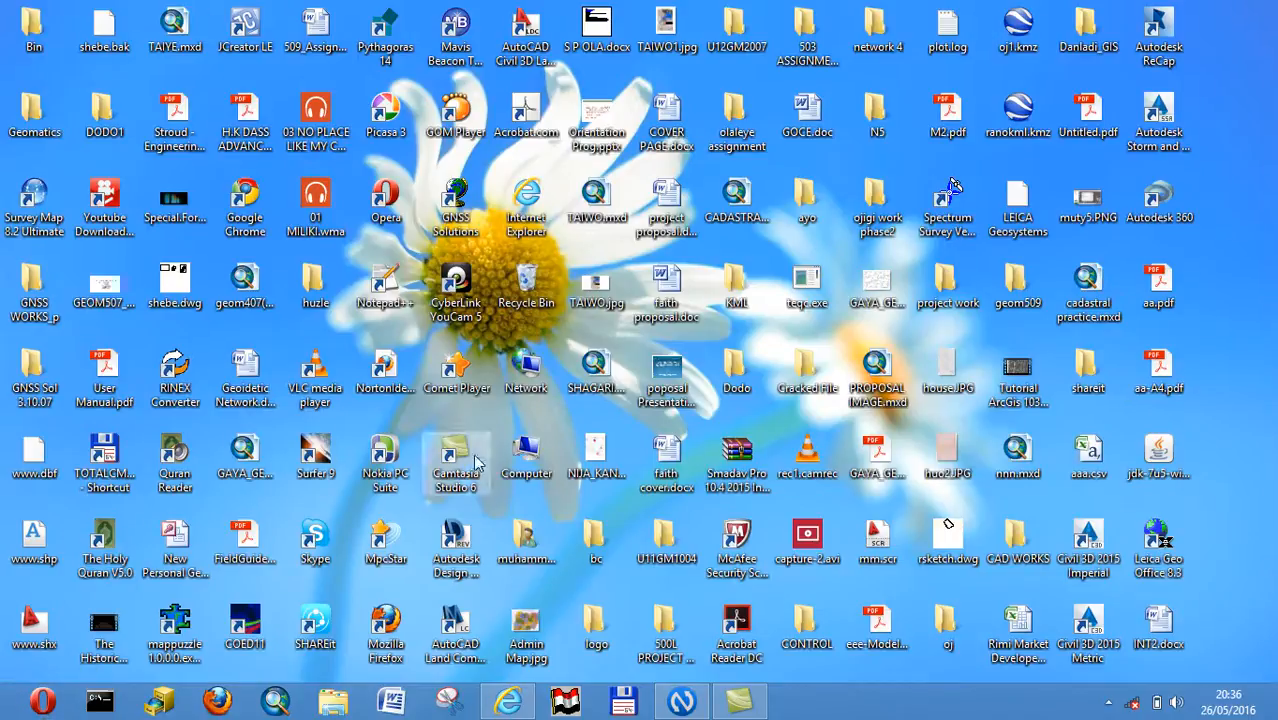
# Refresh the desktop, launch Civil 3D 2015 Metric and start a new drawing
pyautogui.rightClick(1211, 257)
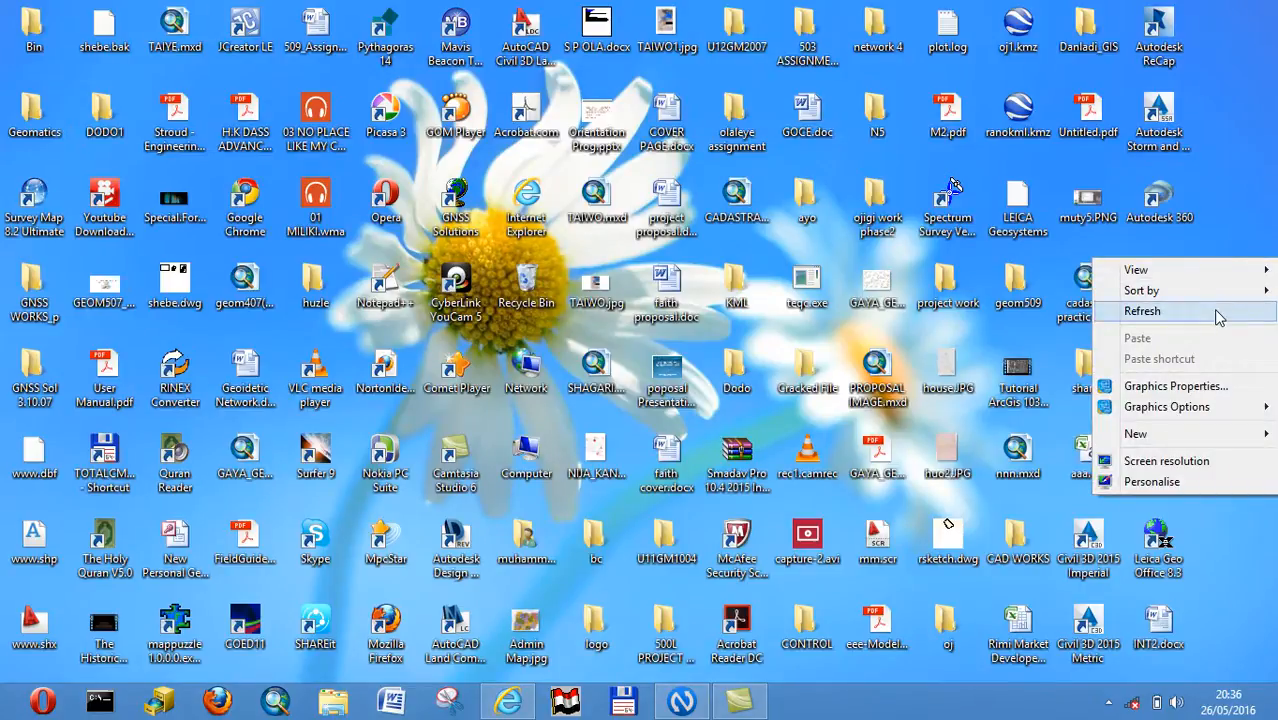
pyautogui.click(1218, 314)
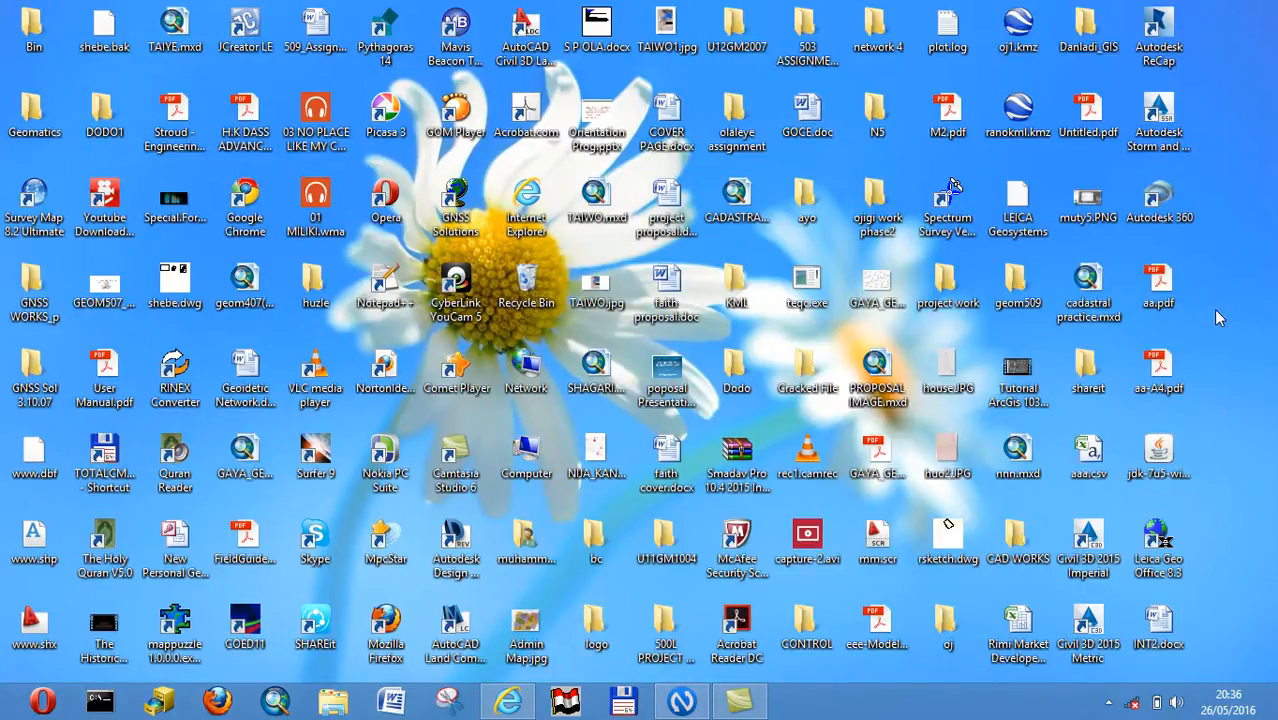
pyautogui.doubleClick(1088, 625)
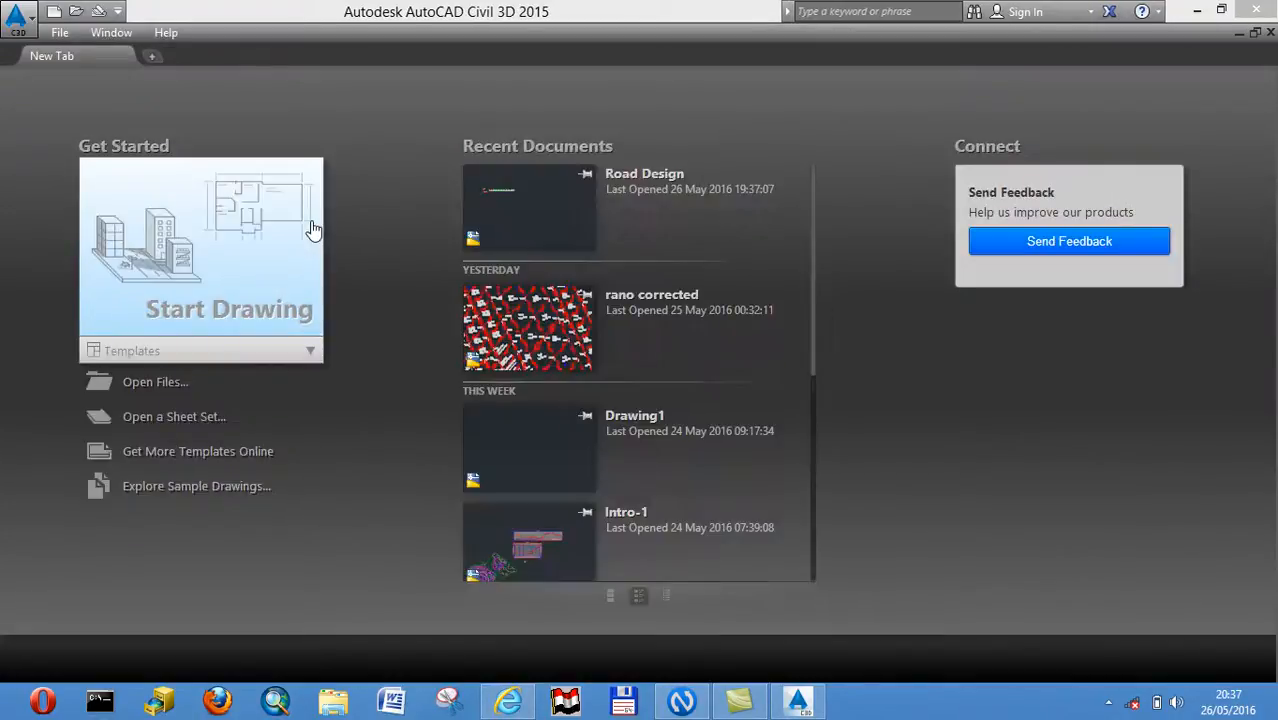
pyautogui.click(187, 247)
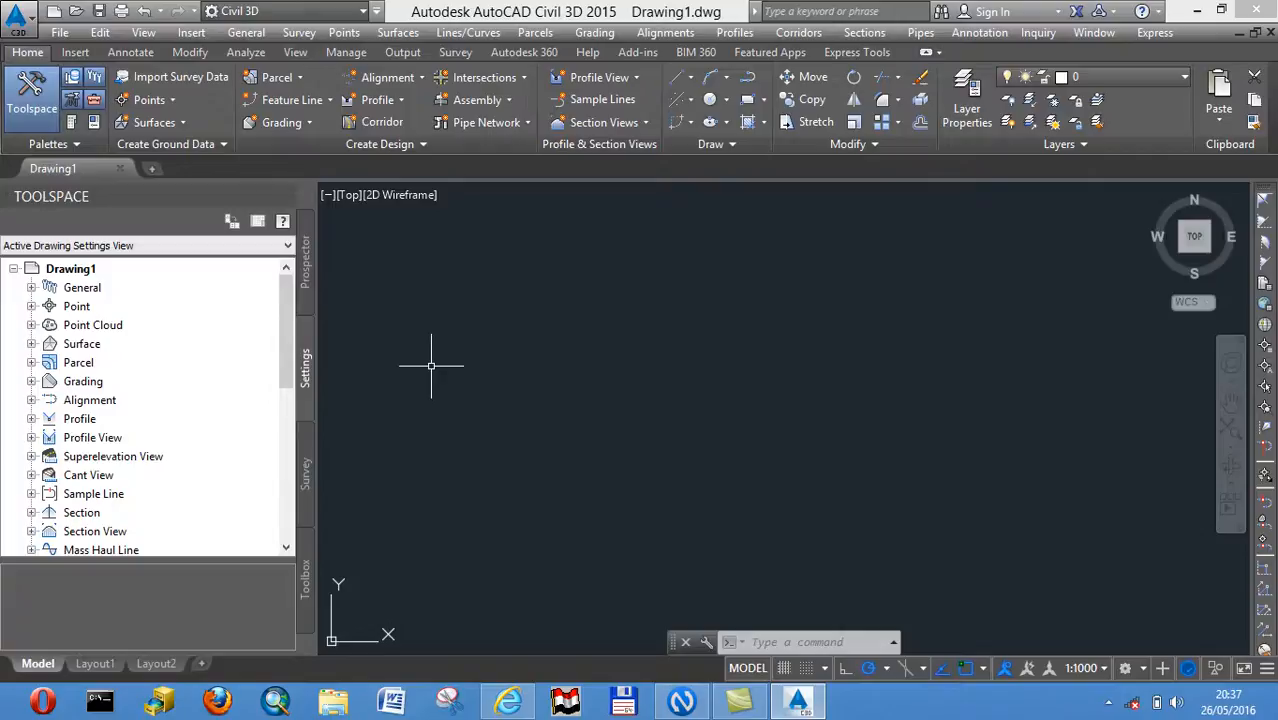
# In the settings of Drawing1, set the zone category to Nigeria with the Minna coordinate system and apply it
pyautogui.rightClick(88, 272)
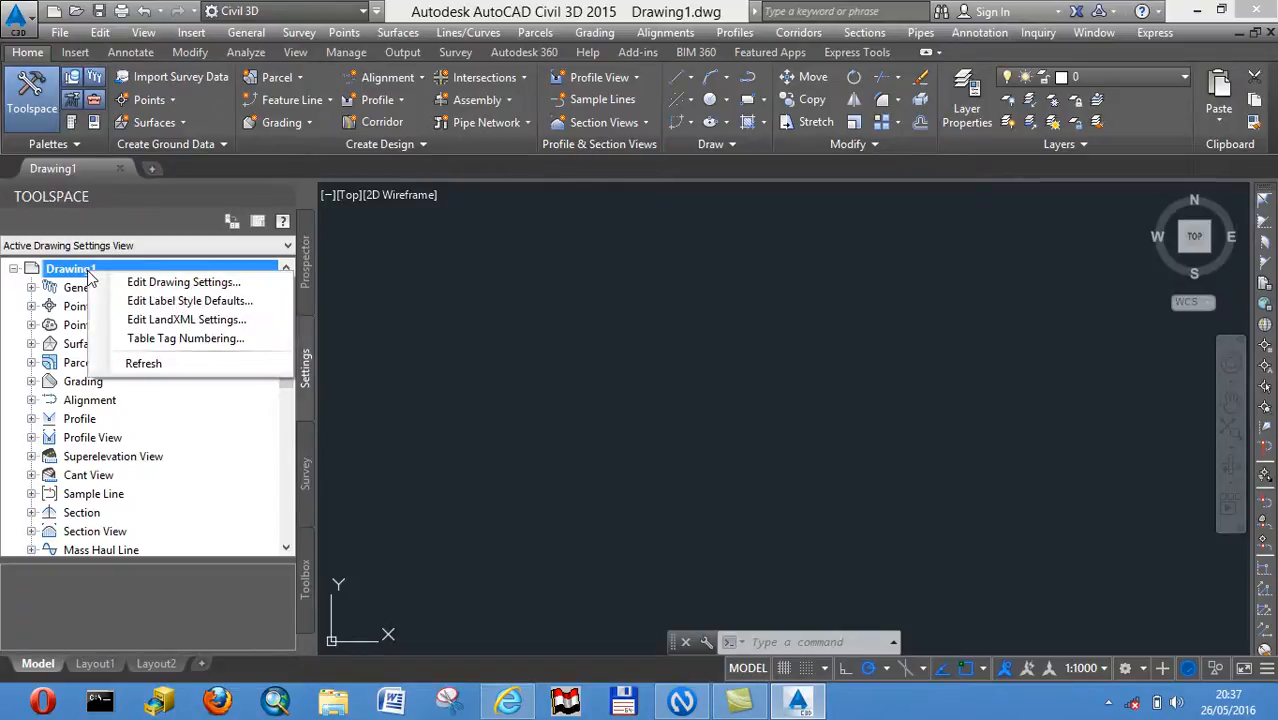
pyautogui.click(308, 372)
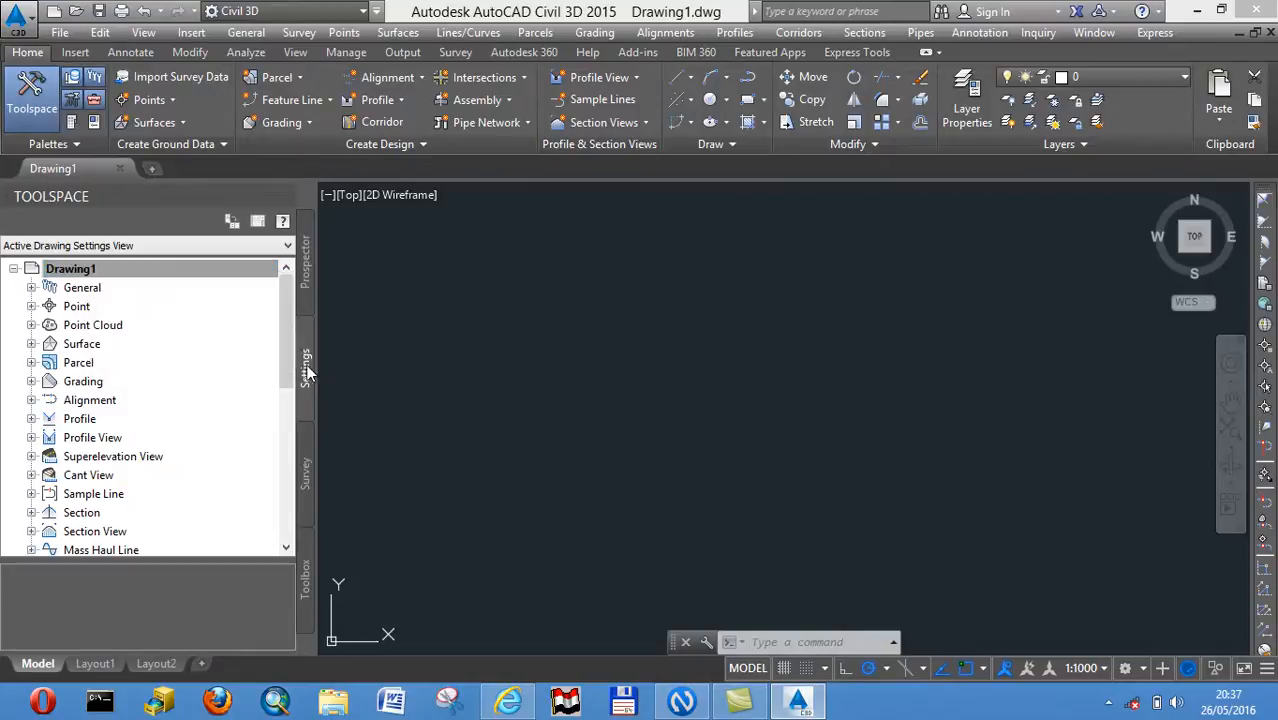
pyautogui.rightClick(85, 272)
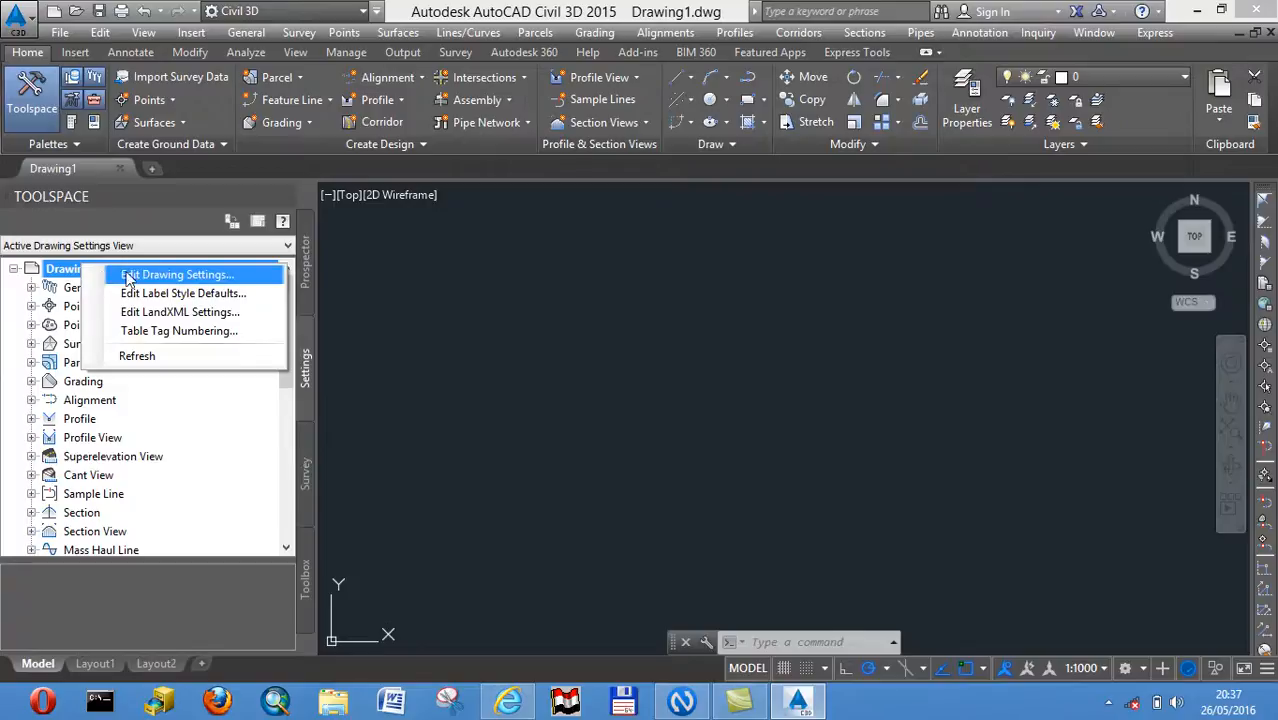
pyautogui.click(127, 275)
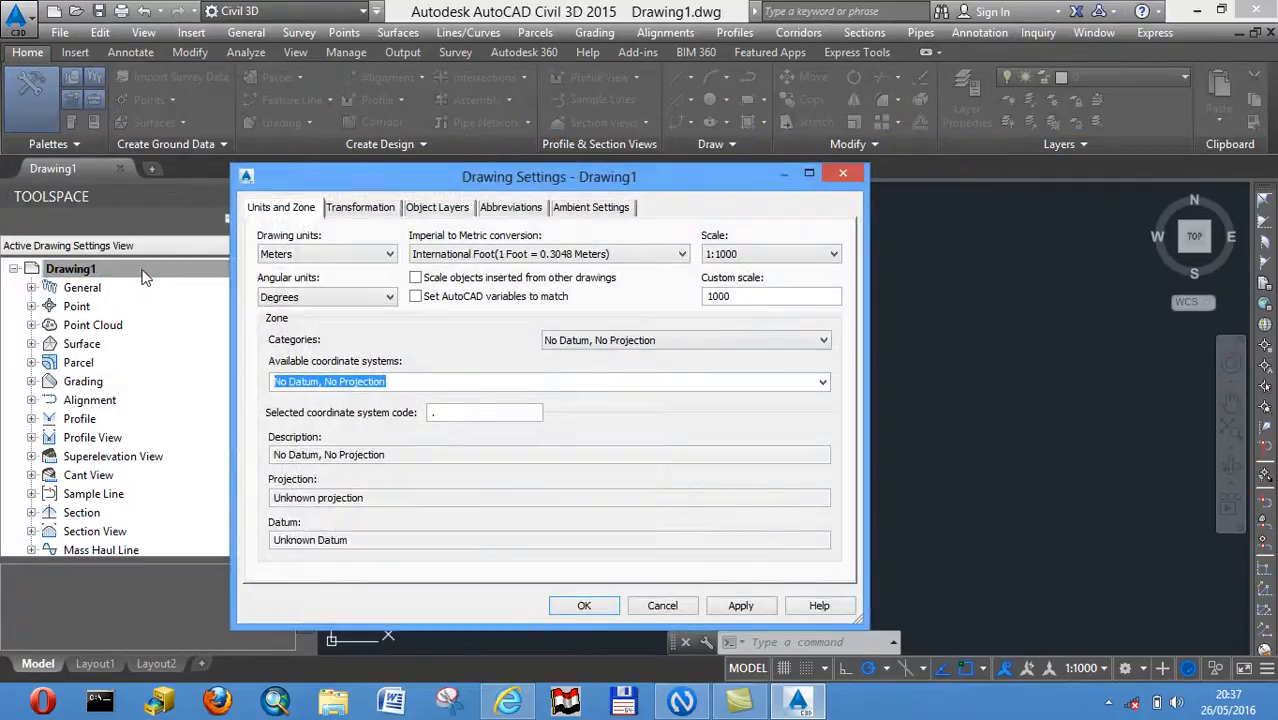
pyautogui.click(624, 342)
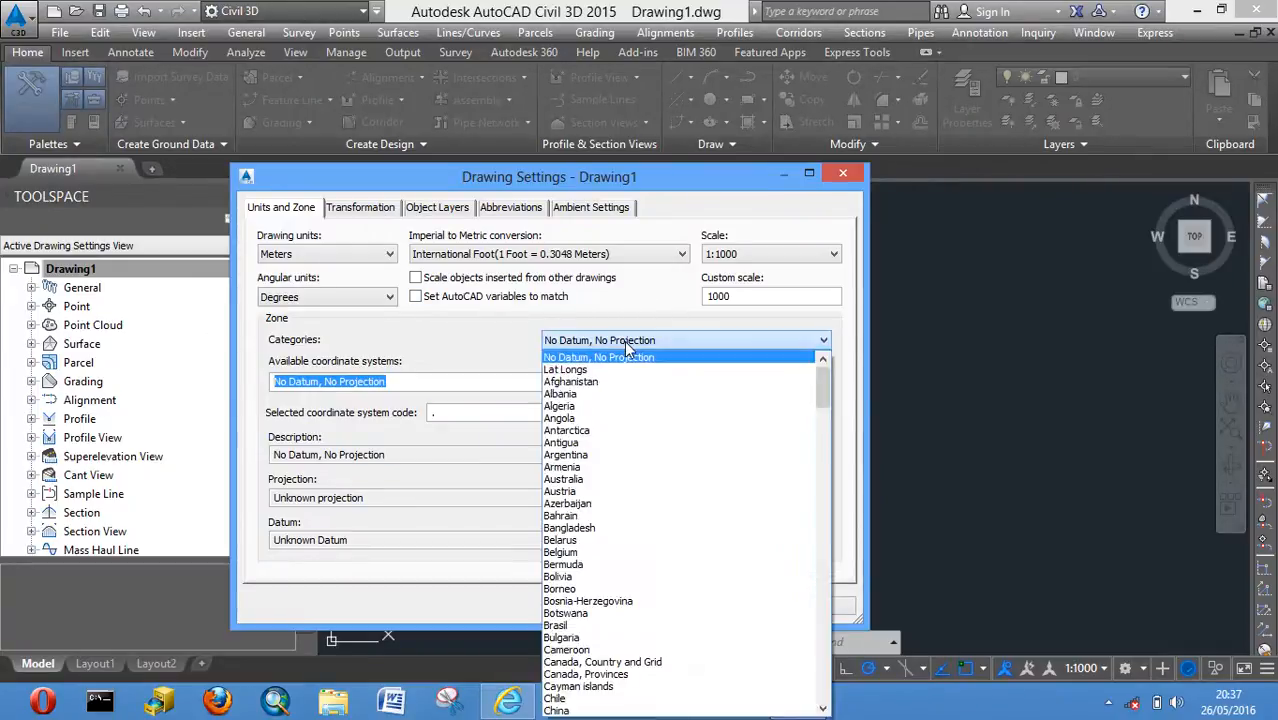
pyautogui.press('n')
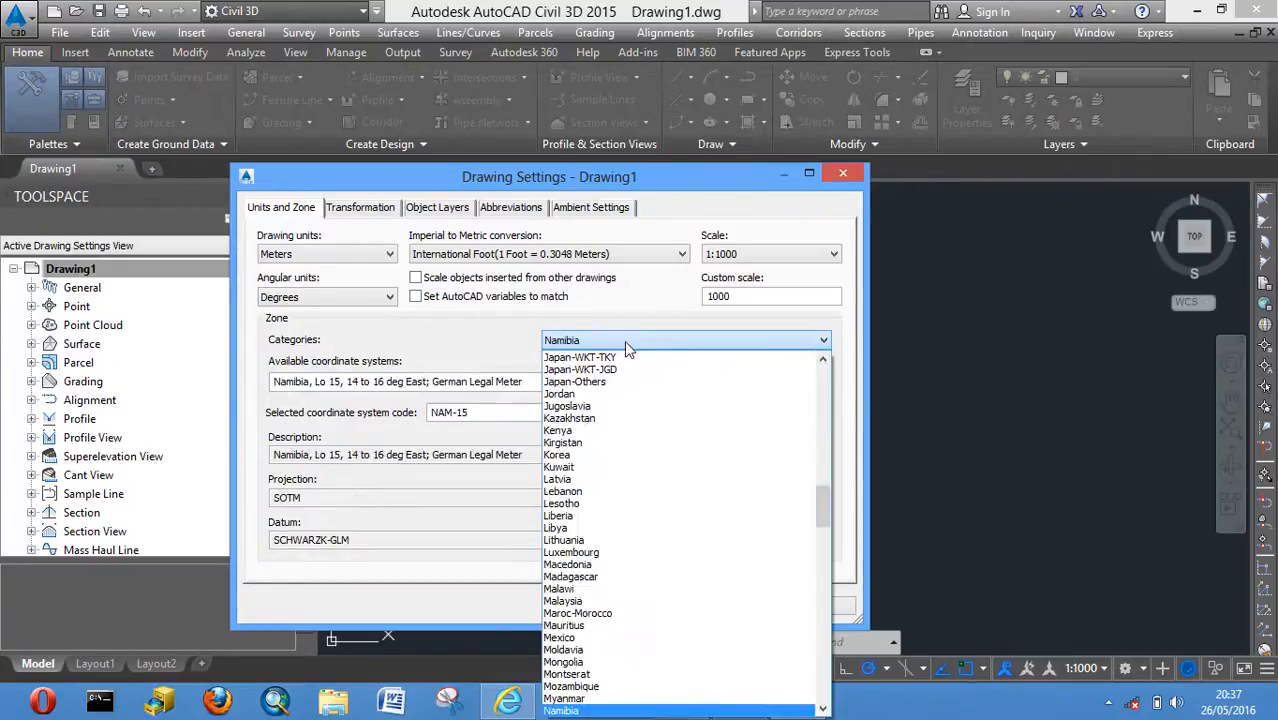
pyautogui.scroll(-1, 620, 500)
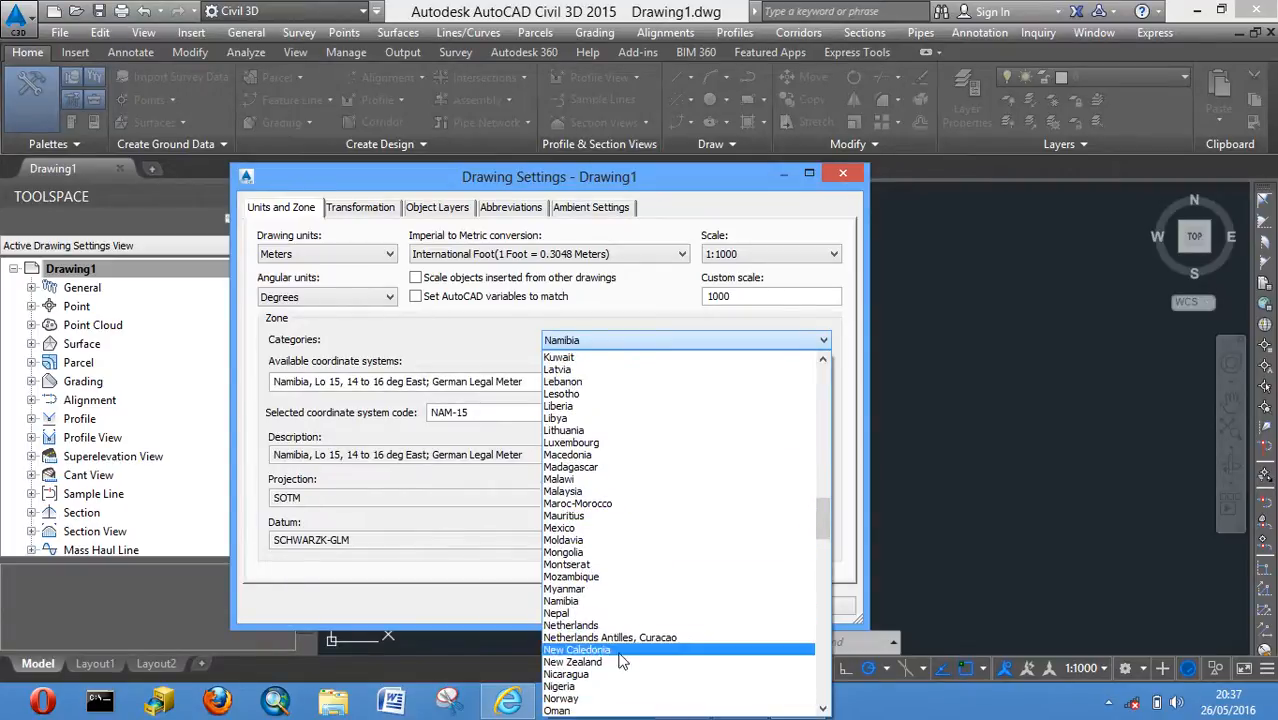
pyautogui.click(615, 688)
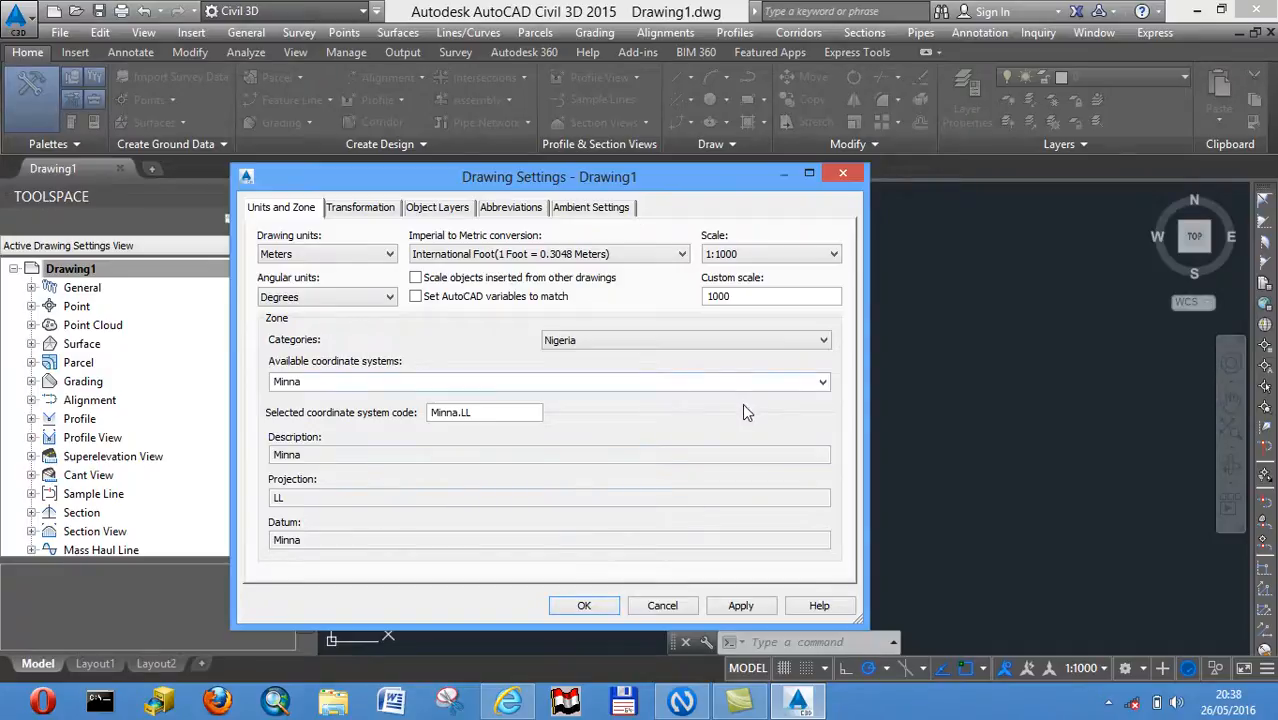
pyautogui.click(733, 610)
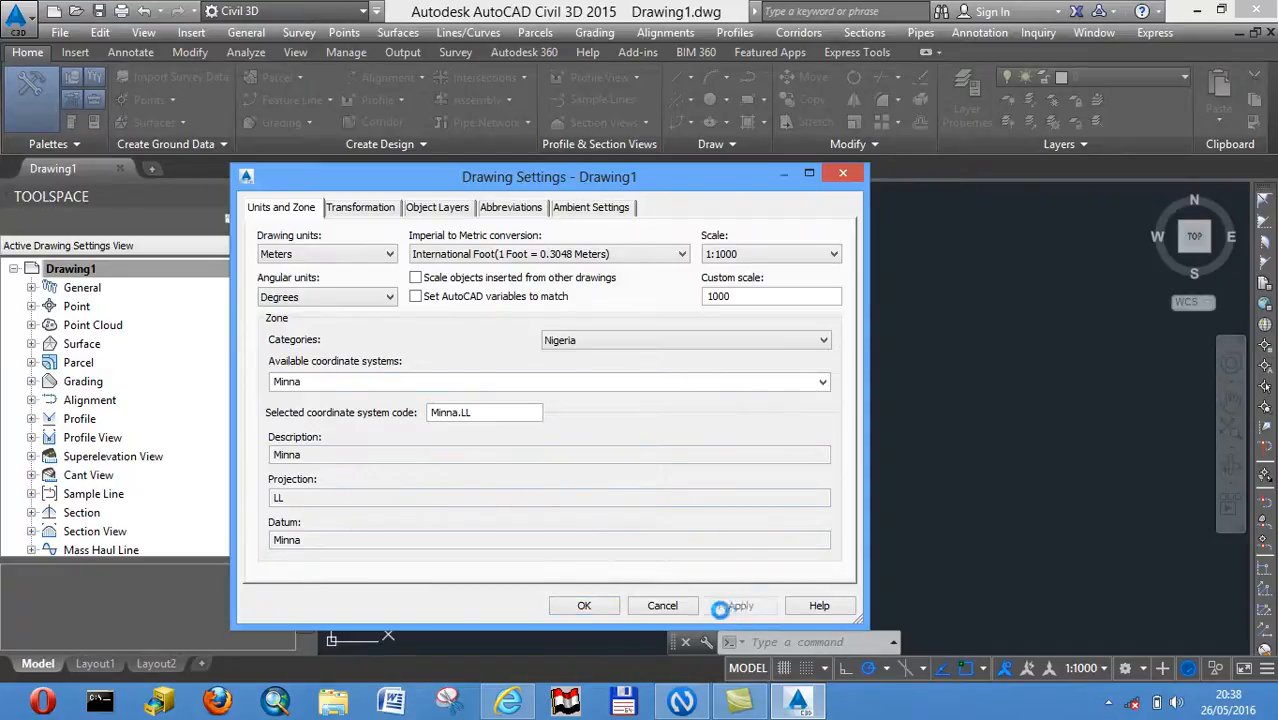
pyautogui.click(584, 606)
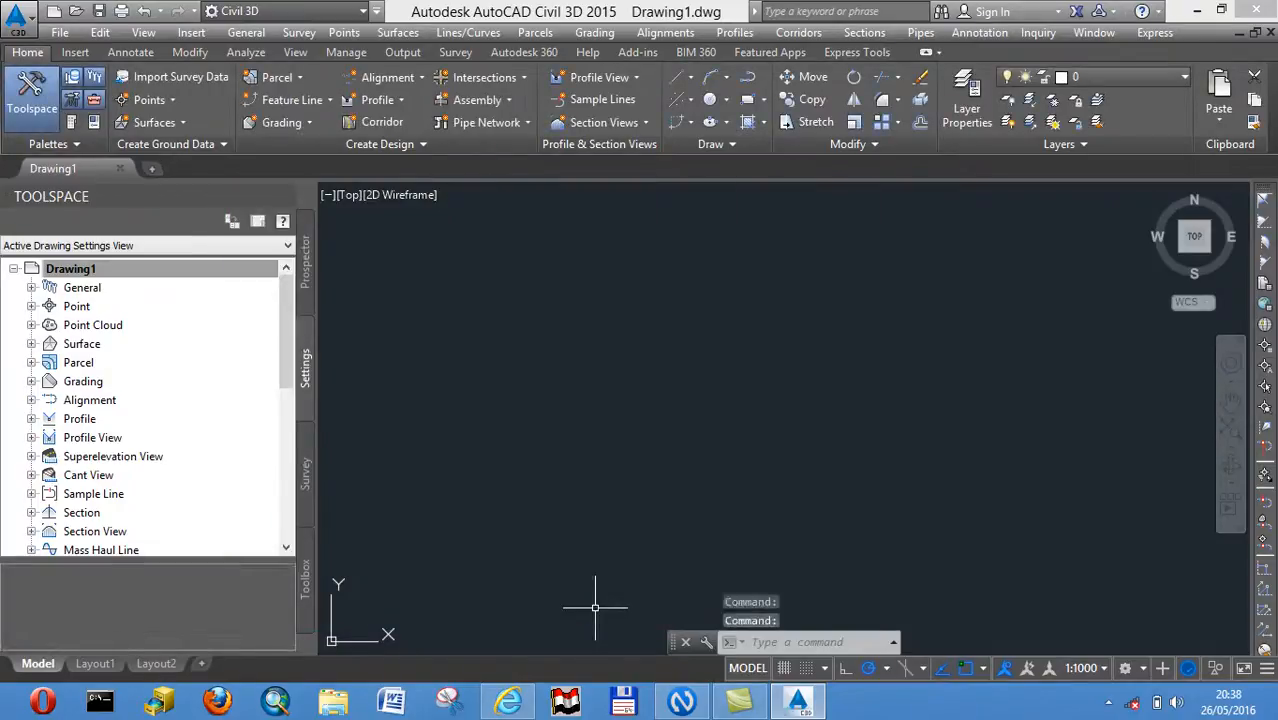
# Open the point creation tools for the drawing's points and start adding a source file to a point import
pyautogui.click(308, 286)
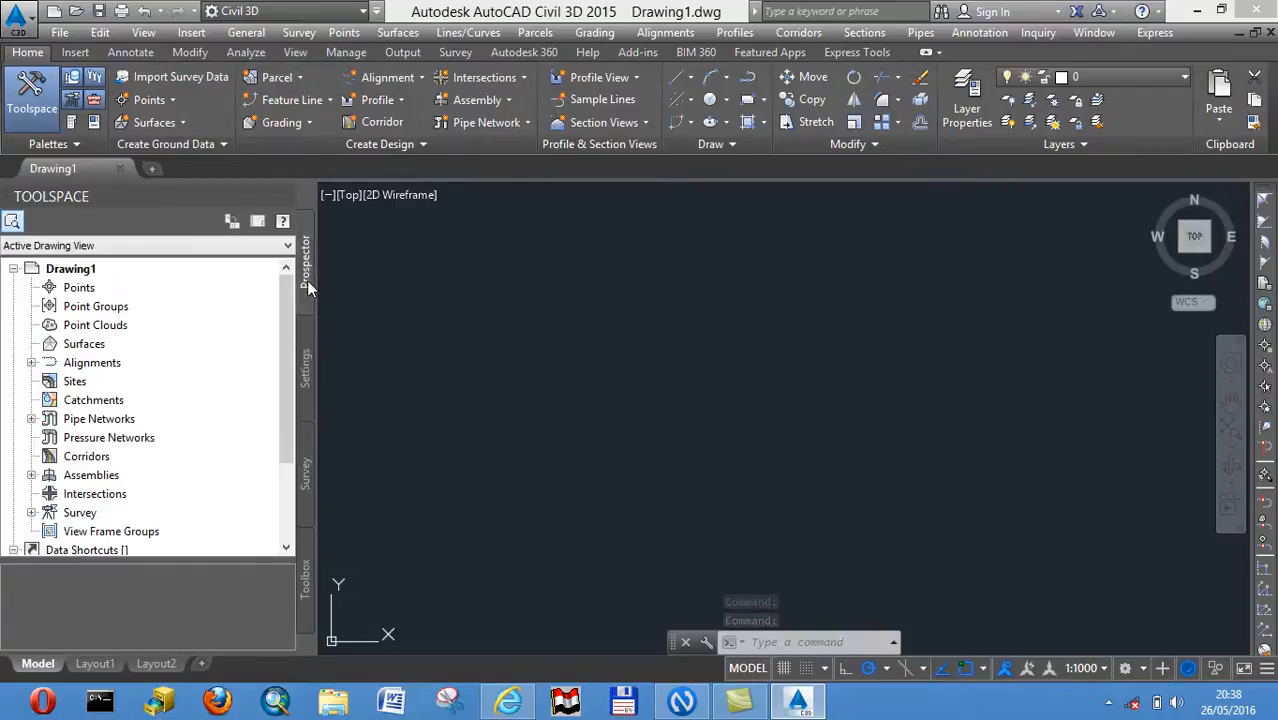
pyautogui.rightClick(88, 290)
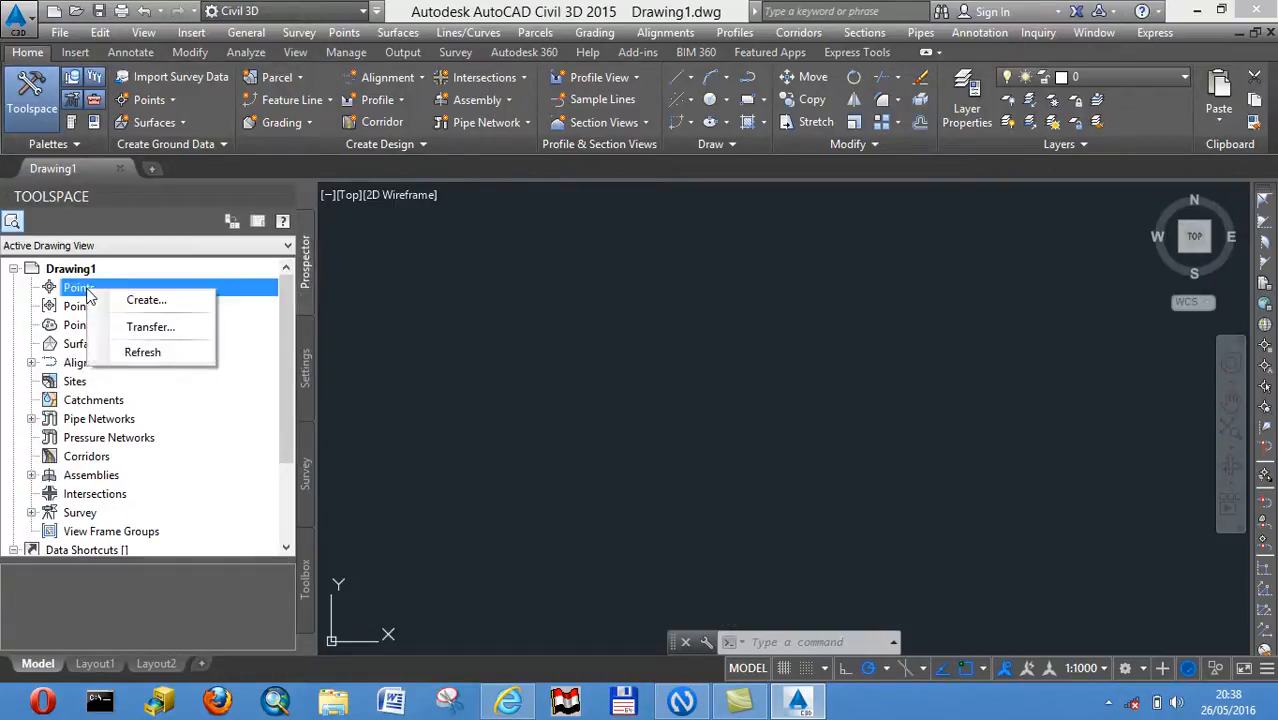
pyautogui.click(146, 302)
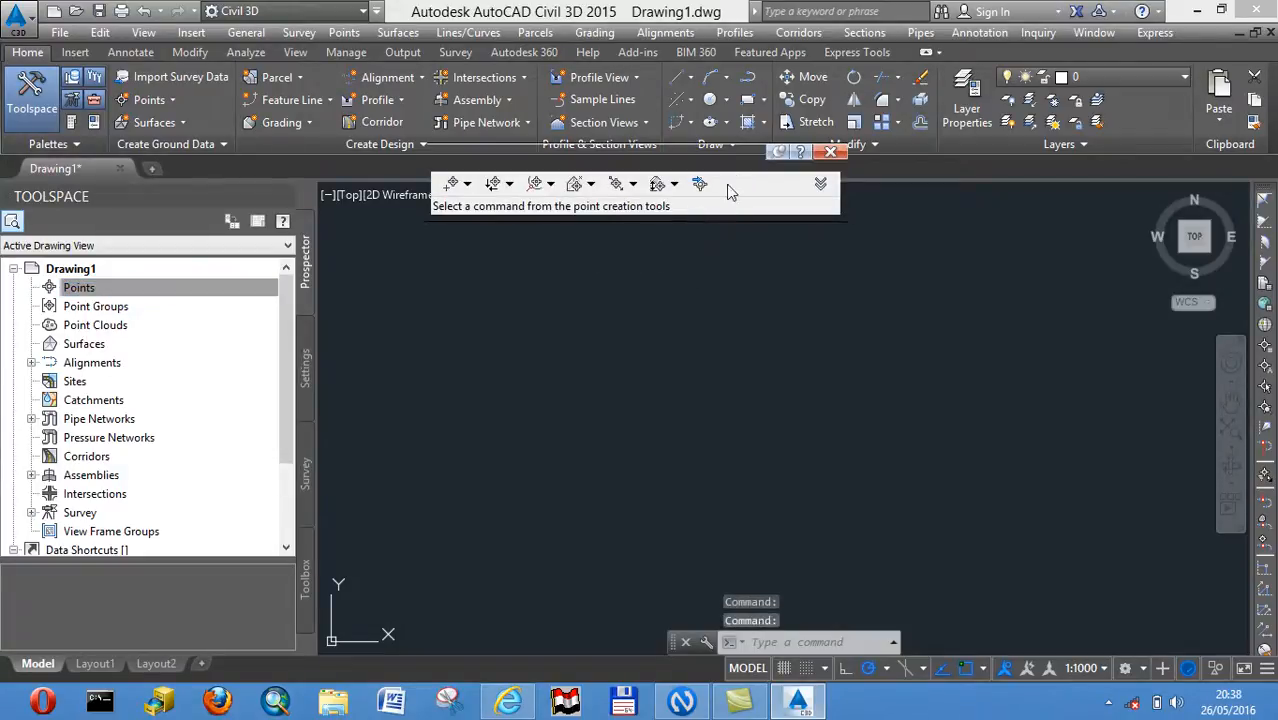
pyautogui.moveTo(705, 154); pyautogui.dragTo(618, 222)
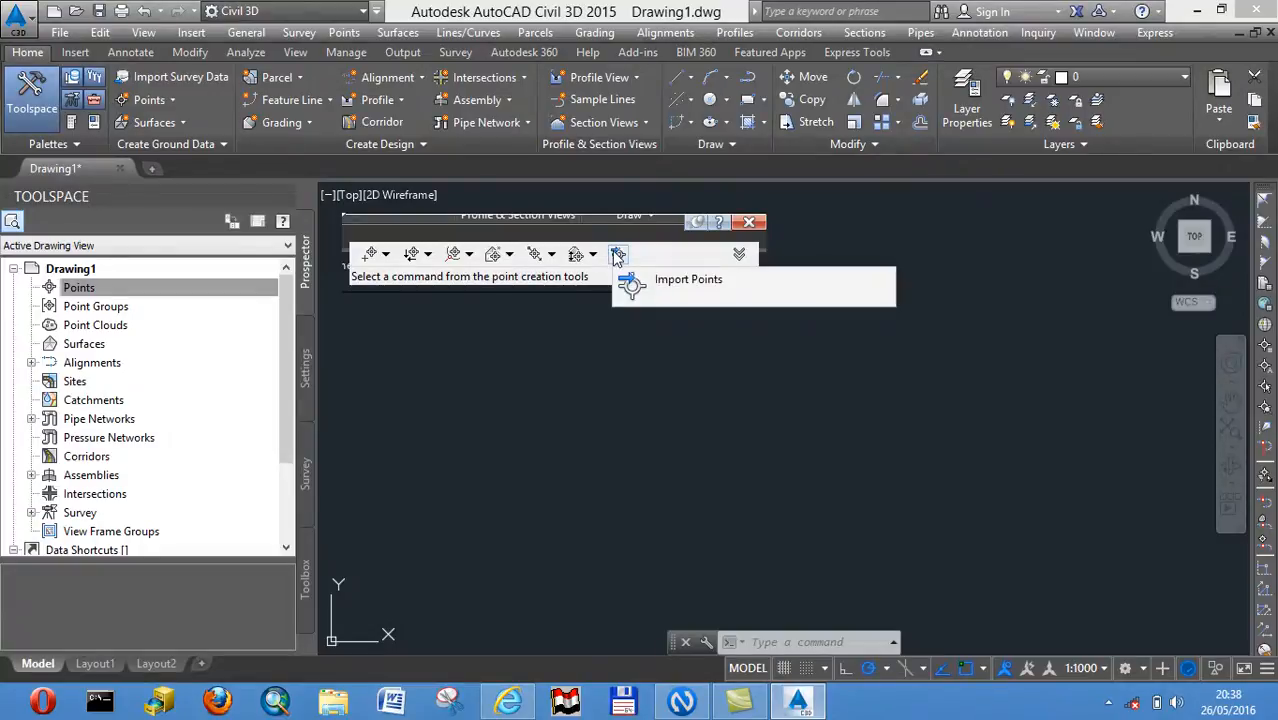
pyautogui.click(617, 256)
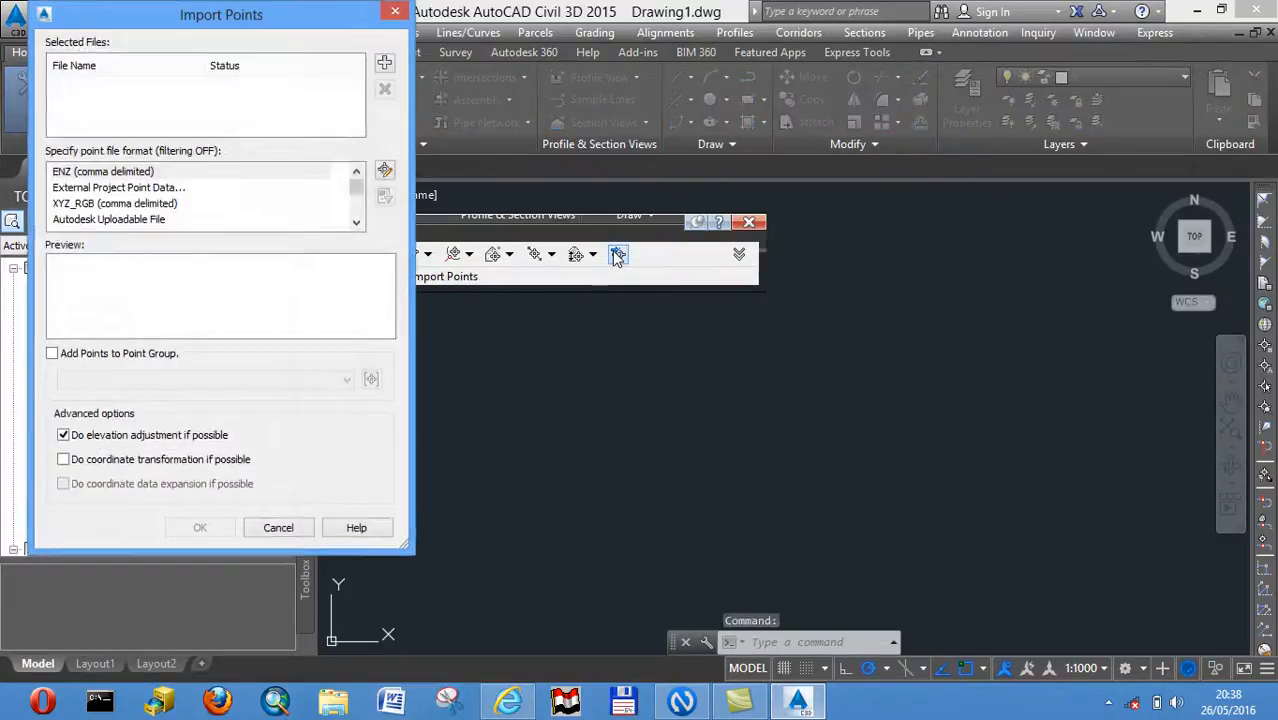
pyautogui.click(385, 66)
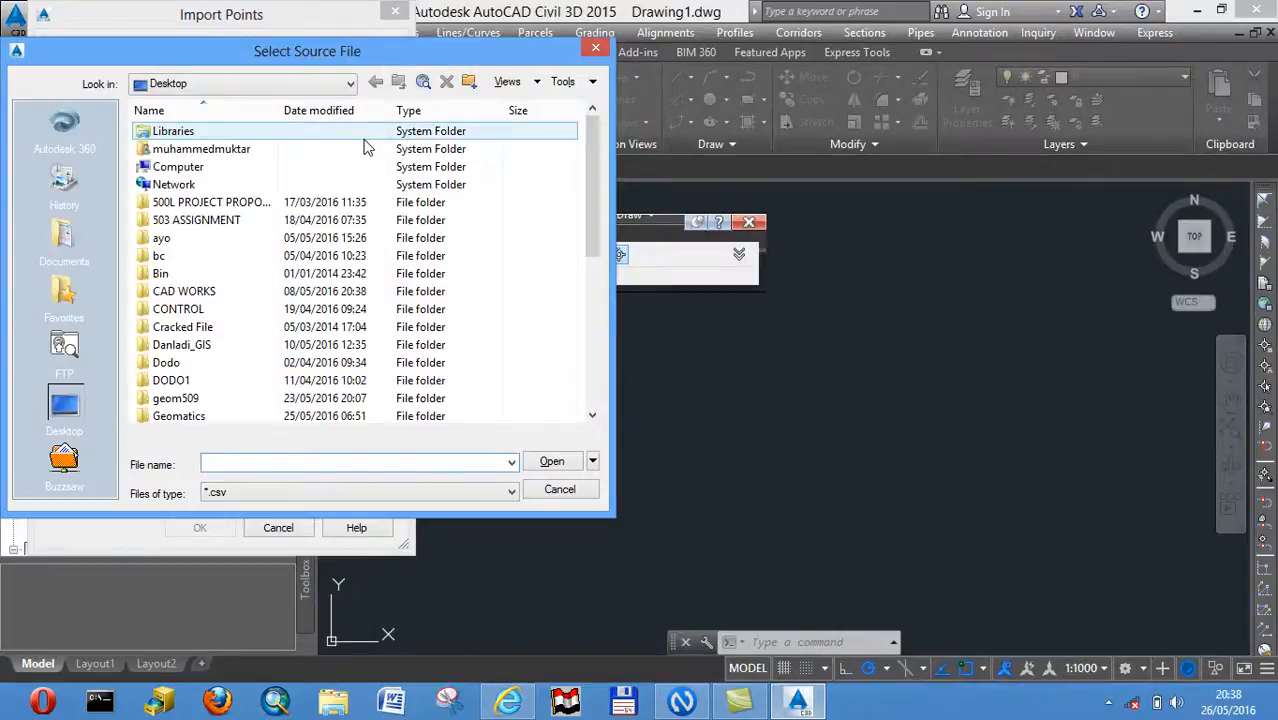
pyautogui.moveTo(594, 250); pyautogui.dragTo(584, 381)
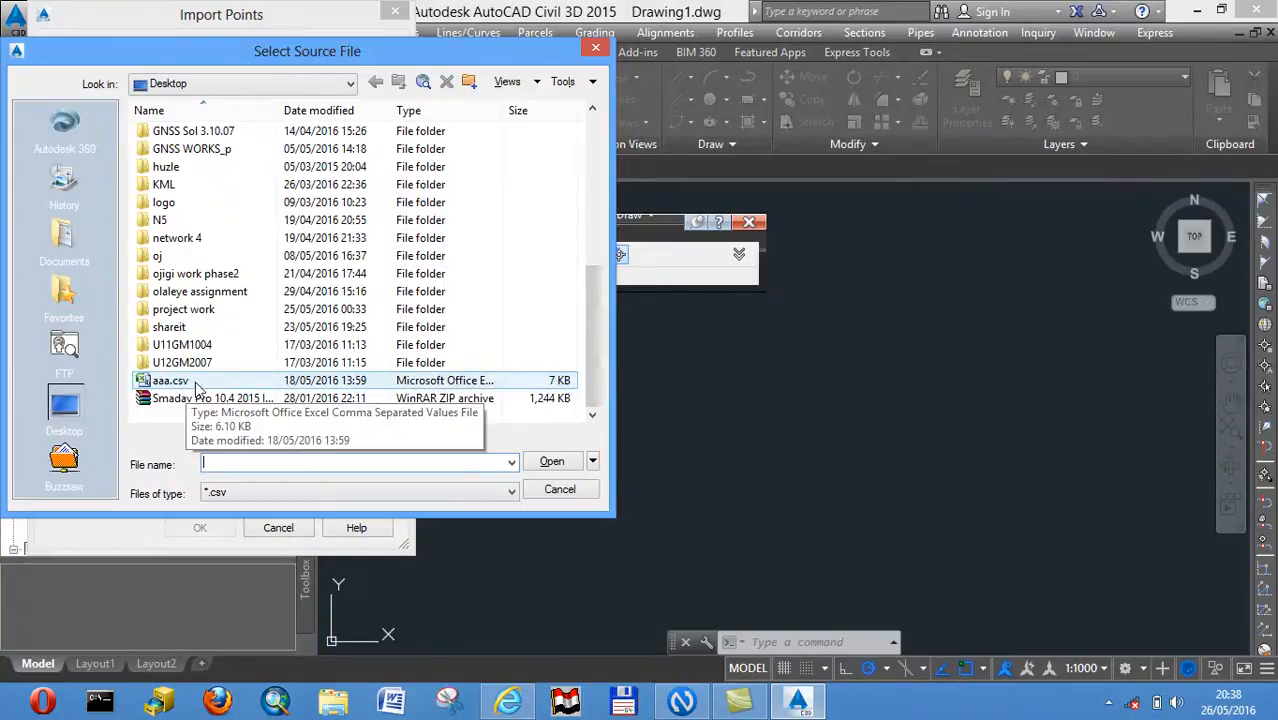
pyautogui.click(246, 83)
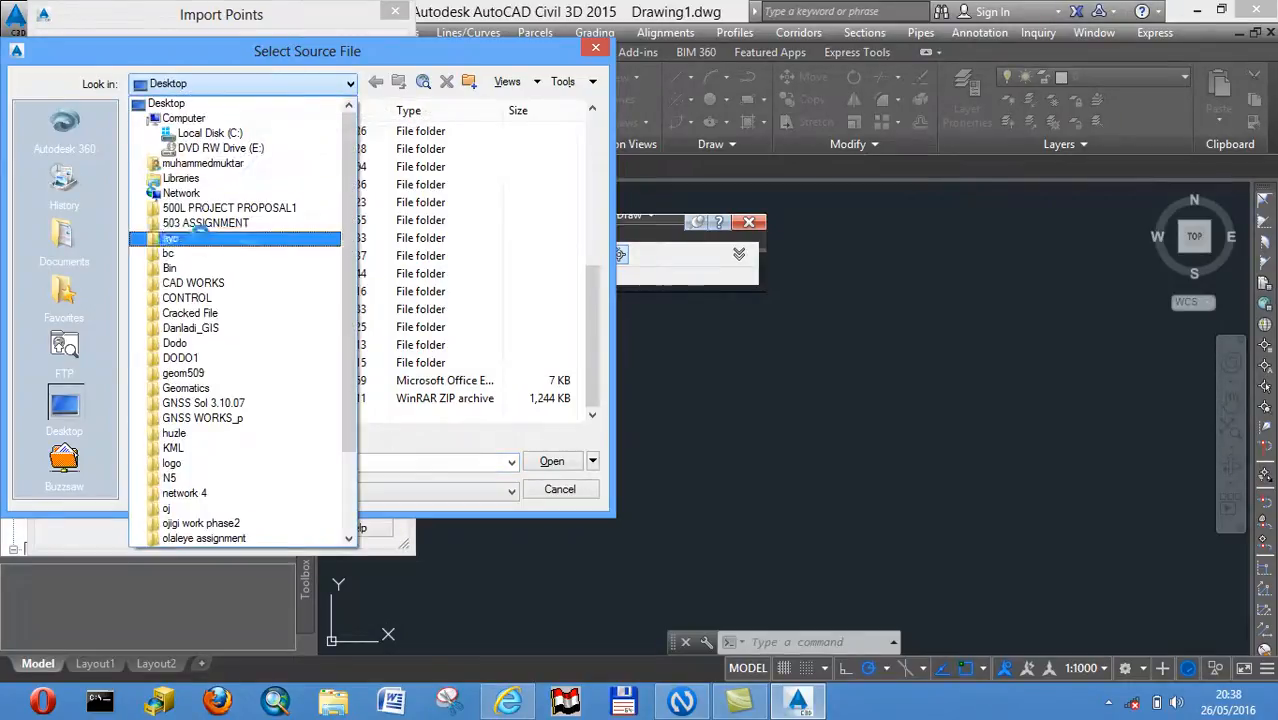
pyautogui.click(287, 103)
pyautogui.doubleClick(277, 152)
pyautogui.scroll(-5, 293, 258)
pyautogui.scroll(-4, 310, 205)
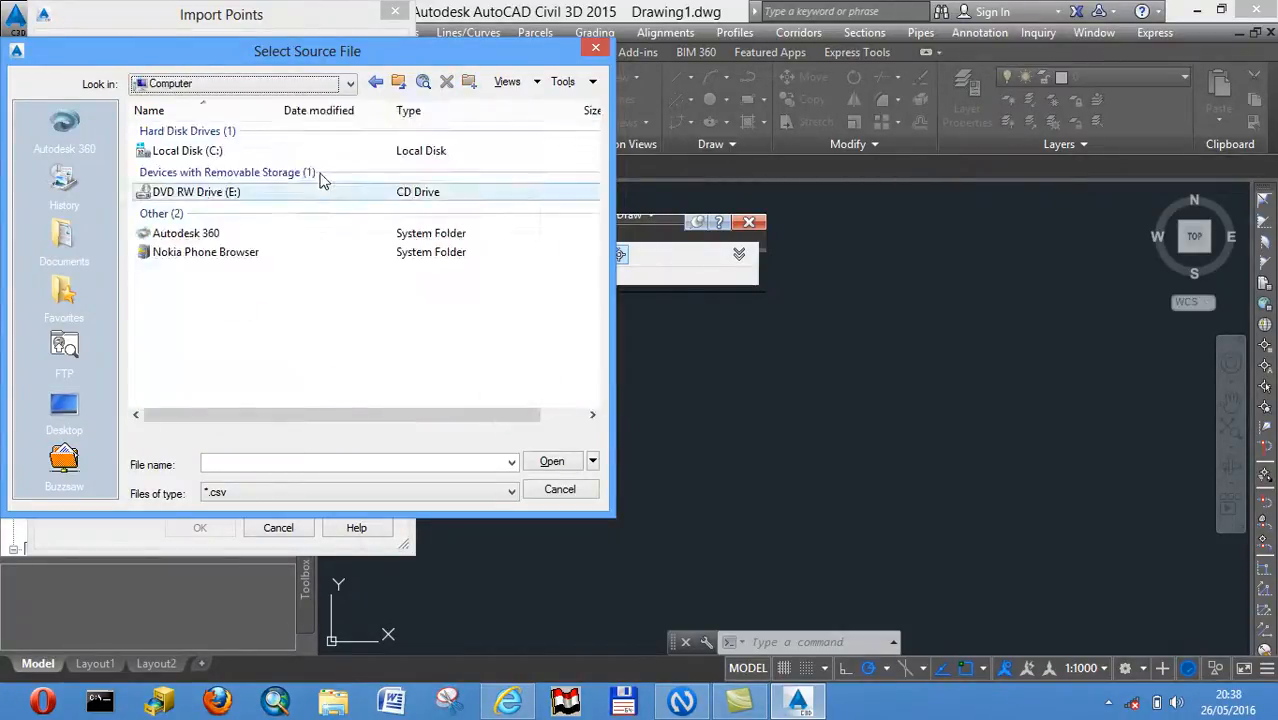
pyautogui.click(350, 83)
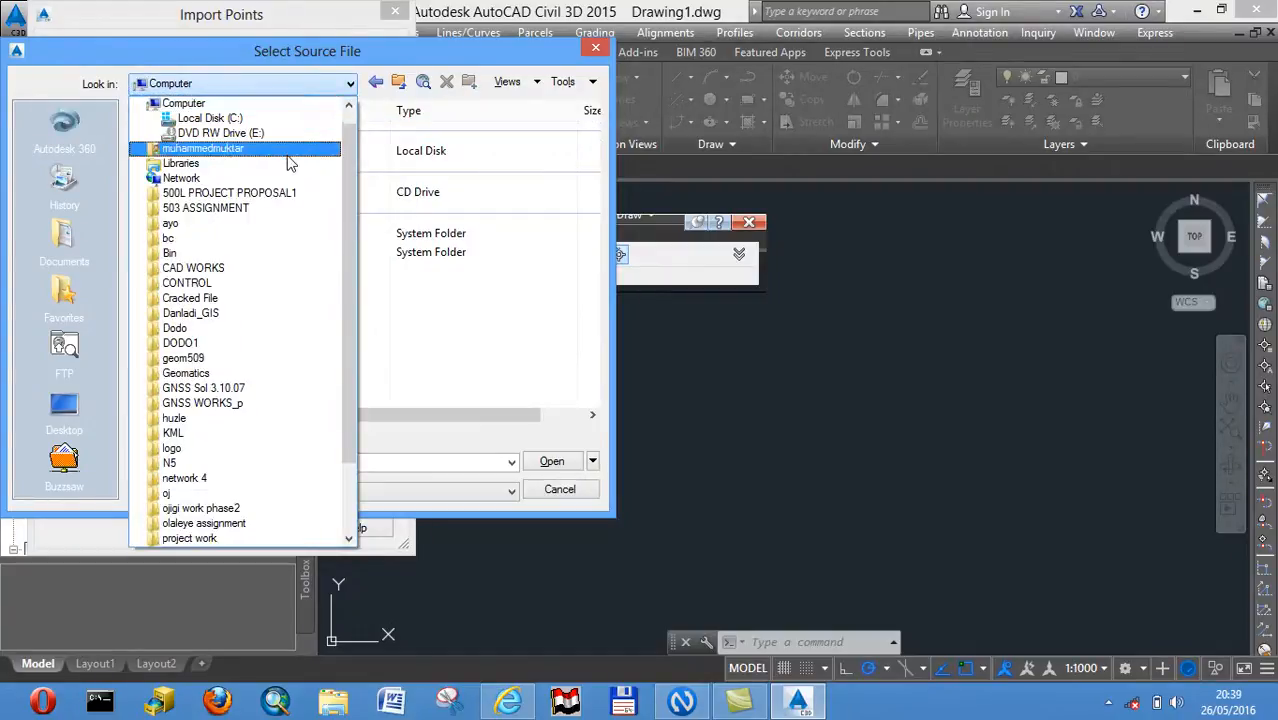
pyautogui.scroll(1, 274, 210)
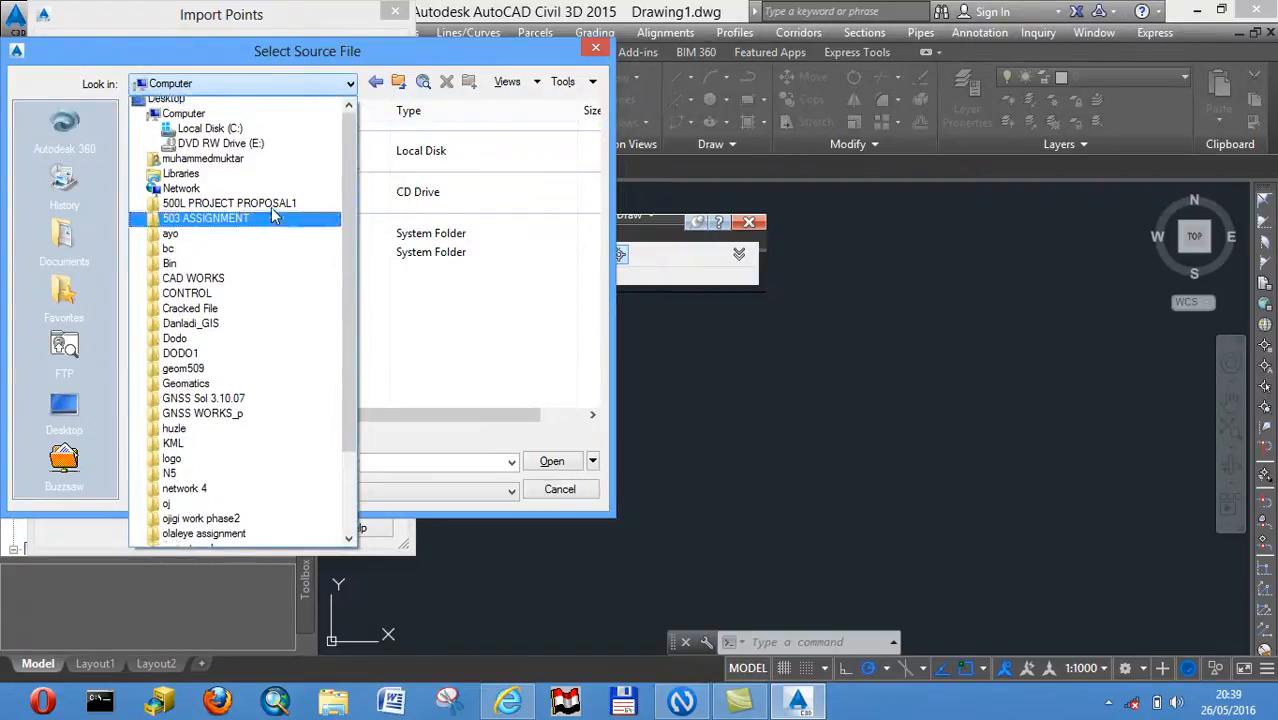
pyautogui.click(183, 106)
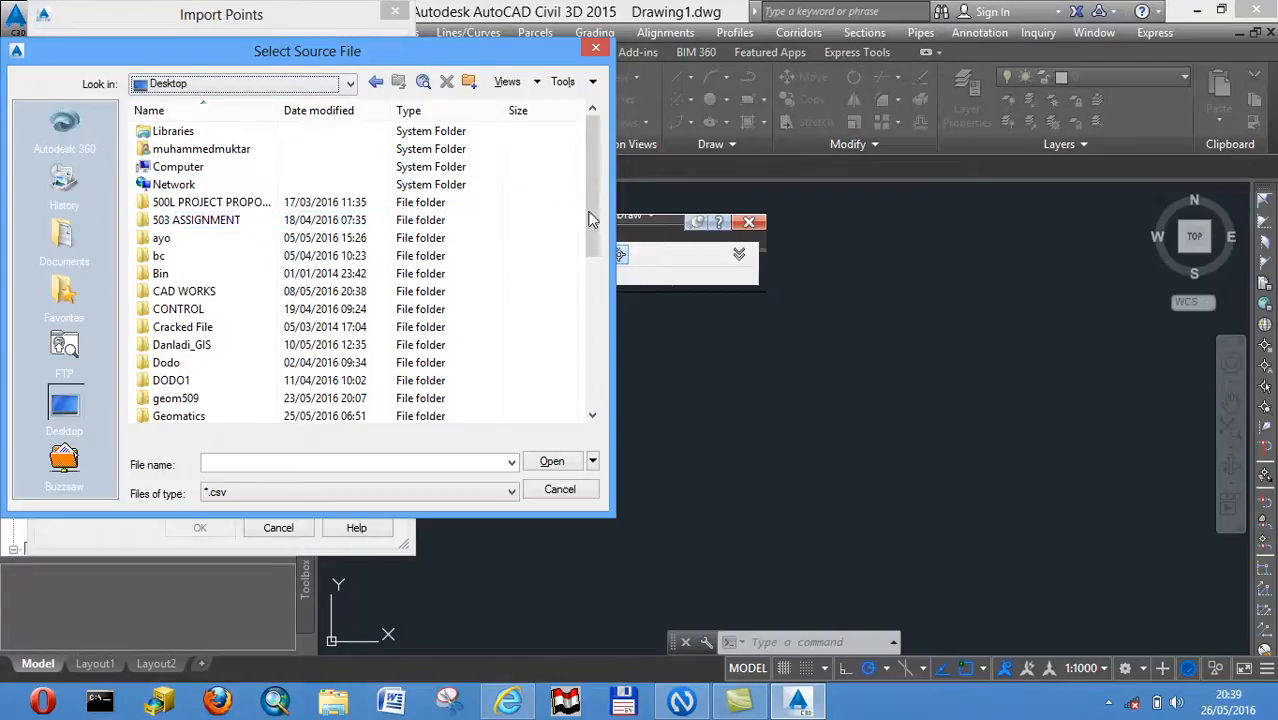
# Import the points from aaa.csv on the Desktop in ENZ (comma delimited) format and close the point creation tools
pyautogui.scroll(-6, 590, 220)
pyautogui.click(250, 381)
pyautogui.click(250, 382)
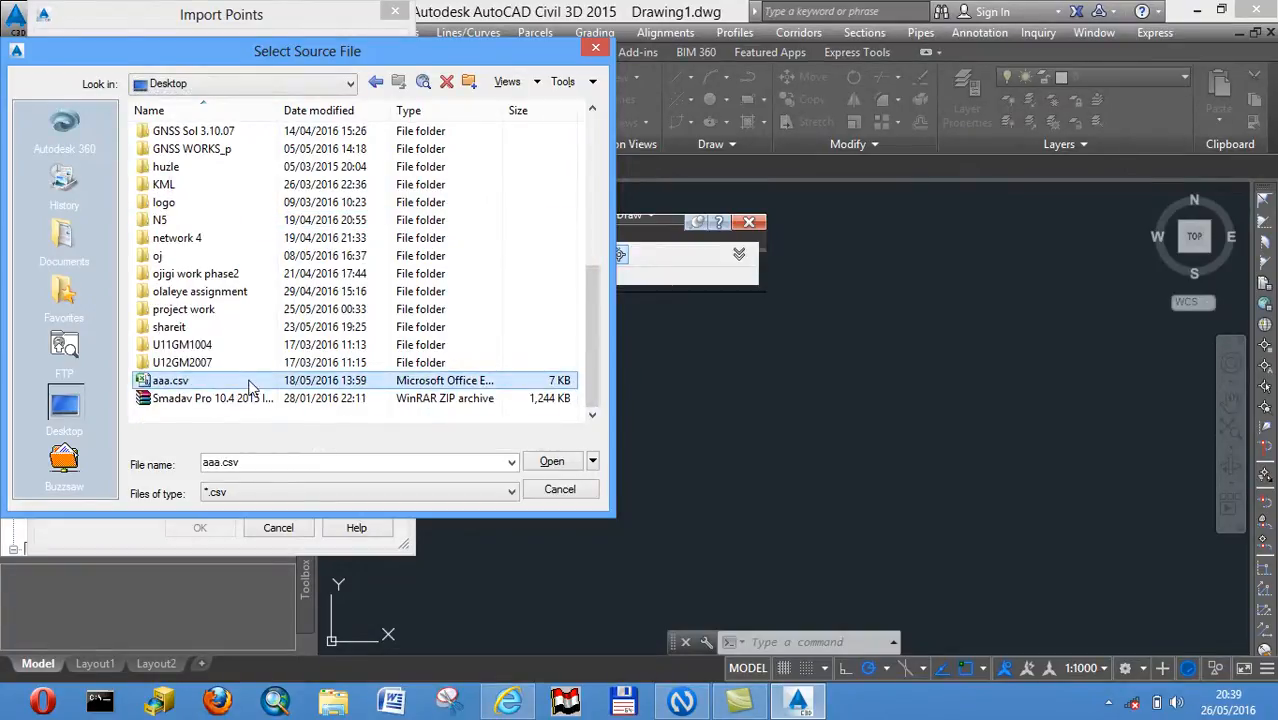
pyautogui.click(557, 468)
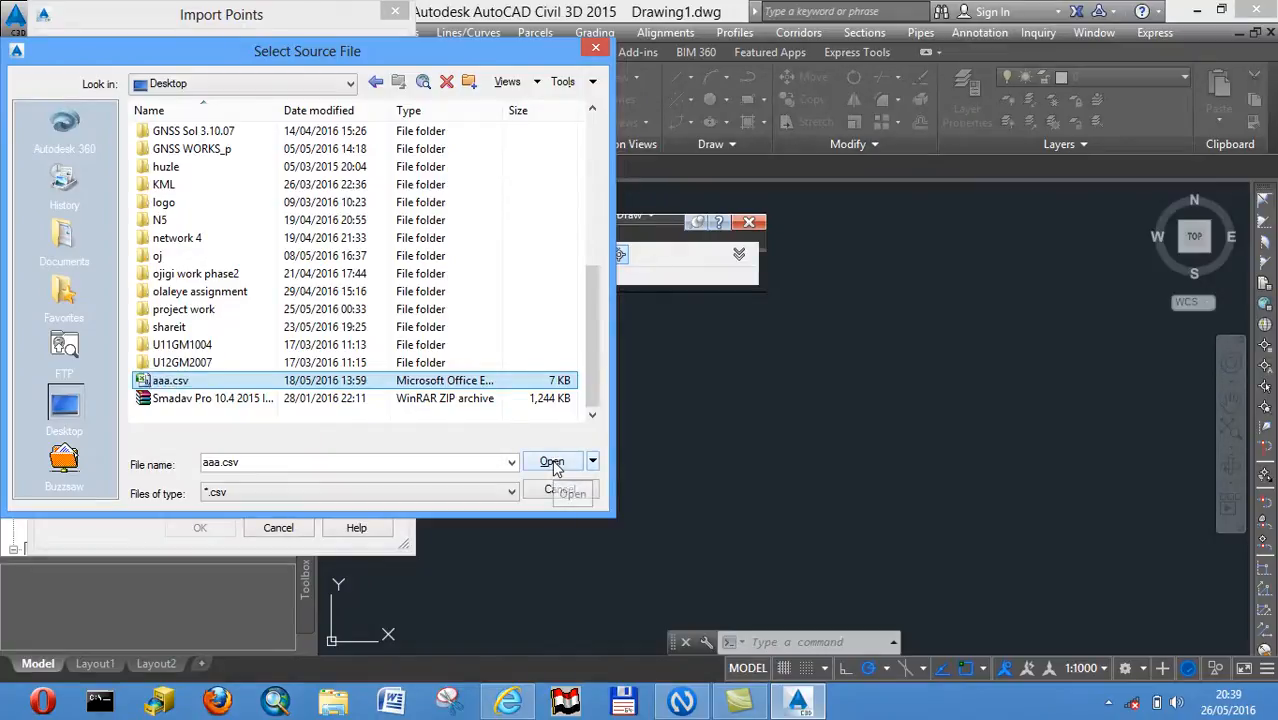
pyautogui.click(553, 463)
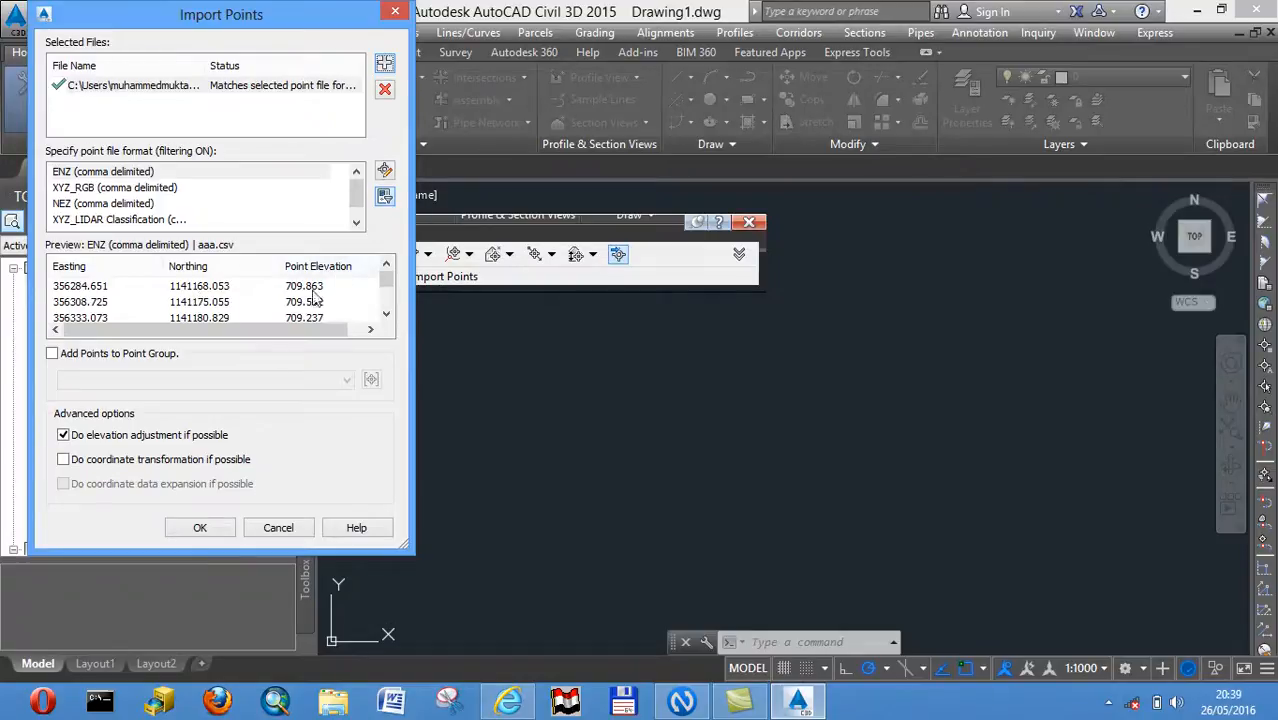
pyautogui.click(201, 530)
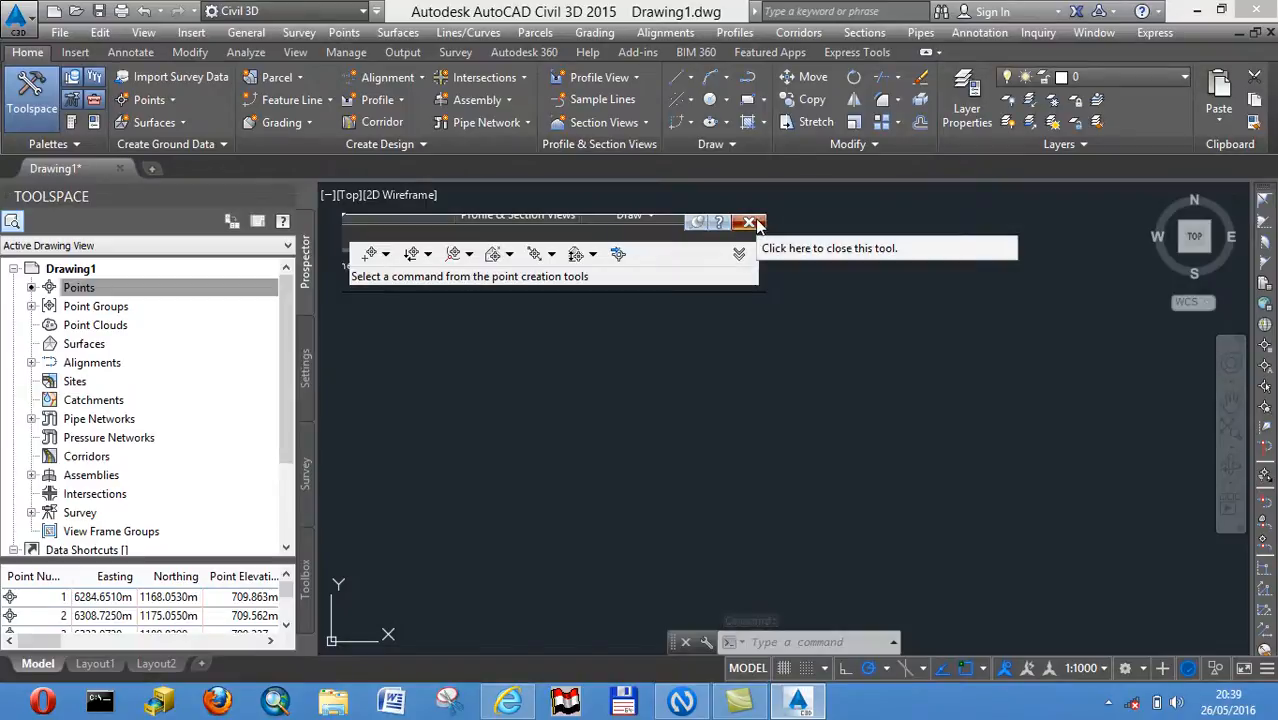
pyautogui.click(750, 222)
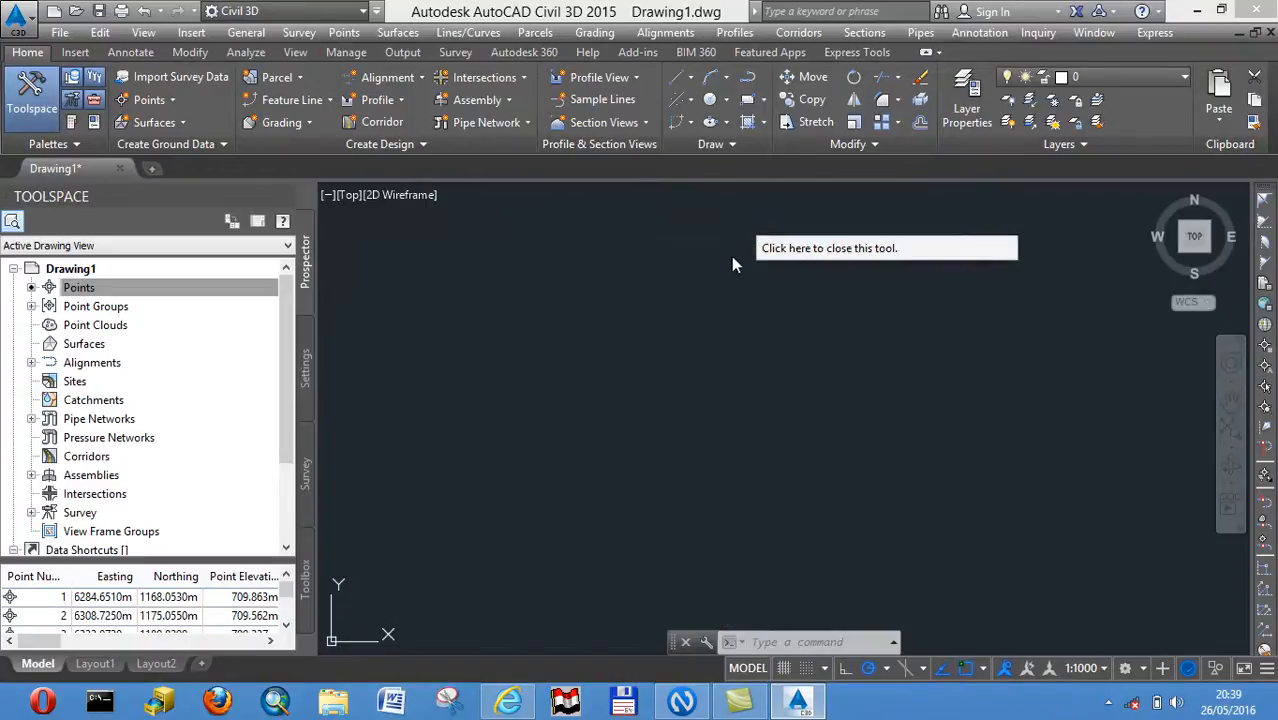
# Zoom to the drawing's extents and examine the layout of the imported points
pyautogui.click(1236, 450)
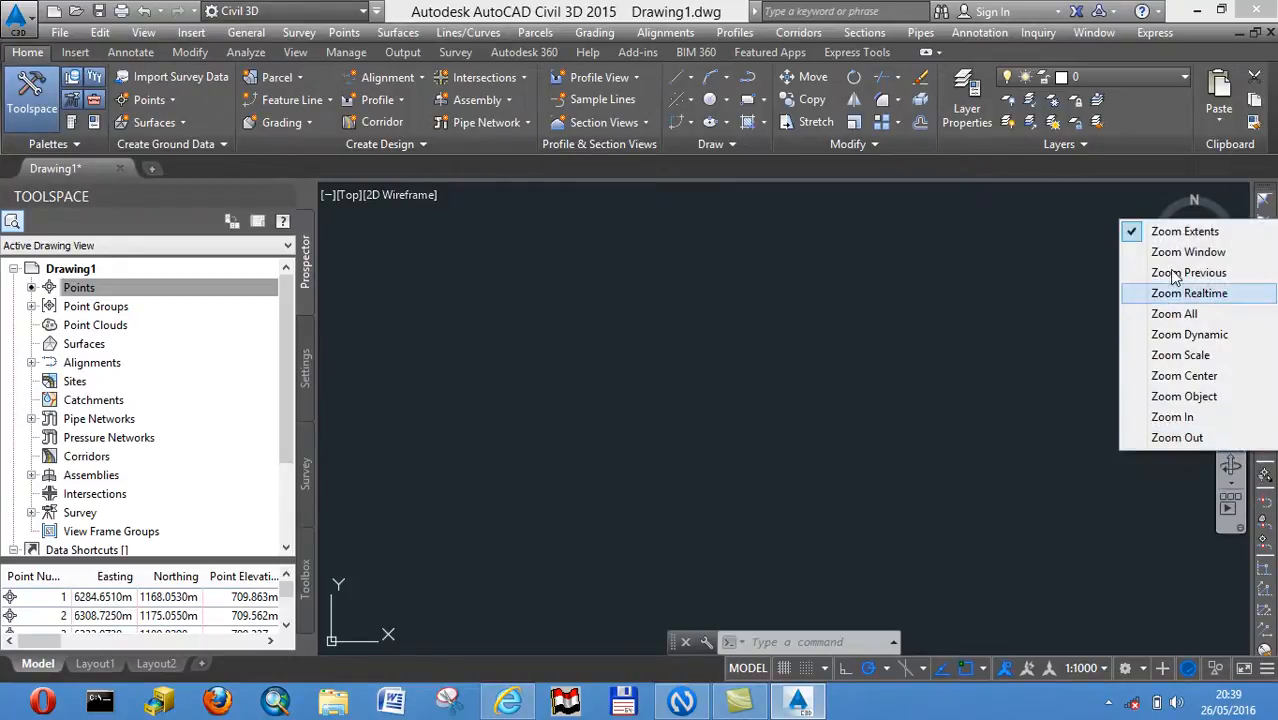
pyautogui.click(1162, 233)
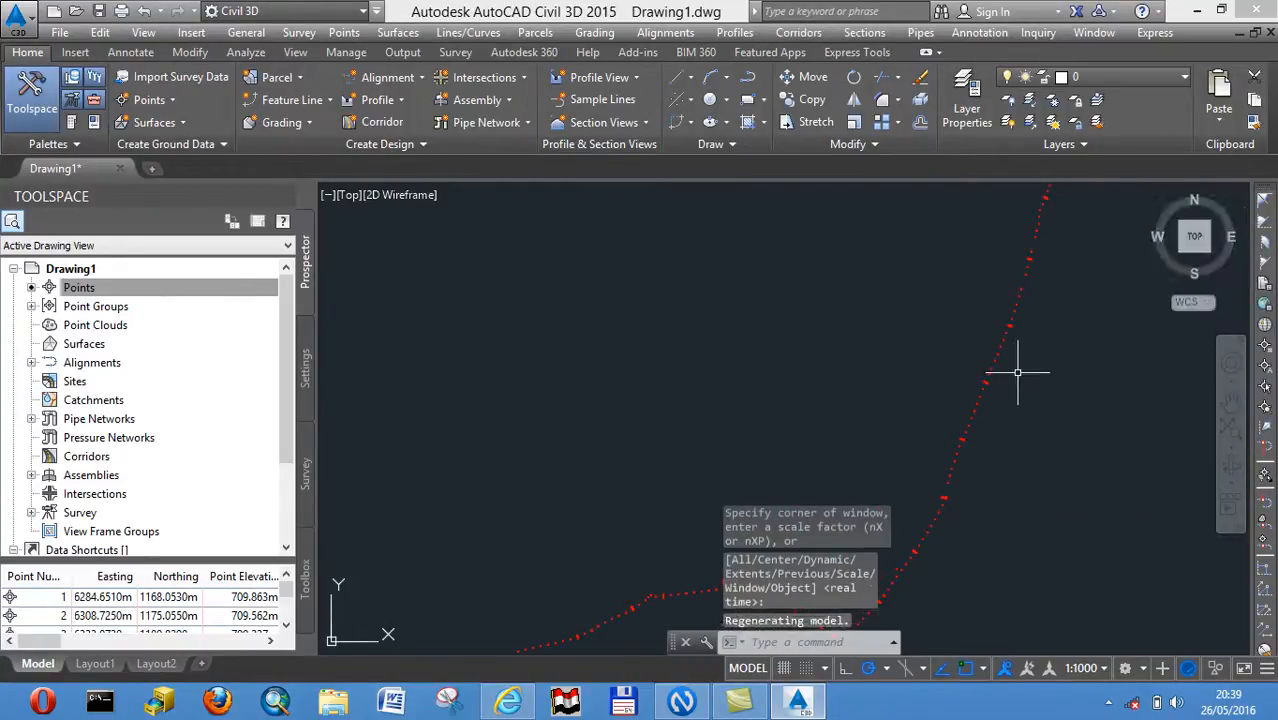
pyautogui.moveTo(1015, 427); pyautogui.dragTo(864, 397, button='middle')
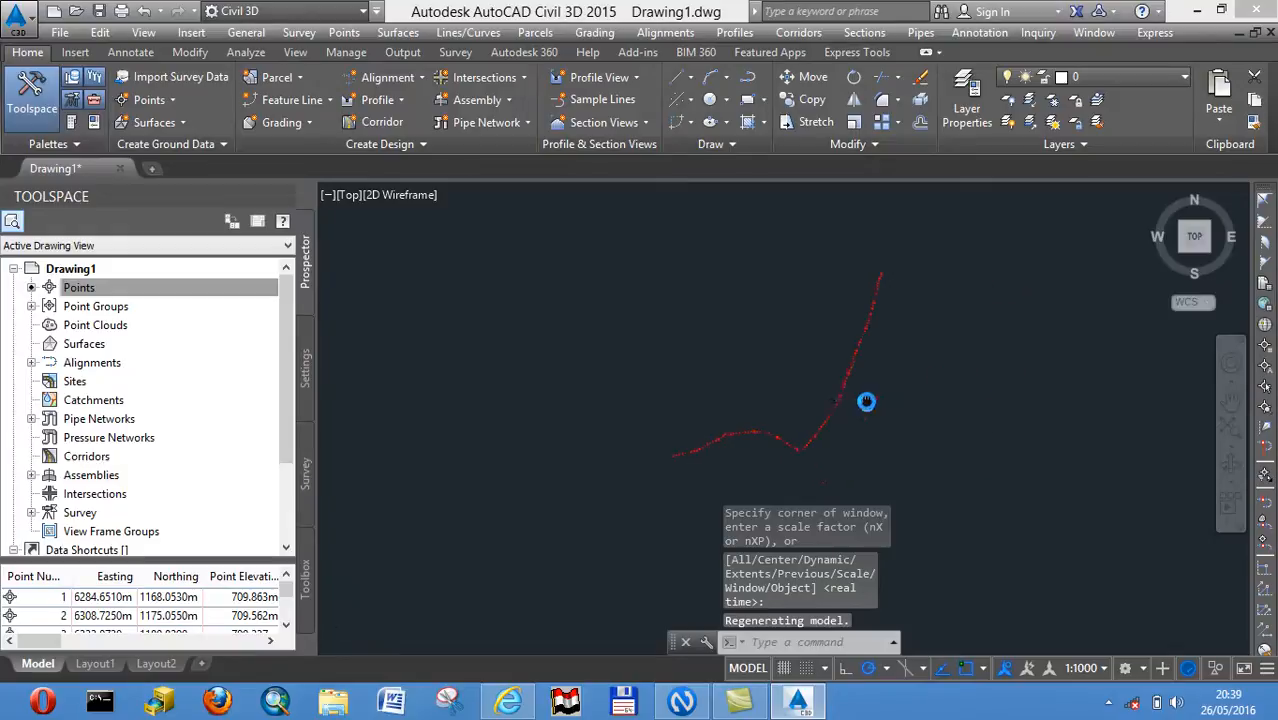
pyautogui.scroll(4, 864, 400)
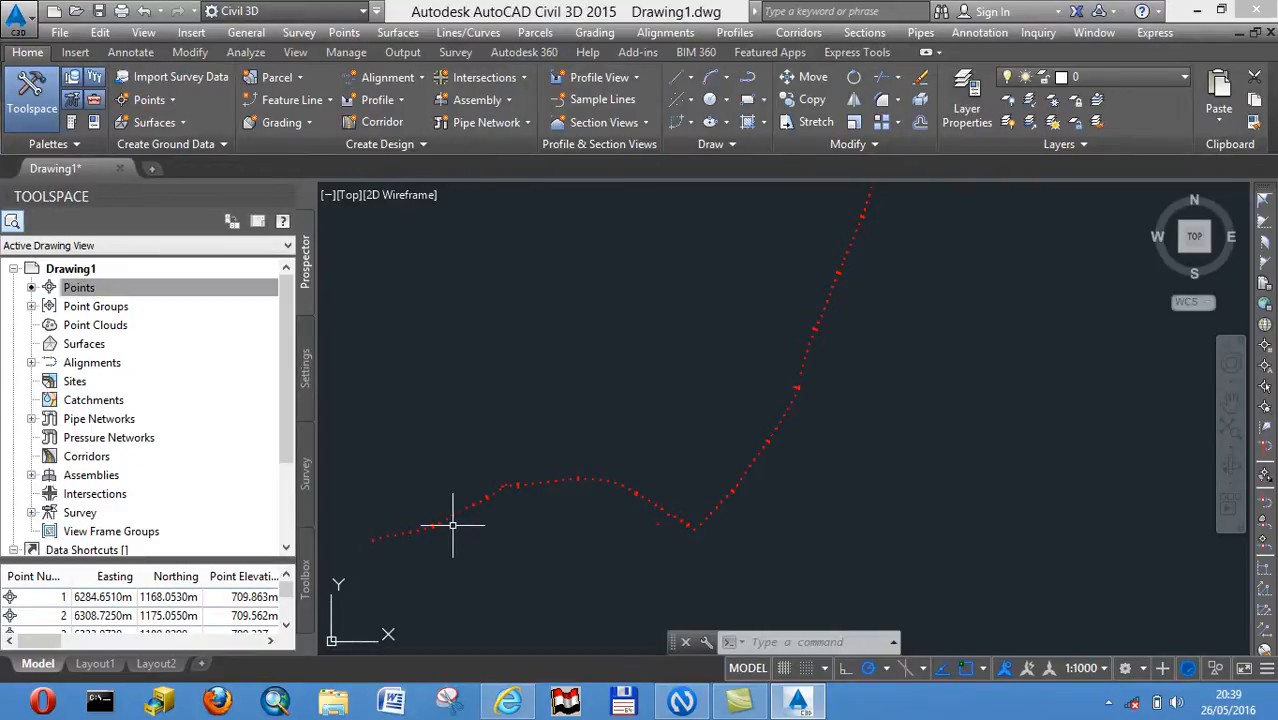
# Start a polyline at the westernmost imported point and trace it through the first seven centreline points, snapping to each one
pyautogui.moveTo(425, 488); pyautogui.dragTo(528, 456, button='middle')
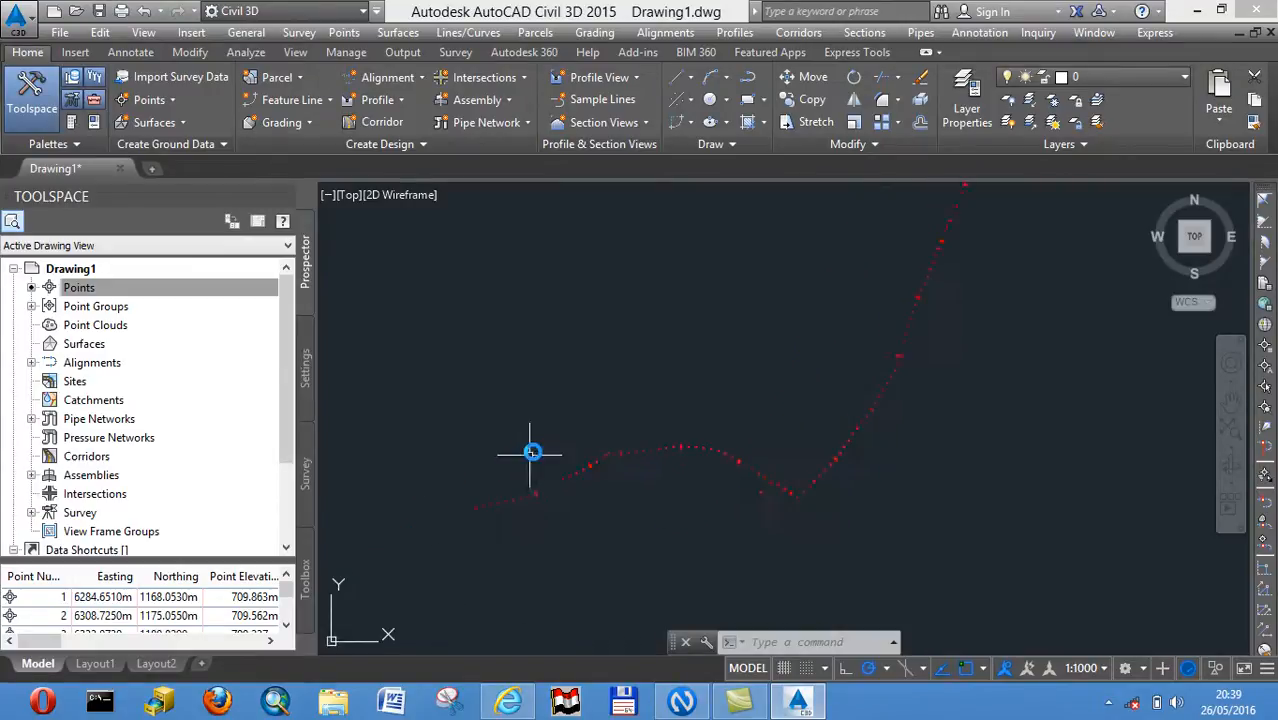
pyautogui.click(750, 80)
pyautogui.scroll(2, 494, 514)
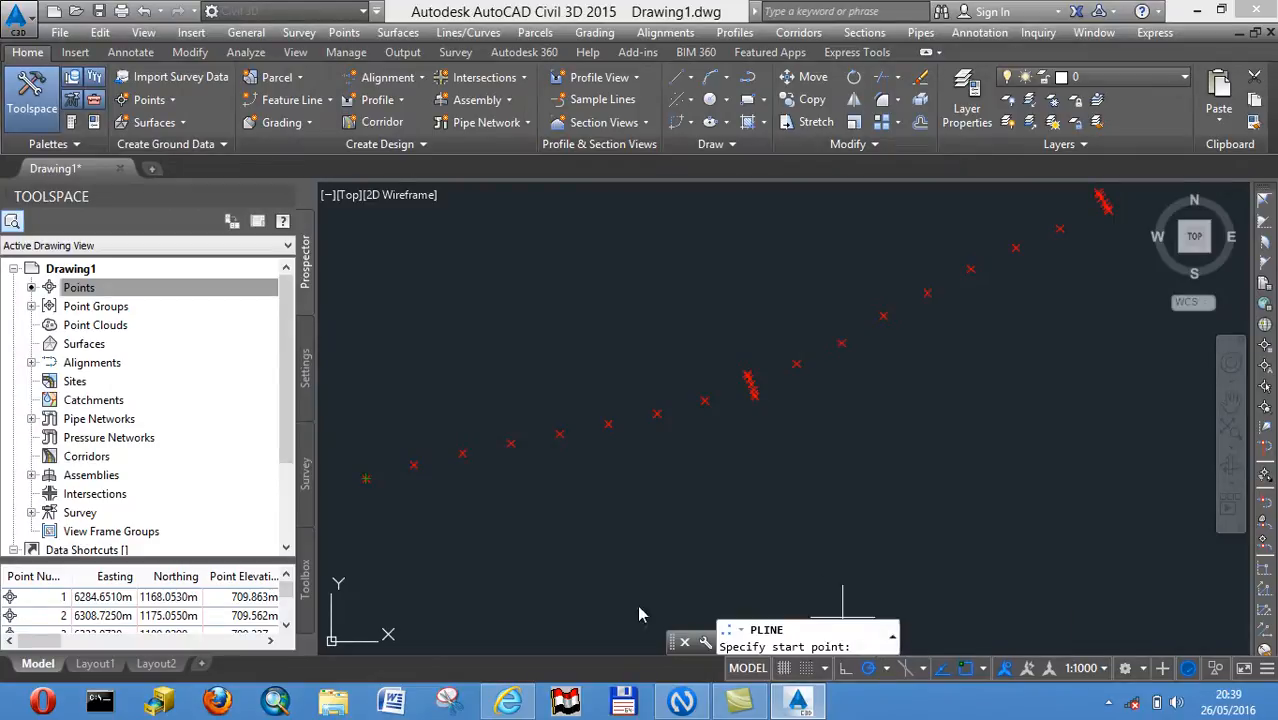
pyautogui.moveTo(427, 509); pyautogui.dragTo(496, 492, button='middle')
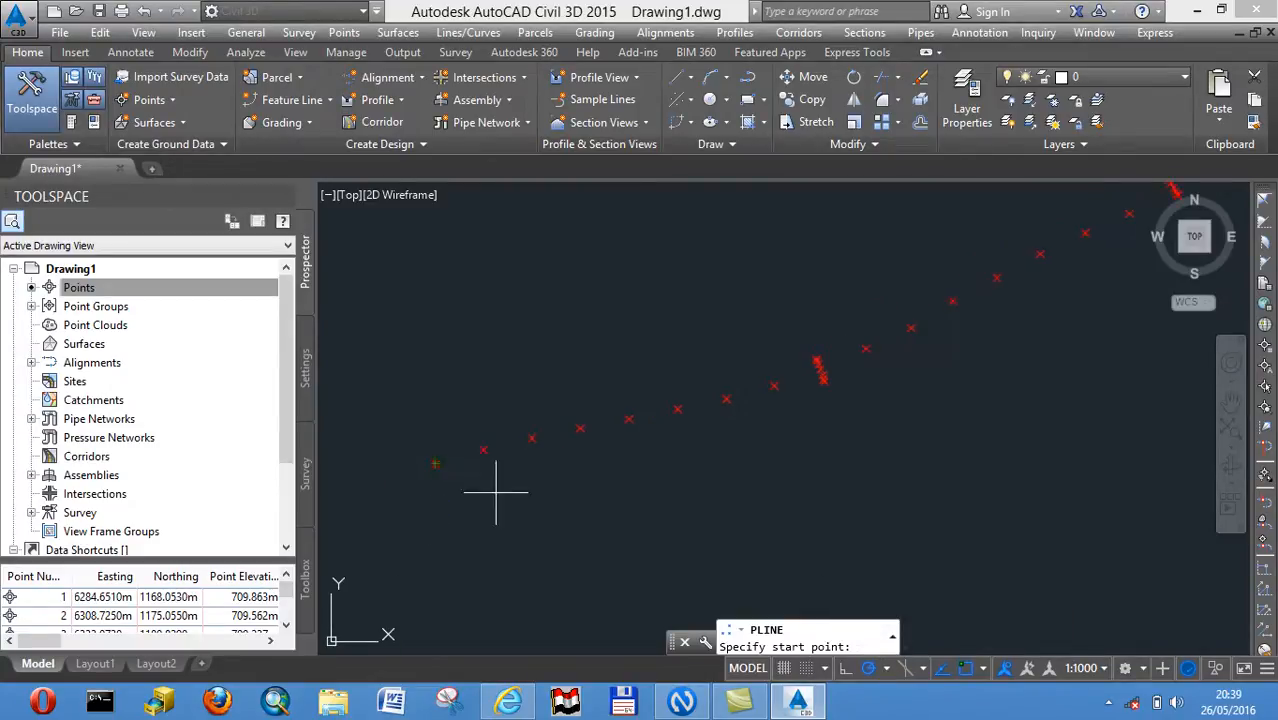
pyautogui.click(436, 463)
pyautogui.click(483, 450)
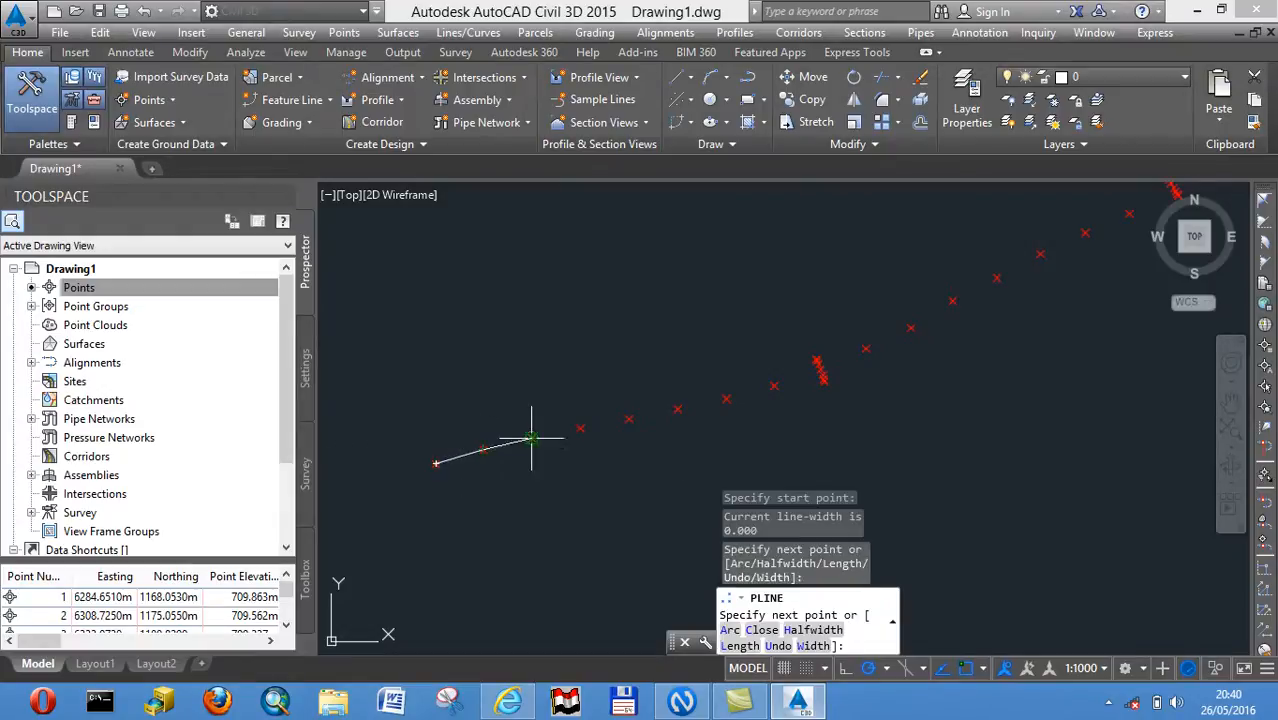
pyautogui.click(532, 437)
pyautogui.click(580, 428)
pyautogui.click(629, 420)
pyautogui.click(680, 409)
pyautogui.click(727, 400)
# Continue the polyline through the middle of the first cross-section cluster and the single points leading up to the second cluster
pyautogui.scroll(4, 774, 385)
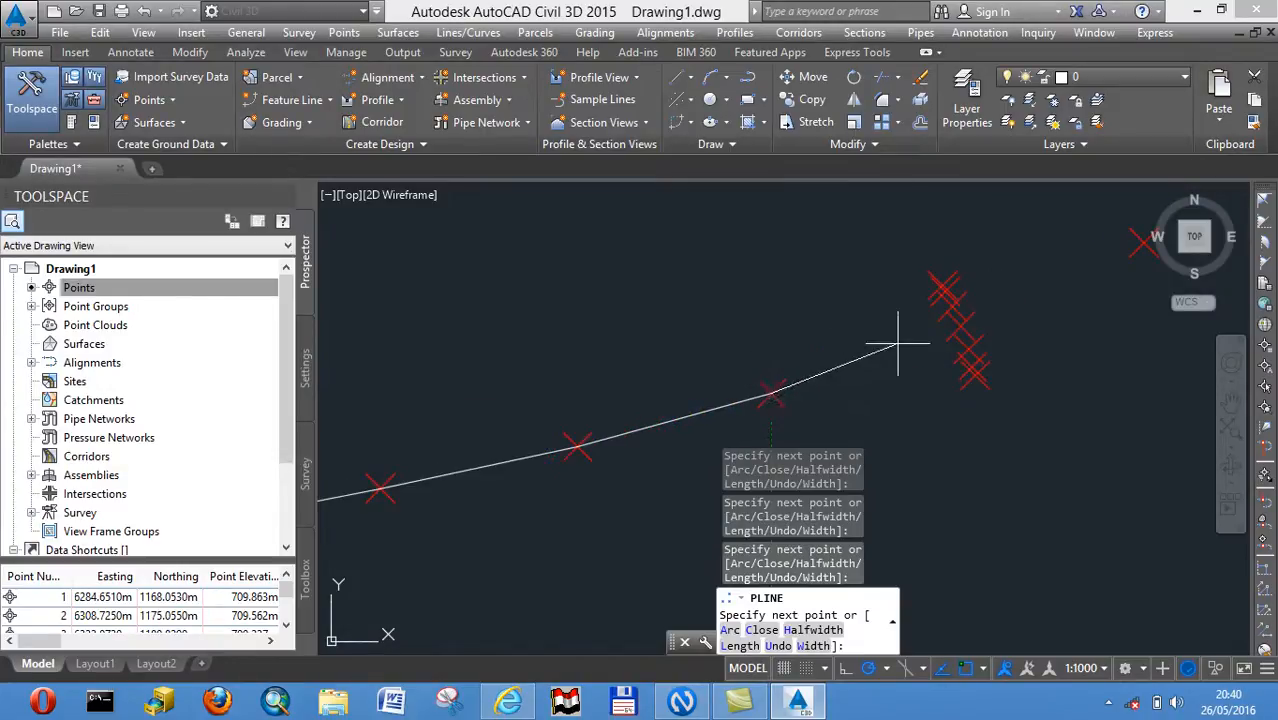
pyautogui.click(960, 325)
pyautogui.moveTo(960, 325); pyautogui.dragTo(693, 438, button='middle')
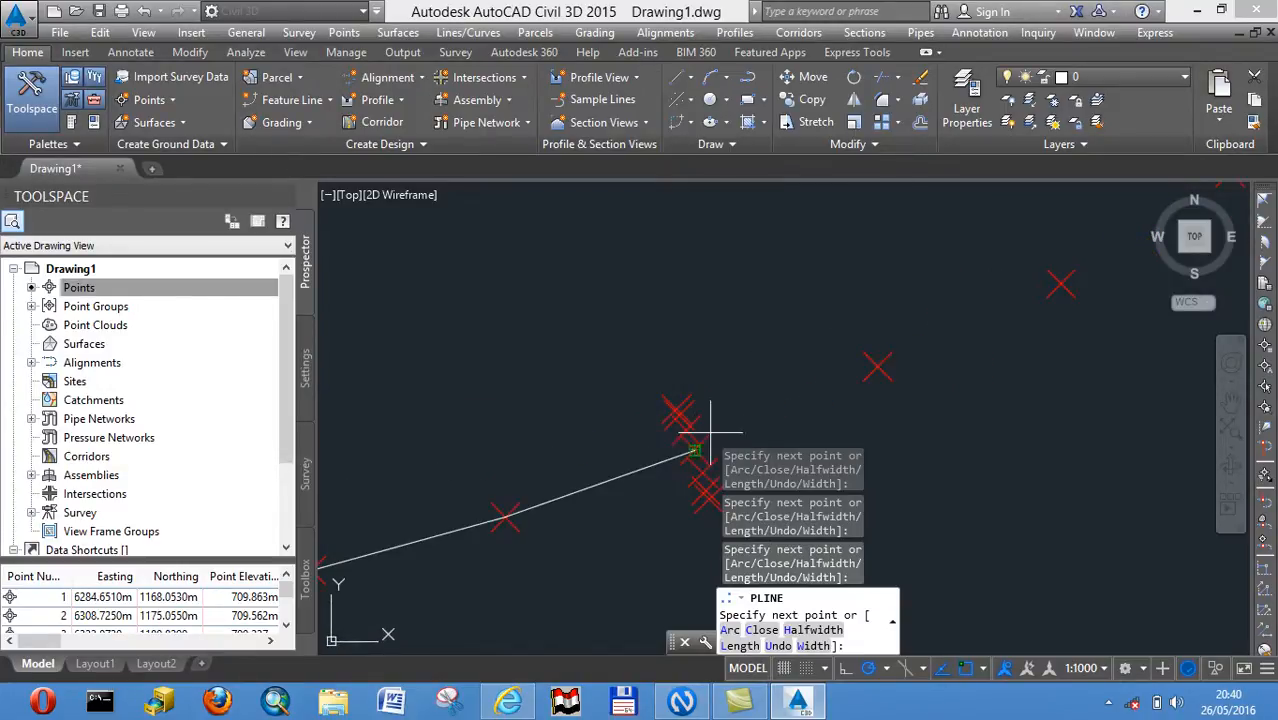
pyautogui.click(1062, 284)
pyautogui.scroll(-4, 1062, 283)
pyautogui.moveTo(1062, 282); pyautogui.dragTo(848, 348, button='middle')
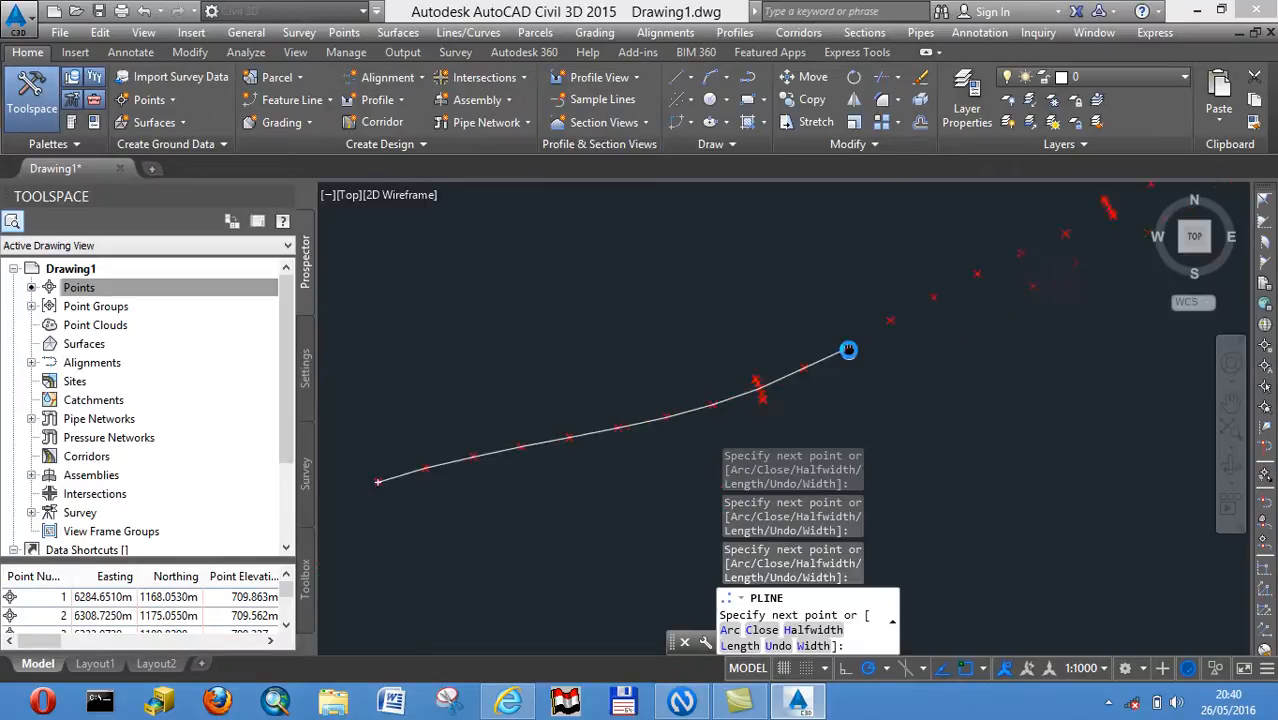
pyautogui.click(889, 320)
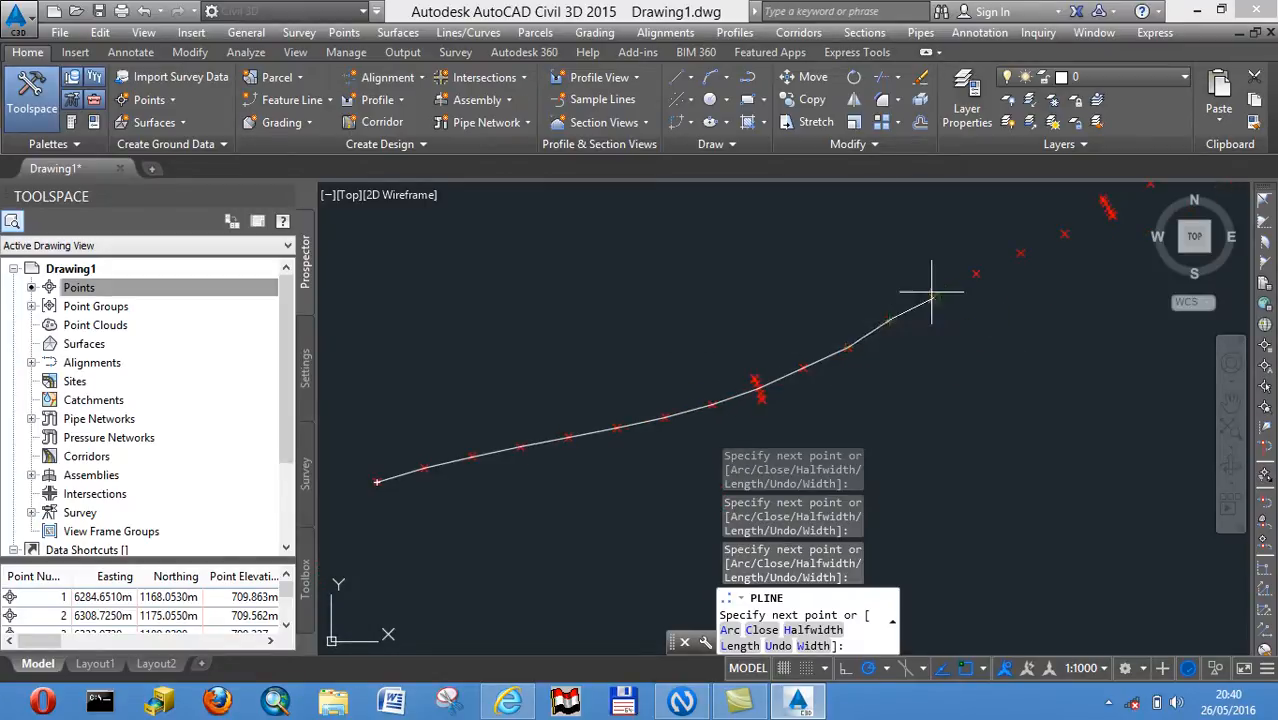
pyautogui.click(975, 272)
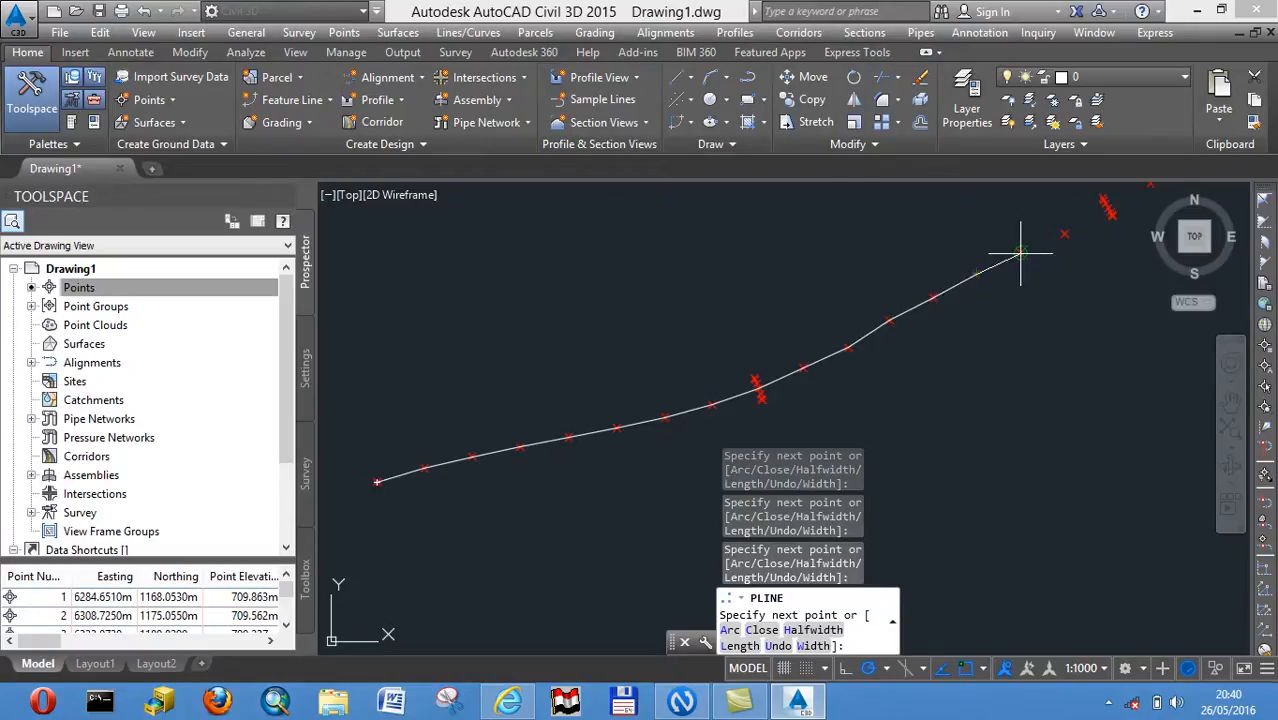
pyautogui.click(1065, 234)
# Extend the polyline through the centre of the second cross-section cluster and the five single points before the third cluster
pyautogui.moveTo(1065, 234); pyautogui.dragTo(832, 344, button='middle')
pyautogui.scroll(4, 833, 328)
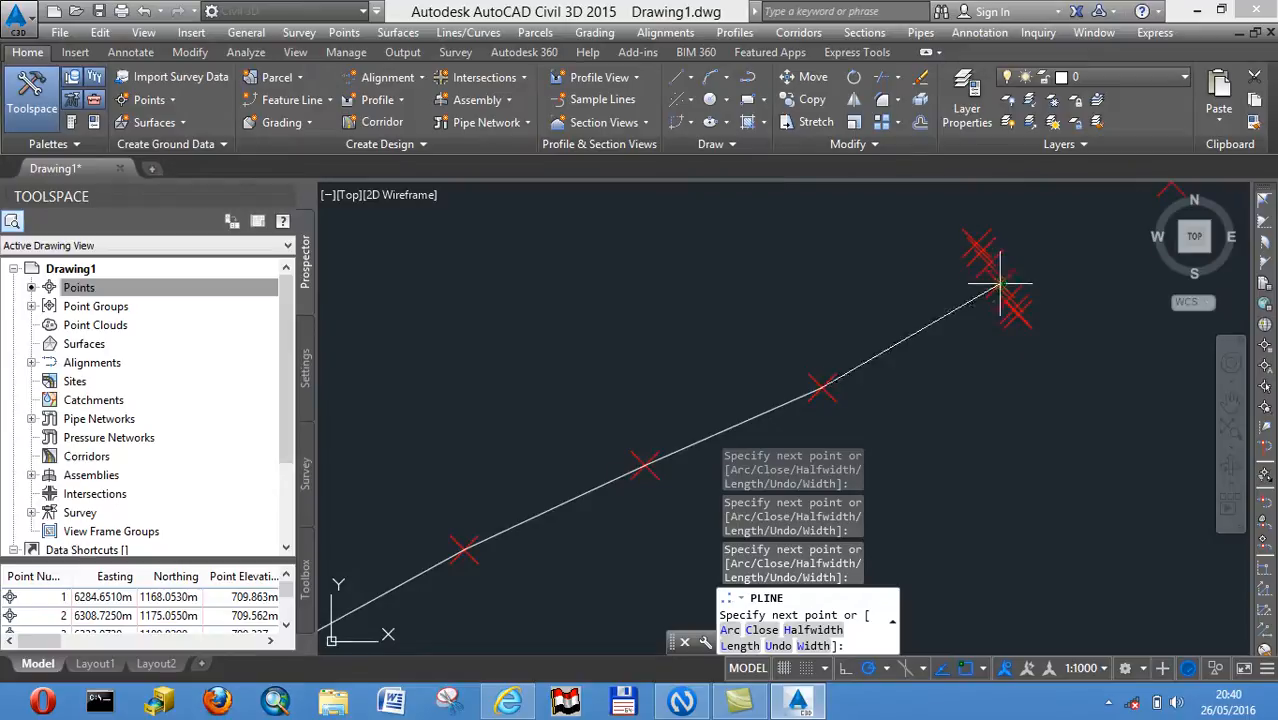
pyautogui.moveTo(1002, 283); pyautogui.dragTo(787, 351, button='middle')
pyautogui.scroll(-3, 800, 345)
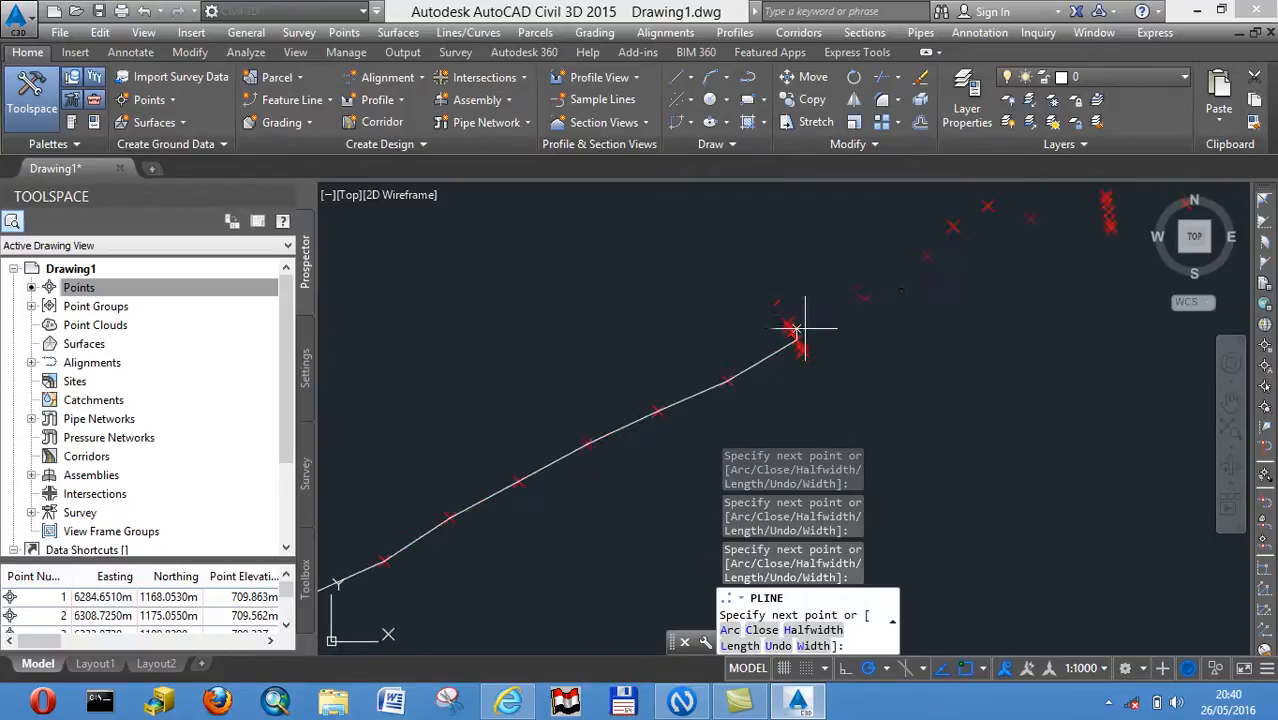
pyautogui.click(864, 300)
pyautogui.click(927, 255)
pyautogui.click(950, 228)
pyautogui.click(988, 207)
pyautogui.click(1031, 220)
# Carry the polyline through the centre of the third cross-section cluster and eastward along the single points before the fourth cluster
pyautogui.moveTo(1031, 220); pyautogui.dragTo(699, 326, button='middle')
pyautogui.scroll(5, 719, 322)
pyautogui.click(951, 300)
pyautogui.moveTo(951, 300); pyautogui.dragTo(613, 320, button='middle')
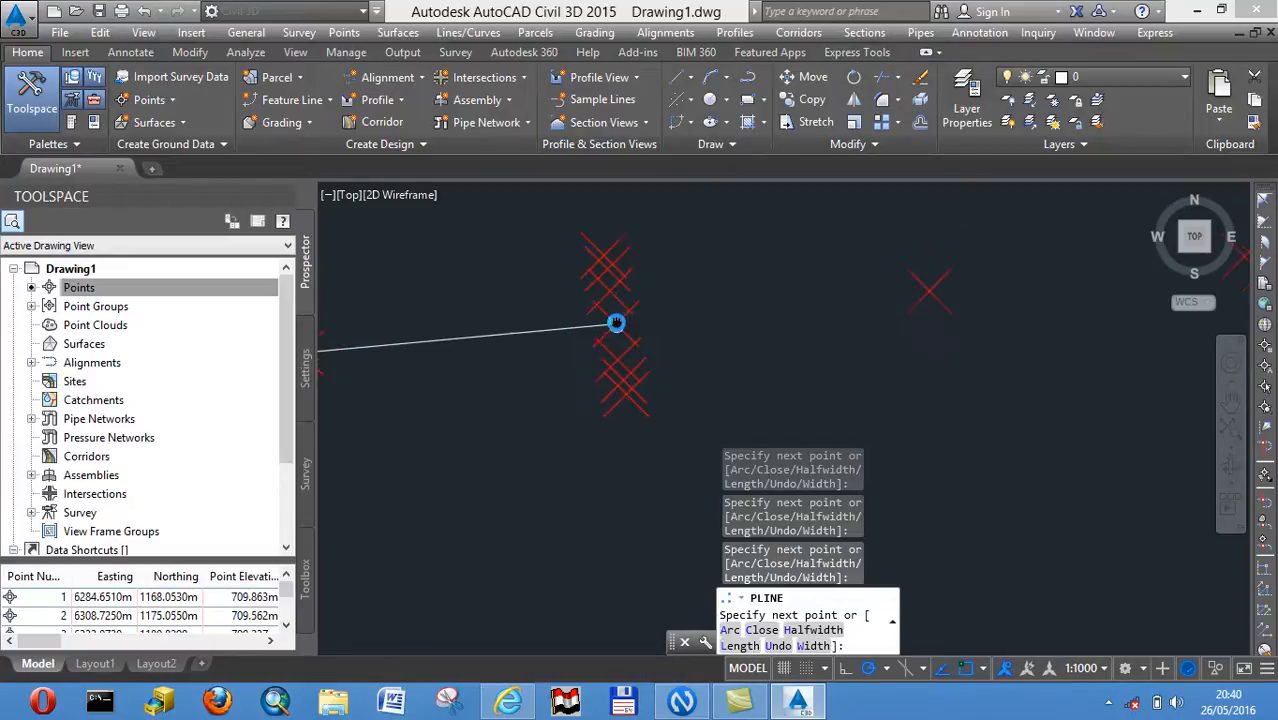
pyautogui.click(929, 291)
pyautogui.scroll(-5, 929, 291)
pyautogui.click(1003, 282)
pyautogui.click(1080, 272)
pyautogui.moveTo(1080, 272)
pyautogui.mouseDown(button='middle')
pyautogui.moveTo(757, 343)
pyautogui.moveTo(777, 329)
pyautogui.mouseUp(button='middle')
pyautogui.click(813, 340)
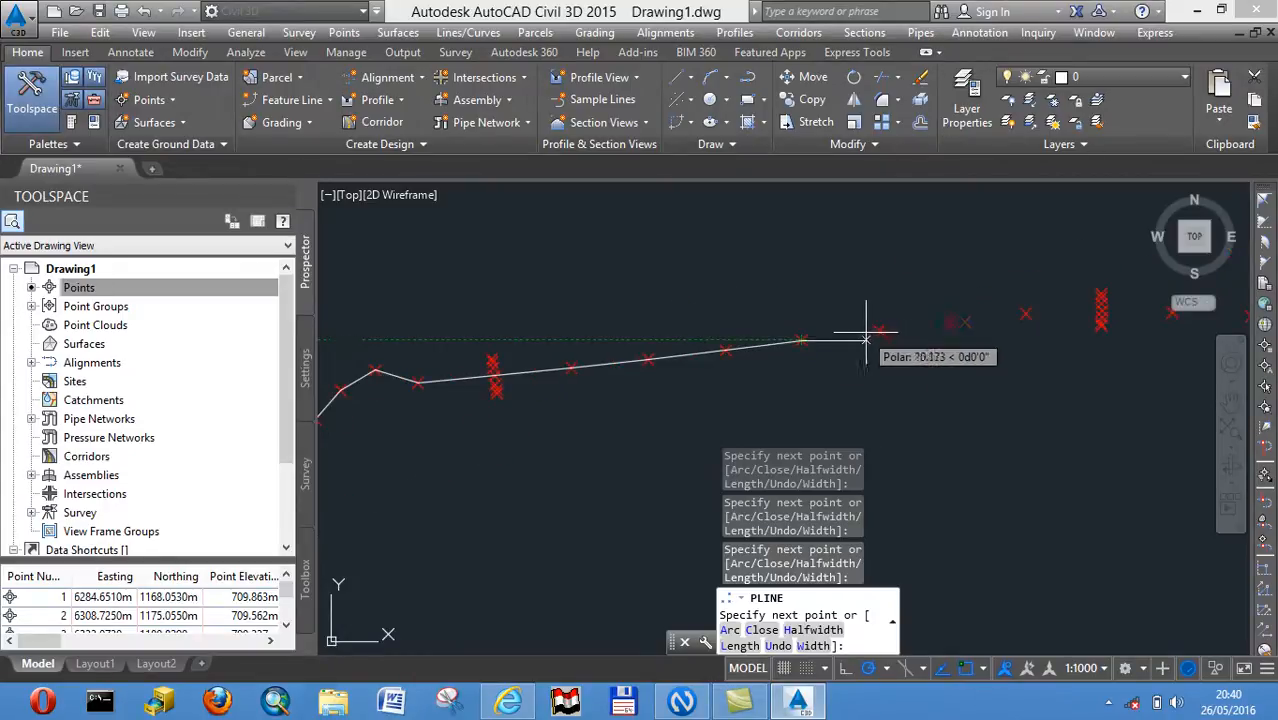
pyautogui.click(949, 322)
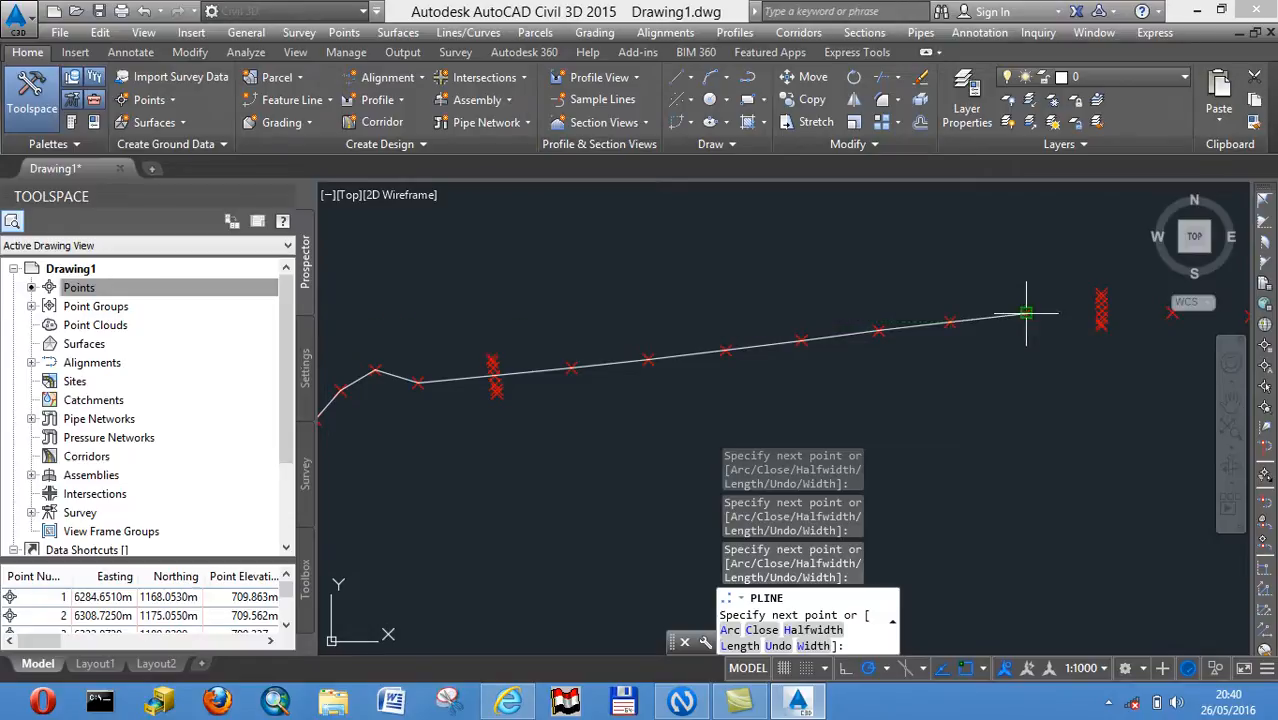
pyautogui.click(1026, 313)
# Trace the polyline through the centre of the fourth cross-section cluster and the next three points to its east
pyautogui.moveTo(1026, 313); pyautogui.dragTo(786, 369, button='middle')
pyautogui.scroll(5, 825, 369)
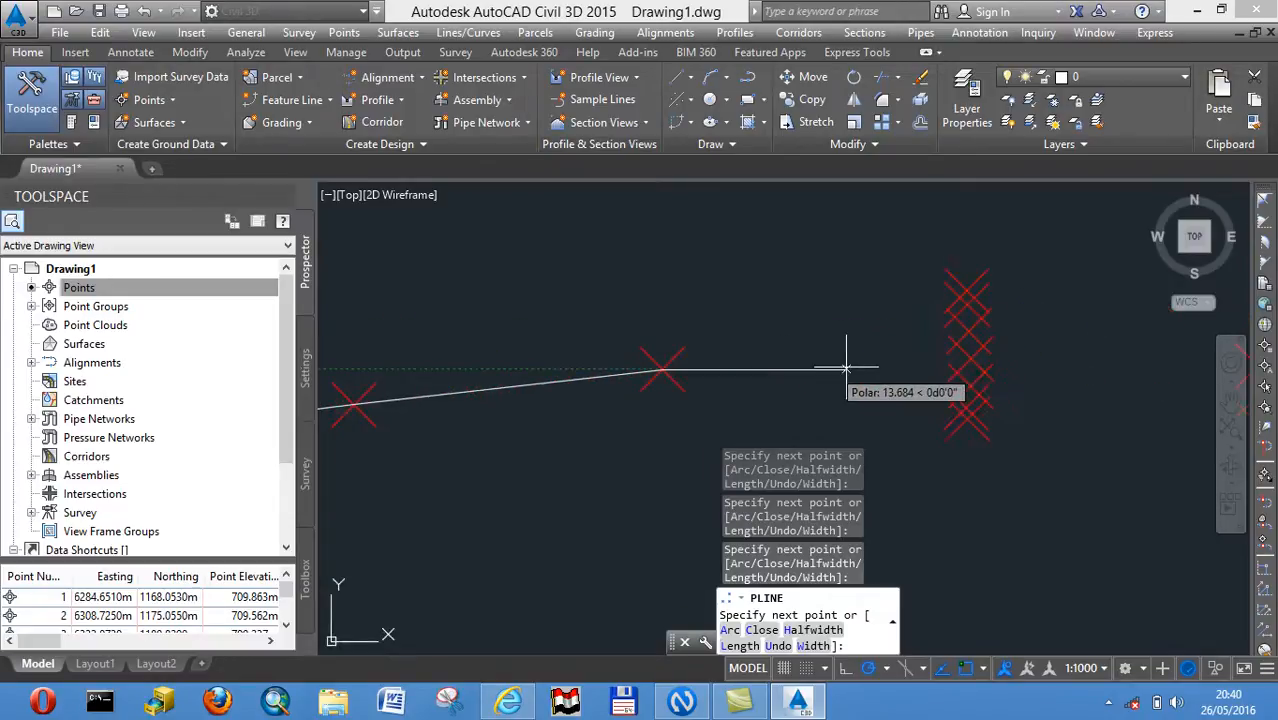
pyautogui.click(971, 359)
pyautogui.moveTo(971, 359); pyautogui.dragTo(573, 371, button='middle')
pyautogui.click(854, 380)
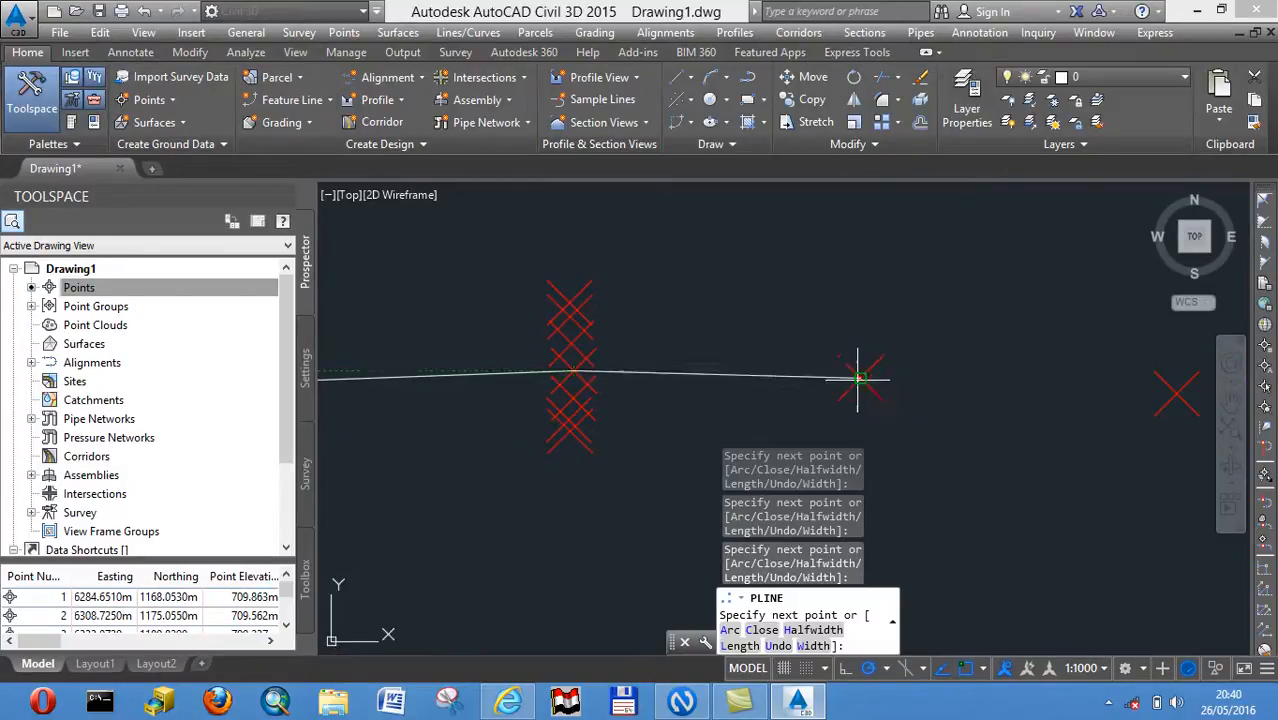
pyautogui.moveTo(852, 380); pyautogui.dragTo(580, 379, button='middle')
pyautogui.click(905, 394)
pyautogui.scroll(-4, 1072, 418)
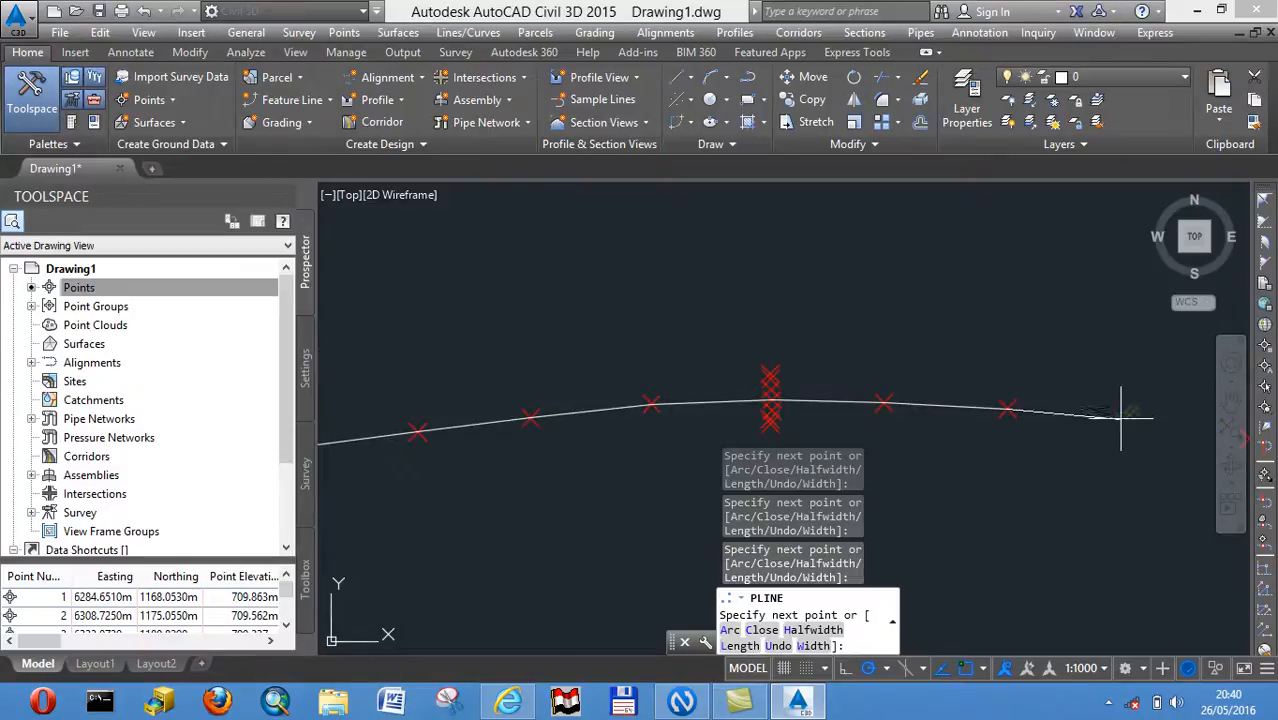
pyautogui.click(1124, 416)
# Extend the polyline southeast along the descending single points to the centre of the fifth cross-section cluster
pyautogui.moveTo(1122, 417); pyautogui.dragTo(592, 360, button='middle')
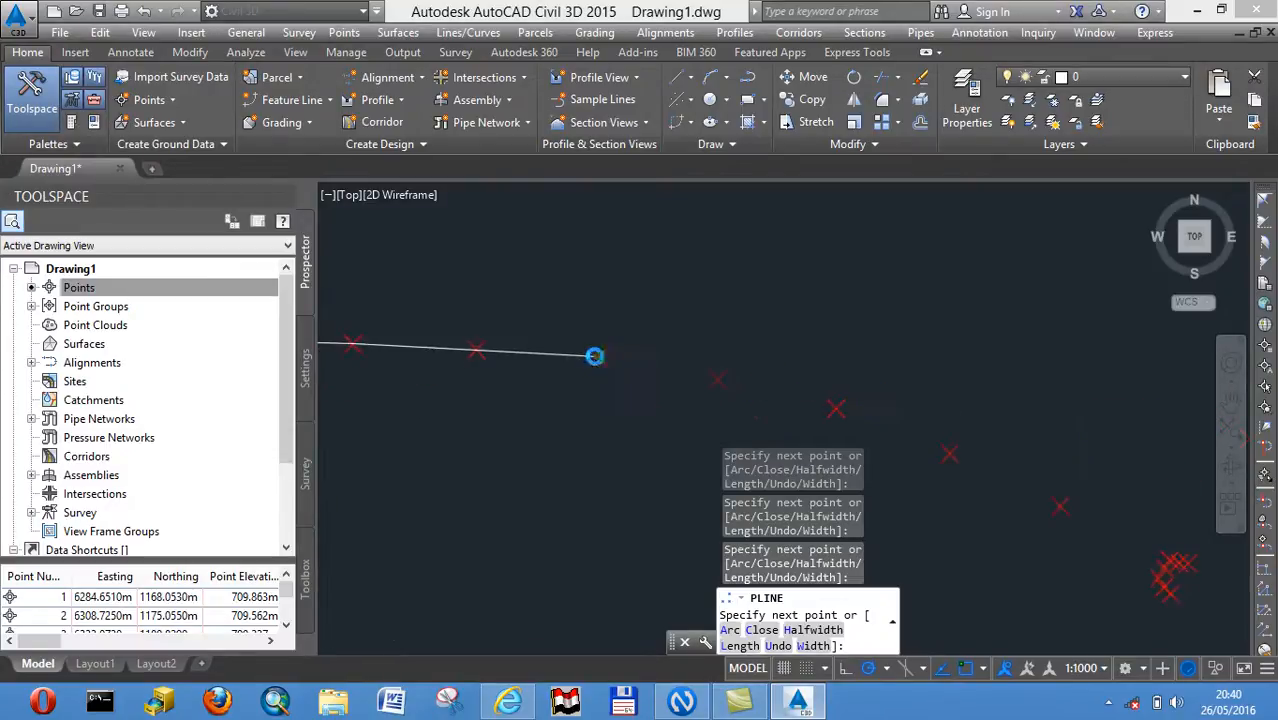
pyautogui.click(718, 380)
pyautogui.click(836, 408)
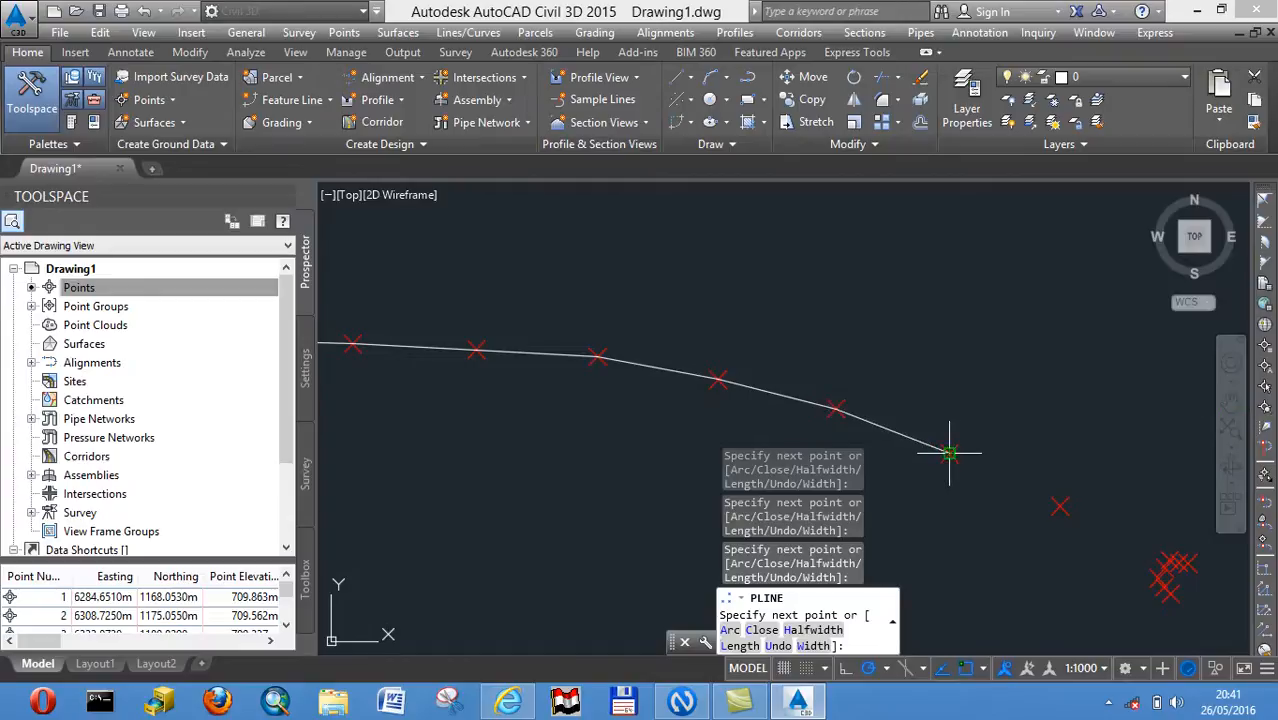
pyautogui.click(948, 453)
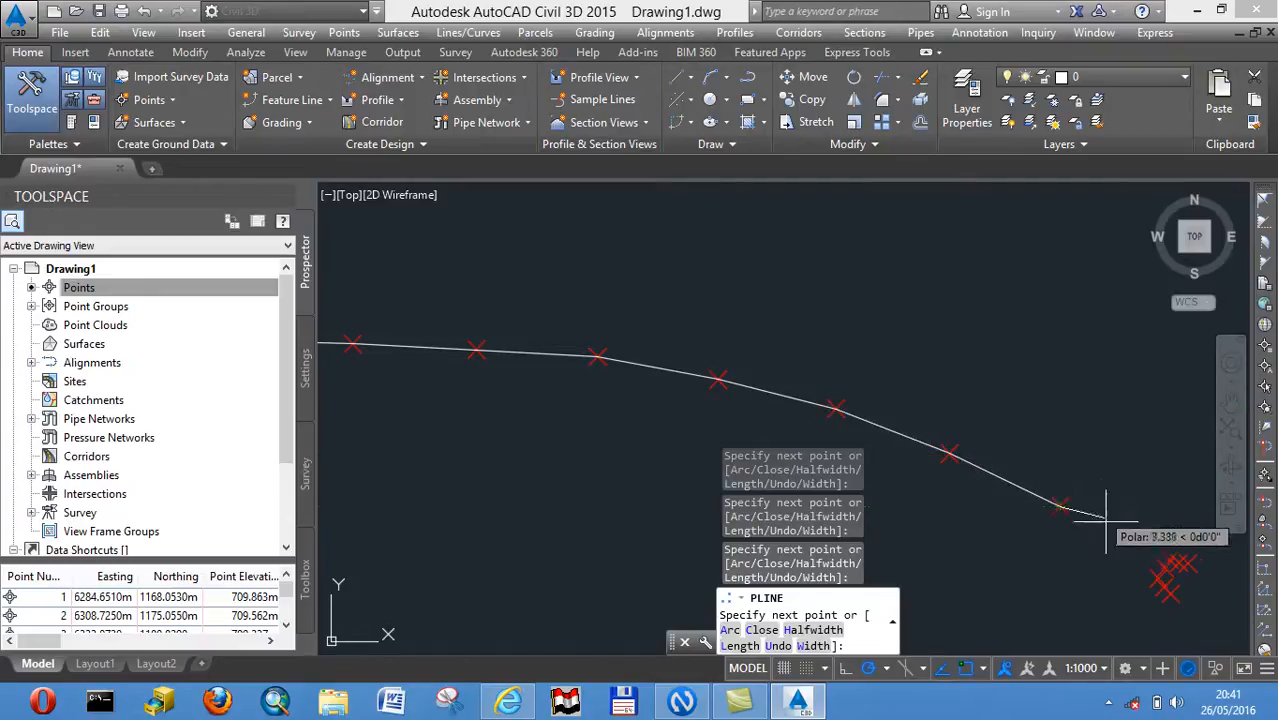
pyautogui.scroll(5, 1145, 550)
pyautogui.moveTo(1197, 607)
pyautogui.mouseDown(button='middle')
pyautogui.moveTo(750, 397)
pyautogui.moveTo(693, 343)
pyautogui.mouseUp(button='middle')
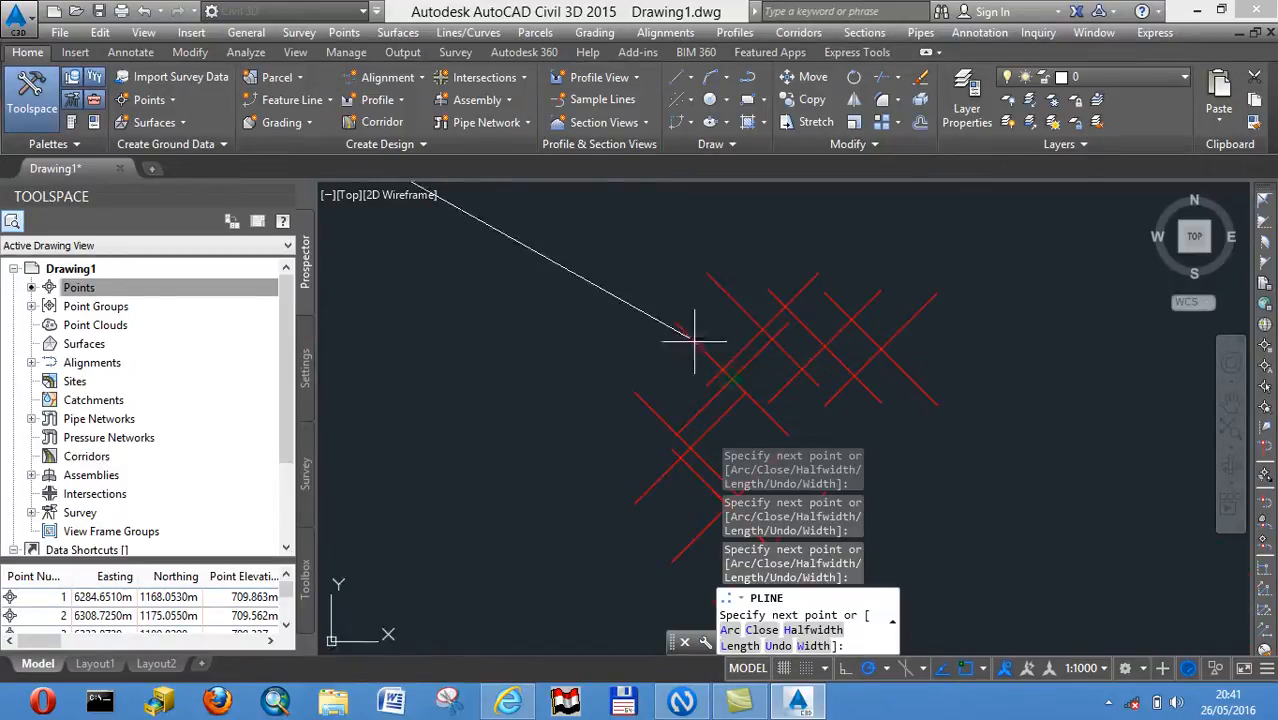
pyautogui.click(732, 379)
# Continue the polyline southeast from the fifth cross-section cluster, snapping to each single point on the way to the sixth cluster
pyautogui.moveTo(825, 391); pyautogui.dragTo(399, 294, button='middle')
pyautogui.scroll(-5, 551, 316)
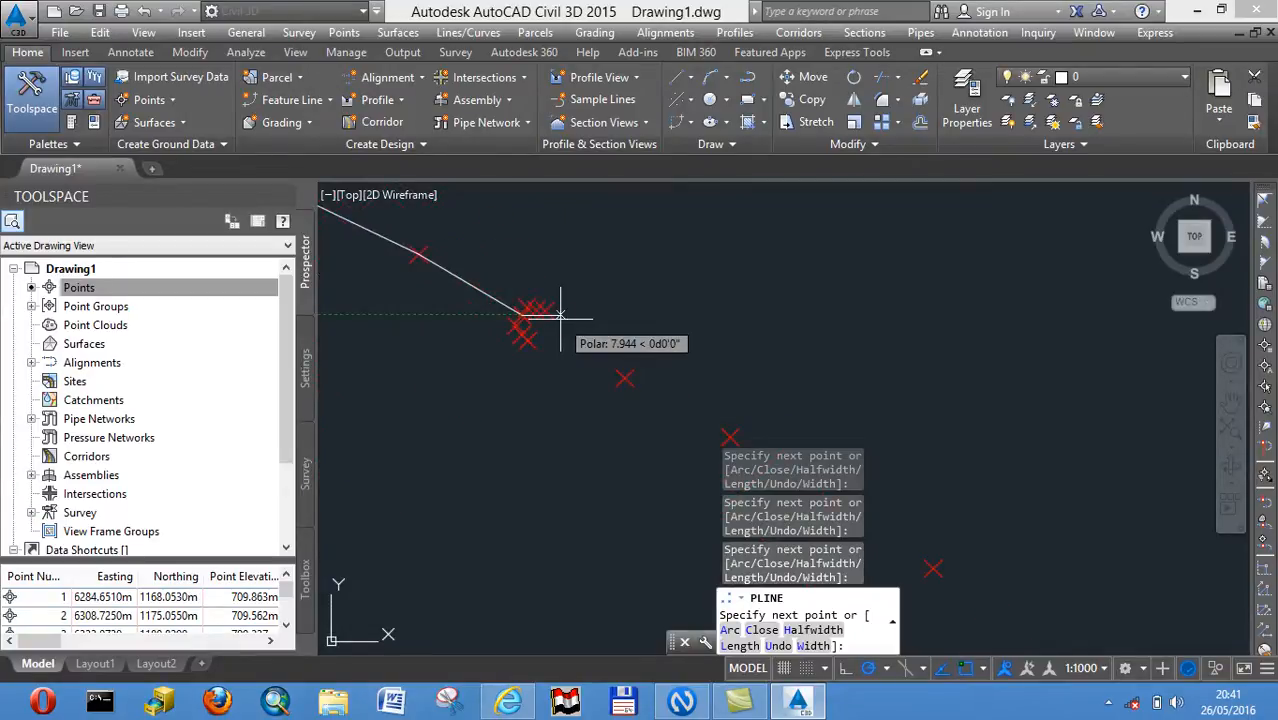
pyautogui.click(624, 378)
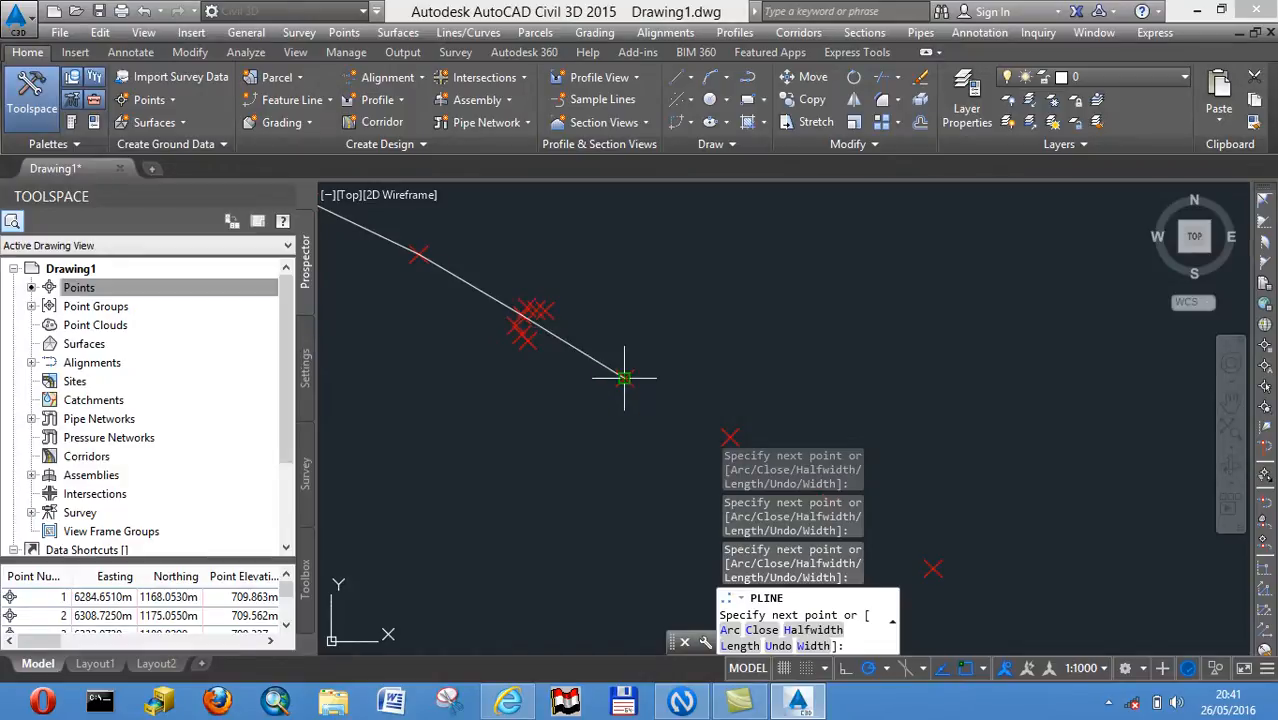
pyautogui.moveTo(685, 397); pyautogui.dragTo(636, 333, button='middle')
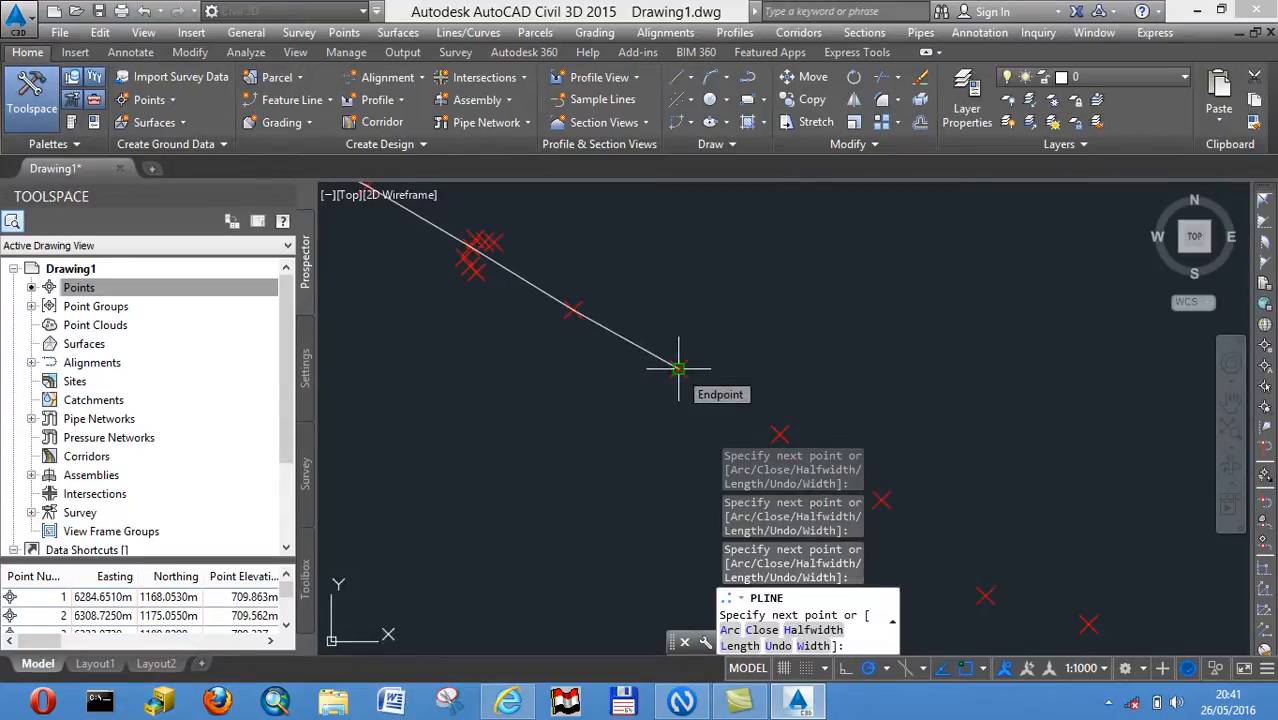
pyautogui.click(678, 368)
pyautogui.moveTo(691, 381); pyautogui.dragTo(522, 292, button='middle')
pyautogui.moveTo(622, 358)
pyautogui.mouseDown(button='middle')
pyautogui.moveTo(485, 272)
pyautogui.moveTo(544, 316)
pyautogui.mouseUp(button='middle')
pyautogui.scroll(-2, 560, 328)
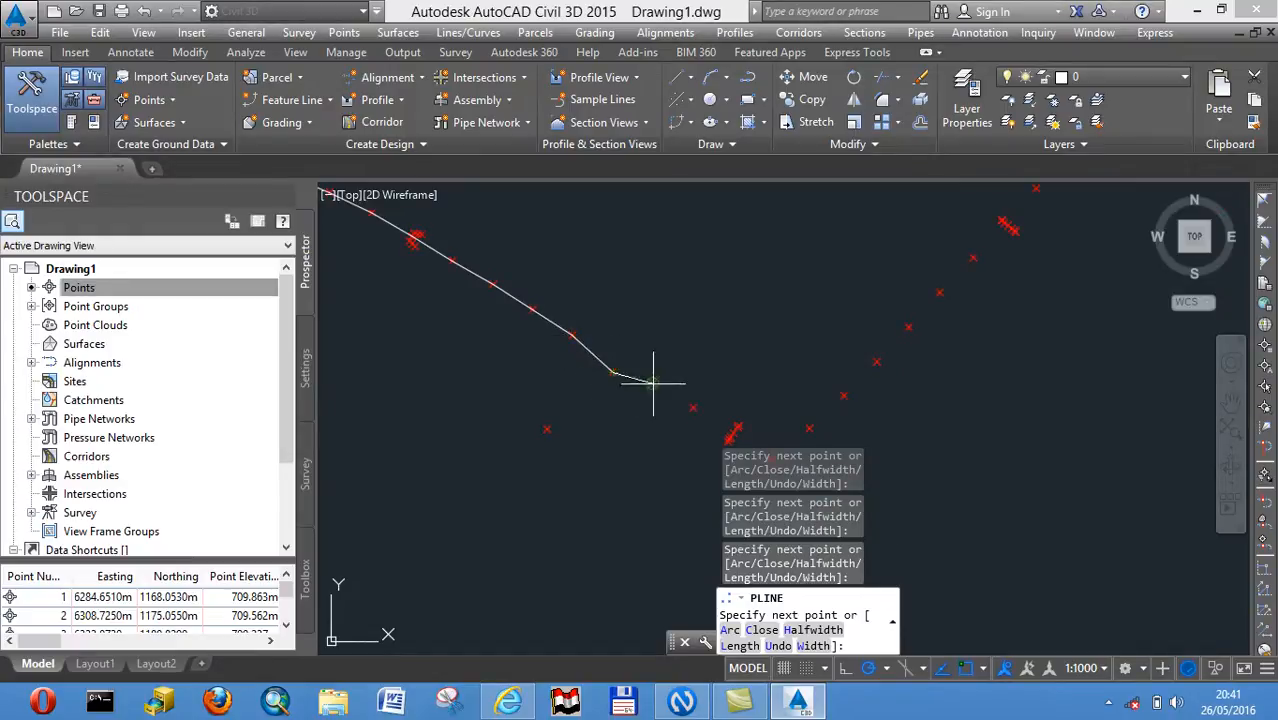
# Take the polyline through the centre of the sixth cross-section cluster, around the sharp bend, and northeast along the following points
pyautogui.moveTo(693, 408); pyautogui.dragTo(456, 320, button='middle')
pyautogui.scroll(5, 465, 343)
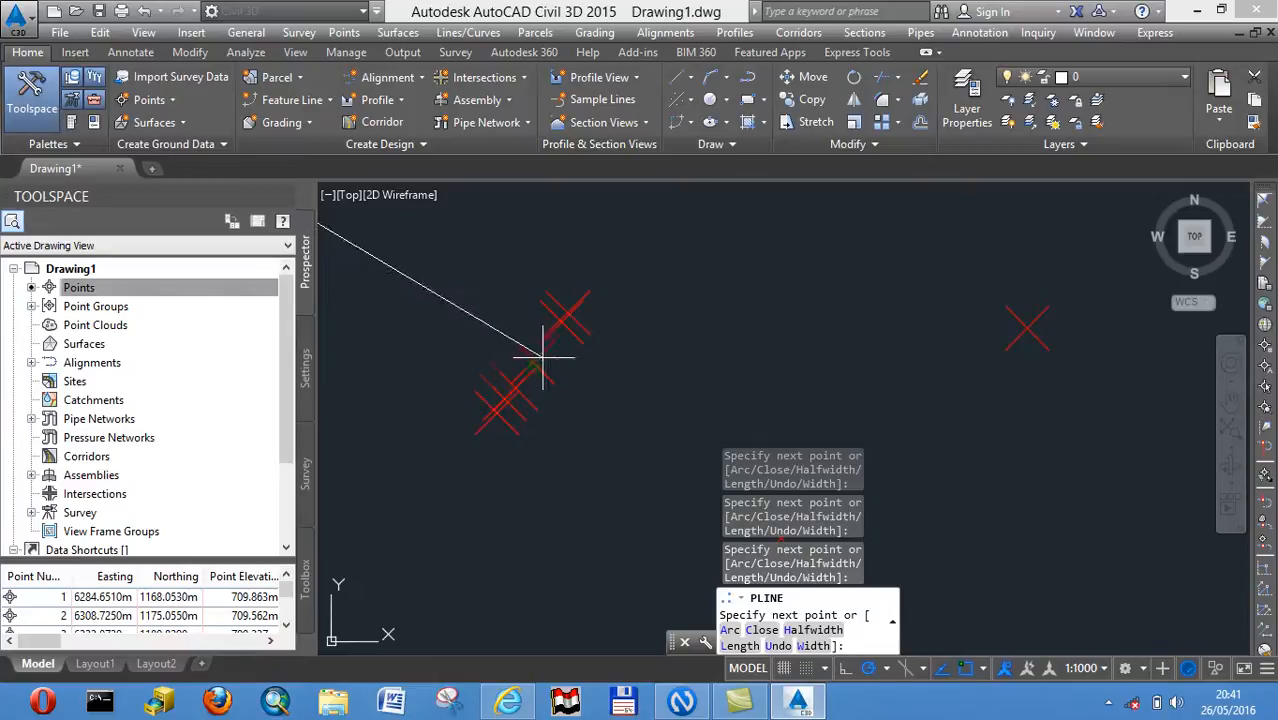
pyautogui.click(532, 362)
pyautogui.scroll(-5, 534, 361)
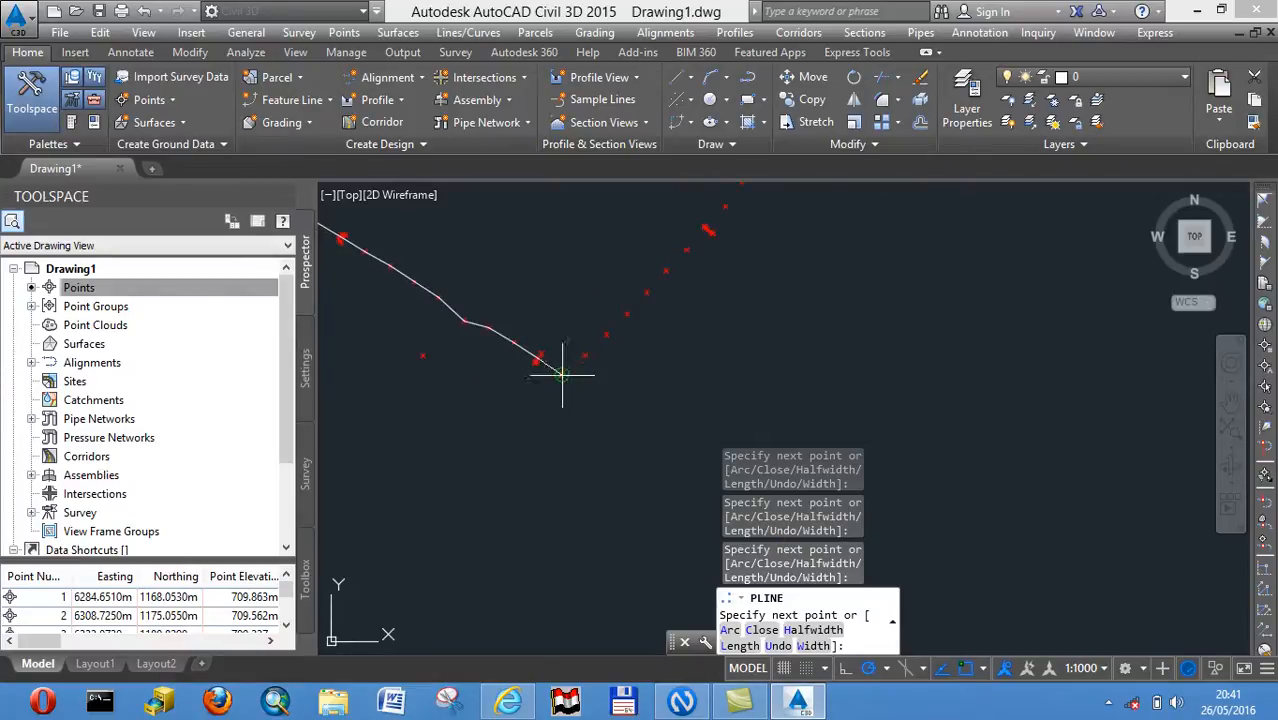
pyautogui.click(586, 354)
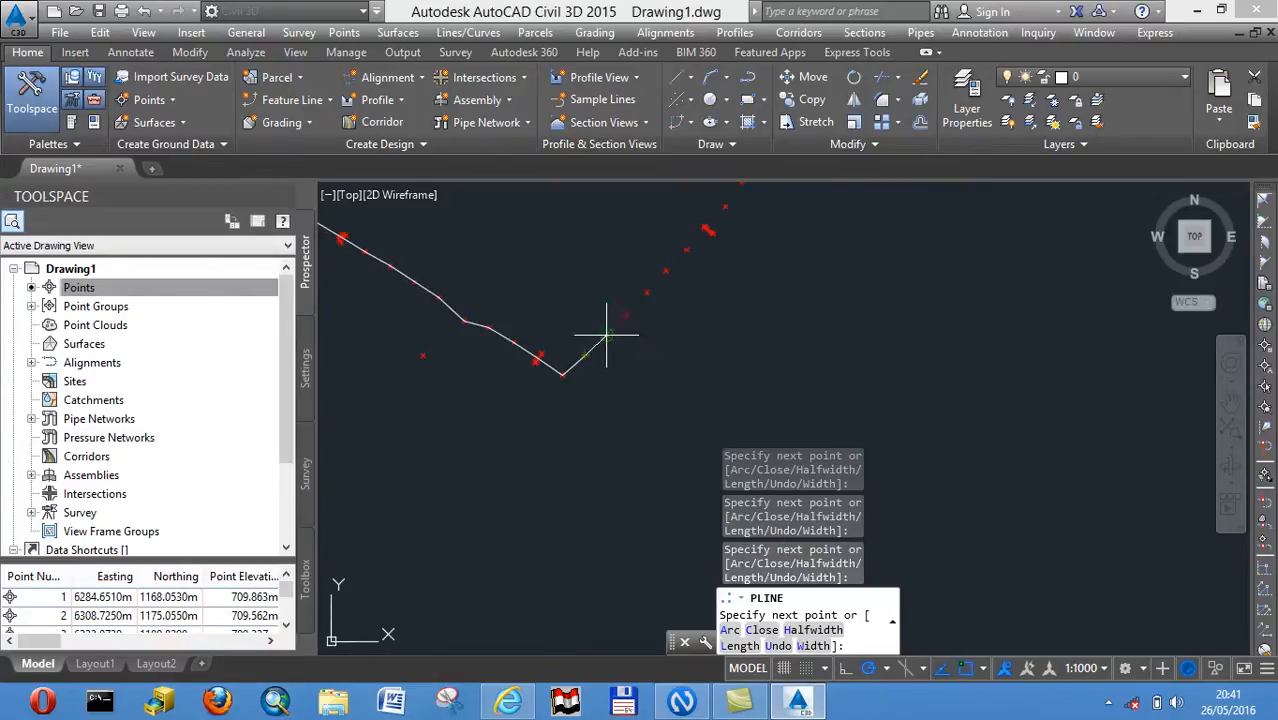
pyautogui.click(646, 292)
# Extend the polyline through the centre of the seventh cross-section cluster and the single points northeast of it
pyautogui.scroll(10, 686, 250)
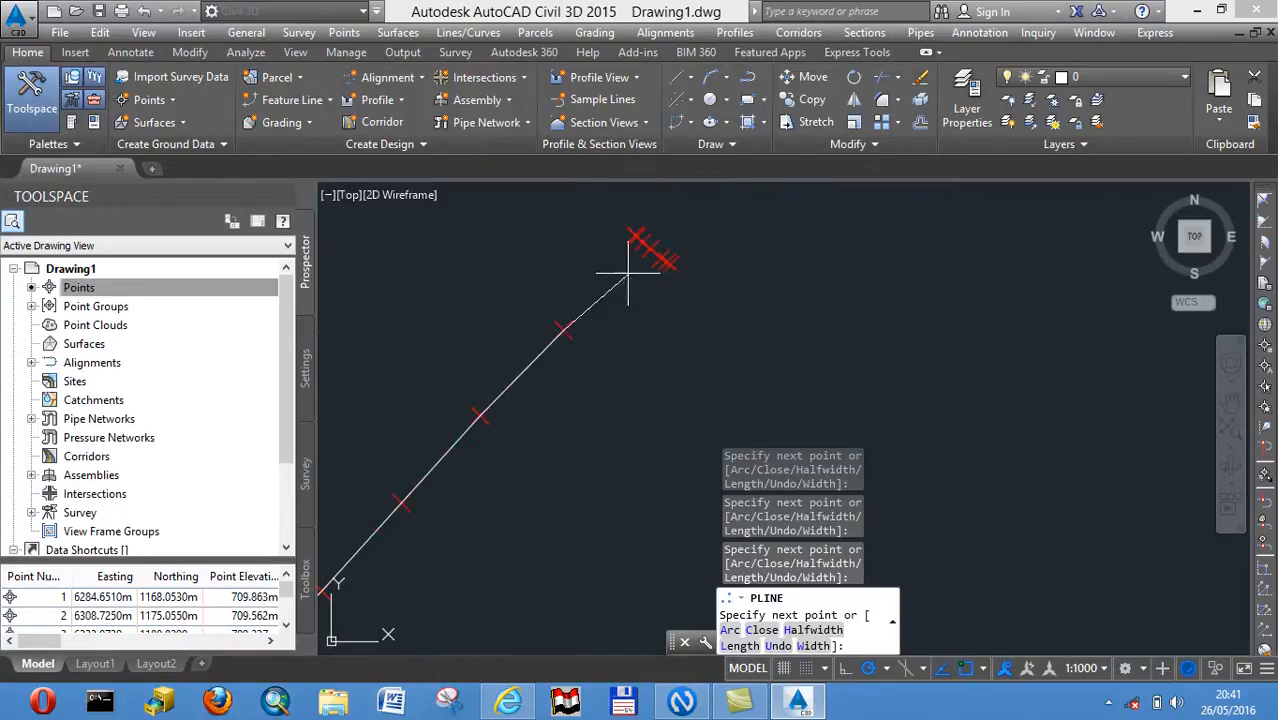
pyautogui.moveTo(652, 248); pyautogui.dragTo(526, 414, button='middle')
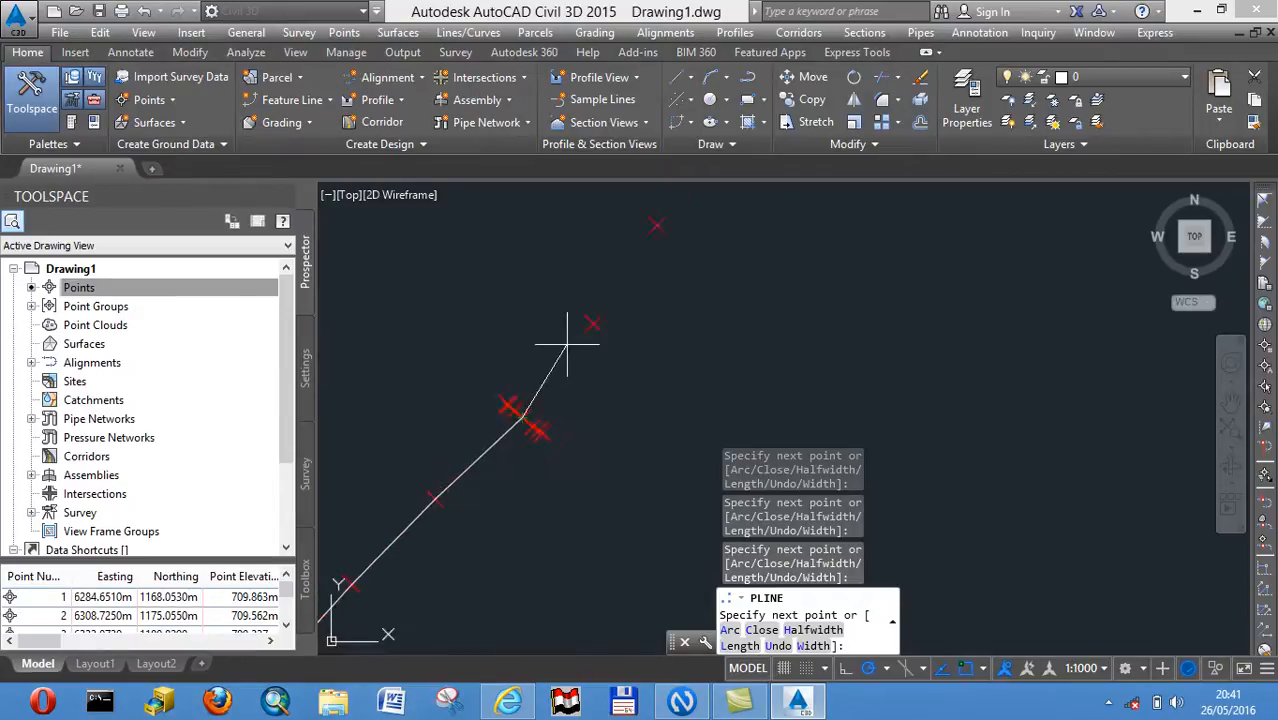
pyautogui.scroll(-5, 659, 226)
pyautogui.moveTo(658, 228); pyautogui.dragTo(521, 419, button='middle')
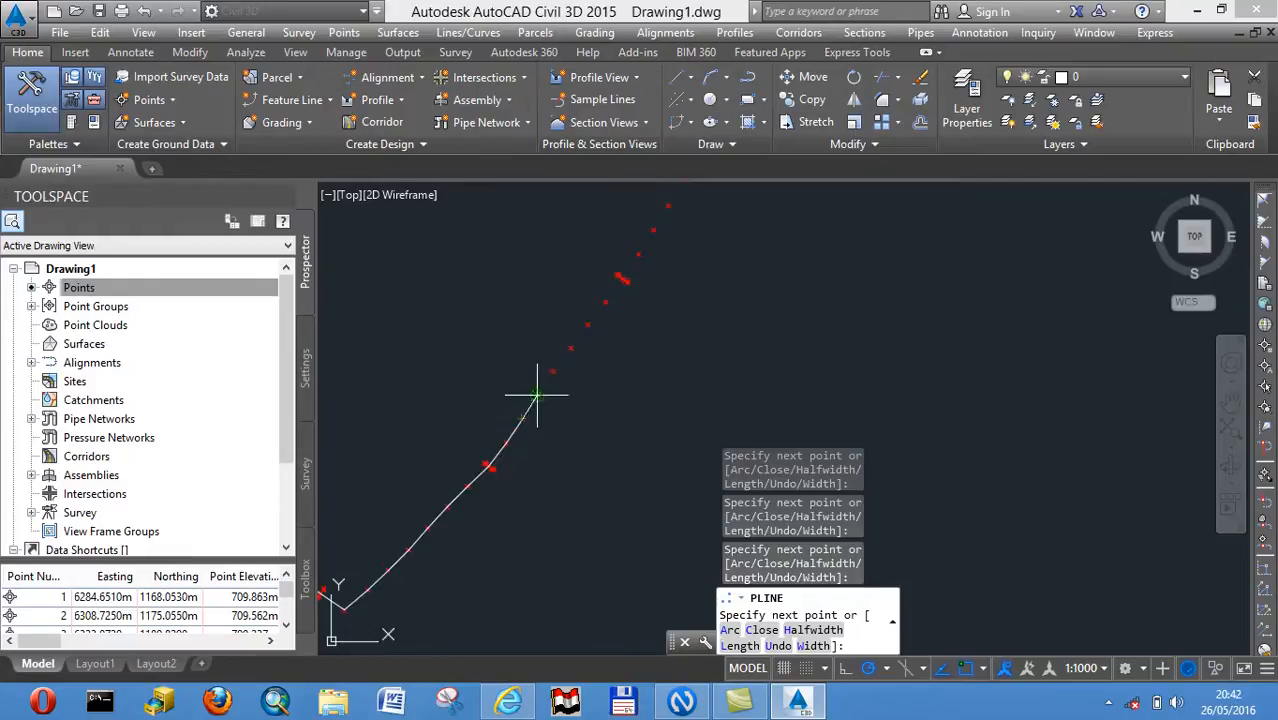
pyautogui.click(536, 394)
pyautogui.click(570, 348)
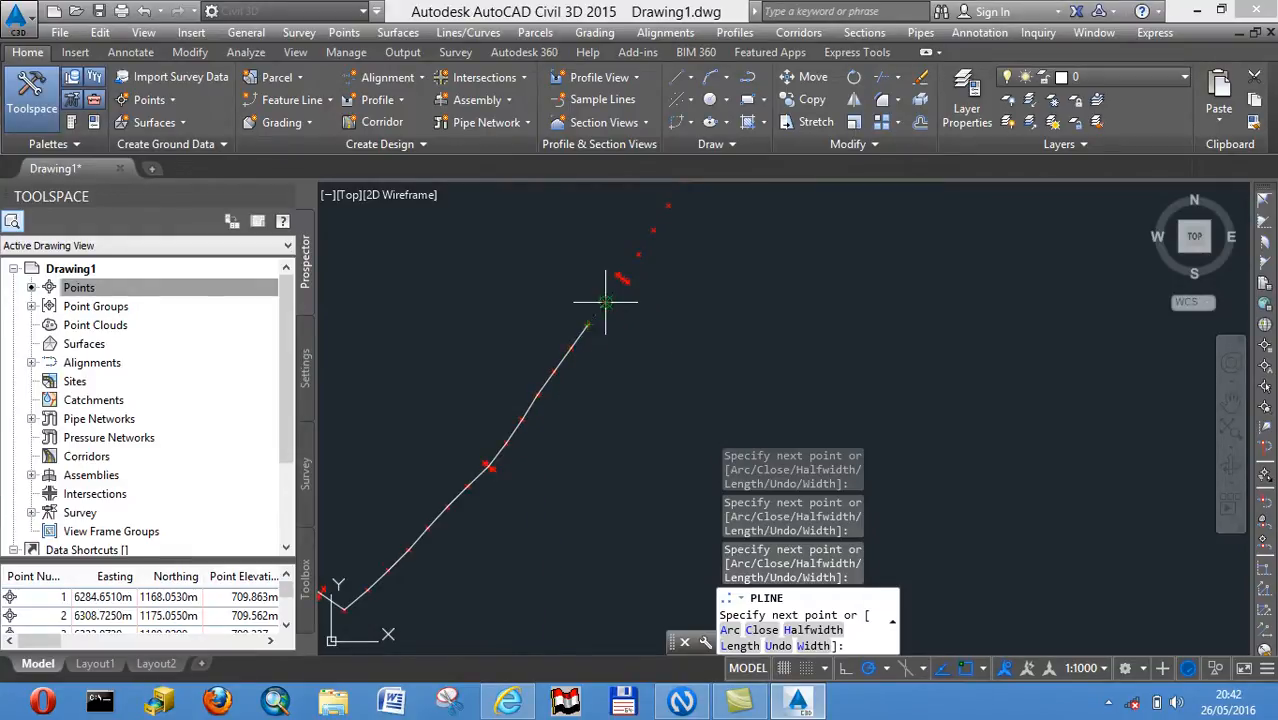
# Take the polyline through the centre of the eighth cross-section cluster and along the single points northeast of it
pyautogui.scroll(3, 612, 290)
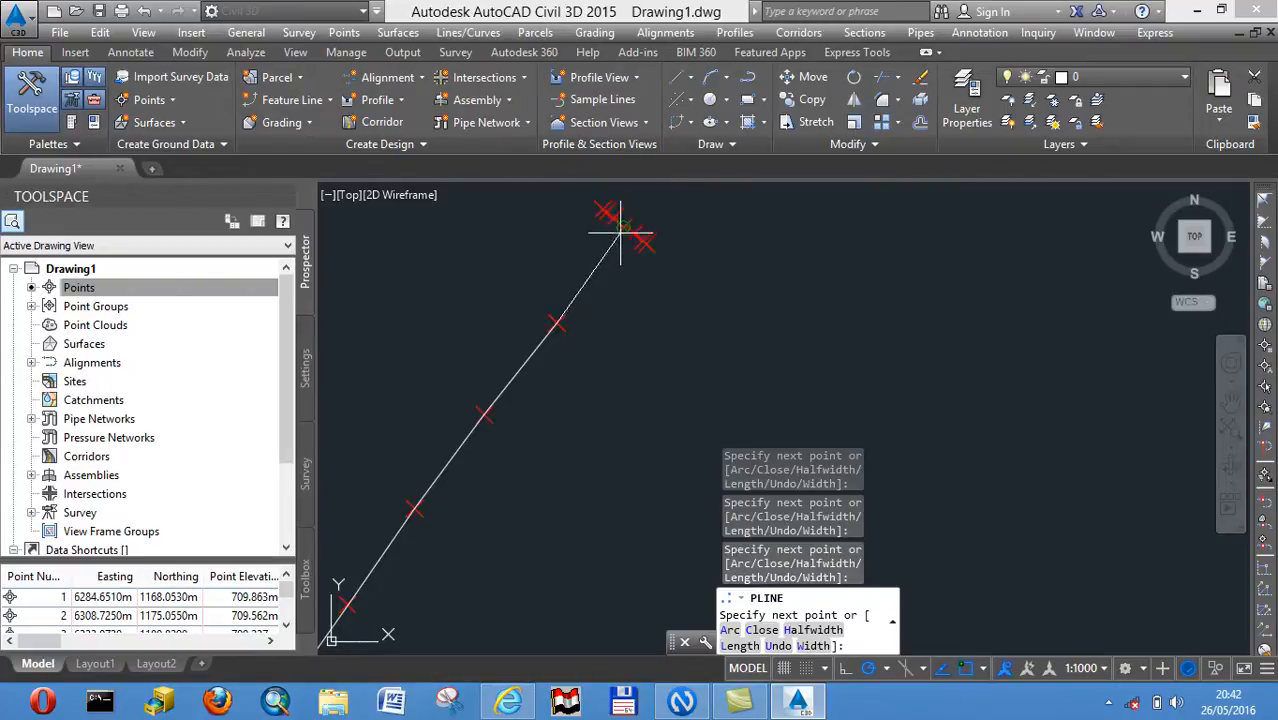
pyautogui.moveTo(608, 257); pyautogui.dragTo(540, 398, button='middle')
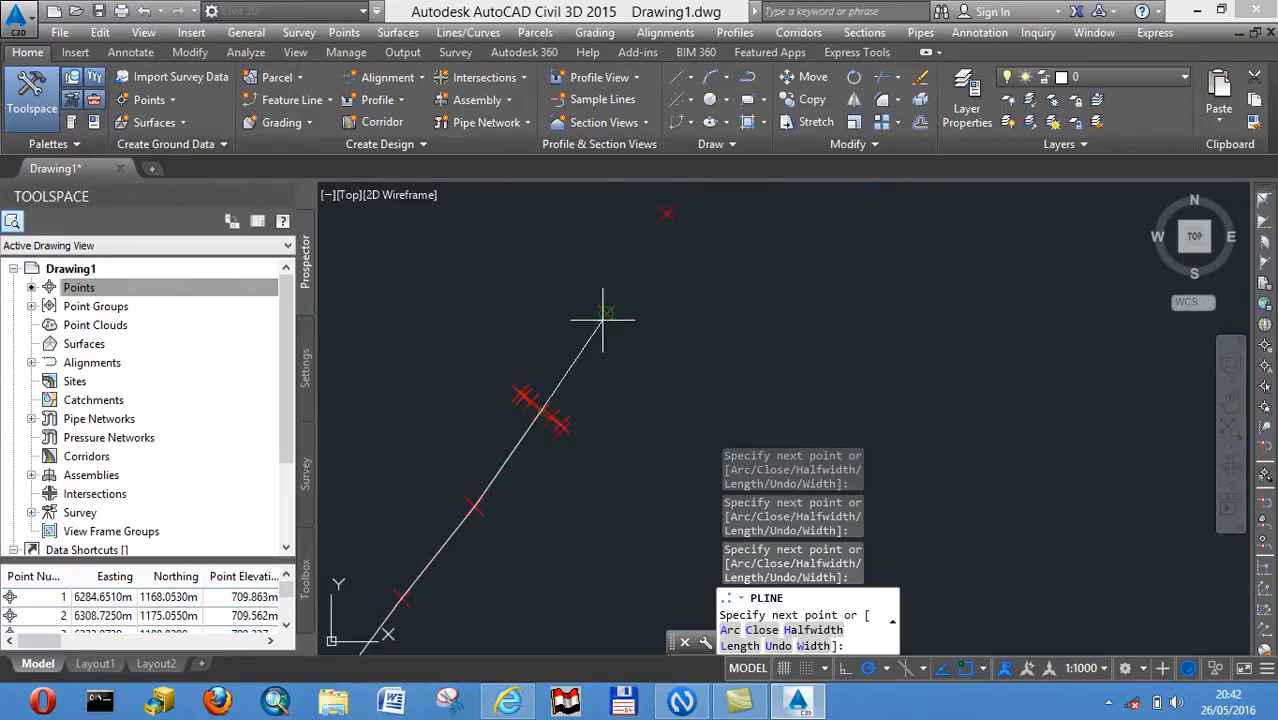
pyautogui.click(606, 312)
pyautogui.click(666, 213)
pyautogui.moveTo(666, 213); pyautogui.dragTo(545, 456, button='middle')
pyautogui.scroll(-4, 598, 363)
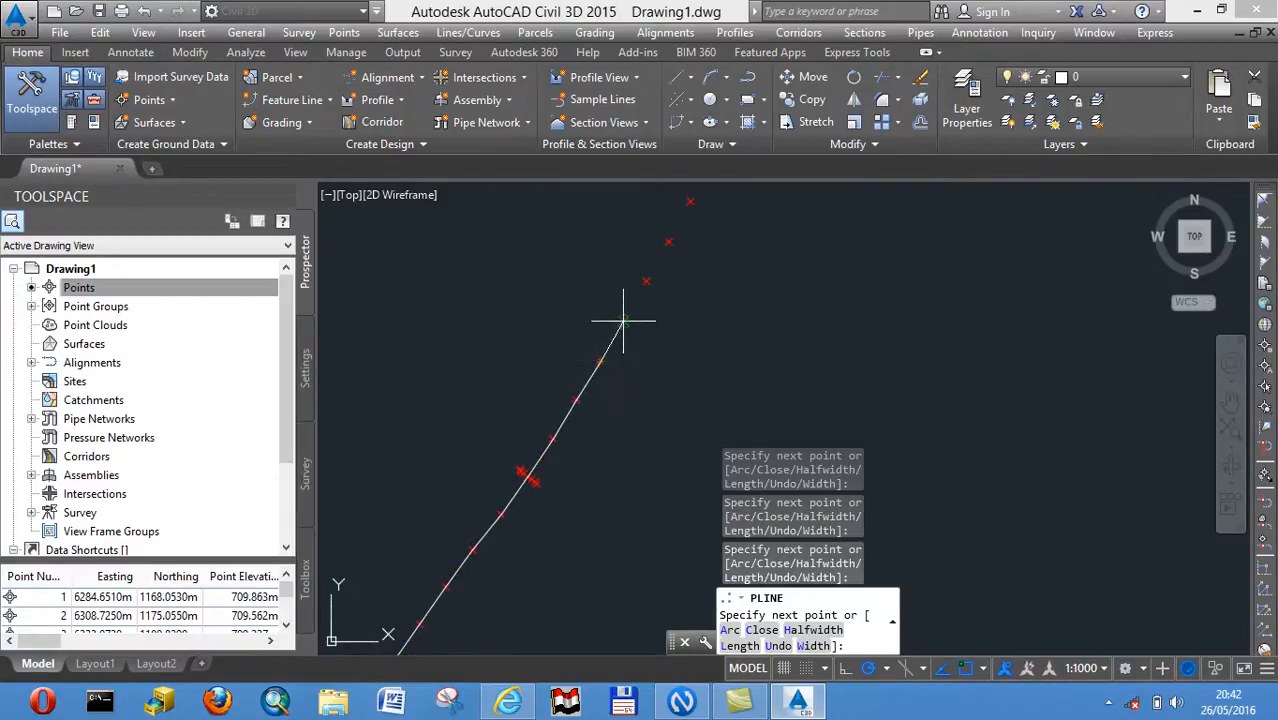
# Extend the polyline along the remaining single points up to the centre of the ninth cross-section cluster
pyautogui.click(623, 320)
pyautogui.click(648, 282)
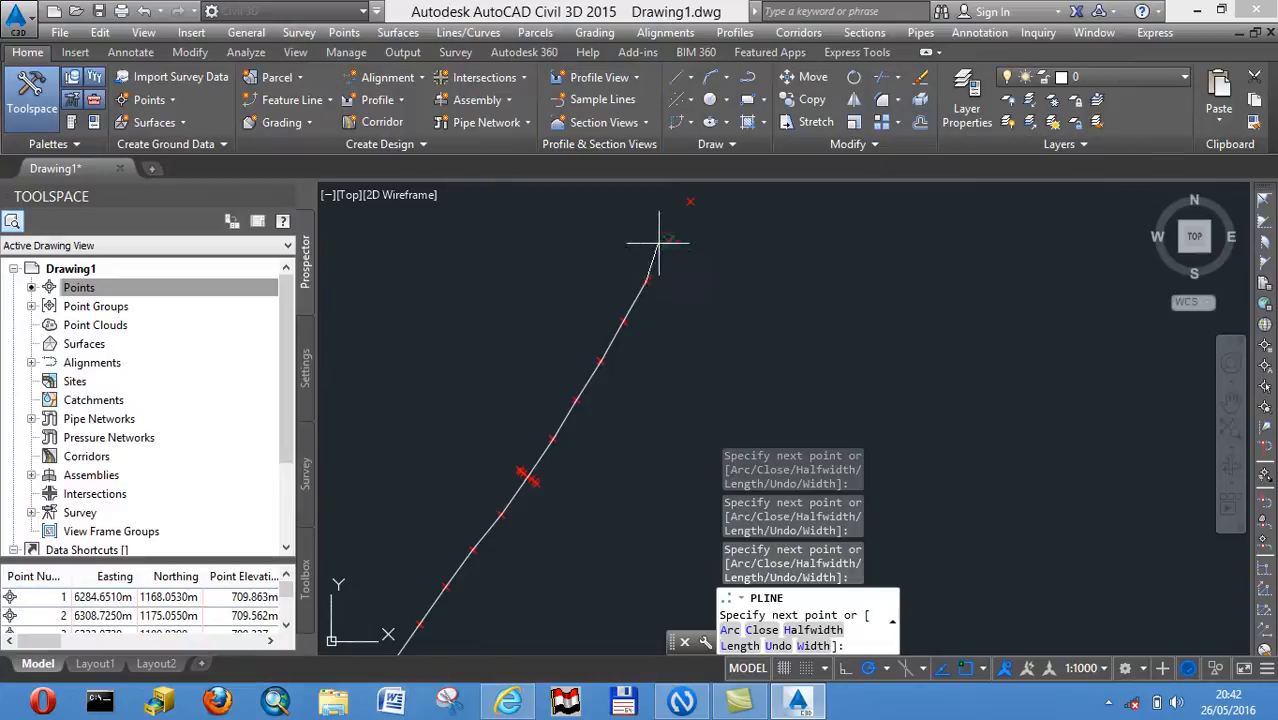
pyautogui.click(668, 242)
pyautogui.click(690, 201)
pyautogui.moveTo(690, 201); pyautogui.dragTo(581, 401, button='middle')
pyautogui.scroll(5, 597, 371)
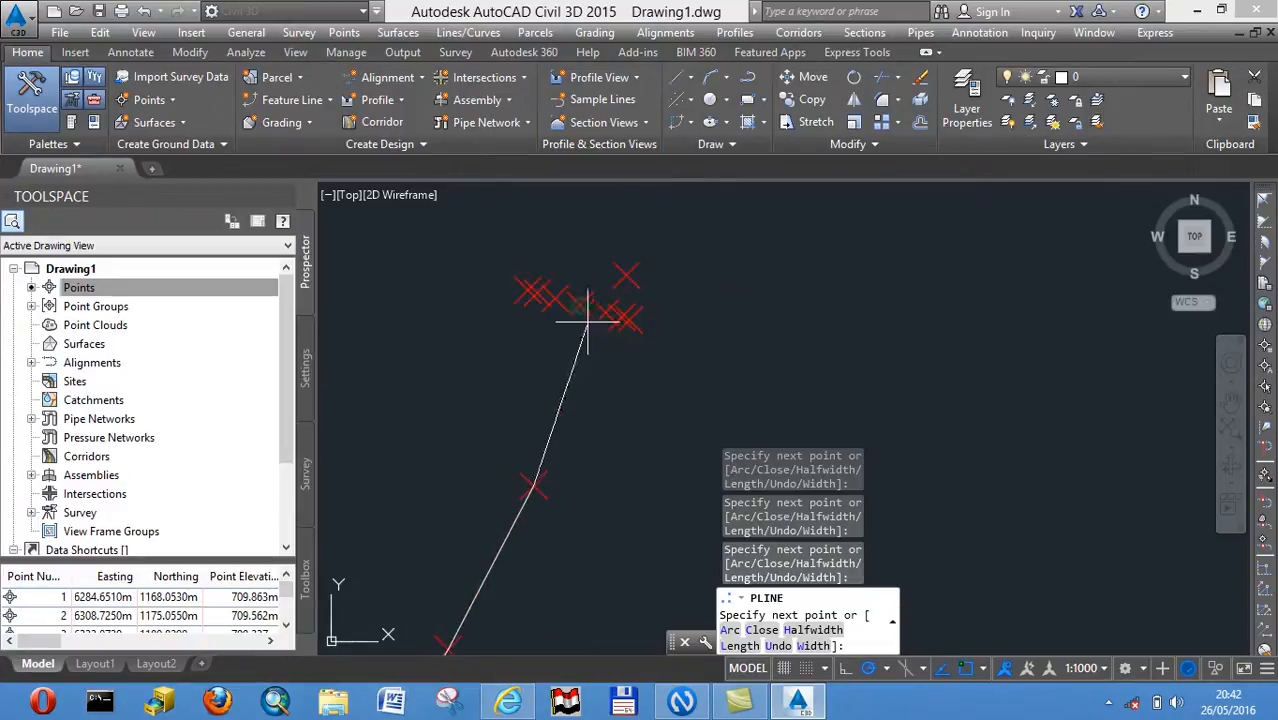
pyautogui.moveTo(585, 297); pyautogui.dragTo(557, 478, button='middle')
# Continue the polyline from the ninth cluster, snapping to each single point up to the centre of the tenth cross-section cluster
pyautogui.scroll(-5, 574, 395)
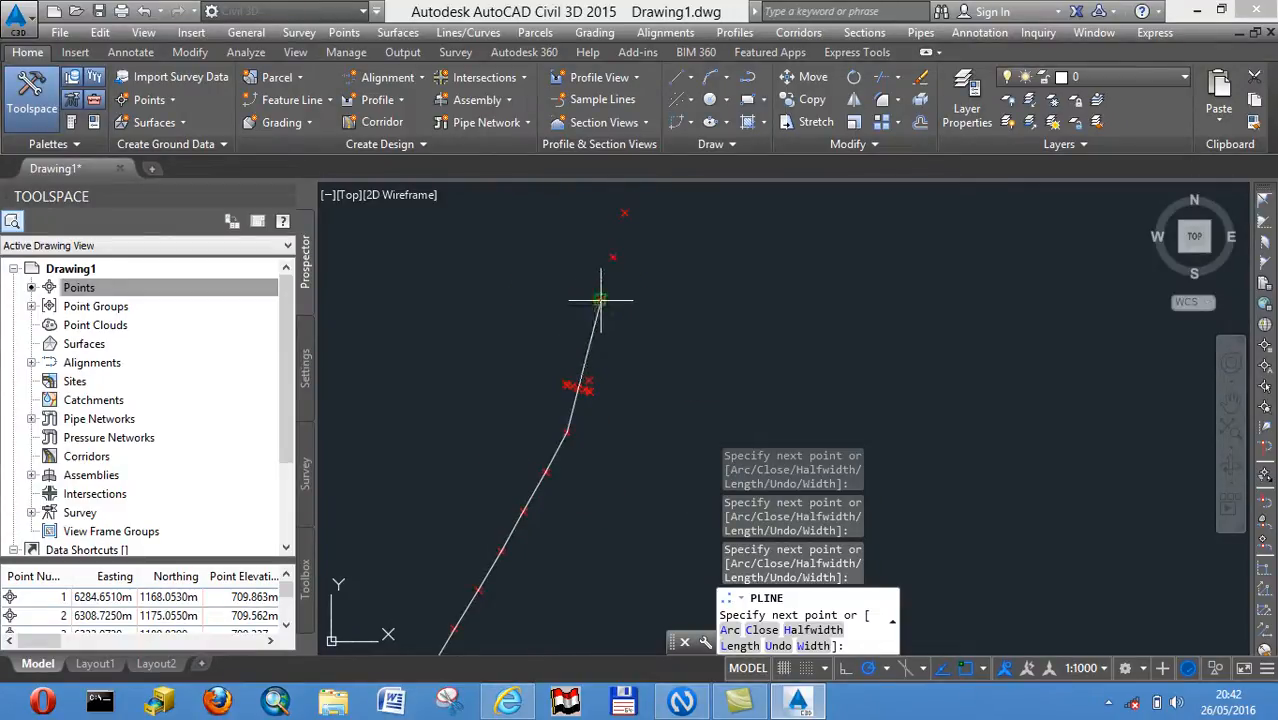
pyautogui.moveTo(621, 218); pyautogui.dragTo(542, 457, button='middle')
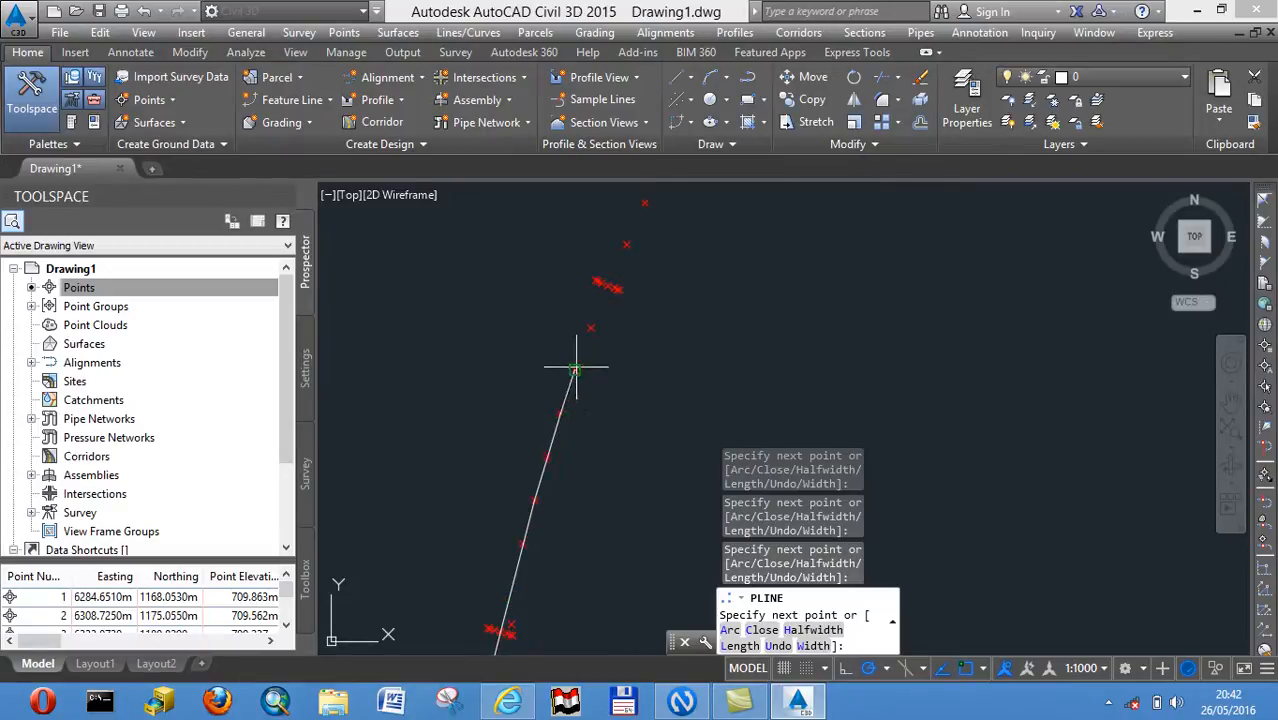
pyautogui.scroll(4, 595, 311)
pyautogui.click(629, 242)
pyautogui.scroll(2, 628, 240)
pyautogui.moveTo(628, 240); pyautogui.dragTo(513, 472, button='middle')
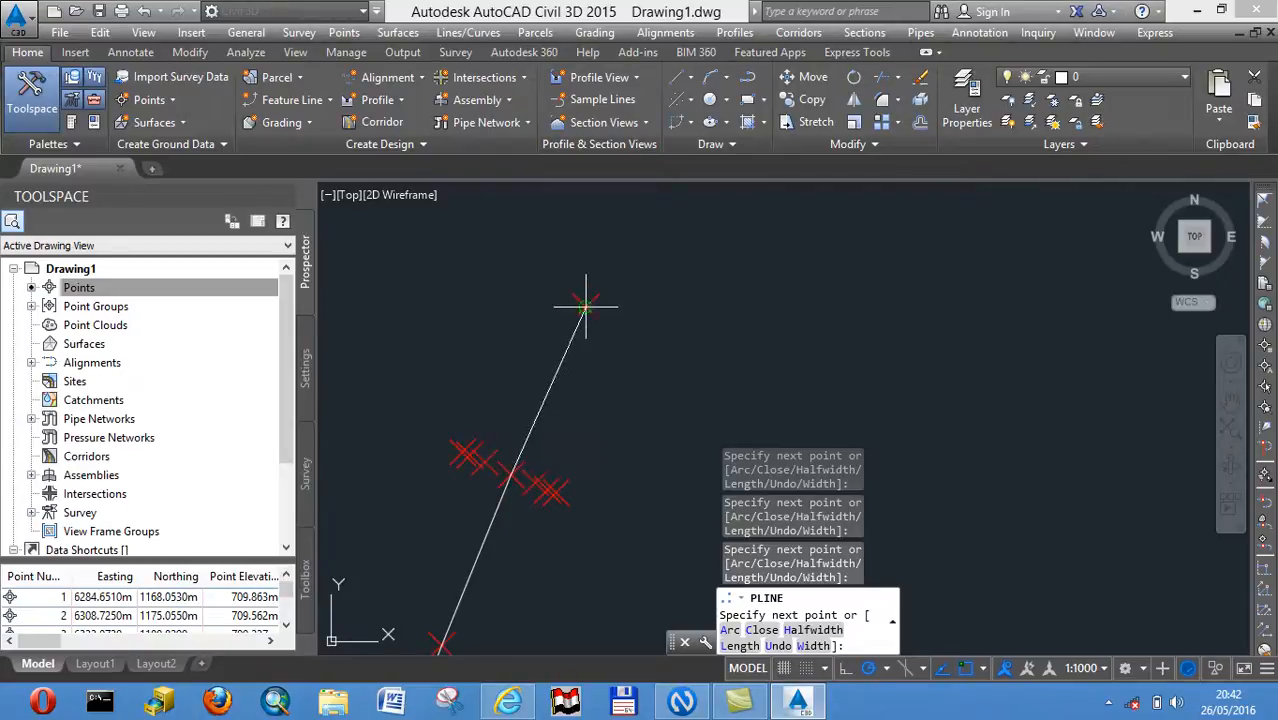
# Extend the polyline northeast from the tenth cluster through the single points to the centre of the eleventh cross-section cluster
pyautogui.click(586, 307)
pyautogui.moveTo(586, 307); pyautogui.dragTo(502, 526, button='middle')
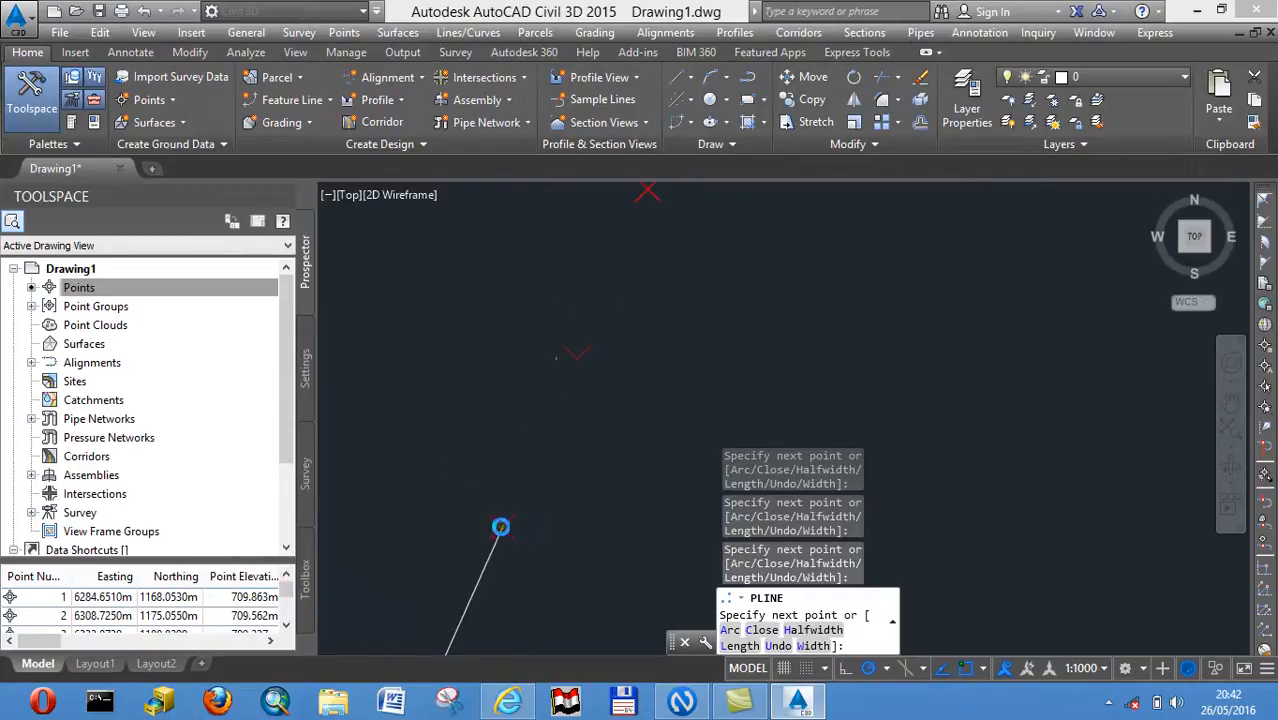
pyautogui.click(576, 358)
pyautogui.scroll(-5, 576, 358)
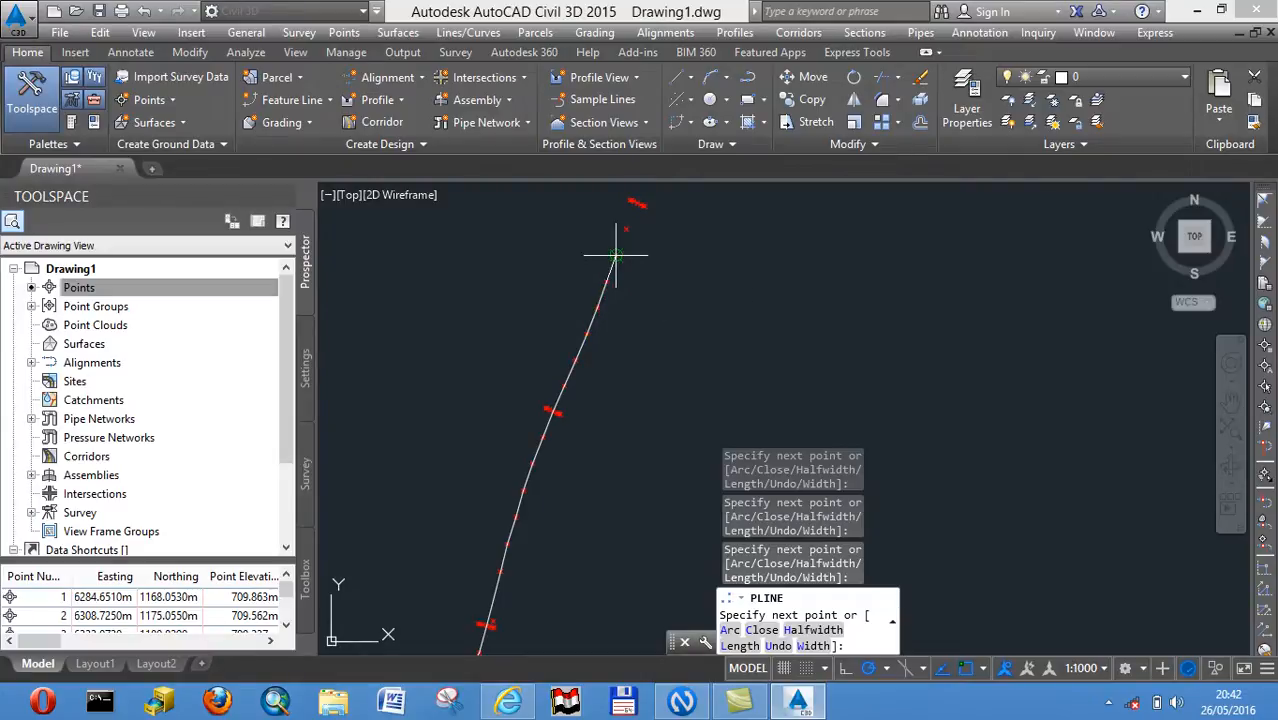
pyautogui.click(633, 214)
pyautogui.moveTo(633, 214); pyautogui.dragTo(502, 477, button='middle')
pyautogui.scroll(7, 508, 466)
pyautogui.click(538, 368)
pyautogui.moveTo(538, 368); pyautogui.dragTo(511, 515, button='middle')
# Carry the polyline through the single points beyond the eleventh cluster to the centre of the twelfth cross-section cluster
pyautogui.scroll(-5, 598, 316)
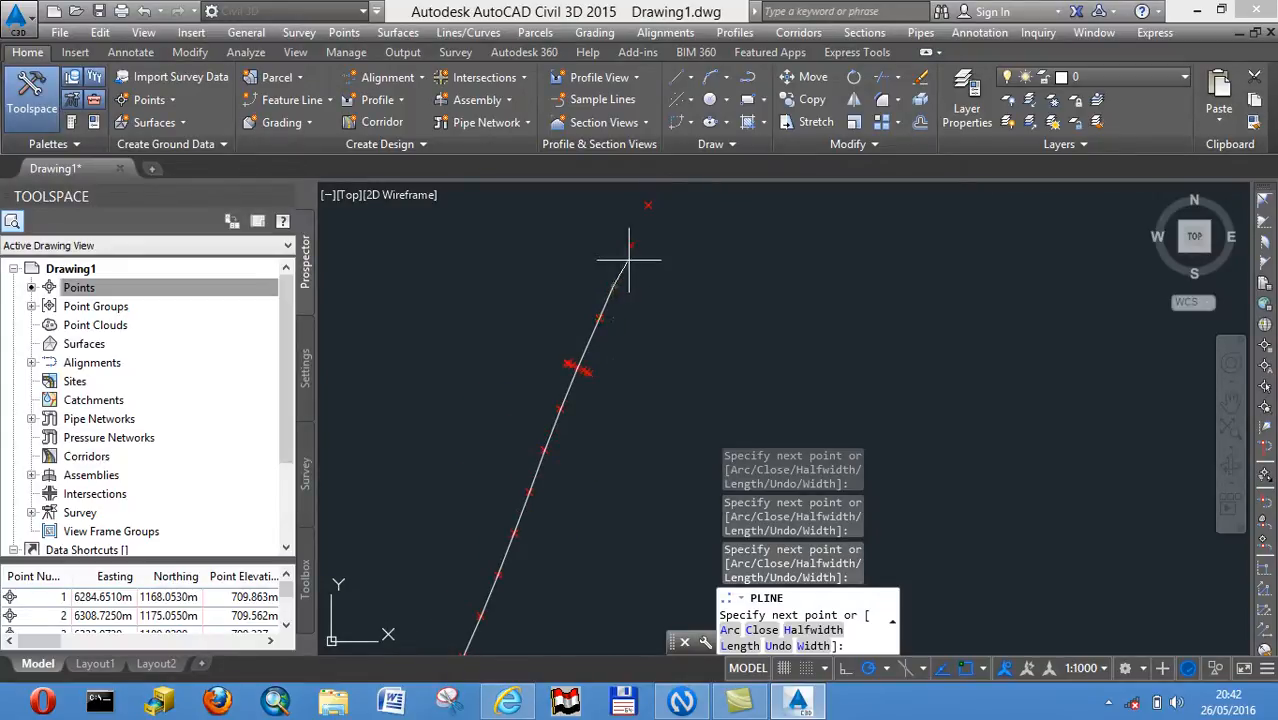
pyautogui.scroll(-2, 605, 330)
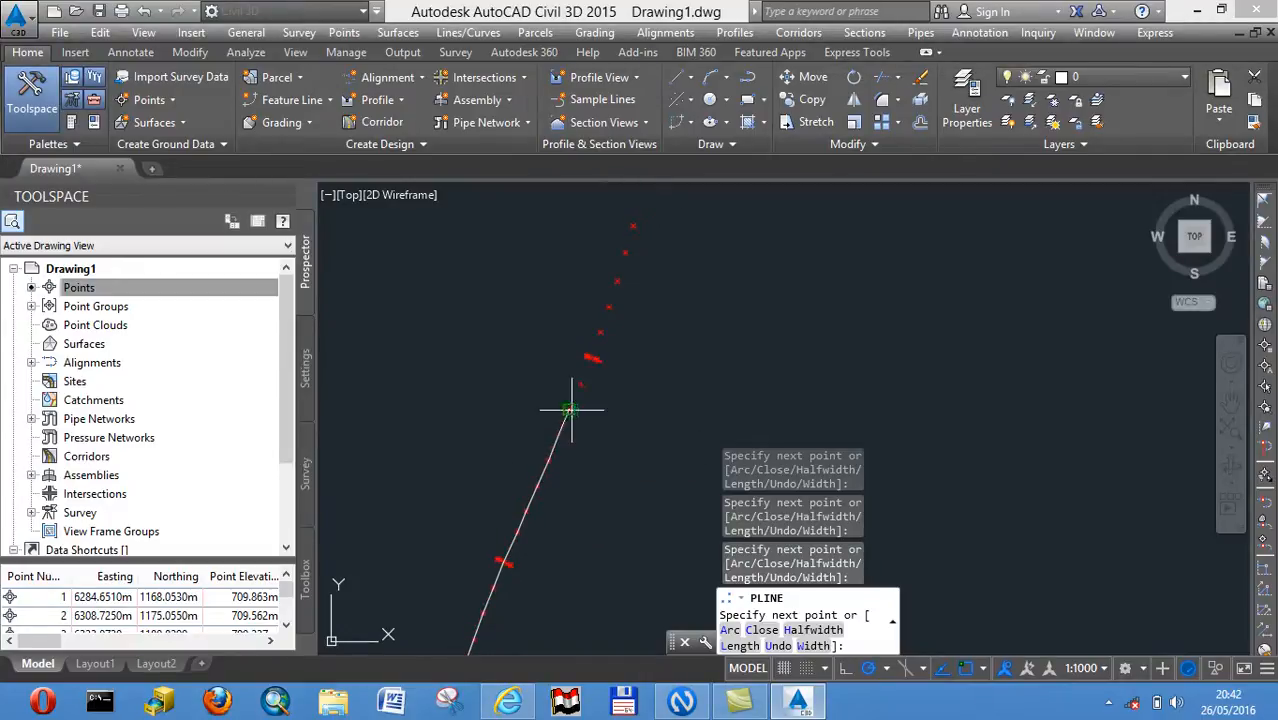
pyautogui.scroll(3, 586, 358)
pyautogui.scroll(3, 588, 360)
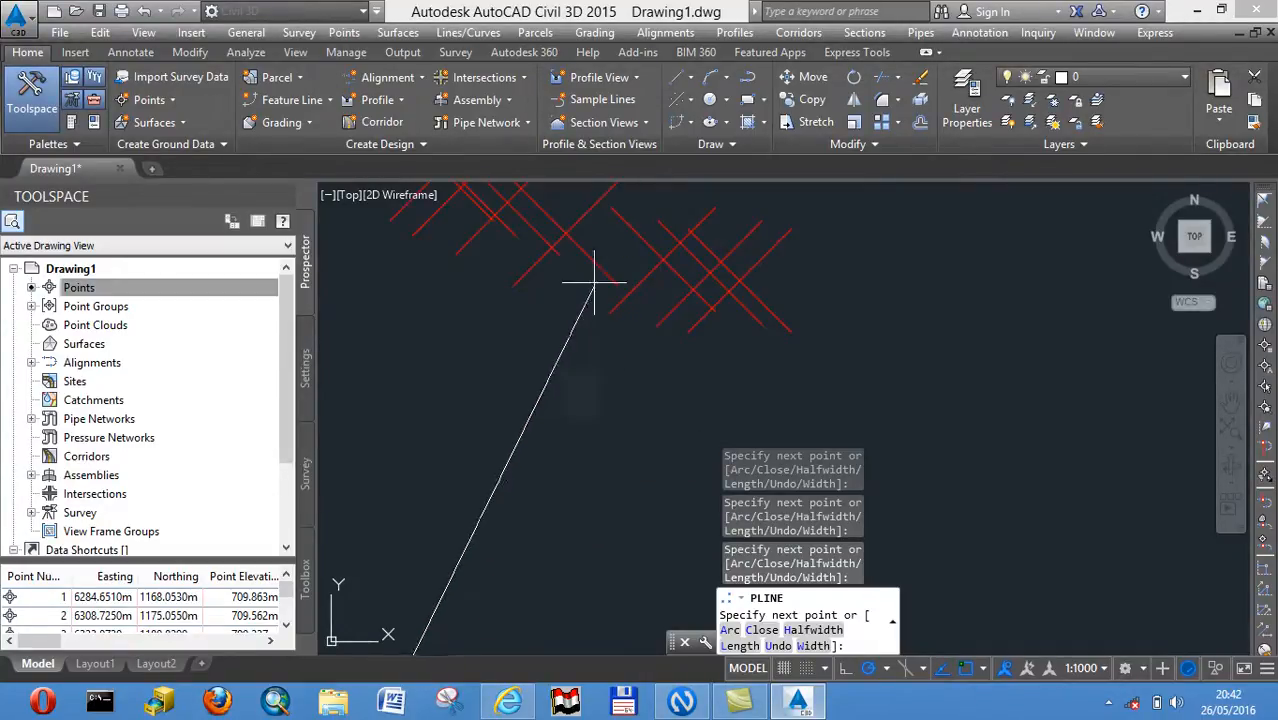
pyautogui.scroll(-3, 566, 232)
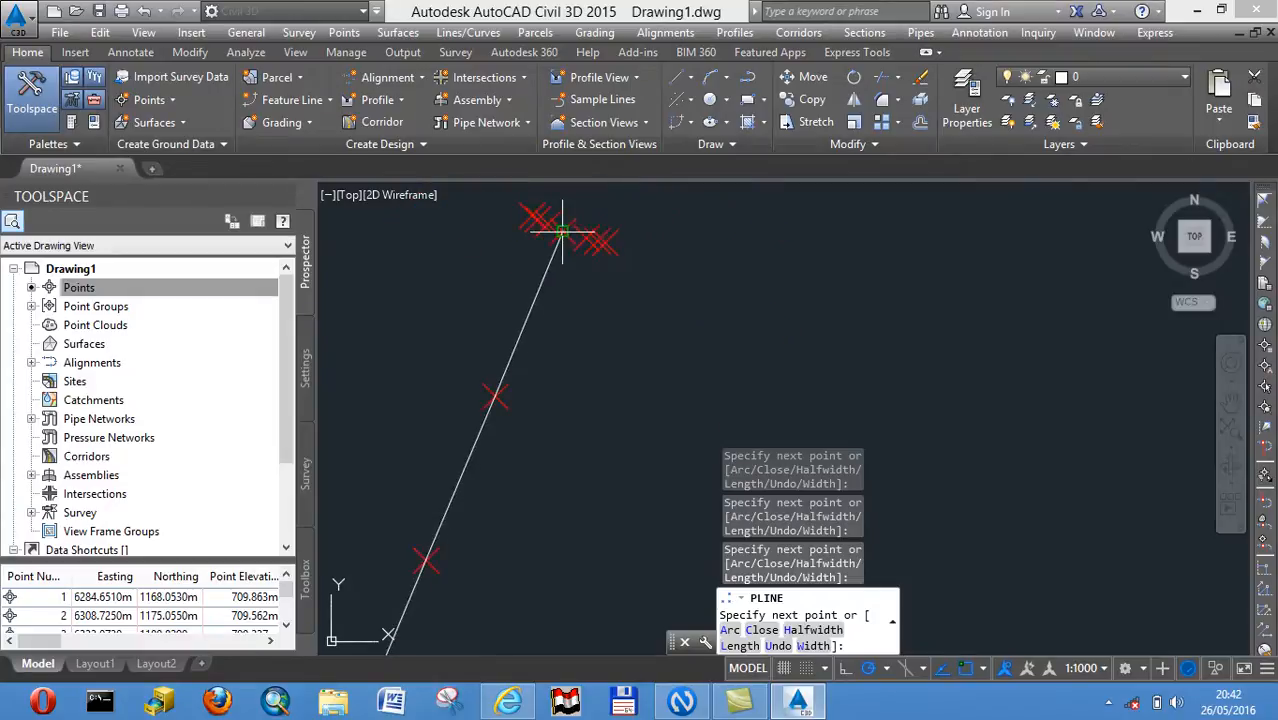
# Continue the polyline from the twelfth cluster along the single points to the centre of the thirteenth cross-section cluster
pyautogui.scroll(4, 491, 456)
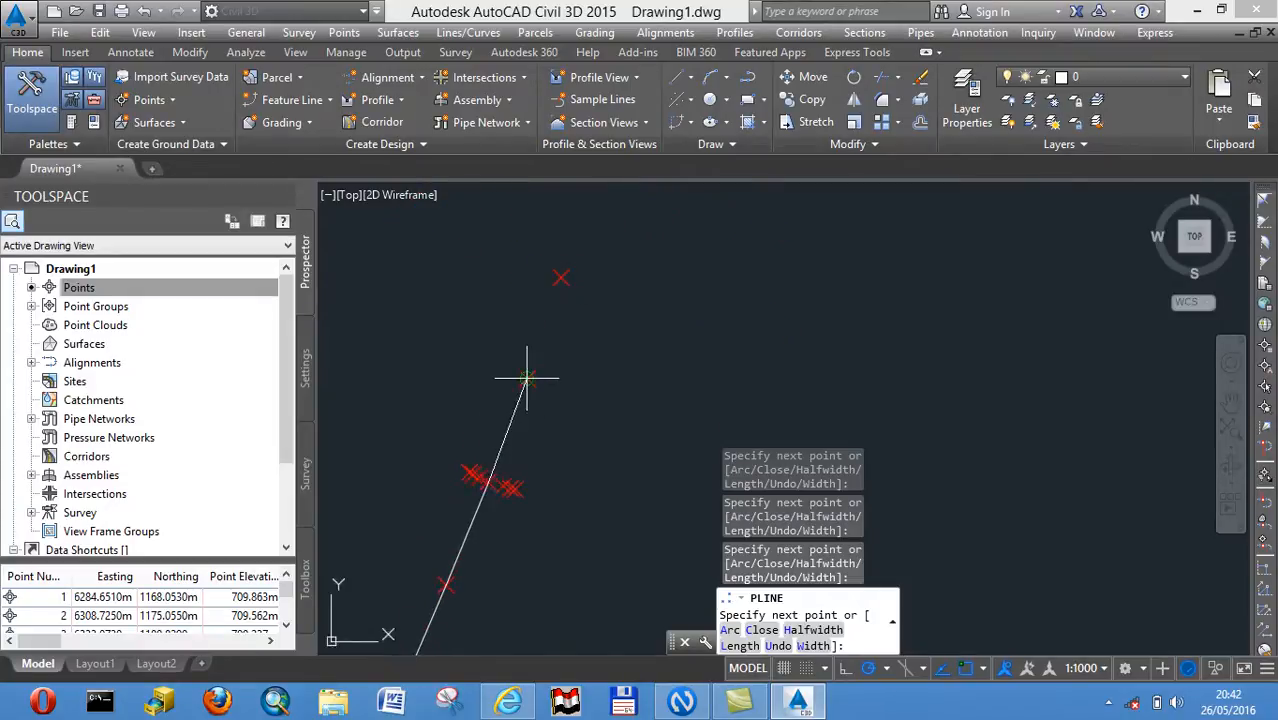
pyautogui.scroll(-2, 562, 274)
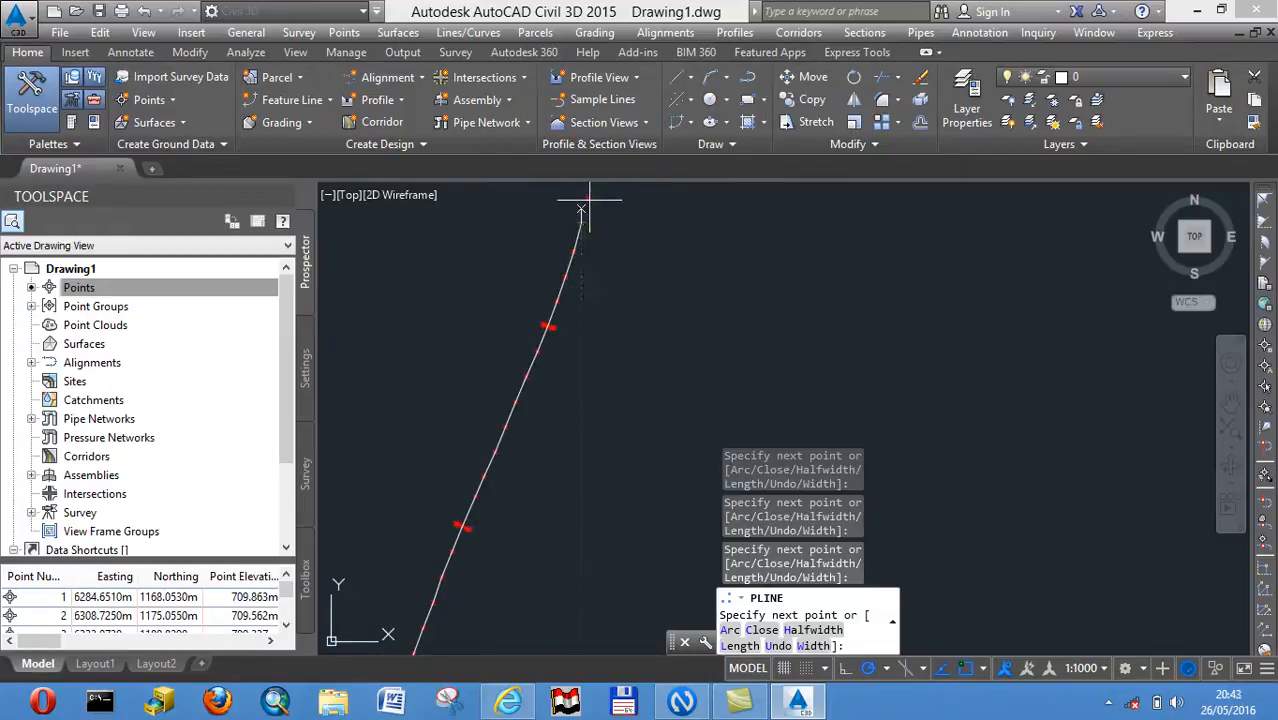
pyautogui.moveTo(593, 190); pyautogui.dragTo(527, 403, button='middle')
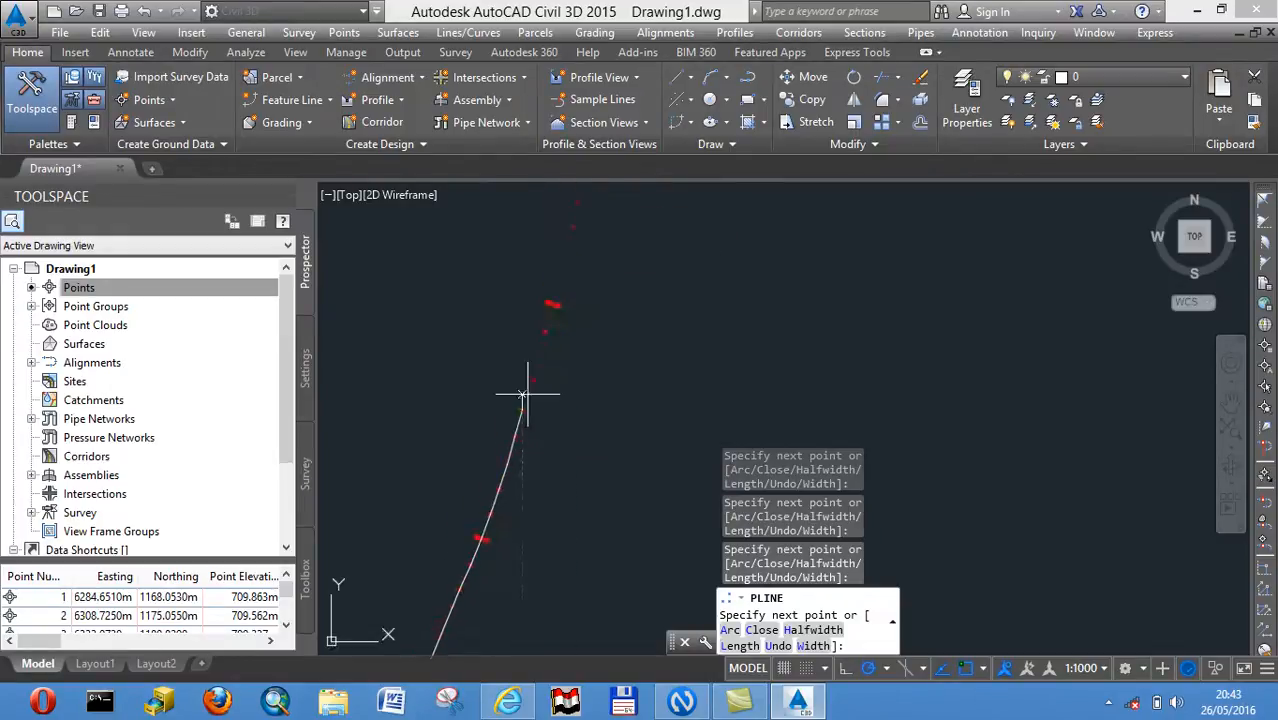
pyautogui.scroll(3, 534, 330)
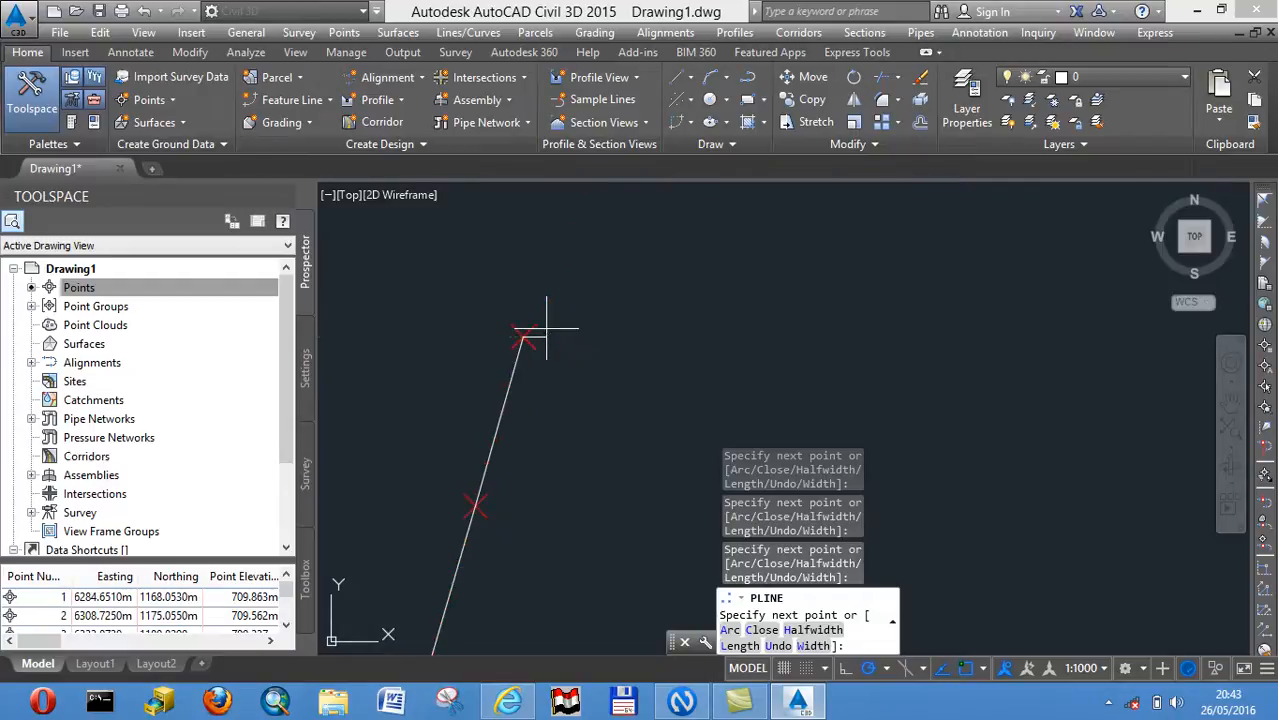
pyautogui.moveTo(544, 331); pyautogui.dragTo(487, 503, button='middle')
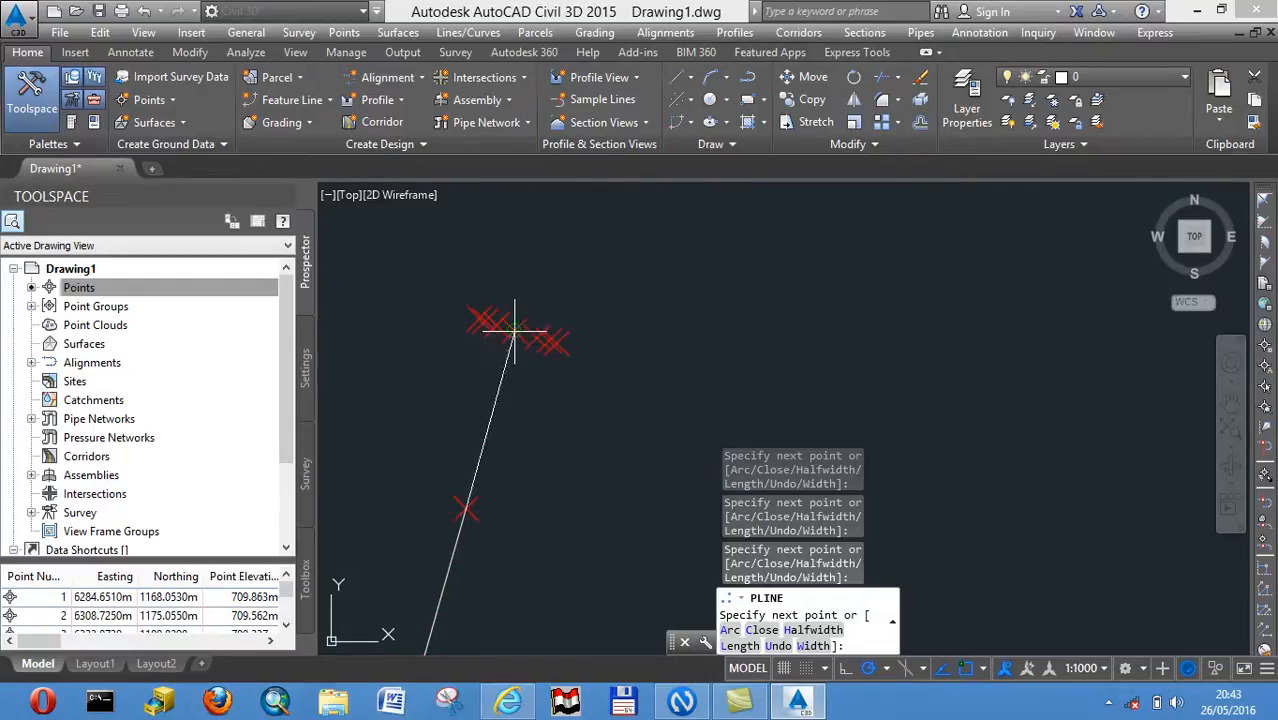
# Extend the polyline north from the thirteenth cluster, snapping to each single point along the slightly uneven stretch
pyautogui.scroll(-4, 516, 329)
pyautogui.scroll(-3, 533, 265)
pyautogui.moveTo(533, 265); pyautogui.dragTo(511, 425, button='middle')
pyautogui.click(530, 348)
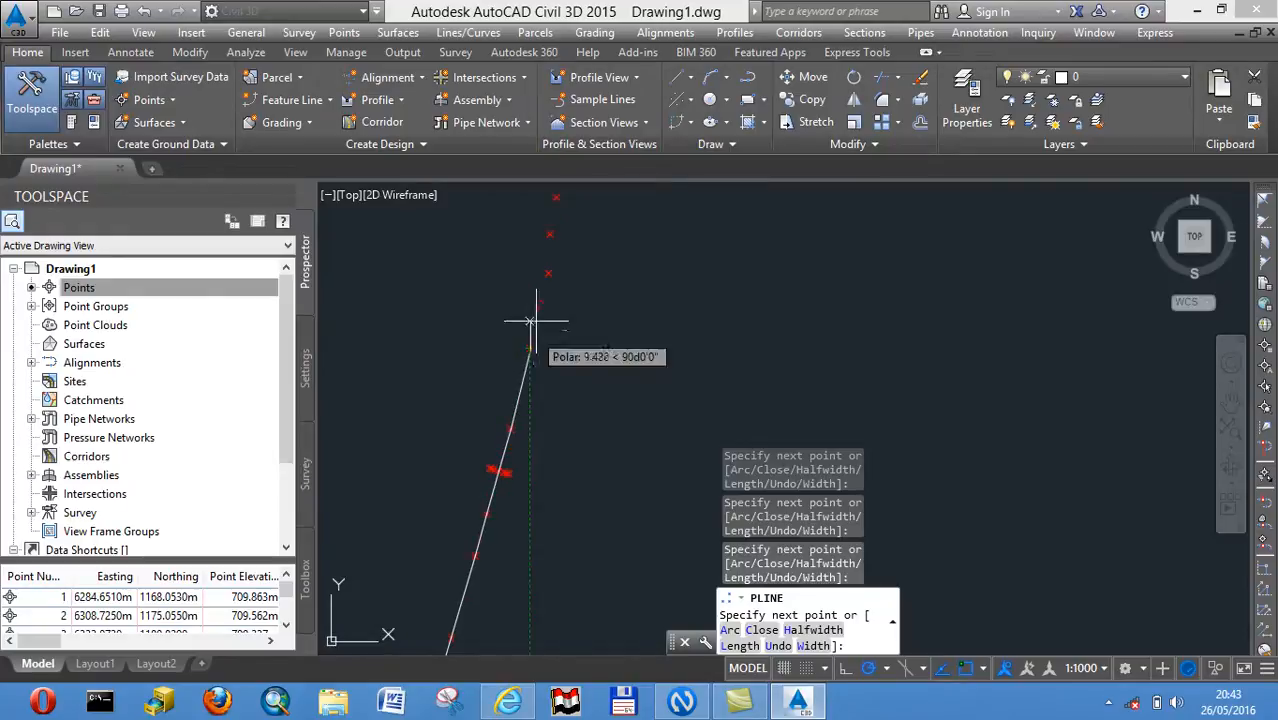
pyautogui.click(537, 310)
pyautogui.click(548, 271)
pyautogui.click(549, 235)
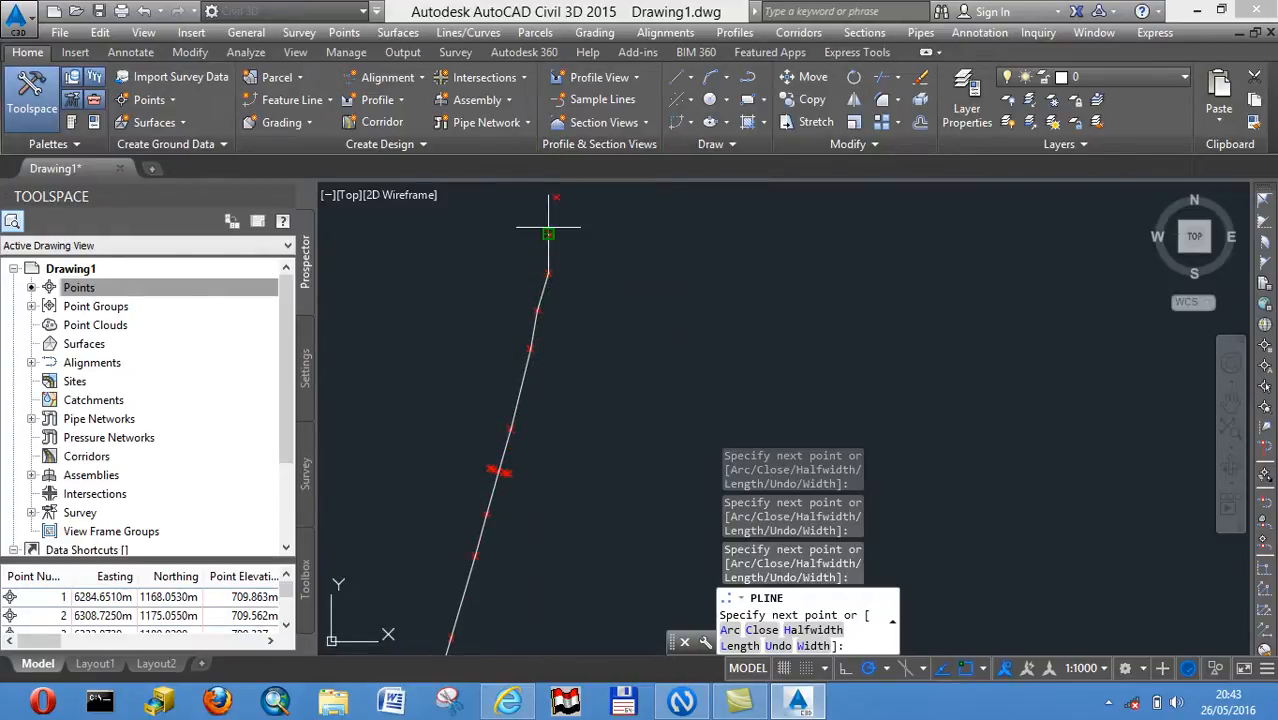
# Take the polyline through the centre of the fourteenth cross-section cluster and on to the last survey point
pyautogui.scroll(-5, 557, 199)
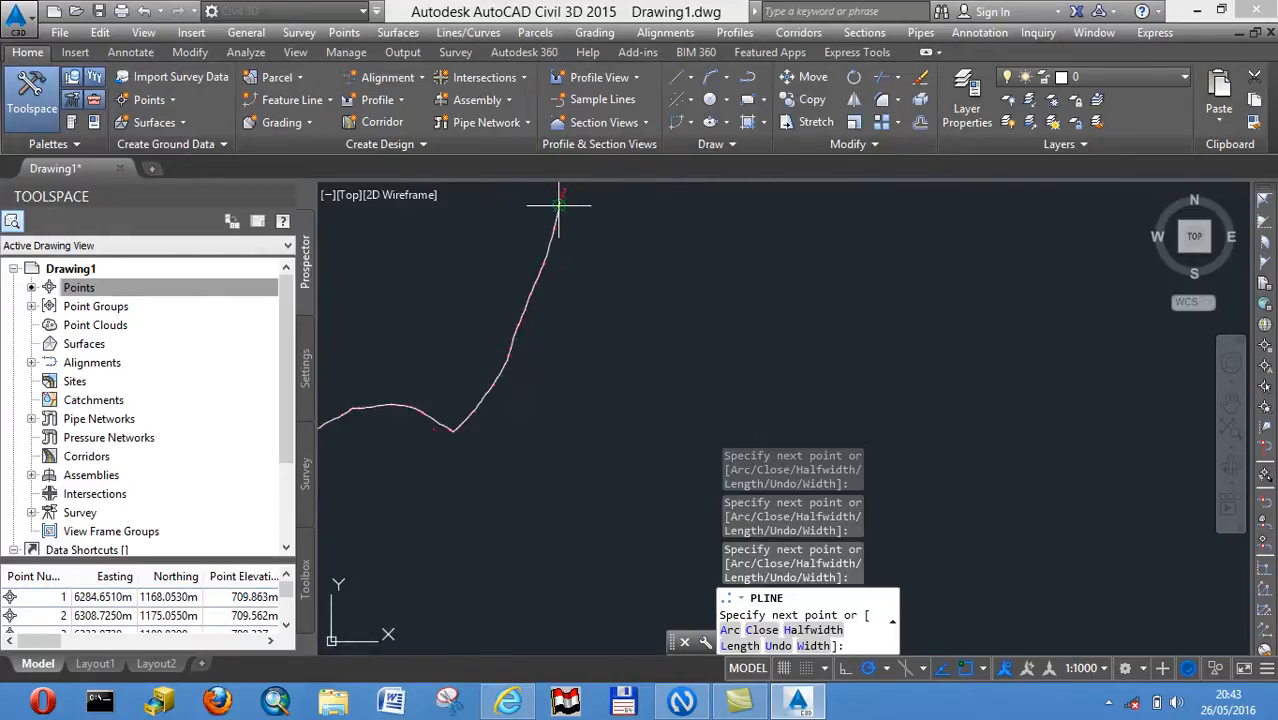
pyautogui.moveTo(559, 205); pyautogui.dragTo(519, 405, button='middle')
pyautogui.scroll(6, 519, 405)
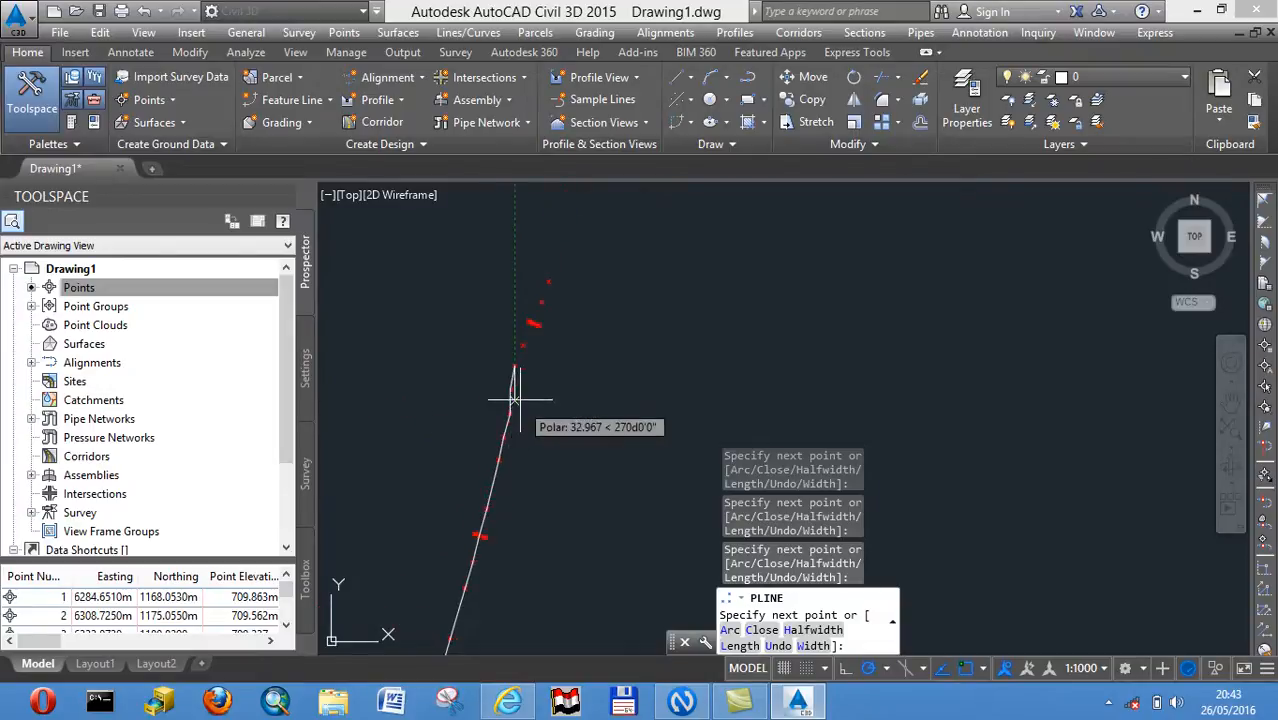
pyautogui.scroll(3, 522, 348)
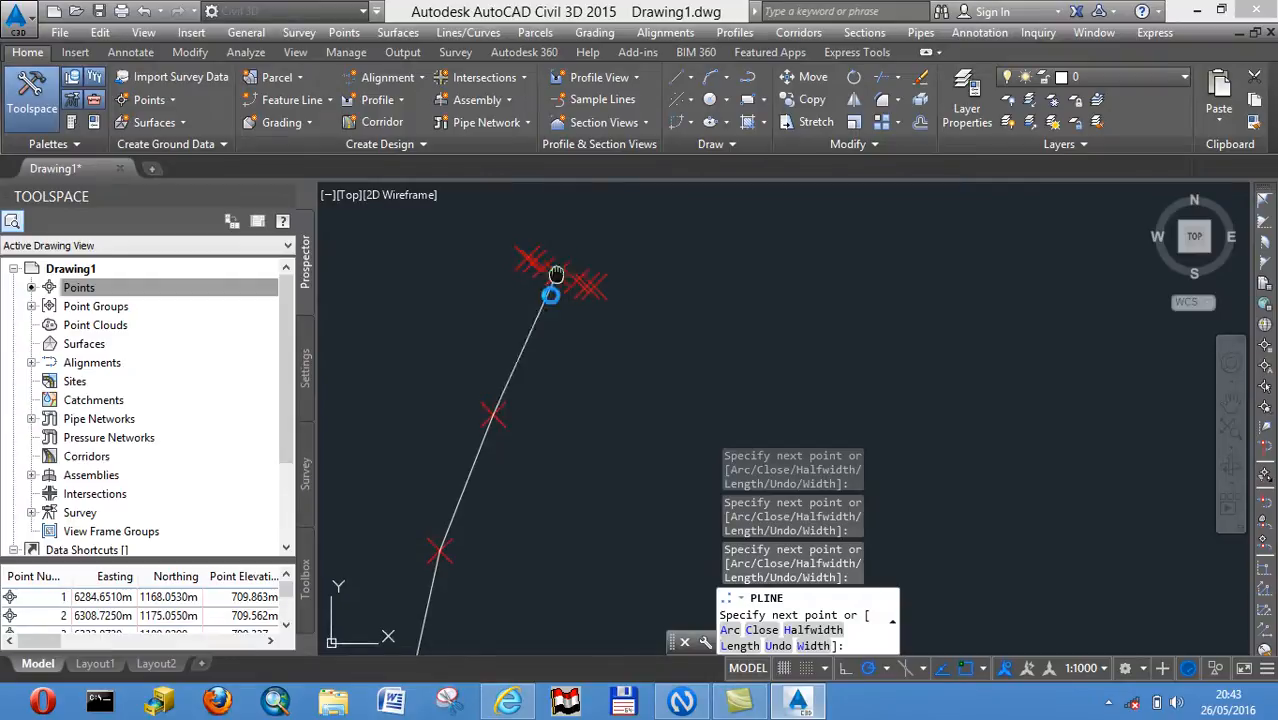
pyautogui.moveTo(559, 274); pyautogui.dragTo(493, 430, button='middle')
pyautogui.scroll(2, 493, 430)
pyautogui.scroll(3, 530, 314)
pyautogui.click(517, 418)
pyautogui.scroll(-5, 517, 418)
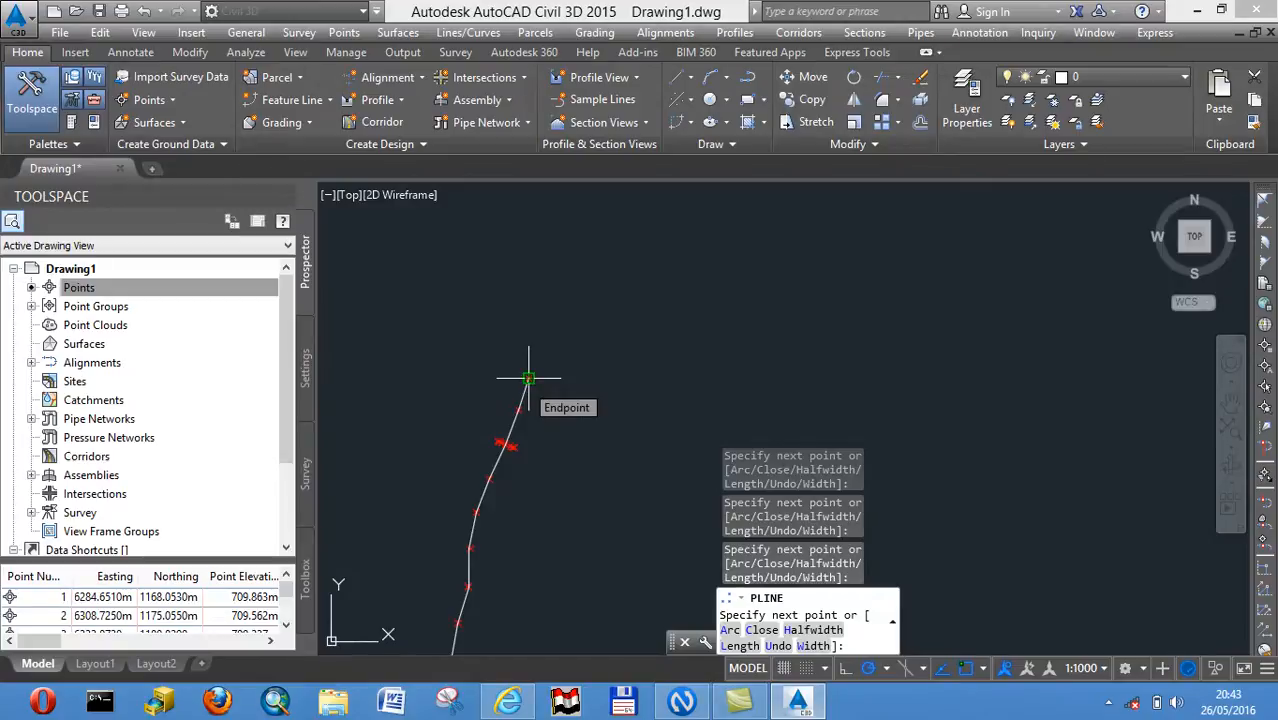
# Finish the centreline polyline at the northernmost survey point
pyautogui.rightClick(528, 380)
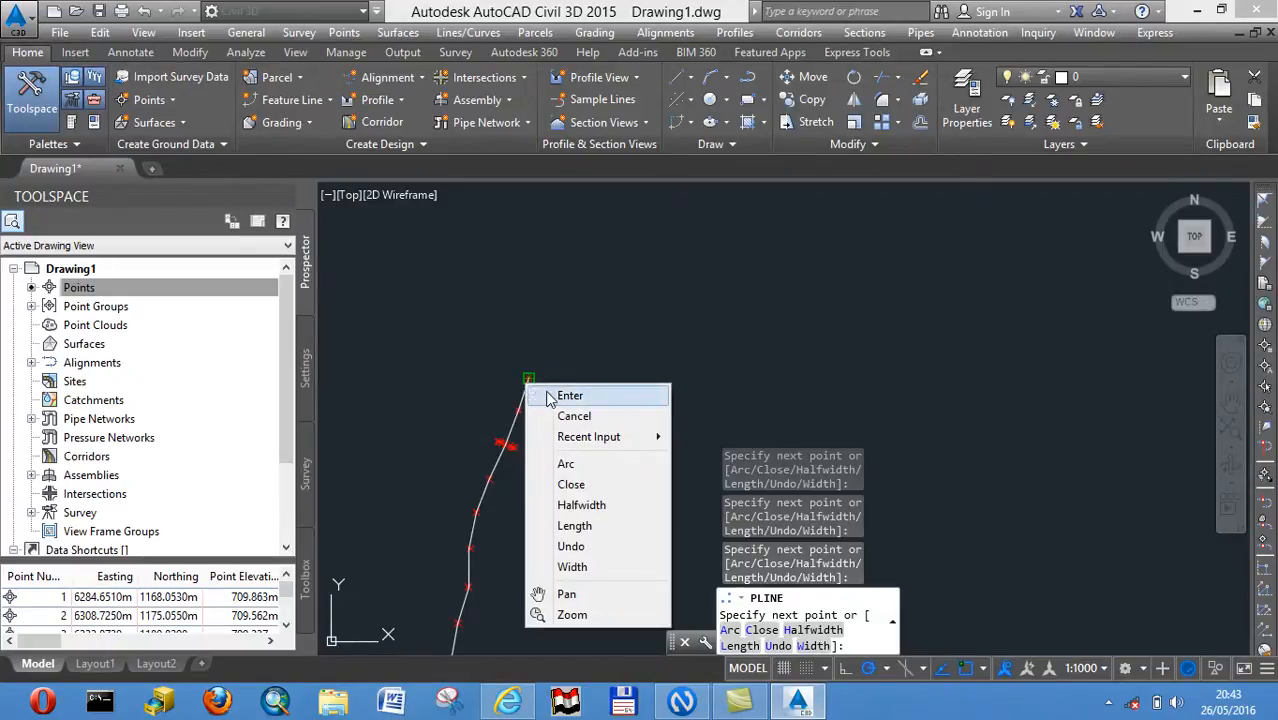
pyautogui.click(550, 398)
pyautogui.scroll(-2, 536, 403)
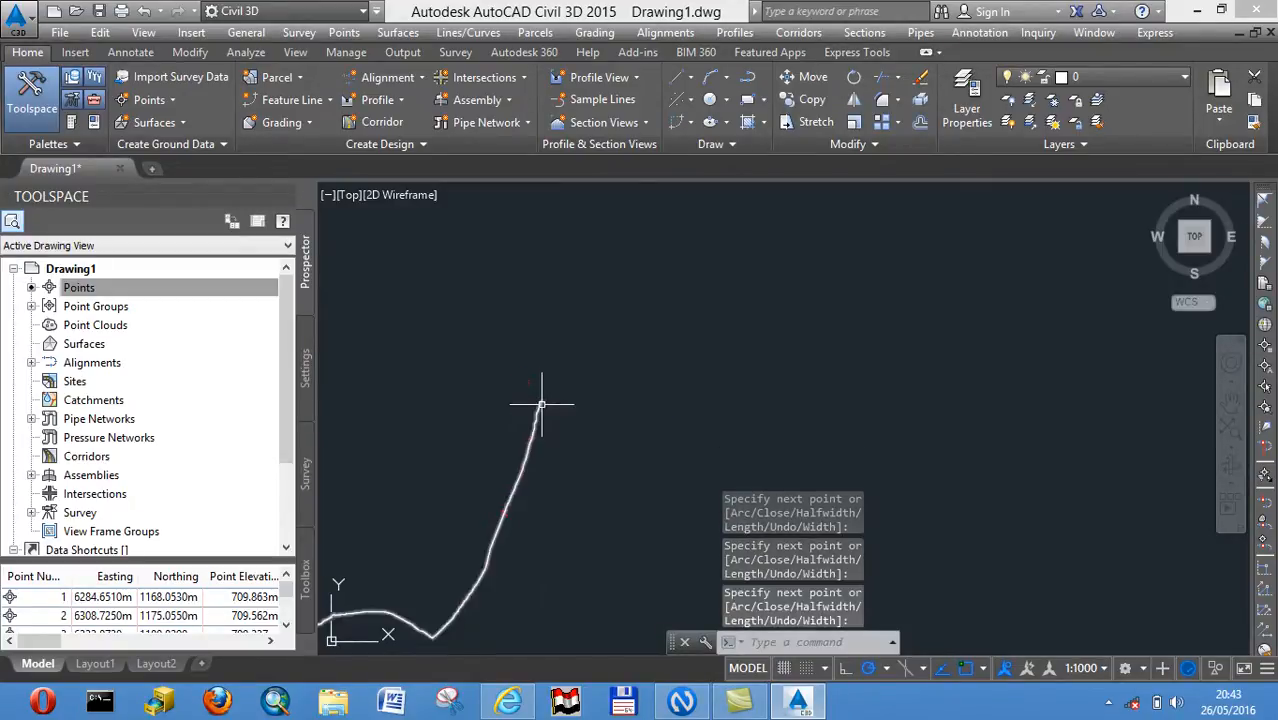
pyautogui.moveTo(478, 484); pyautogui.dragTo(673, 365, button='middle')
pyautogui.scroll(-2, 636, 397)
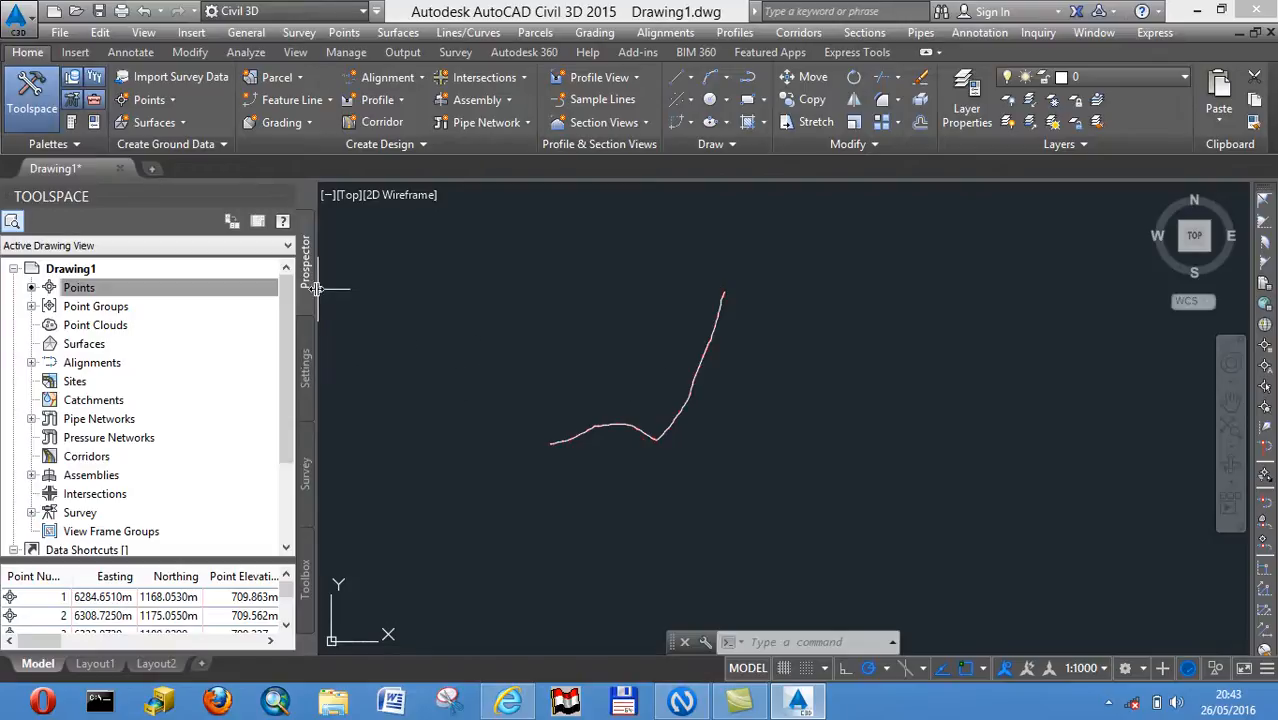
# Create a TIN surface named Surface EG on the C-TOPO layer with the default contour style
pyautogui.rightClick(91, 346)
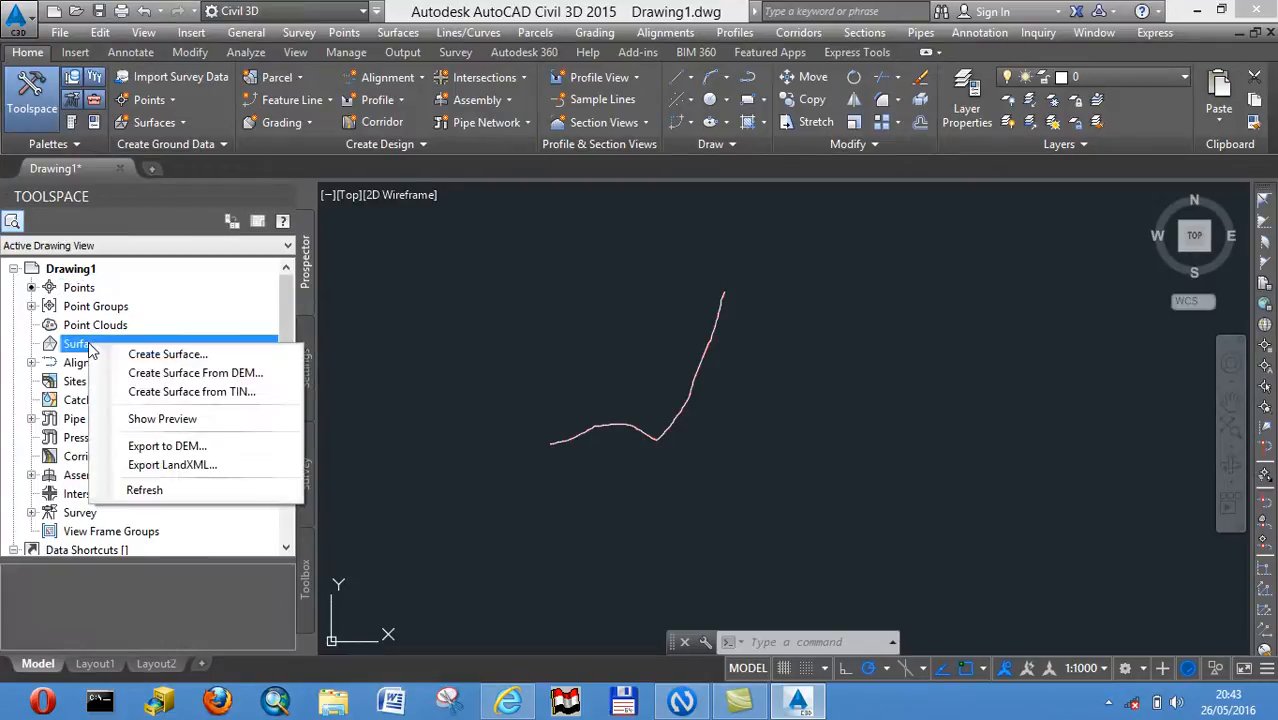
pyautogui.click(145, 358)
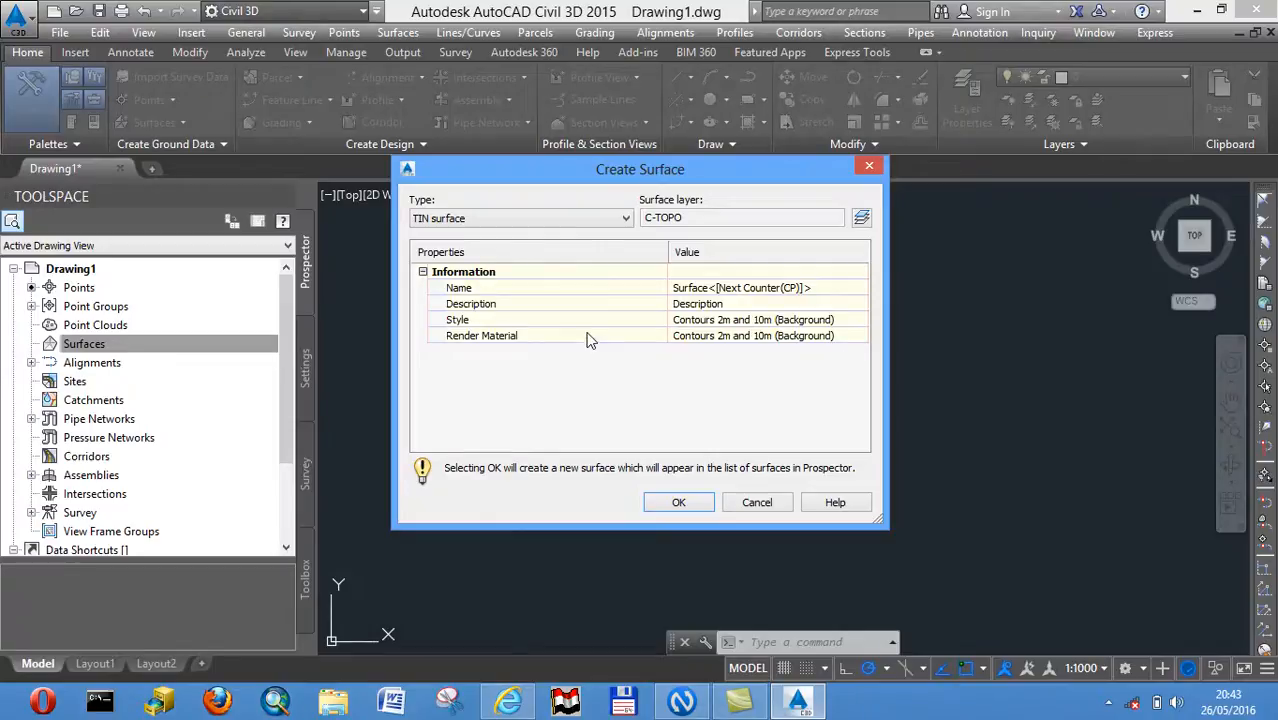
pyautogui.click(820, 287)
pyautogui.moveTo(820, 287); pyautogui.dragTo(714, 287)
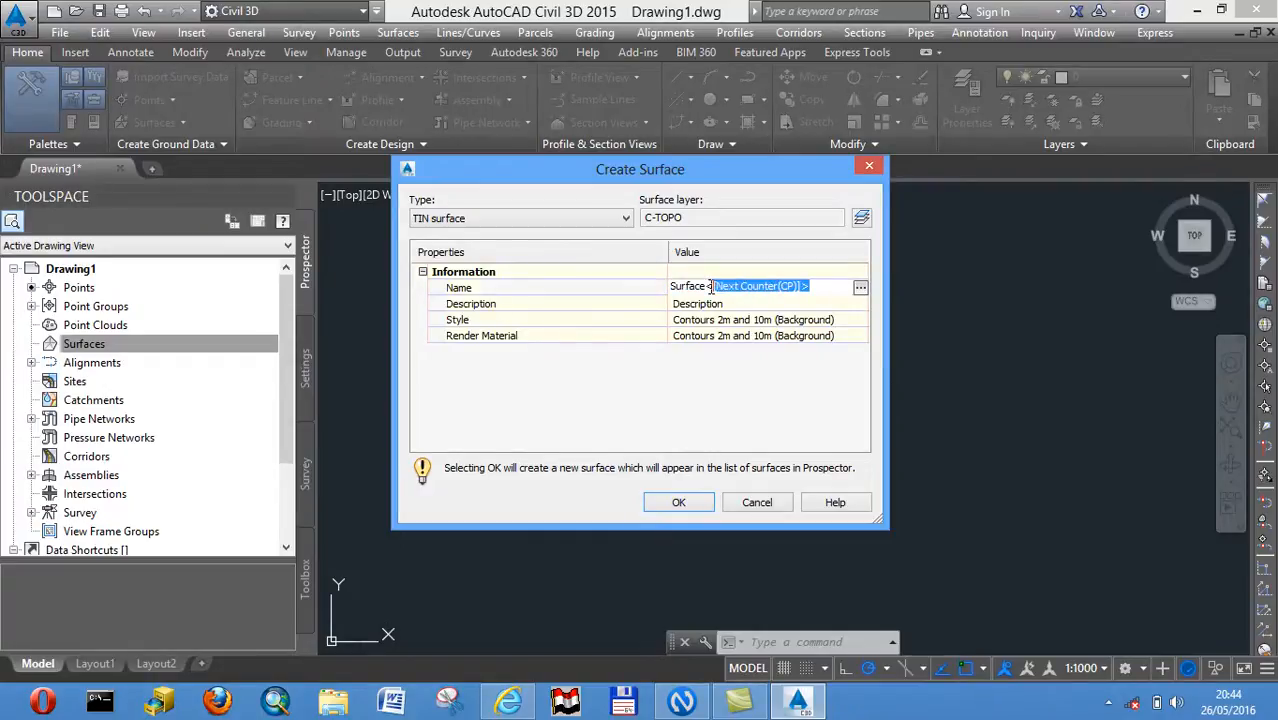
pyautogui.press('BackSpace')
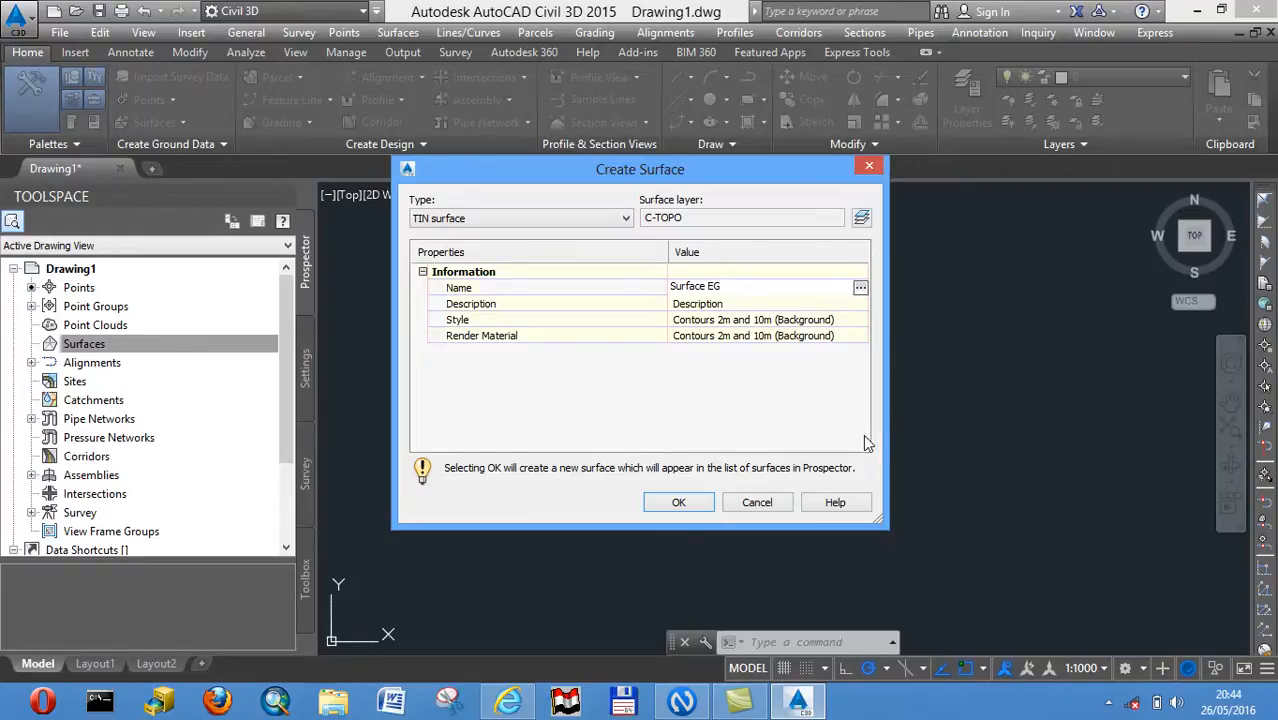
pyautogui.click(698, 505)
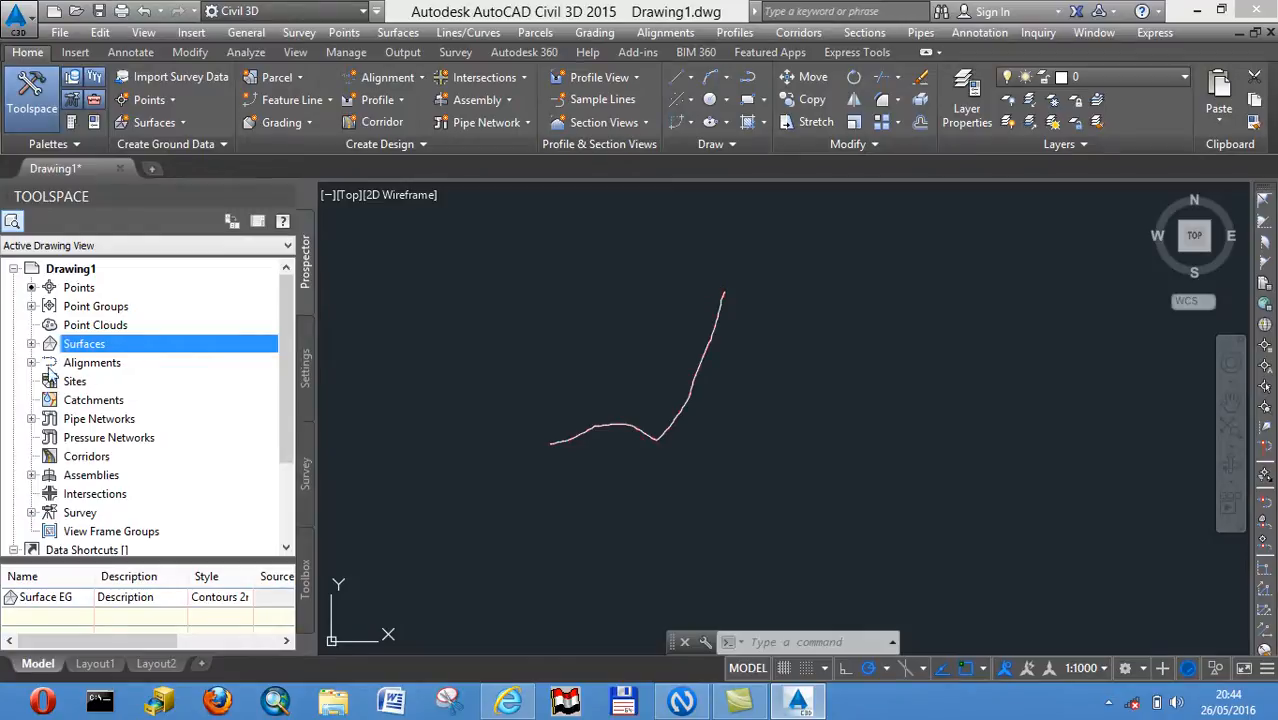
# Add the _All Points point group to the definition of Surface EG
pyautogui.click(31, 344)
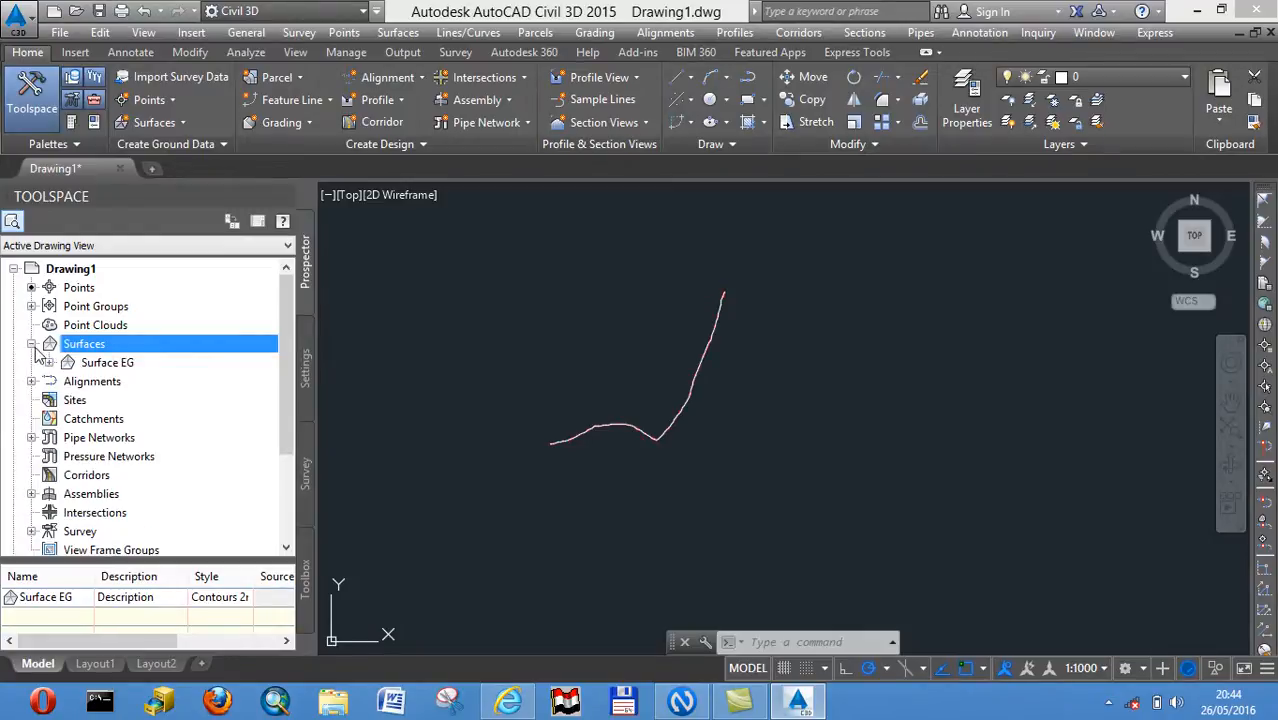
pyautogui.click(49, 363)
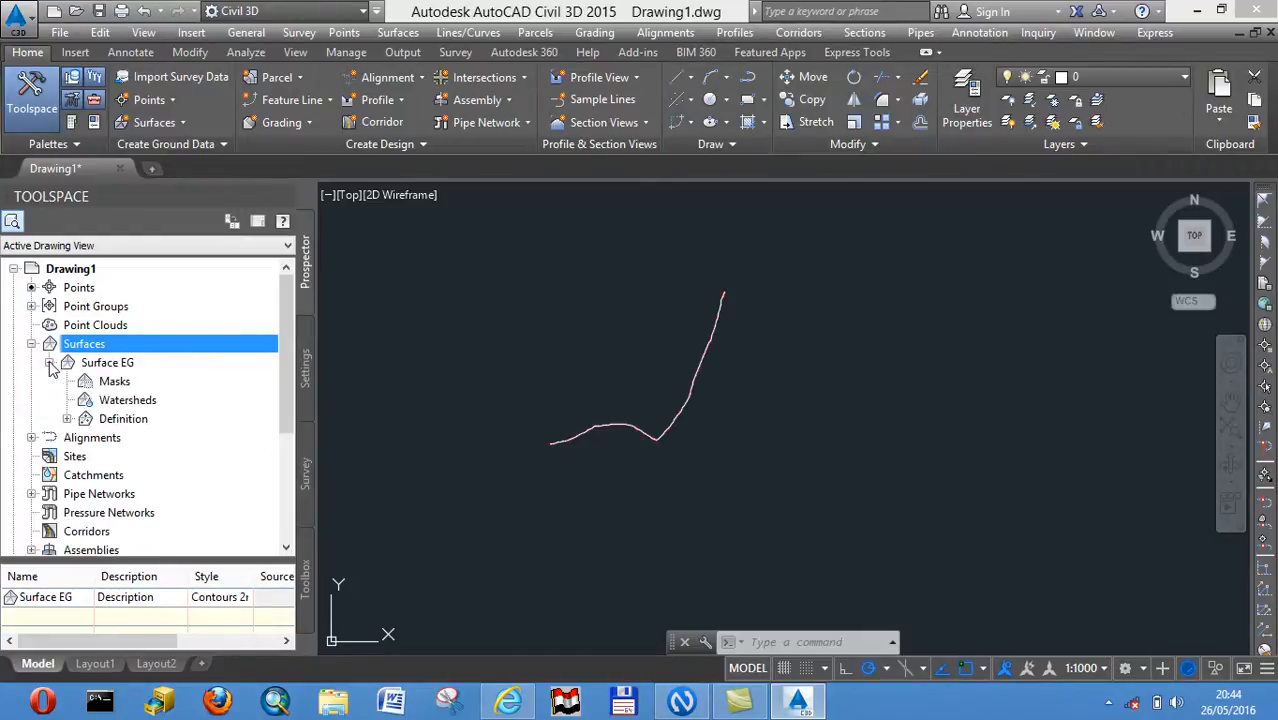
pyautogui.click(67, 419)
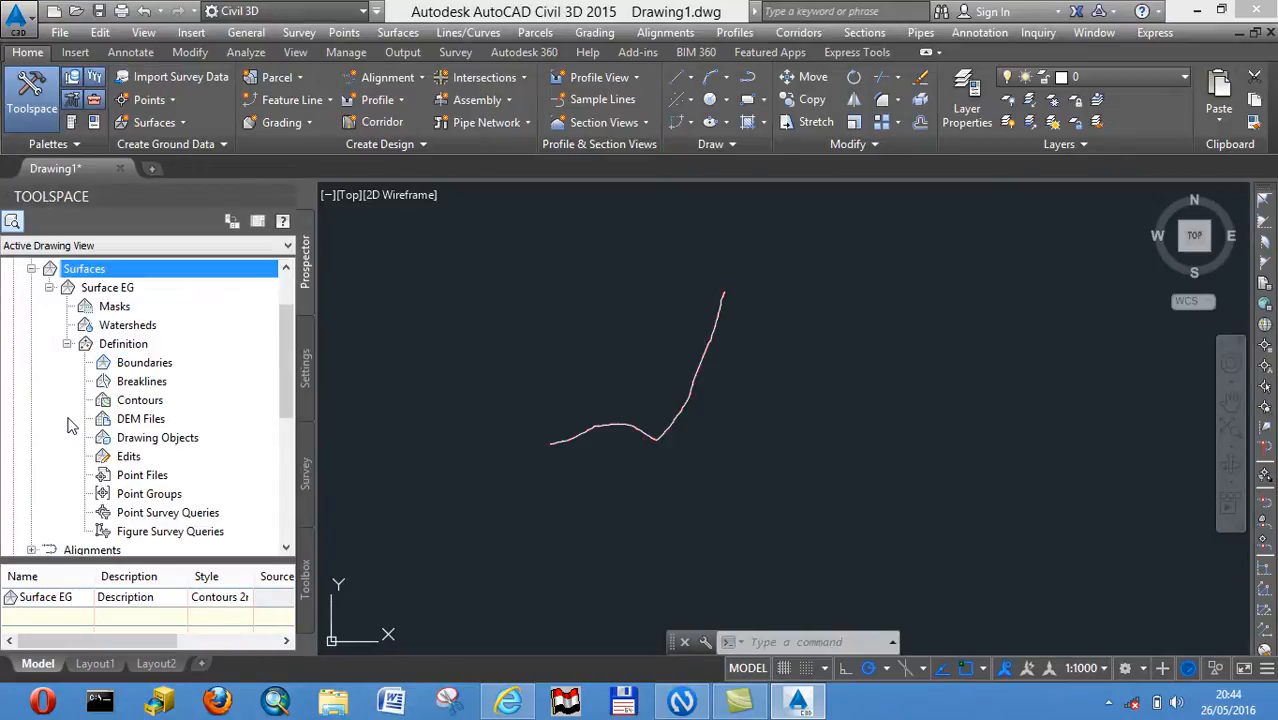
pyautogui.rightClick(170, 490)
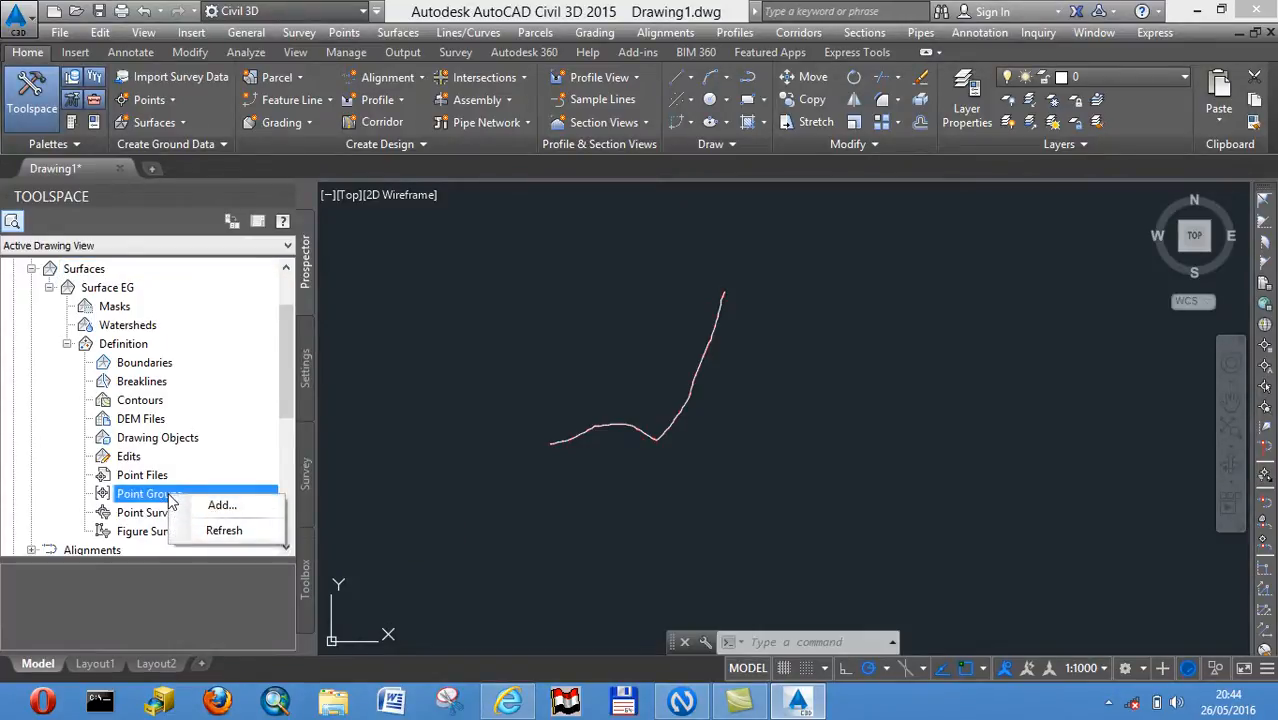
pyautogui.click(219, 507)
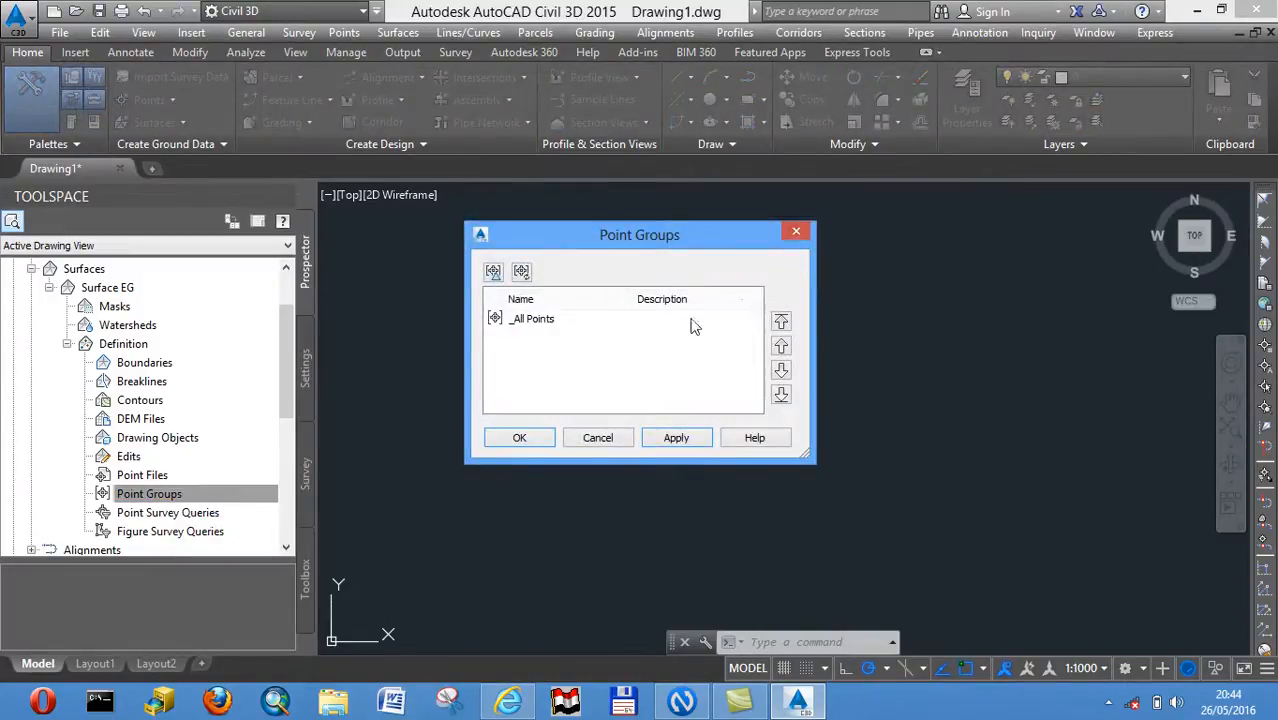
pyautogui.moveTo(623, 239)
pyautogui.mouseDown()
pyautogui.moveTo(955, 316)
pyautogui.moveTo(615, 281)
pyautogui.moveTo(615, 260)
pyautogui.mouseUp()
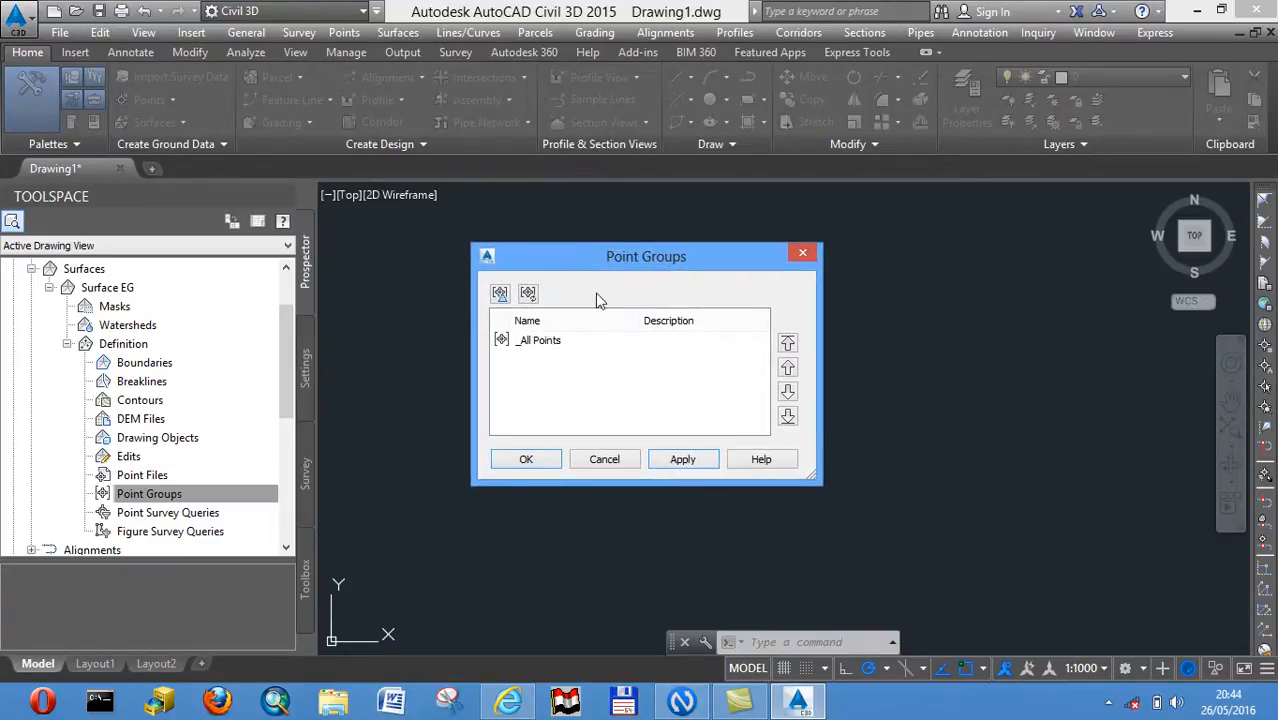
pyautogui.click(557, 342)
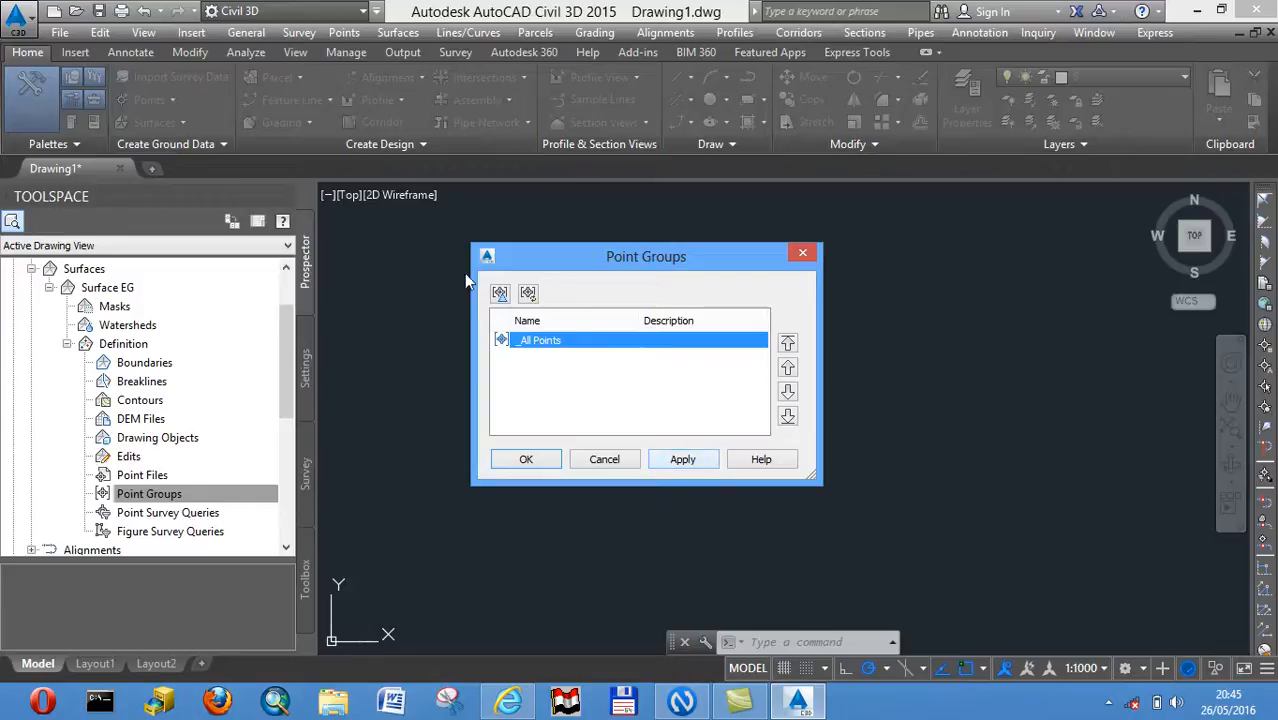
pyautogui.click(686, 460)
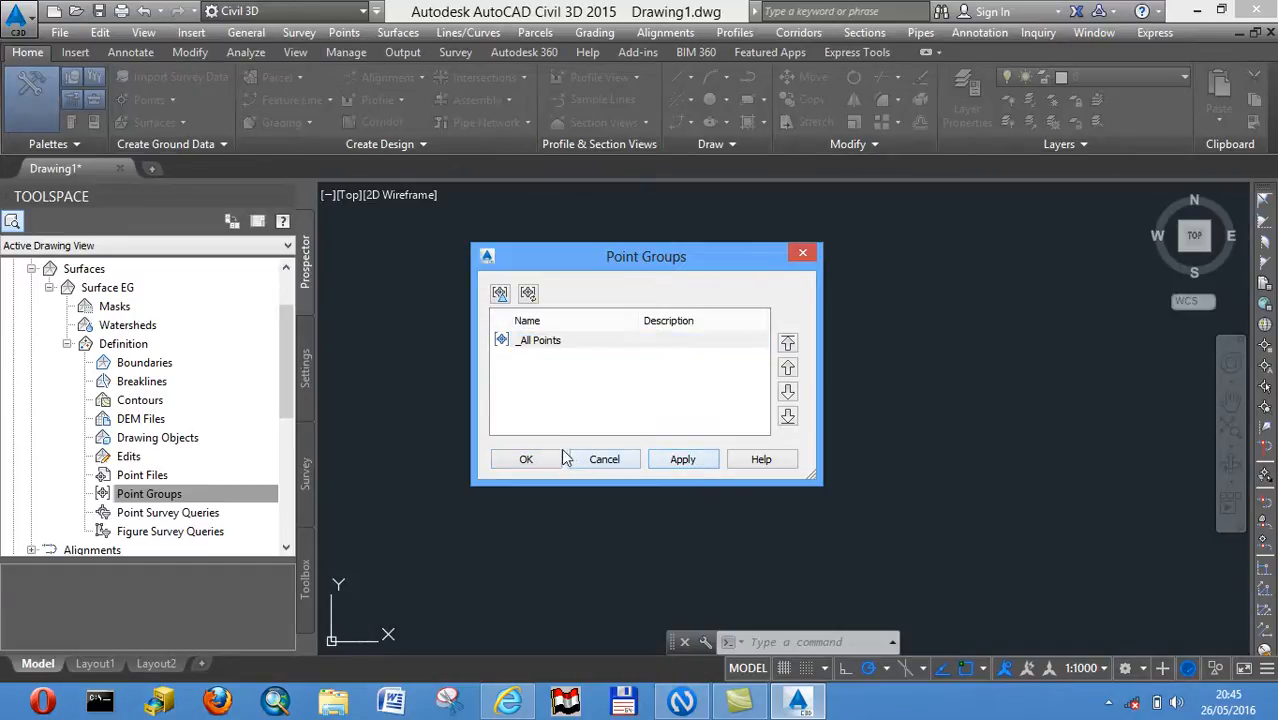
pyautogui.click(532, 459)
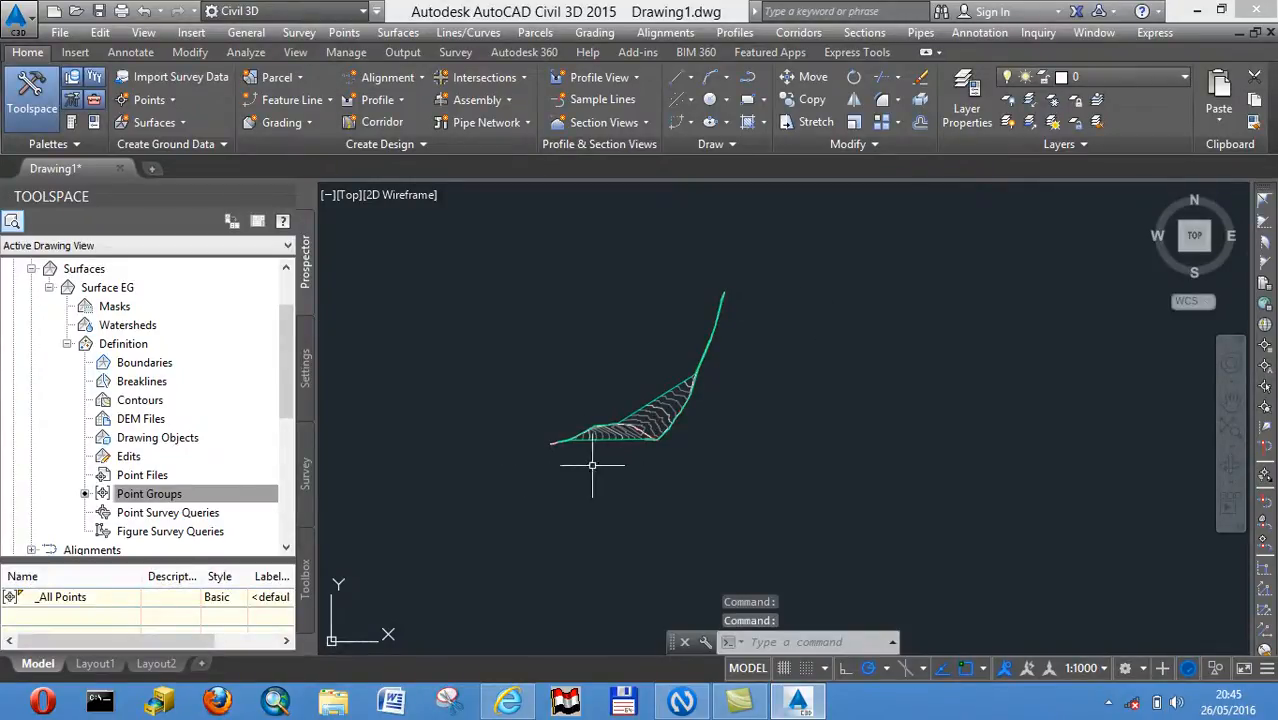
# Examine the contours and outer boundary of Surface EG along the whole route
pyautogui.scroll(5, 601, 408)
pyautogui.scroll(1, 601, 408)
pyautogui.moveTo(731, 444)
pyautogui.mouseDown(button='middle')
pyautogui.moveTo(693, 374)
pyautogui.moveTo(673, 265)
pyautogui.mouseUp(button='middle')
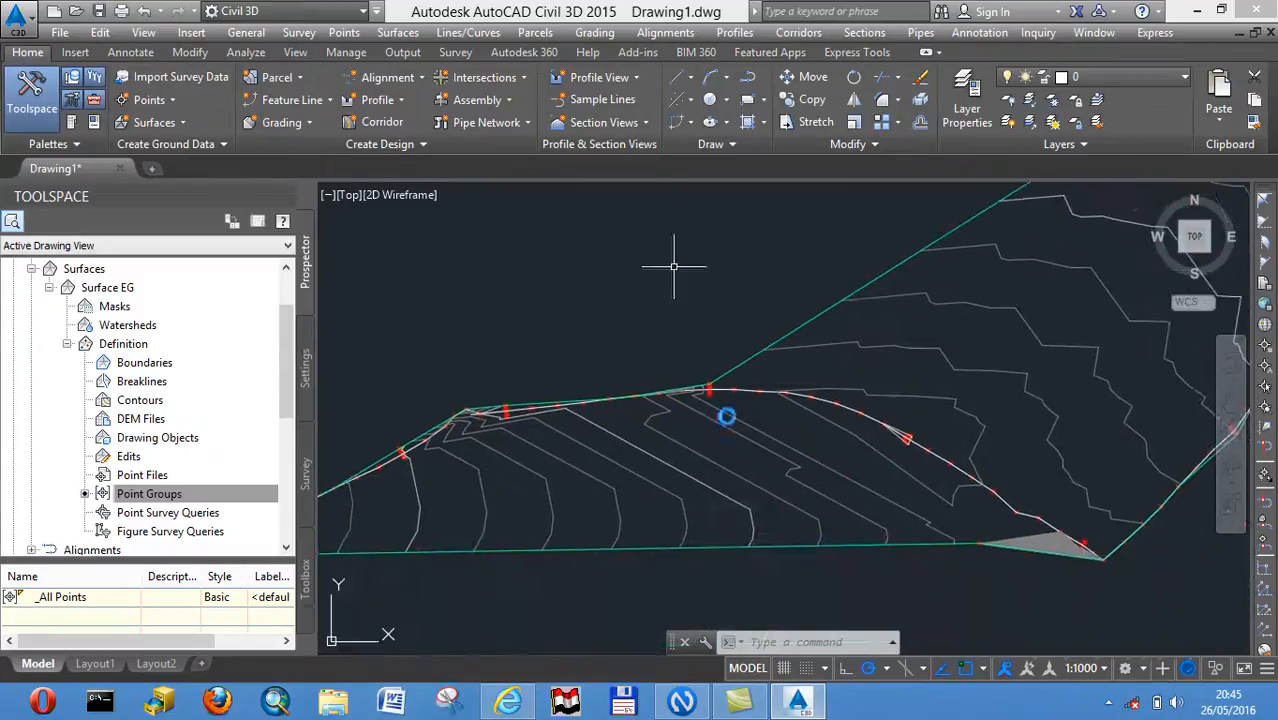
pyautogui.scroll(-3, 852, 368)
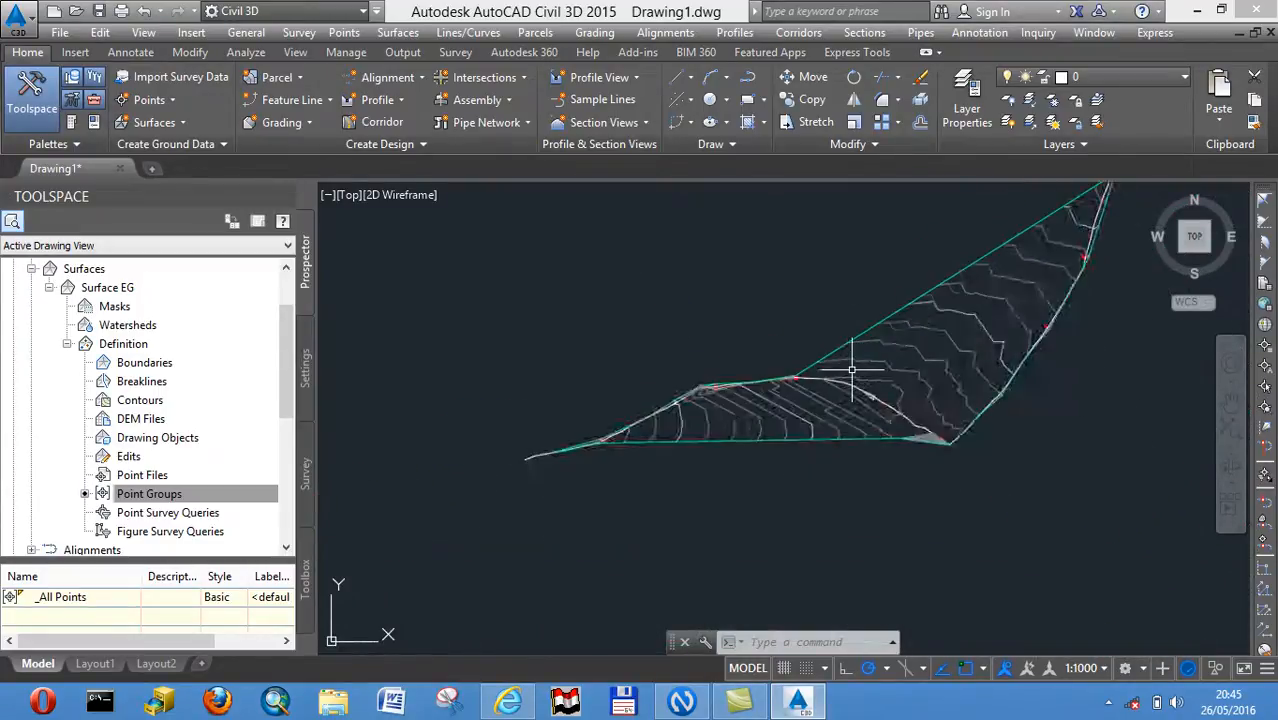
pyautogui.moveTo(918, 286)
pyautogui.mouseDown(button='middle')
pyautogui.moveTo(779, 379)
pyautogui.moveTo(754, 413)
pyautogui.mouseUp(button='middle')
pyautogui.scroll(-3, 752, 395)
pyautogui.scroll(7, 750, 420)
pyautogui.scroll(-3, 712, 384)
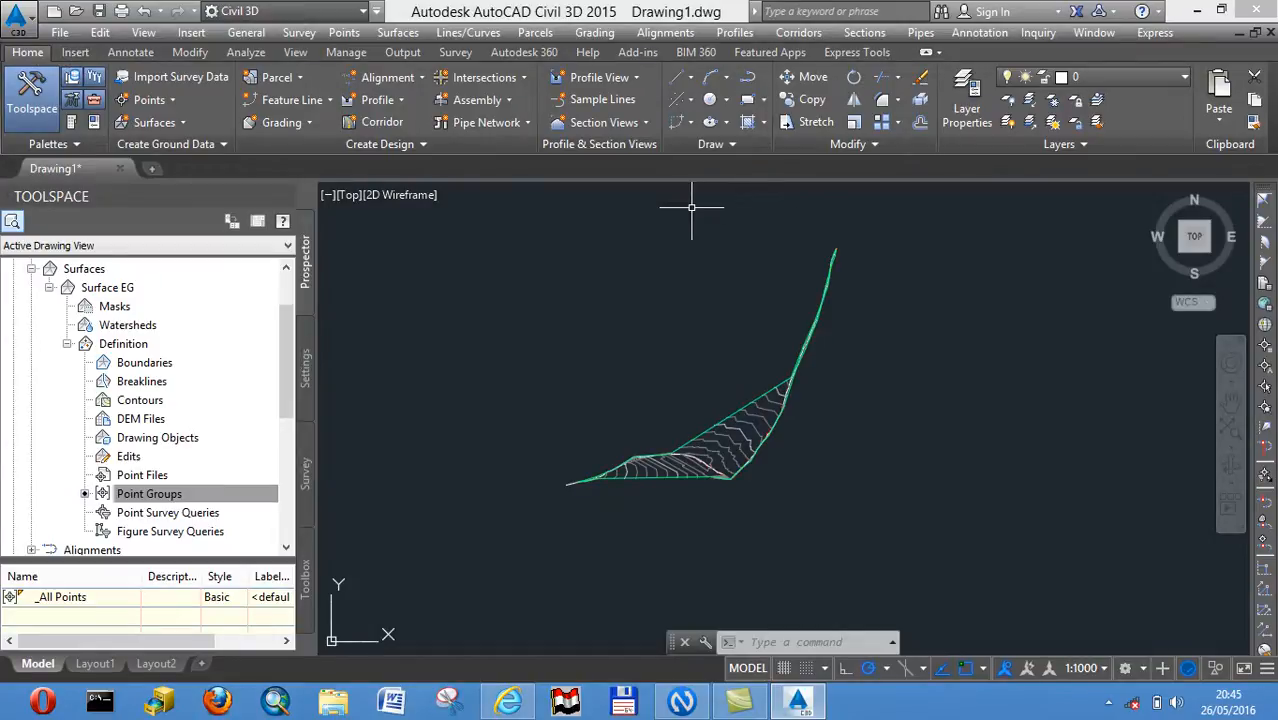
# Create a centerline alignment named Alignment -AB with the Proposed style, C-ROAD layer and All Labels label set
pyautogui.click(422, 79)
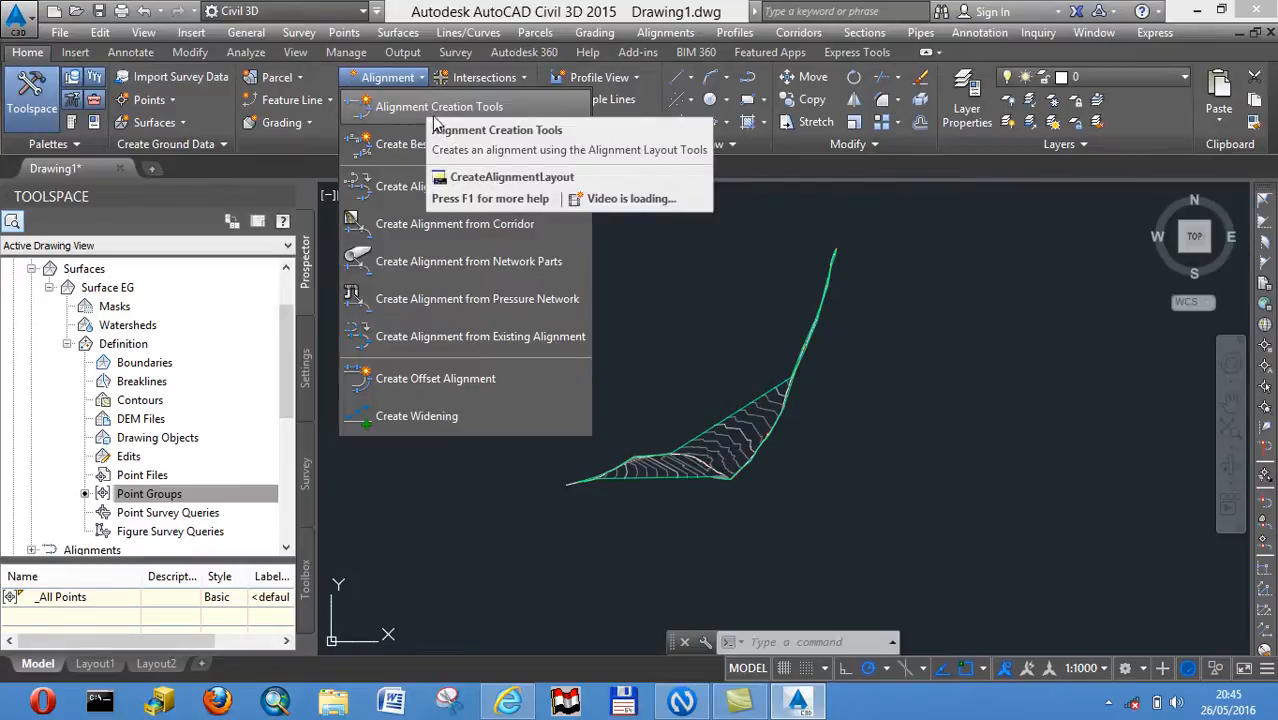
pyautogui.click(443, 107)
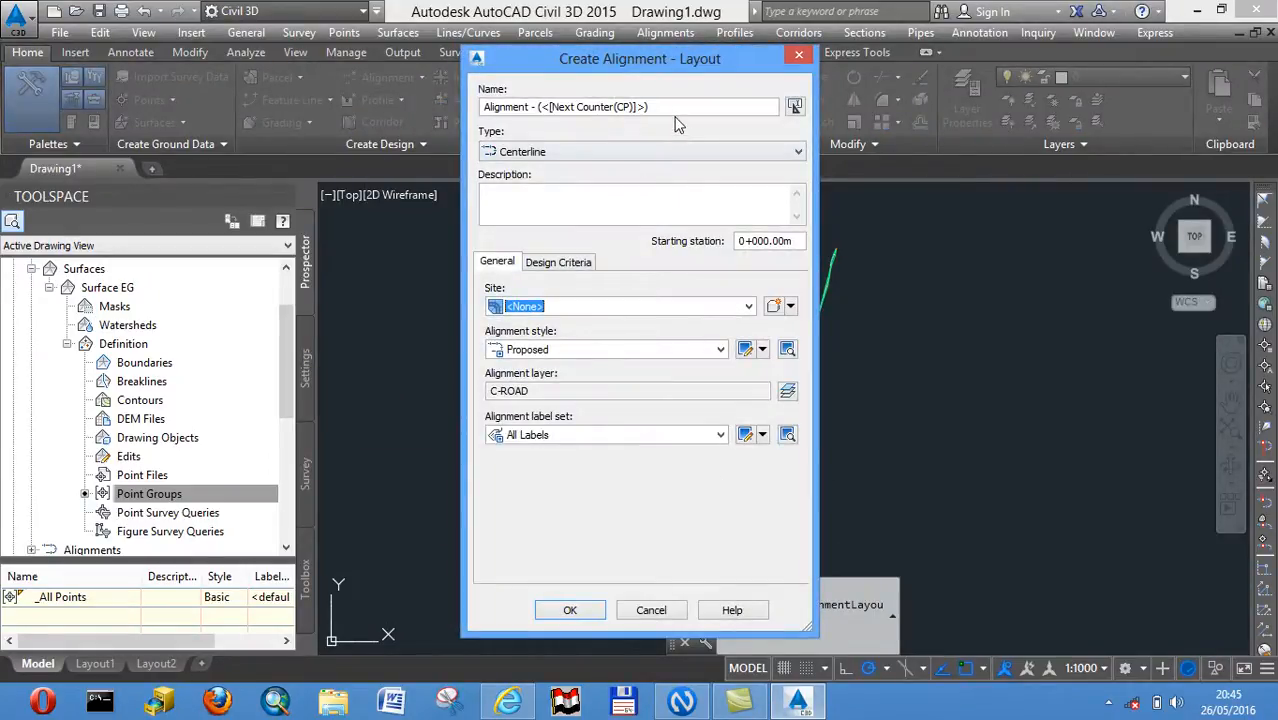
pyautogui.moveTo(674, 107); pyautogui.dragTo(540, 107)
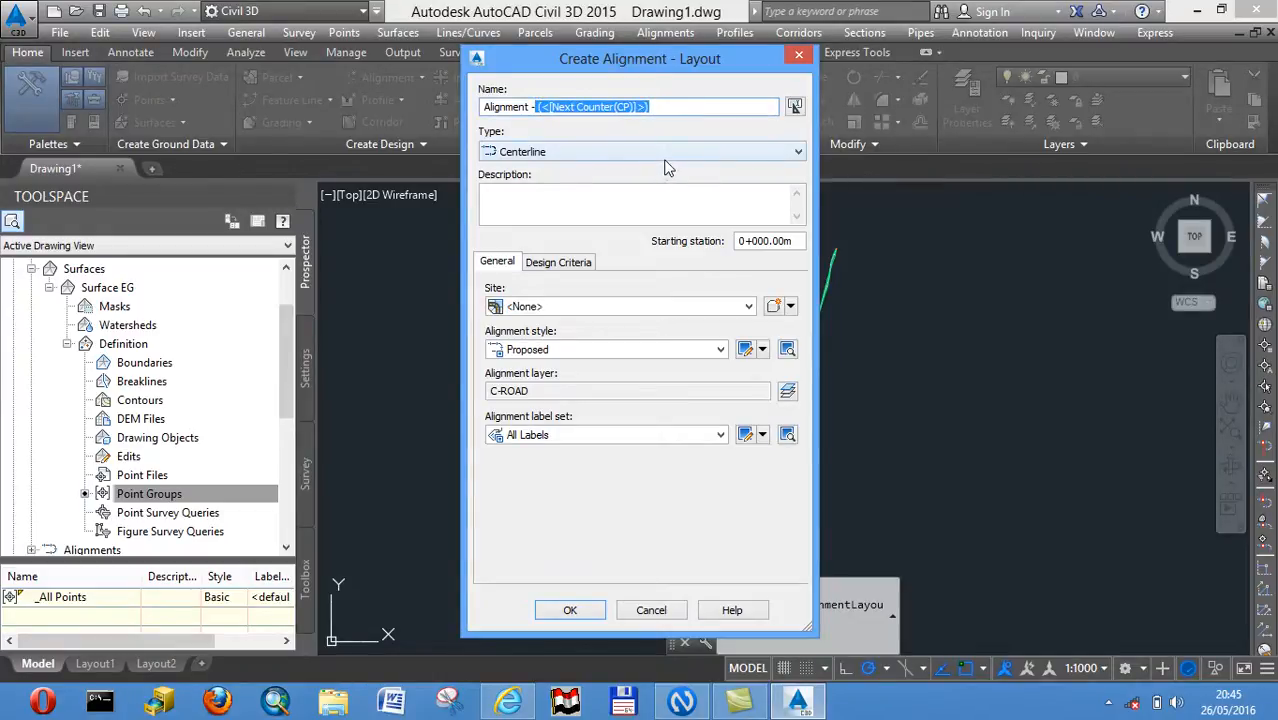
pyautogui.write('Alignment -AB')
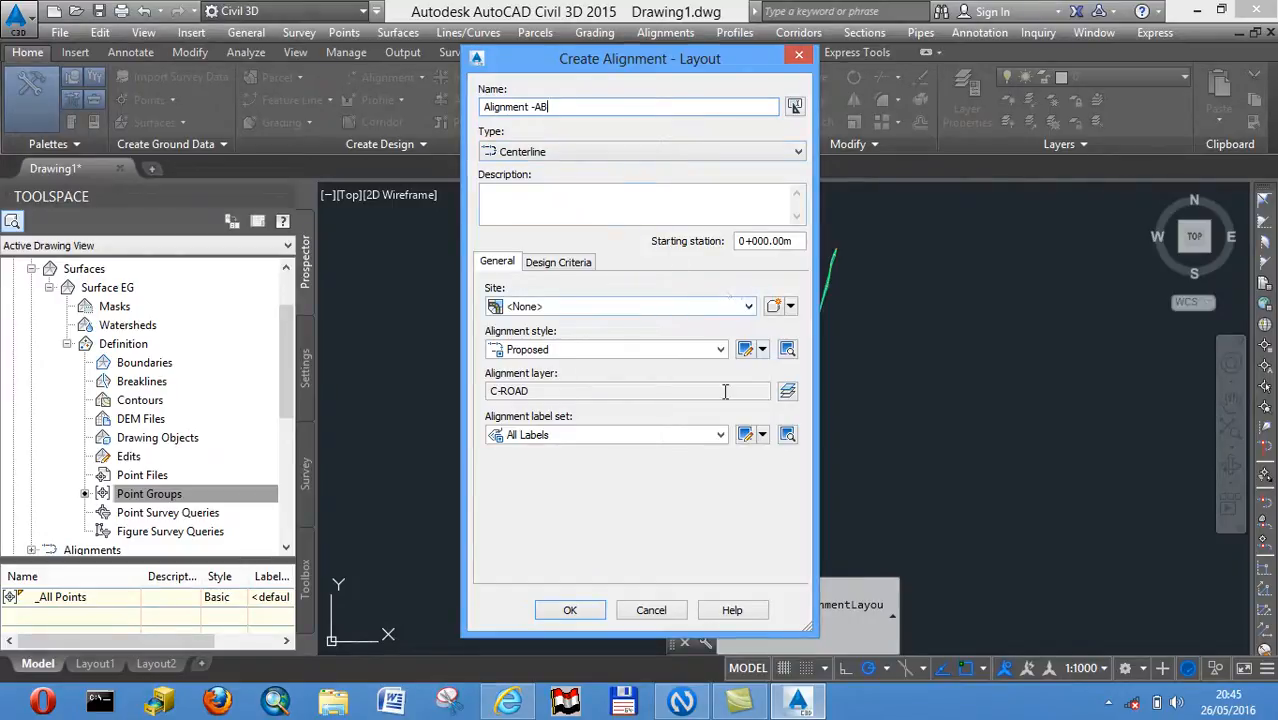
pyautogui.click(721, 436)
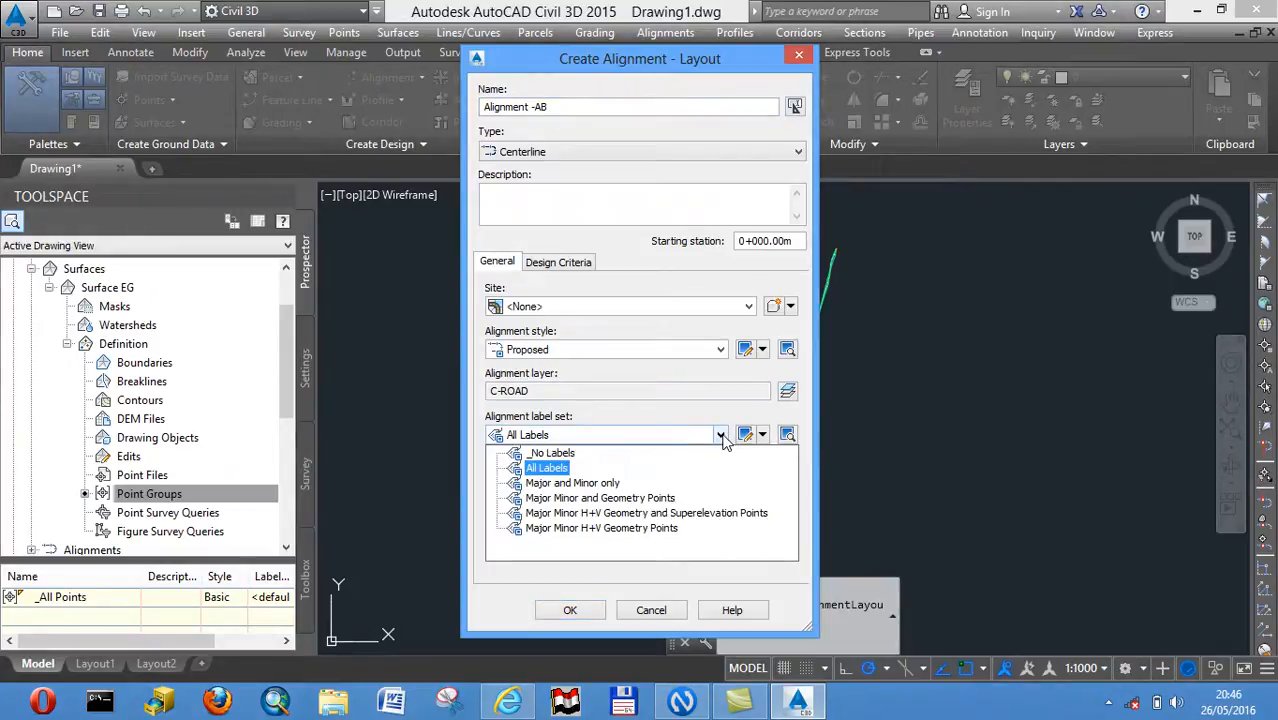
pyautogui.click(549, 469)
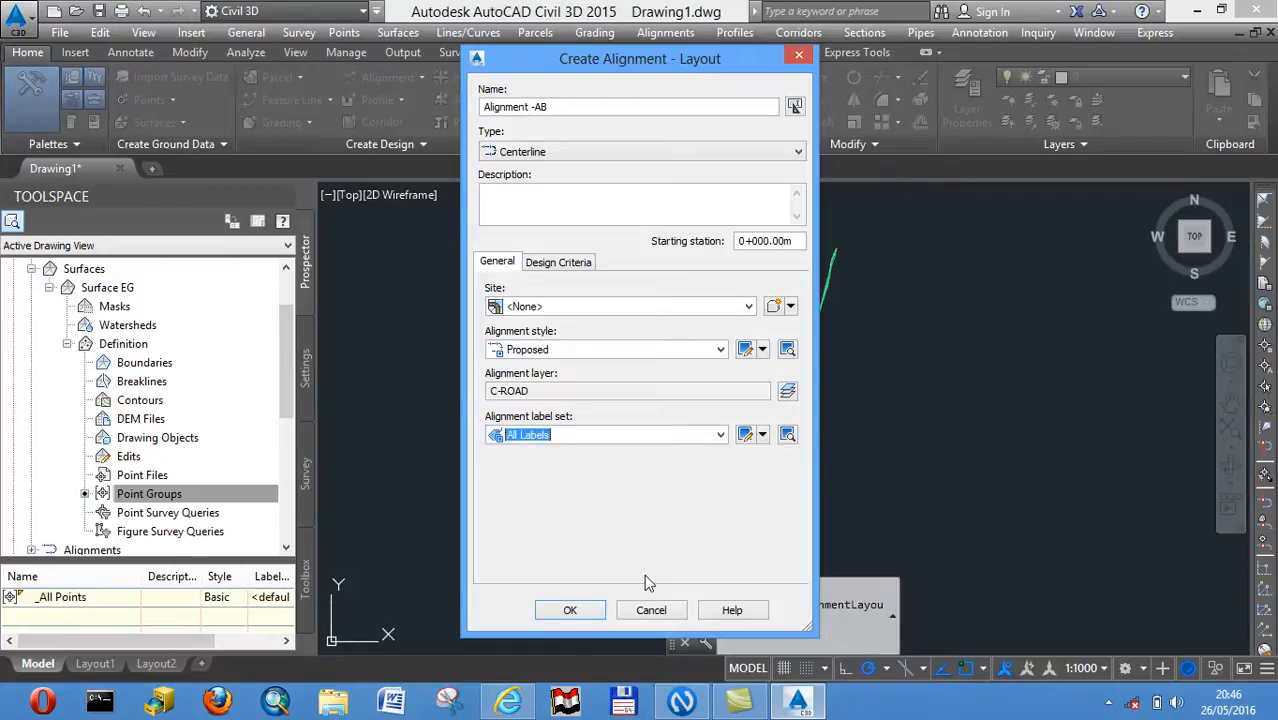
pyautogui.click(578, 618)
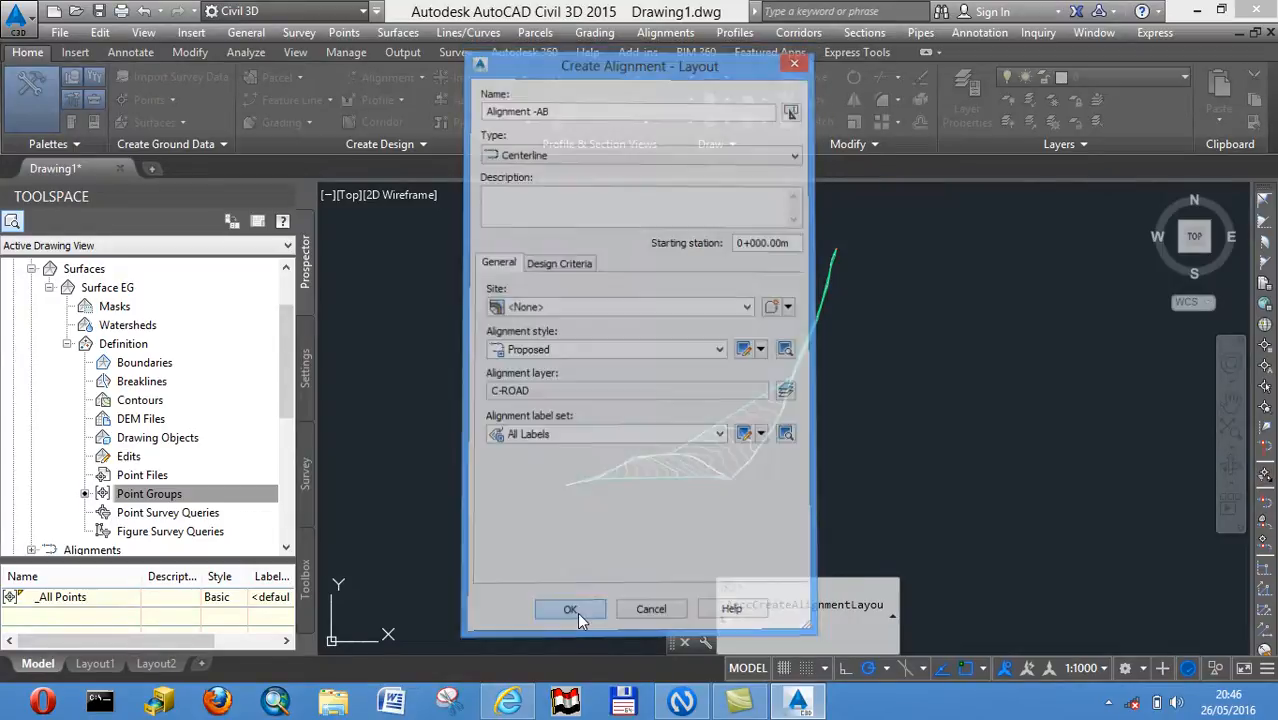
# Start Alignment -AB with Tangent-Tangent (With Curves) at the westernmost survey point and take it through the next three points
pyautogui.moveTo(1075, 20); pyautogui.dragTo(767, 157)
pyautogui.moveTo(850, 140); pyautogui.dragTo(662, 124)
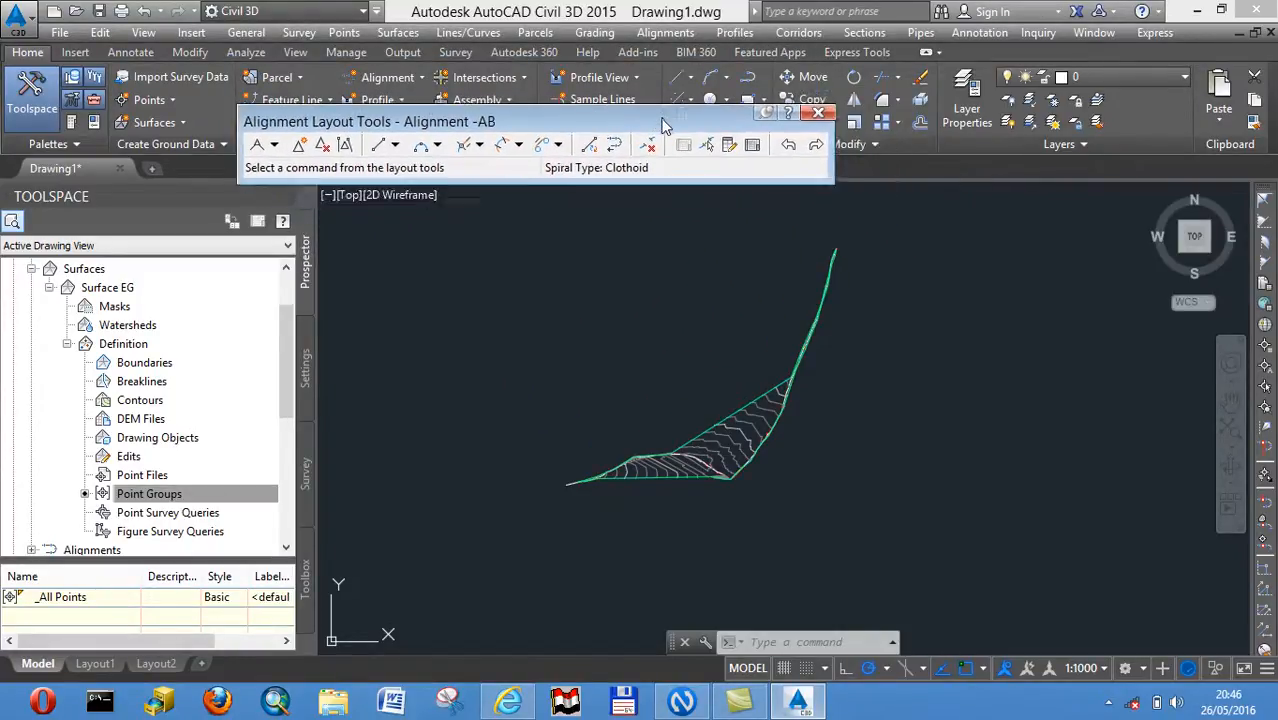
pyautogui.click(274, 145)
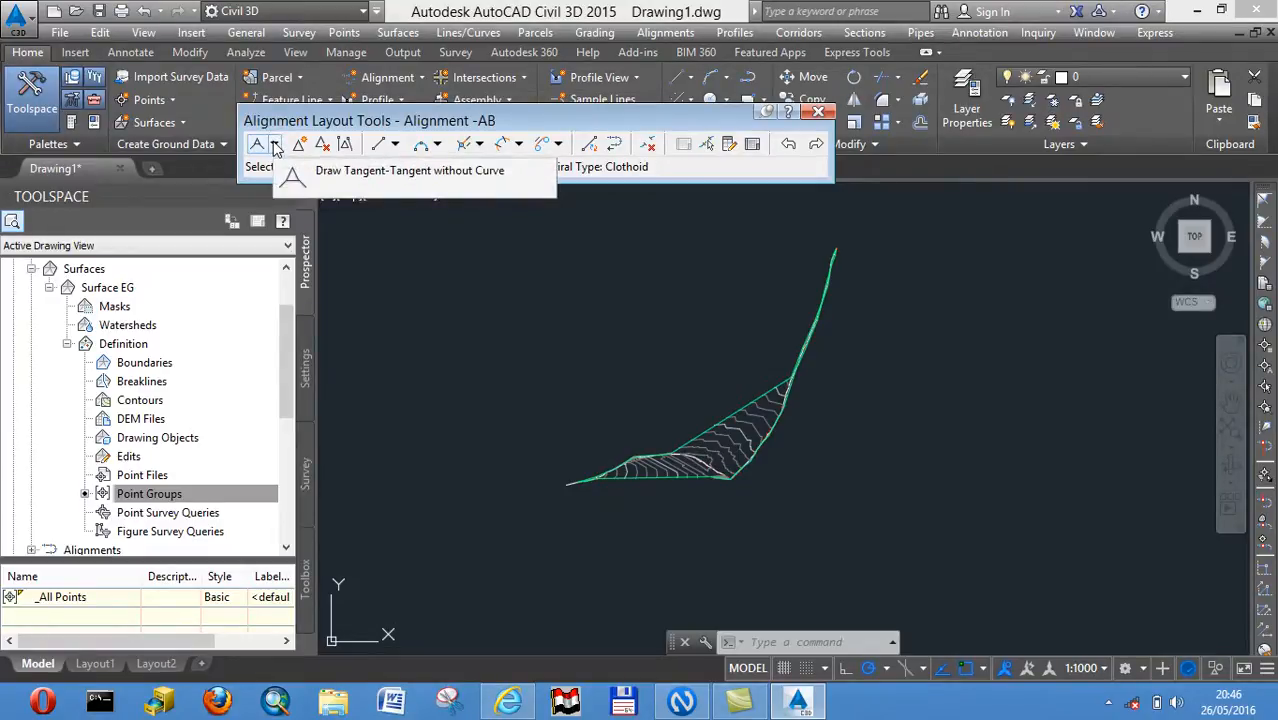
pyautogui.click(274, 145)
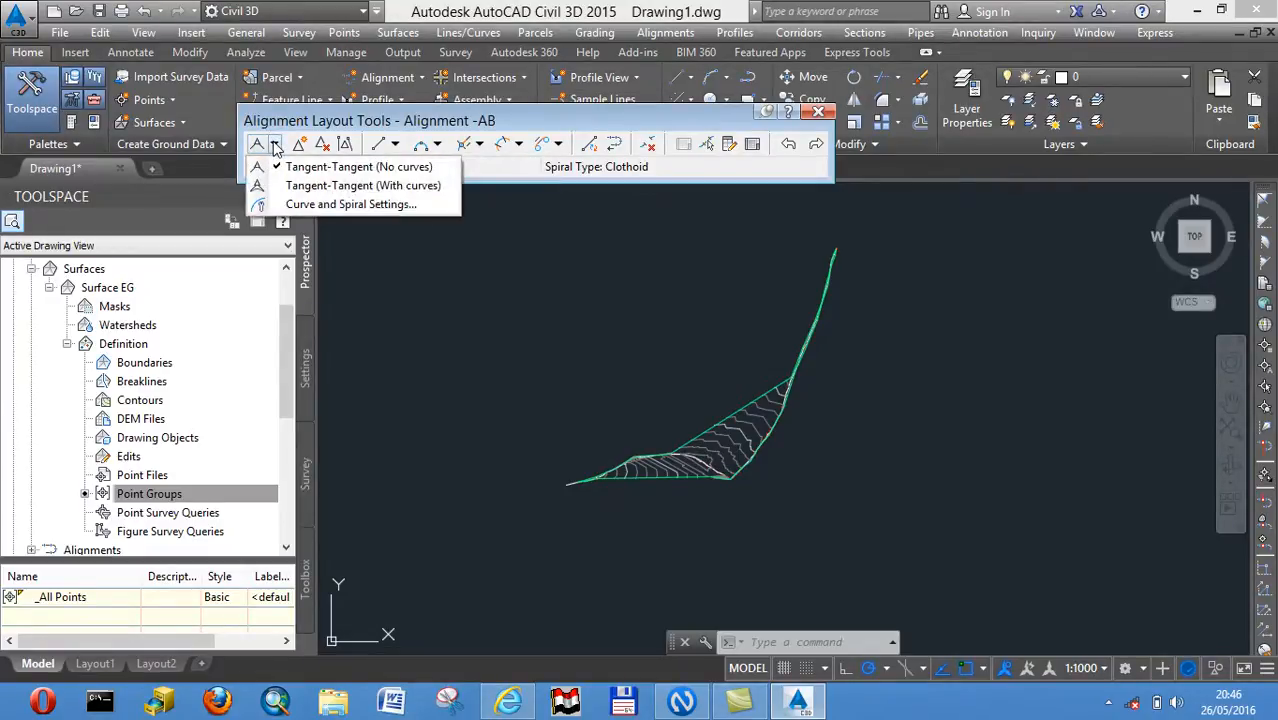
pyautogui.click(397, 186)
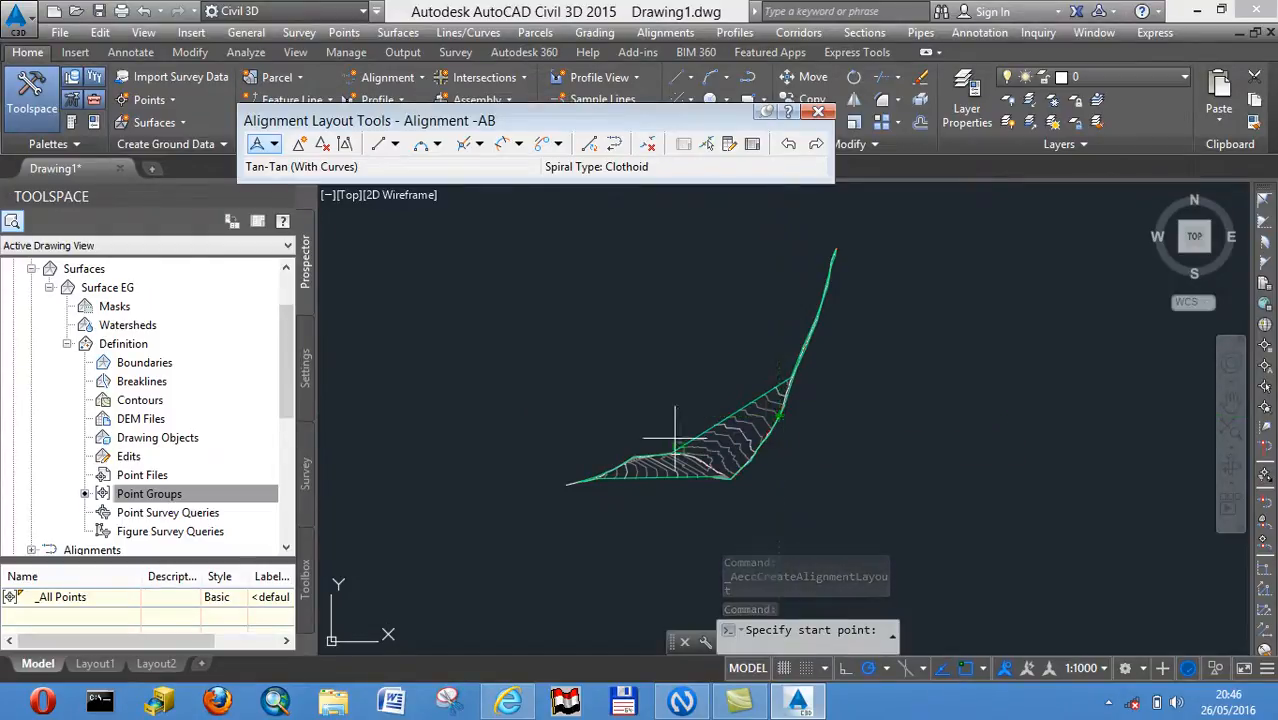
pyautogui.scroll(4, 578, 465)
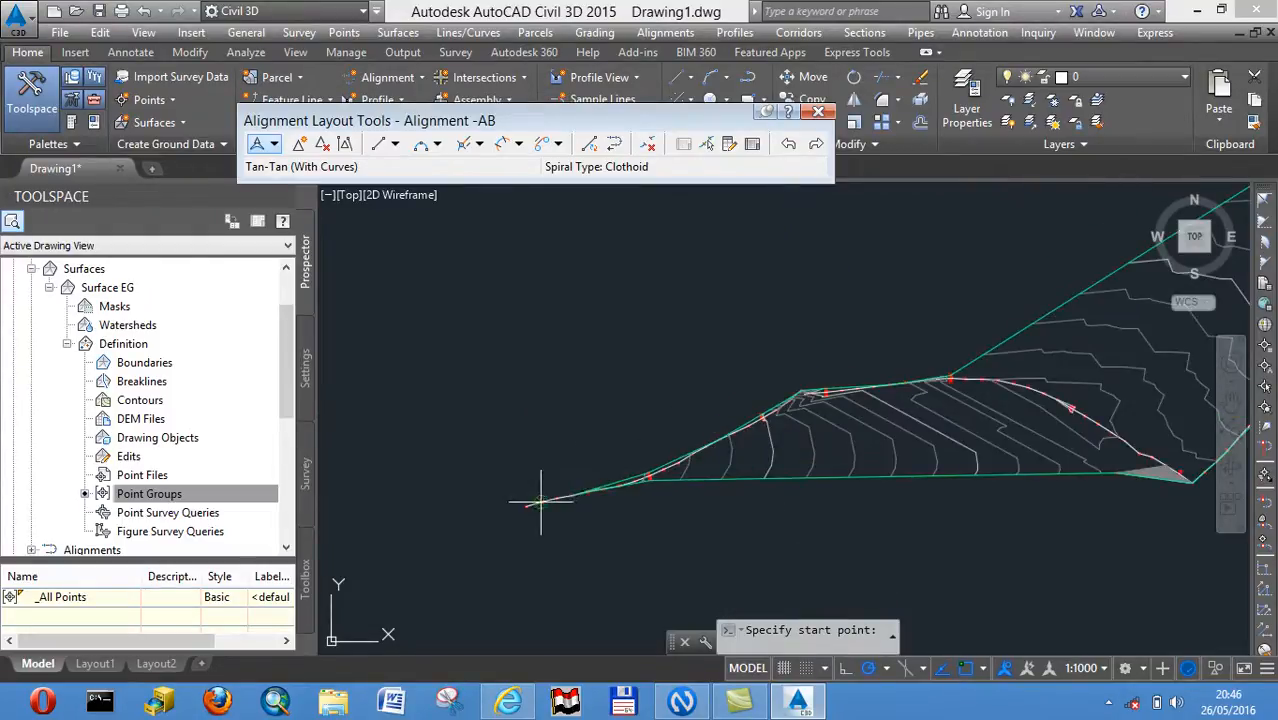
pyautogui.scroll(3, 533, 504)
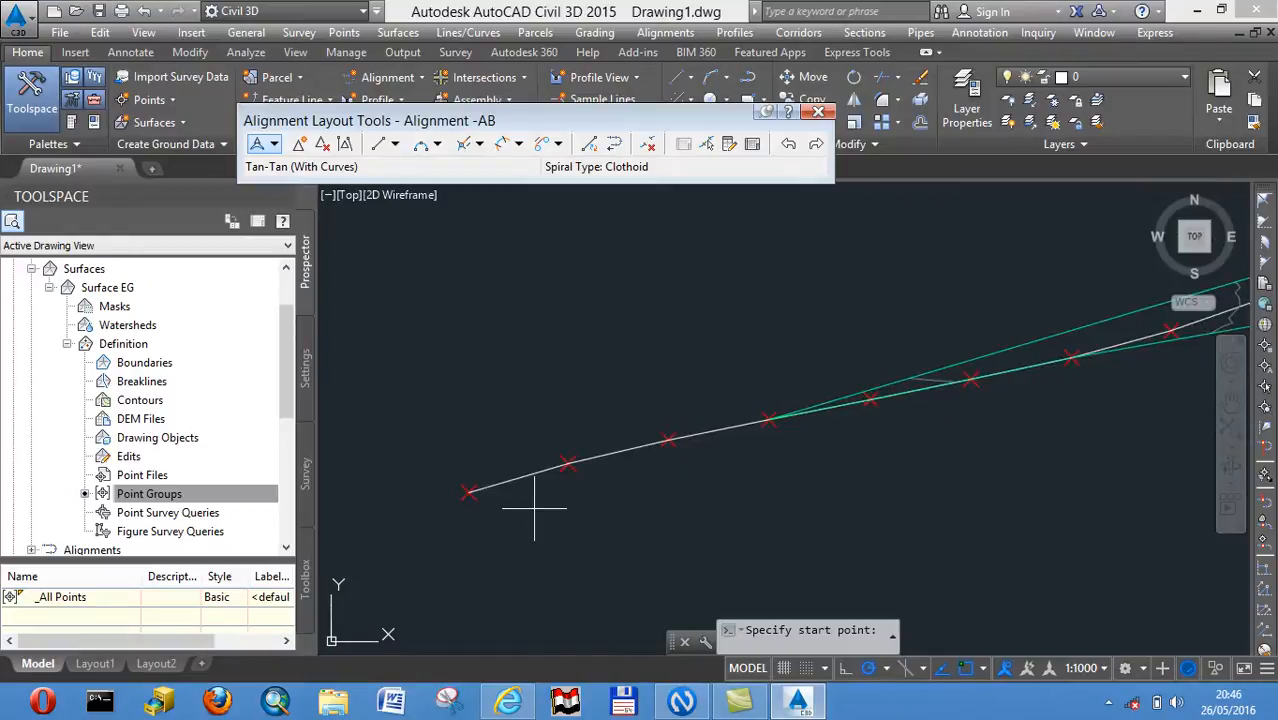
pyautogui.click(468, 491)
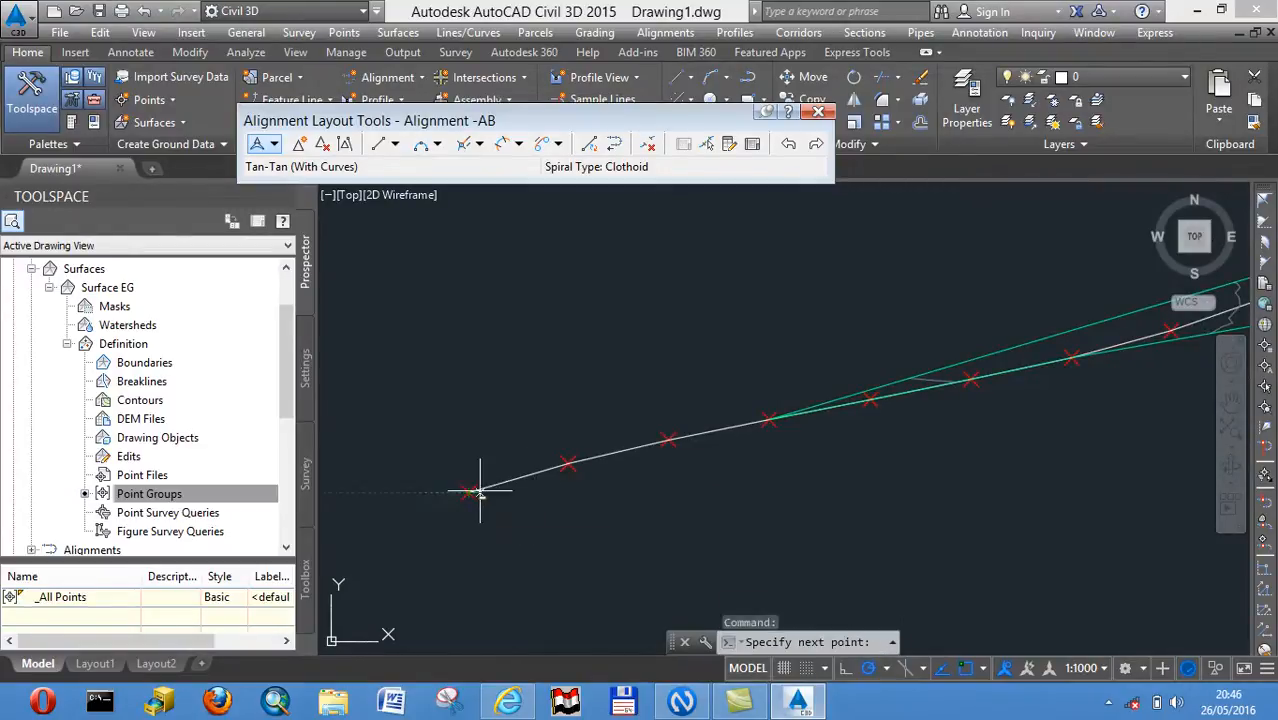
pyautogui.click(568, 463)
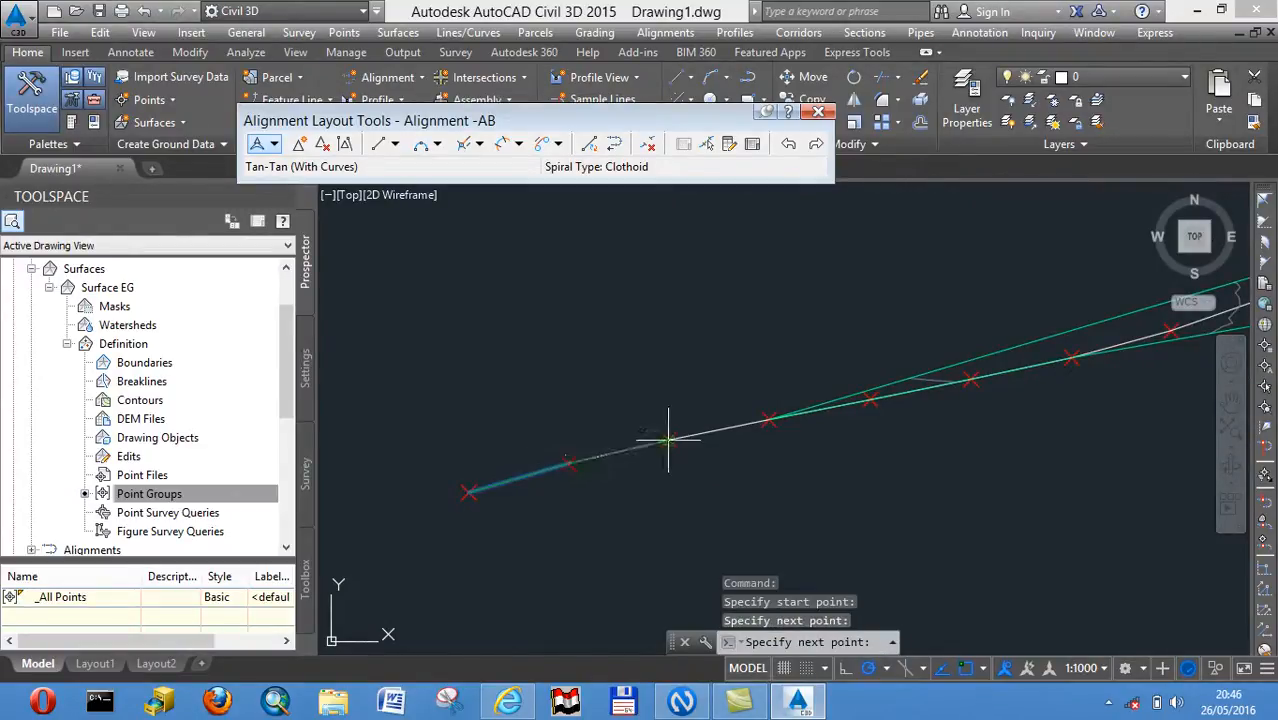
pyautogui.click(668, 438)
pyautogui.click(769, 420)
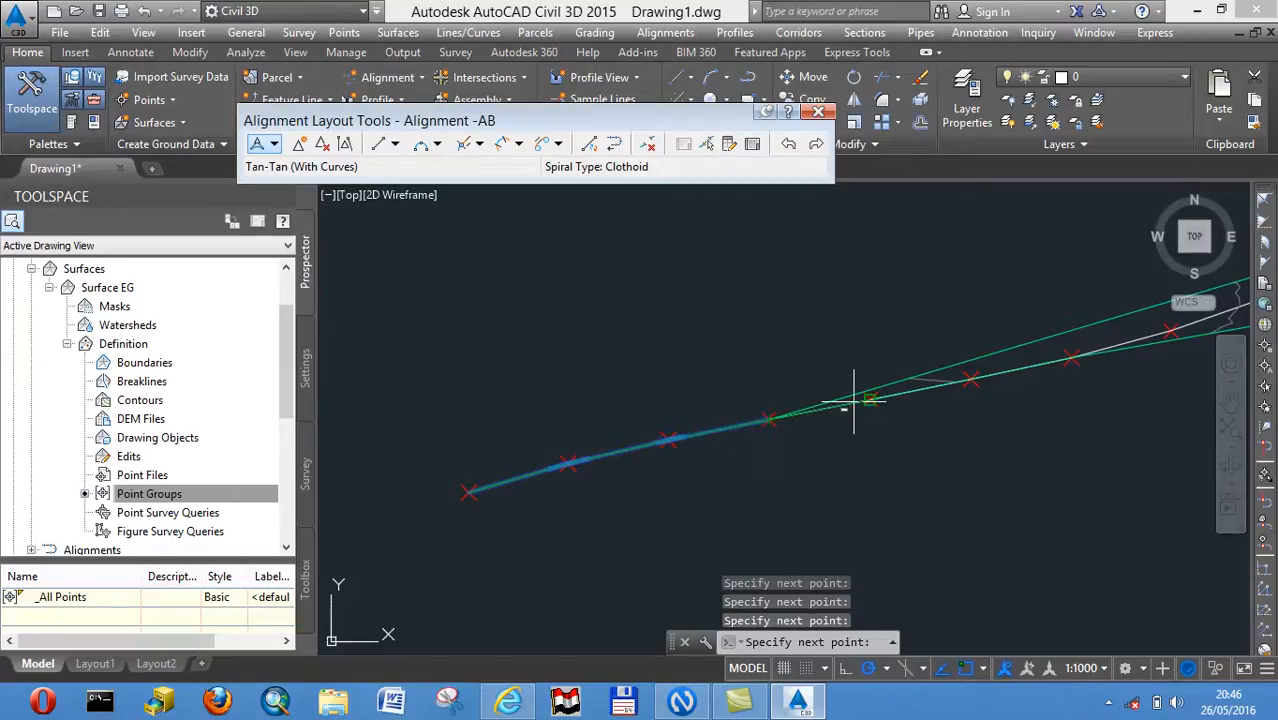
# Extend the alignment through the centre of the first cross-section cluster and on to the second single point beyond it
pyautogui.click(967, 375)
pyautogui.moveTo(967, 374); pyautogui.dragTo(625, 394, button='middle')
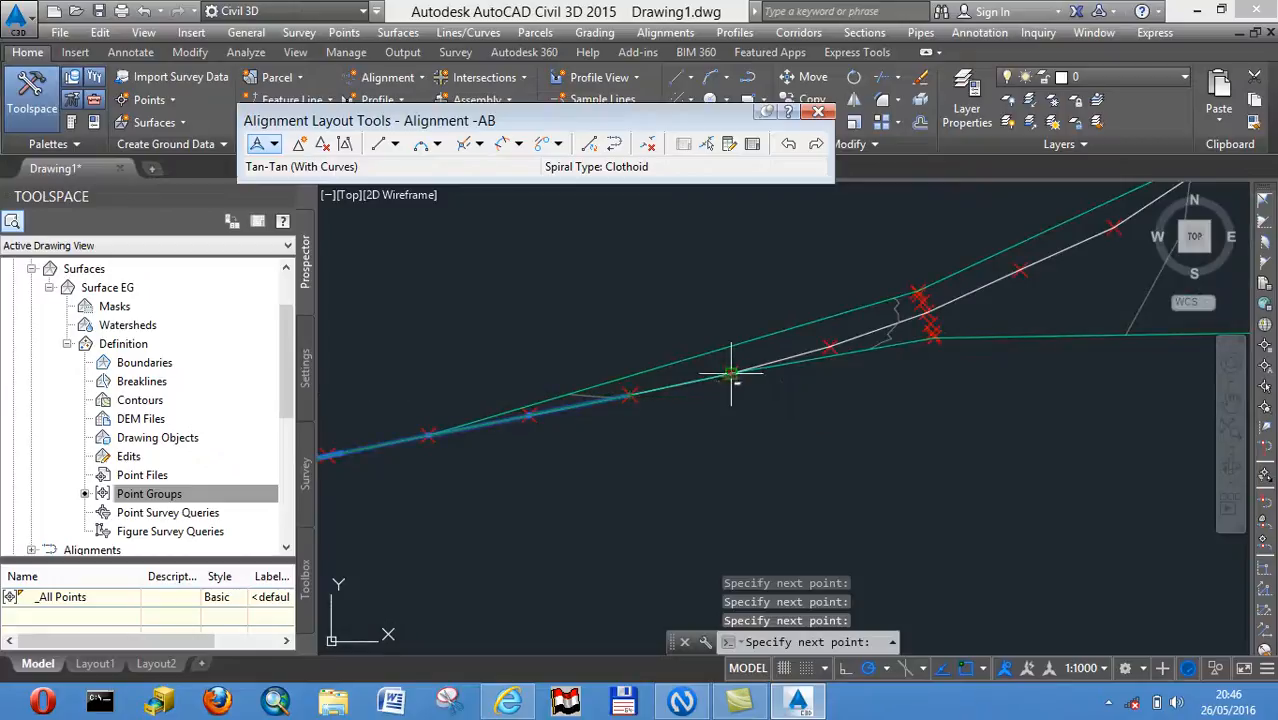
pyautogui.click(840, 345)
pyautogui.click(1020, 270)
pyautogui.click(1110, 230)
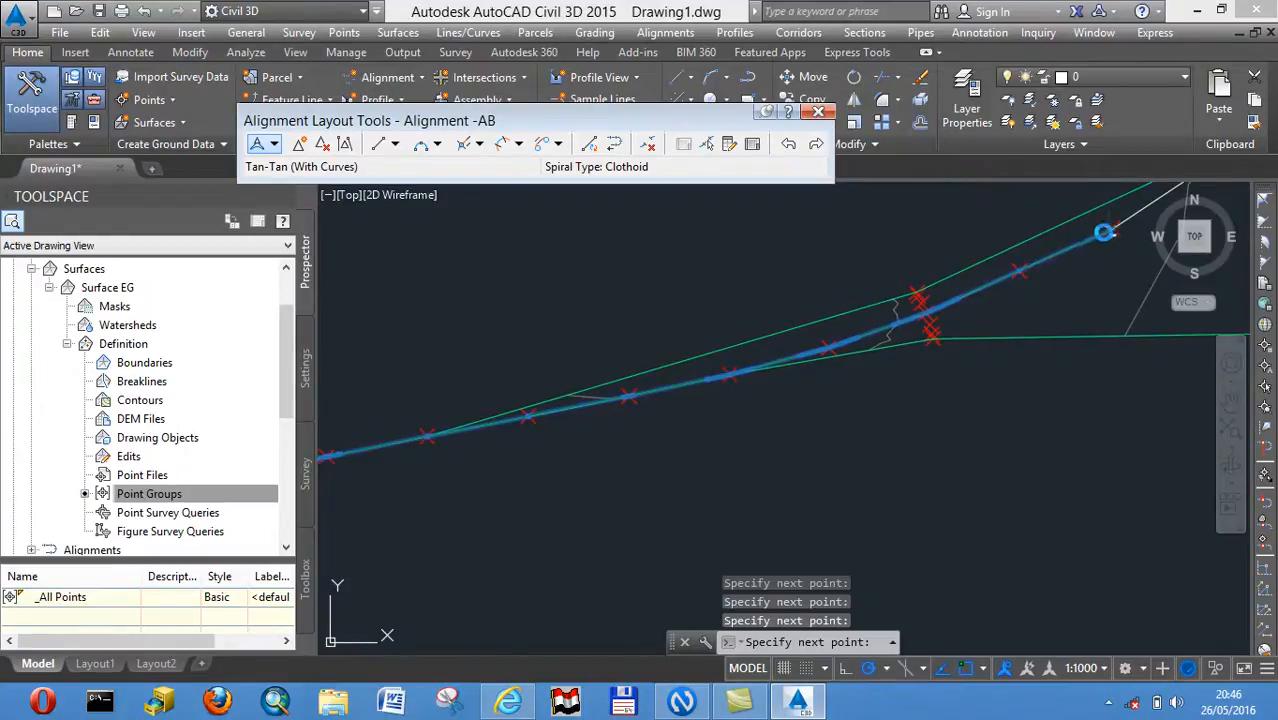
# Continue the alignment northeast along the single survey points up to the centre of the second cross-section cluster
pyautogui.moveTo(1108, 229); pyautogui.dragTo(760, 340, button='middle')
pyautogui.click(853, 285)
pyautogui.click(946, 240)
pyautogui.moveTo(946, 240); pyautogui.dragTo(750, 462, button='middle')
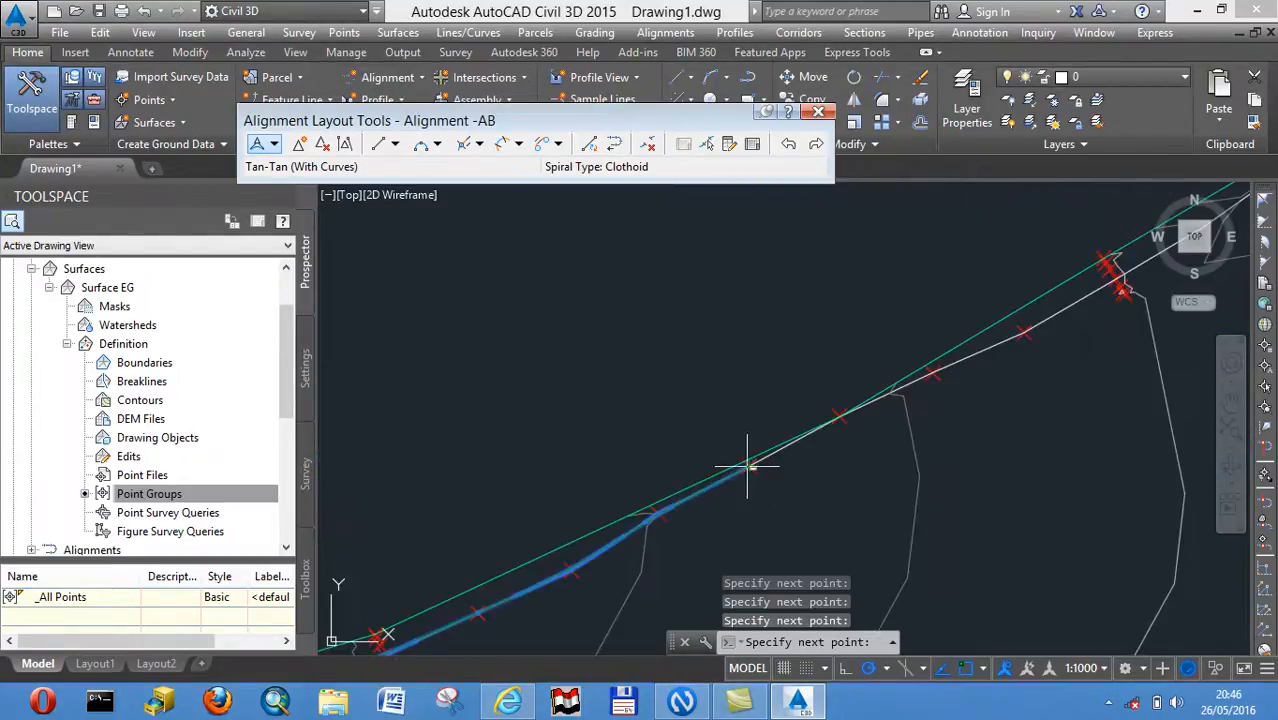
pyautogui.click(839, 418)
pyautogui.click(930, 373)
pyautogui.click(1044, 317)
pyautogui.scroll(2, 1117, 283)
pyautogui.moveTo(1117, 284); pyautogui.dragTo(565, 492, button='middle')
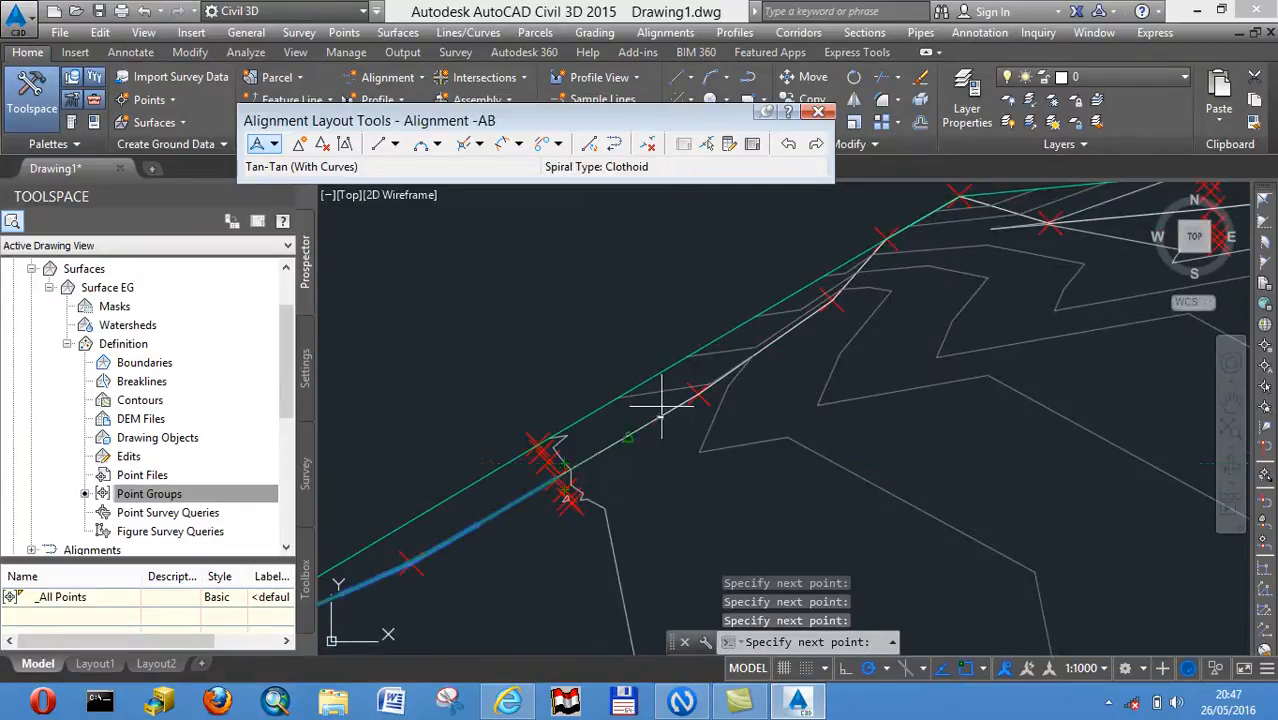
# Take the alignment over the bend after the second cluster, following the survey points to the centre of the third cluster
pyautogui.click(830, 300)
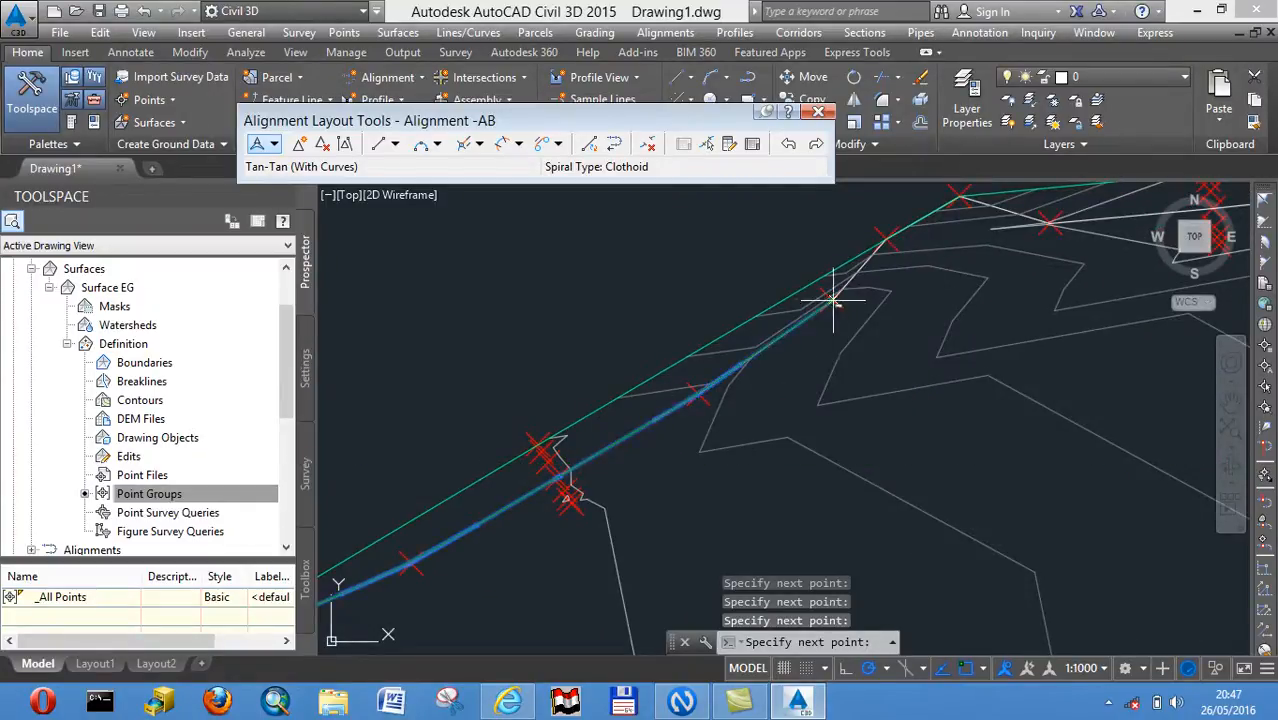
pyautogui.click(960, 196)
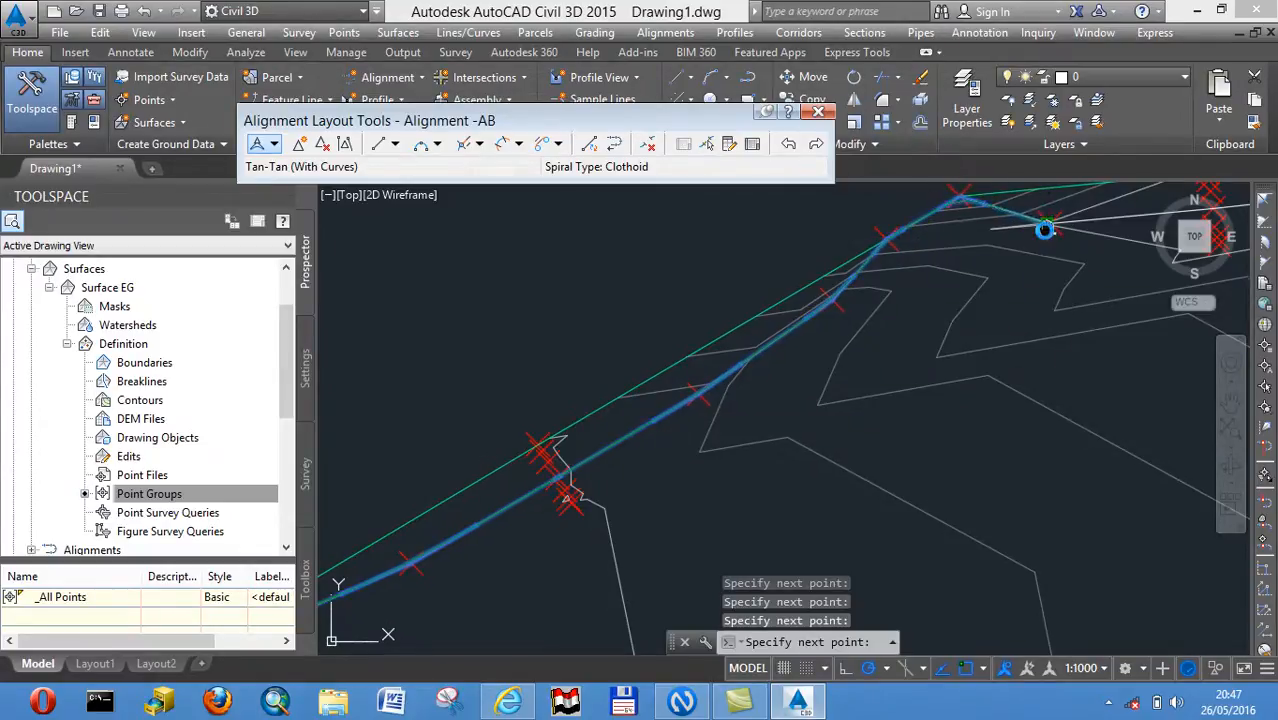
pyautogui.moveTo(1045, 230); pyautogui.dragTo(727, 359, button='middle')
pyautogui.click(736, 355)
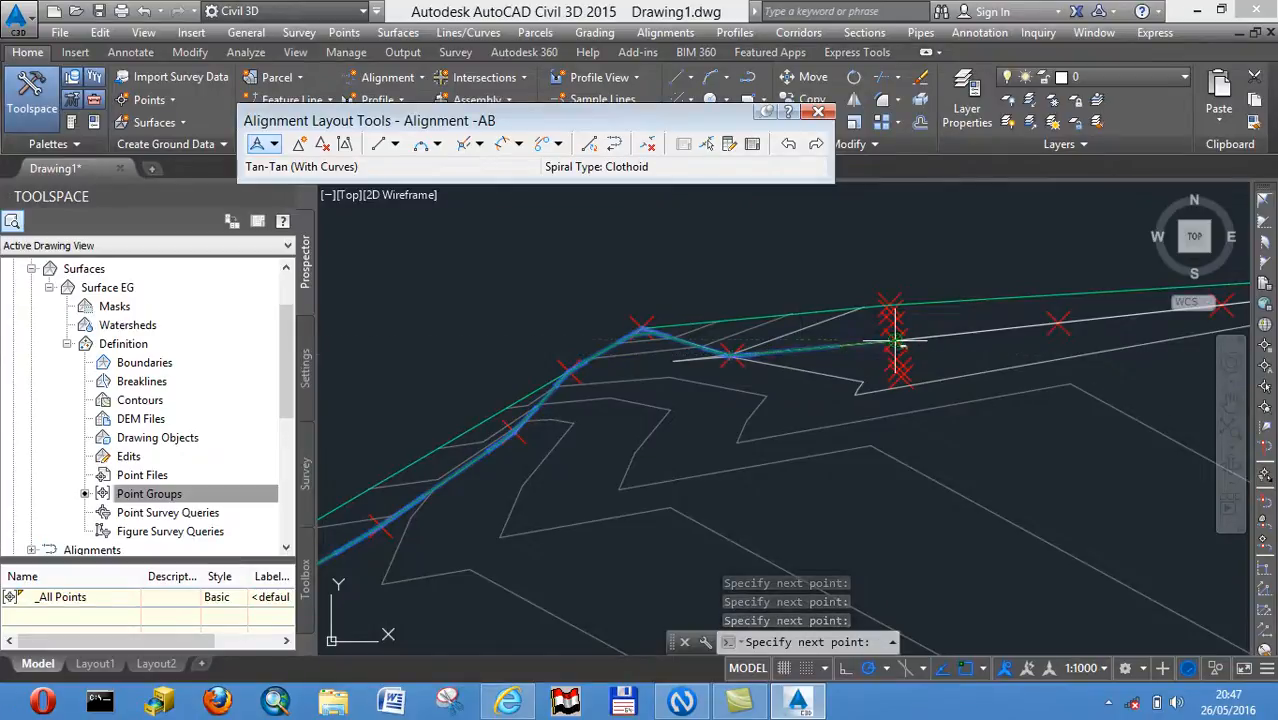
# Extend the alignment east from the third cross-section cluster along the single survey points to the last one before the fourth cluster
pyautogui.click(1058, 323)
pyautogui.moveTo(1058, 323); pyautogui.dragTo(713, 428, button='middle')
pyautogui.click(799, 409)
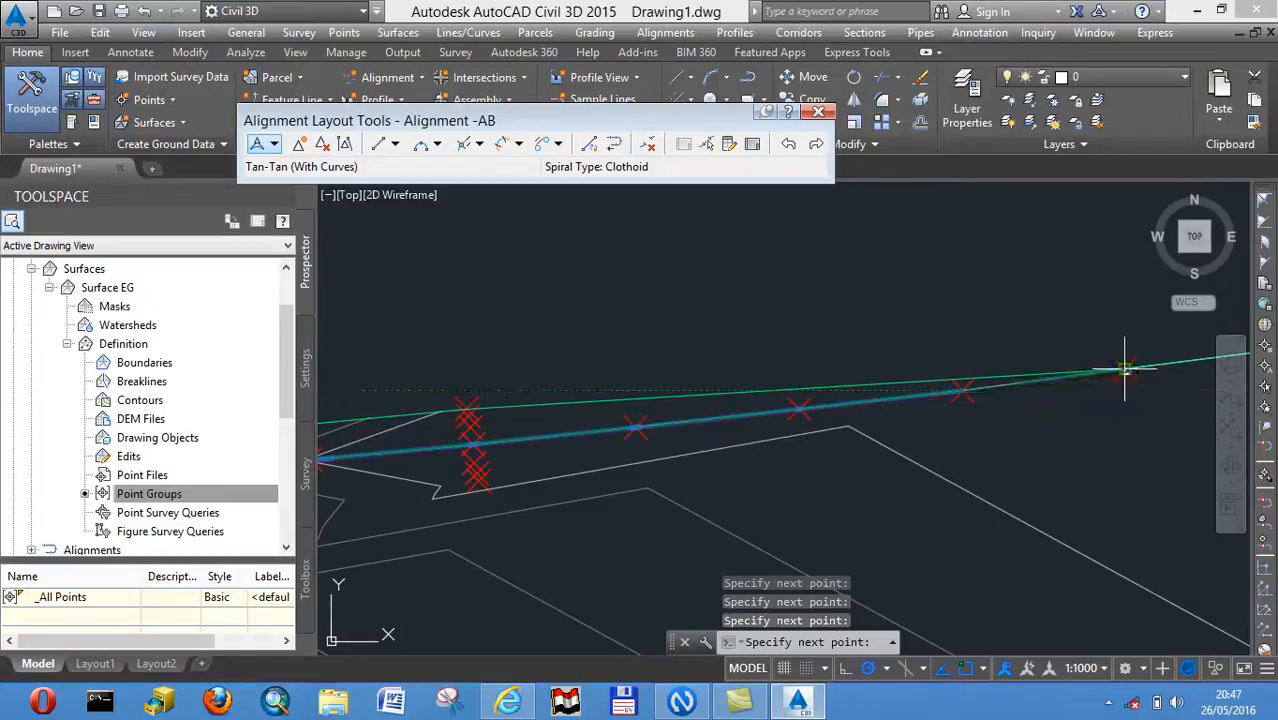
pyautogui.moveTo(1125, 369)
pyautogui.mouseDown(button='middle')
pyautogui.moveTo(719, 456)
pyautogui.moveTo(573, 467)
pyautogui.mouseUp(button='middle')
pyautogui.click(736, 447)
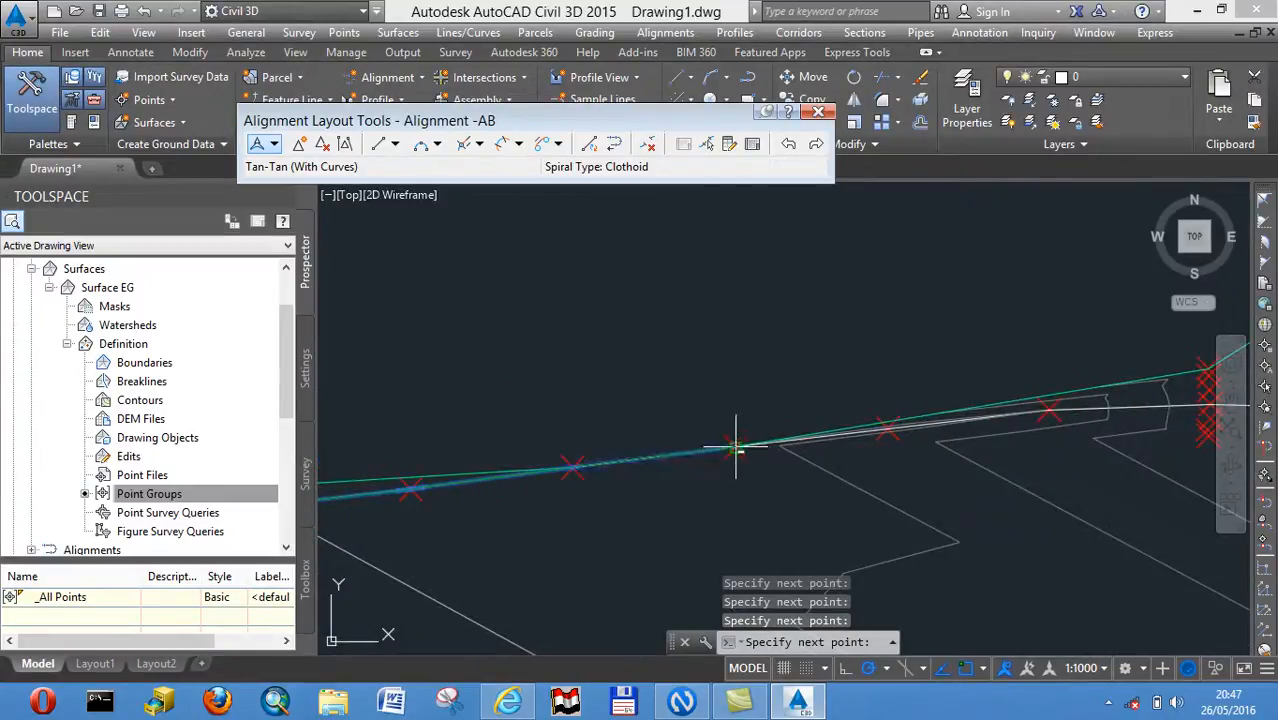
pyautogui.click(1049, 410)
pyautogui.moveTo(1049, 410)
pyautogui.mouseDown(button='middle')
pyautogui.moveTo(993, 433)
pyautogui.moveTo(772, 456)
pyautogui.mouseUp(button='middle')
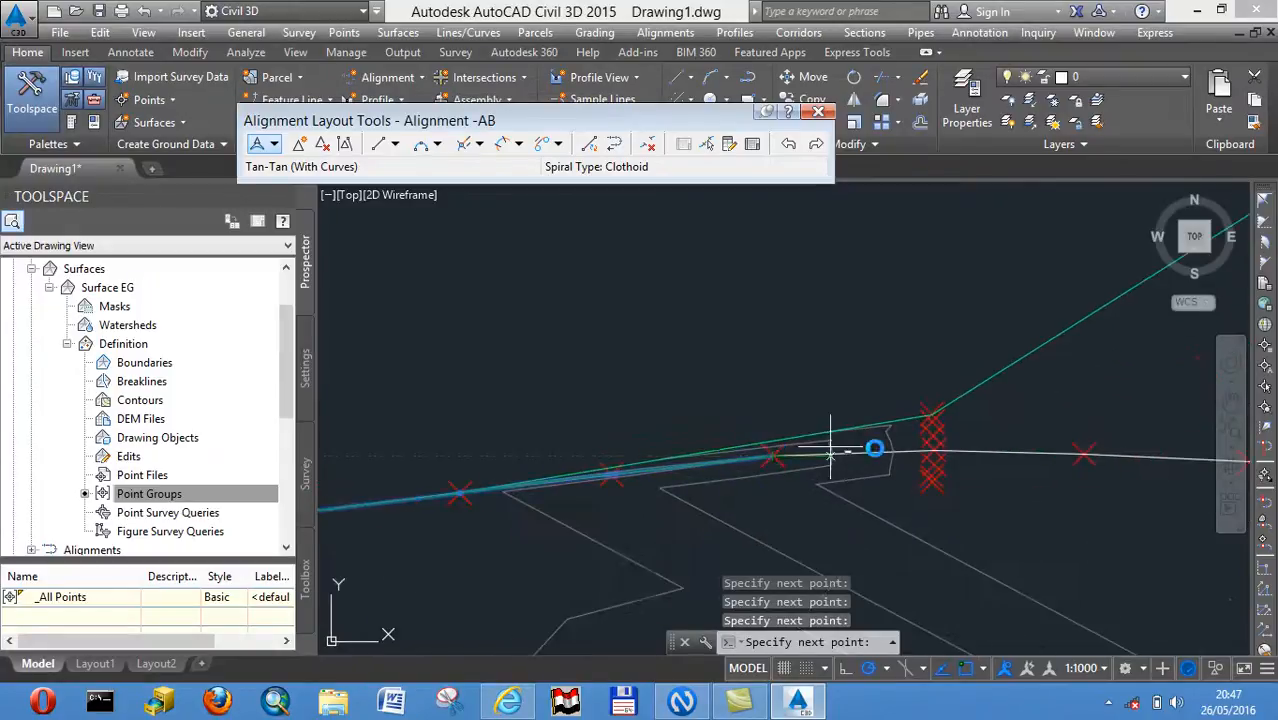
# Take the alignment through the centre of the fourth cluster and along the next four single survey points beyond it
pyautogui.click(1080, 456)
pyautogui.moveTo(1080, 456); pyautogui.dragTo(665, 456, button='middle')
pyautogui.click(840, 460)
pyautogui.click(997, 473)
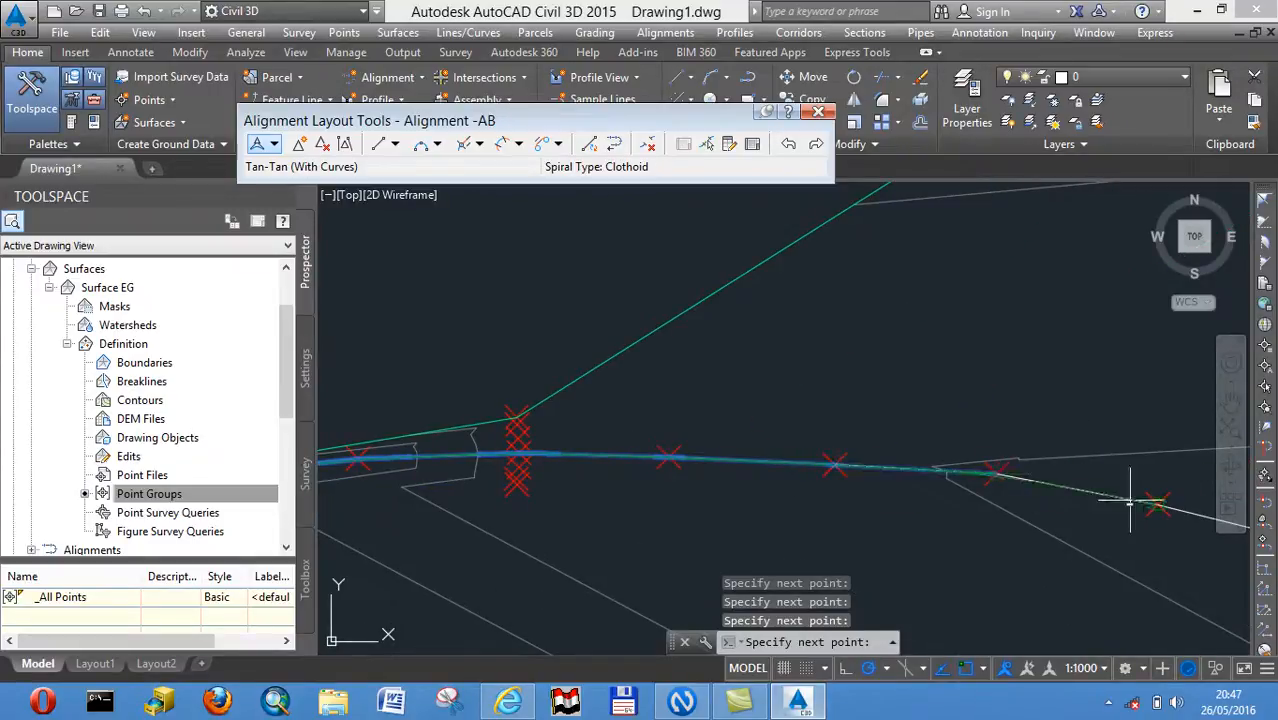
pyautogui.click(1157, 505)
pyautogui.moveTo(1157, 505); pyautogui.dragTo(542, 462, button='middle')
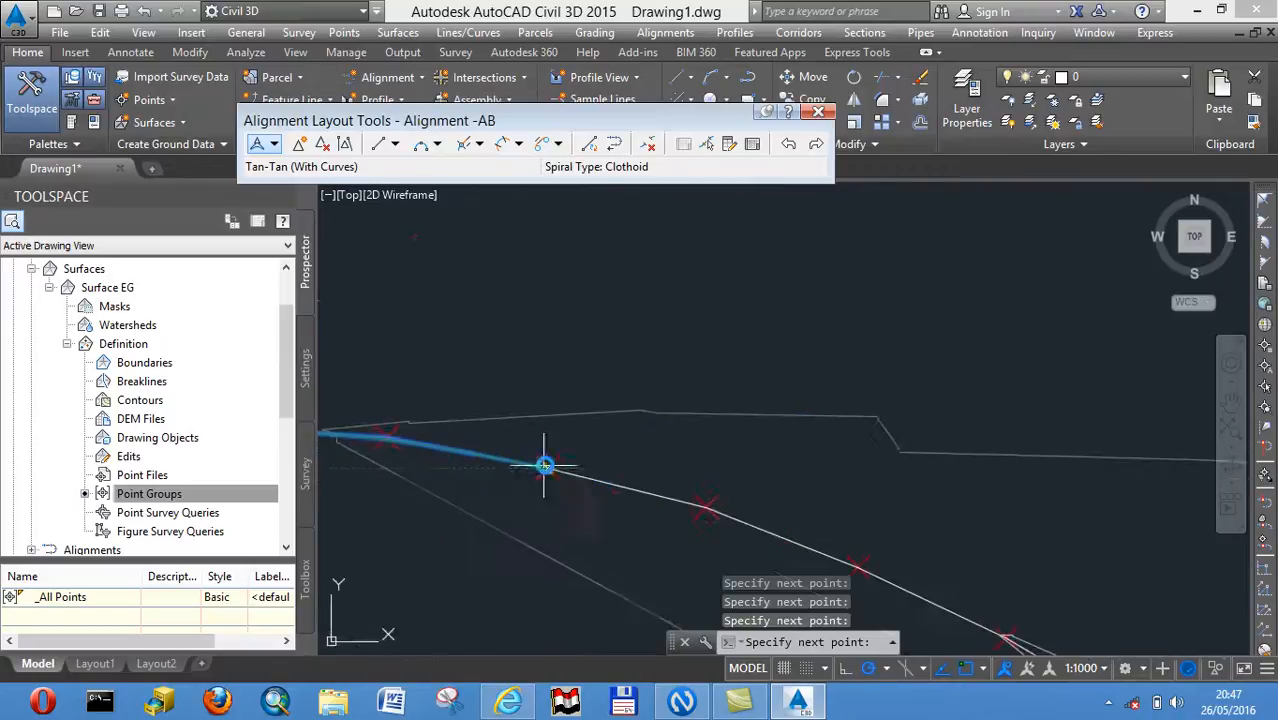
# Carry the alignment southeast through three more survey points, up to the one just before the fifth cluster
pyautogui.click(712, 509)
pyautogui.scroll(2, 712, 509)
pyautogui.moveTo(712, 509)
pyautogui.mouseDown(button='middle')
pyautogui.moveTo(682, 457)
pyautogui.moveTo(537, 340)
pyautogui.mouseUp(button='middle')
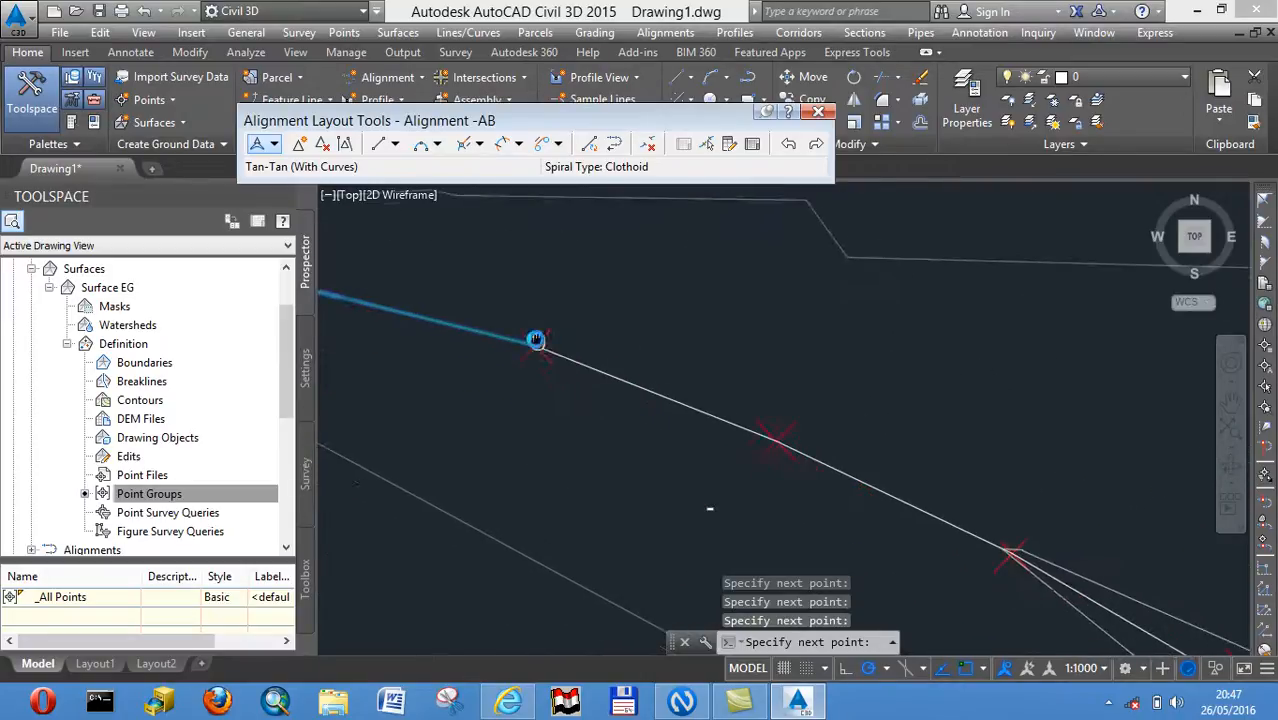
pyautogui.click(774, 439)
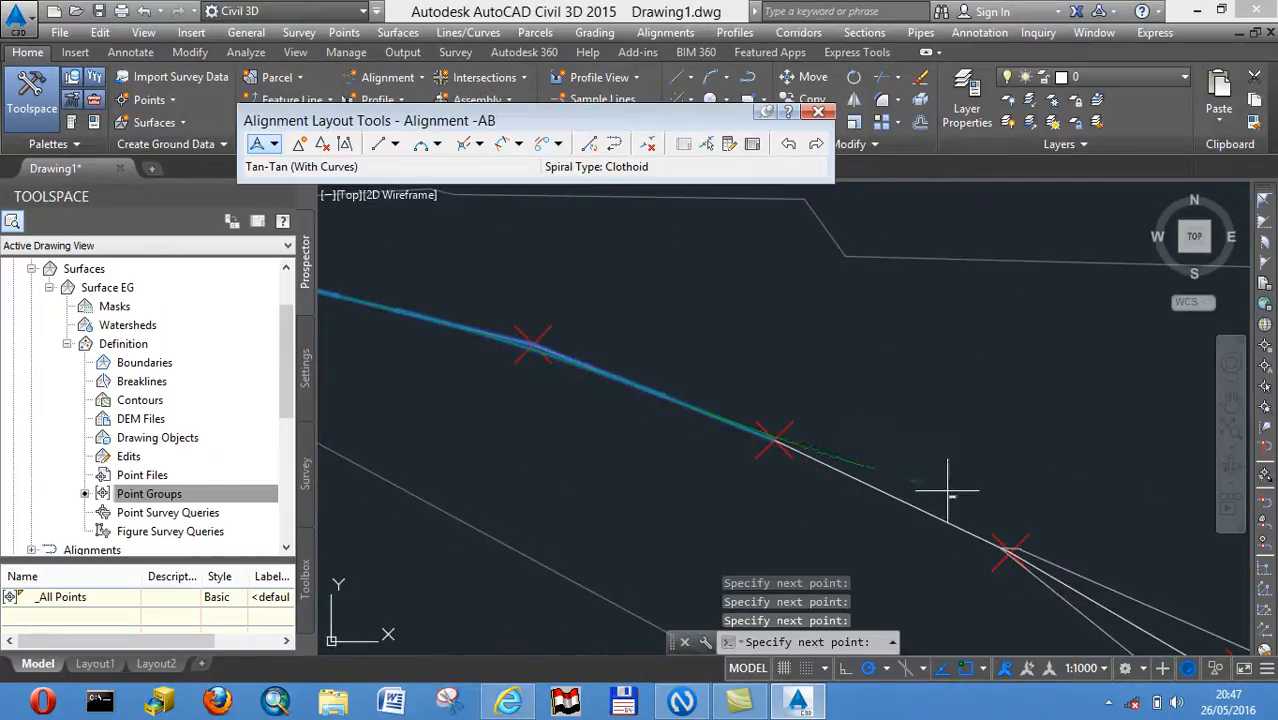
pyautogui.click(1001, 549)
pyautogui.scroll(-3, 1001, 549)
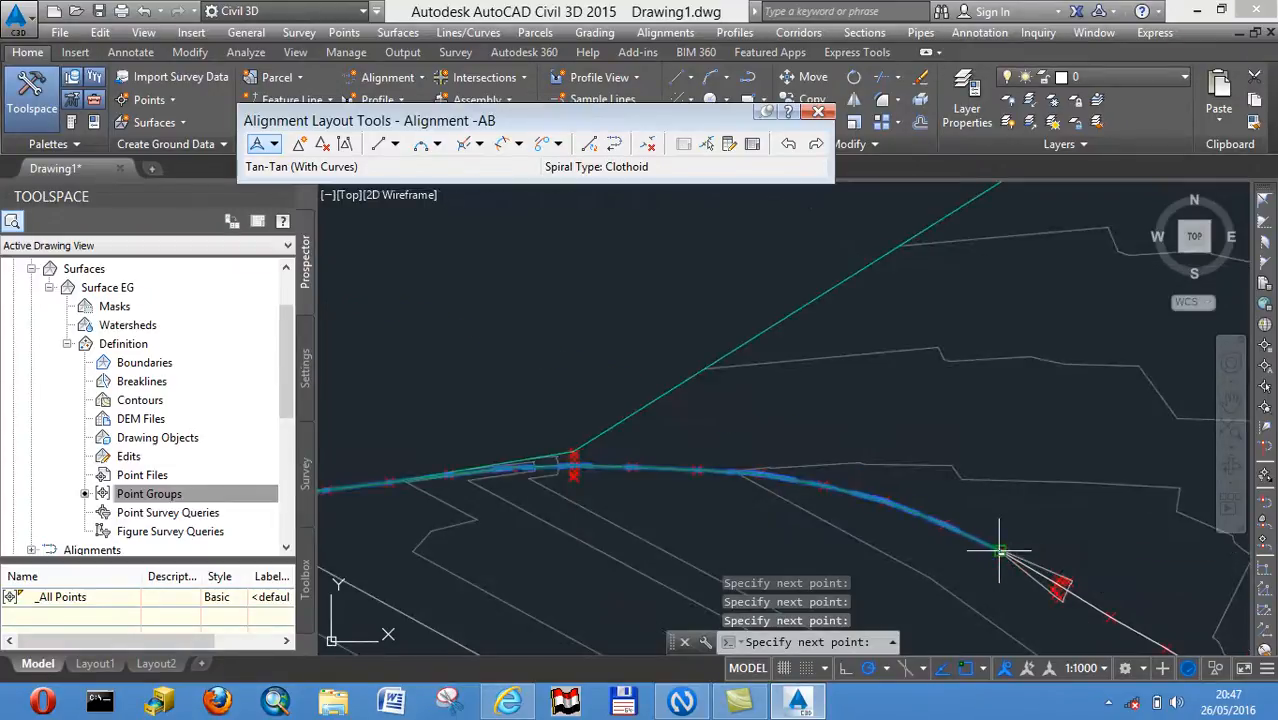
# Continue the alignment southeast through the centre of the fifth cluster and on to the third single point beyond it
pyautogui.moveTo(888, 524); pyautogui.dragTo(443, 396, button='middle')
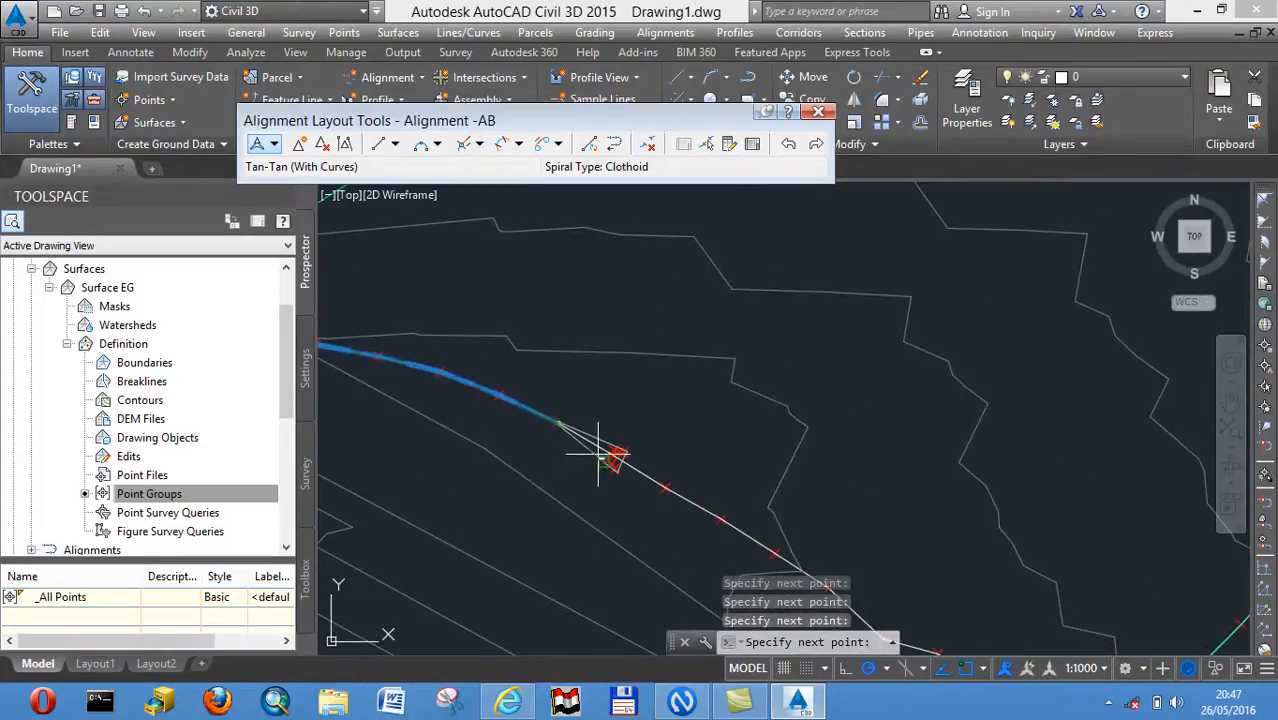
pyautogui.scroll(5, 601, 452)
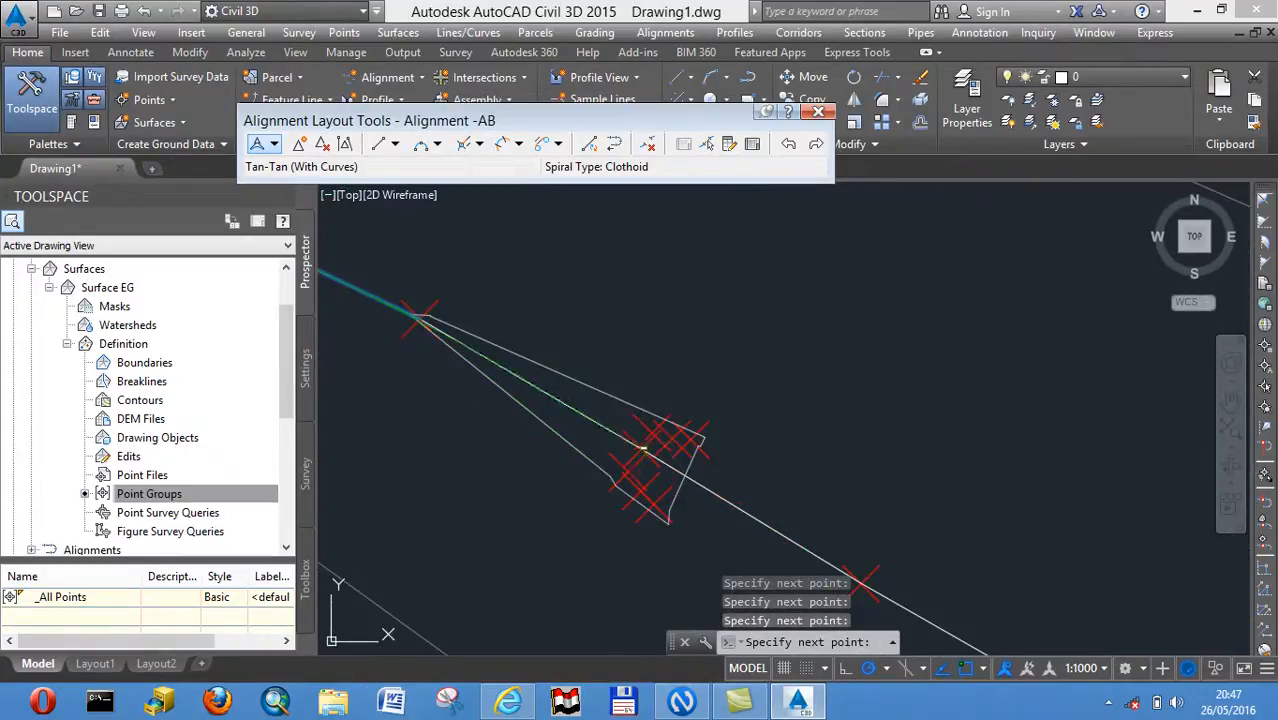
pyautogui.moveTo(858, 586); pyautogui.dragTo(561, 380, button='middle')
pyautogui.scroll(-3, 512, 346)
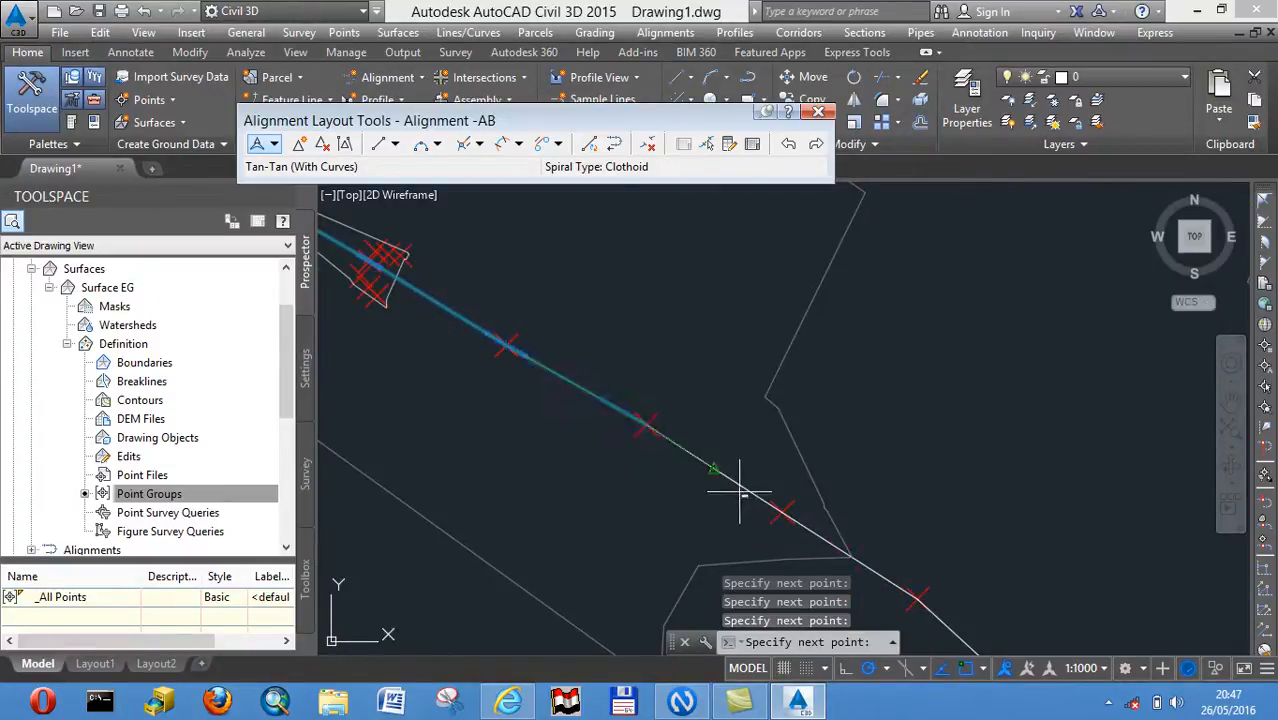
pyautogui.click(776, 508)
pyautogui.scroll(-3, 765, 505)
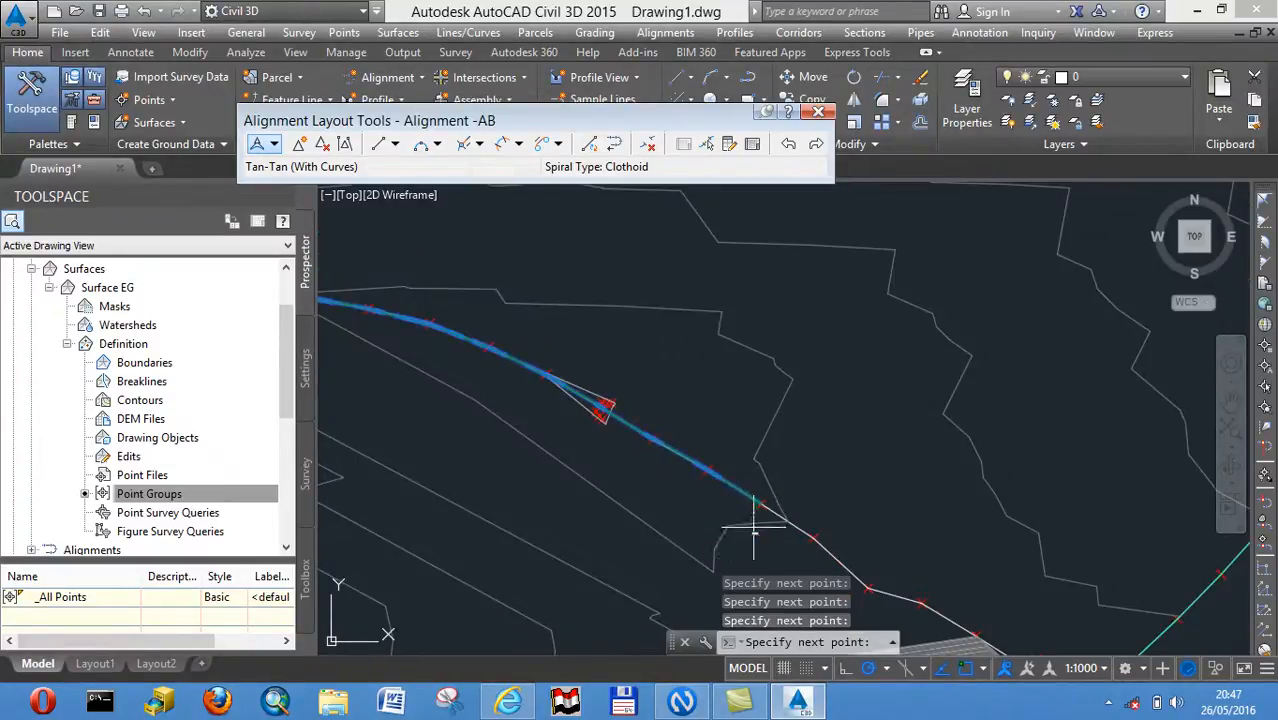
# Follow the survey points over the kinks southeast and bring the alignment to the centre of the sixth cluster, beside the dense contours
pyautogui.click(814, 539)
pyautogui.click(869, 588)
pyautogui.moveTo(915, 602); pyautogui.dragTo(705, 354, button='middle')
pyautogui.scroll(3, 714, 364)
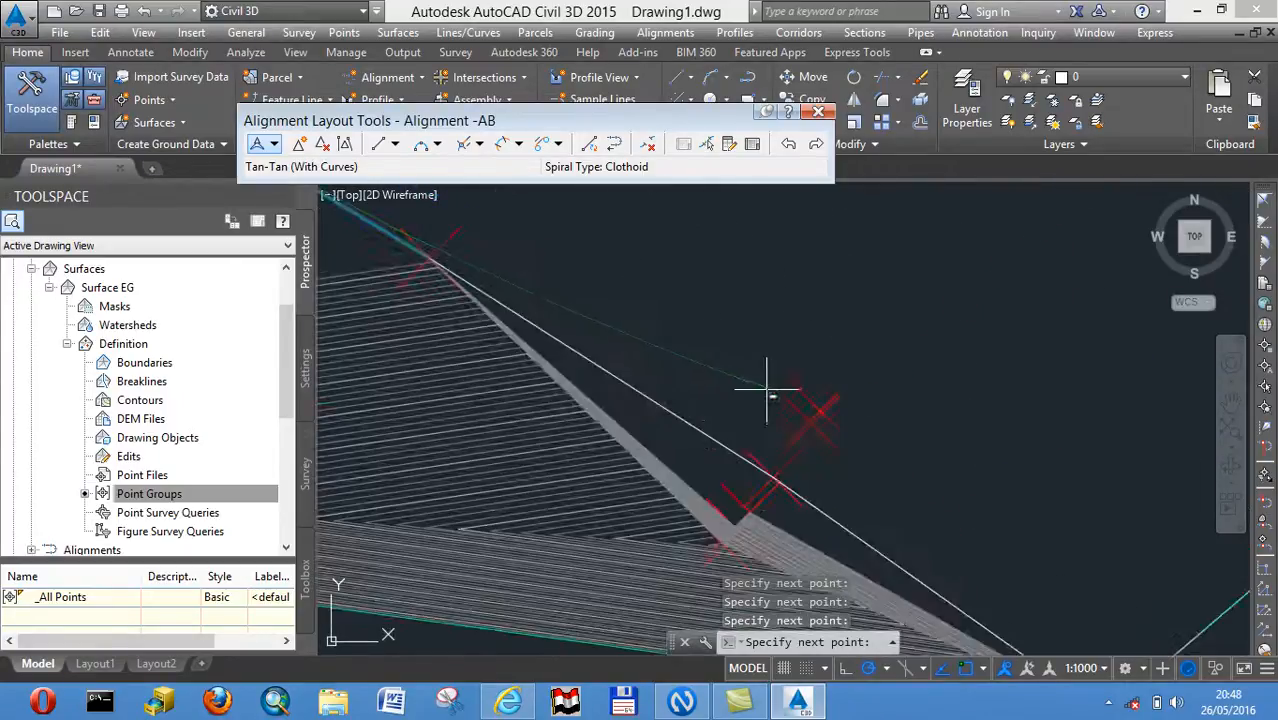
pyautogui.click(773, 479)
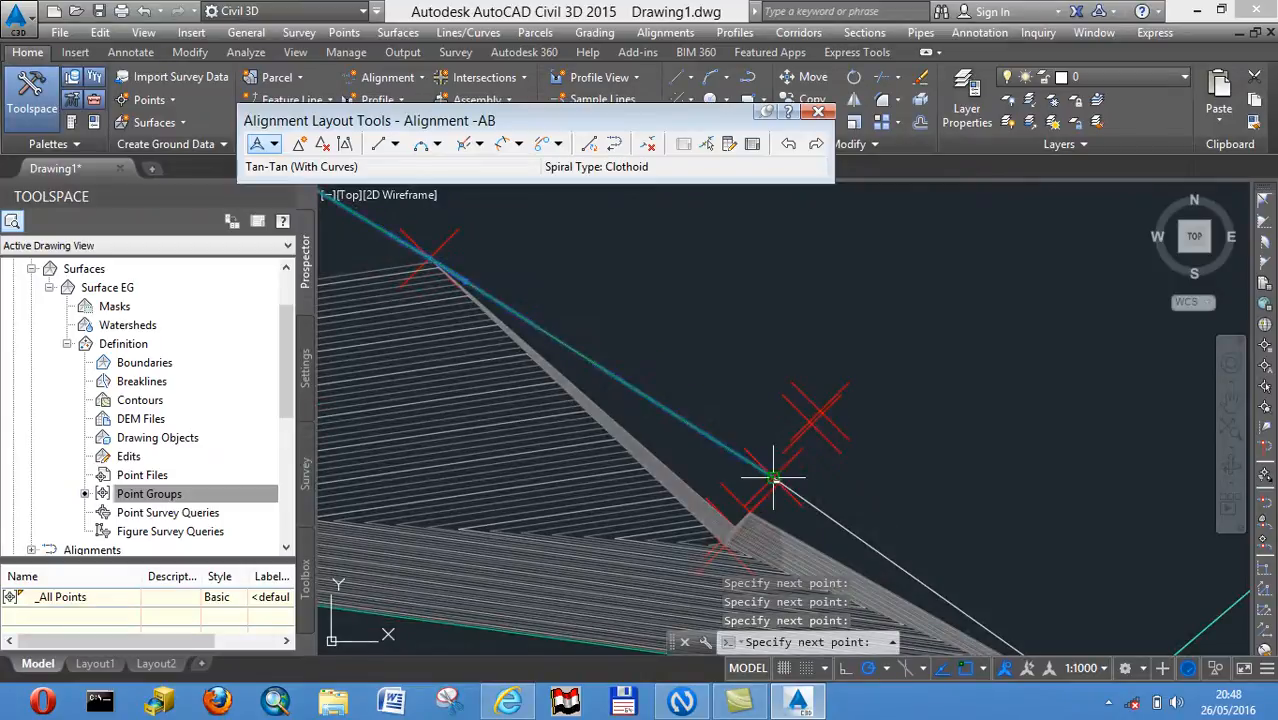
pyautogui.moveTo(770, 475); pyautogui.dragTo(513, 299, button='middle')
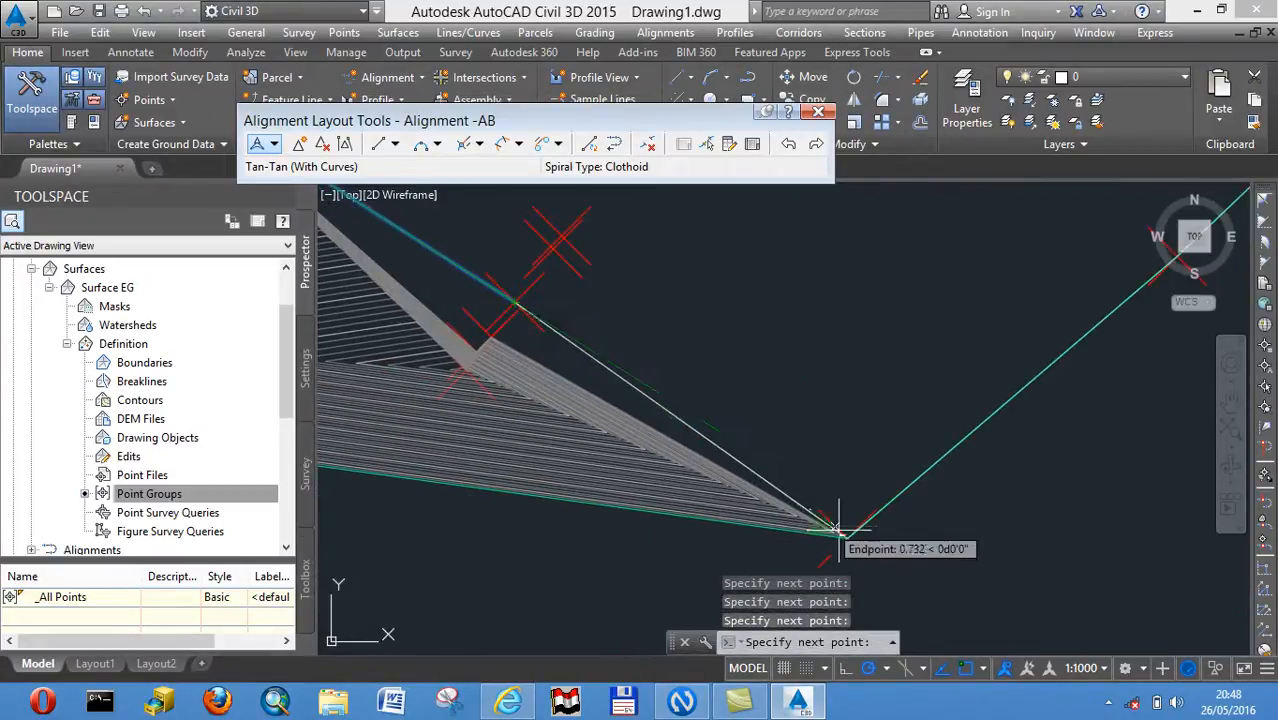
# Take the alignment to the sharp corner point southeast of the sixth cluster, turning it northeast along the single survey points towards the seventh
pyautogui.click(843, 537)
pyautogui.scroll(-3, 850, 490)
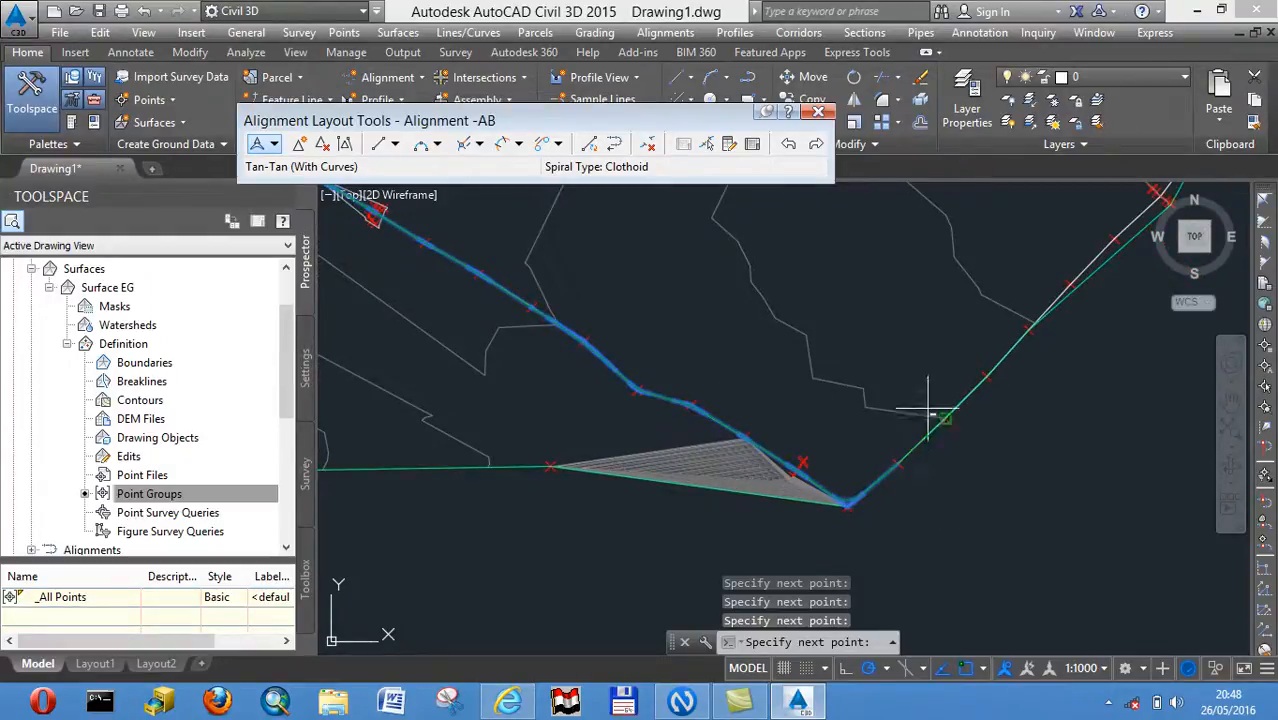
pyautogui.click(939, 418)
pyautogui.click(987, 377)
pyautogui.click(1029, 329)
pyautogui.click(1071, 285)
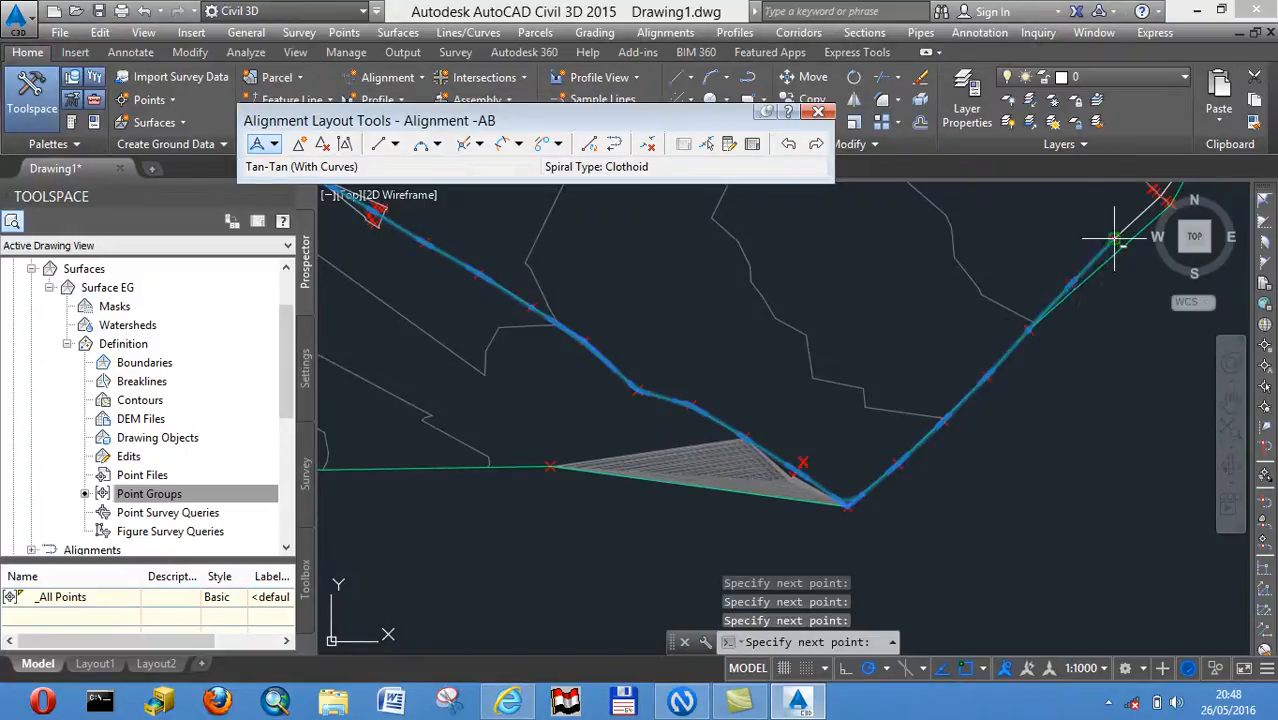
# Extend the alignment through the centre of the seventh cluster and northeast along the single points to the last one before the eighth
pyautogui.scroll(6, 1115, 240)
pyautogui.scroll(-2, 945, 282)
pyautogui.scroll(-3, 940, 318)
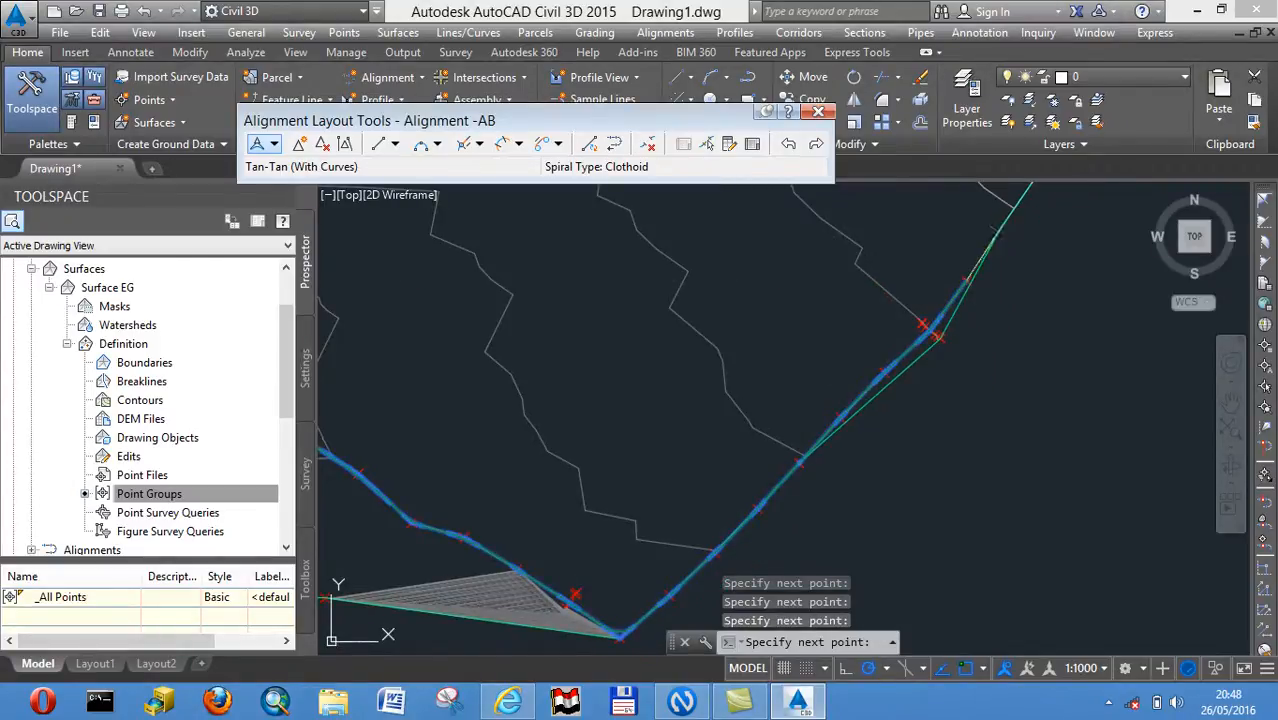
pyautogui.scroll(4, 1000, 230)
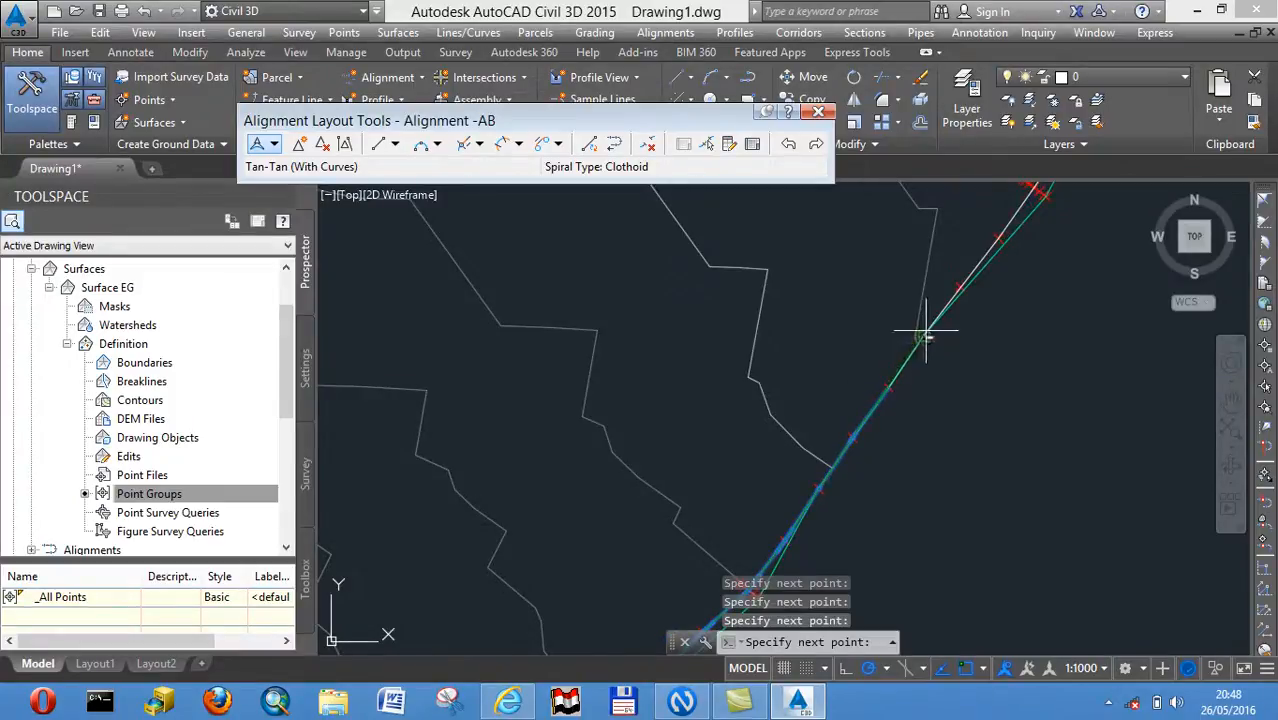
pyautogui.click(960, 288)
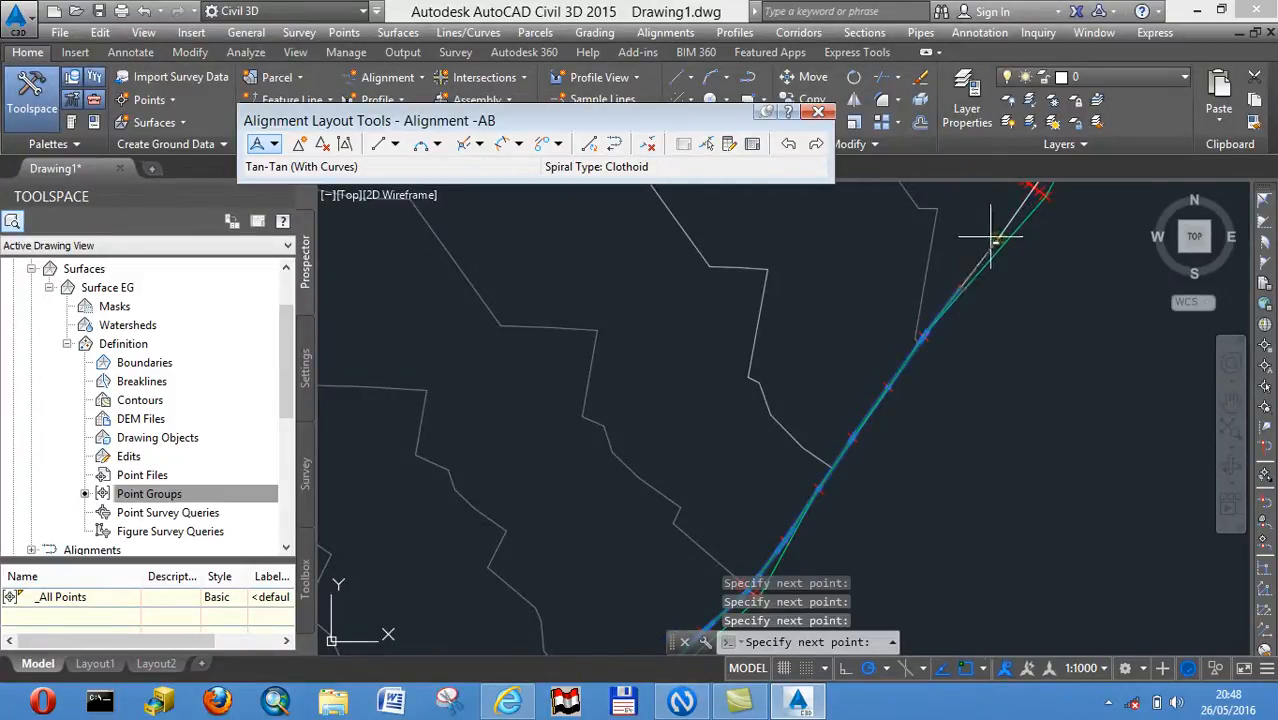
pyautogui.moveTo(998, 238)
pyautogui.mouseDown(button='middle')
pyautogui.moveTo(845, 456)
pyautogui.moveTo(868, 440)
pyautogui.mouseUp(button='middle')
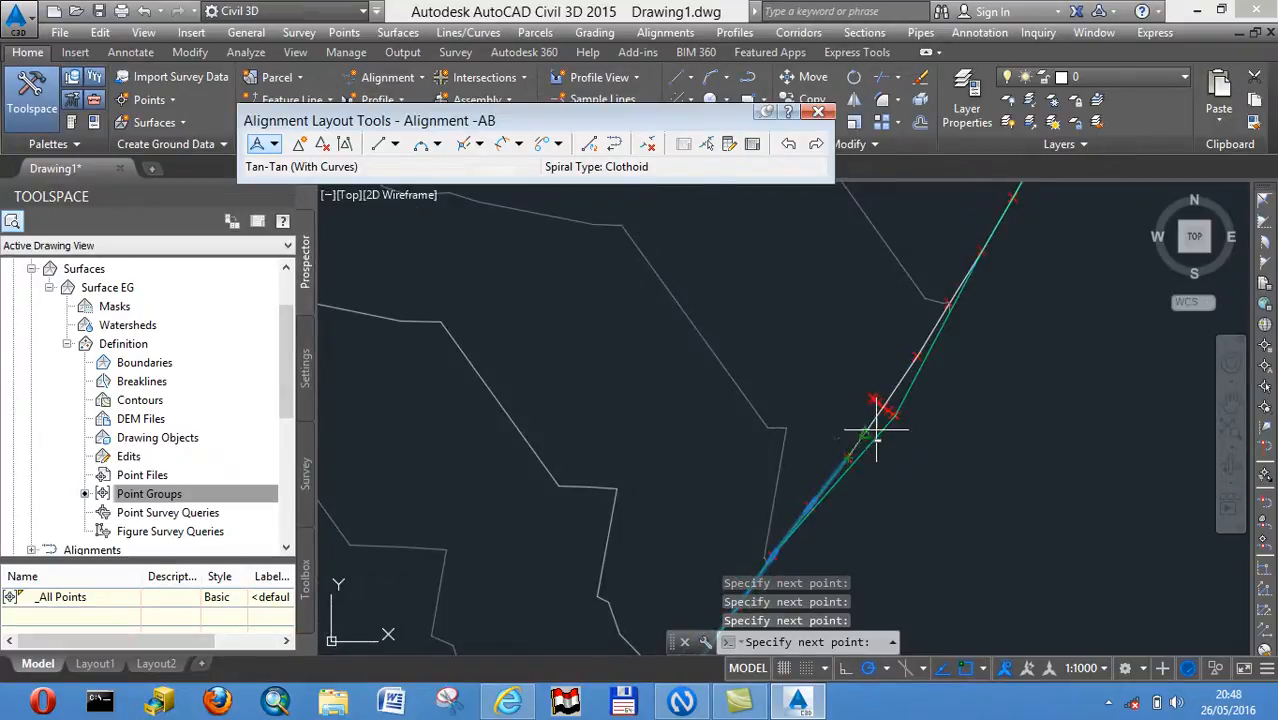
# Continue the alignment from the centre of the eighth cluster along the single survey points to the centre of the ninth cluster
pyautogui.click(882, 405)
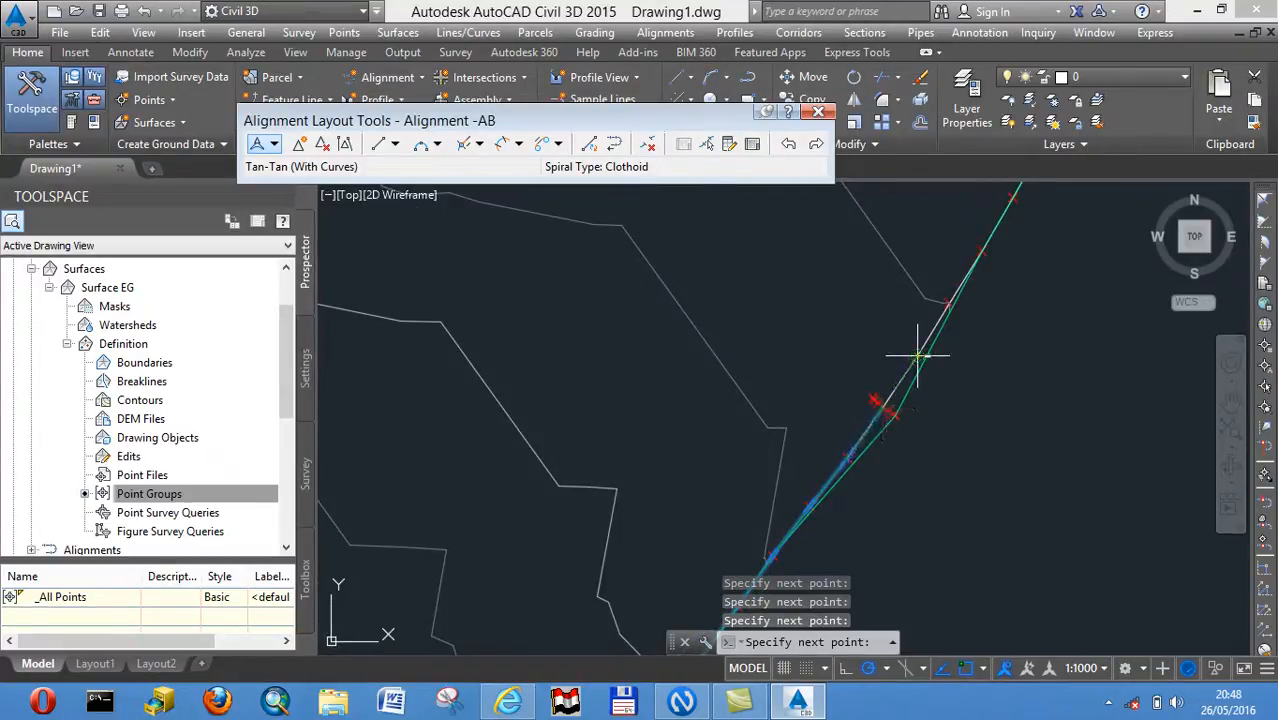
pyautogui.click(950, 301)
pyautogui.moveTo(983, 252); pyautogui.dragTo(850, 480, button='middle')
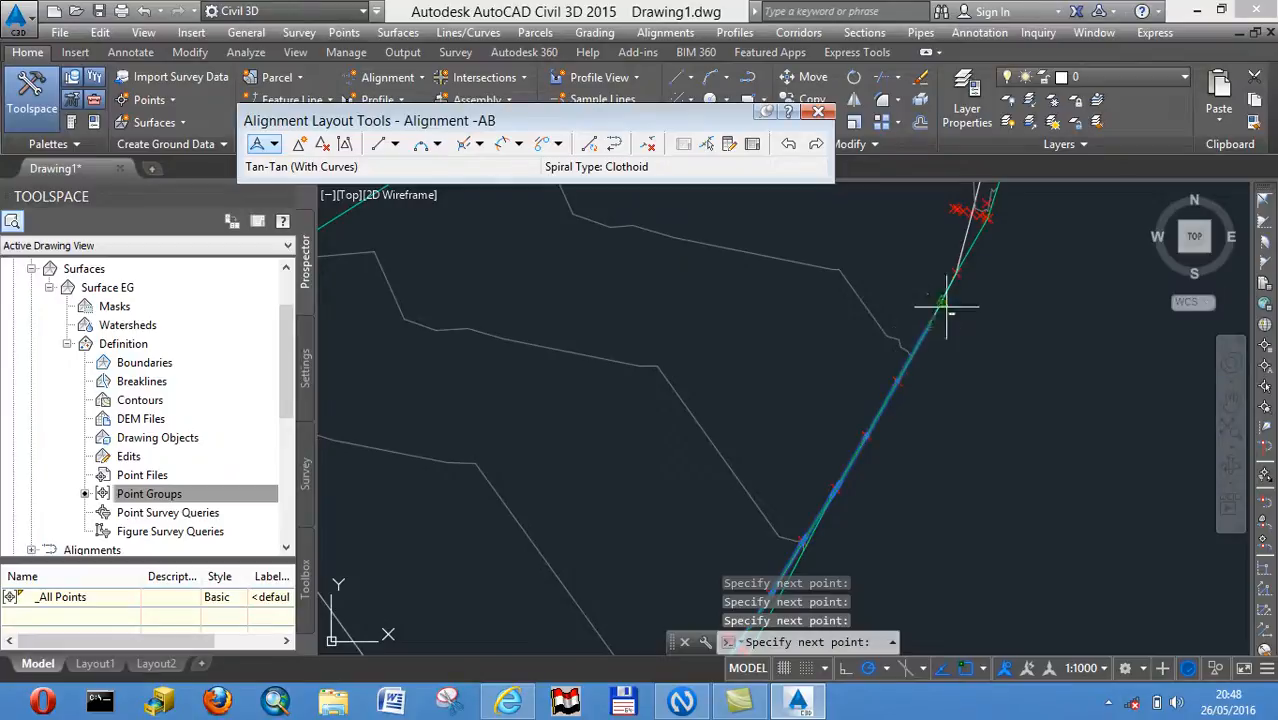
pyautogui.moveTo(978, 243); pyautogui.dragTo(880, 420, button='middle')
pyautogui.scroll(3, 880, 420)
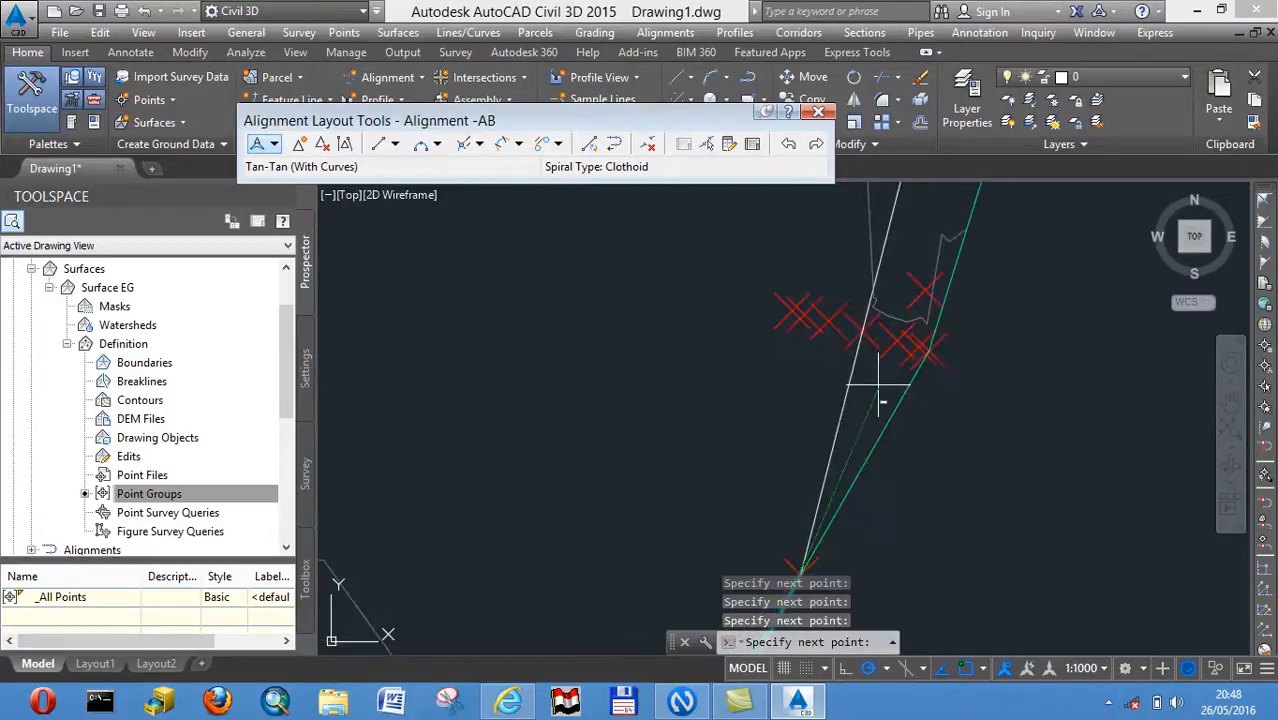
pyautogui.click(866, 325)
pyautogui.moveTo(865, 323); pyautogui.dragTo(827, 510, button='middle')
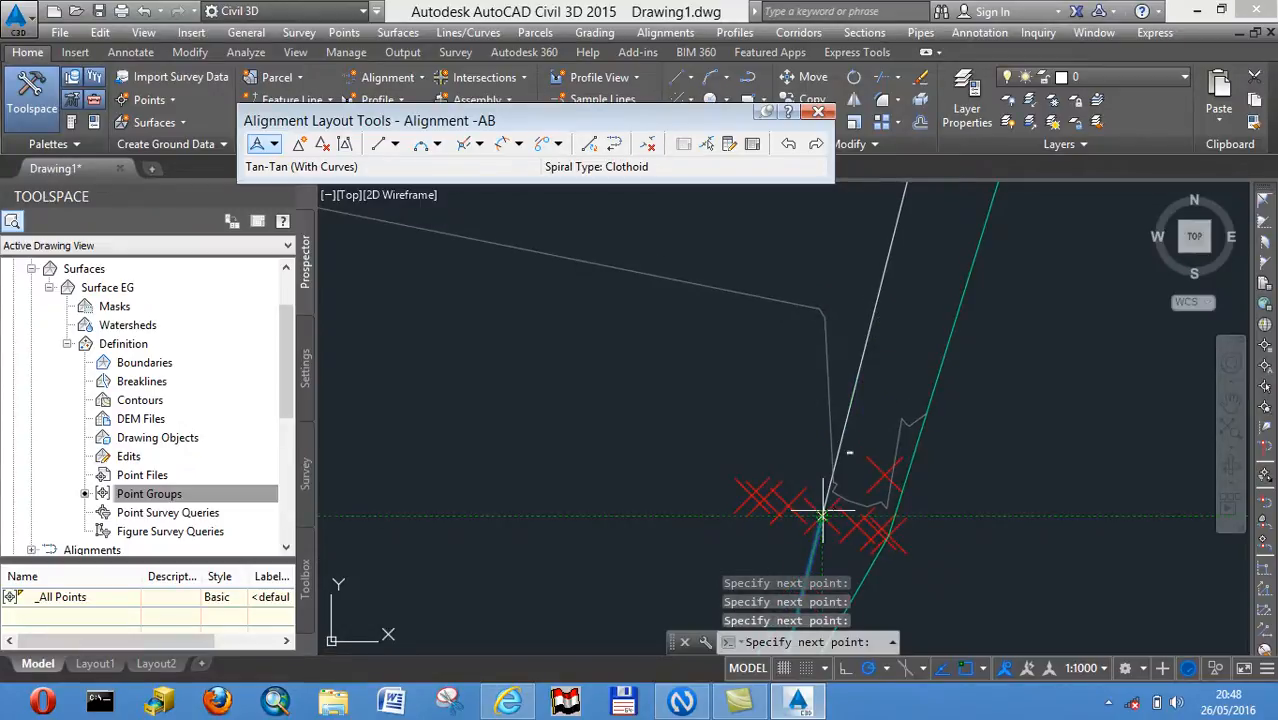
# Run the alignment north-northeast from the ninth cluster through the centre of the tenth and along the single points beyond it
pyautogui.scroll(-5, 862, 400)
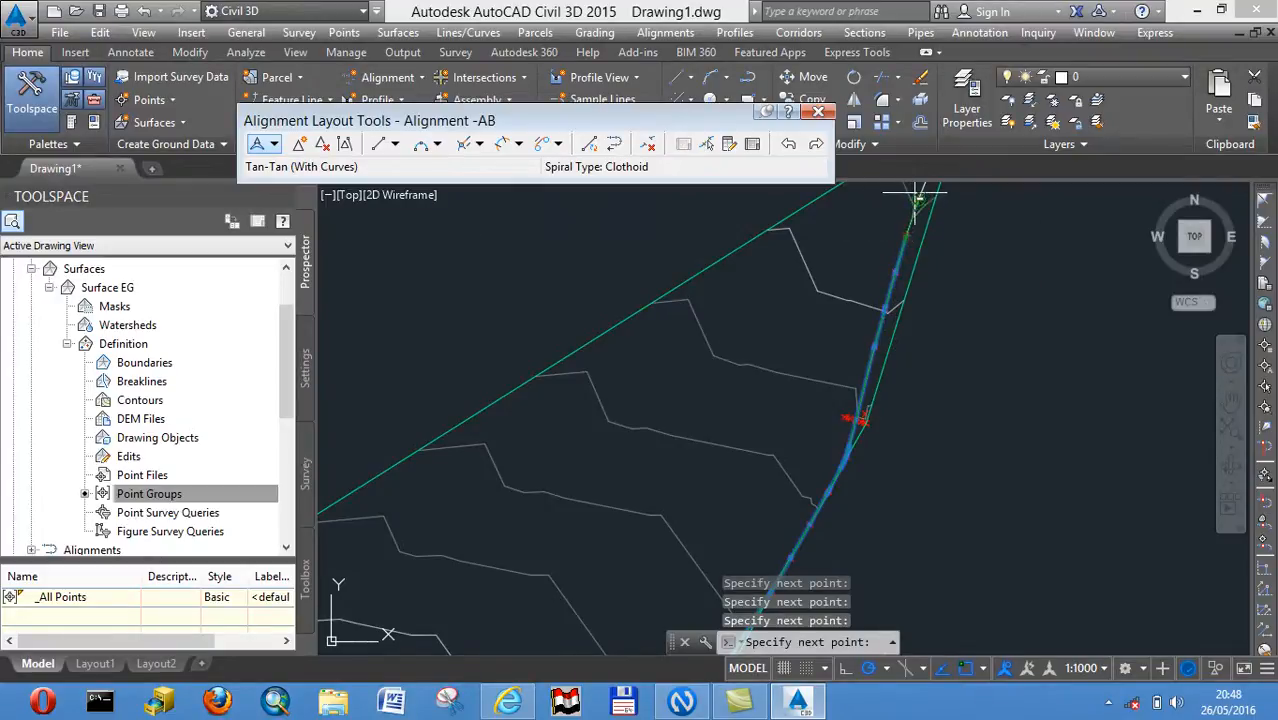
pyautogui.moveTo(915, 194); pyautogui.dragTo(748, 494, button='middle')
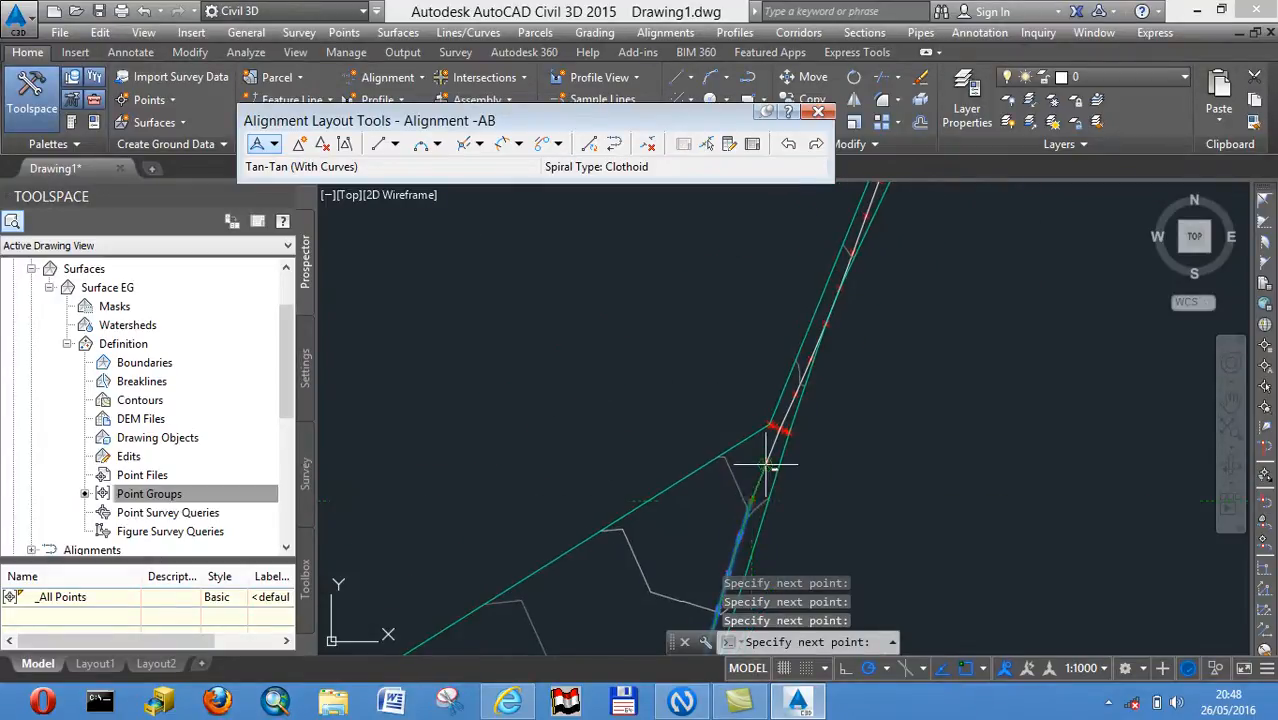
pyautogui.scroll(2, 766, 462)
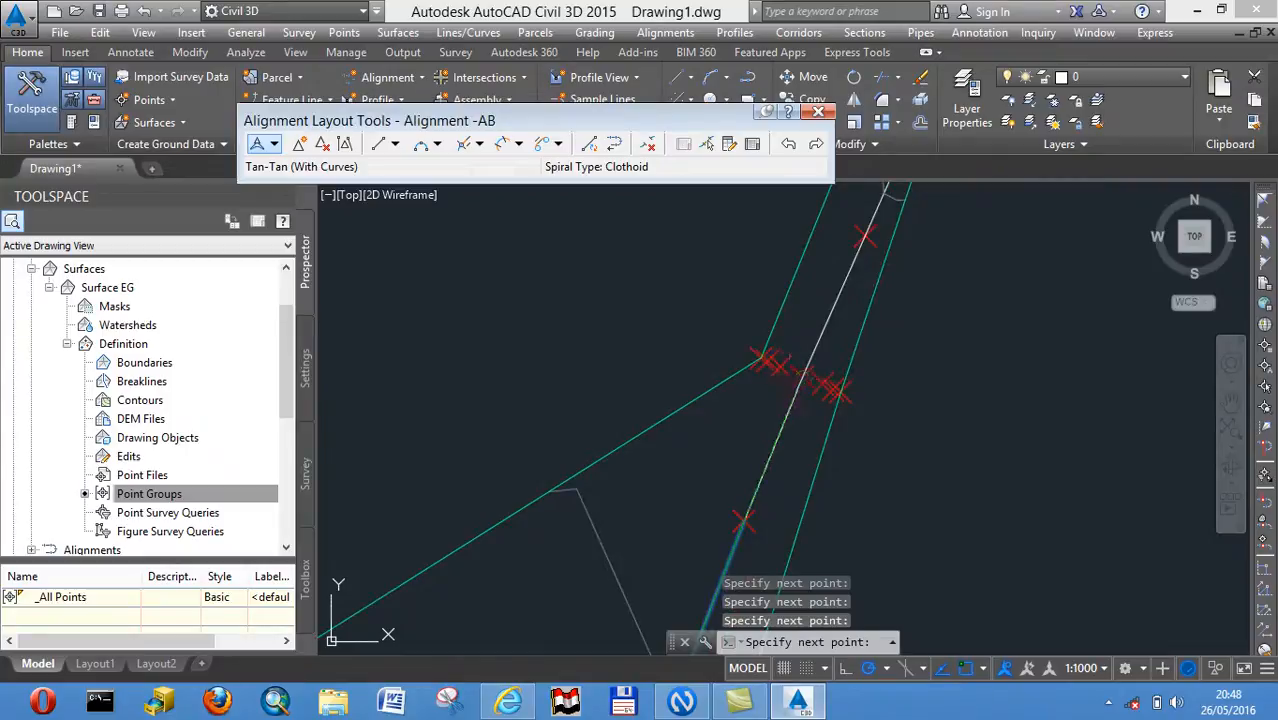
pyautogui.moveTo(864, 229); pyautogui.dragTo(652, 563, button='middle')
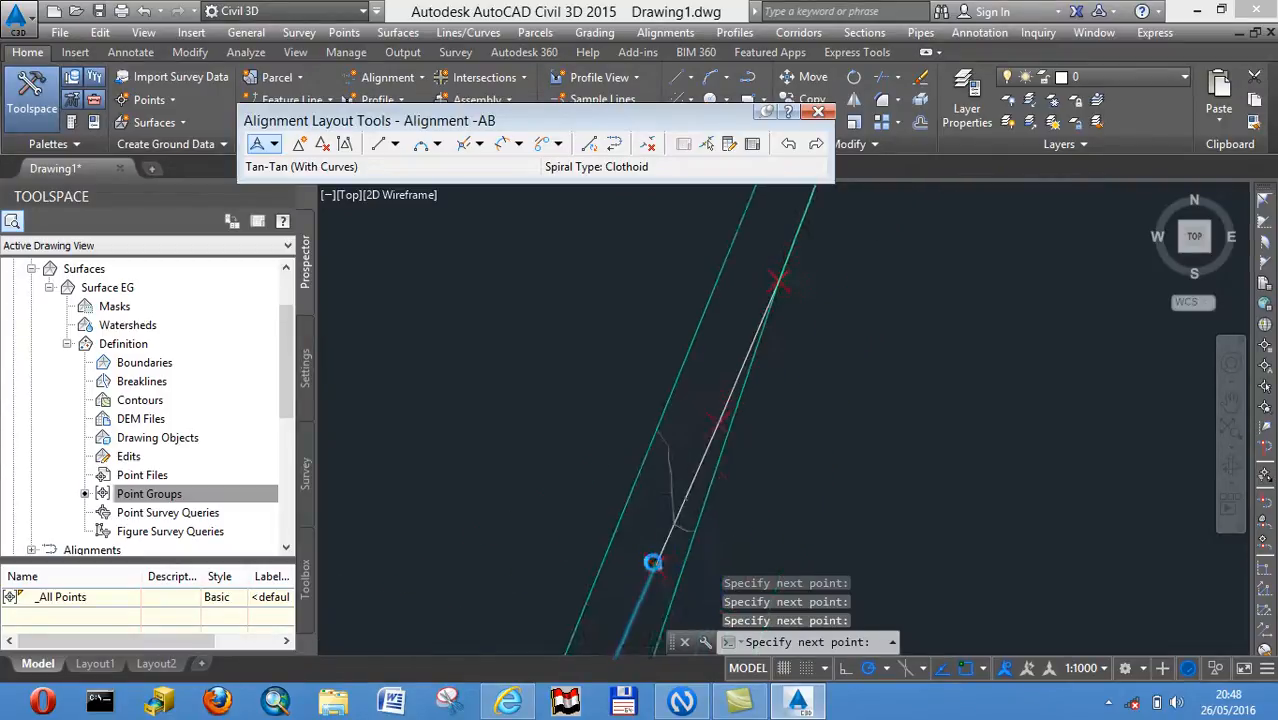
pyautogui.scroll(-2, 726, 400)
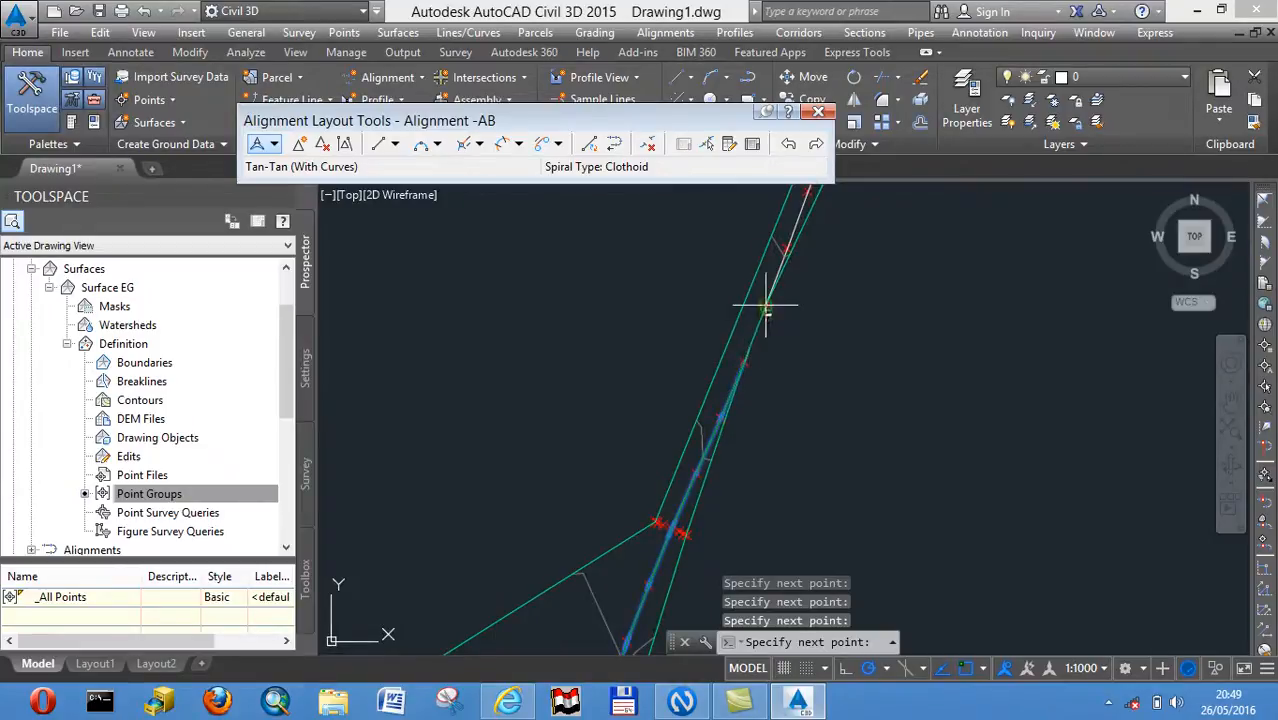
# Follow the remaining single survey points and take the alignment to the centre of the eleventh cluster
pyautogui.moveTo(790, 250); pyautogui.dragTo(718, 390, button='middle')
pyautogui.click(718, 393)
pyautogui.click(738, 338)
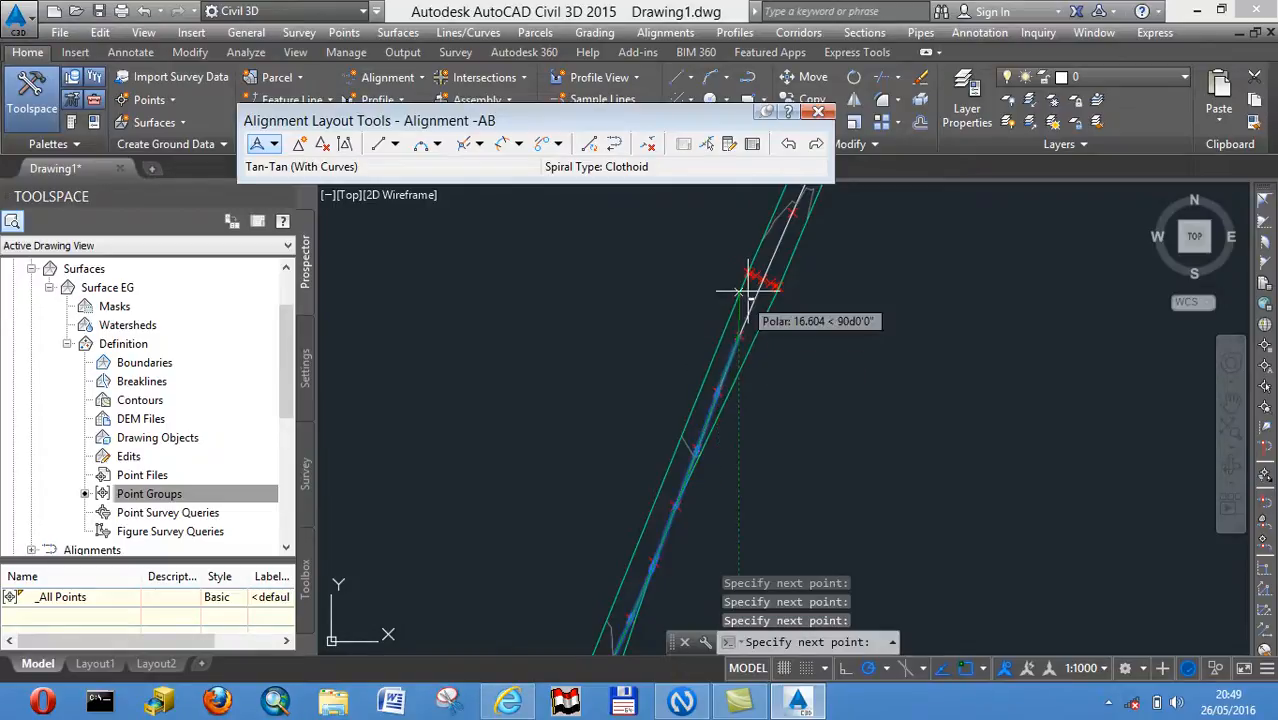
pyautogui.click(766, 280)
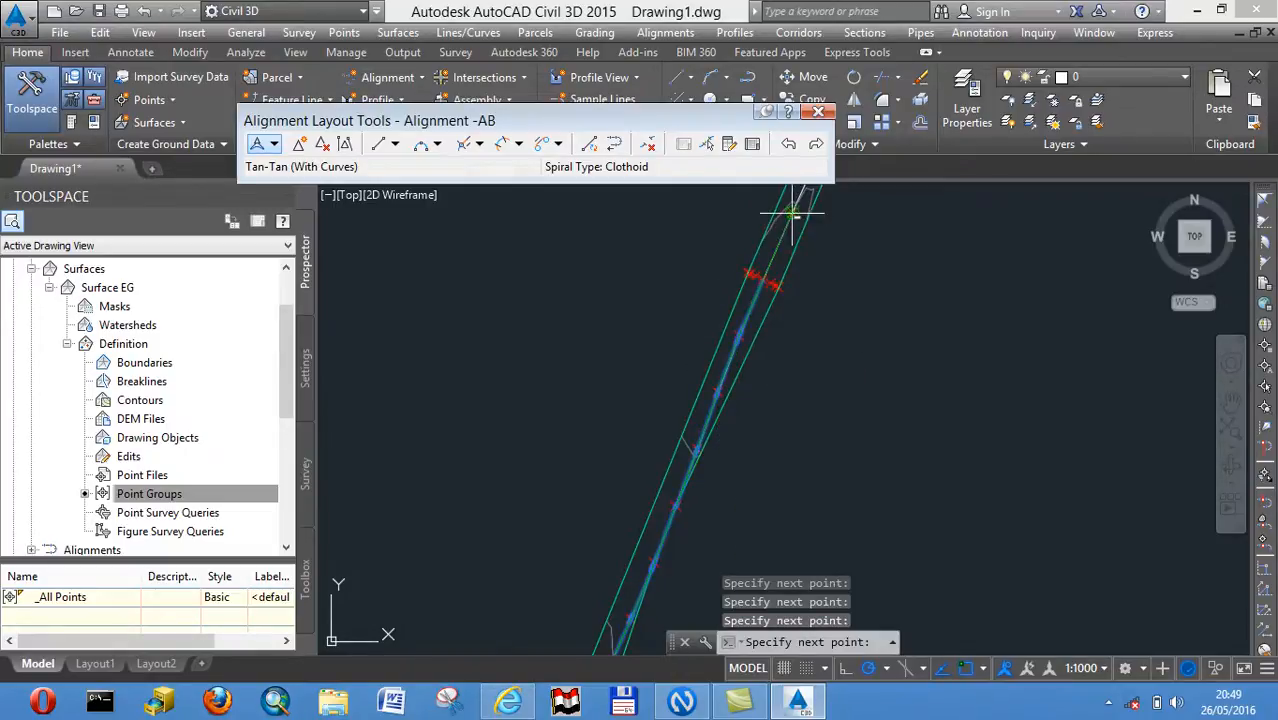
# Extend the alignment north-northeast along the single survey points beyond the eleventh cluster
pyautogui.click(792, 212)
pyautogui.moveTo(792, 212); pyautogui.dragTo(655, 494, button='middle')
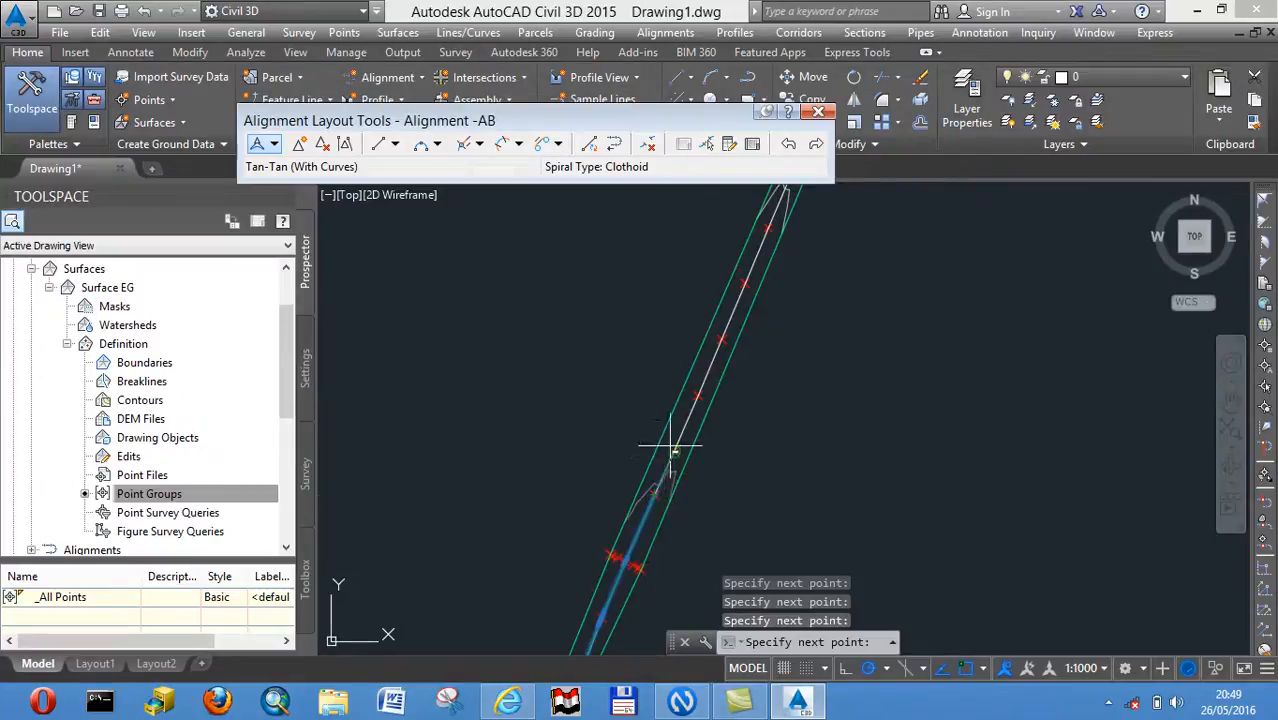
pyautogui.click(698, 400)
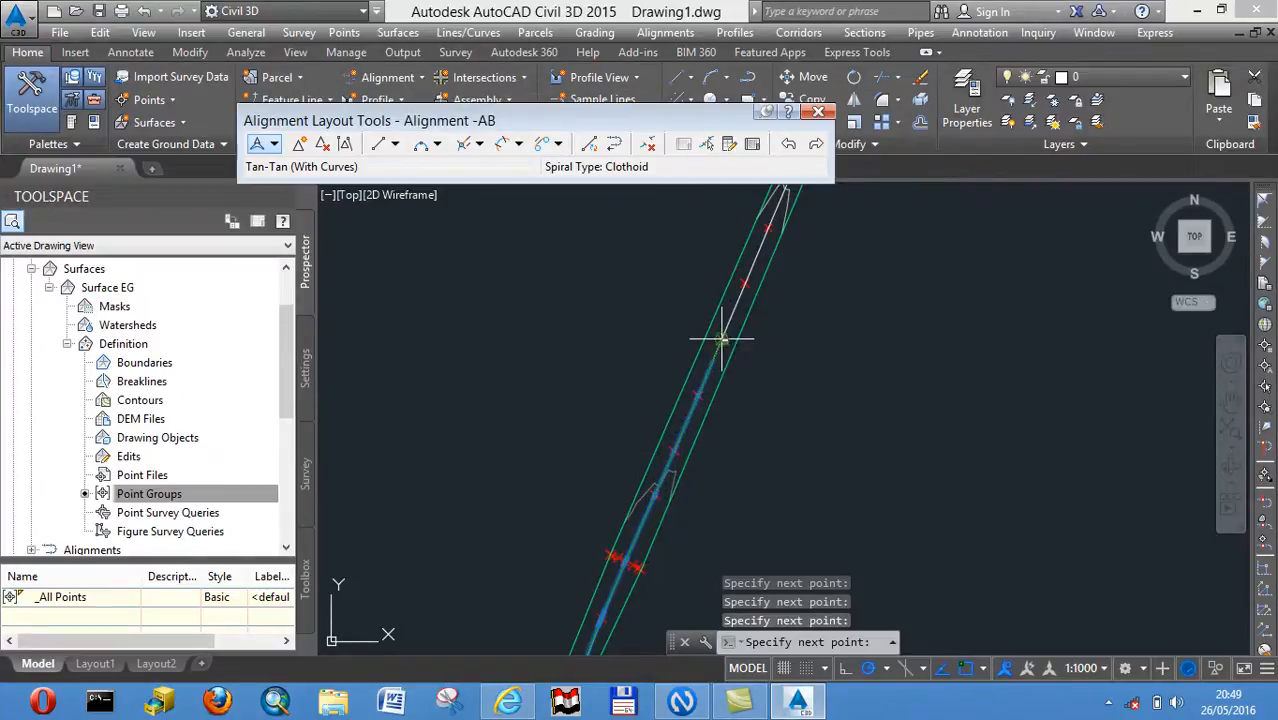
pyautogui.click(749, 287)
pyautogui.scroll(-5, 768, 228)
pyautogui.moveTo(768, 228); pyautogui.dragTo(633, 488, button='middle')
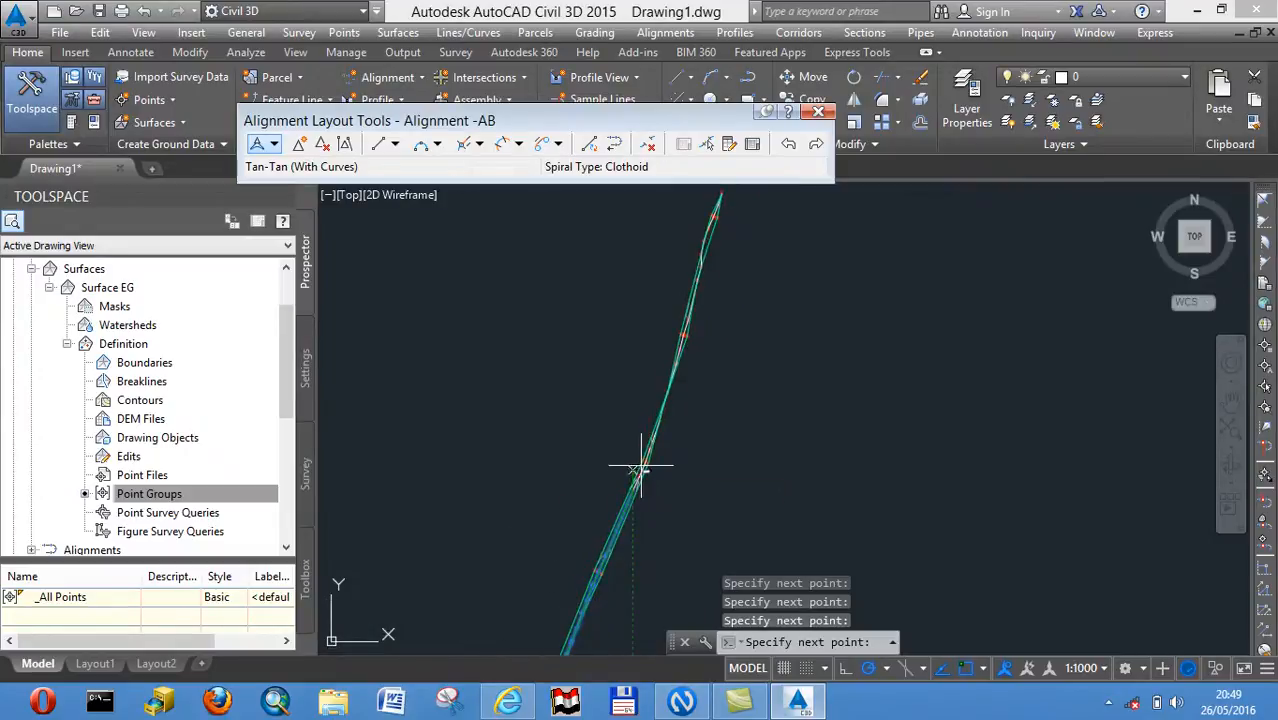
# Continue the alignment through the centre of the twelfth cluster and along the single survey points beyond it
pyautogui.scroll(3, 648, 460)
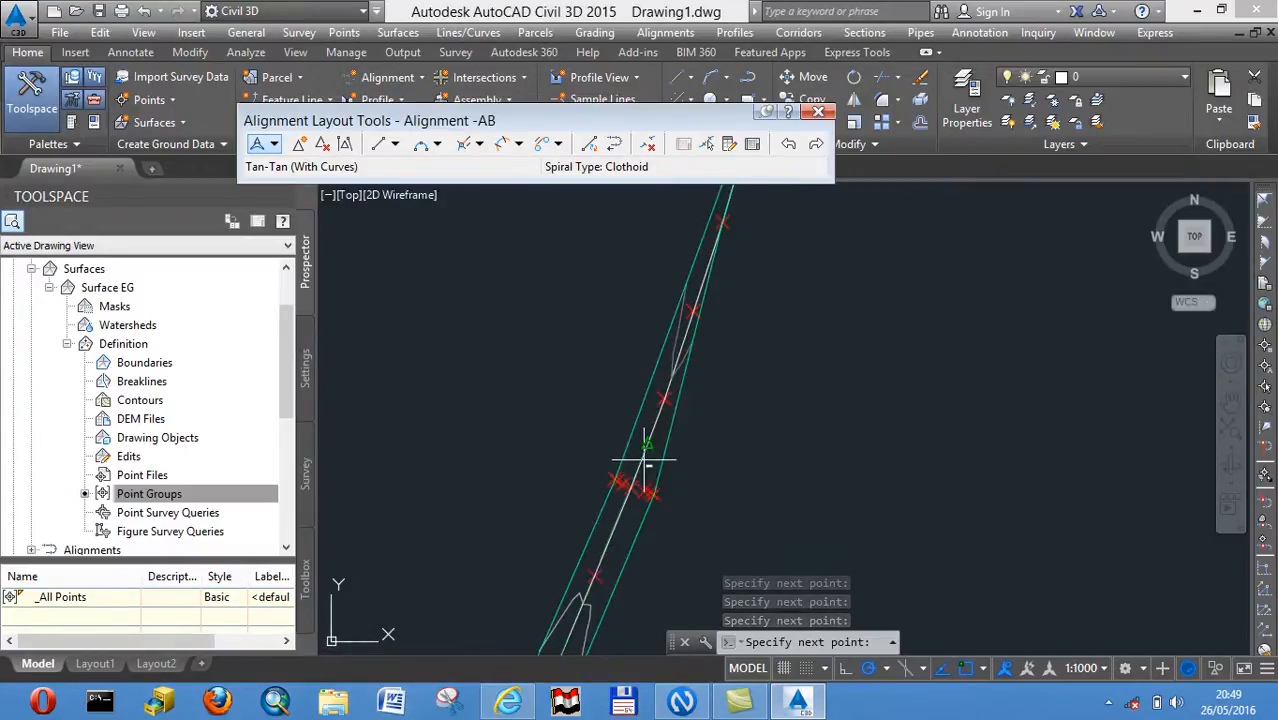
pyautogui.click(595, 575)
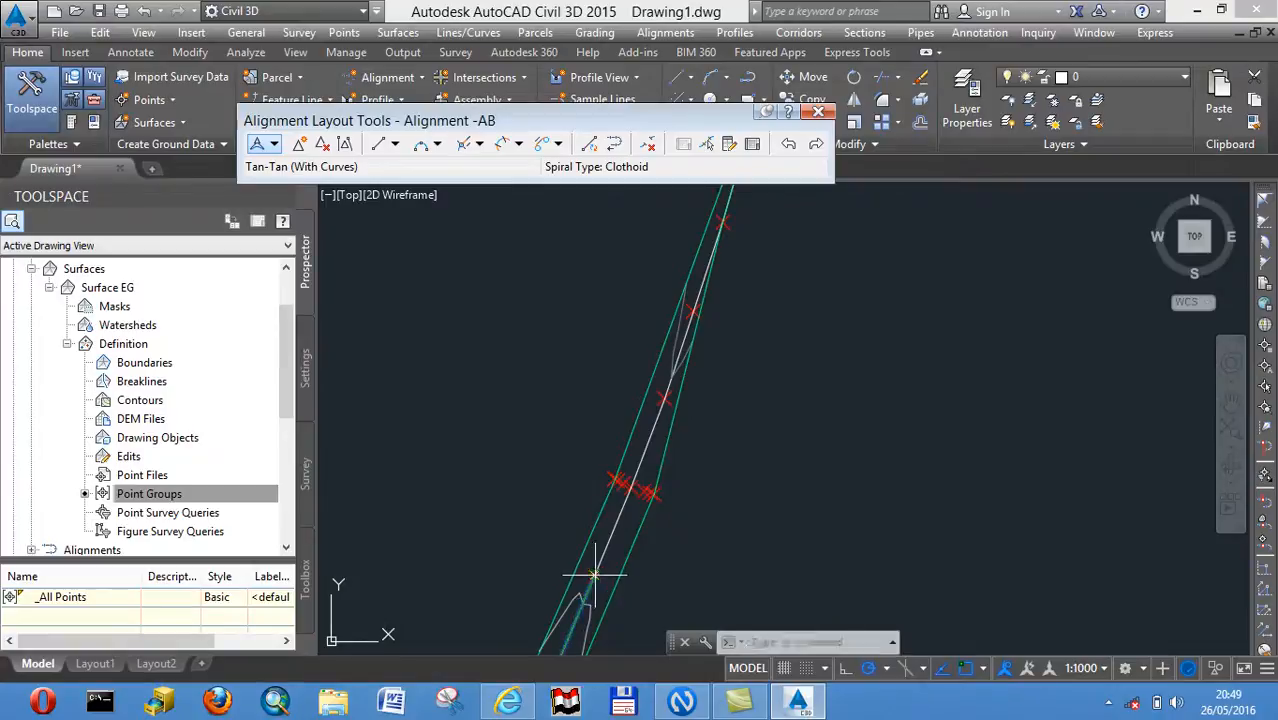
pyautogui.click(626, 488)
pyautogui.click(664, 398)
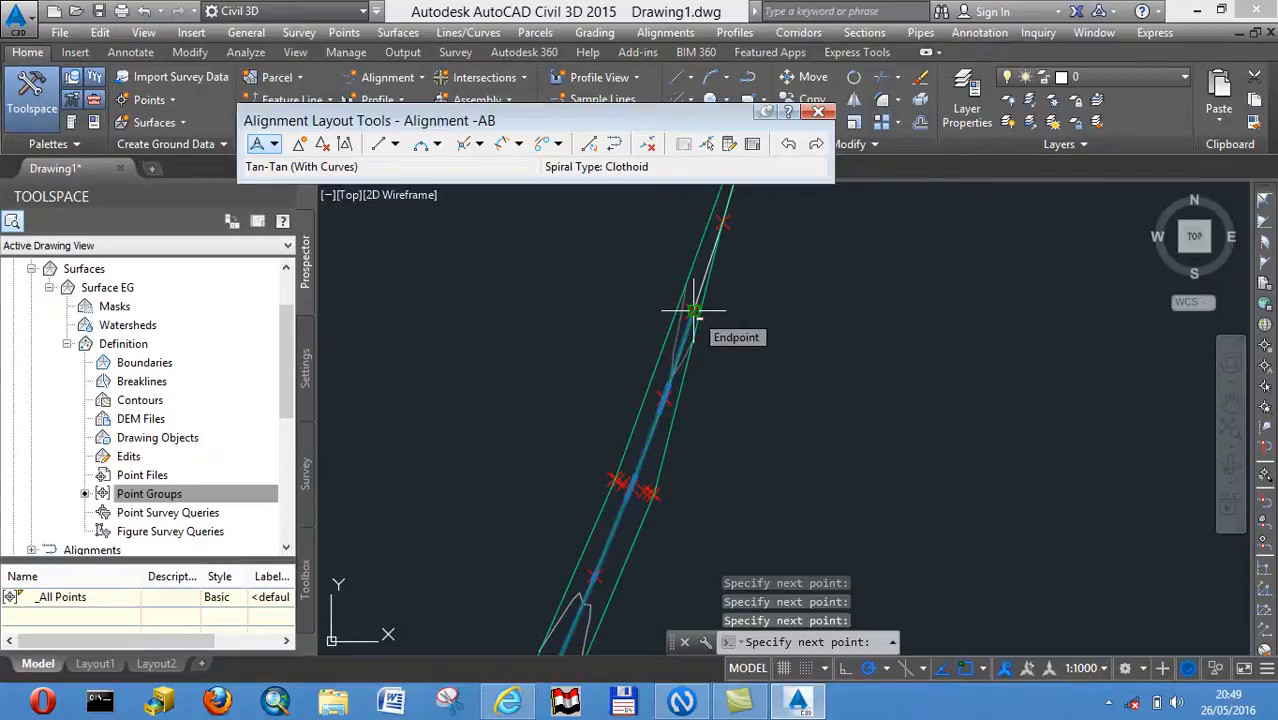
pyautogui.click(722, 222)
pyautogui.moveTo(722, 223); pyautogui.dragTo(665, 413, button='middle')
pyautogui.click(699, 317)
pyautogui.click(722, 222)
pyautogui.moveTo(725, 220); pyautogui.dragTo(605, 462, button='middle')
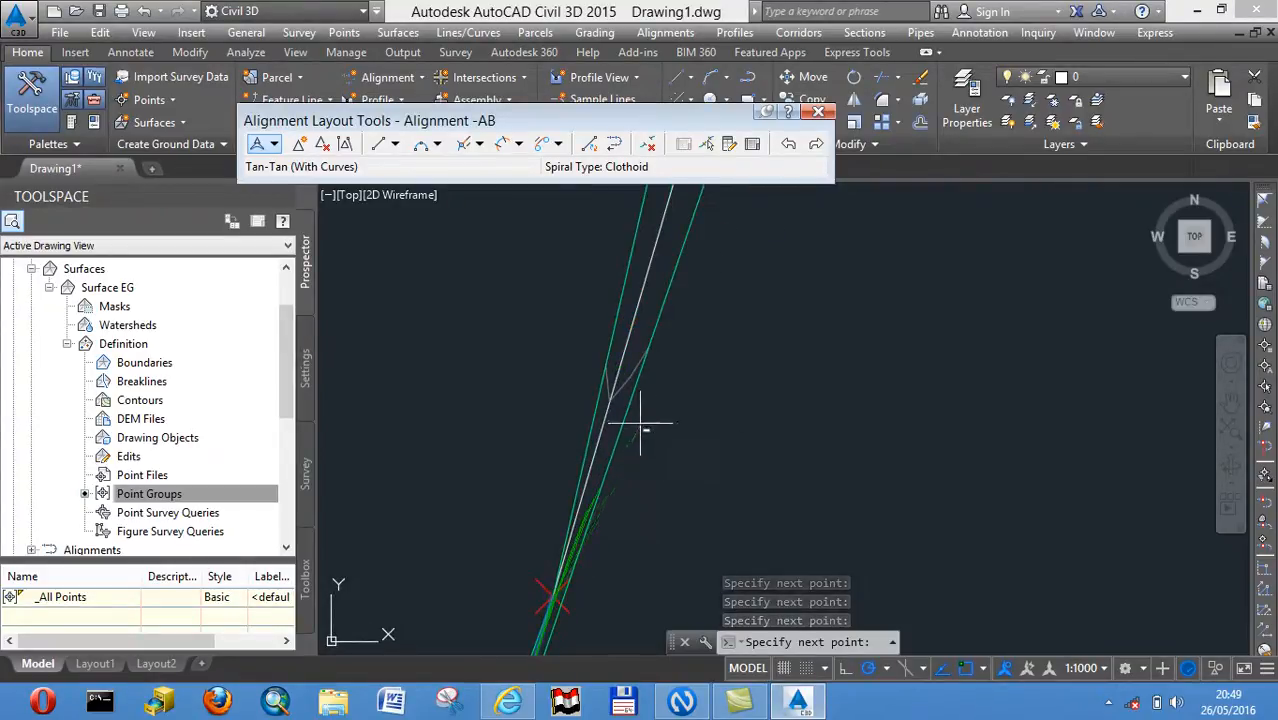
# Follow the next single survey points north-northeast and take the alignment to the centre of the thirteenth cluster
pyautogui.scroll(3, 641, 425)
pyautogui.scroll(-5, 609, 386)
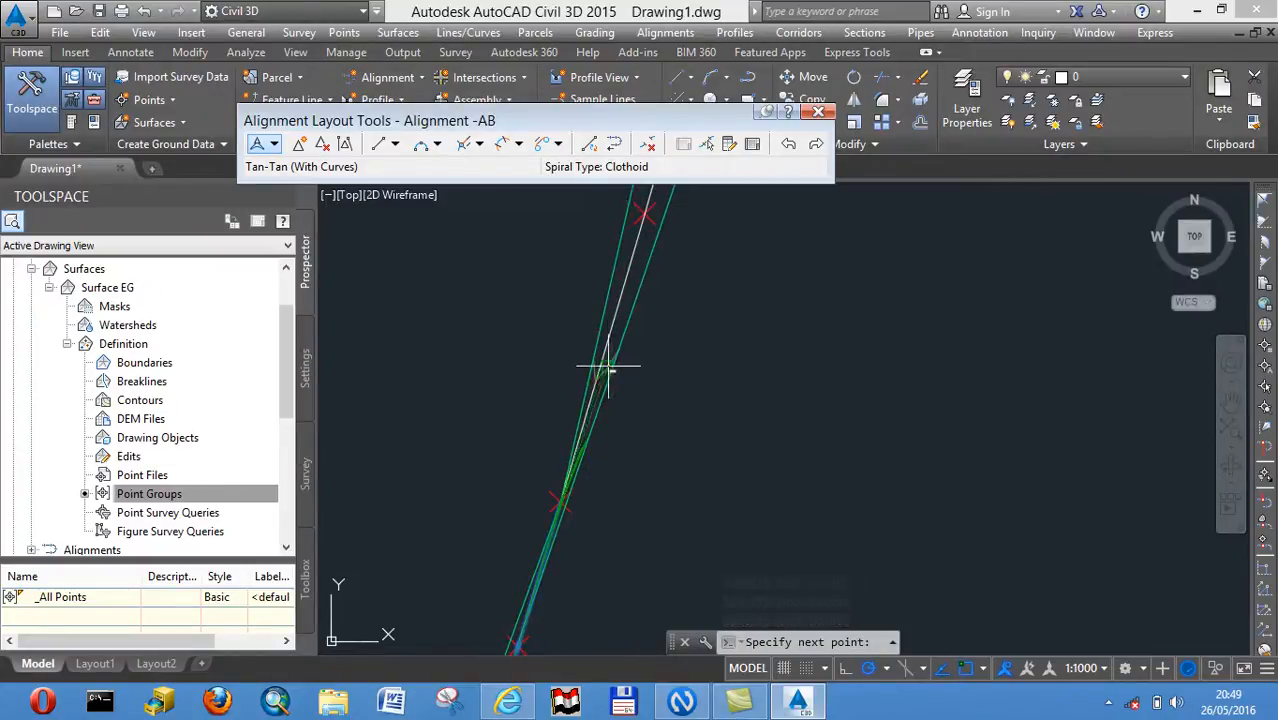
pyautogui.click(645, 214)
pyautogui.moveTo(645, 214); pyautogui.dragTo(578, 512, button='middle')
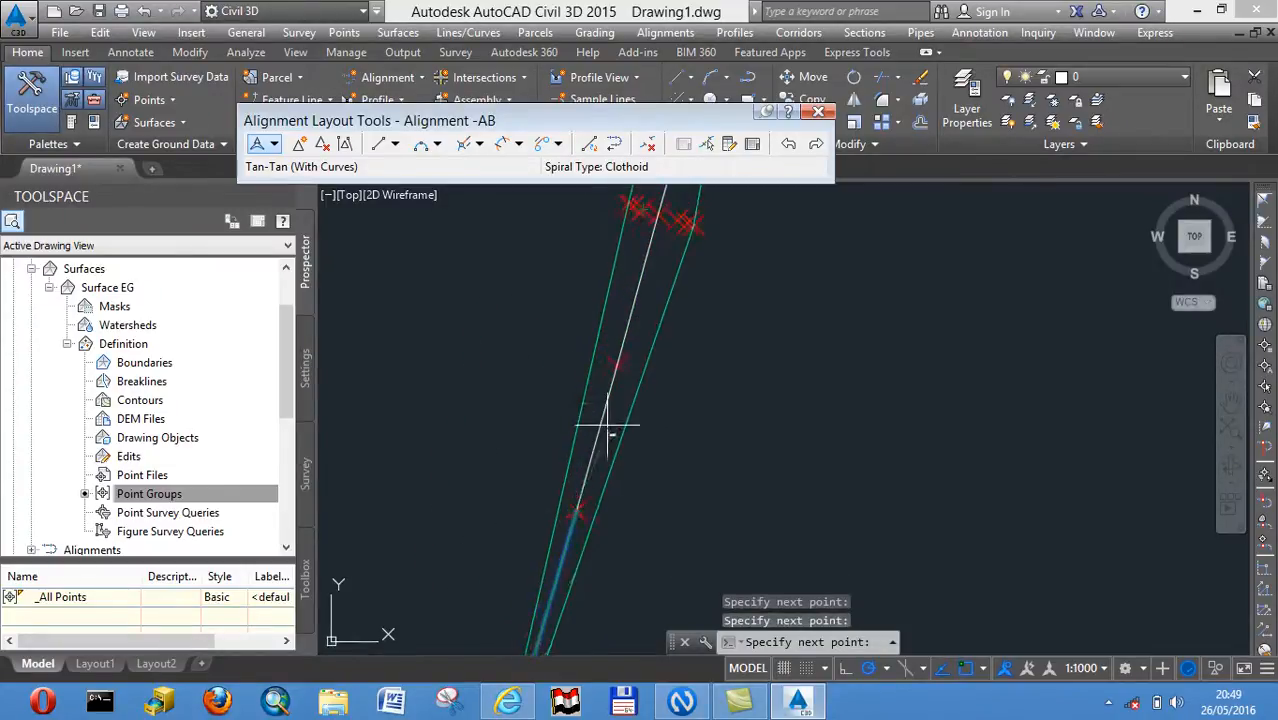
pyautogui.click(618, 366)
pyautogui.click(658, 214)
pyautogui.scroll(-6, 667, 222)
pyautogui.moveTo(666, 232); pyautogui.dragTo(559, 510, button='middle')
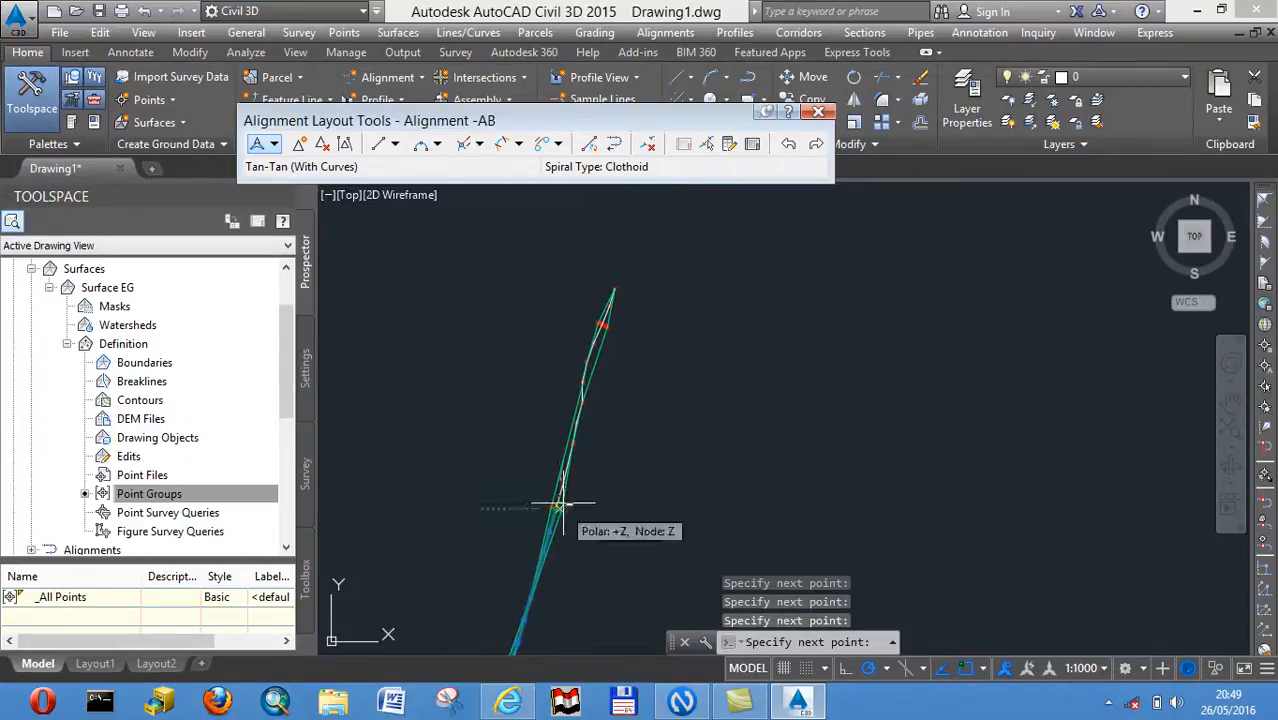
# Extend the alignment from the thirteenth cluster along the single survey points north of it
pyautogui.scroll(2, 566, 490)
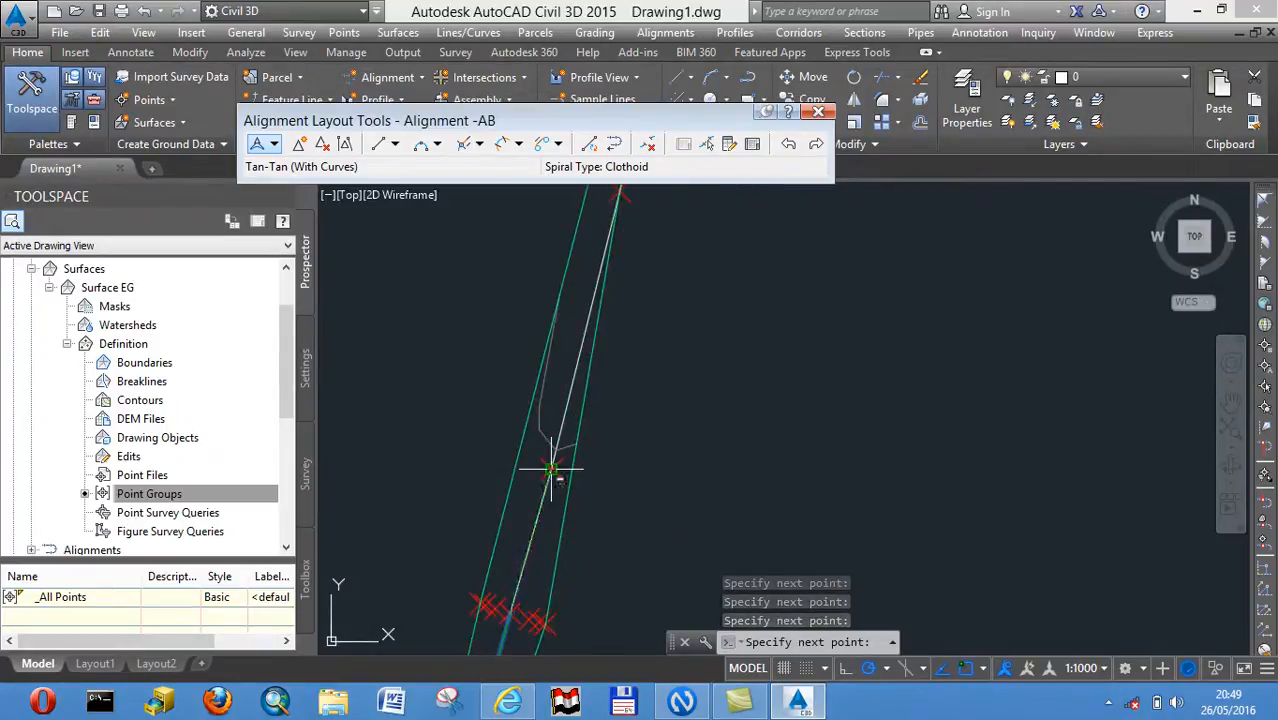
pyautogui.moveTo(608, 341); pyautogui.dragTo(571, 508, button='middle')
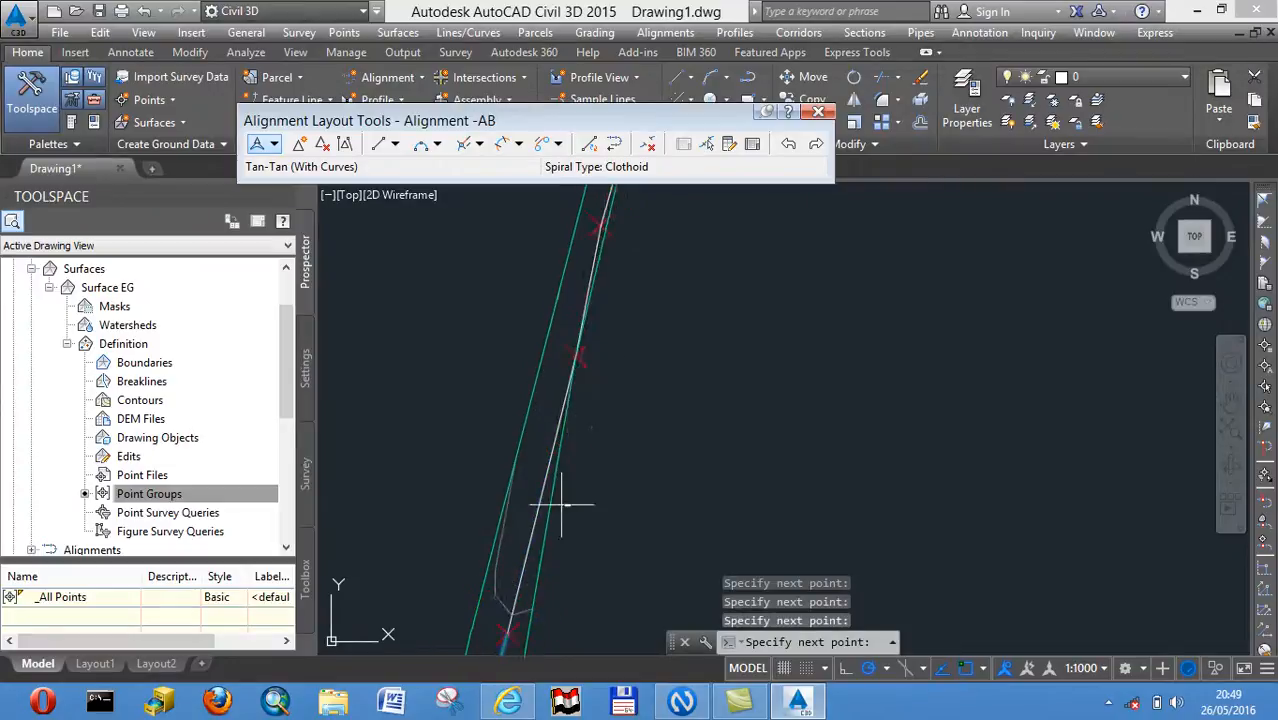
pyautogui.click(573, 360)
pyautogui.click(601, 226)
pyautogui.scroll(-5, 601, 226)
pyautogui.moveTo(602, 226); pyautogui.dragTo(555, 473, button='middle')
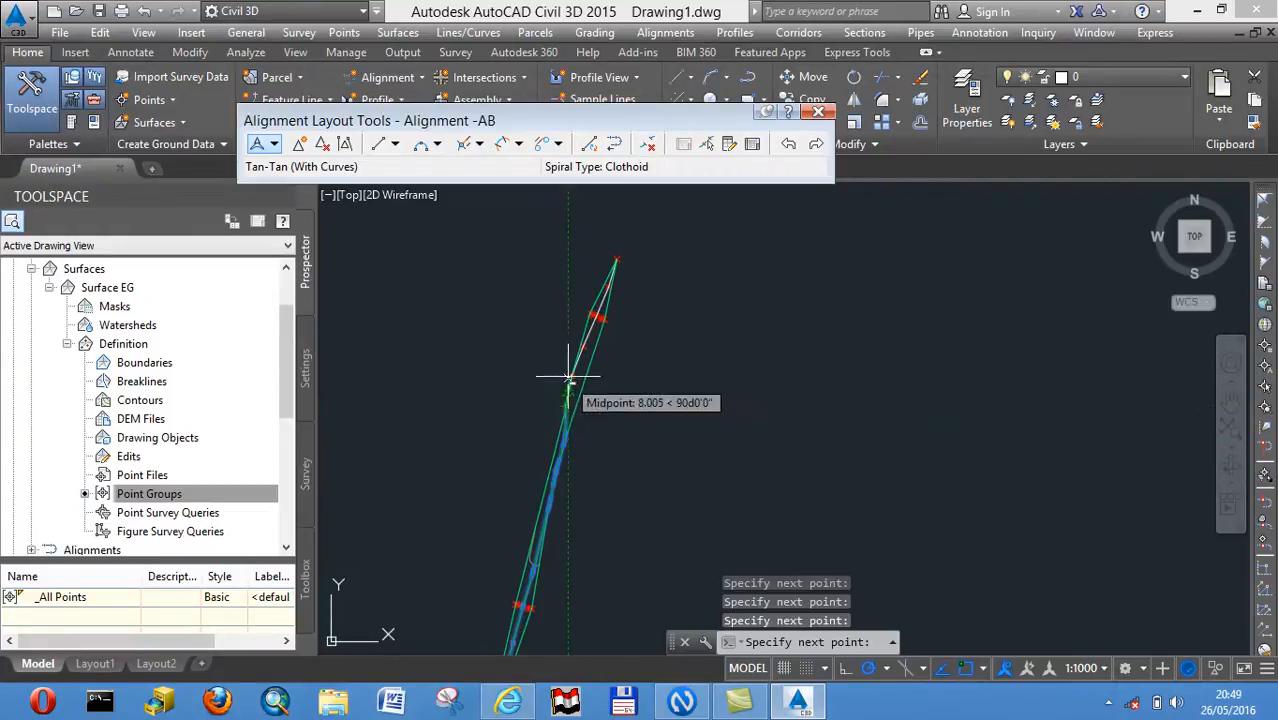
# Run the alignment through the centre of the last cluster to the northernmost survey point and finish the layout
pyautogui.scroll(1, 582, 347)
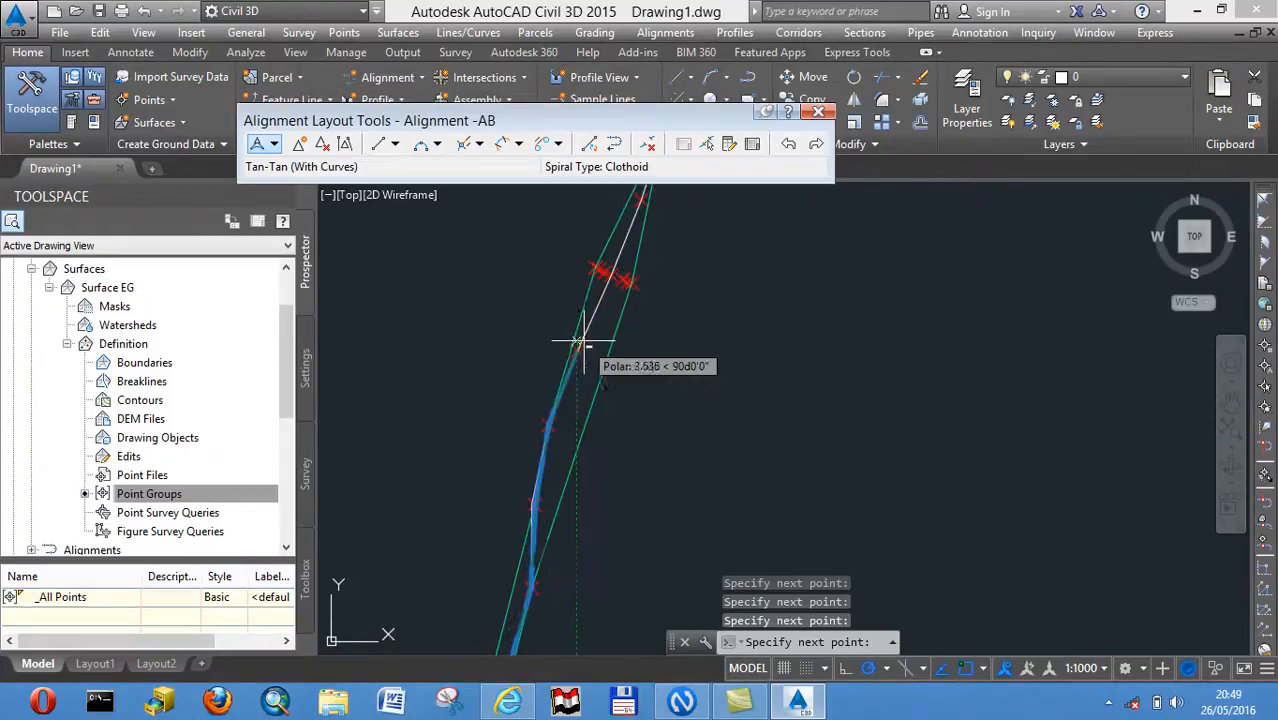
pyautogui.moveTo(608, 277); pyautogui.dragTo(524, 482, button='middle')
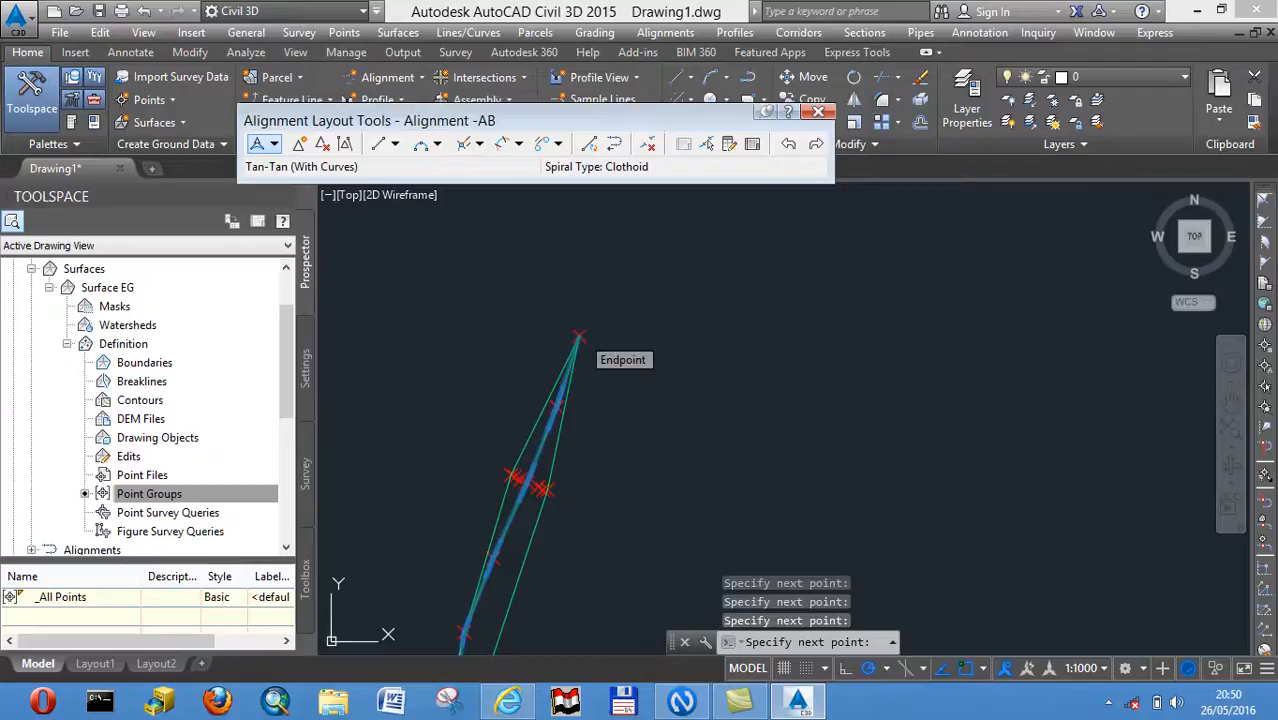
pyautogui.click(578, 336)
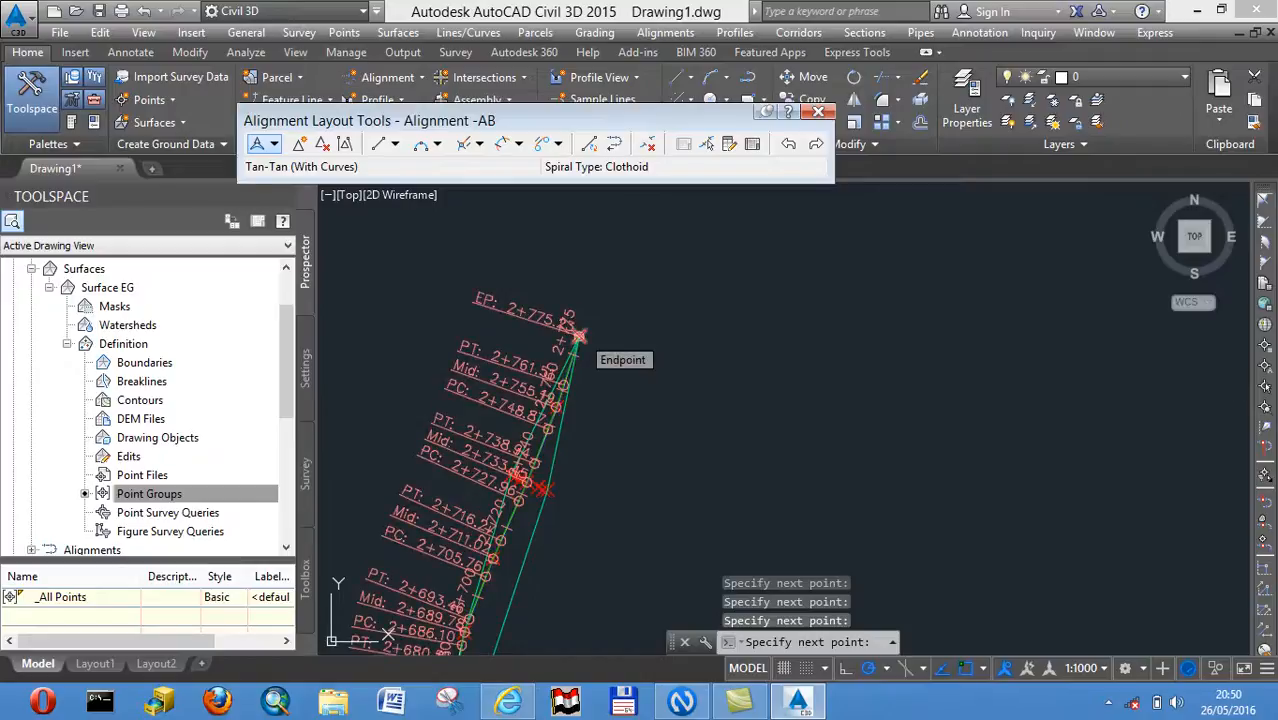
pyautogui.press('Return')
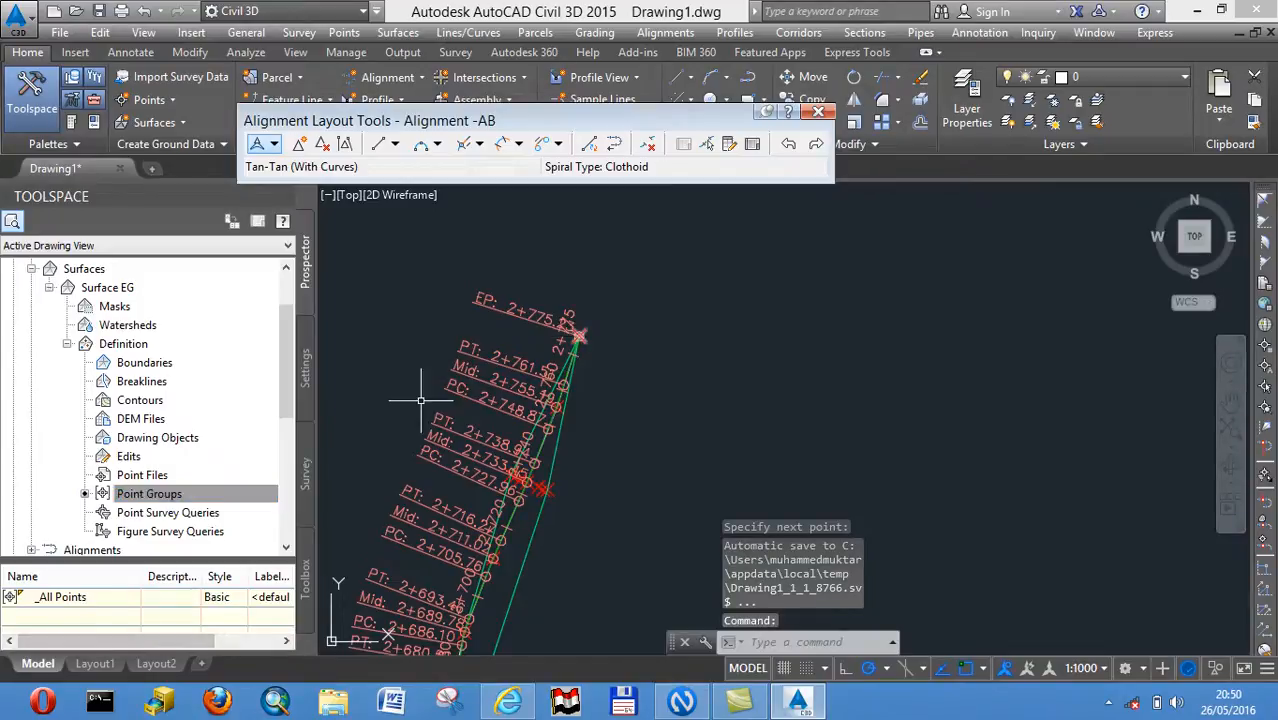
# Examine the labelled alignment along the whole route against the existing-ground surface
pyautogui.scroll(-2, 452, 398)
pyautogui.scroll(-3, 452, 398)
pyautogui.moveTo(465, 420); pyautogui.dragTo(690, 297, button='middle')
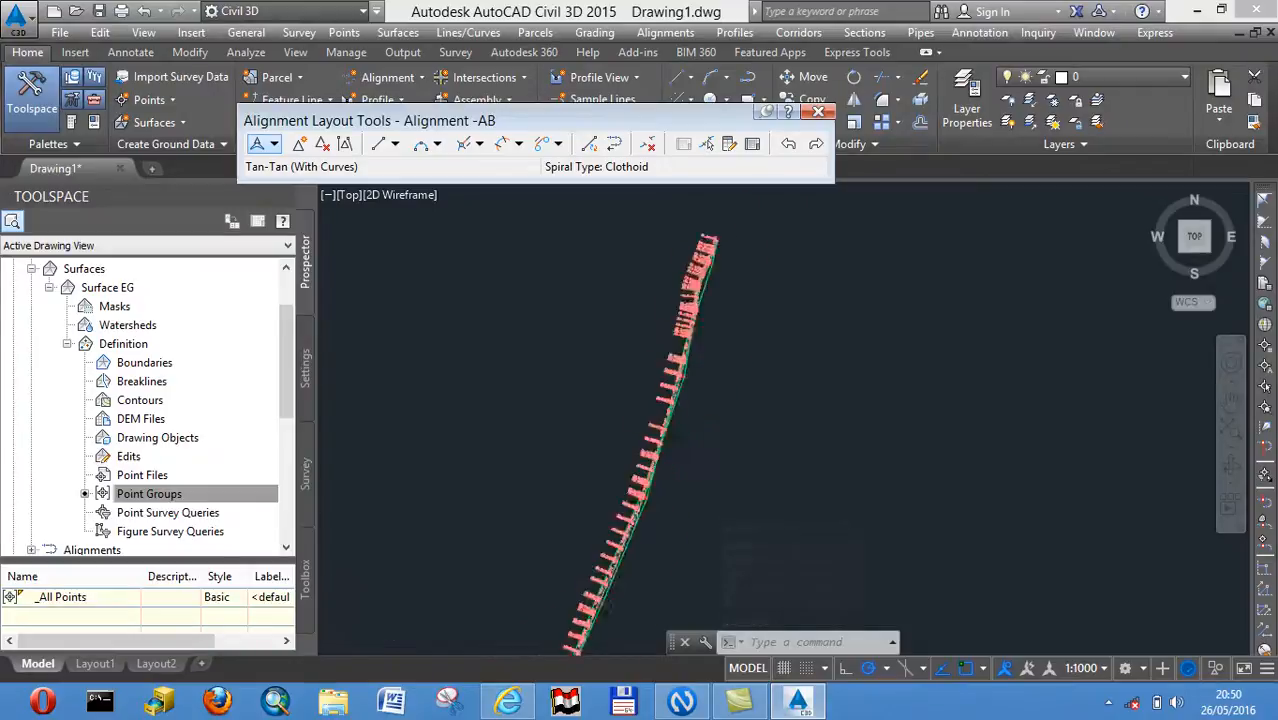
pyautogui.scroll(4, 665, 380)
pyautogui.scroll(-5, 645, 391)
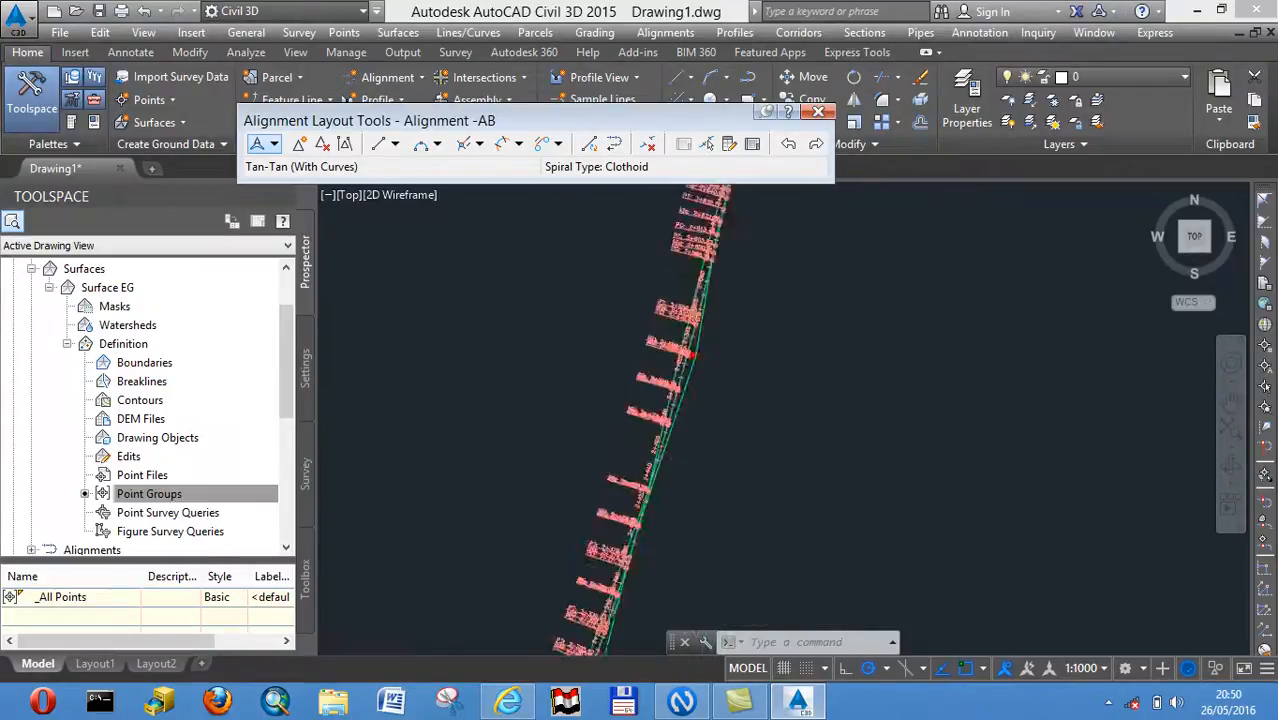
pyautogui.scroll(3, 599, 414)
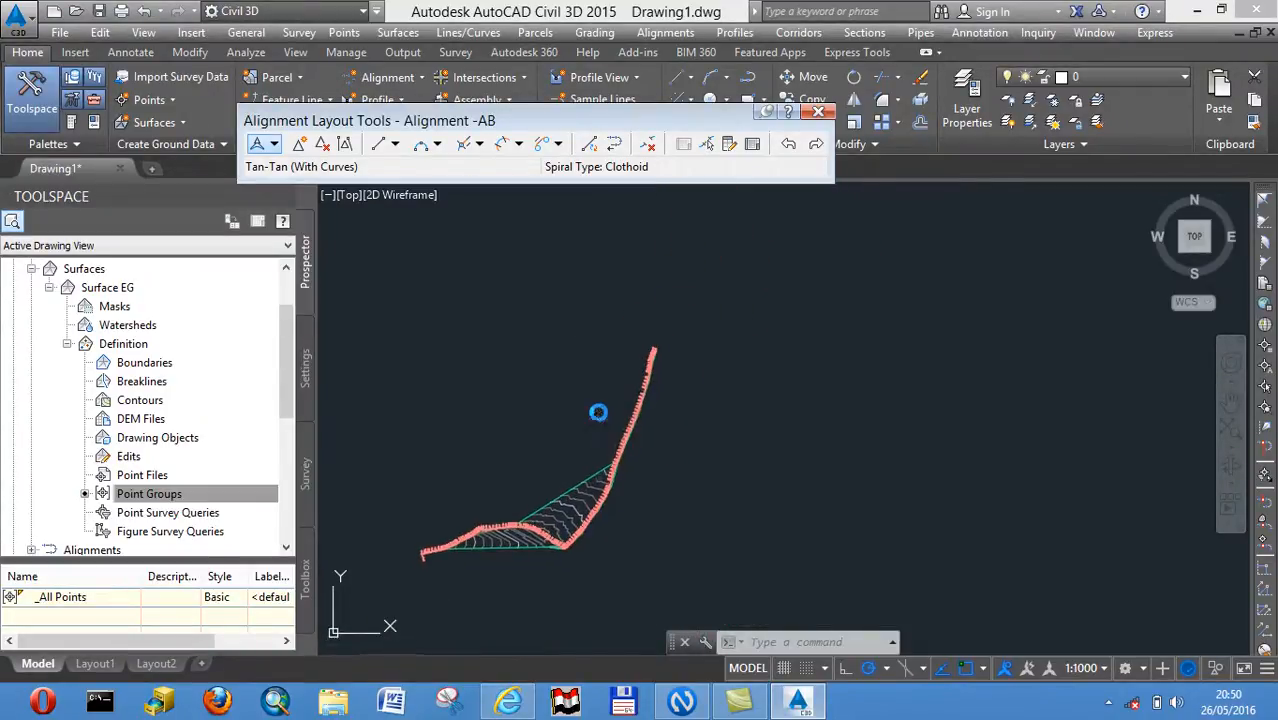
pyautogui.moveTo(596, 359); pyautogui.dragTo(642, 332, button='middle')
pyautogui.scroll(2, 642, 332)
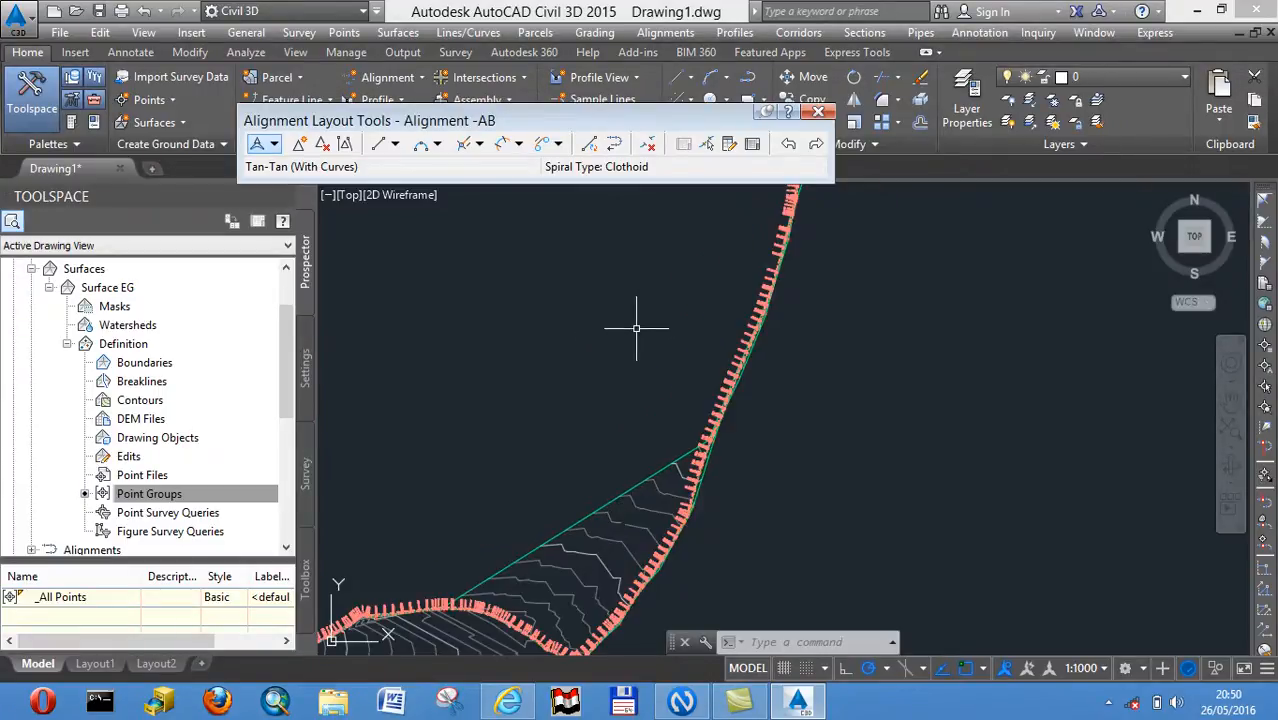
pyautogui.scroll(-3, 665, 348)
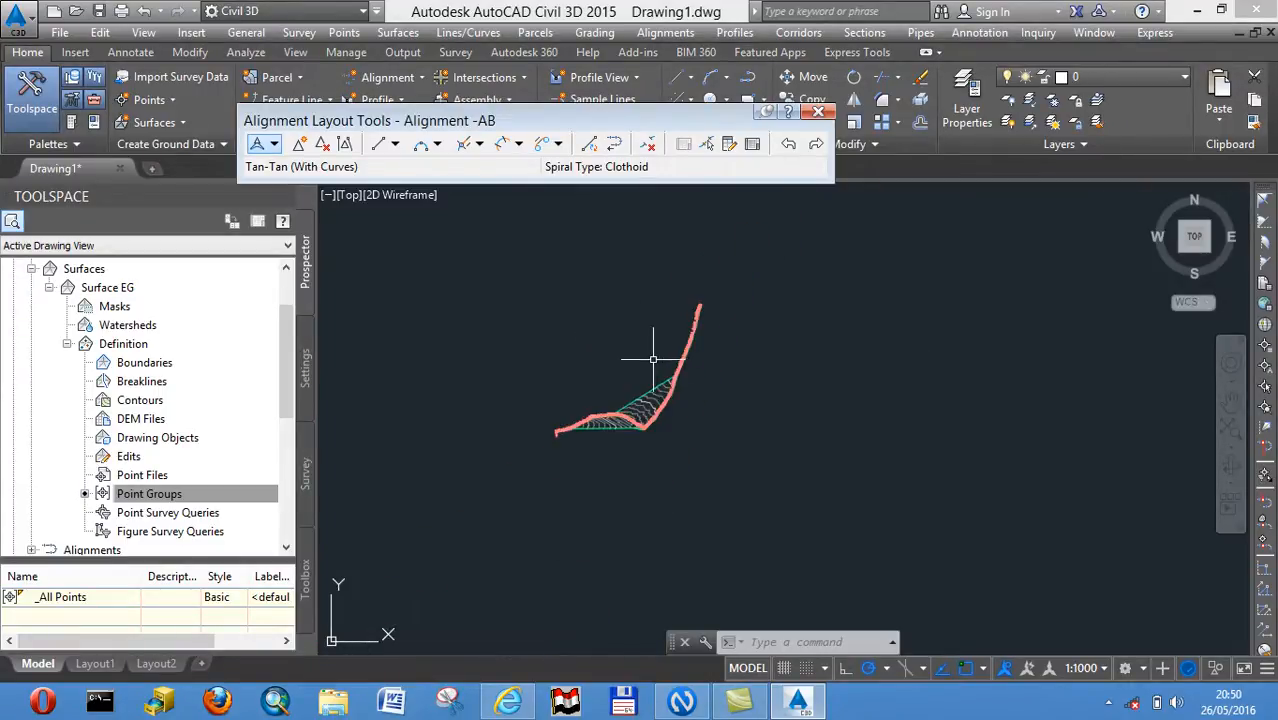
# Close the alignment layout tools and sample Surface EG along Alignment -AB for a surface profile, adding it twice to the profile list
pyautogui.click(818, 113)
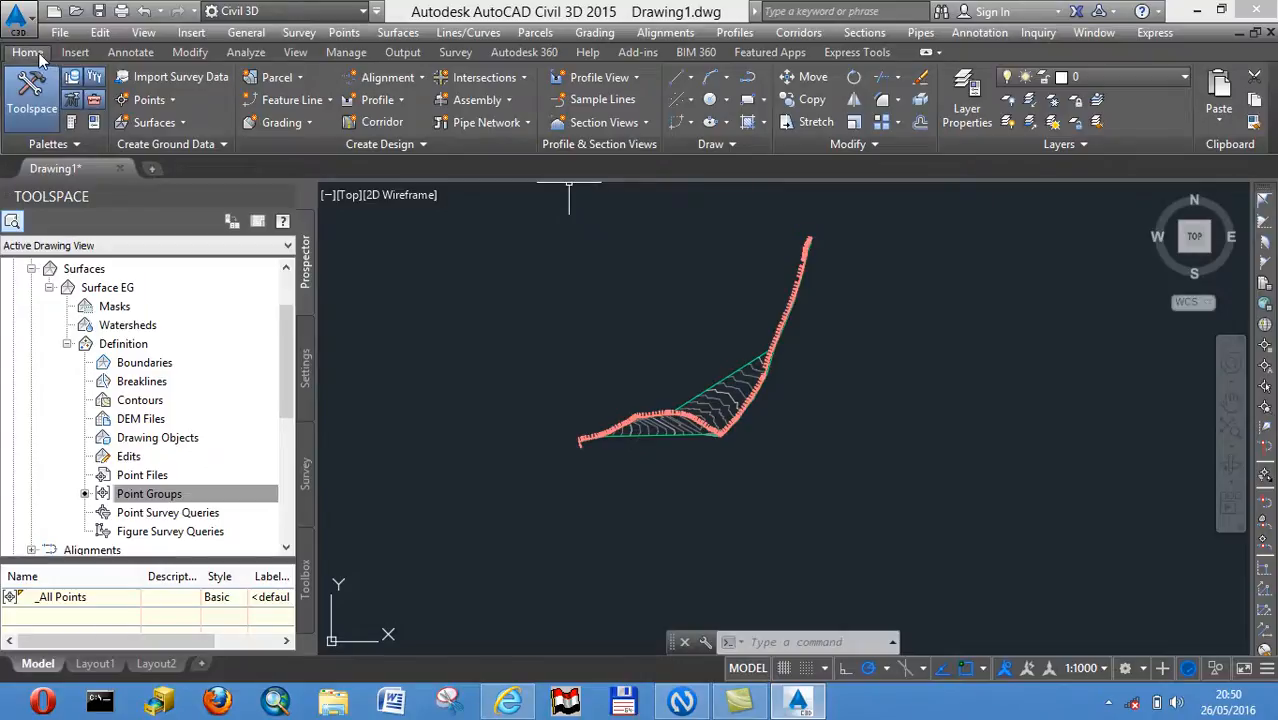
pyautogui.click(403, 99)
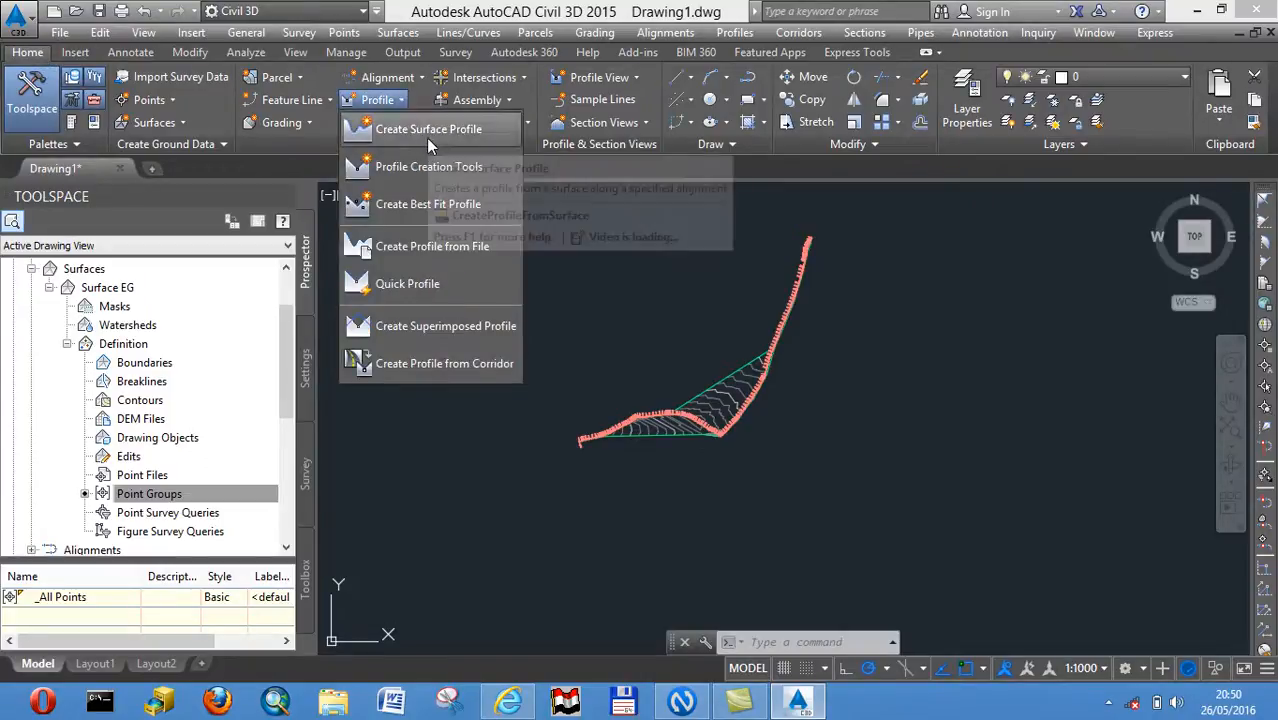
pyautogui.click(426, 135)
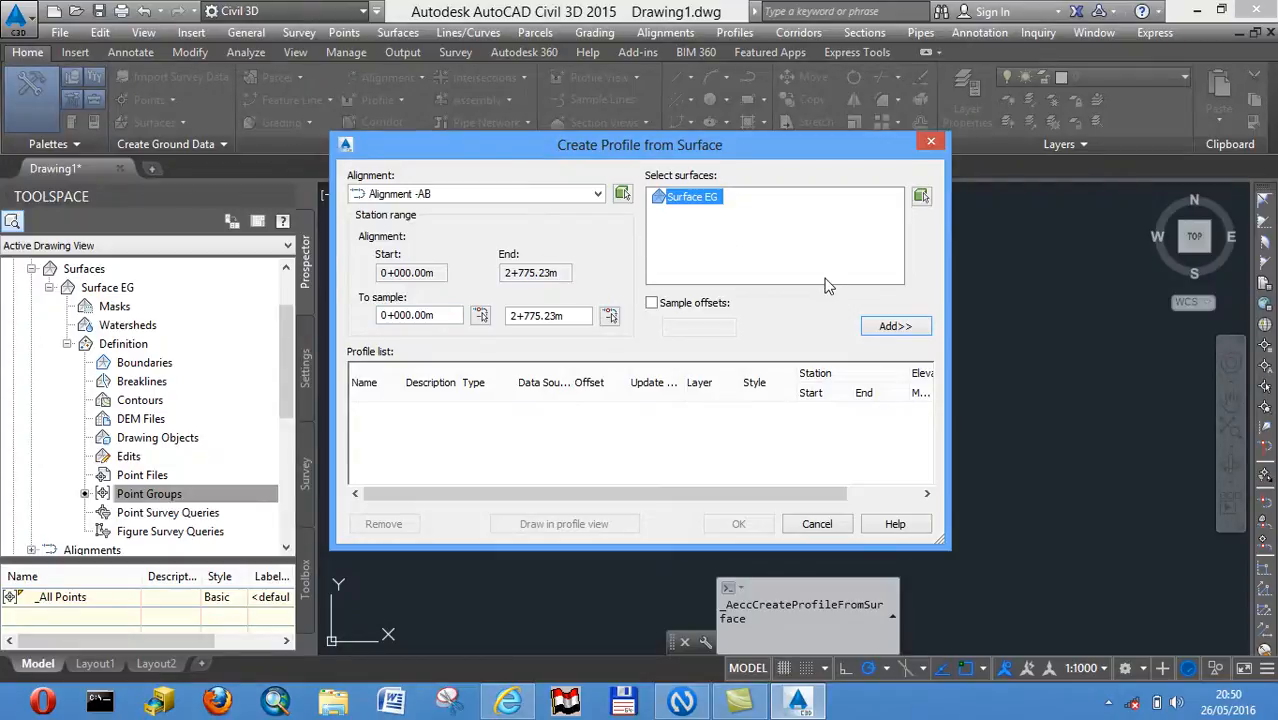
pyautogui.doubleClick(893, 327)
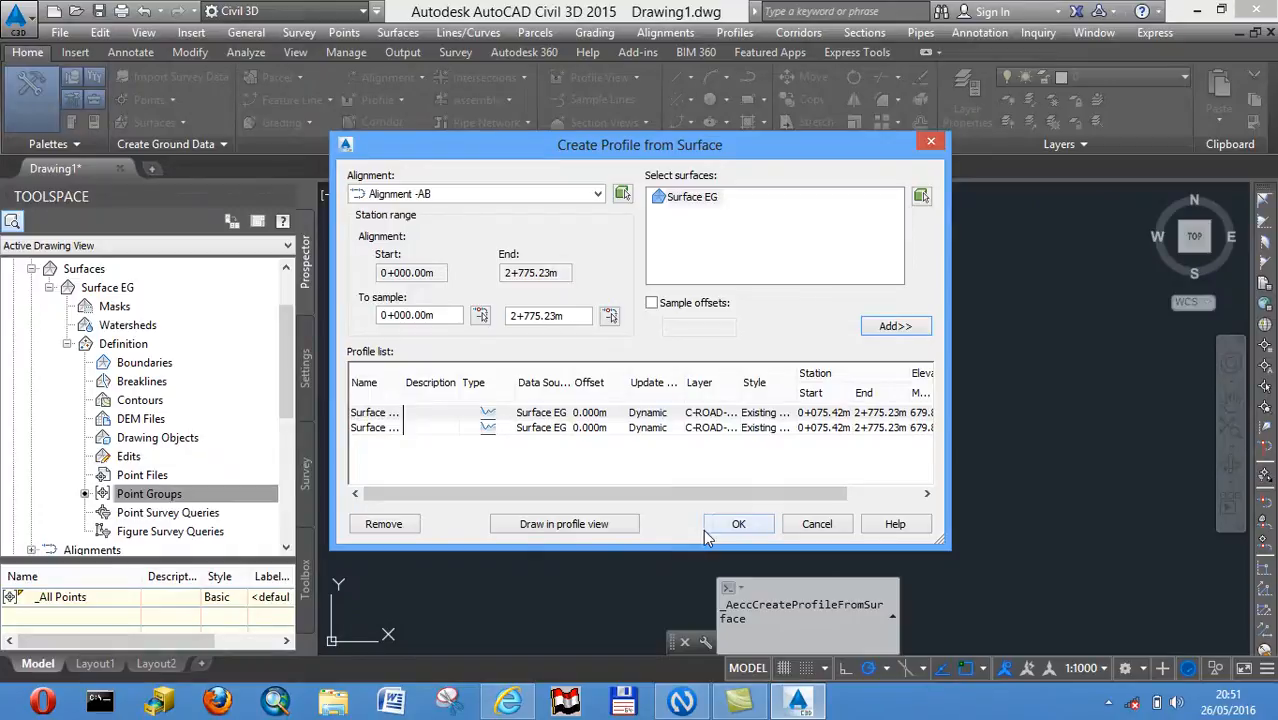
# Draw the sampled profiles in a profile view of Alignment -AB with the default settings, placed southeast of the route
pyautogui.click(578, 524)
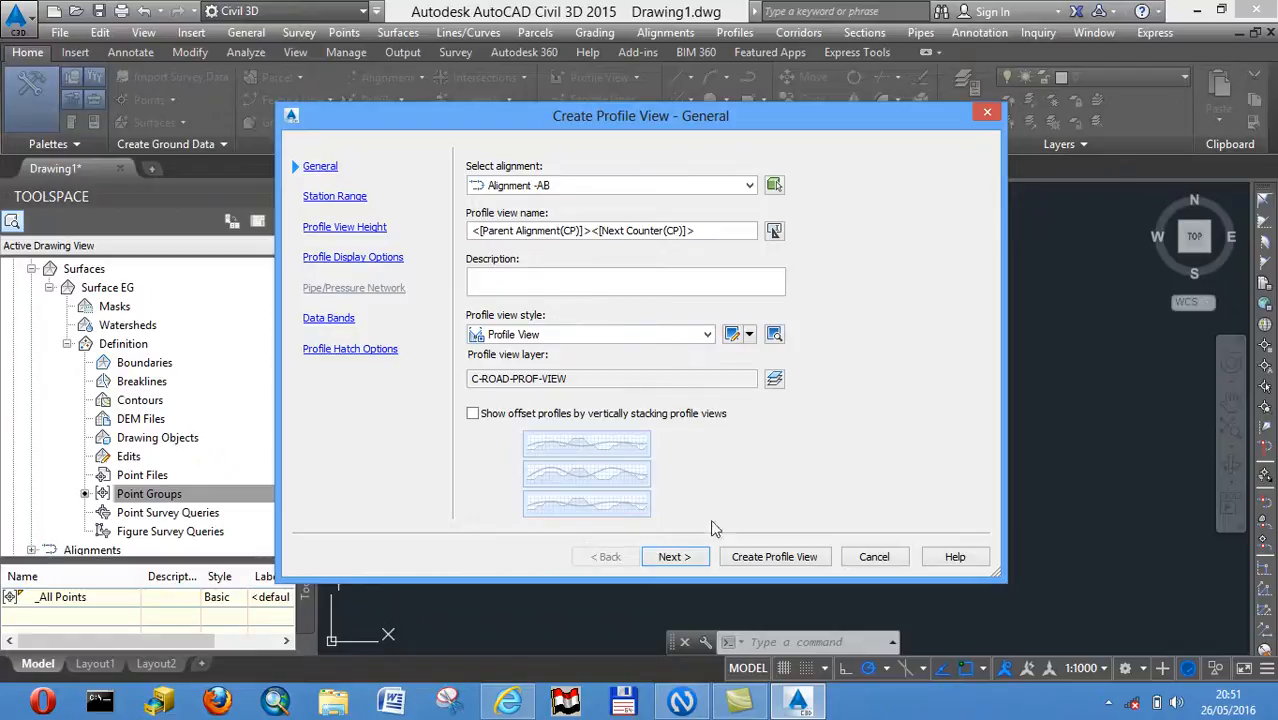
pyautogui.click(677, 558)
pyautogui.click(678, 559)
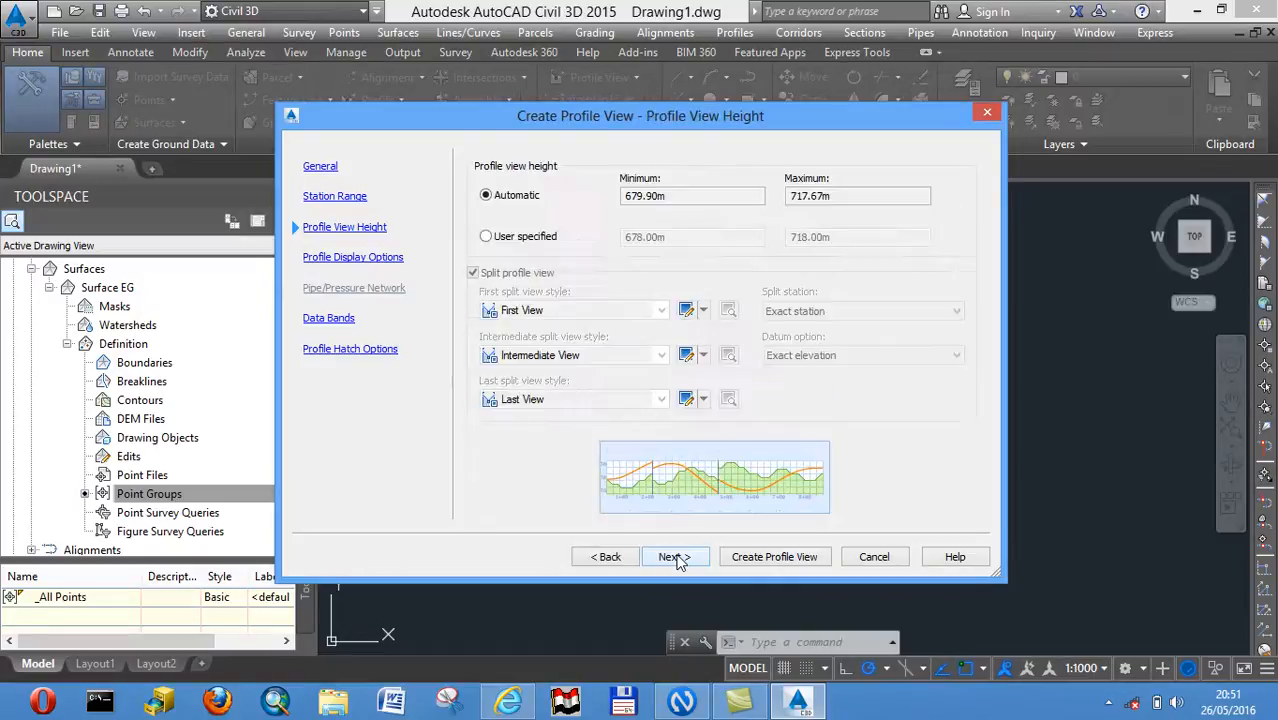
pyautogui.click(677, 558)
pyautogui.click(677, 558)
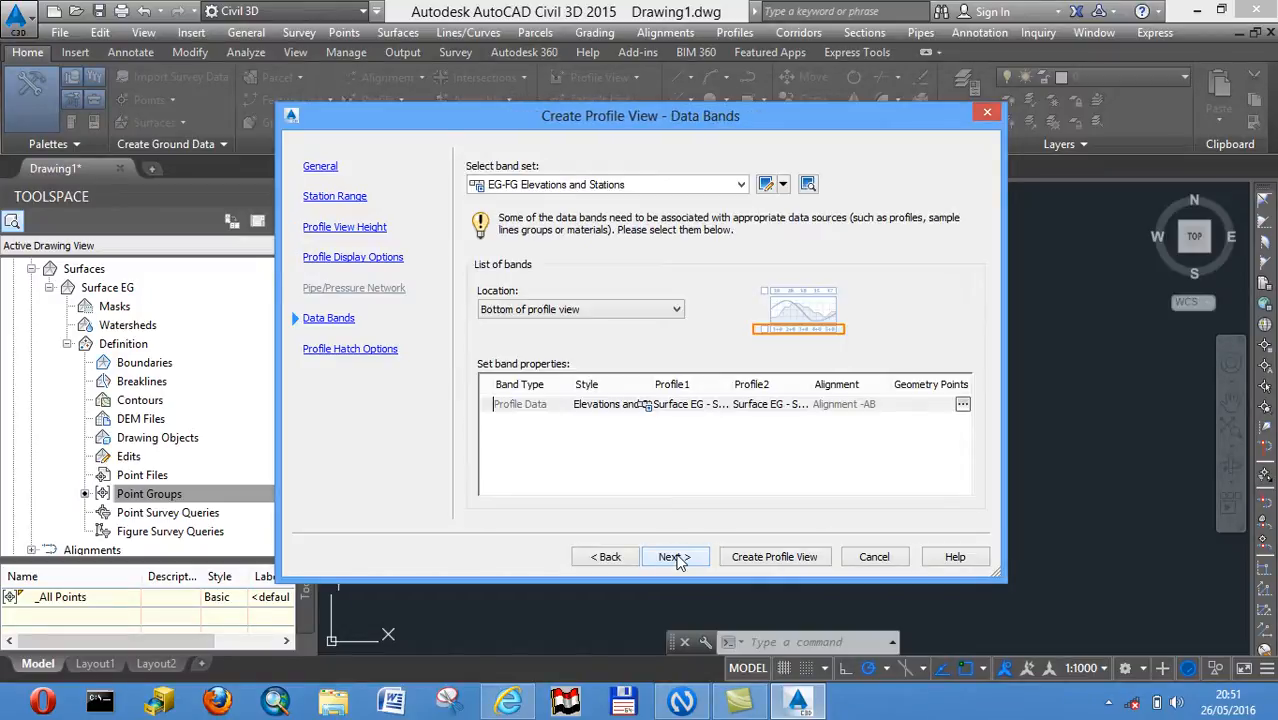
pyautogui.click(677, 558)
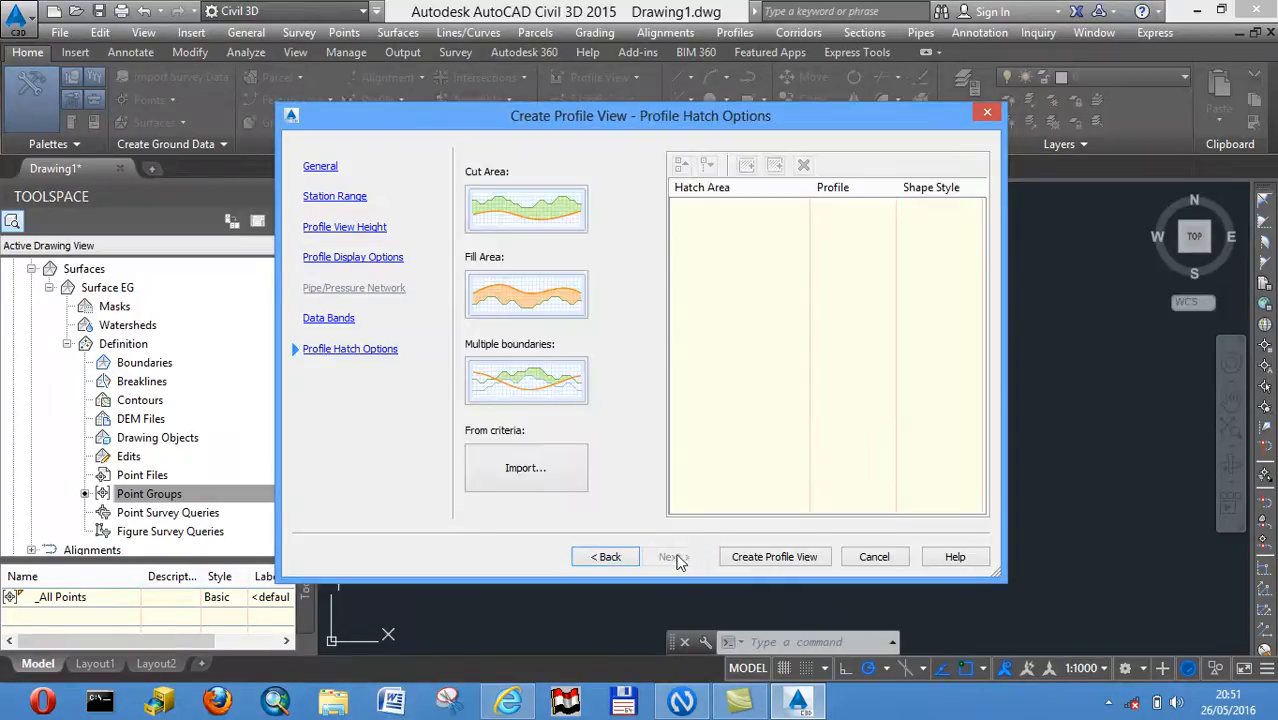
pyautogui.click(776, 557)
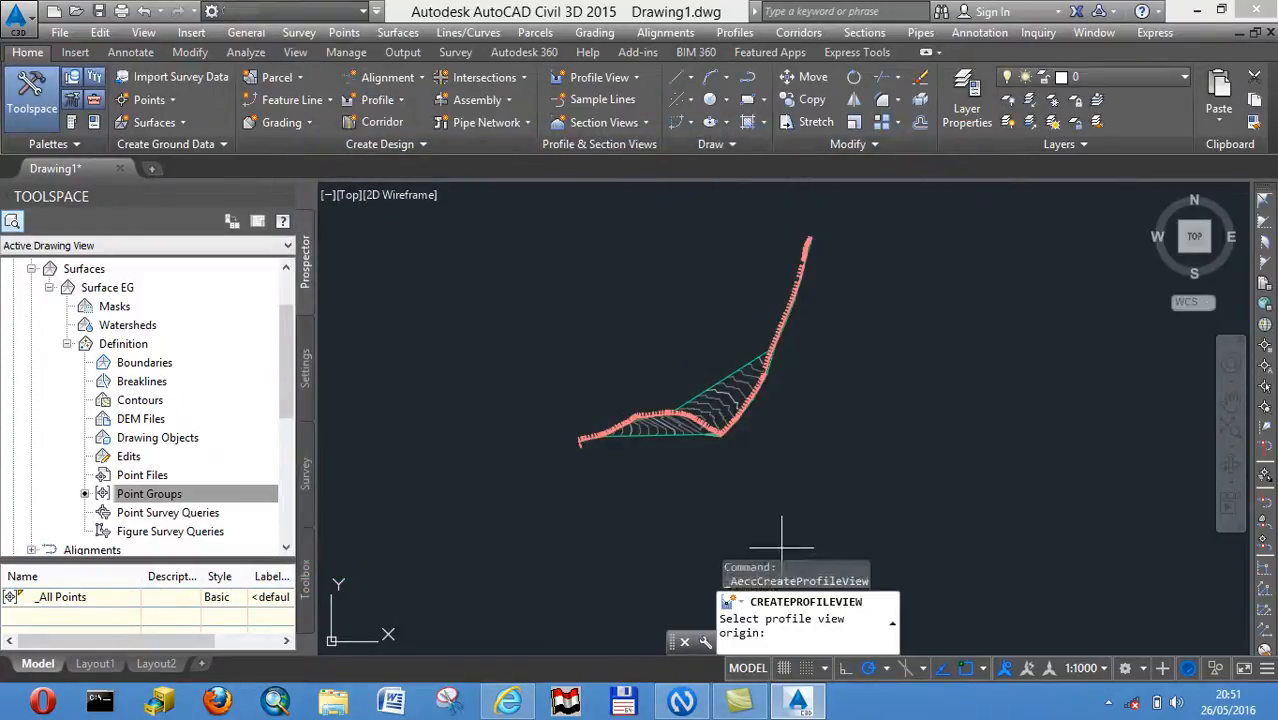
pyautogui.moveTo(760, 451)
pyautogui.mouseDown(button='middle')
pyautogui.moveTo(715, 422)
pyautogui.moveTo(659, 417)
pyautogui.mouseUp(button='middle')
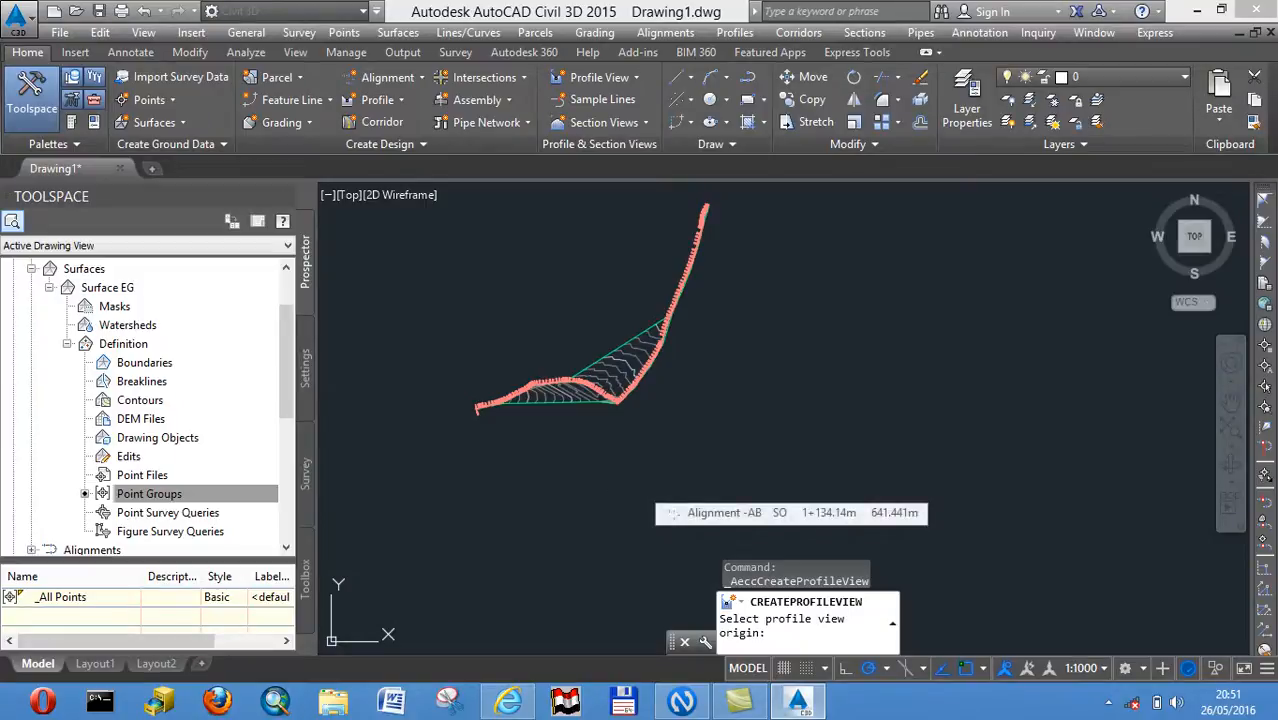
pyautogui.click(641, 490)
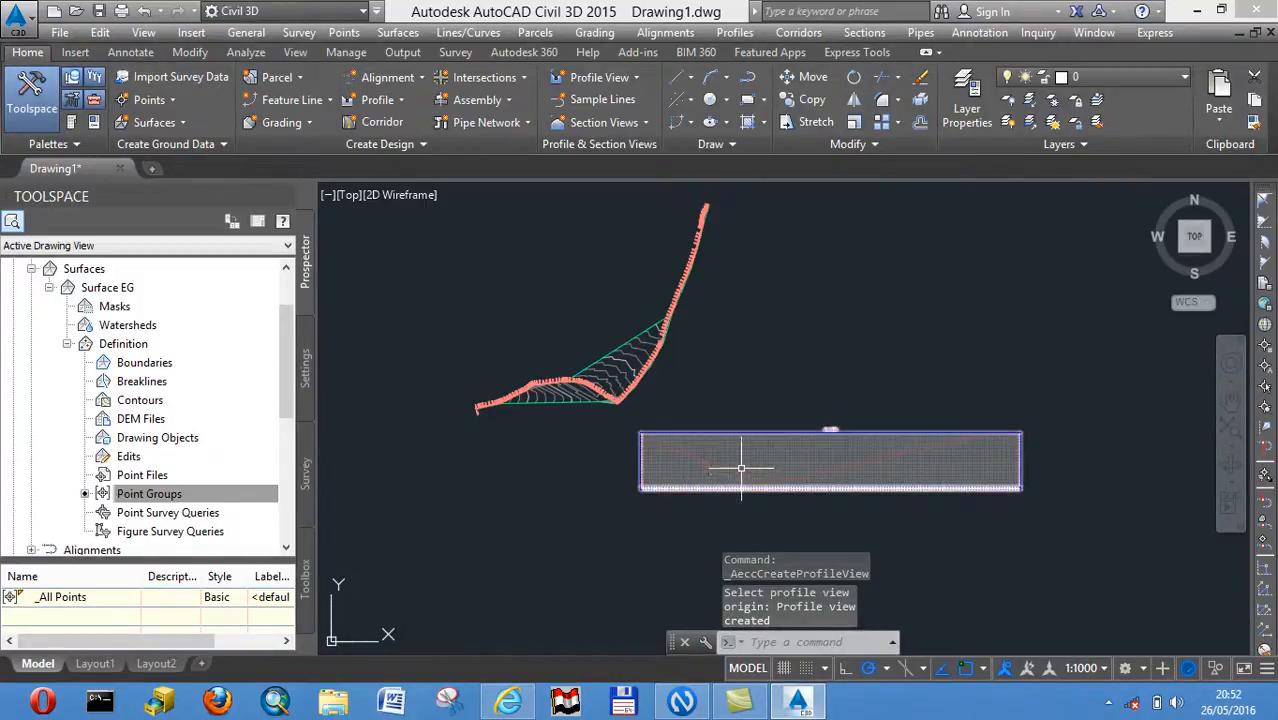
# Examine the existing-ground line in the profile view and the elevations and stations in its bottom data band
pyautogui.scroll(4, 741, 419)
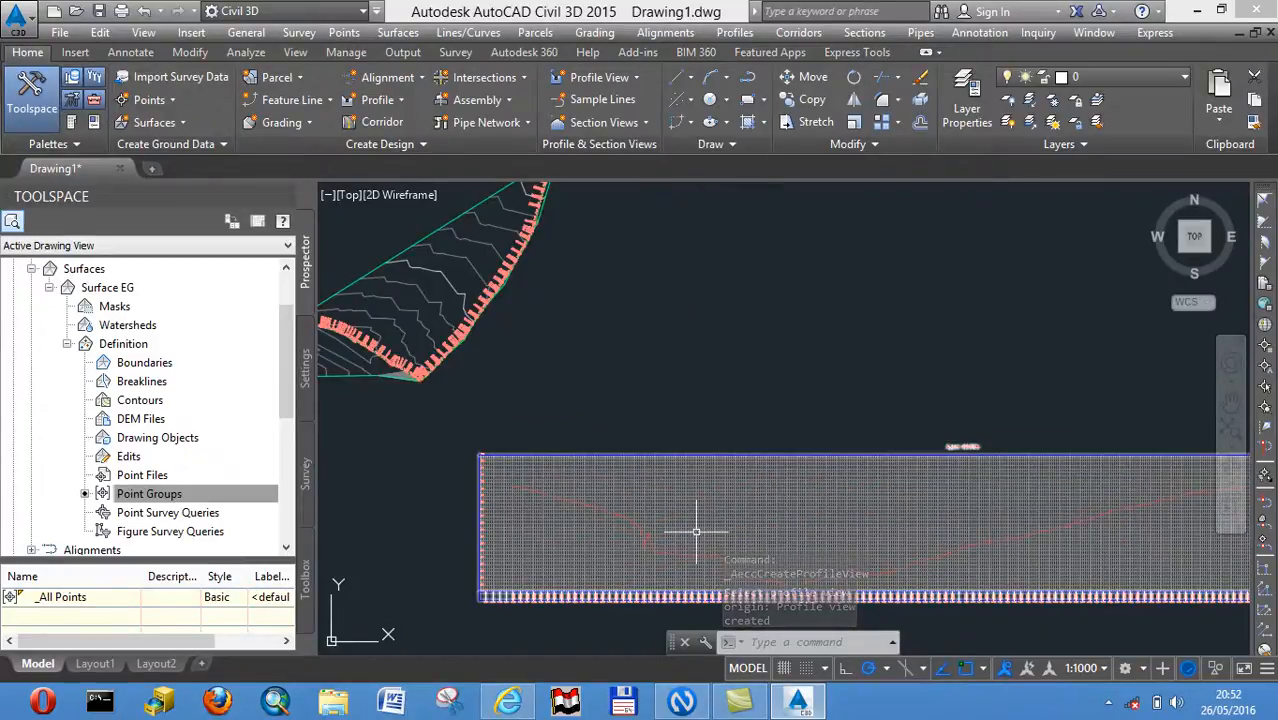
pyautogui.scroll(4, 608, 514)
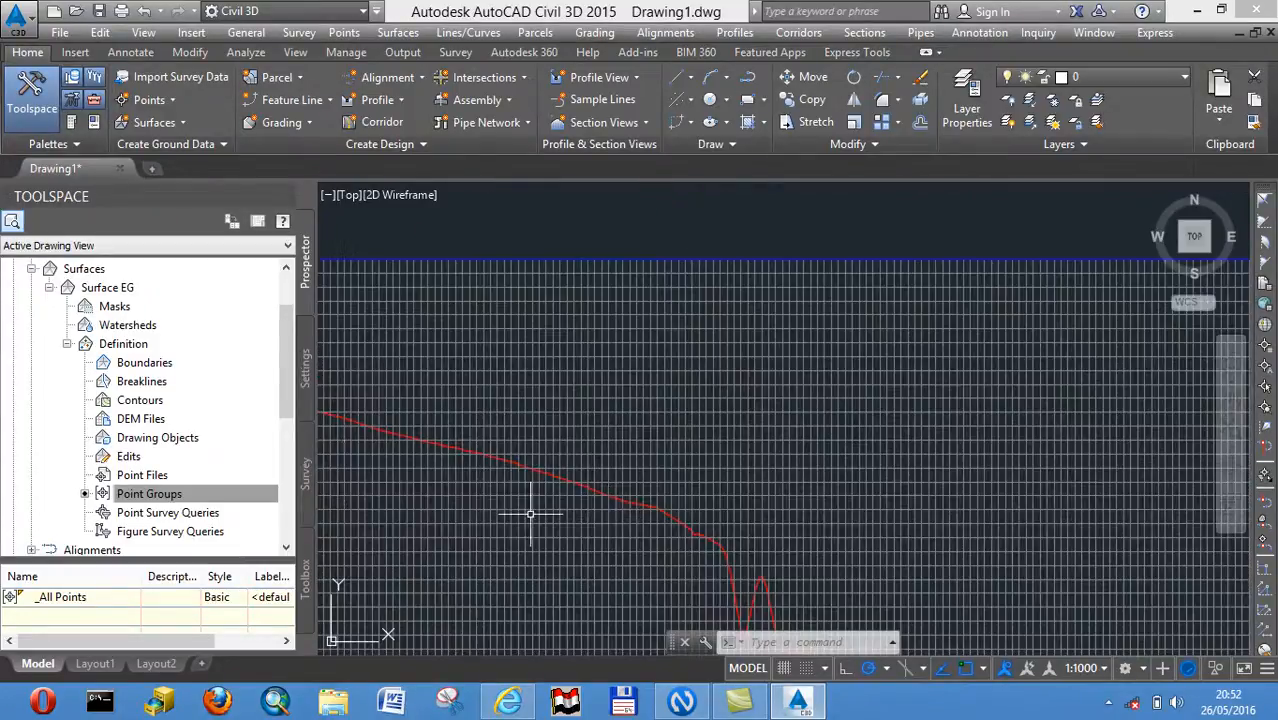
pyautogui.scroll(-5, 773, 510)
pyautogui.scroll(-2, 760, 500)
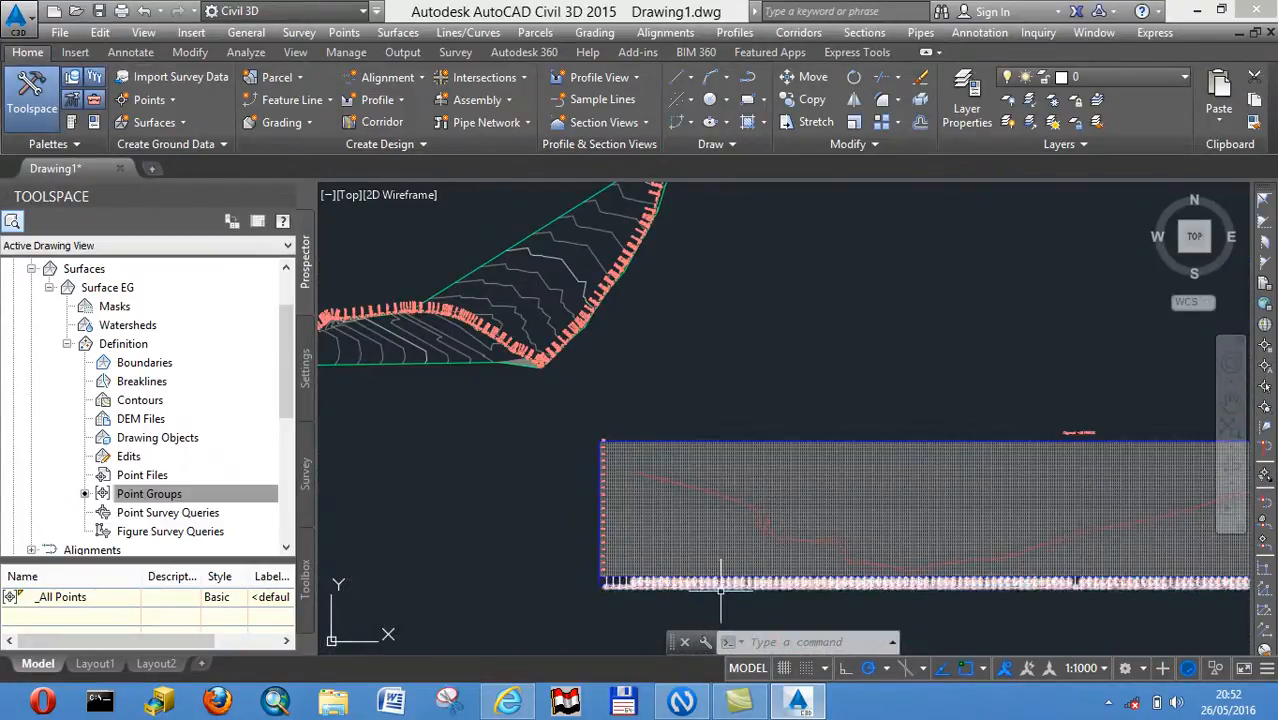
pyautogui.scroll(8, 713, 585)
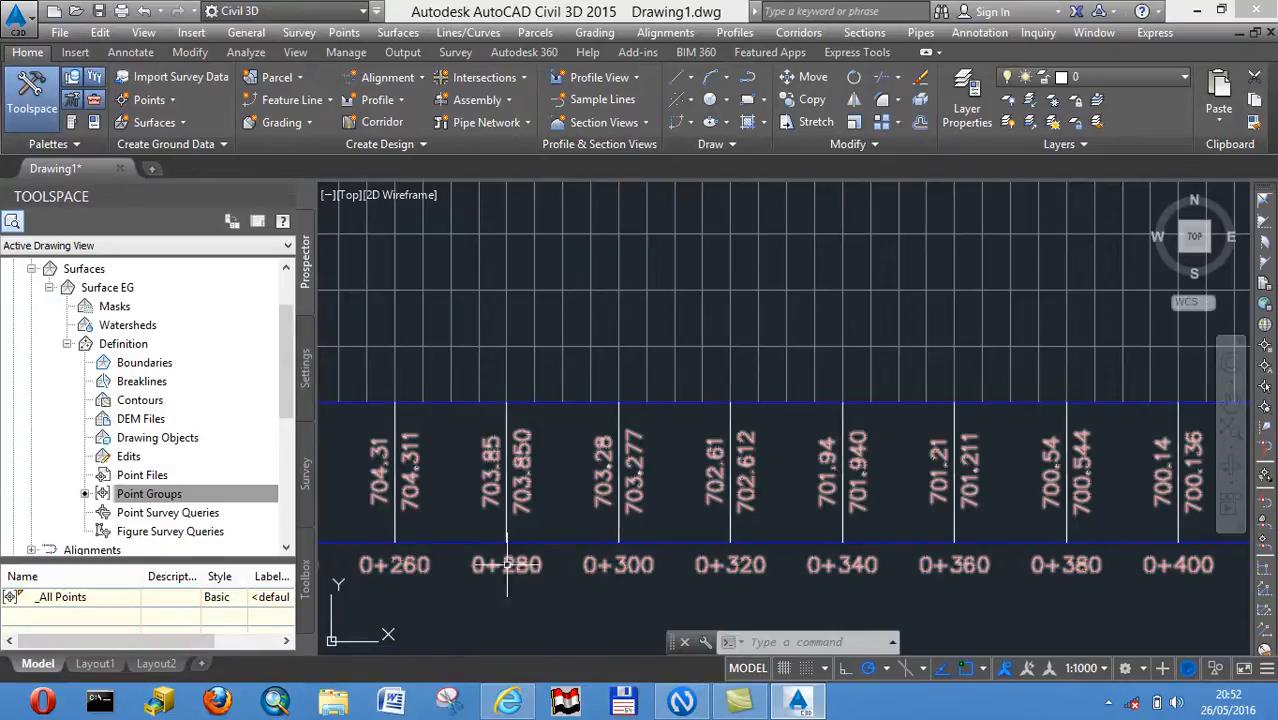
pyautogui.moveTo(544, 401)
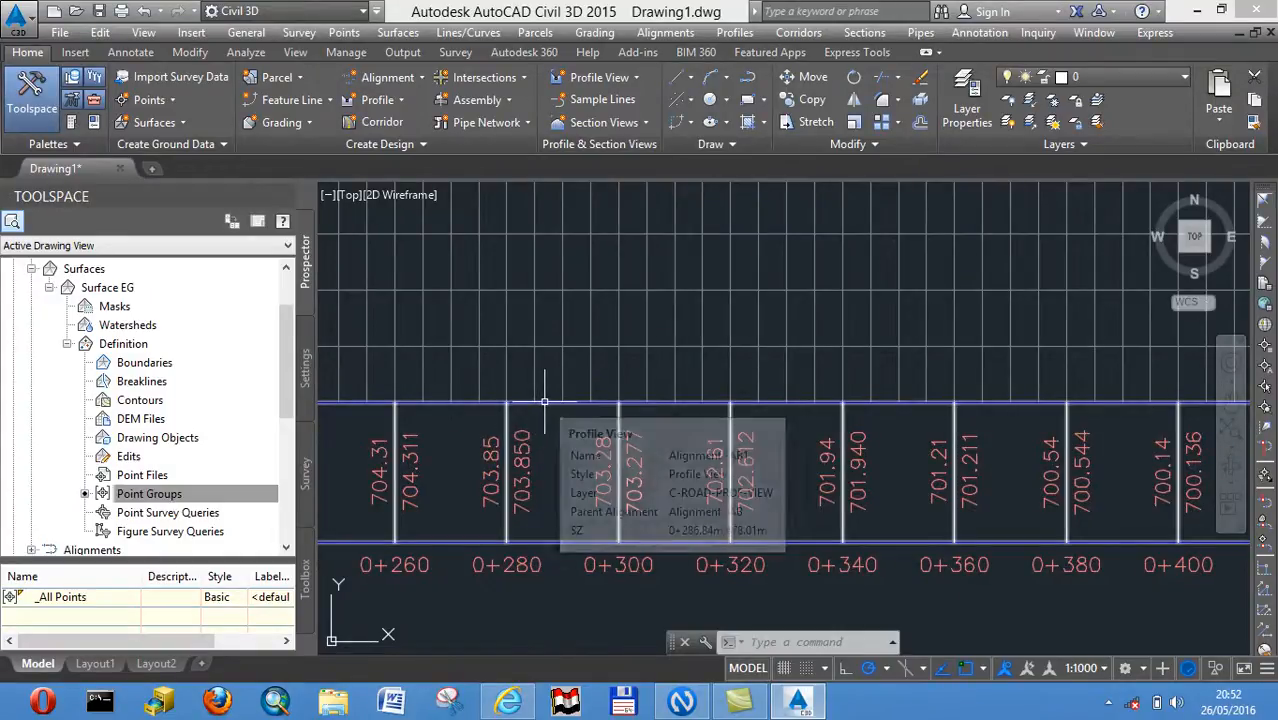
# Set the major tick interval of the bottom horizontal axis to 25 m in the profile view's style and apply it
pyautogui.click(544, 401)
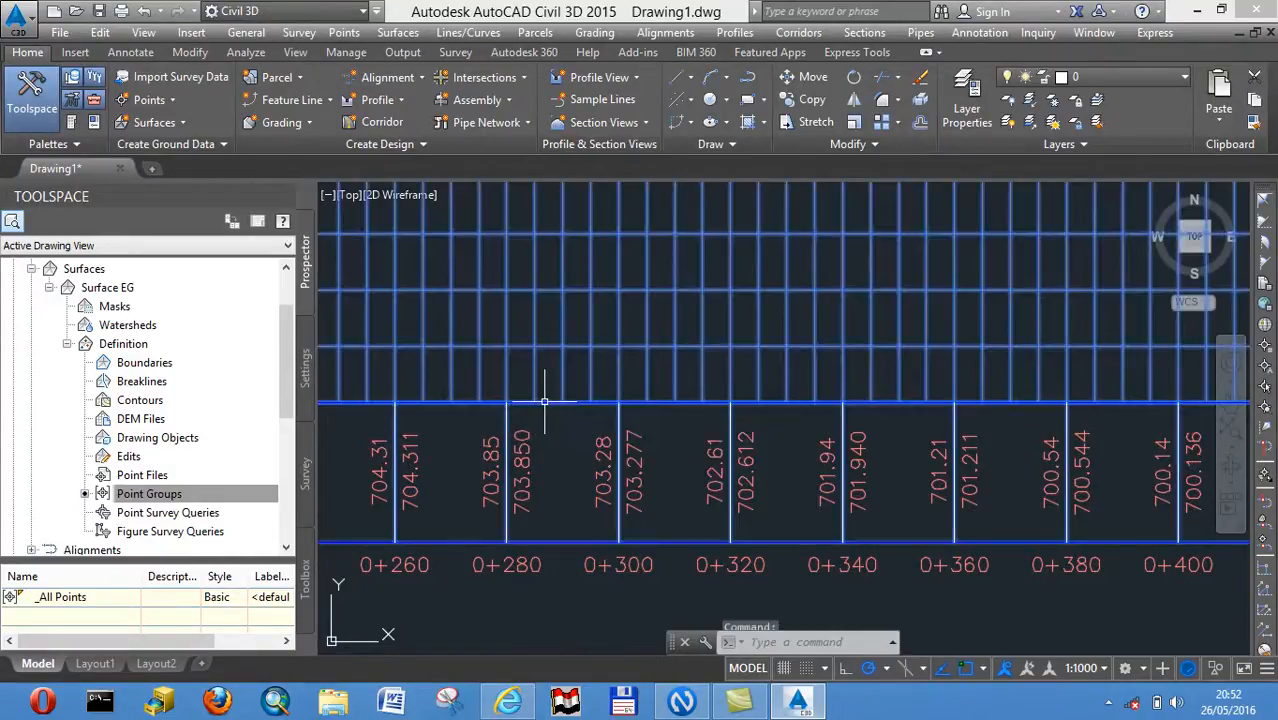
pyautogui.rightClick(543, 401)
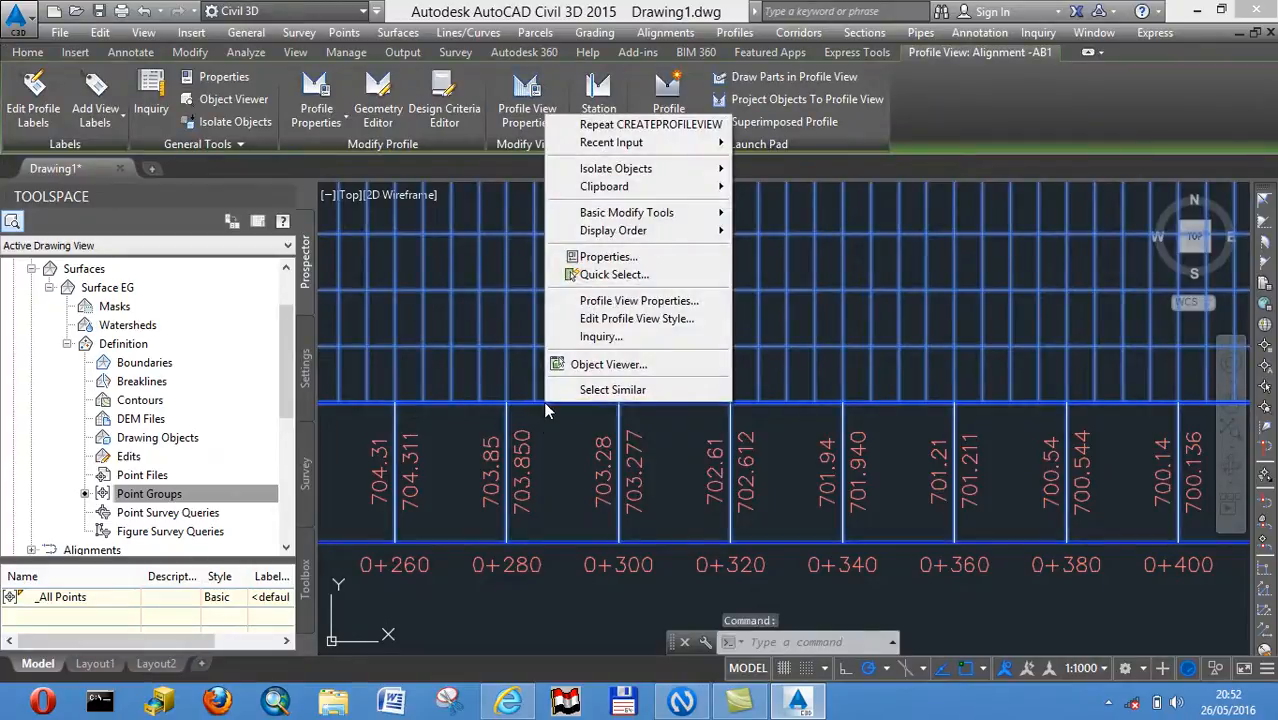
pyautogui.click(594, 320)
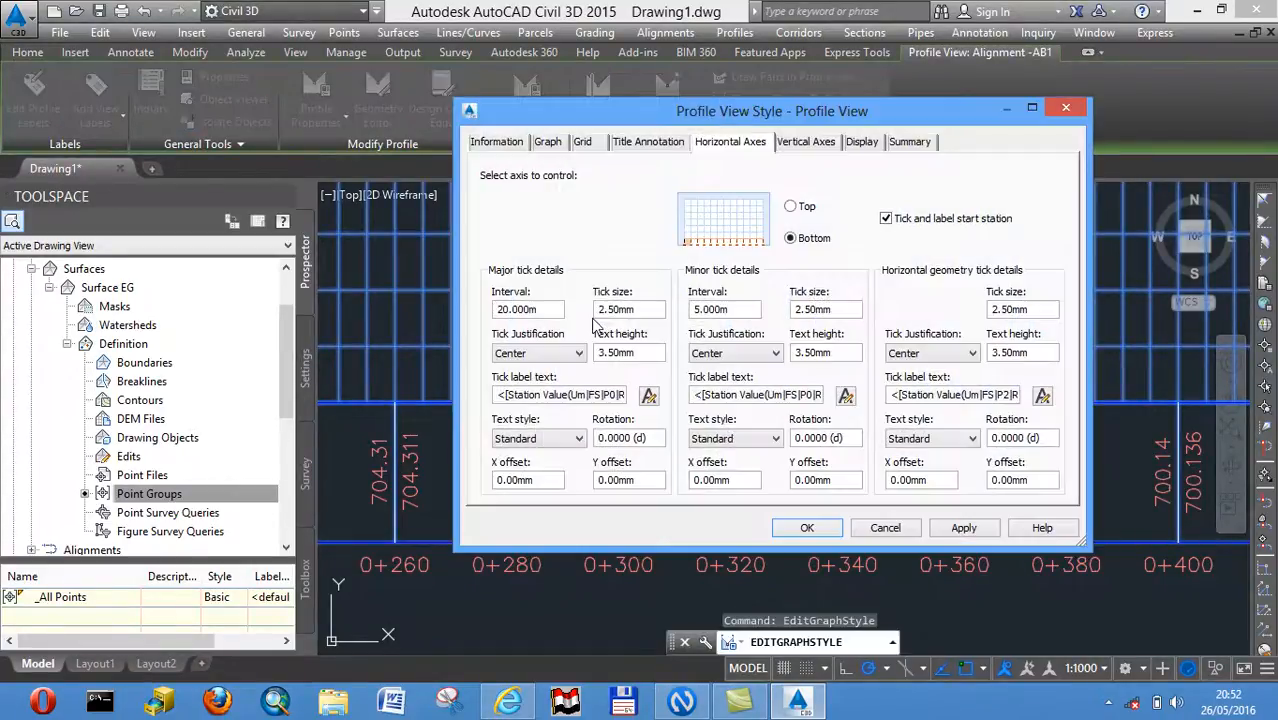
pyautogui.click(509, 312)
pyautogui.click(962, 528)
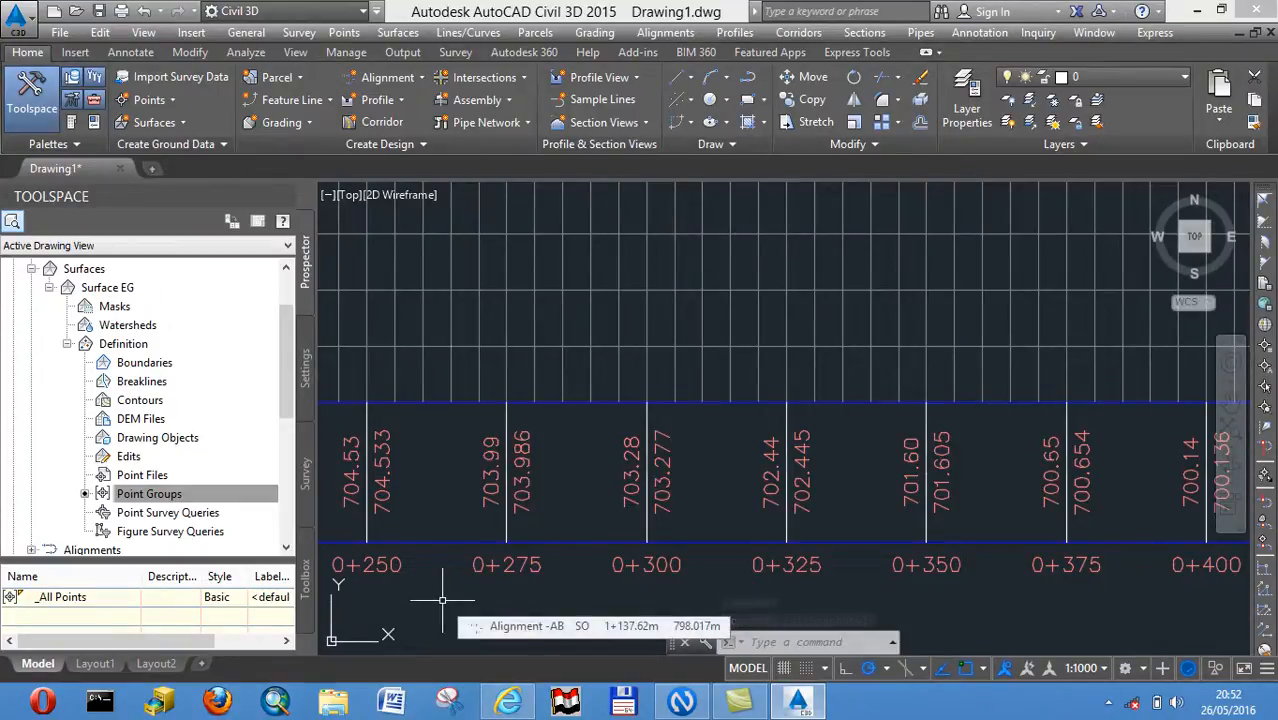
# Enable vertical and horizontal grid clipping in the profile view's style, accept it, and deselect the profile view
pyautogui.scroll(-5, 506, 540)
pyautogui.scroll(-3, 506, 540)
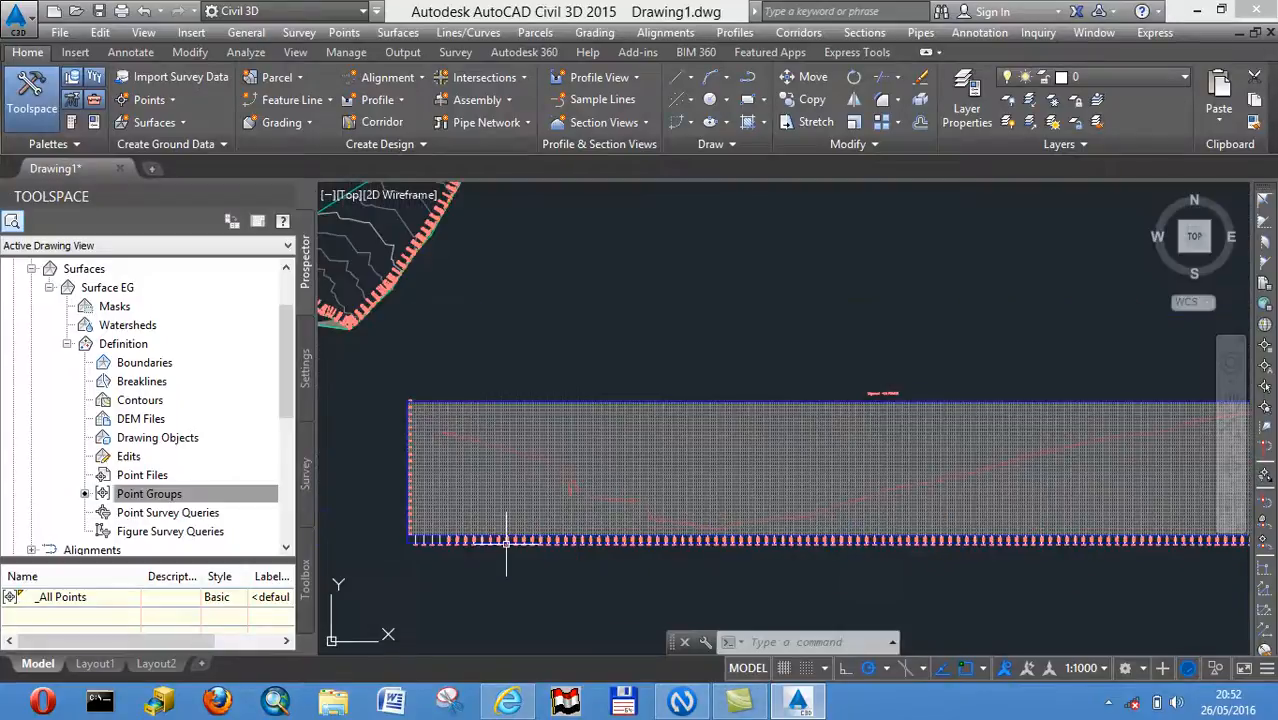
pyautogui.click(570, 537)
pyautogui.rightClick(572, 540)
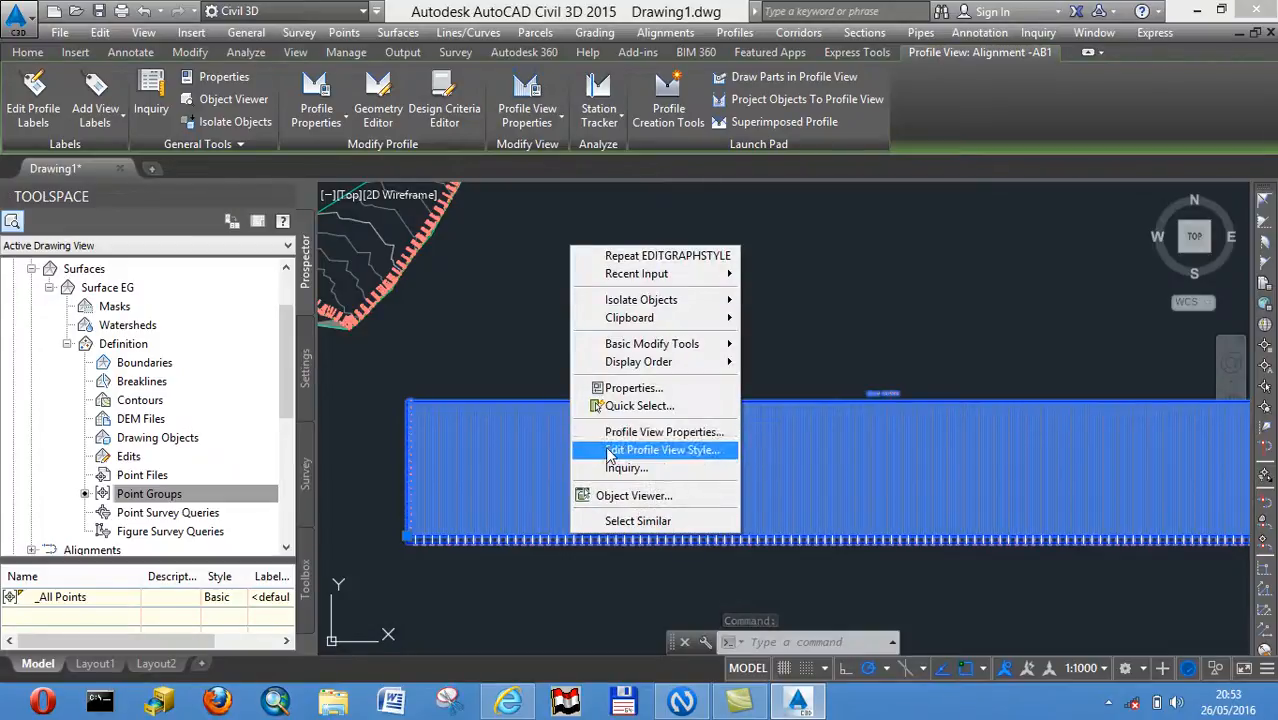
pyautogui.click(608, 449)
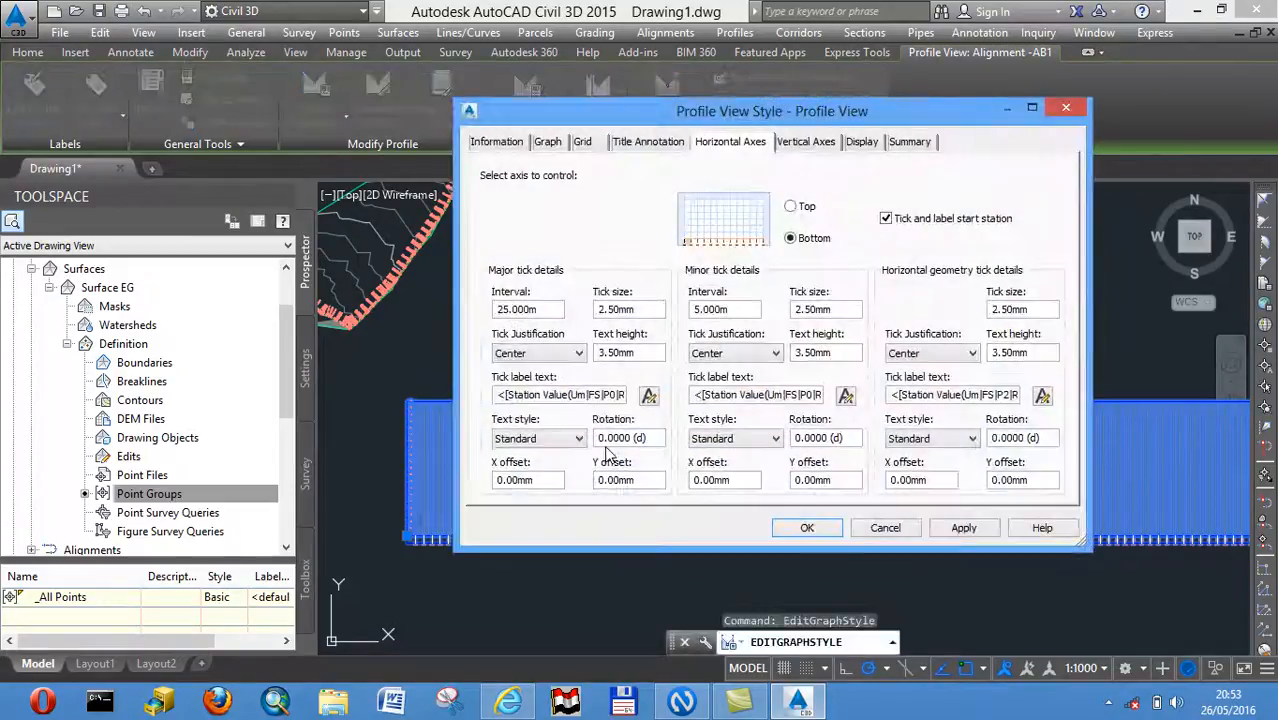
pyautogui.click(583, 142)
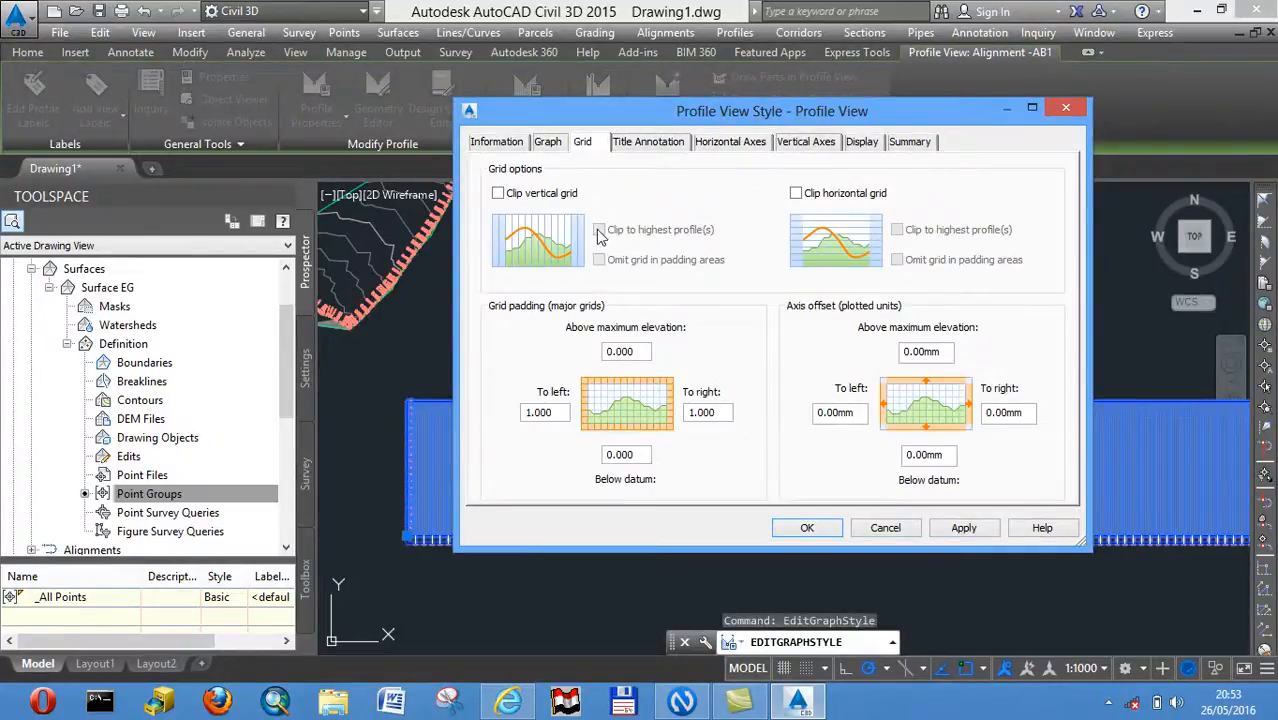
pyautogui.click(498, 194)
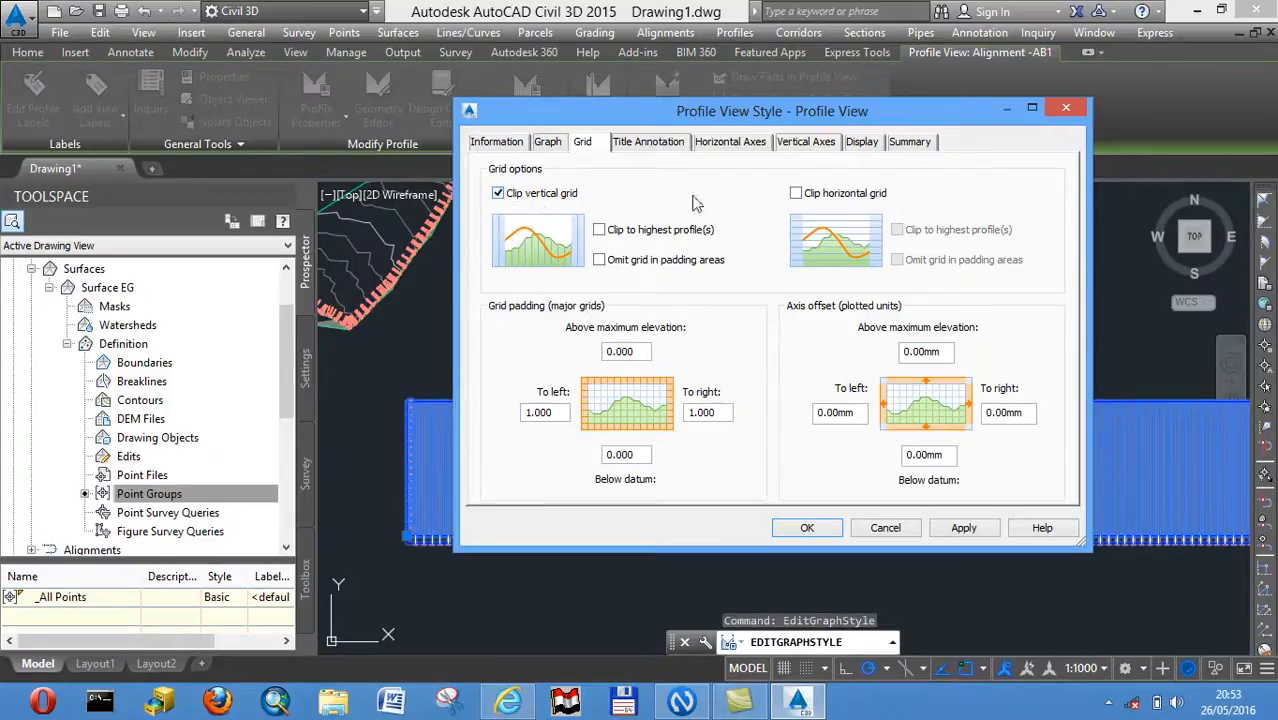
pyautogui.click(796, 194)
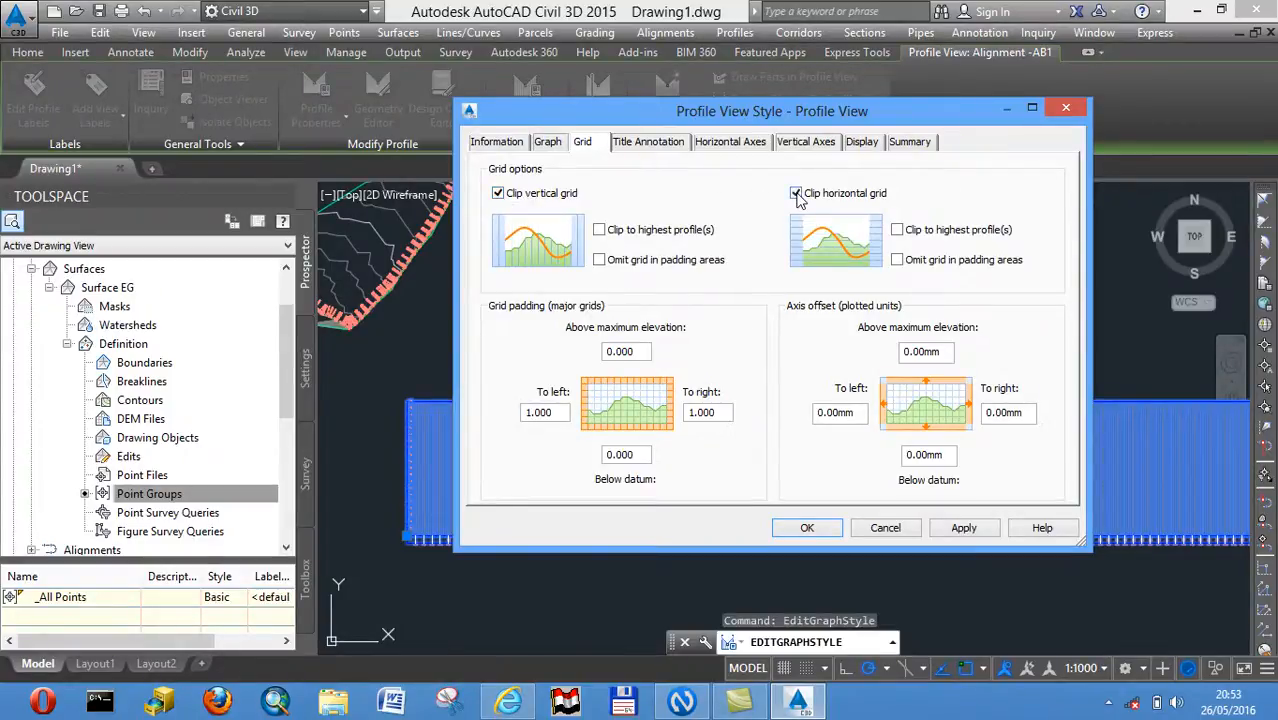
pyautogui.click(966, 526)
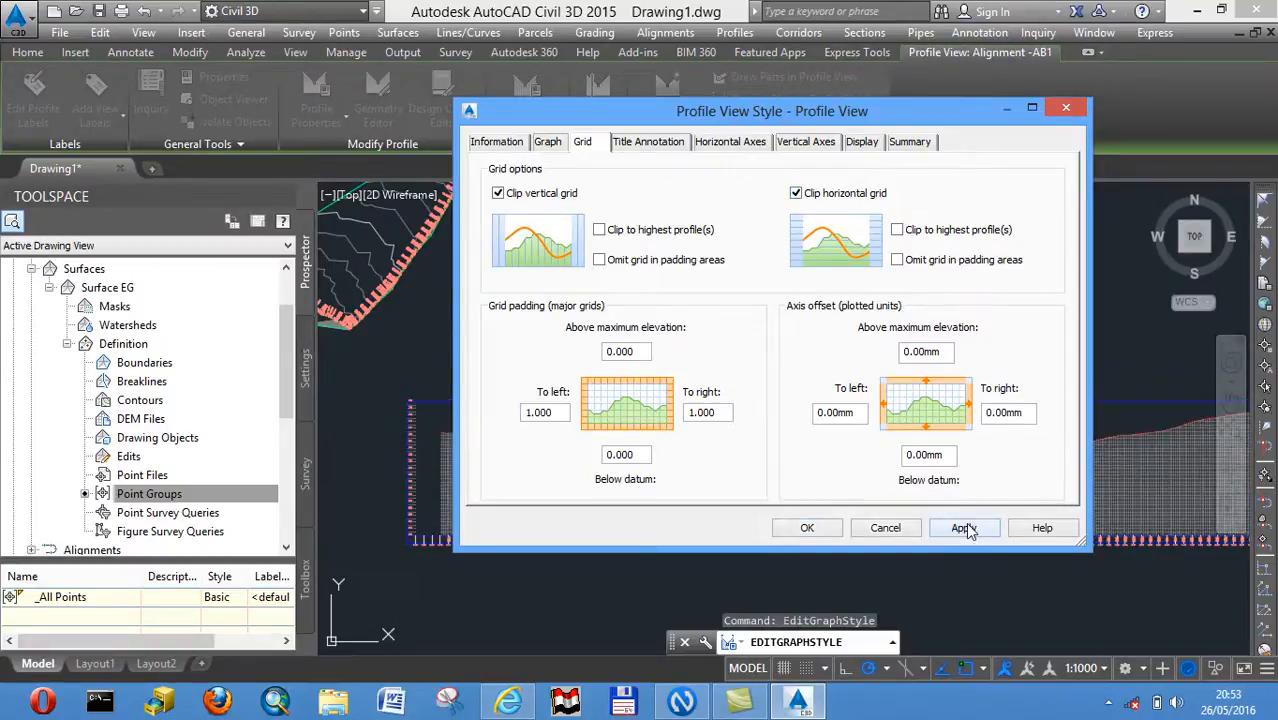
pyautogui.click(830, 530)
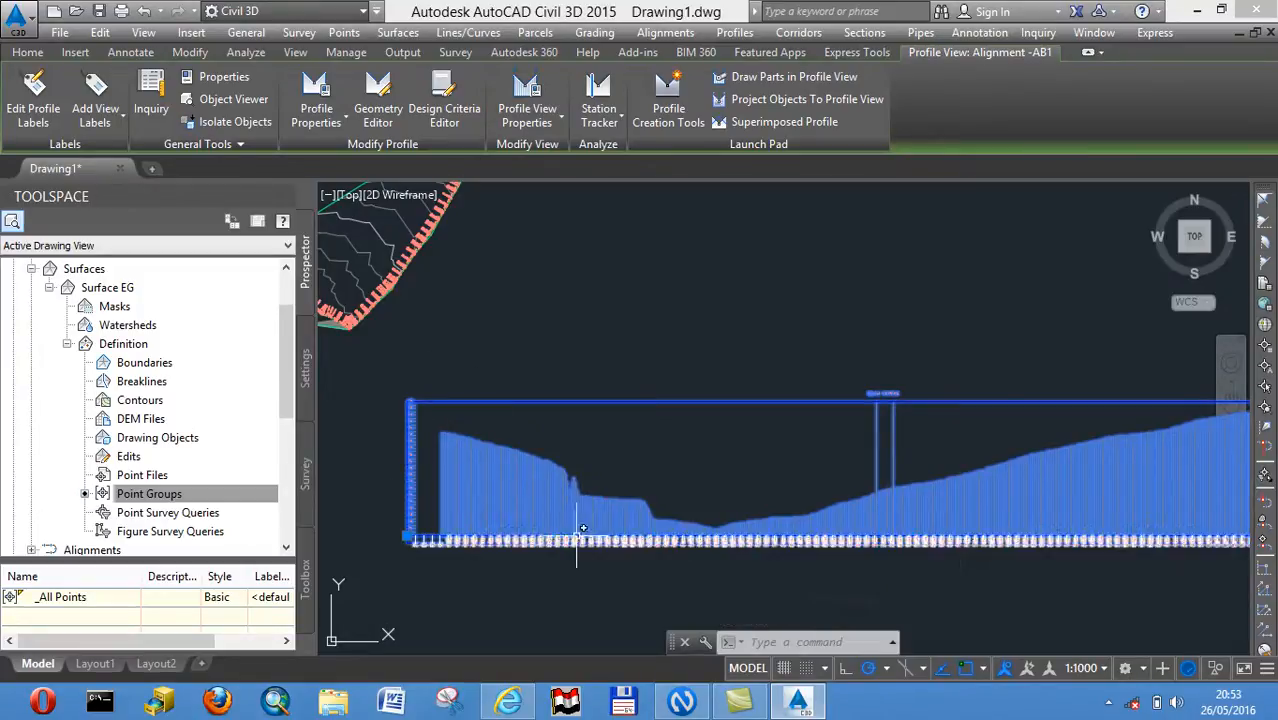
pyautogui.click(572, 341)
pyautogui.click(566, 350)
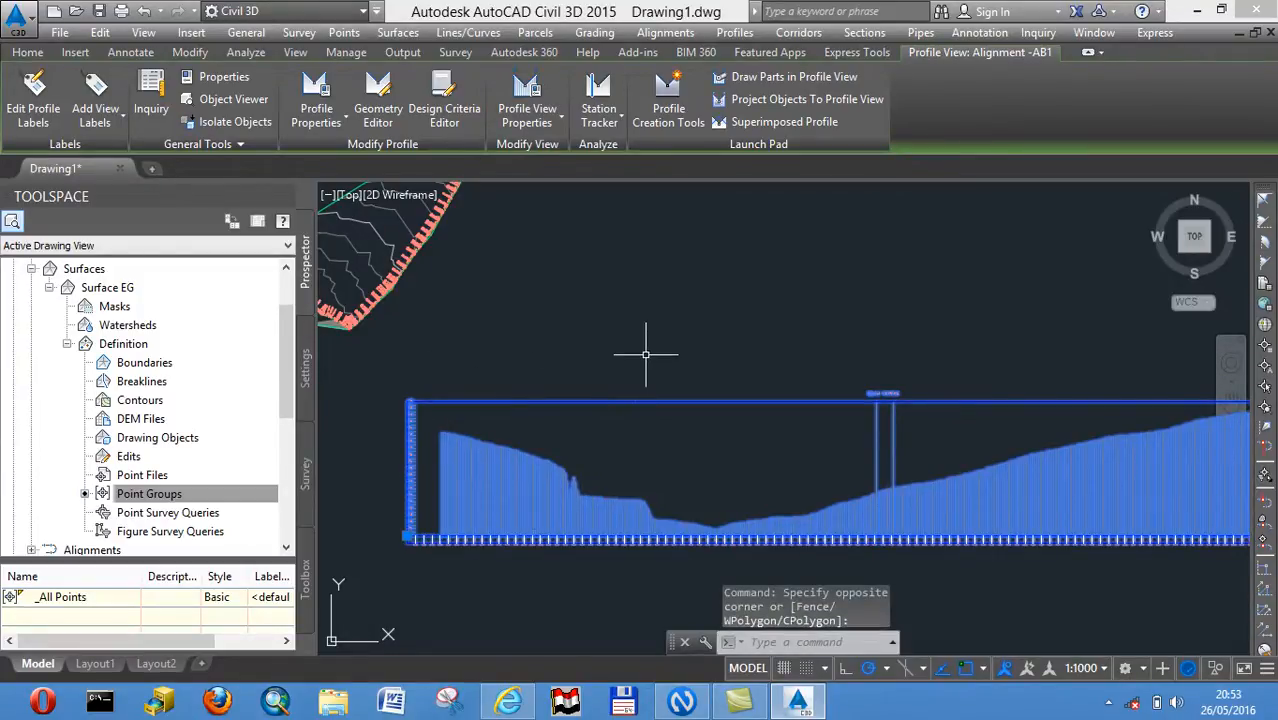
pyautogui.press('Escape')
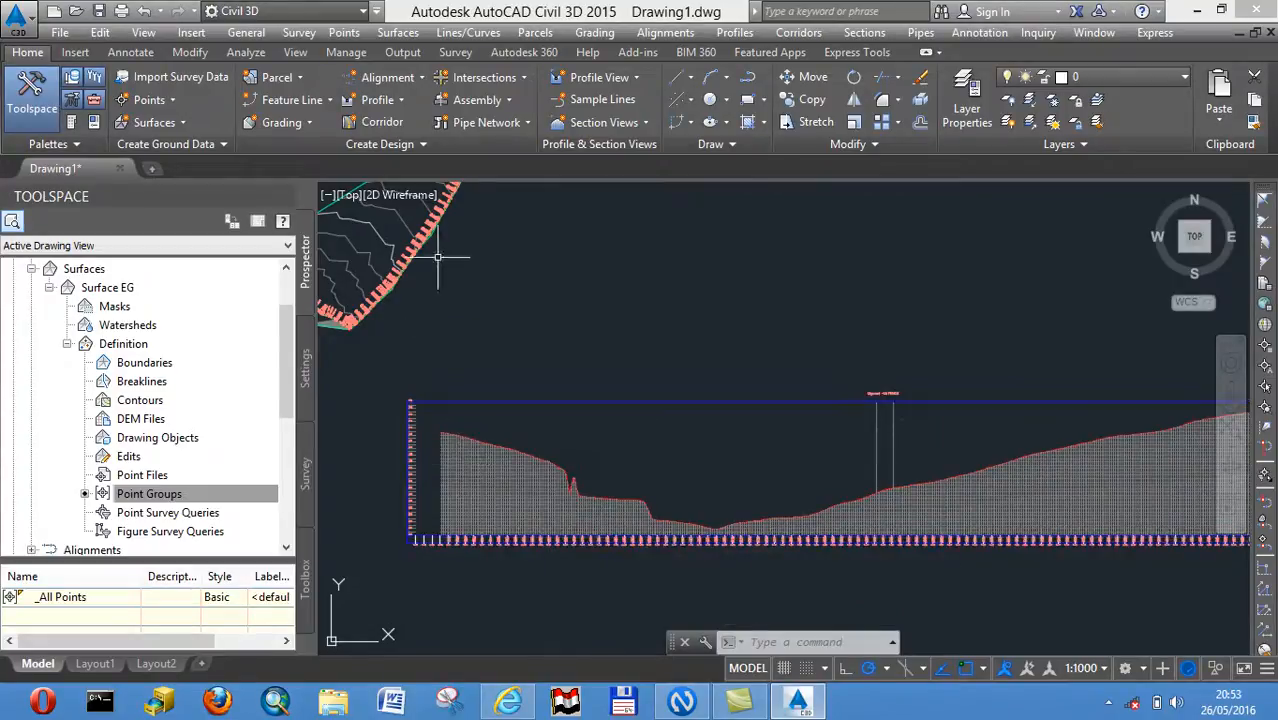
# Create a layout profile in the Alignment -AB profile view with the Design Profile style and Complete Label Set, keeping the default name
pyautogui.click(398, 101)
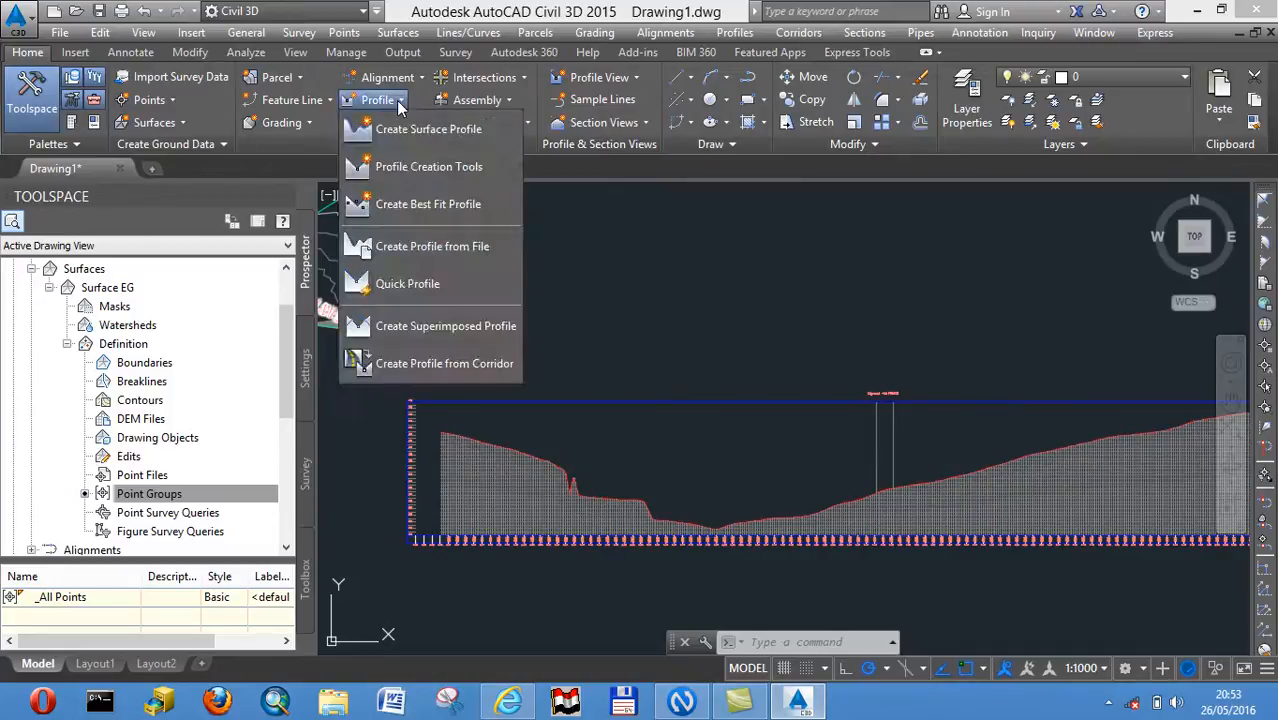
pyautogui.click(399, 168)
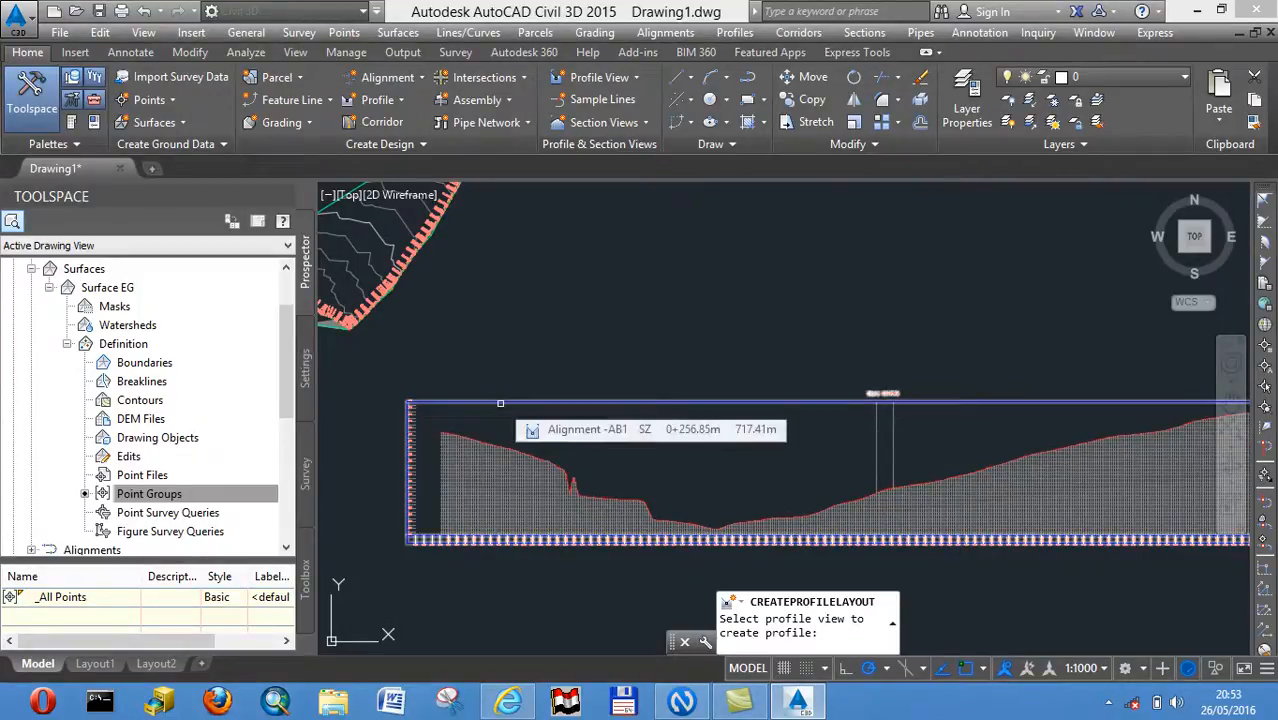
pyautogui.click(500, 403)
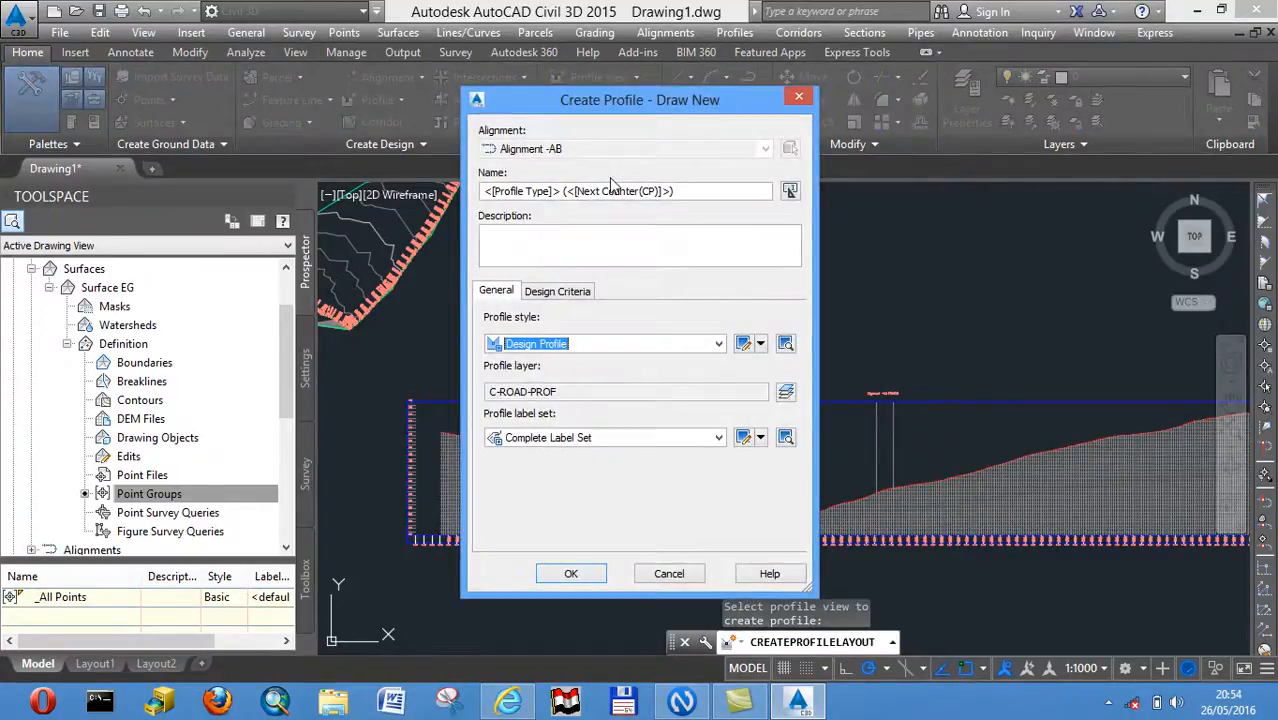
pyautogui.click(574, 575)
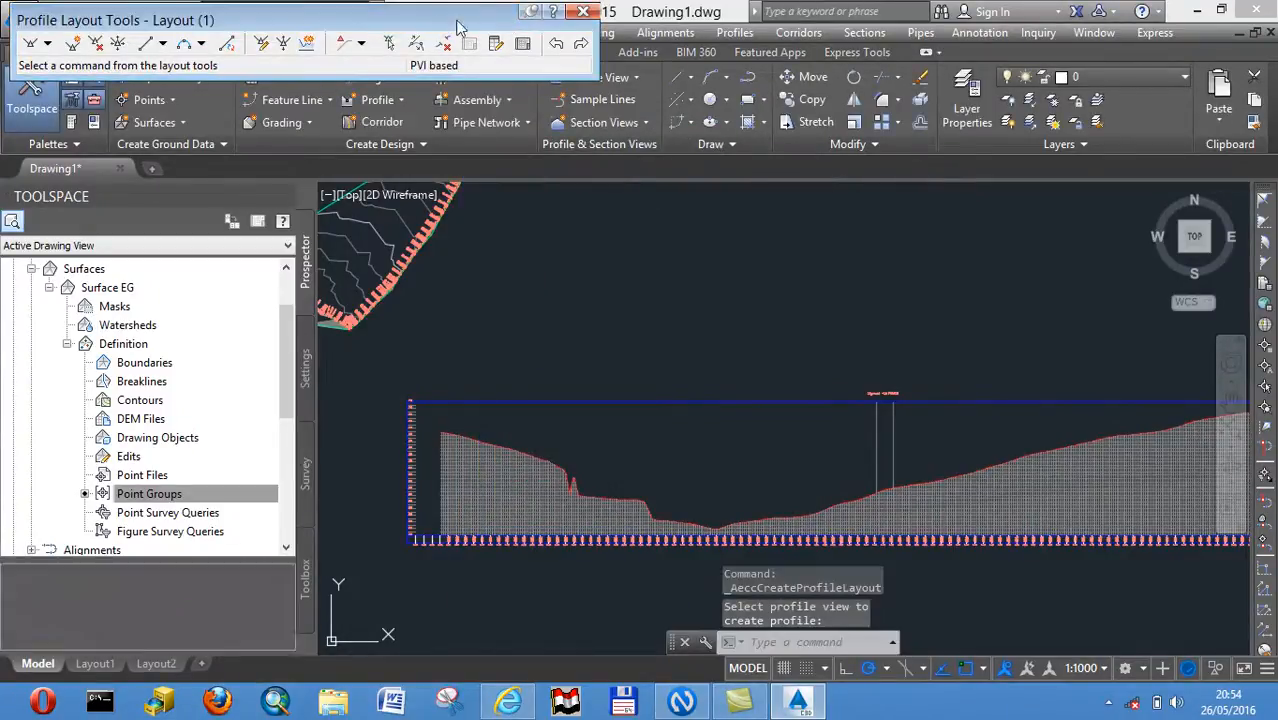
# Draw tangents with curves from the start of the existing-ground line down its first slope, past the spike and over the second drop
pyautogui.click(50, 44)
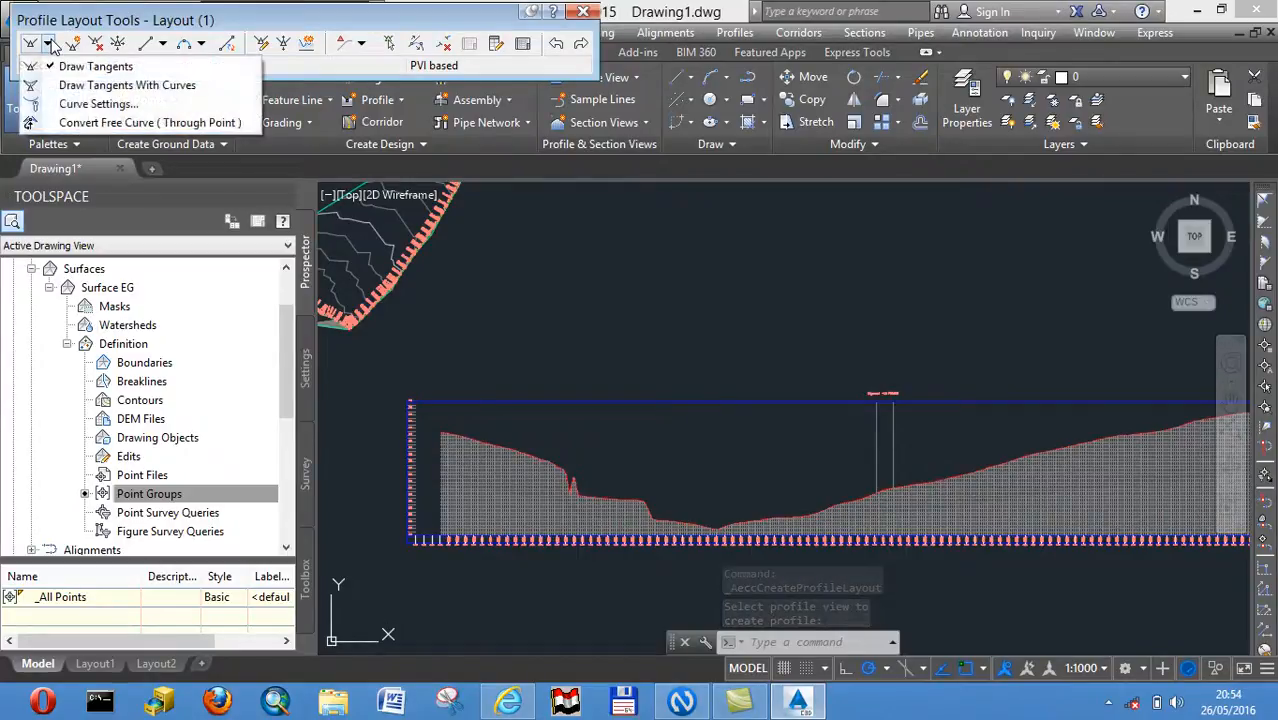
pyautogui.click(78, 88)
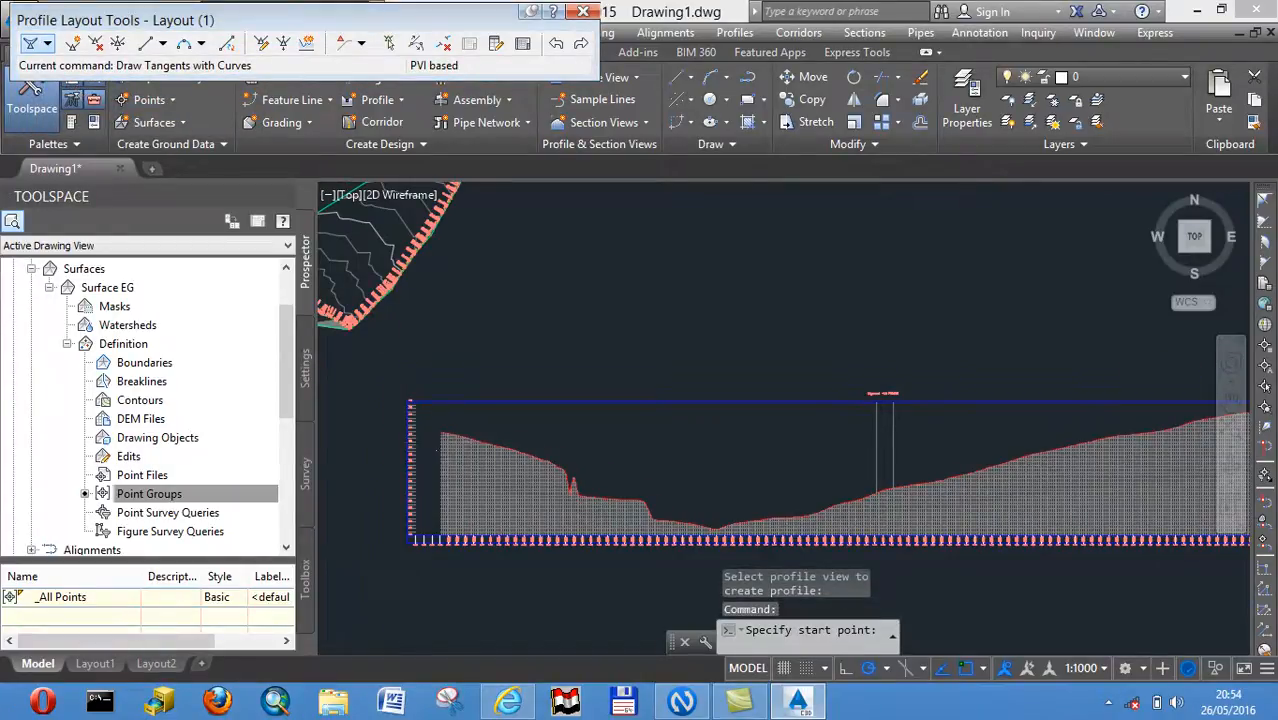
pyautogui.scroll(3, 440, 441)
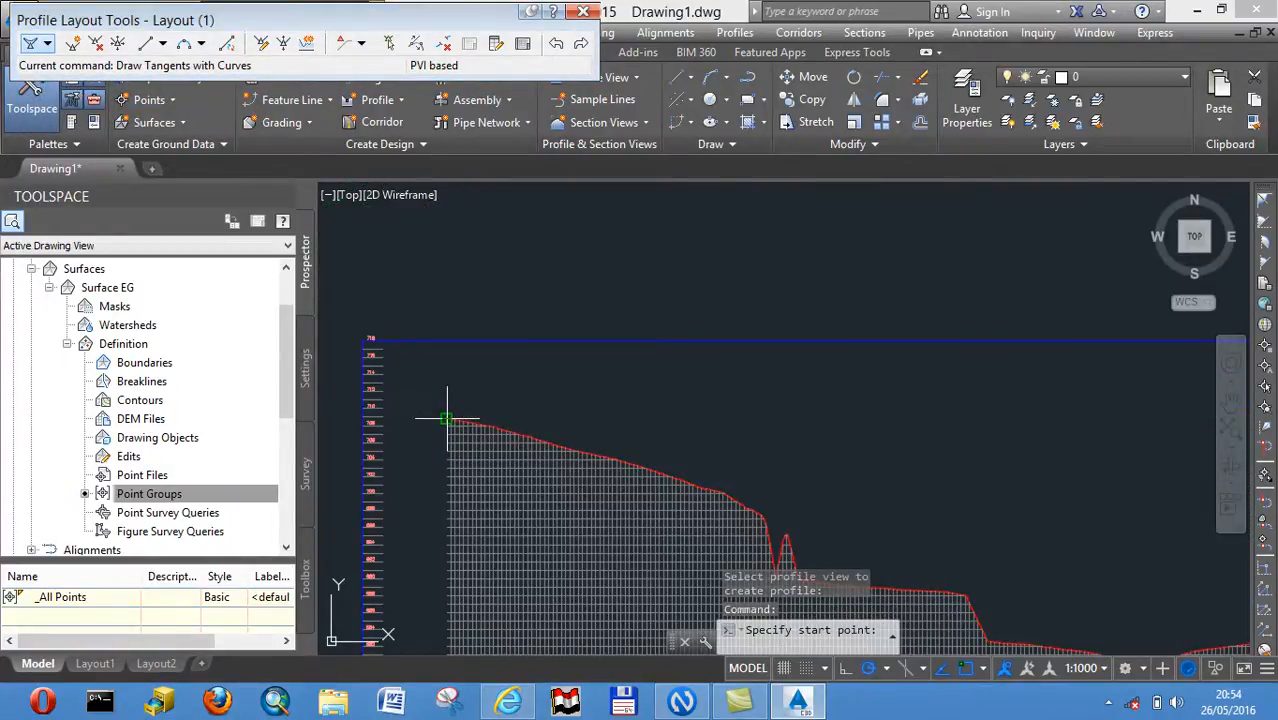
pyautogui.click(447, 419)
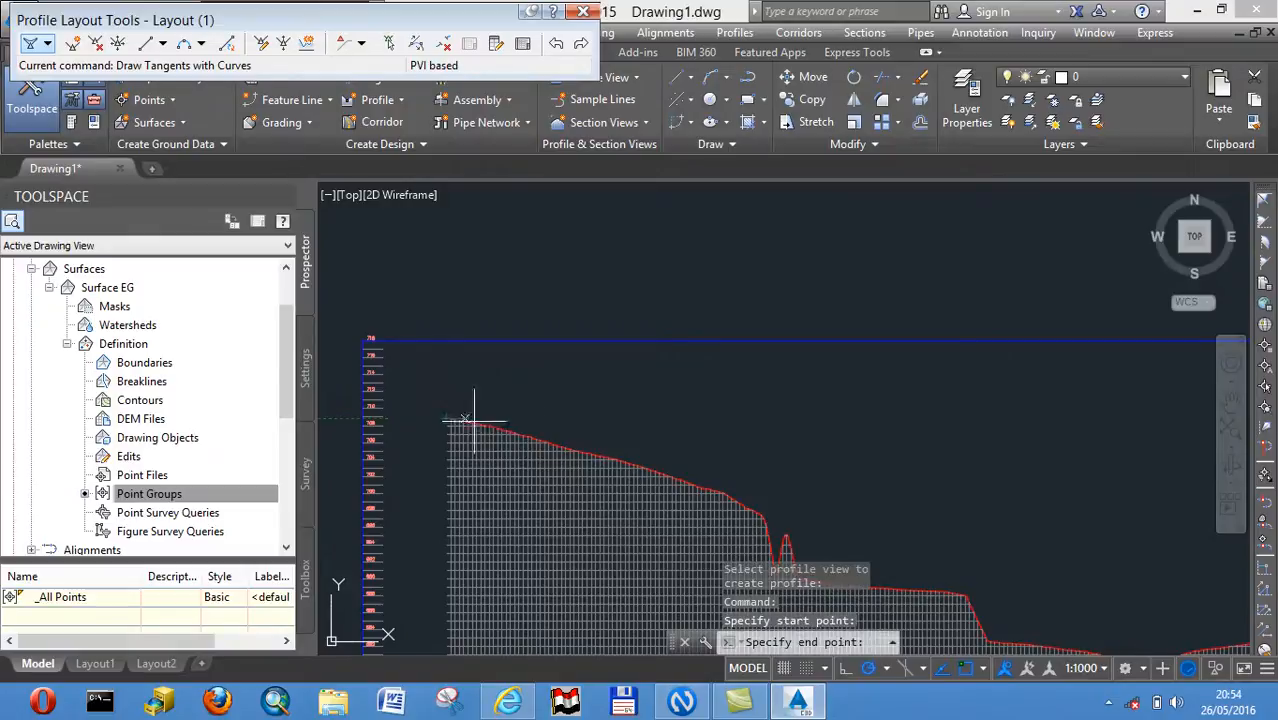
pyautogui.click(642, 467)
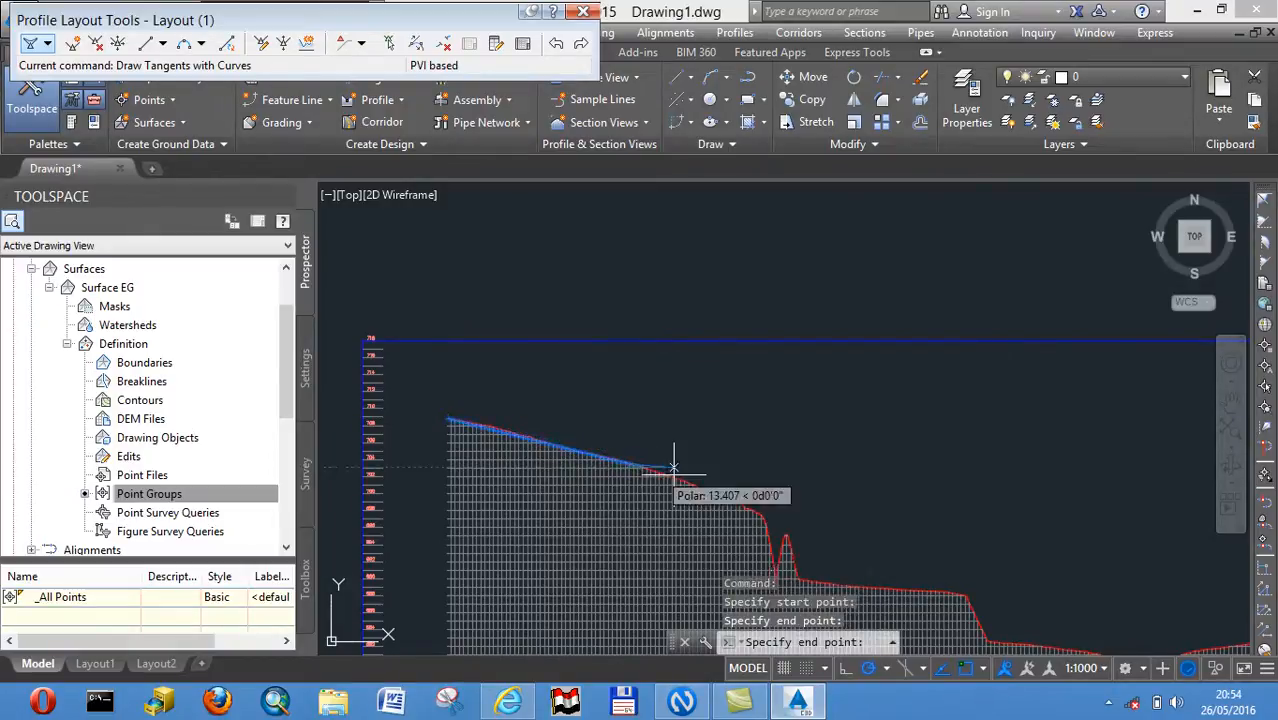
pyautogui.click(764, 524)
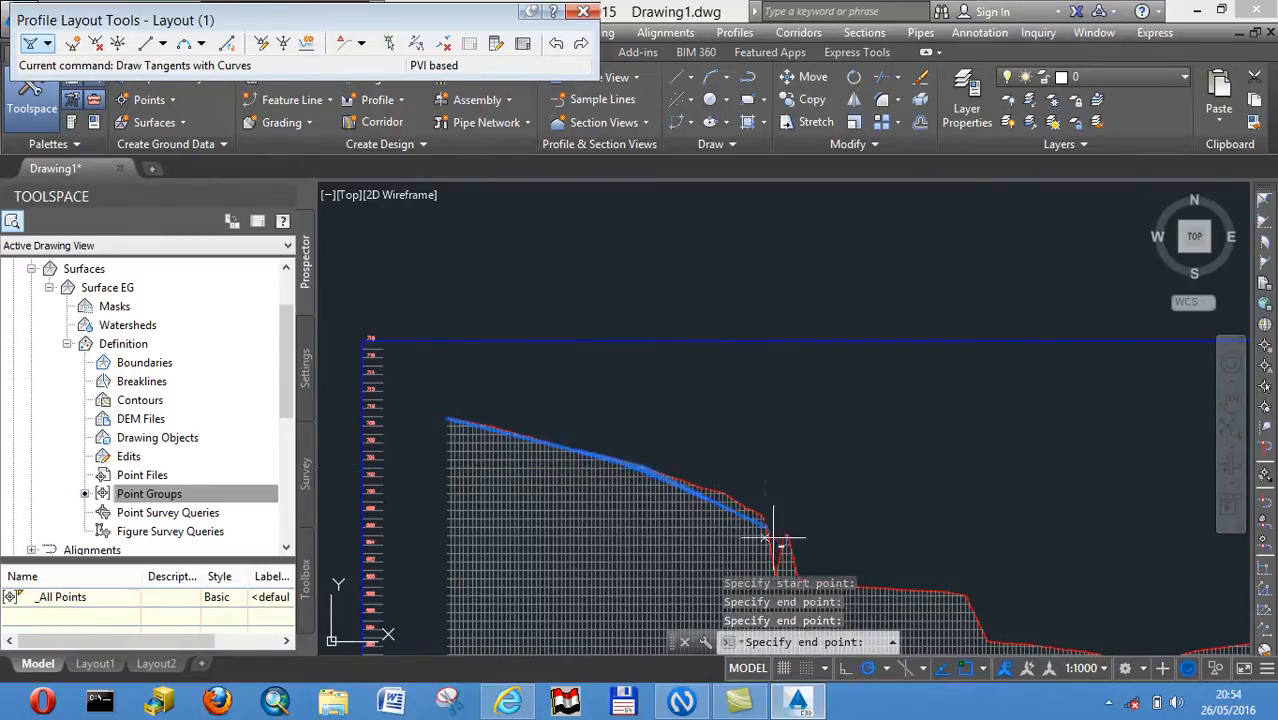
pyautogui.click(798, 578)
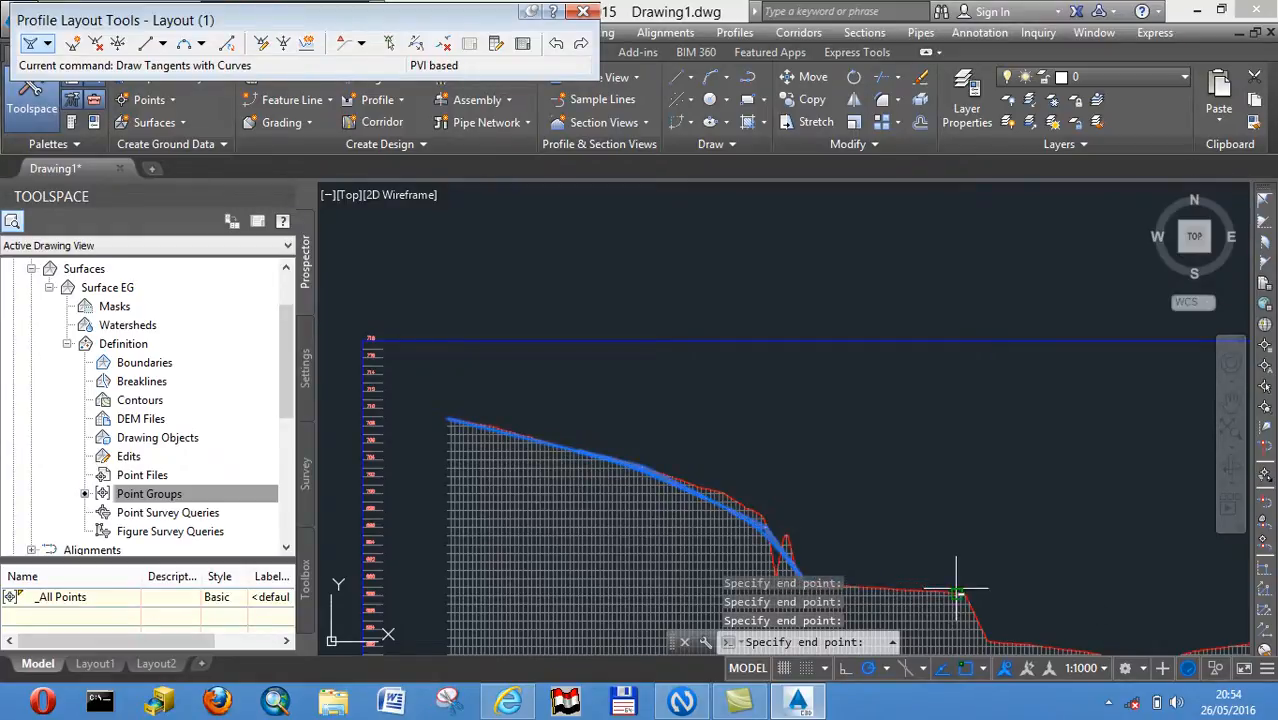
pyautogui.click(944, 604)
pyautogui.click(1019, 634)
# Continue the design tangents across the valley's low point and onto the start of the rising ground
pyautogui.scroll(2, 1019, 634)
pyautogui.moveTo(1019, 634); pyautogui.dragTo(627, 449, button='middle')
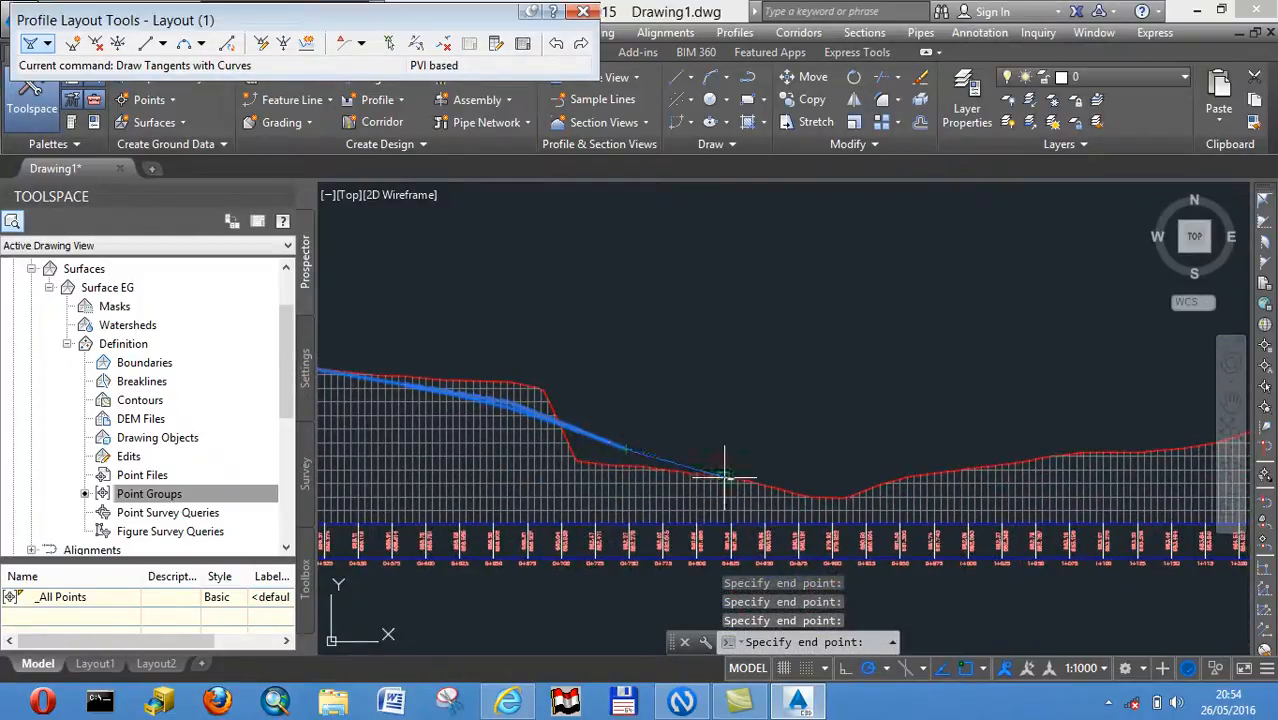
pyautogui.click(758, 485)
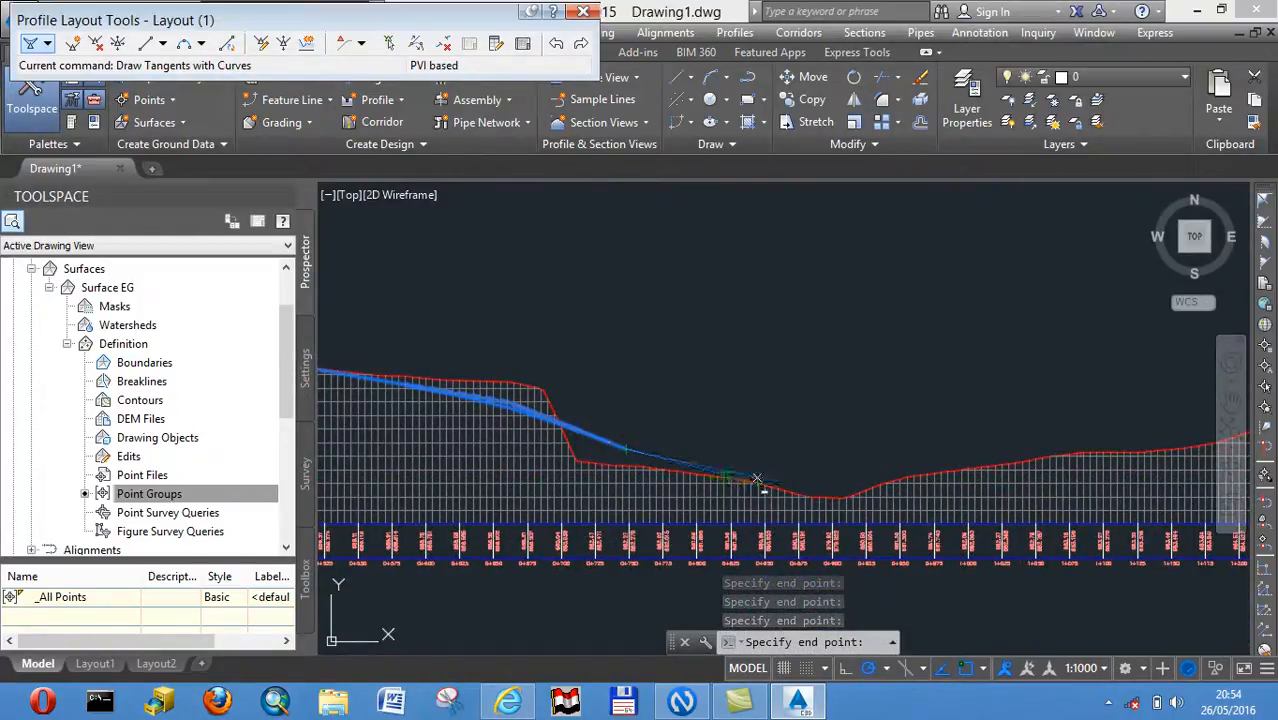
pyautogui.click(901, 485)
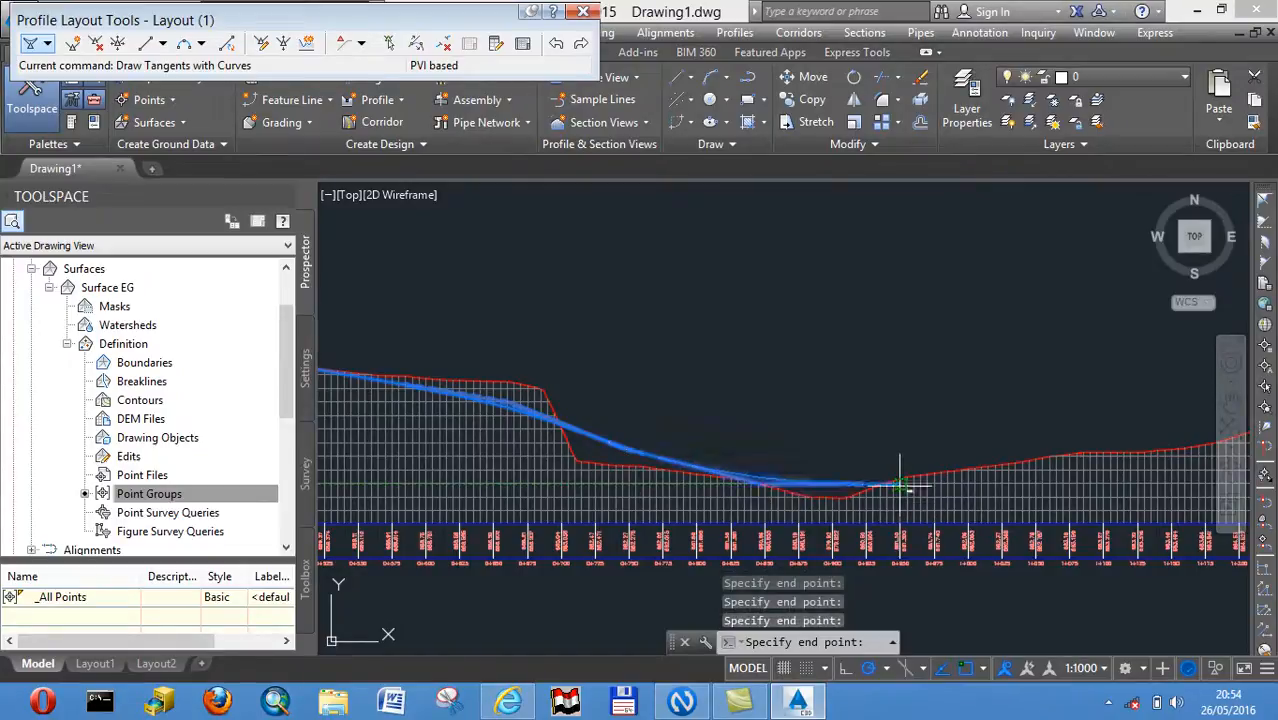
pyautogui.click(1080, 461)
# Continue the design tangents up the rising existing ground and past the two vertical lines below the profile view title
pyautogui.moveTo(1080, 461); pyautogui.dragTo(748, 471, button='middle')
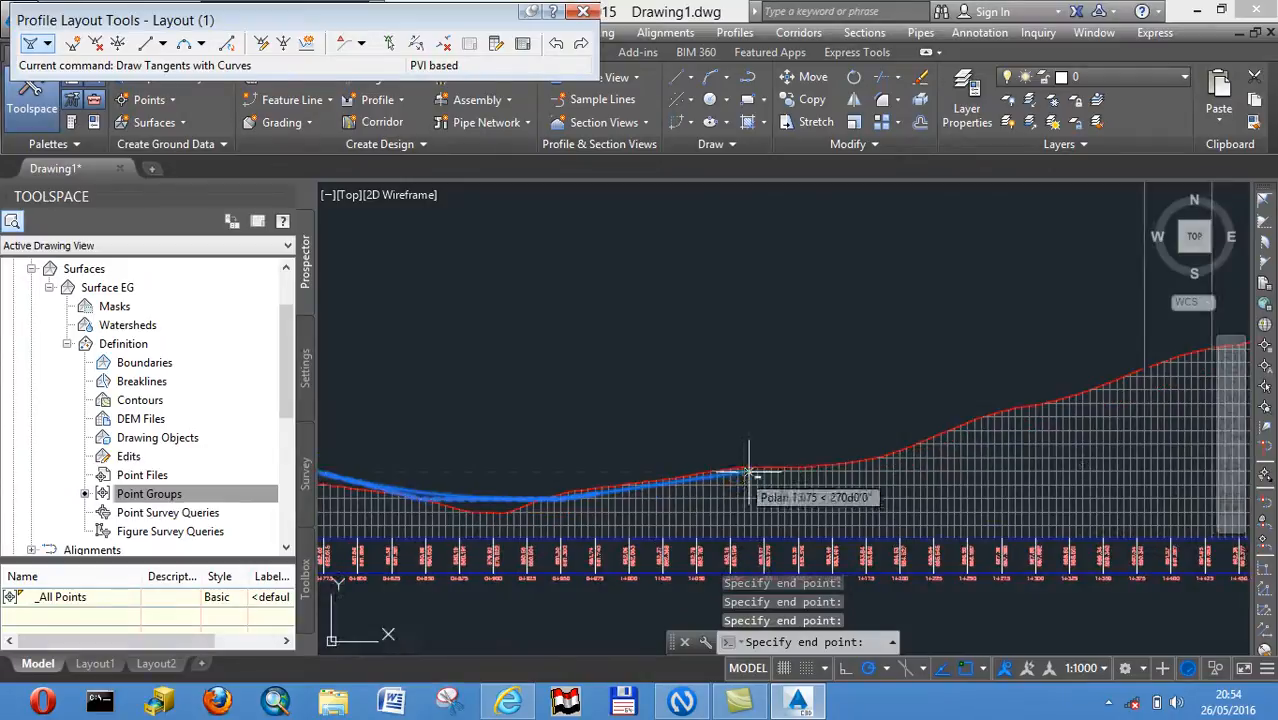
pyautogui.click(909, 449)
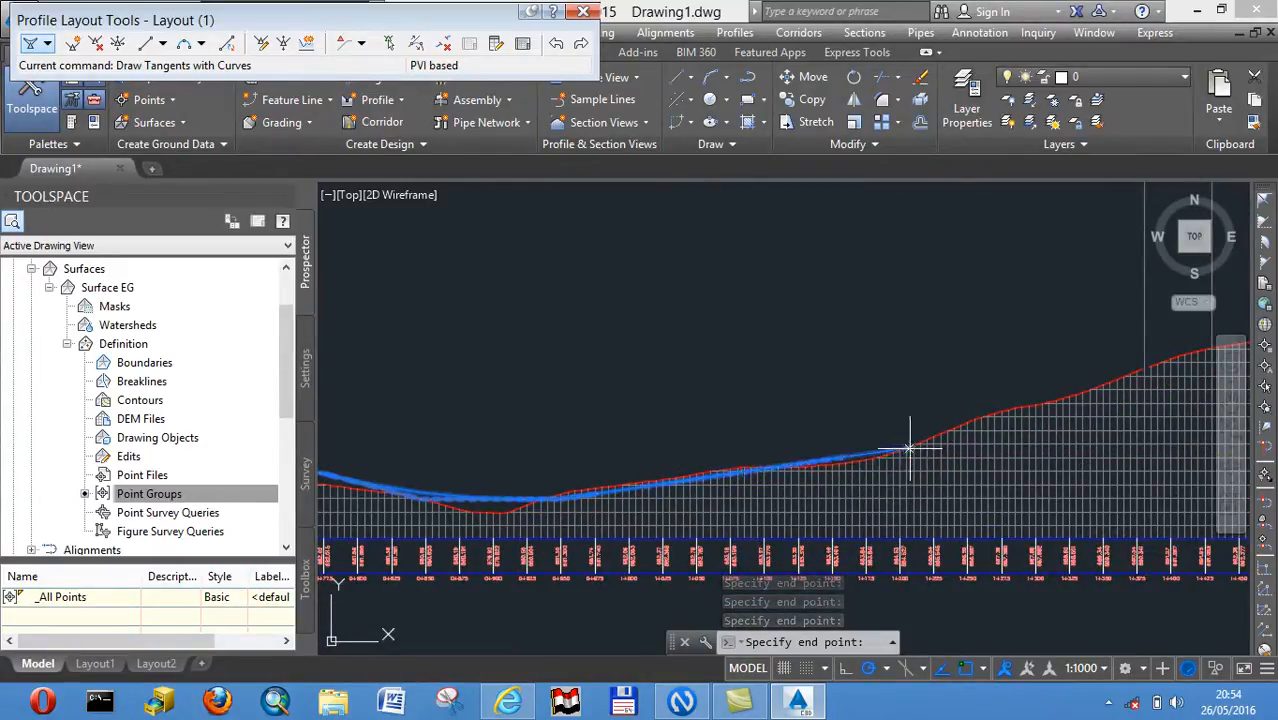
pyautogui.click(1050, 406)
pyautogui.scroll(2, 1050, 407)
pyautogui.moveTo(1050, 407); pyautogui.dragTo(612, 419, button='middle')
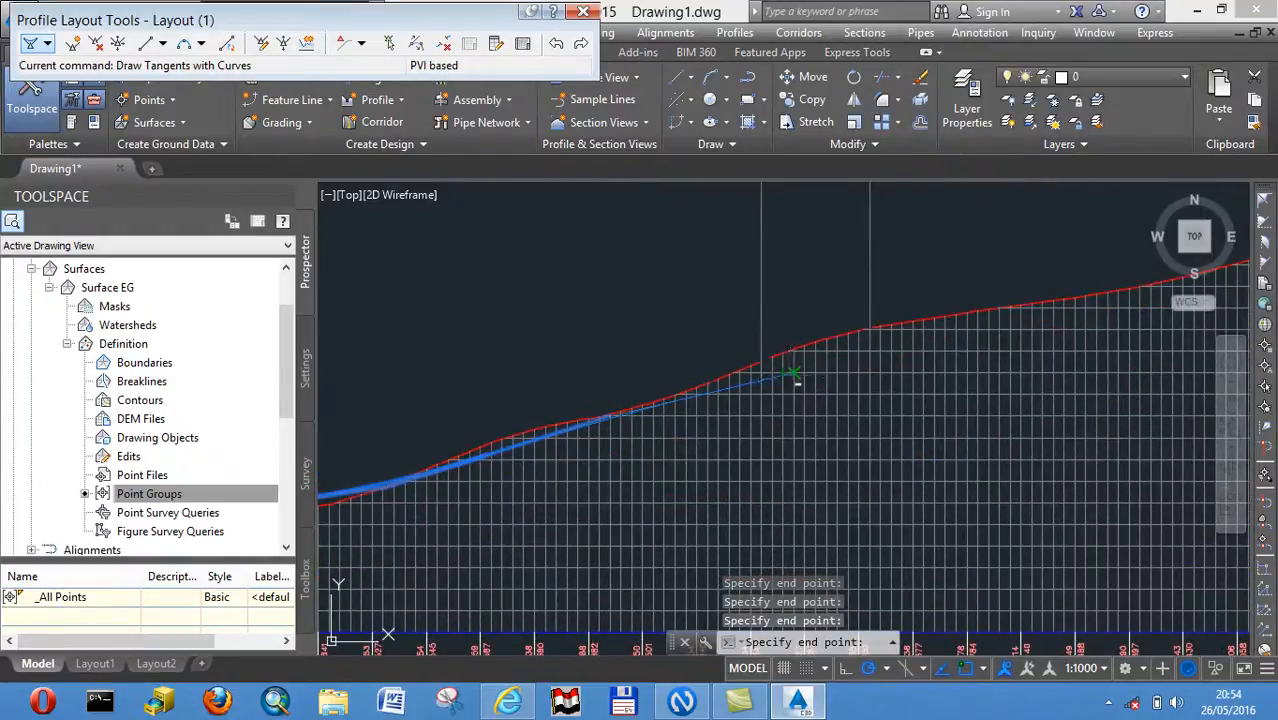
pyautogui.click(994, 329)
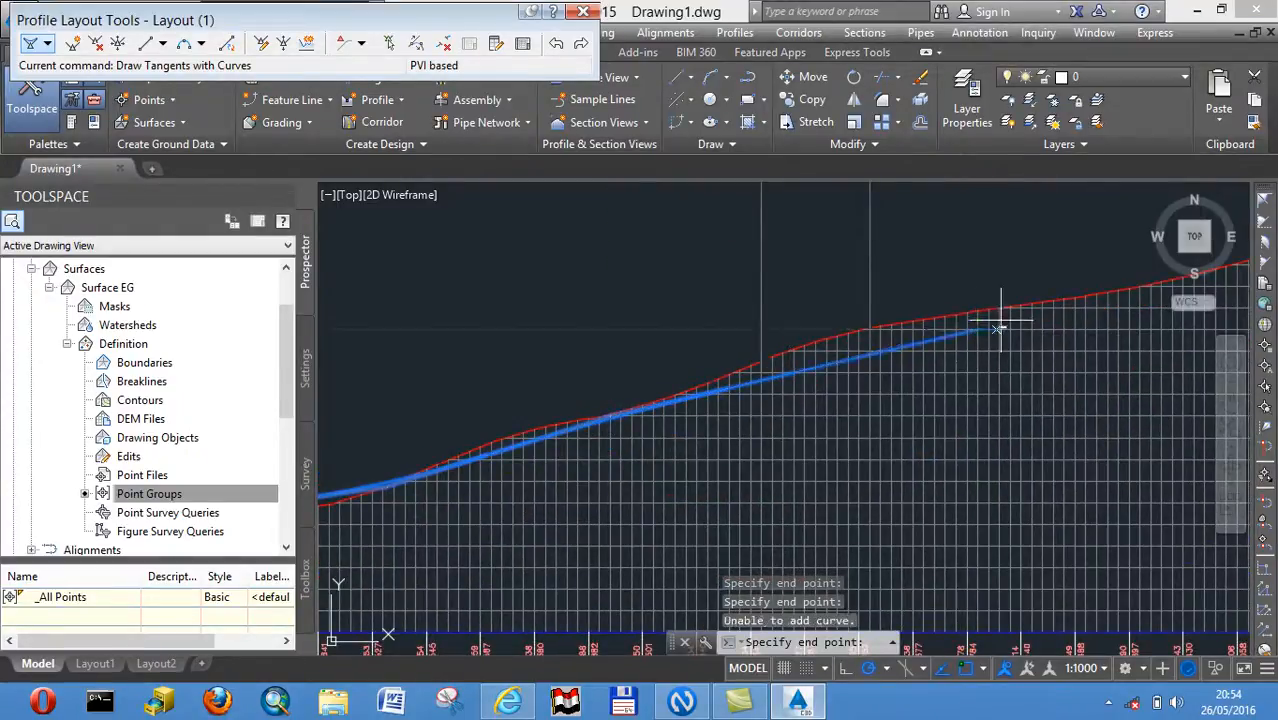
pyautogui.click(1110, 300)
# Extend the design tangents along the long upper slope, keeping them just below the existing-ground line
pyautogui.moveTo(1110, 300); pyautogui.dragTo(600, 392, button='middle')
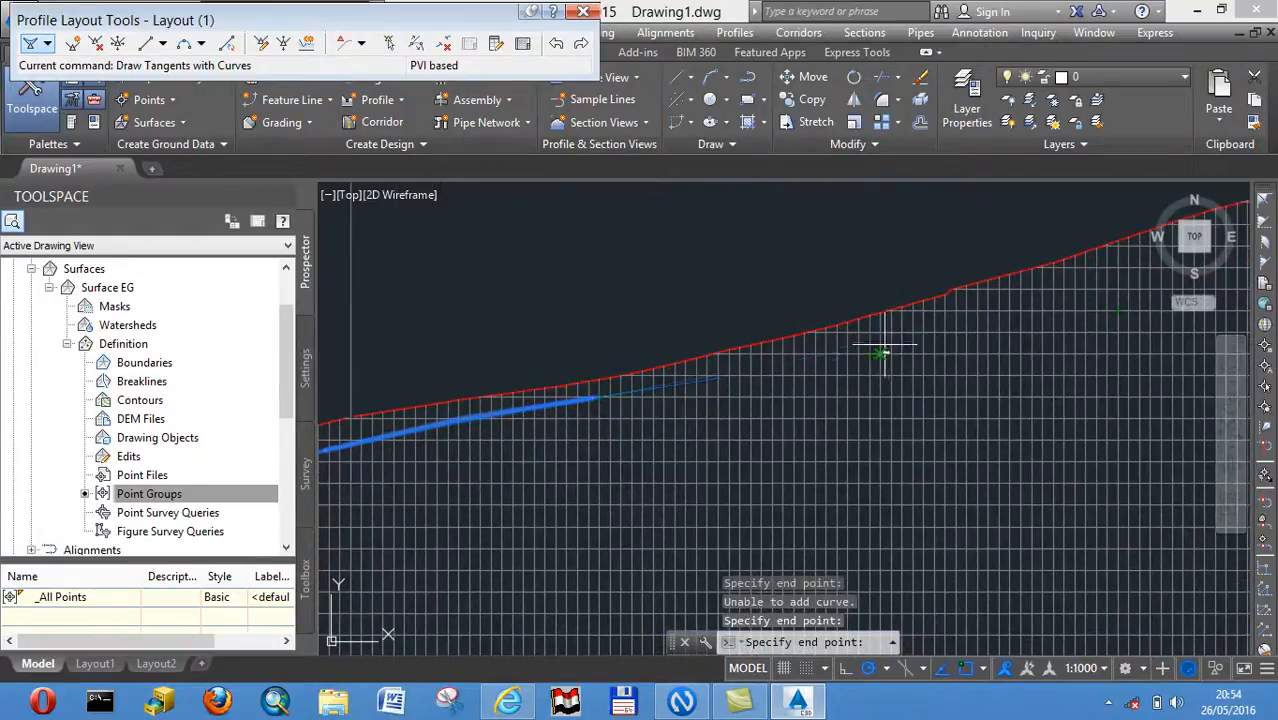
pyautogui.click(970, 293)
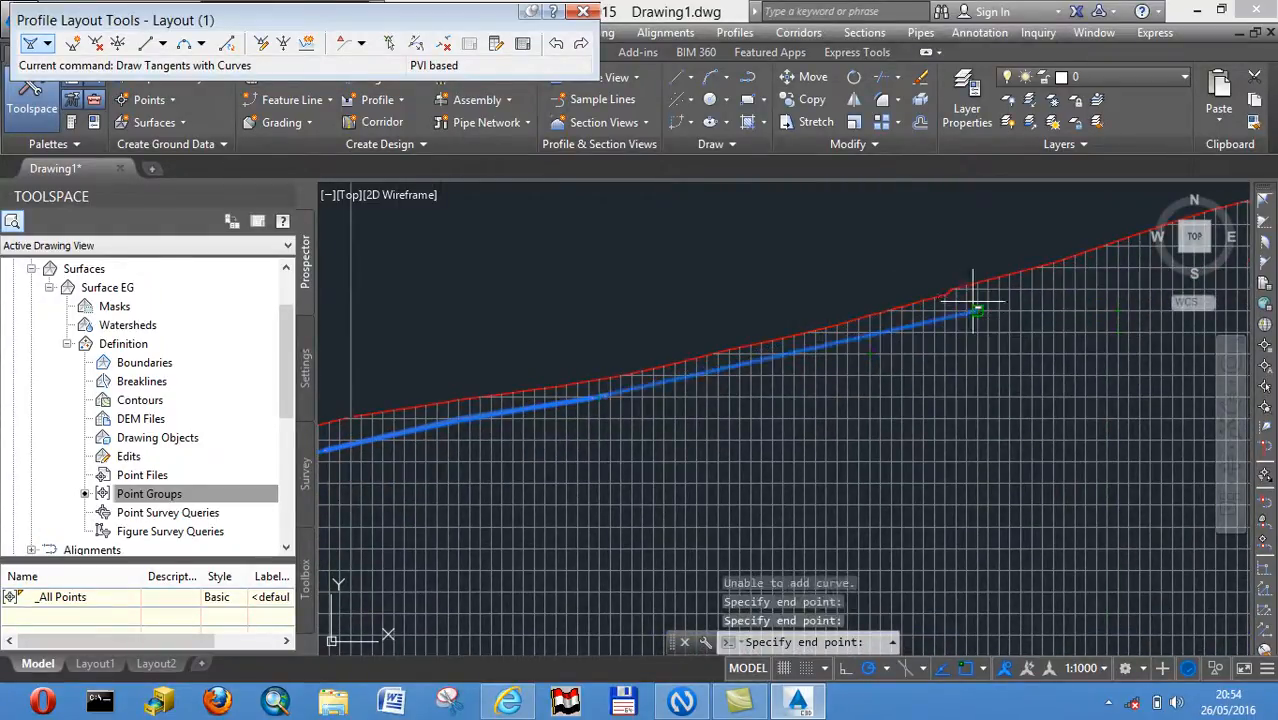
pyautogui.moveTo(970, 295); pyautogui.dragTo(475, 428, button='middle')
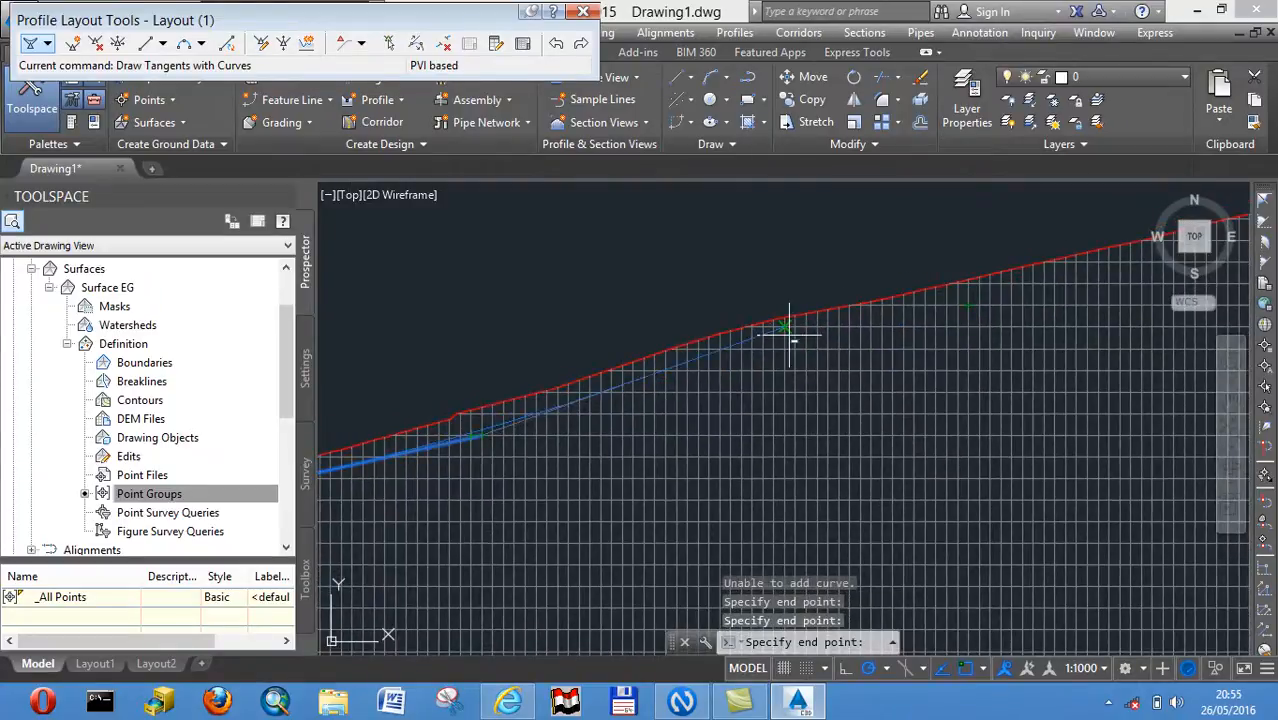
pyautogui.click(791, 327)
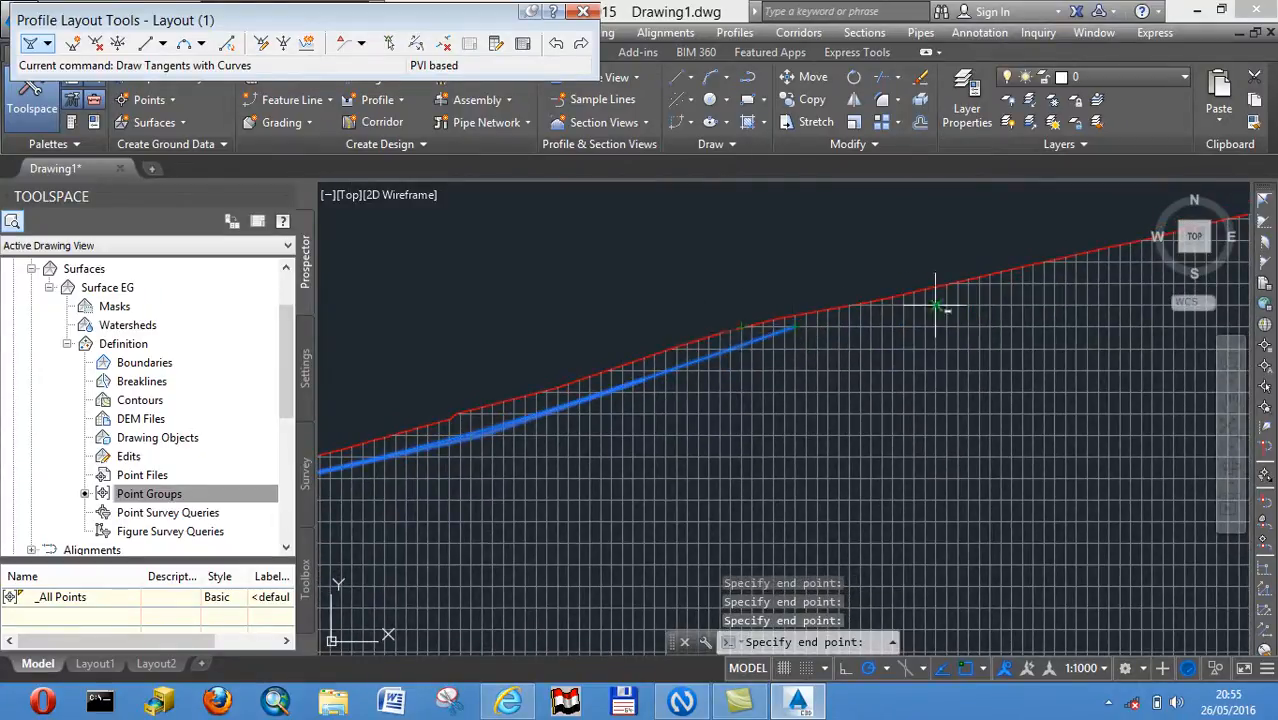
pyautogui.moveTo(1066, 285)
pyautogui.mouseDown(button='middle')
pyautogui.moveTo(995, 288)
pyautogui.moveTo(660, 378)
pyautogui.mouseUp(button='middle')
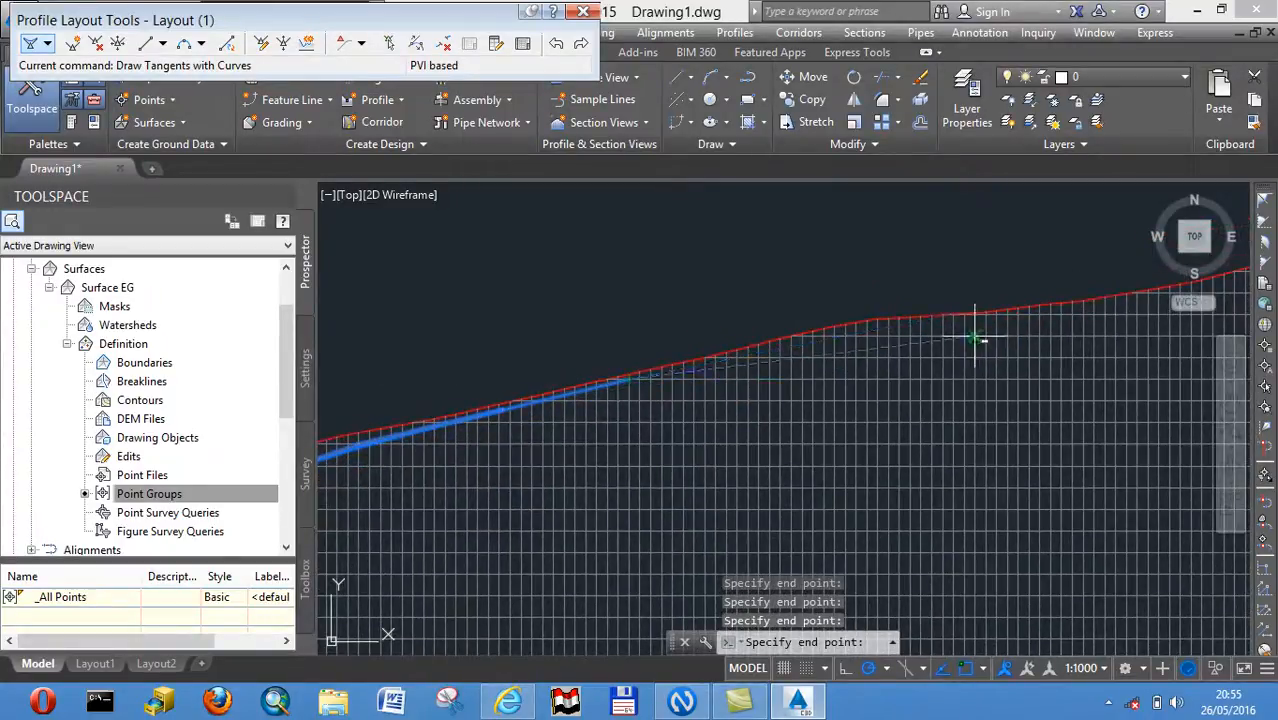
pyautogui.click(977, 319)
# Finish the design tangents beneath the final hump, ending at the existing ground's end station at elevation 716
pyautogui.moveTo(1127, 308); pyautogui.dragTo(587, 453, button='middle')
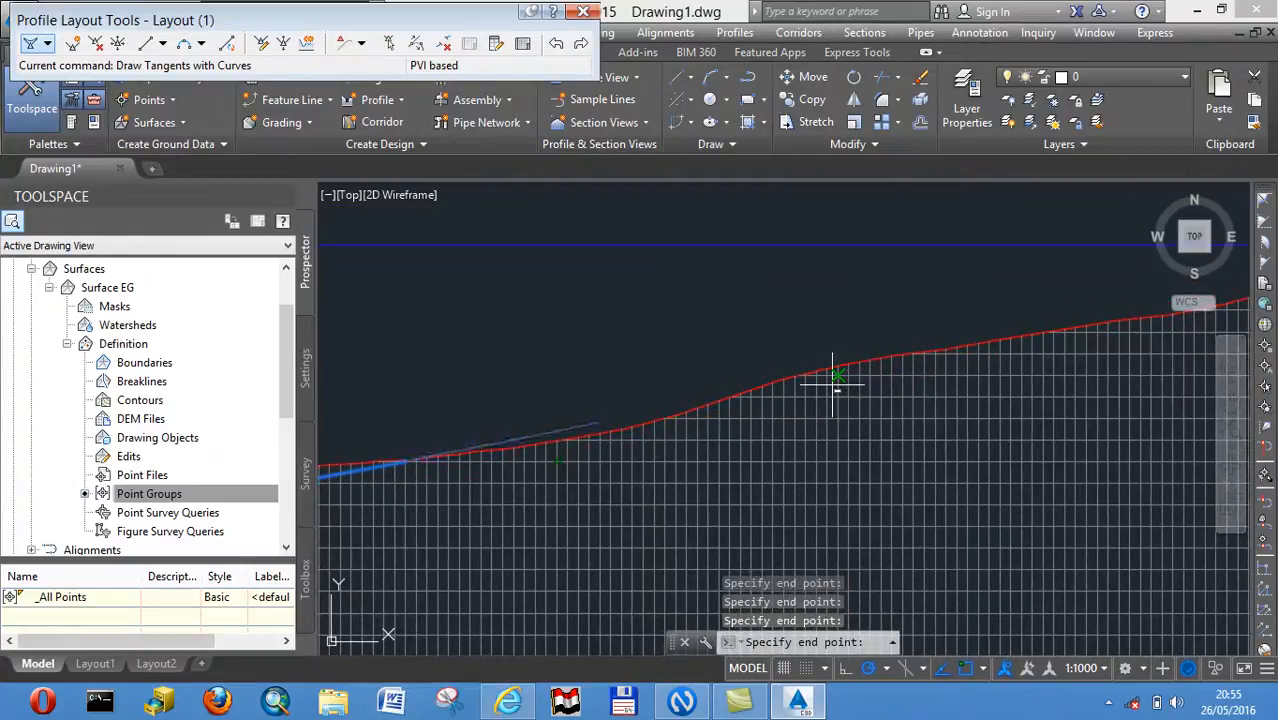
pyautogui.click(1061, 337)
pyautogui.moveTo(1061, 337); pyautogui.dragTo(494, 474, button='middle')
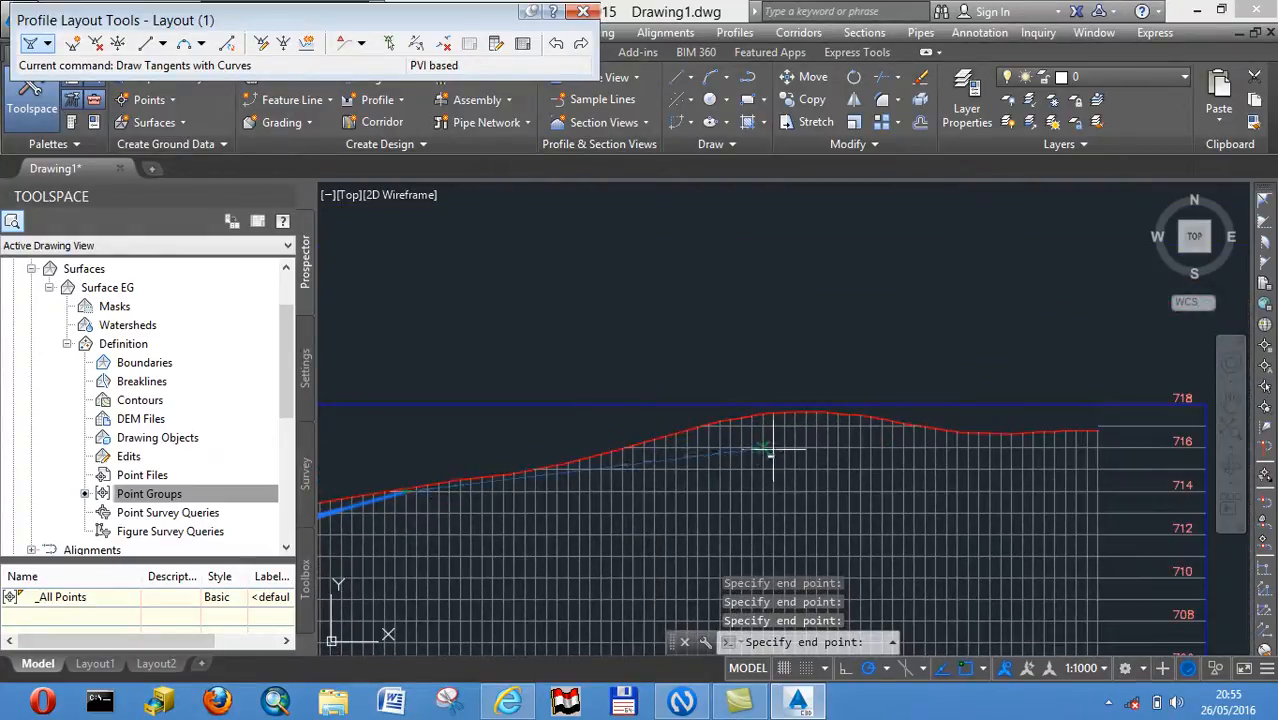
pyautogui.click(1099, 450)
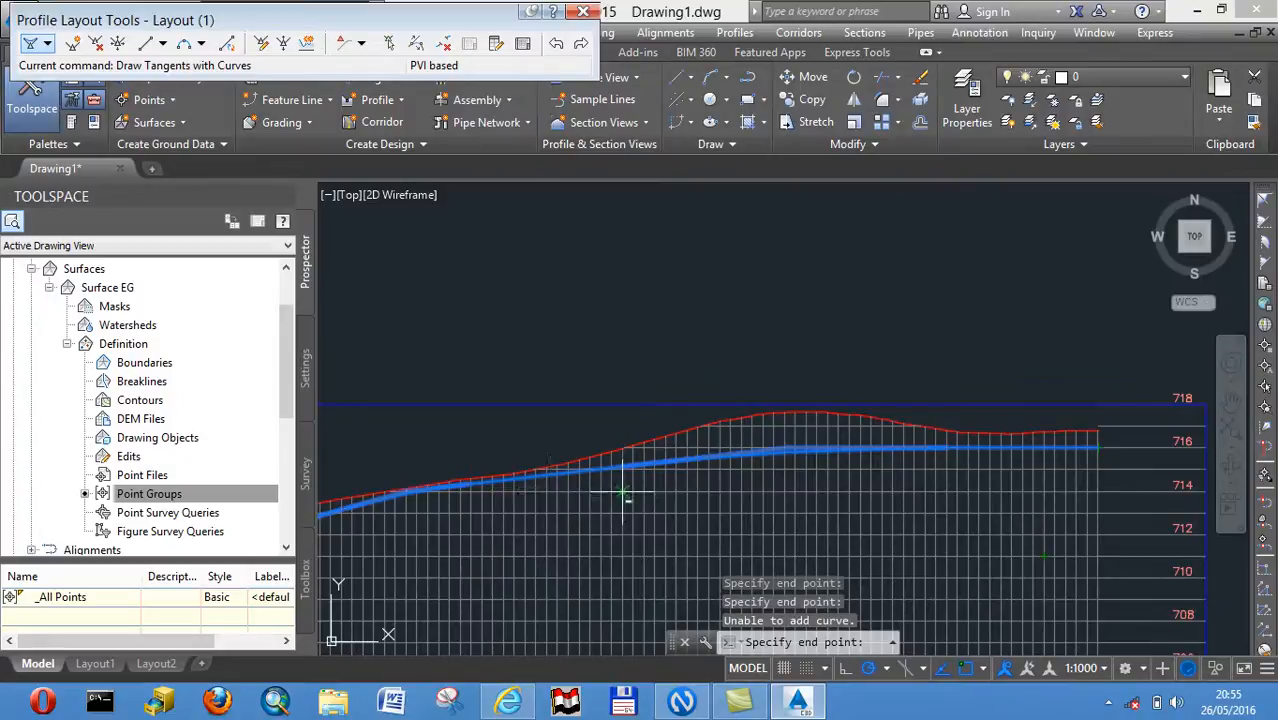
# Examine the design profile against the existing ground along its whole length and close the profile layout tools
pyautogui.scroll(5, 632, 494)
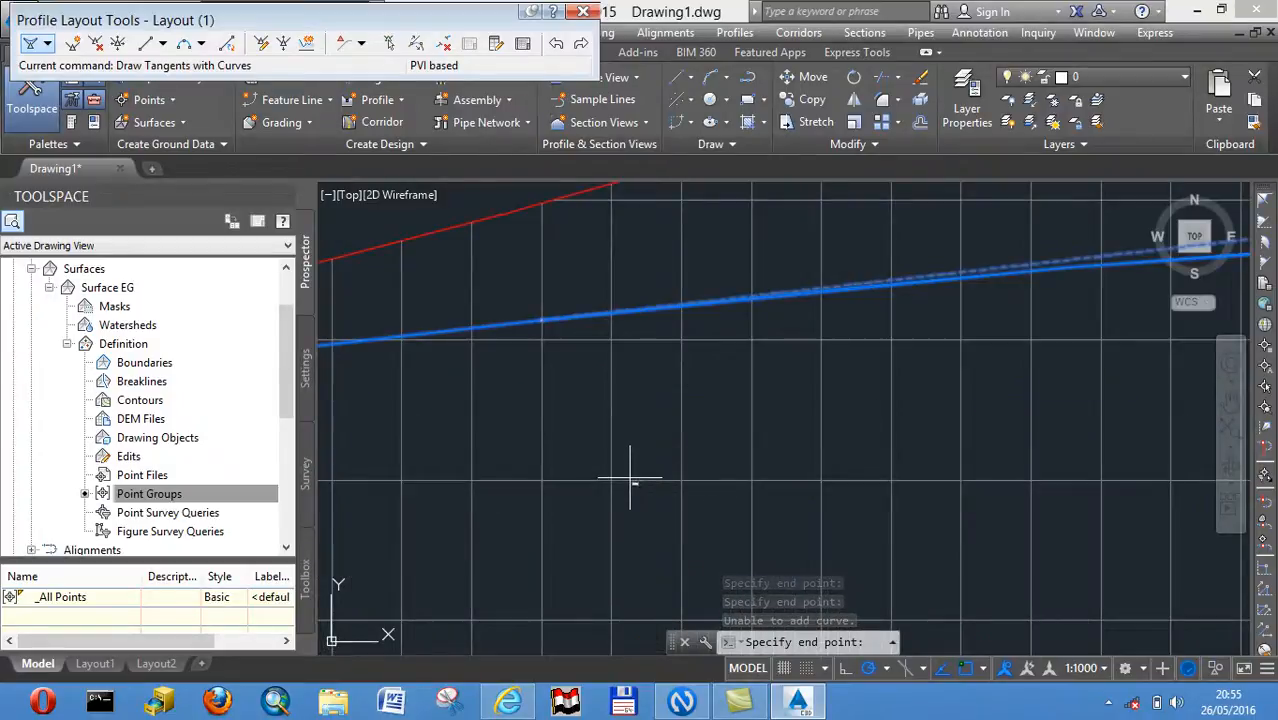
pyautogui.scroll(-6, 630, 455)
pyautogui.moveTo(420, 473); pyautogui.dragTo(1170, 347, button='middle')
pyautogui.scroll(-5, 943, 391)
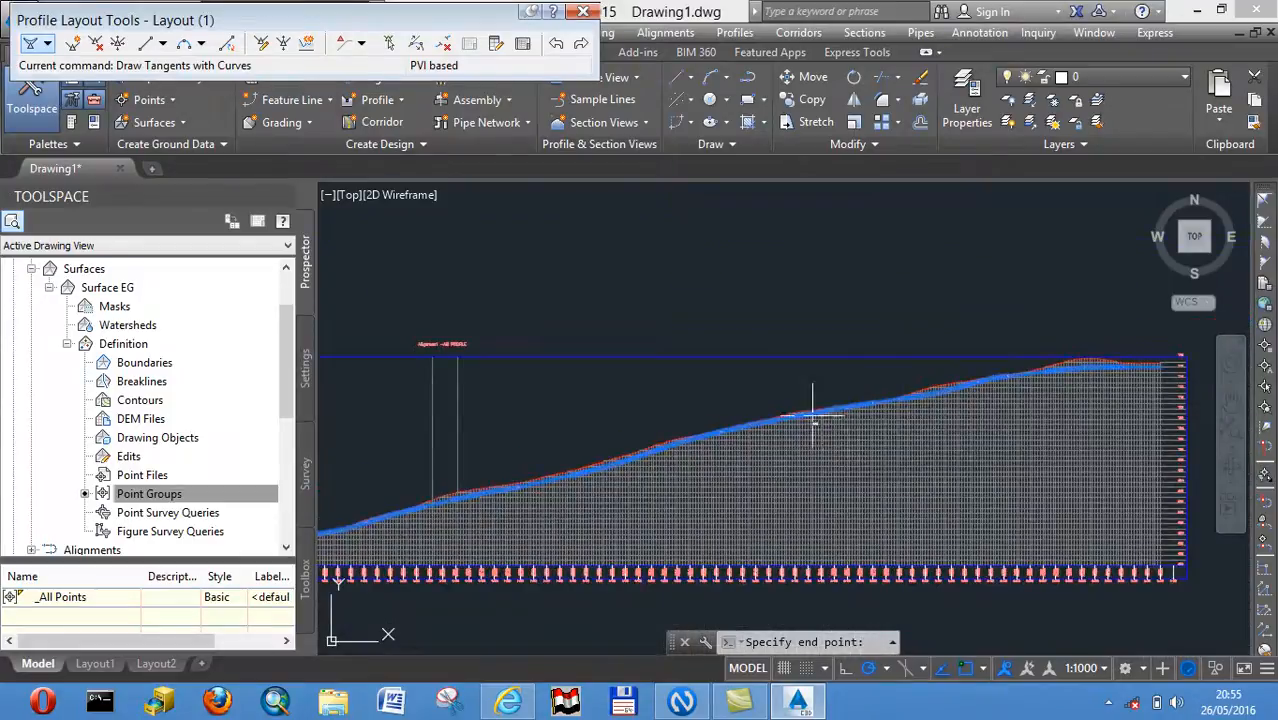
pyautogui.scroll(-3, 560, 482)
pyautogui.moveTo(385, 508); pyautogui.dragTo(682, 438, button='middle')
pyautogui.scroll(4, 682, 440)
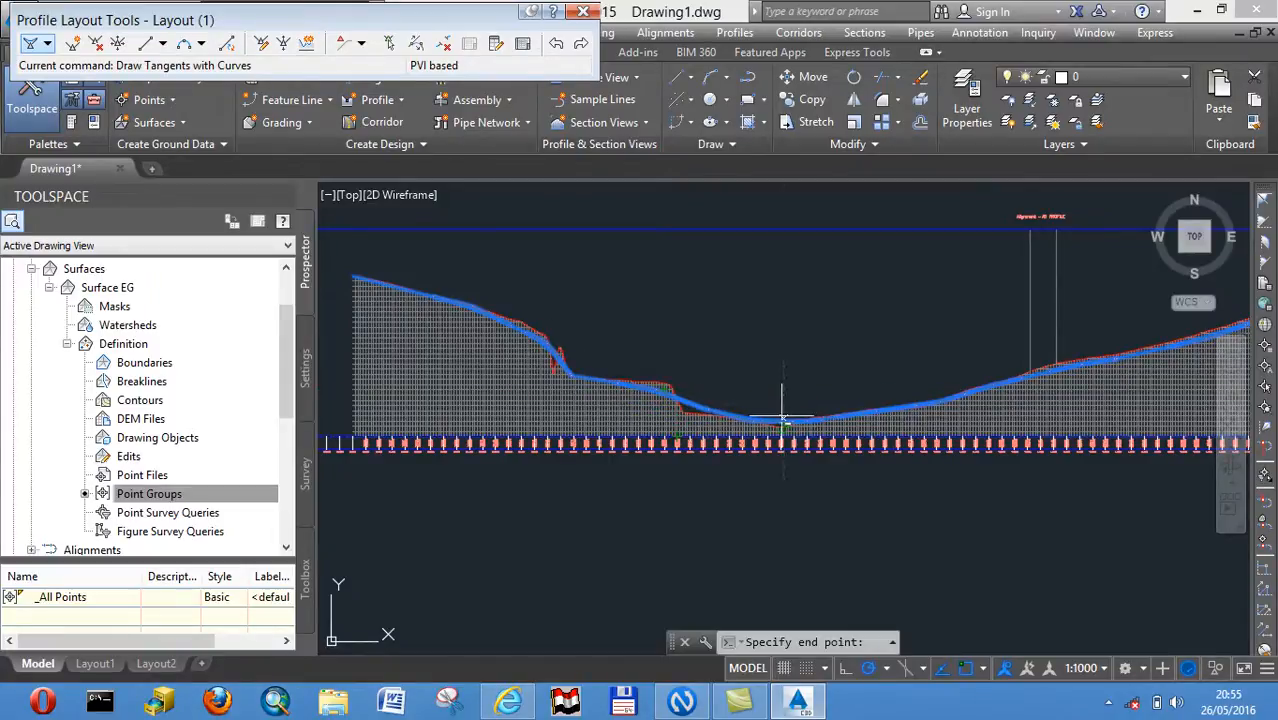
pyautogui.scroll(-4, 783, 425)
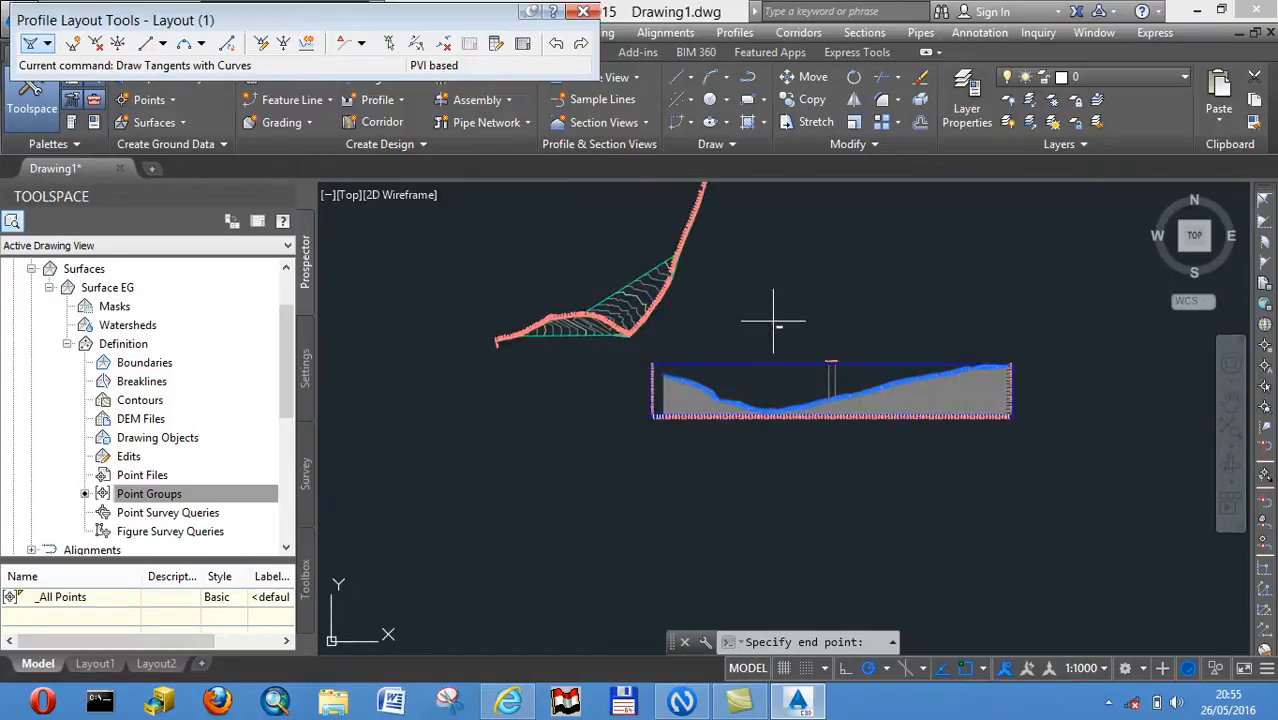
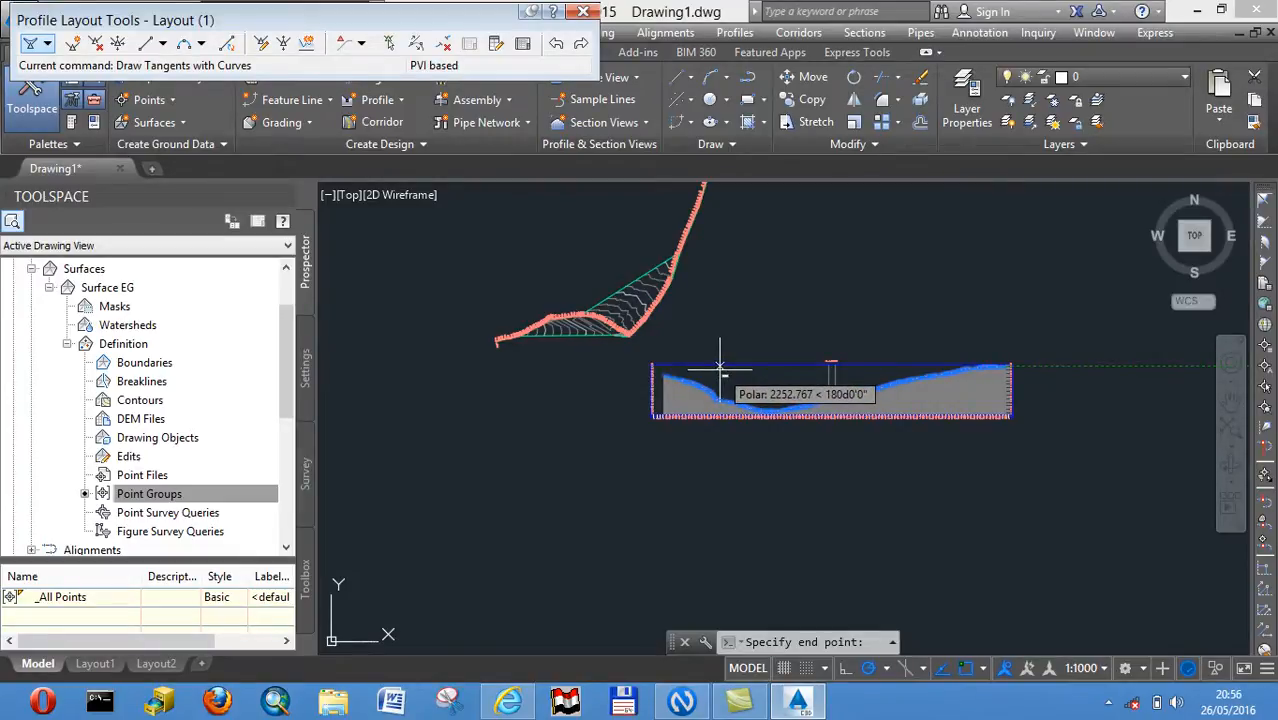
pyautogui.click(580, 11)
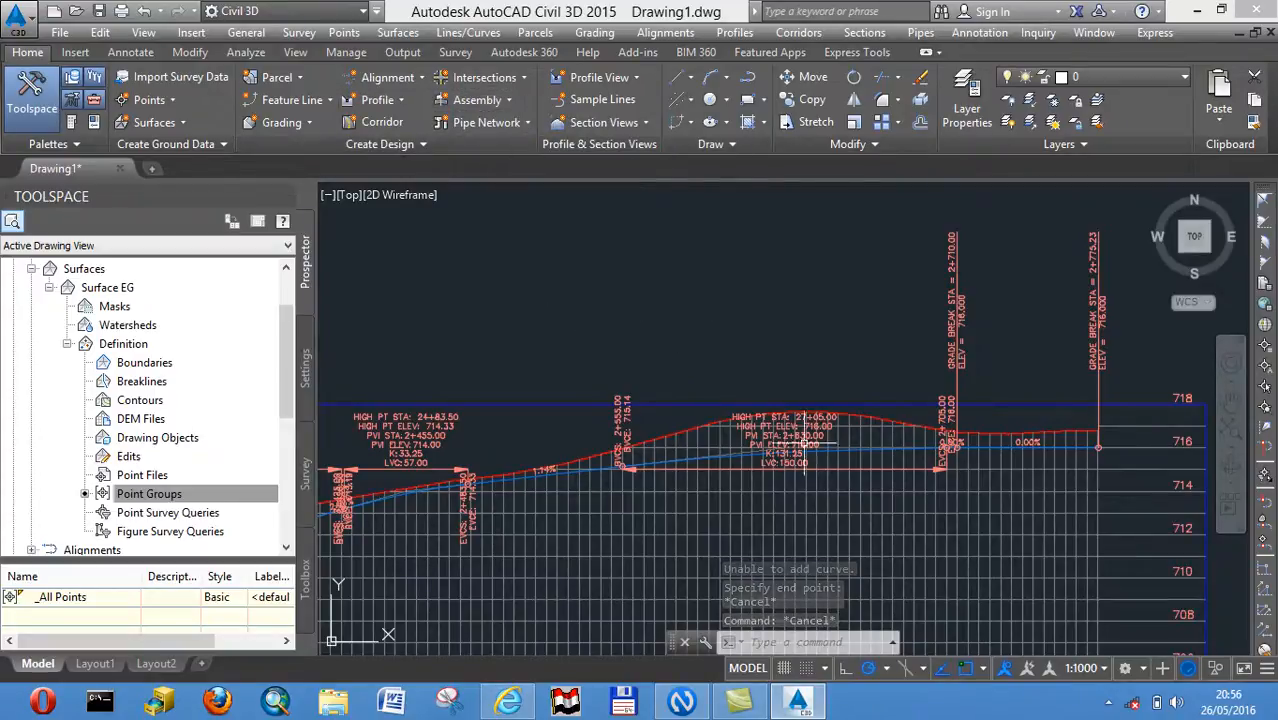
# Create an assembly named Assembly - AS with type Other, the Basic assembly style and the All Codes code set style
pyautogui.scroll(-3, 822, 410)
pyautogui.scroll(-4, 823, 409)
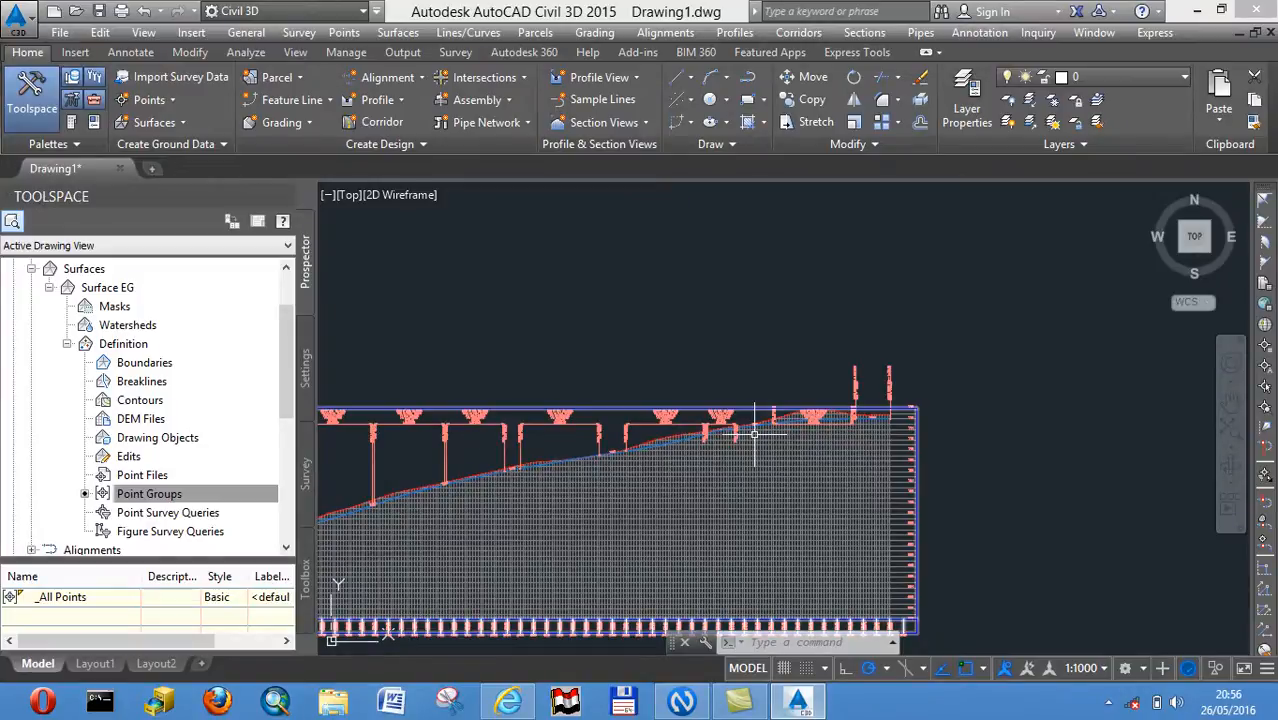
pyautogui.scroll(-2, 755, 432)
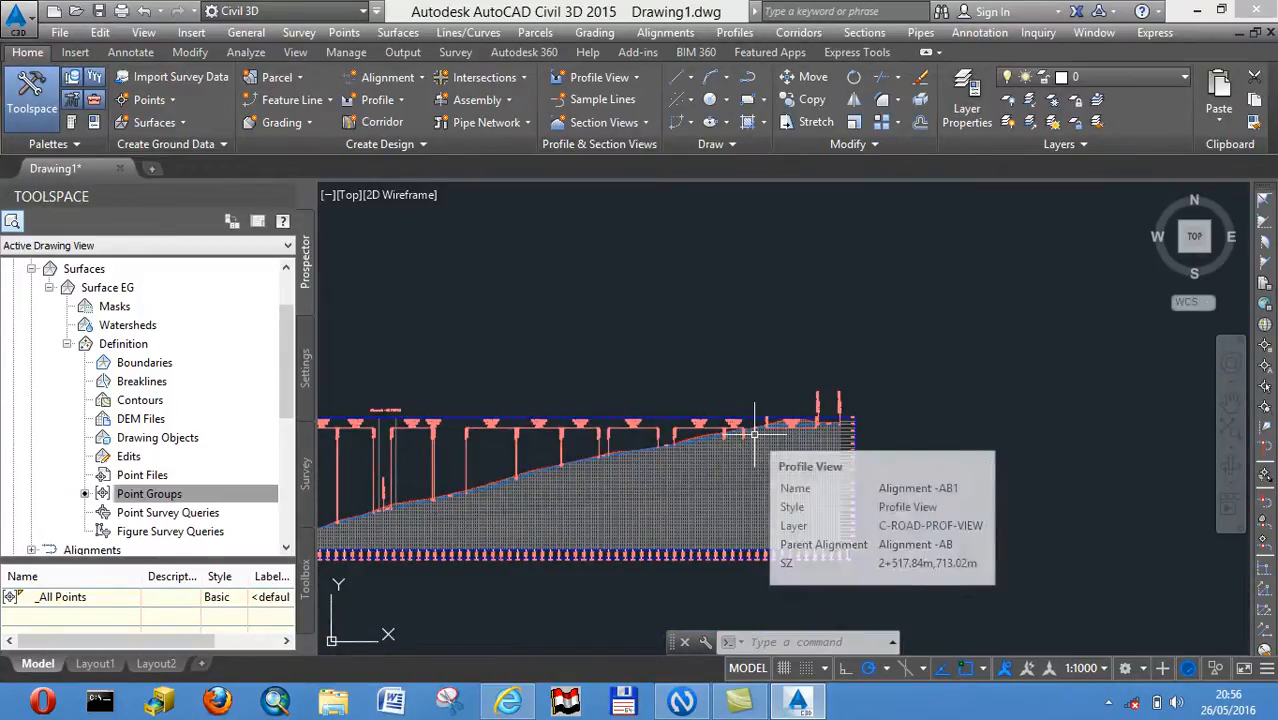
pyautogui.scroll(-2, 510, 283)
pyautogui.moveTo(485, 342); pyautogui.dragTo(791, 497, button='middle')
pyautogui.click(509, 101)
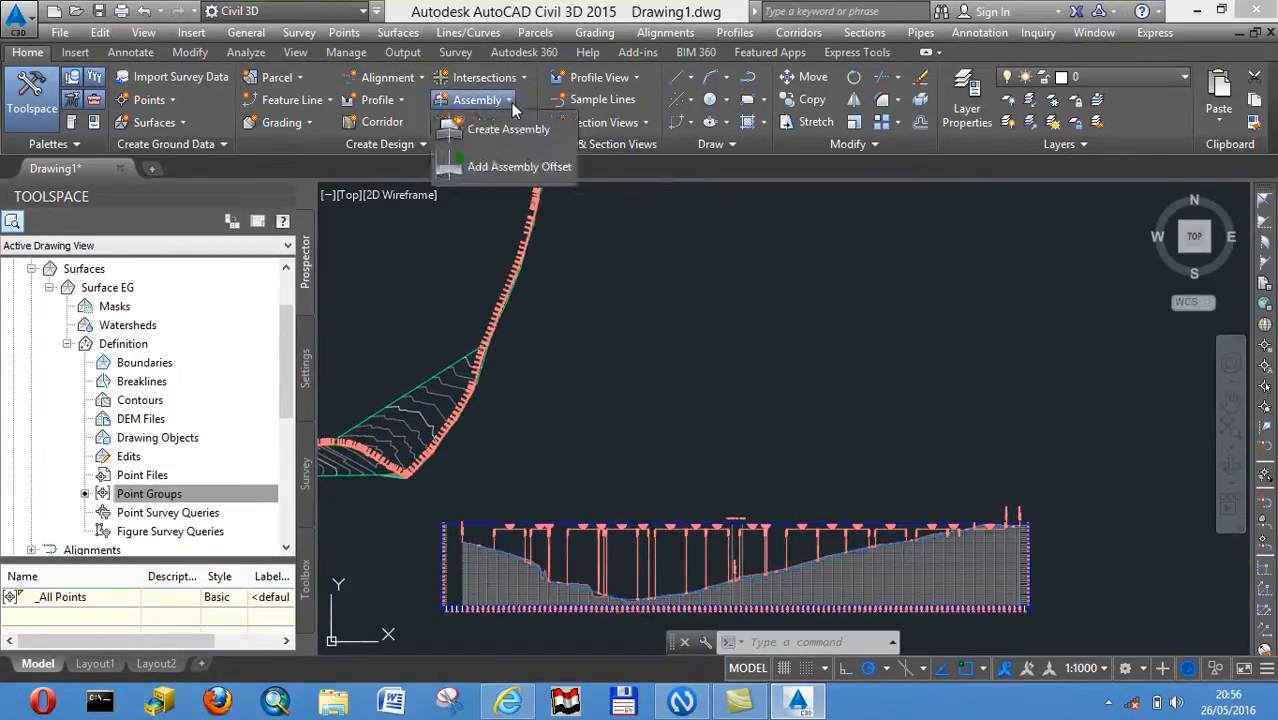
pyautogui.click(507, 126)
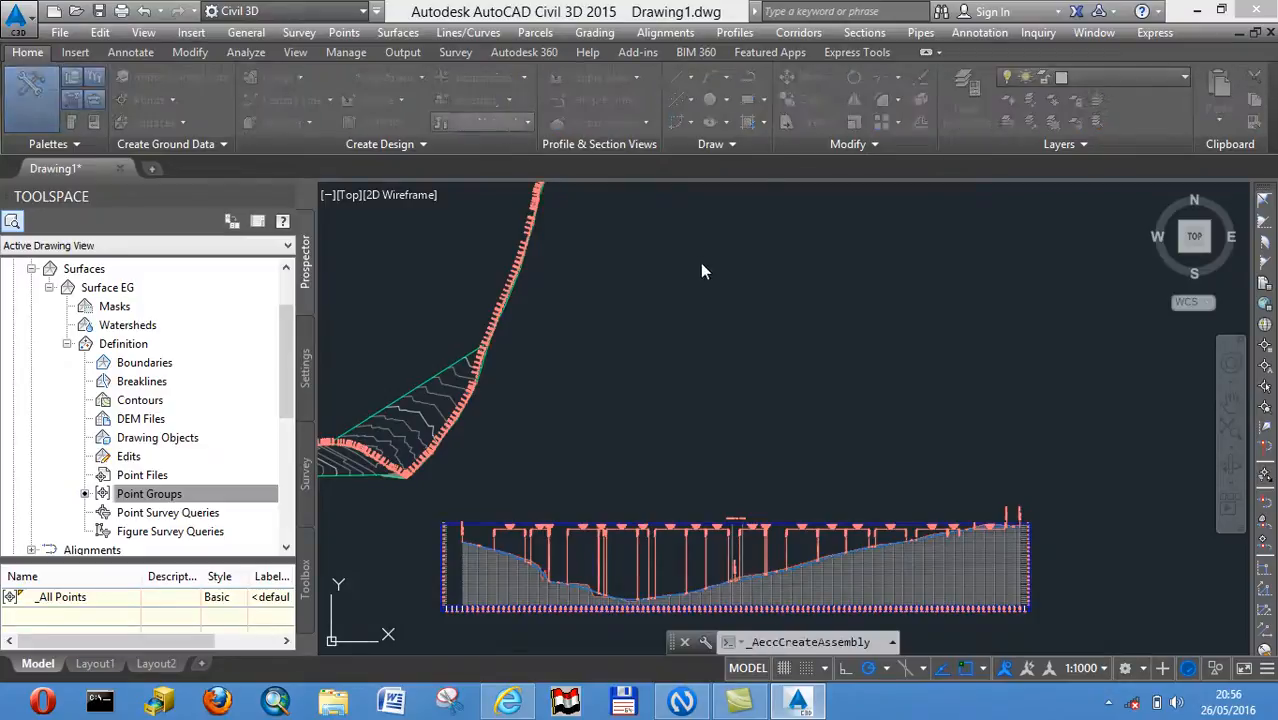
pyautogui.moveTo(700, 222); pyautogui.dragTo(586, 224)
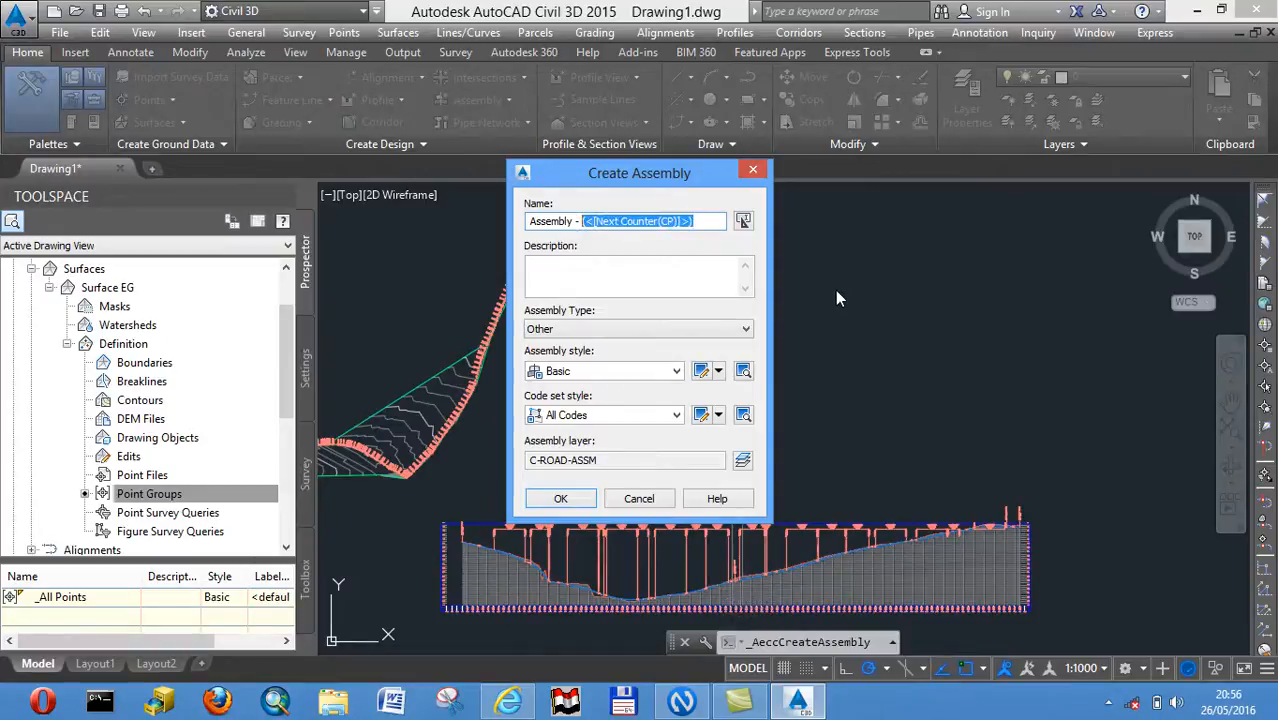
pyautogui.write('Assembly - AS')
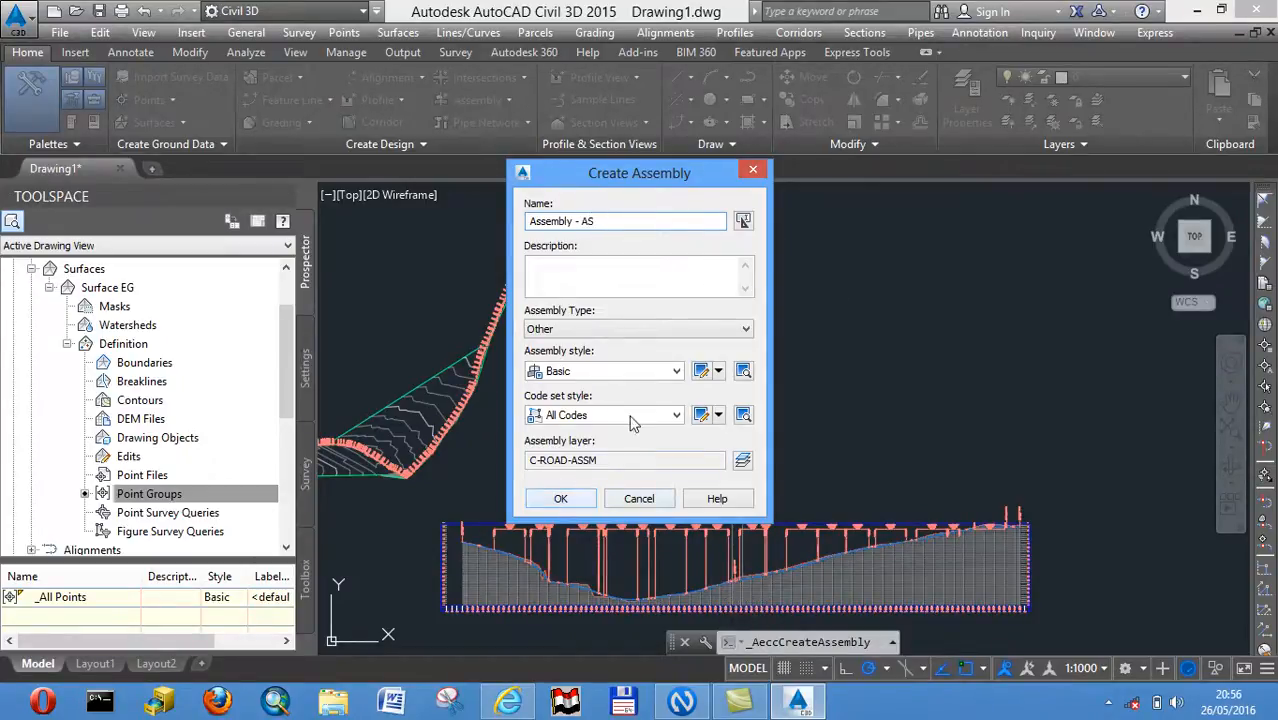
pyautogui.click(561, 498)
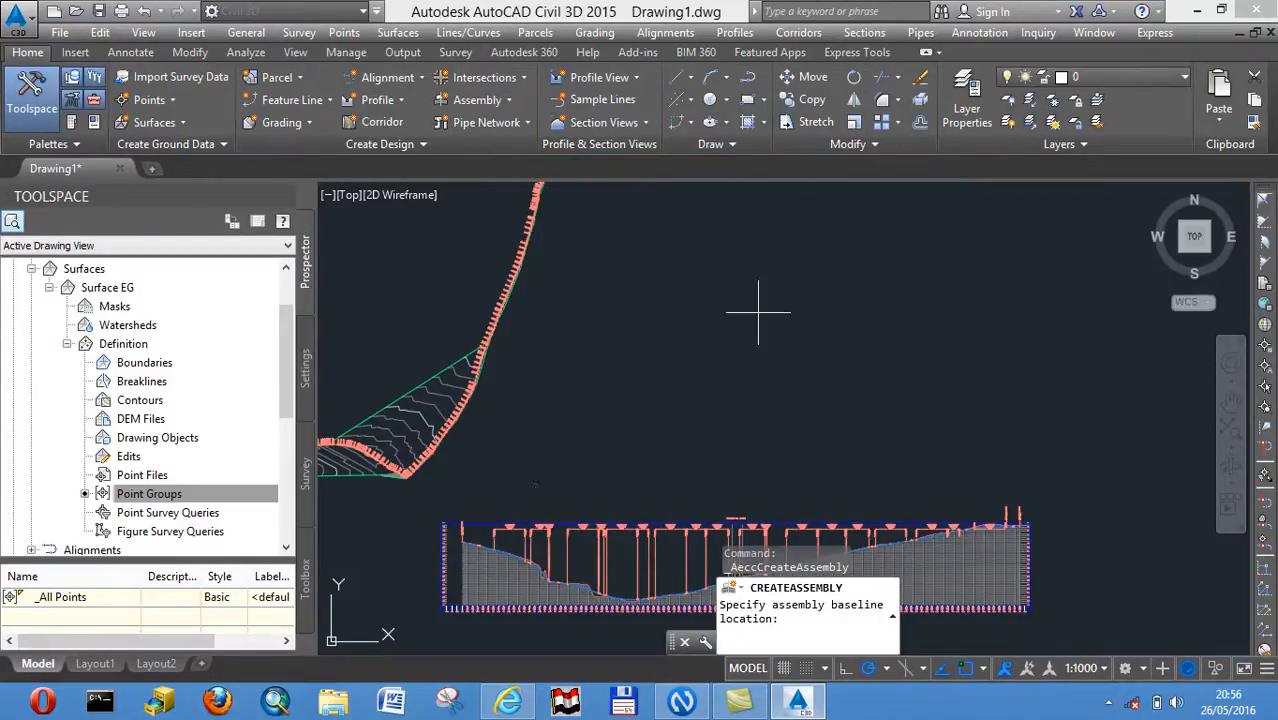
# Place the assembly baseline in the empty drawing area above the profile view
pyautogui.scroll(-3, 840, 359)
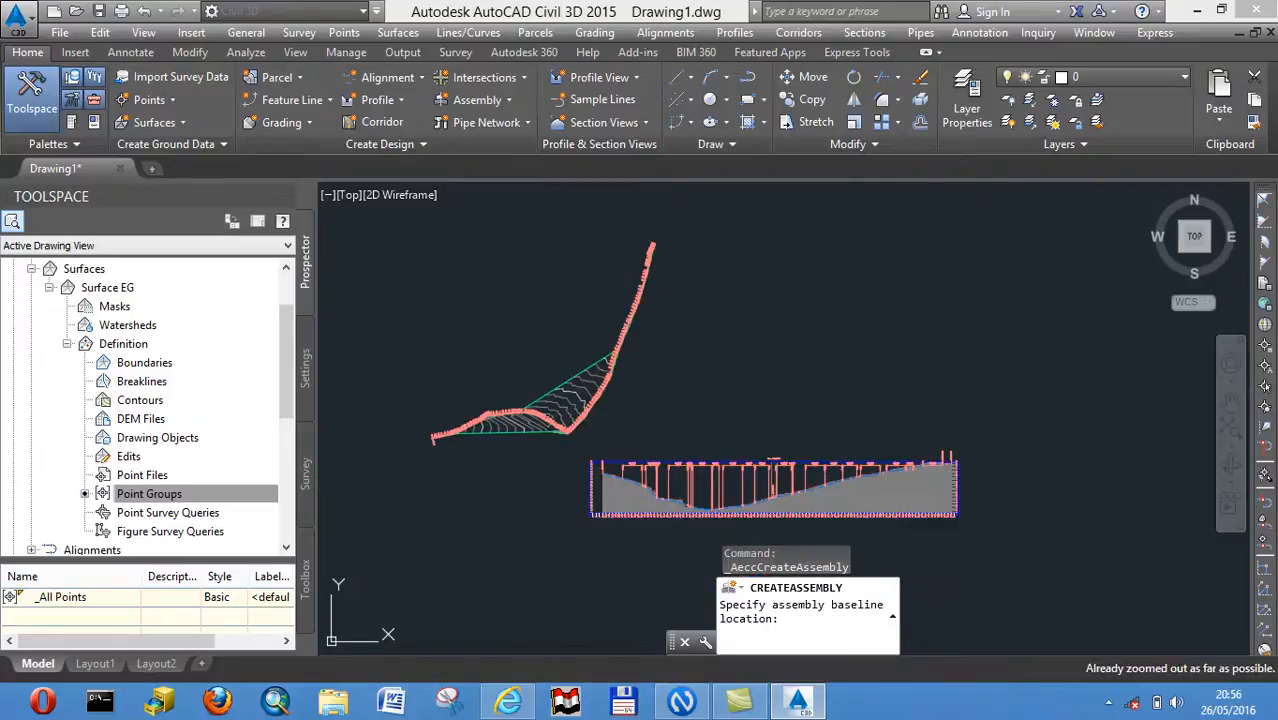
pyautogui.moveTo(896, 348); pyautogui.dragTo(695, 393, button='middle')
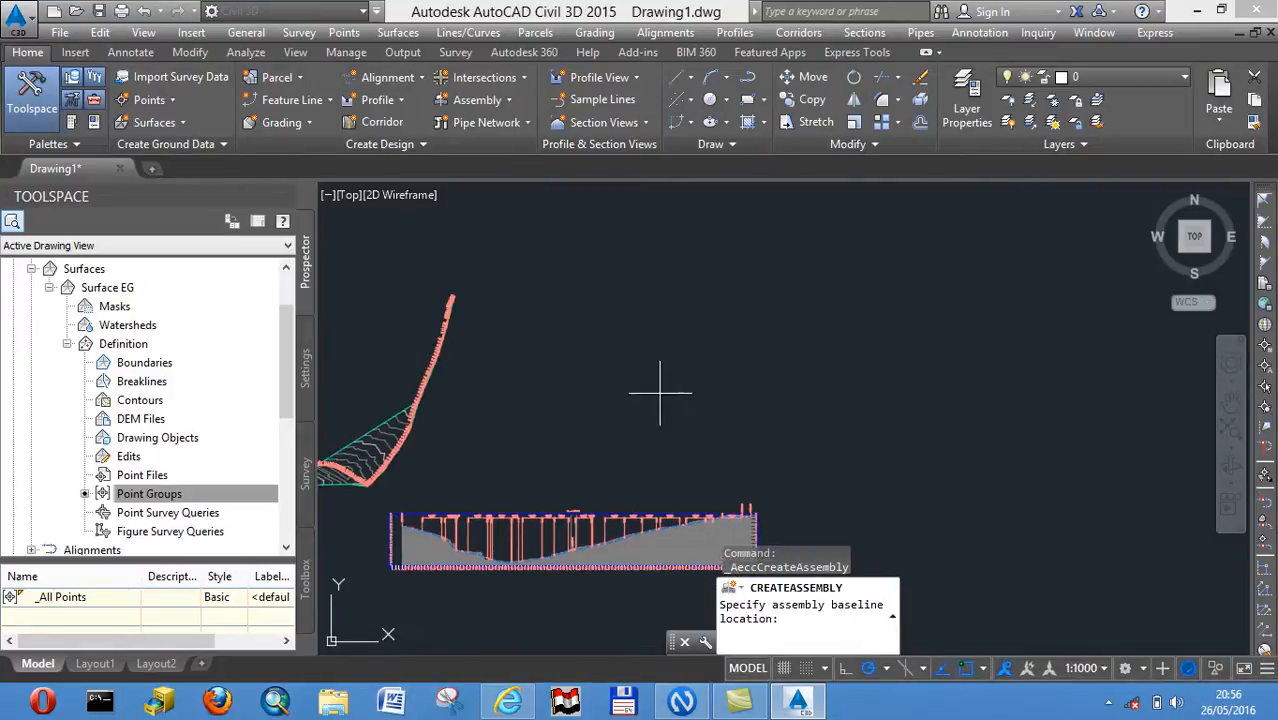
pyautogui.click(597, 372)
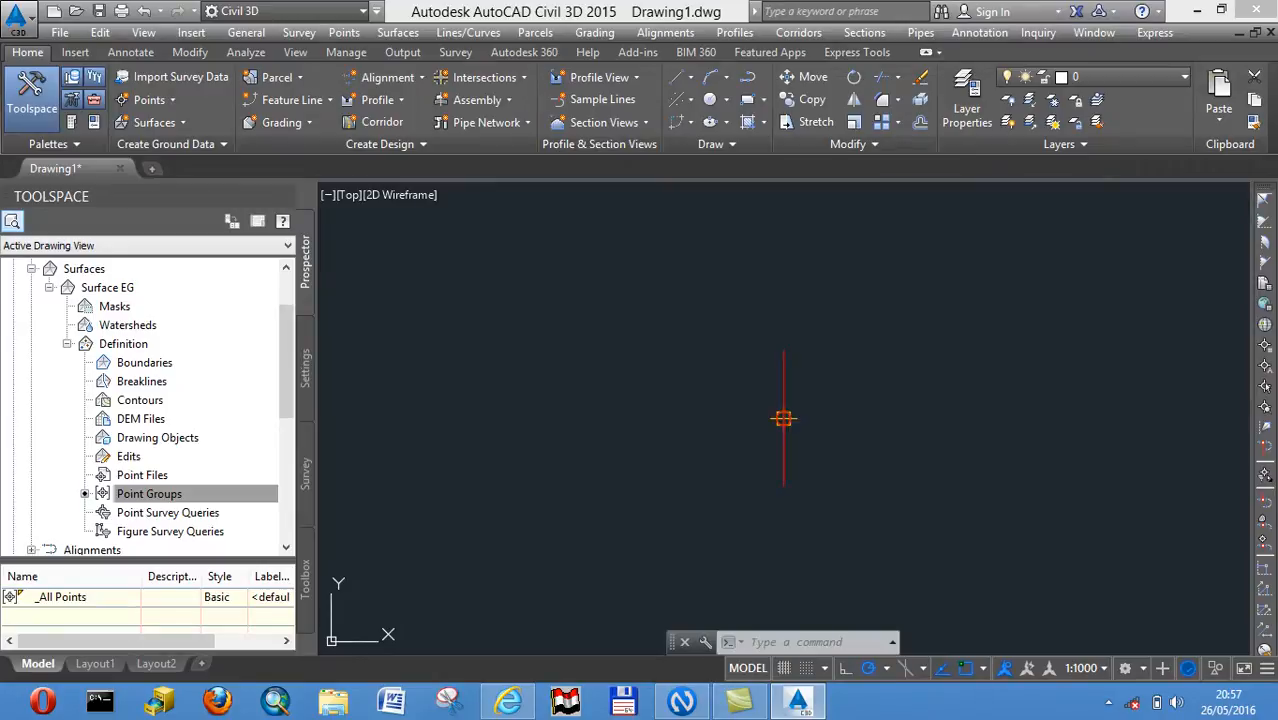
# Select the new assembly baseline and open the subassembly tool palettes for it
pyautogui.click(783, 418)
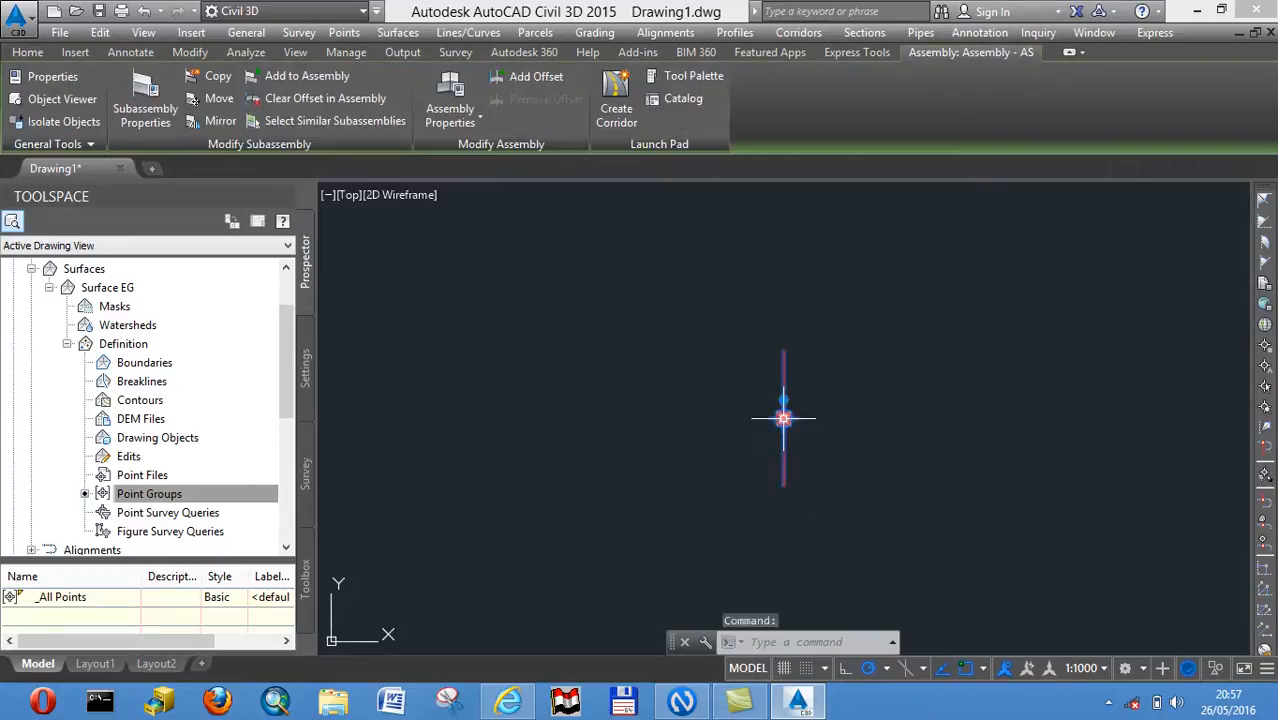
pyautogui.click(706, 77)
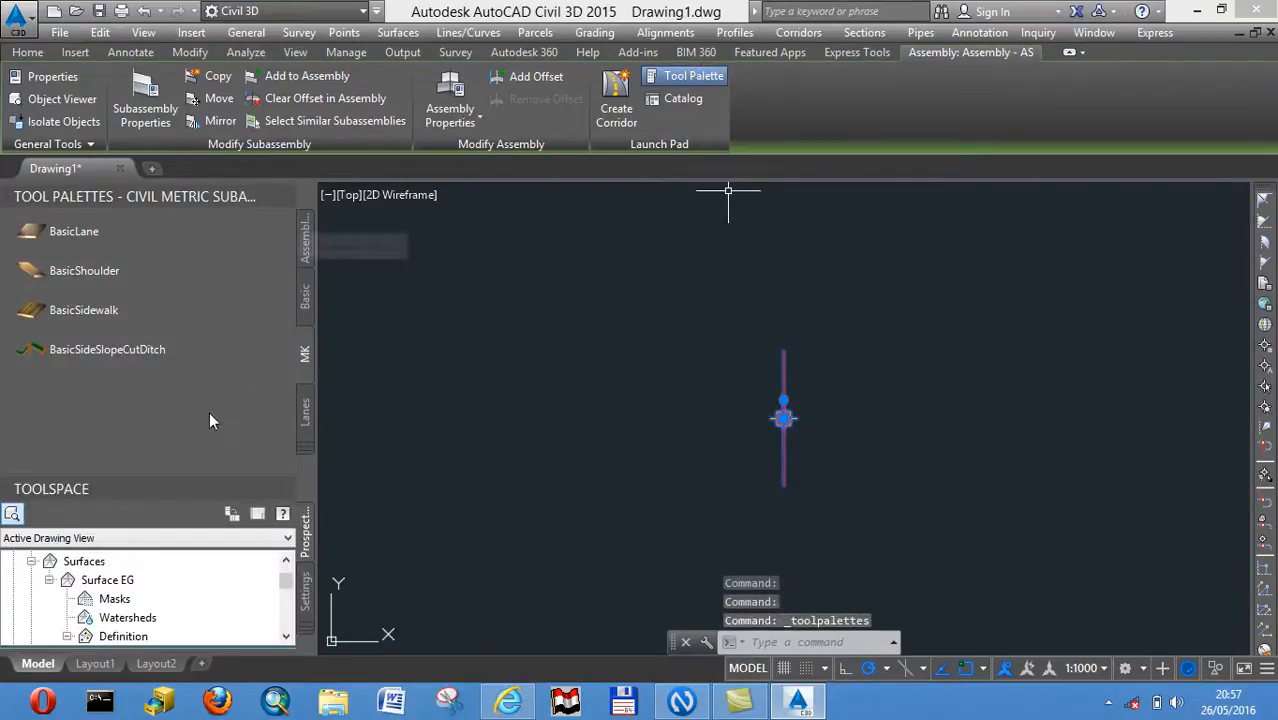
pyautogui.rightClick(268, 350)
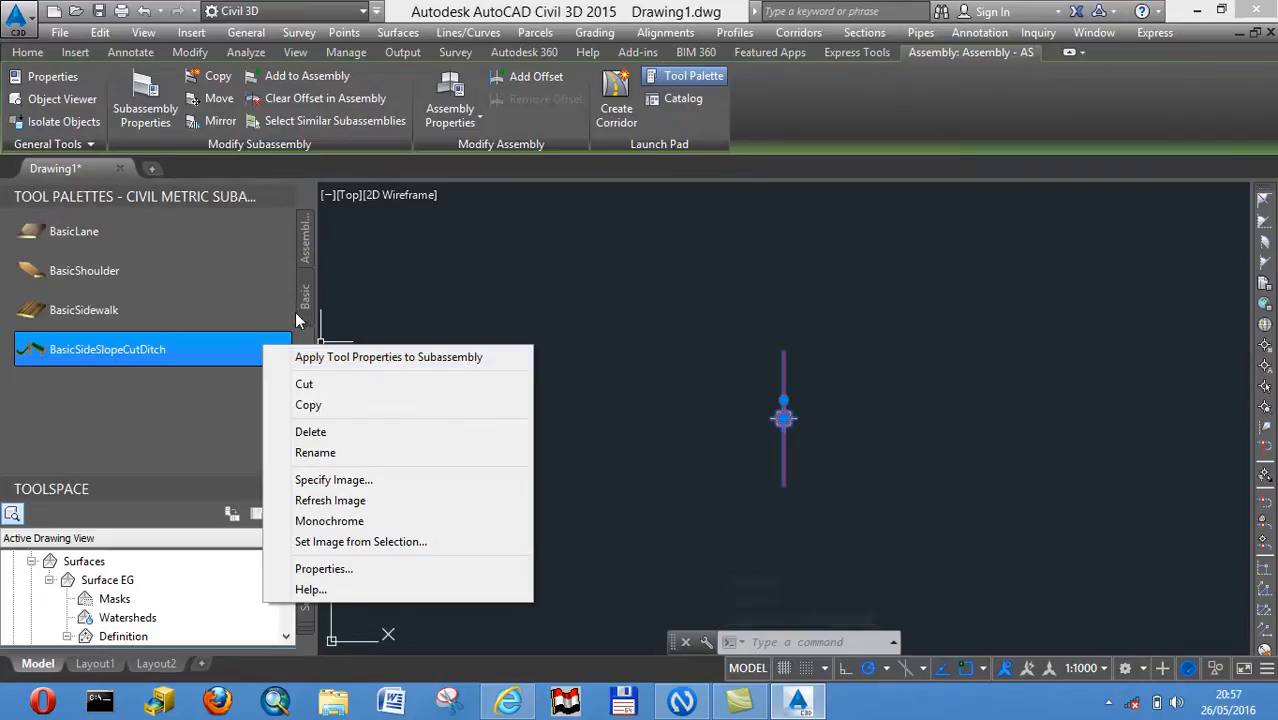
pyautogui.click(292, 312)
pyautogui.rightClick(293, 313)
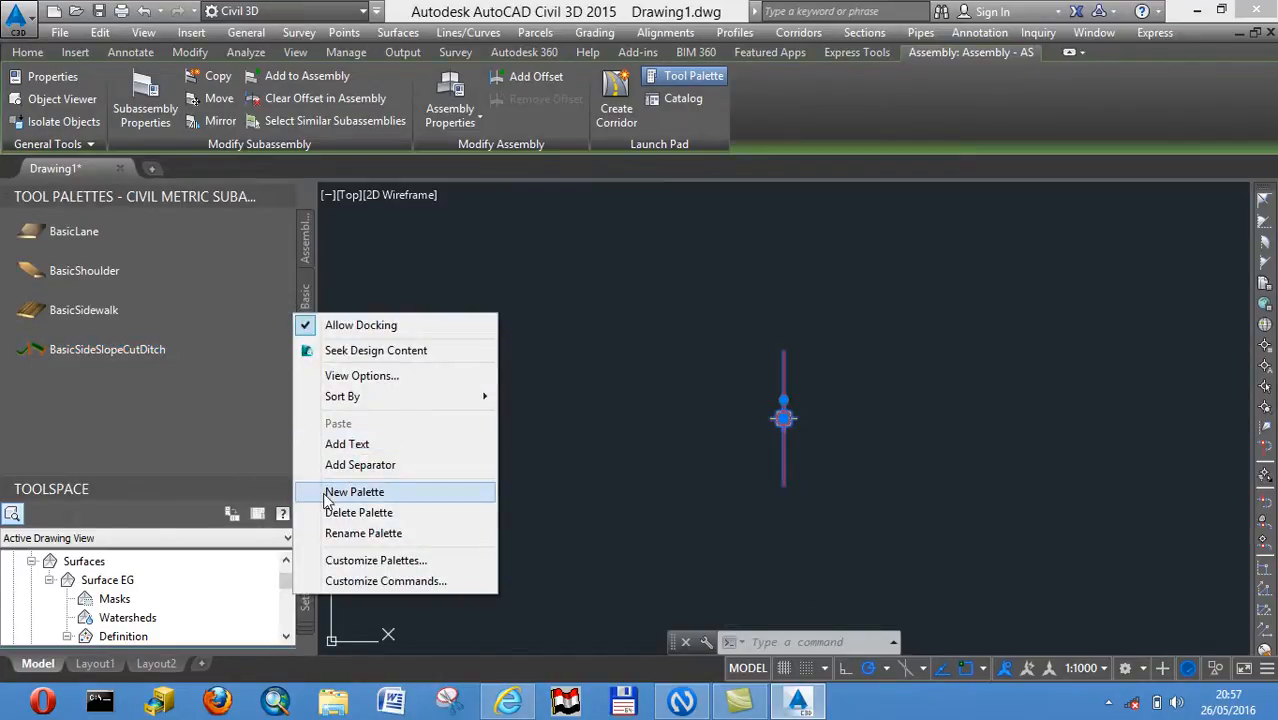
pyautogui.click(242, 432)
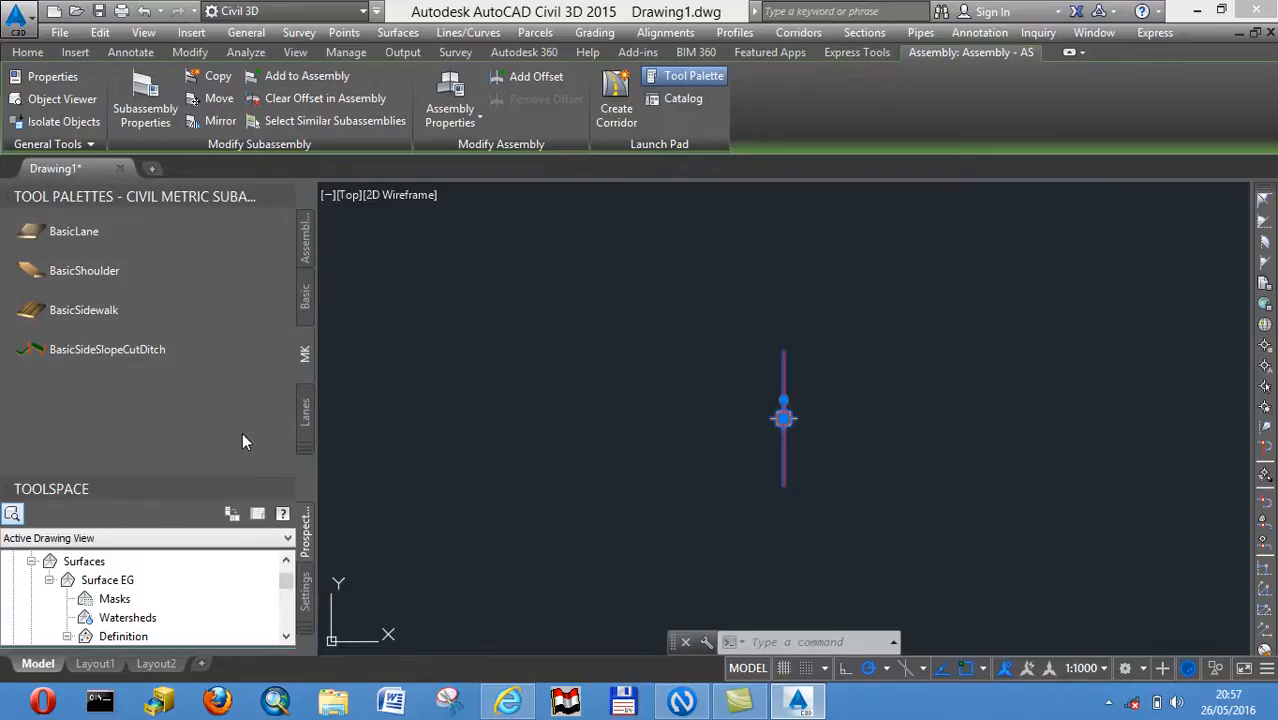
# Add a BasicLane from the metric Basic subassemblies, 3 m wide, to the right side of the assembly baseline marker
pyautogui.click(307, 320)
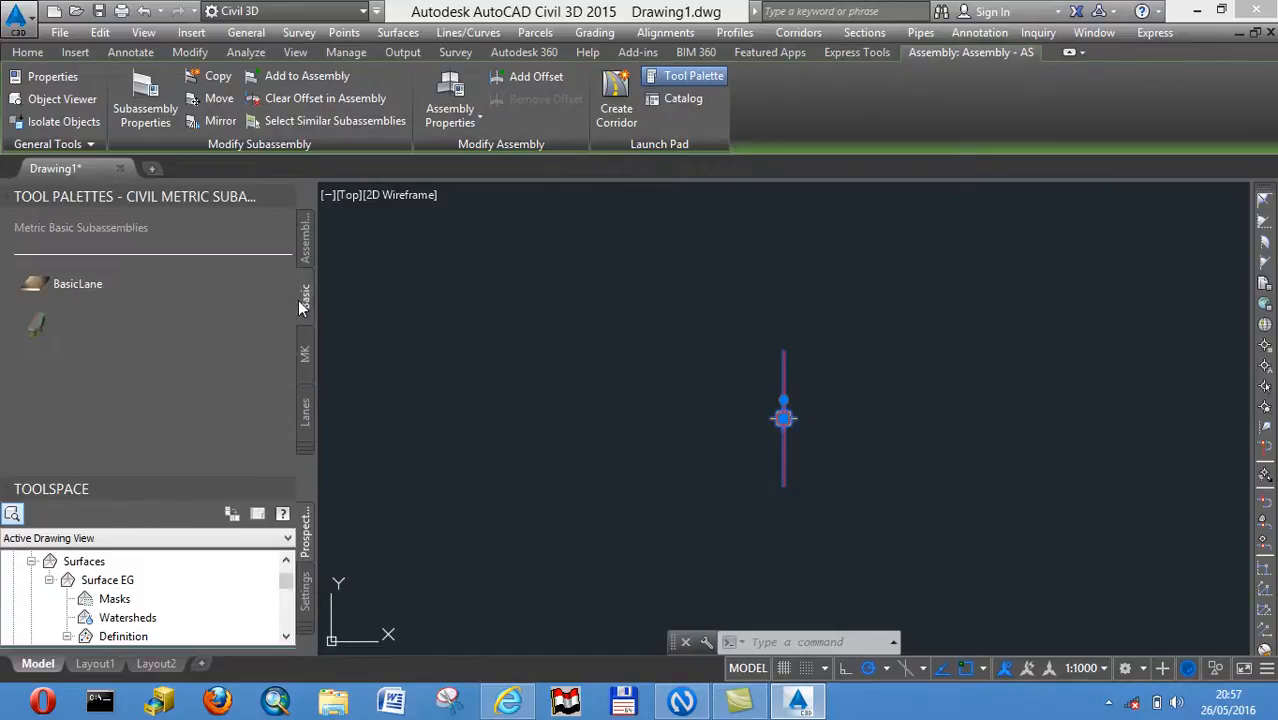
pyautogui.click(102, 285)
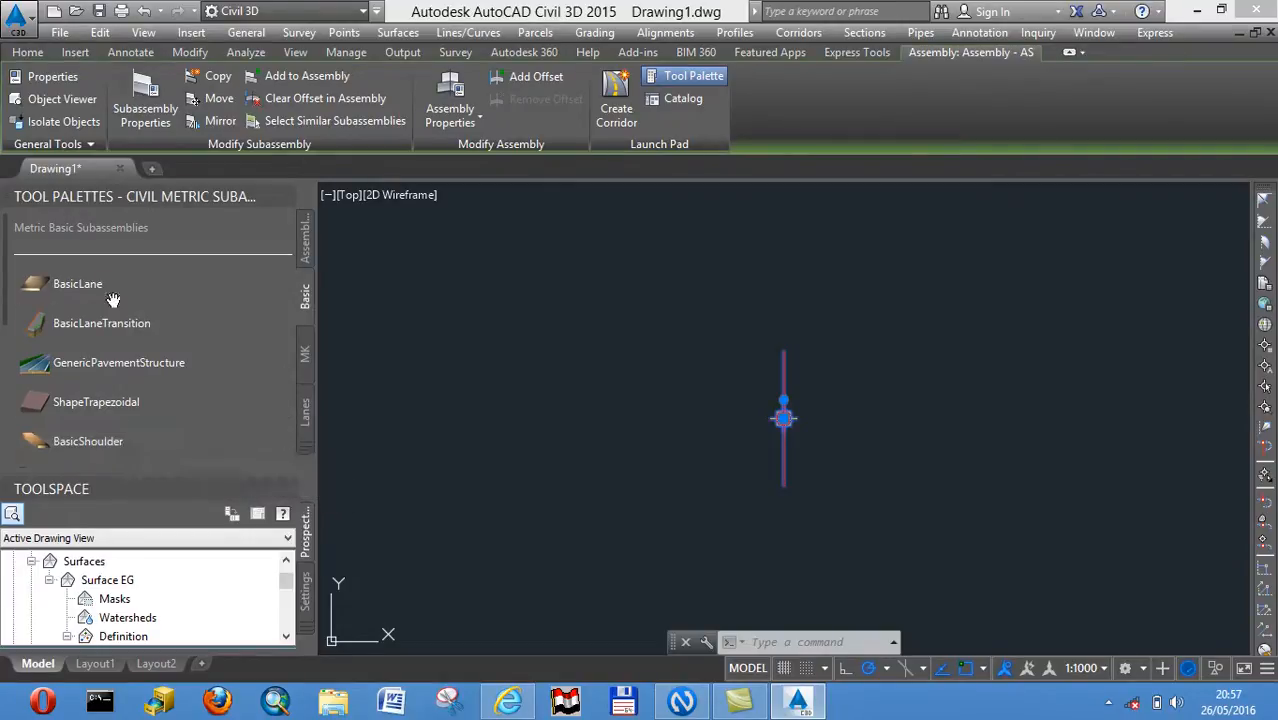
pyautogui.click(98, 285)
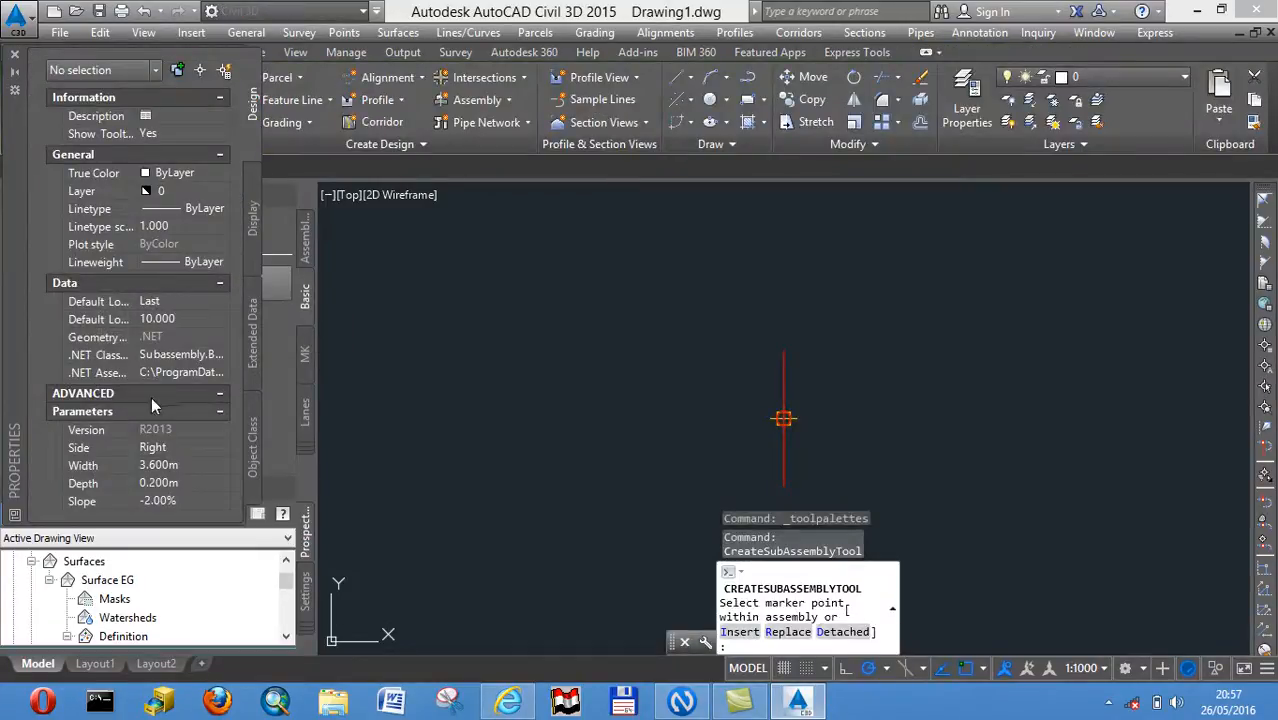
pyautogui.click(173, 467)
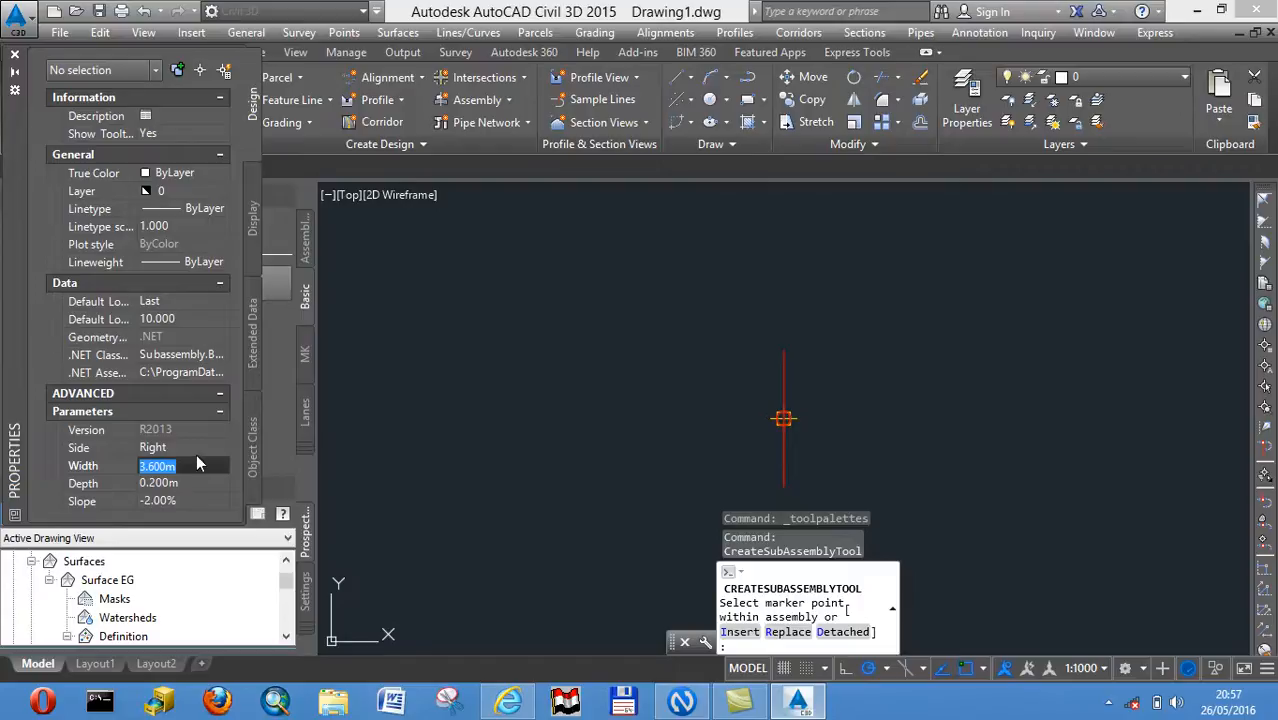
pyautogui.write('3')
pyautogui.press('Return')
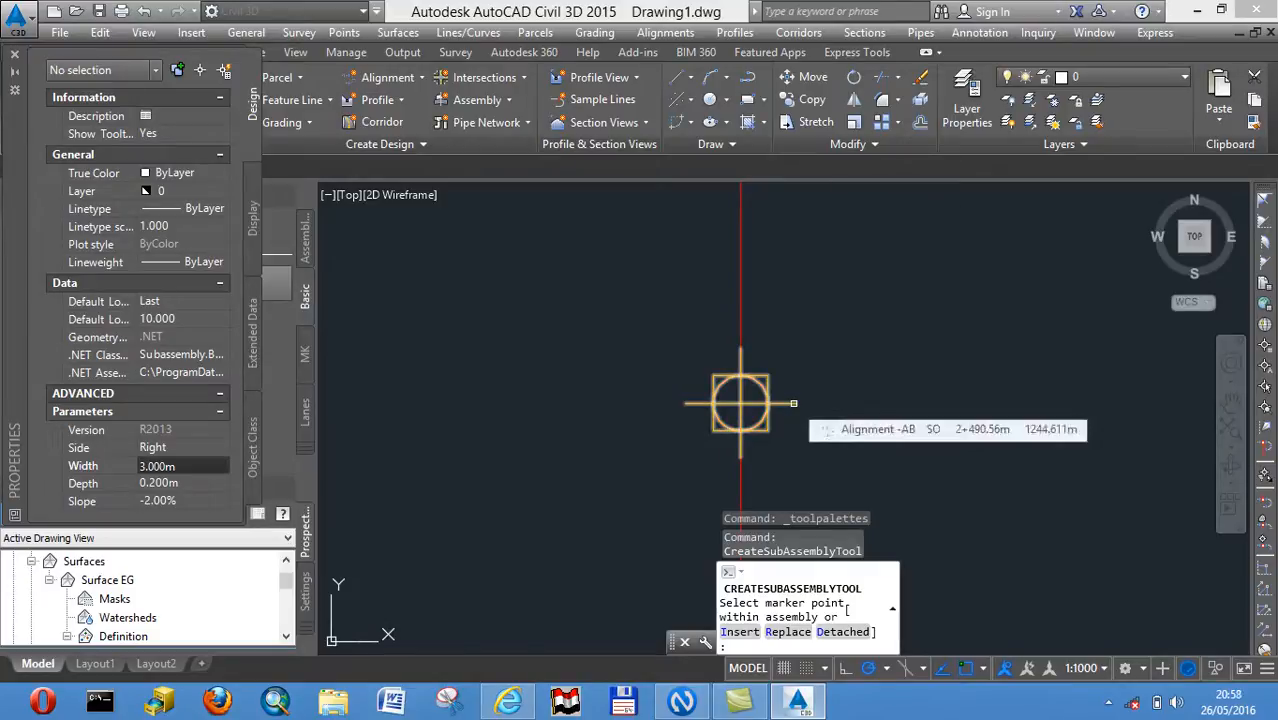
pyautogui.click(740, 403)
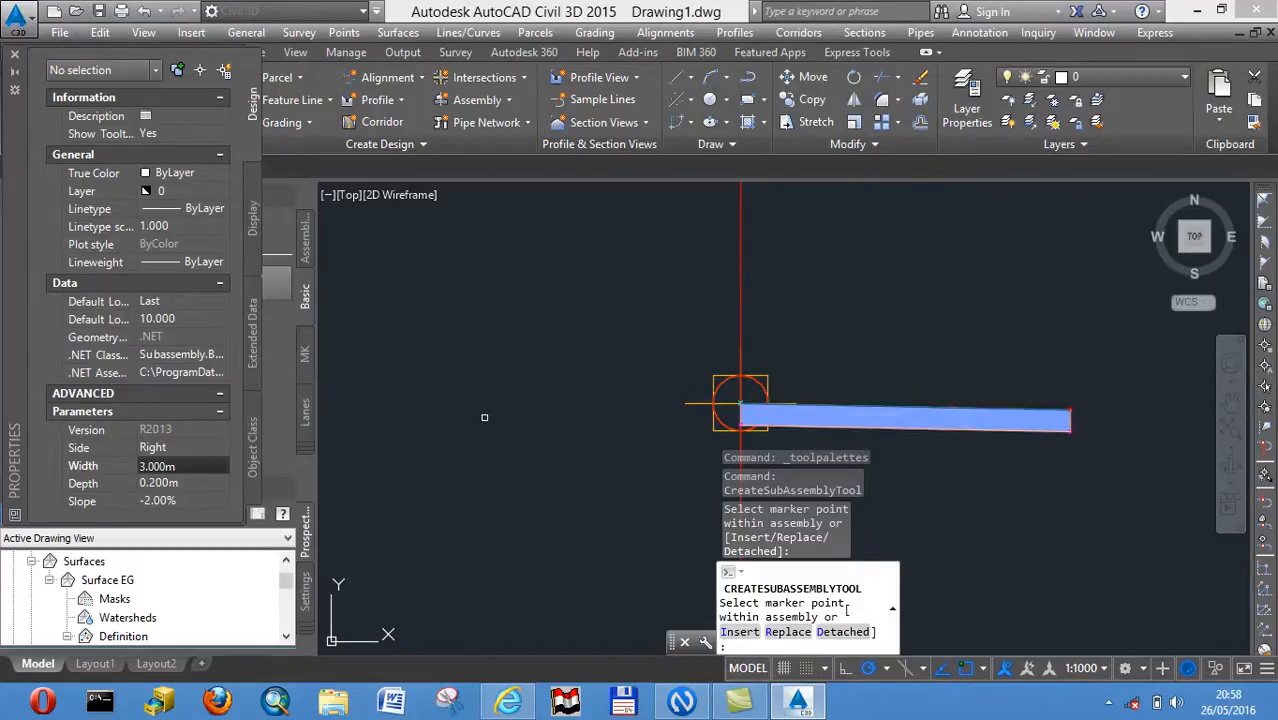
# Add a matching 3 m BasicLane on the Left side of the assembly baseline and close the subassembly properties
pyautogui.click(213, 447)
pyautogui.click(213, 447)
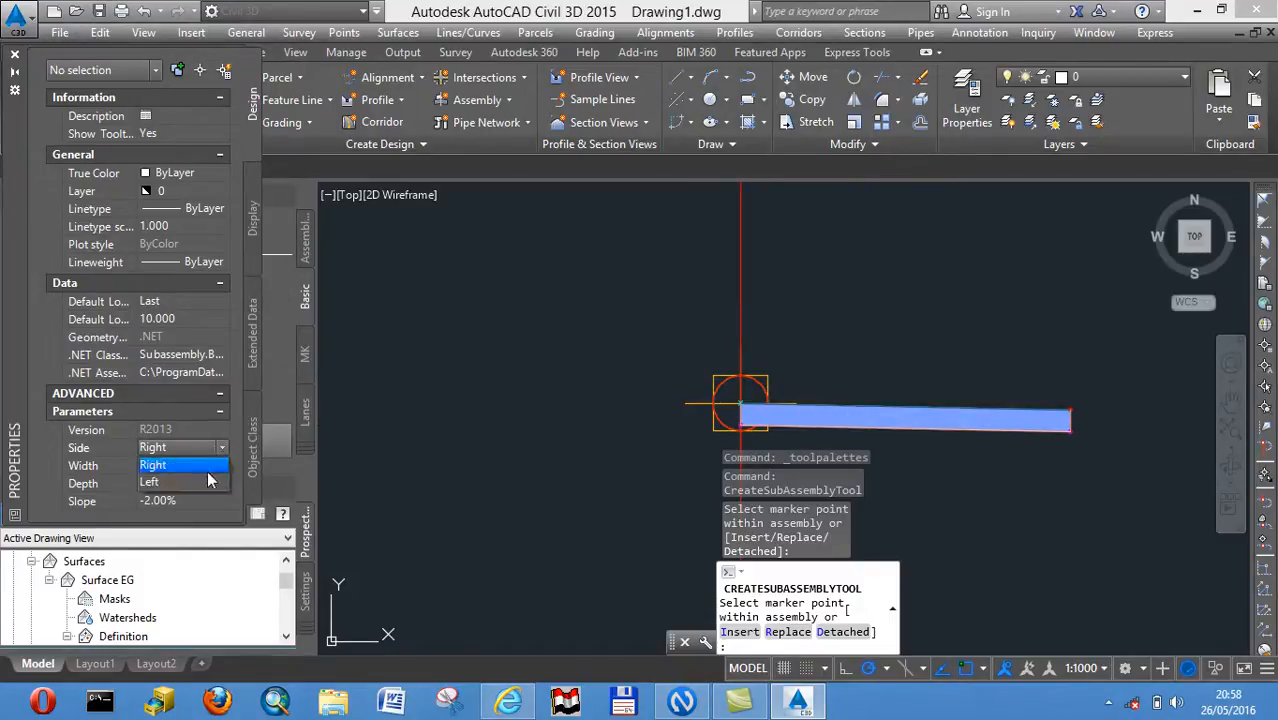
pyautogui.click(203, 481)
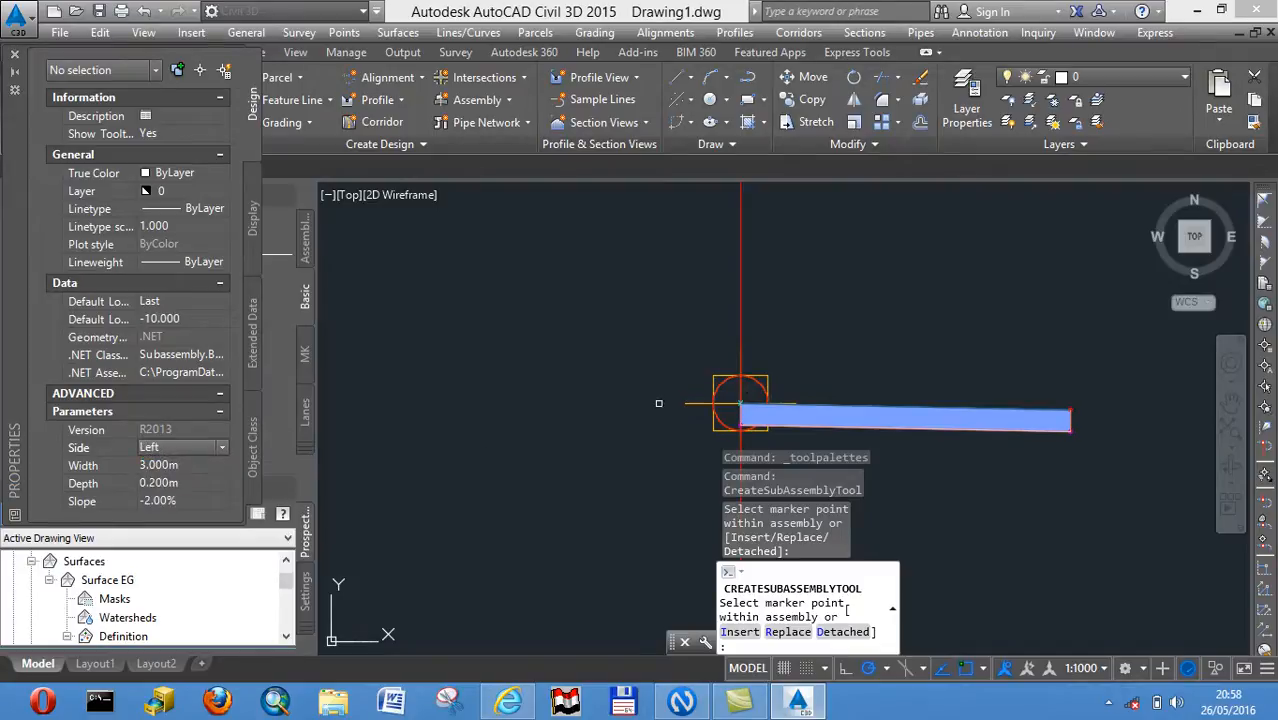
pyautogui.click(692, 405)
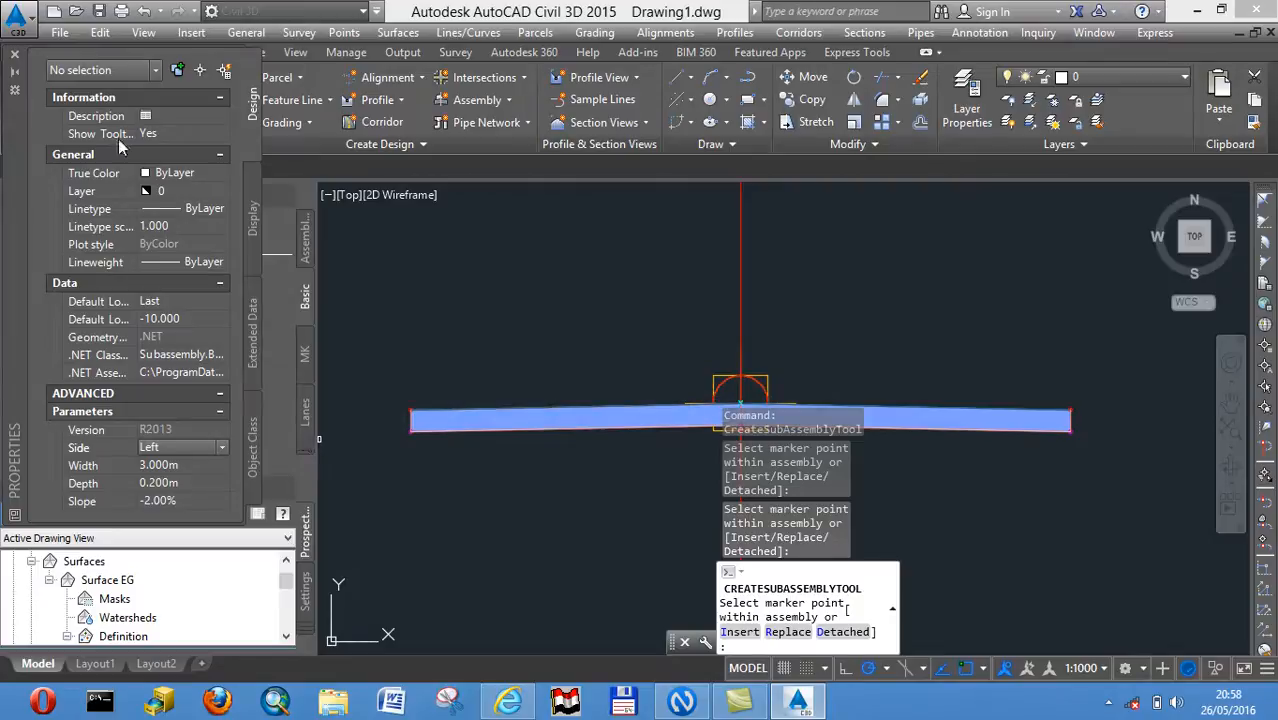
pyautogui.click(14, 53)
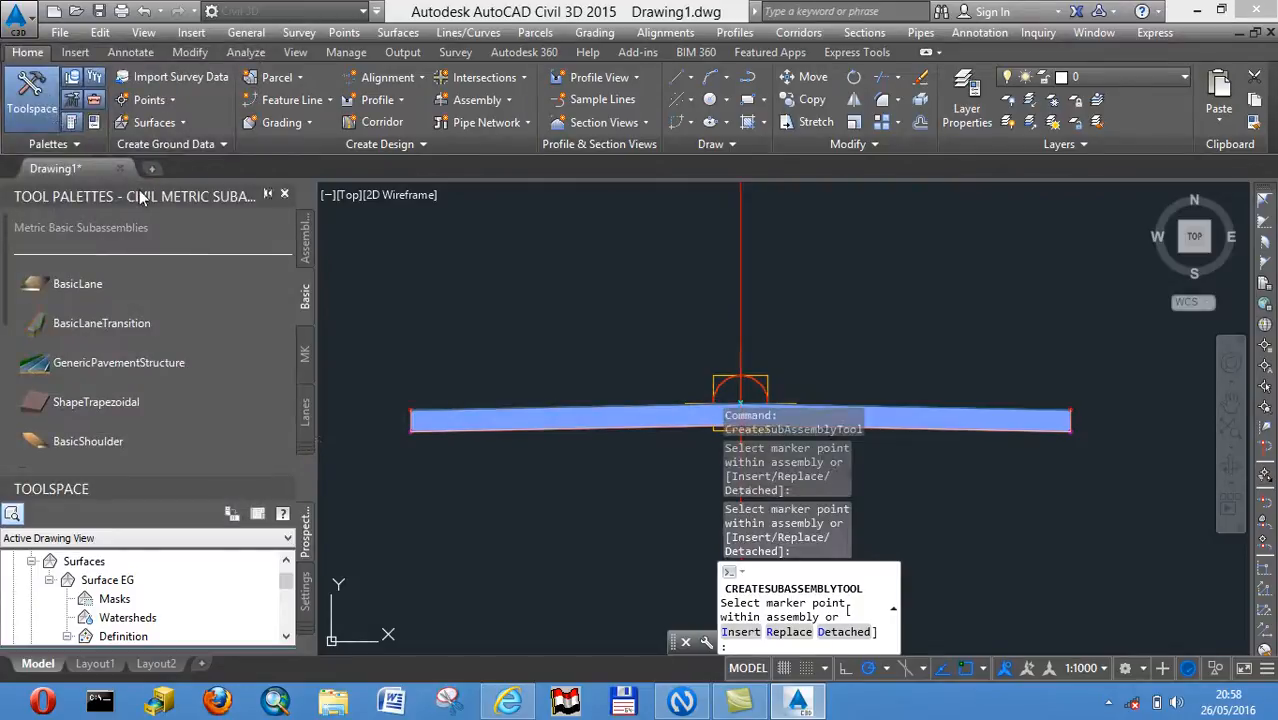
# Attach a Left-side BasicShoulder, 2 m wide, to the upper outer corner of the left lane
pyautogui.click(299, 368)
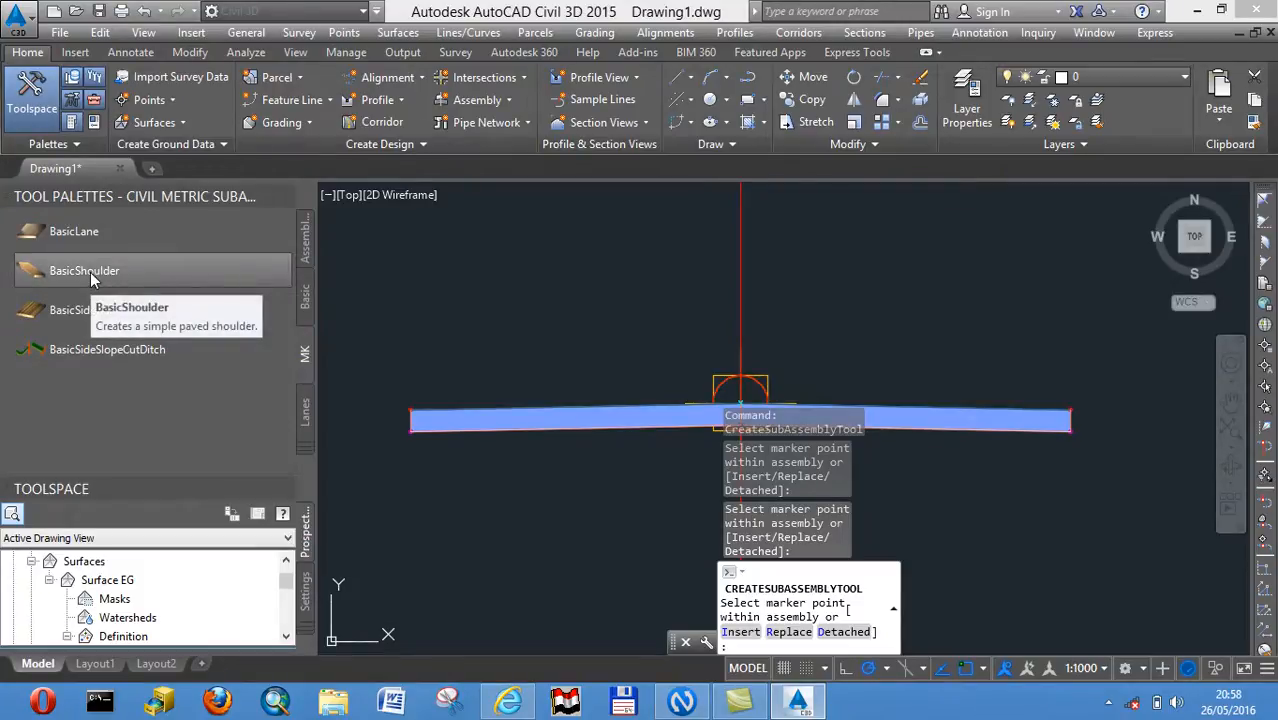
pyautogui.click(305, 300)
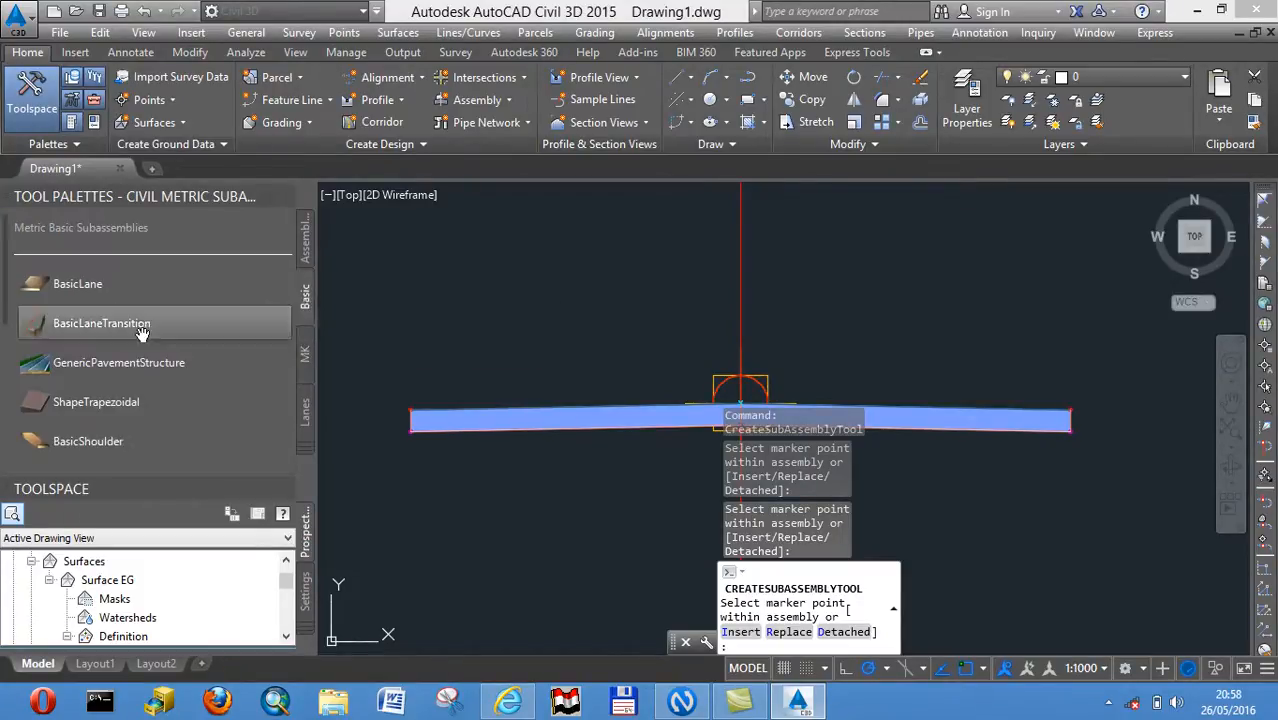
pyautogui.click(117, 442)
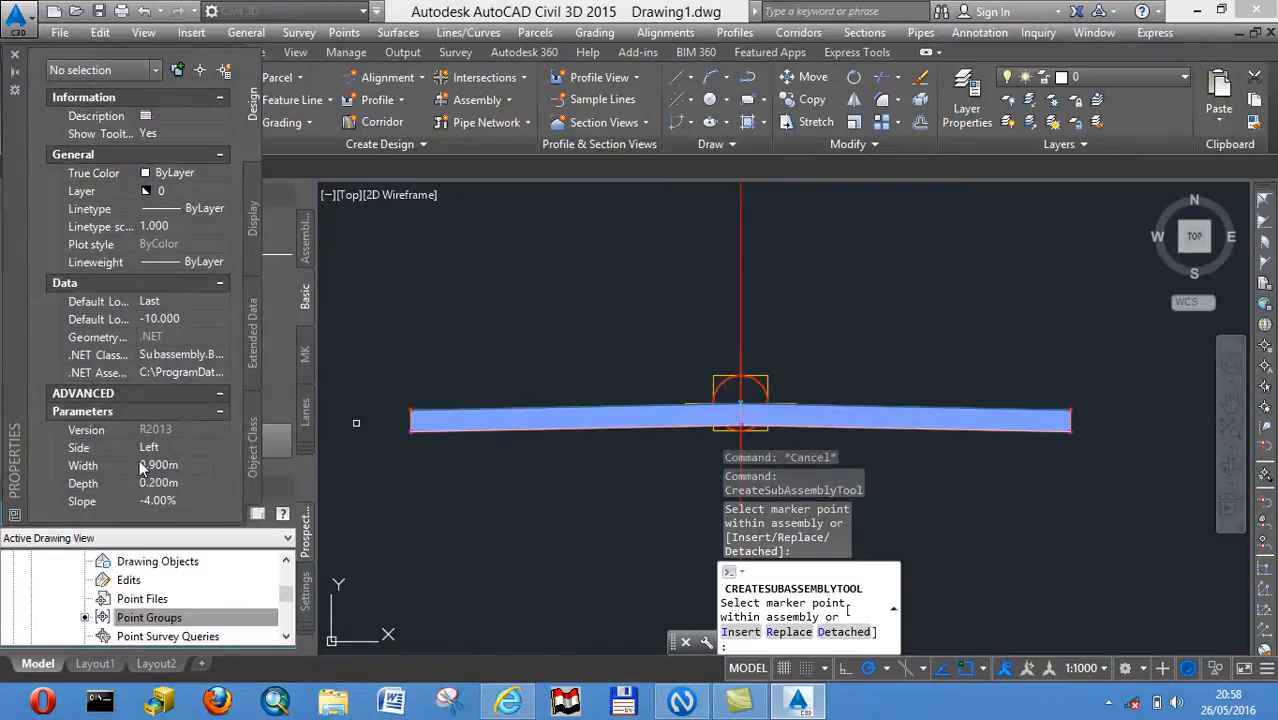
pyautogui.click(187, 464)
pyautogui.write('2')
pyautogui.press('Return')
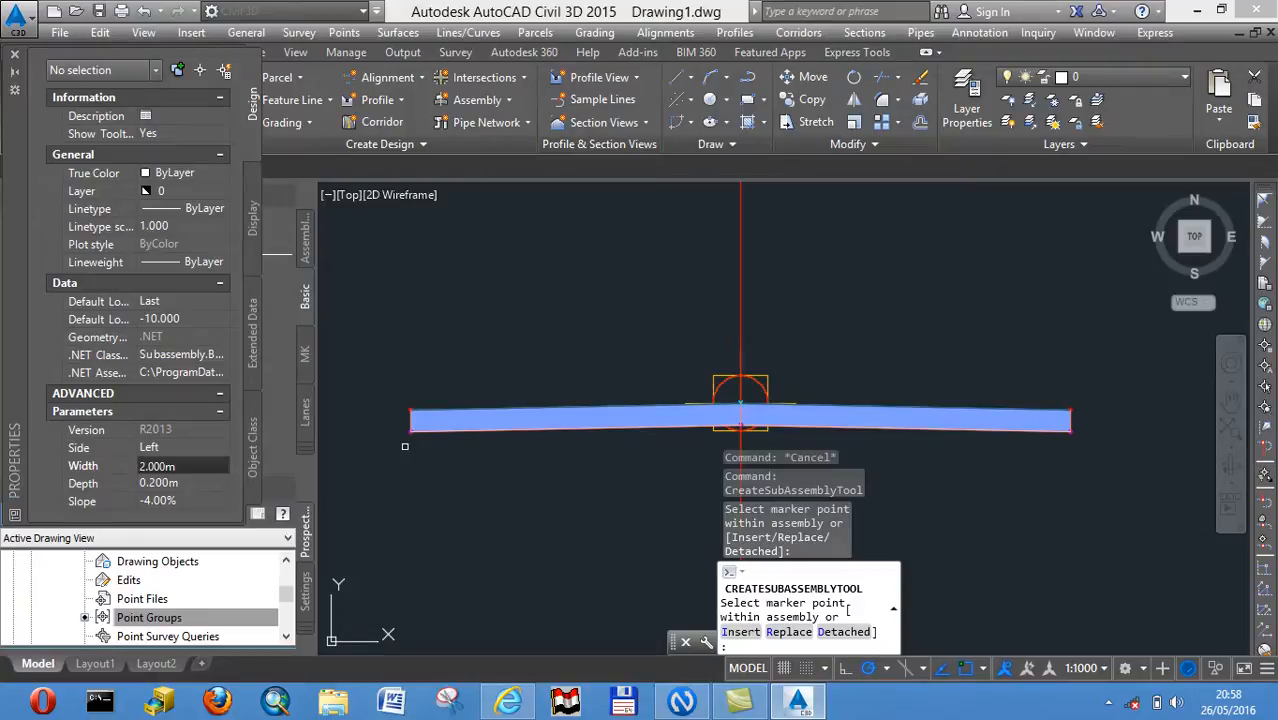
pyautogui.moveTo(405, 446); pyautogui.dragTo(705, 422, button='middle')
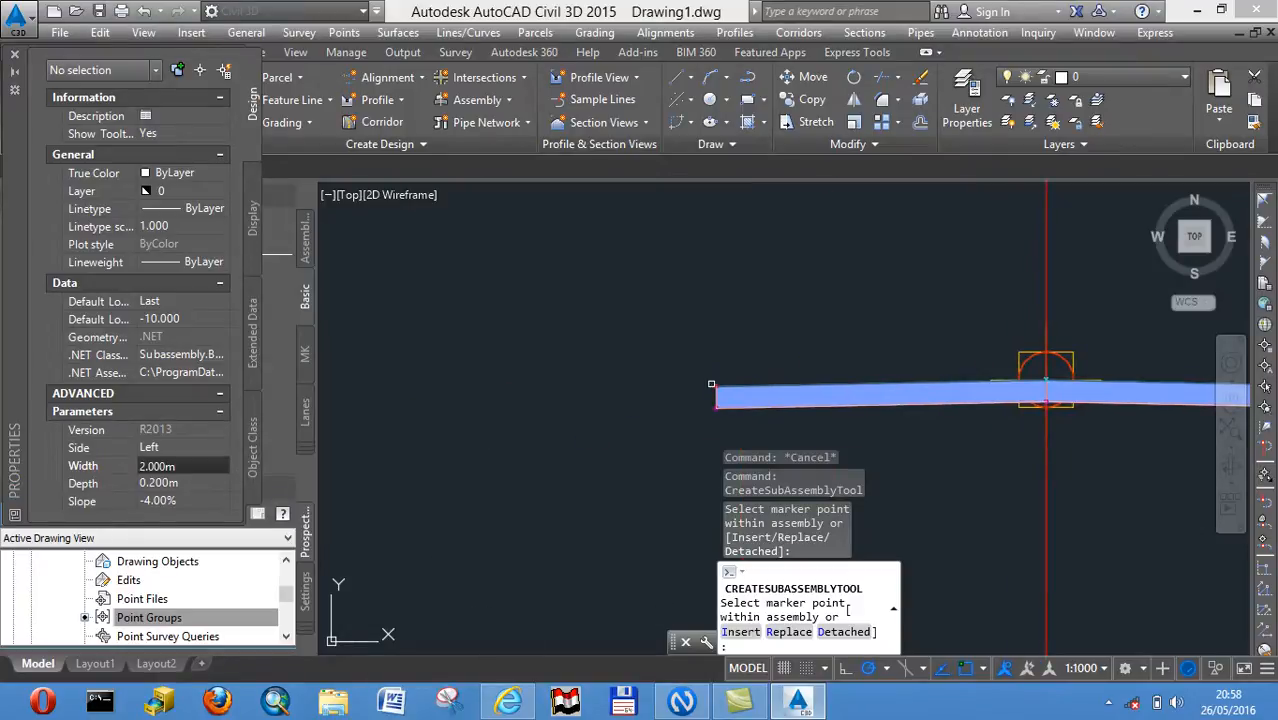
pyautogui.scroll(5, 713, 385)
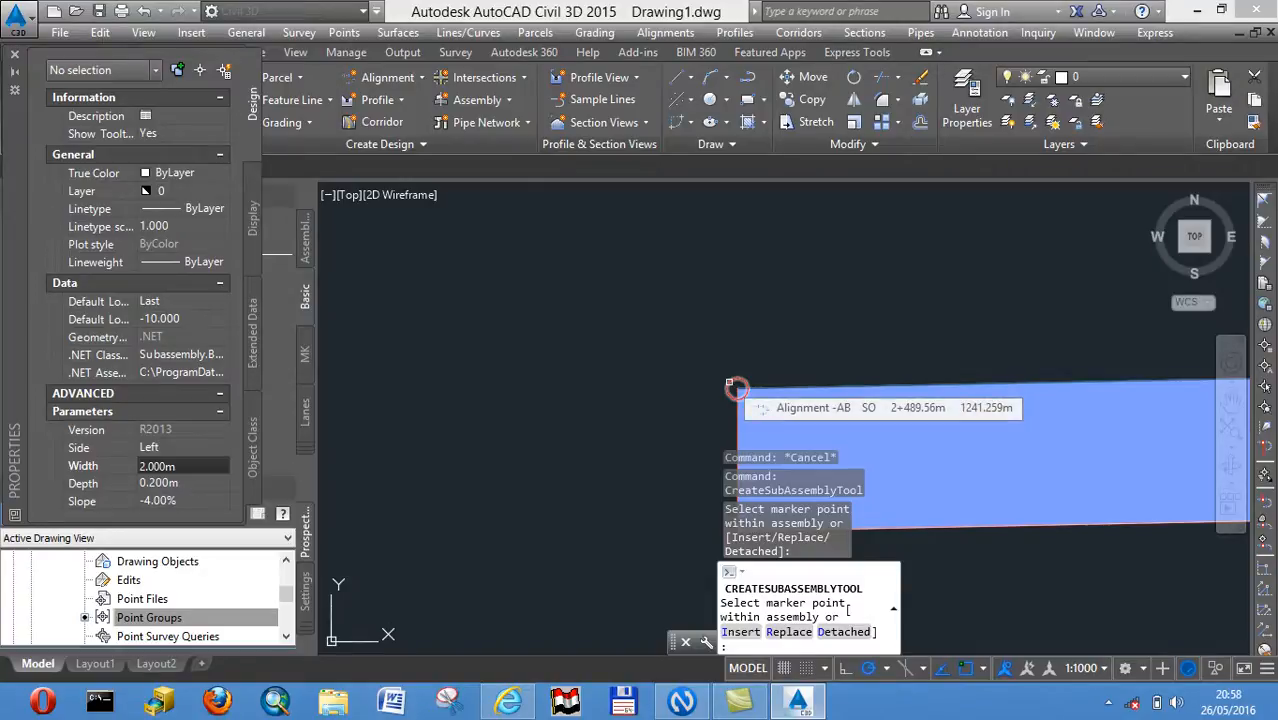
pyautogui.click(731, 386)
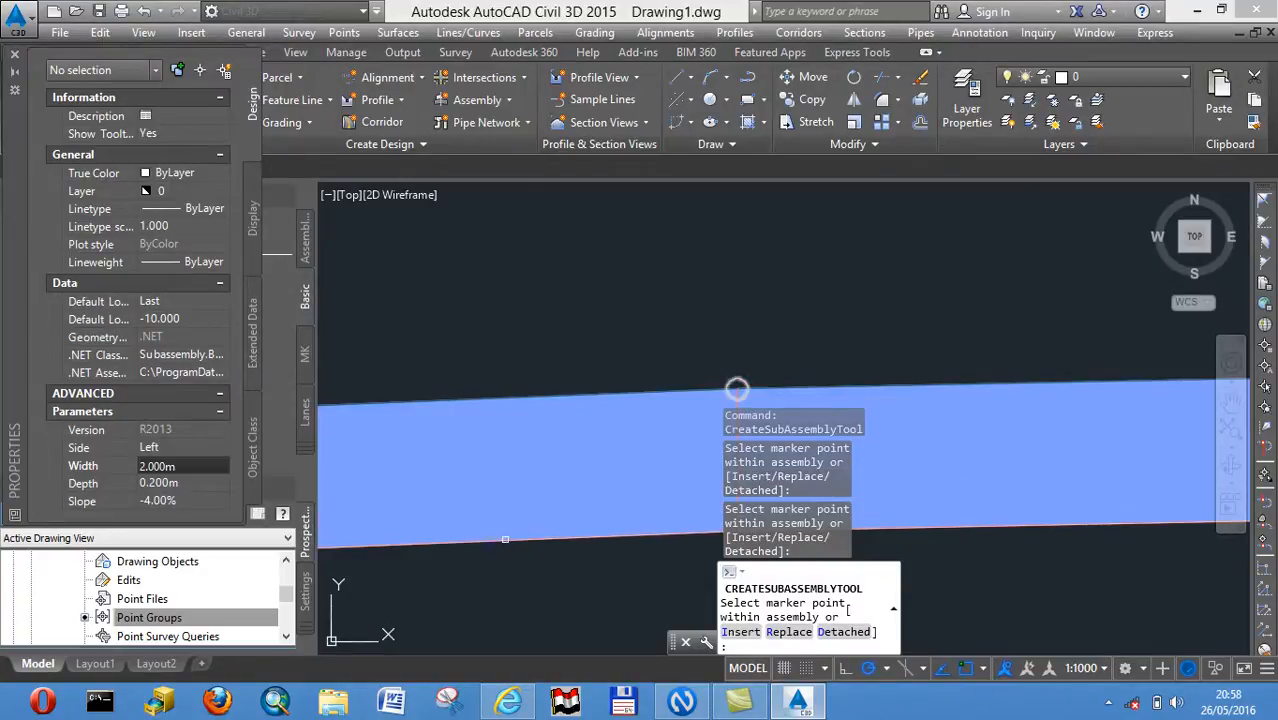
# Attach a matching Right-side BasicShoulder, 2 m wide, to the upper outer corner of the right lane
pyautogui.click(216, 446)
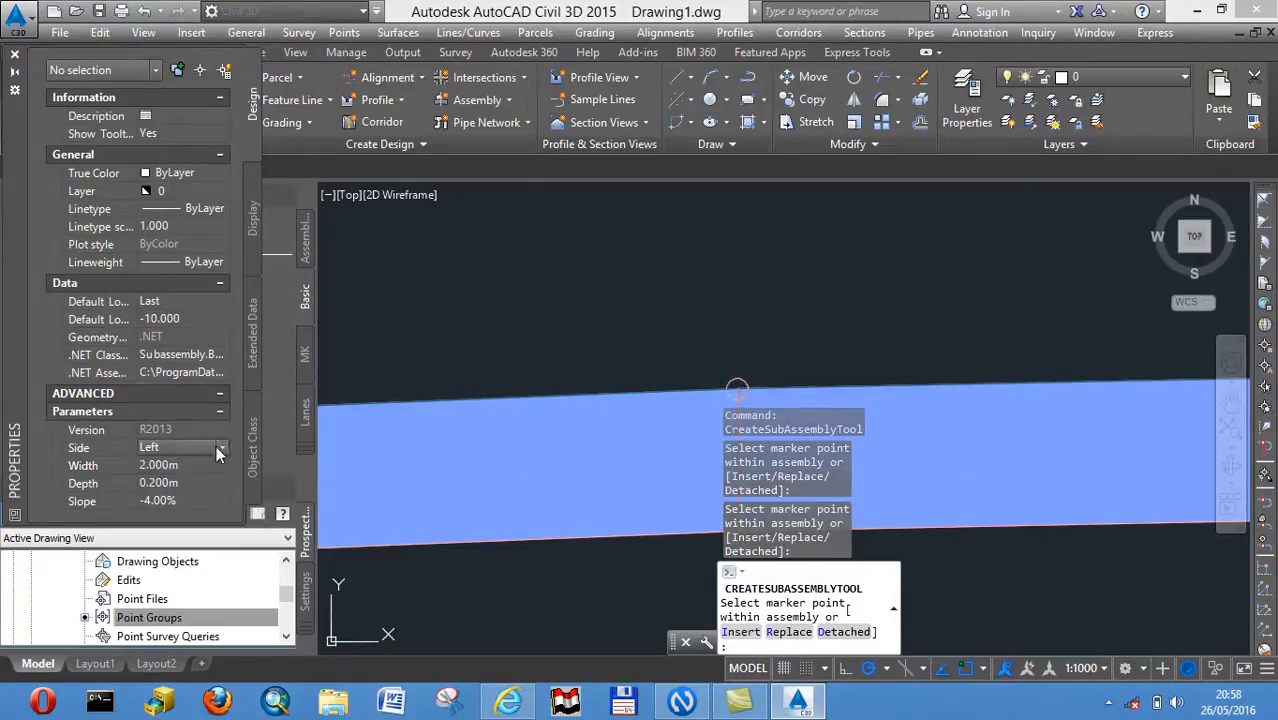
pyautogui.click(222, 447)
pyautogui.click(215, 478)
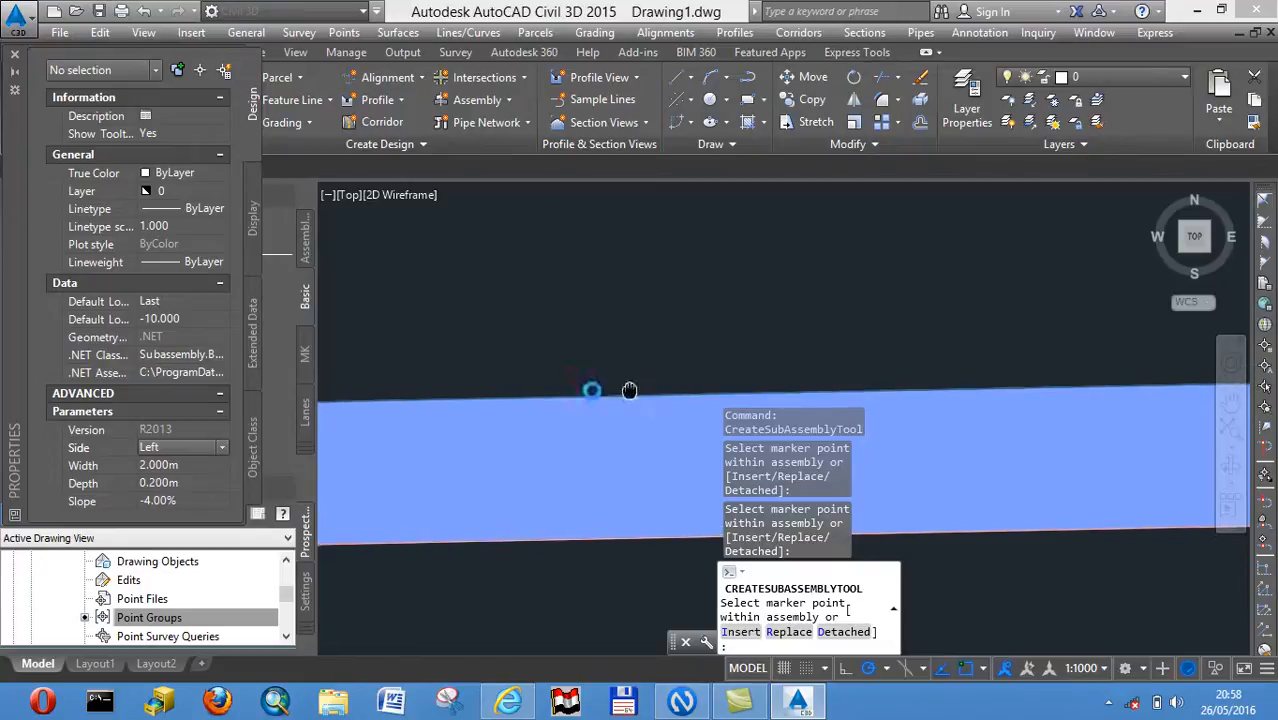
pyautogui.moveTo(864, 378); pyautogui.dragTo(593, 371, button='middle')
pyautogui.scroll(5, 593, 371)
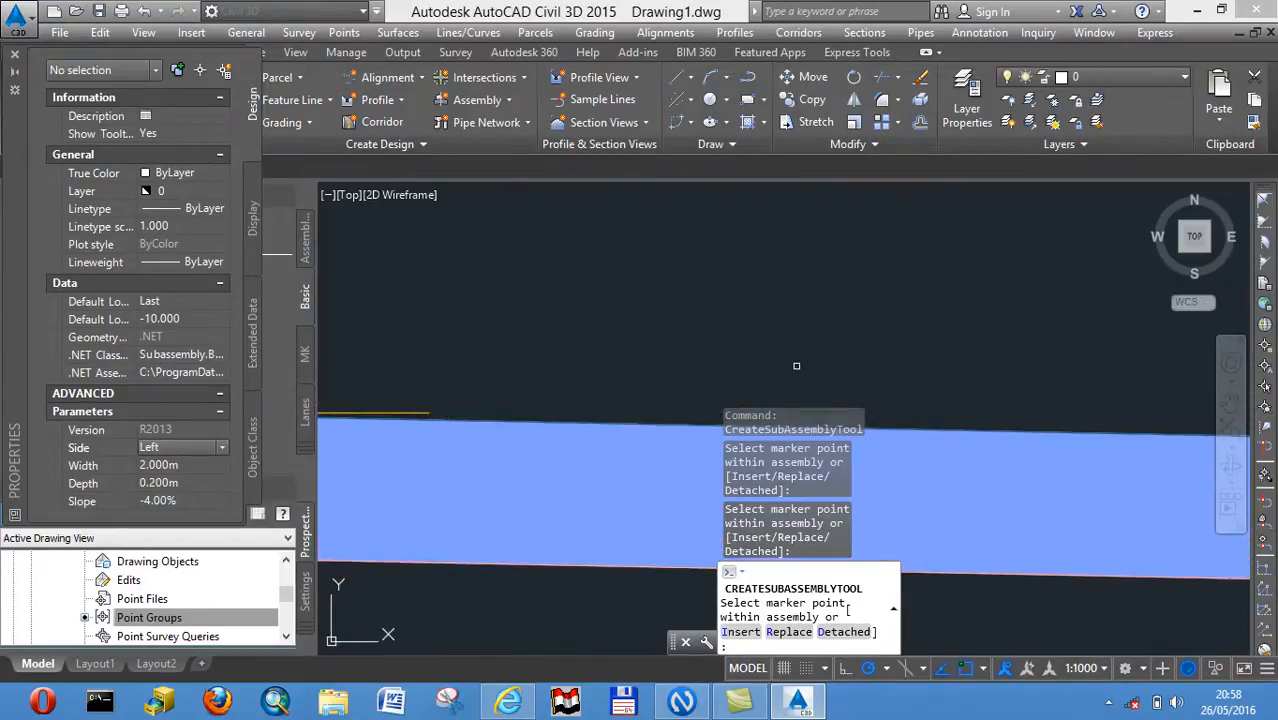
pyautogui.scroll(-3, 673, 384)
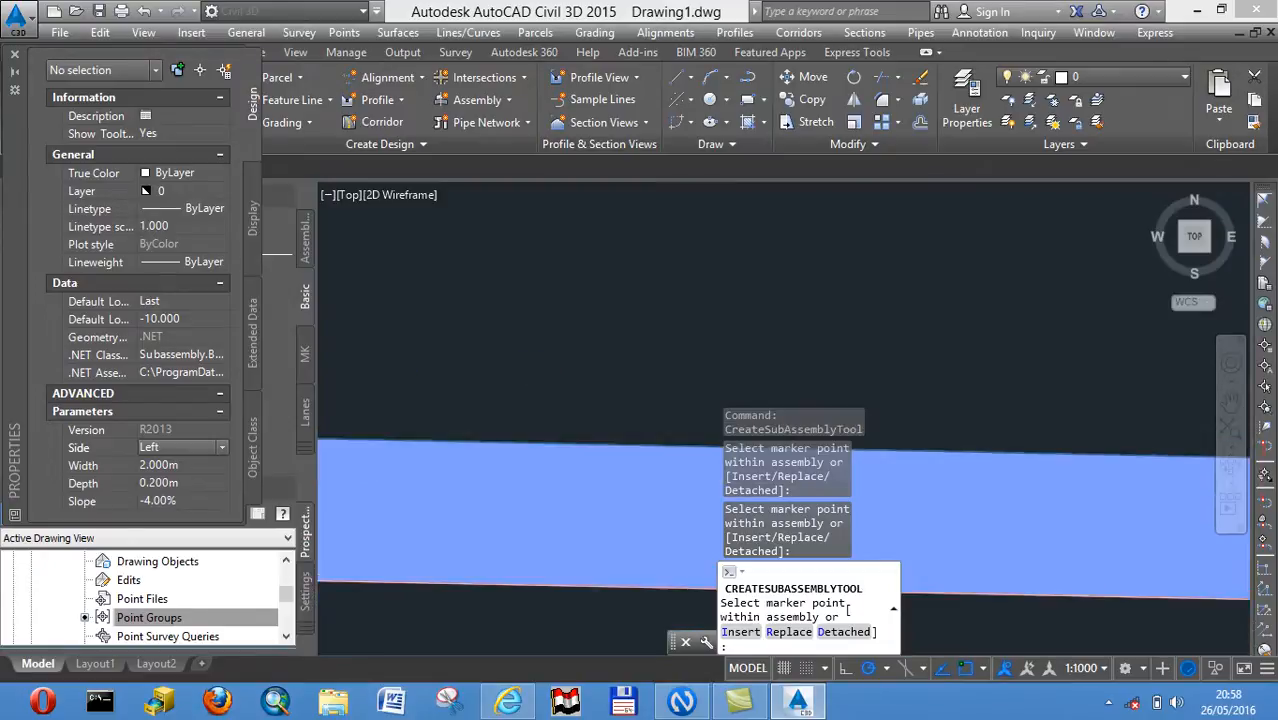
pyautogui.moveTo(900, 375); pyautogui.dragTo(599, 357, button='middle')
pyautogui.scroll(1, 610, 358)
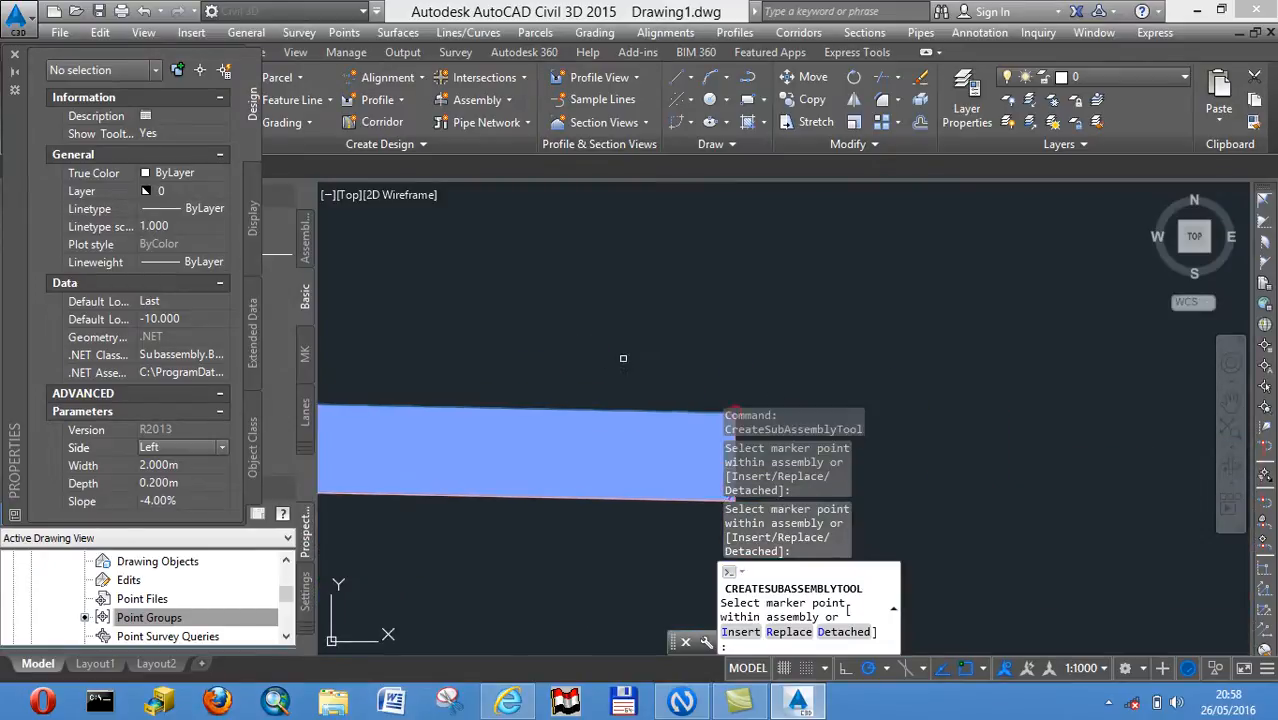
pyautogui.moveTo(701, 386); pyautogui.dragTo(653, 328, button='middle')
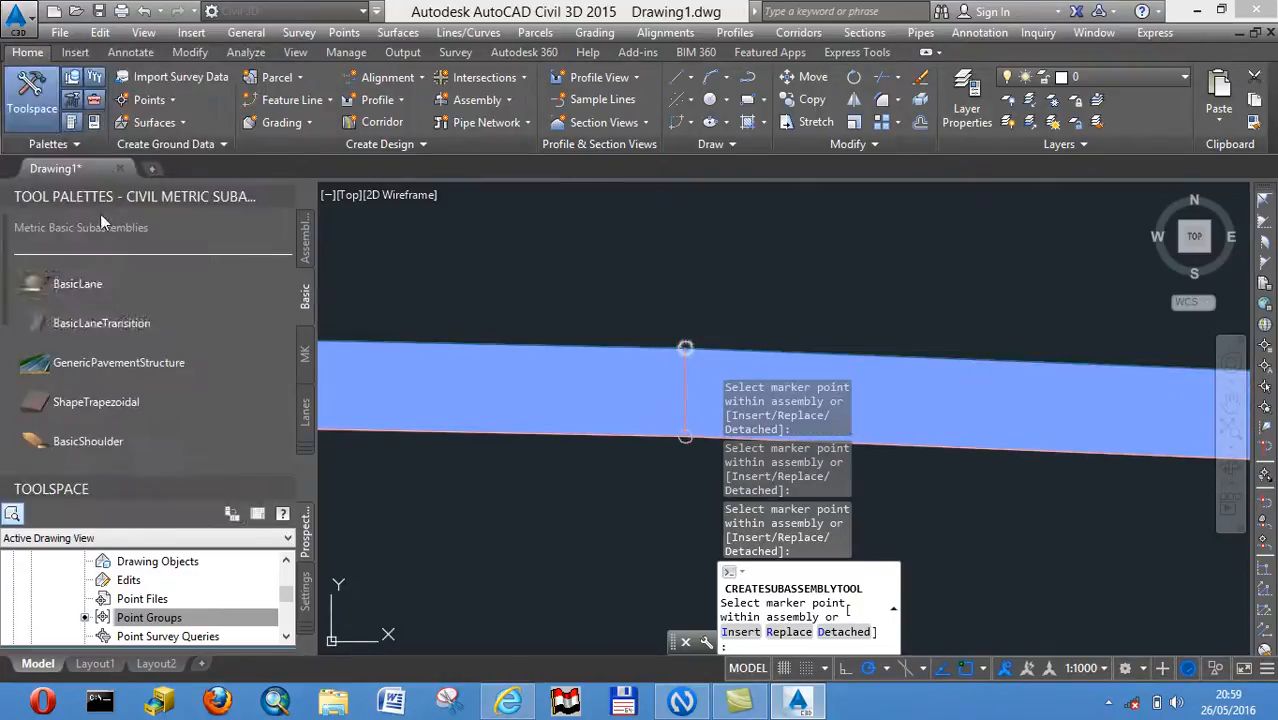
# Attach a second Right-side BasicShoulder, 1 m wide, to the upper outer corner of the right 2 m shoulder
pyautogui.click(138, 441)
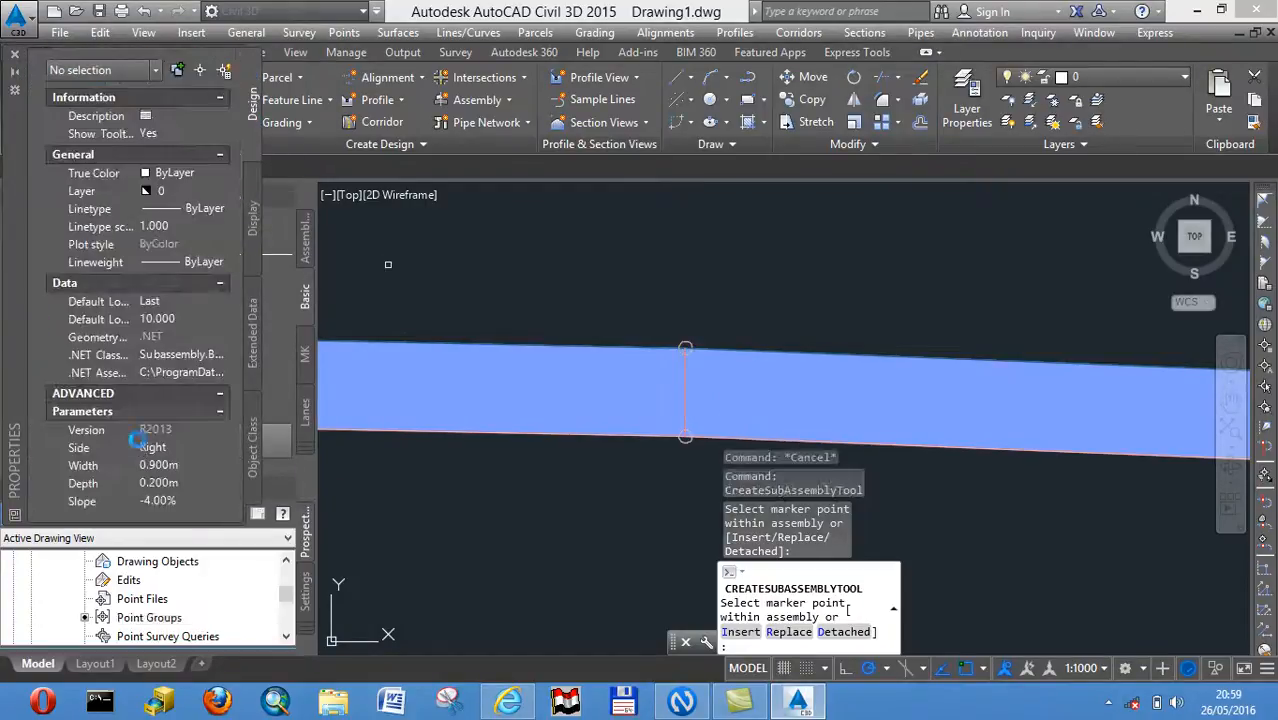
pyautogui.click(172, 466)
pyautogui.write('1')
pyautogui.press('Return')
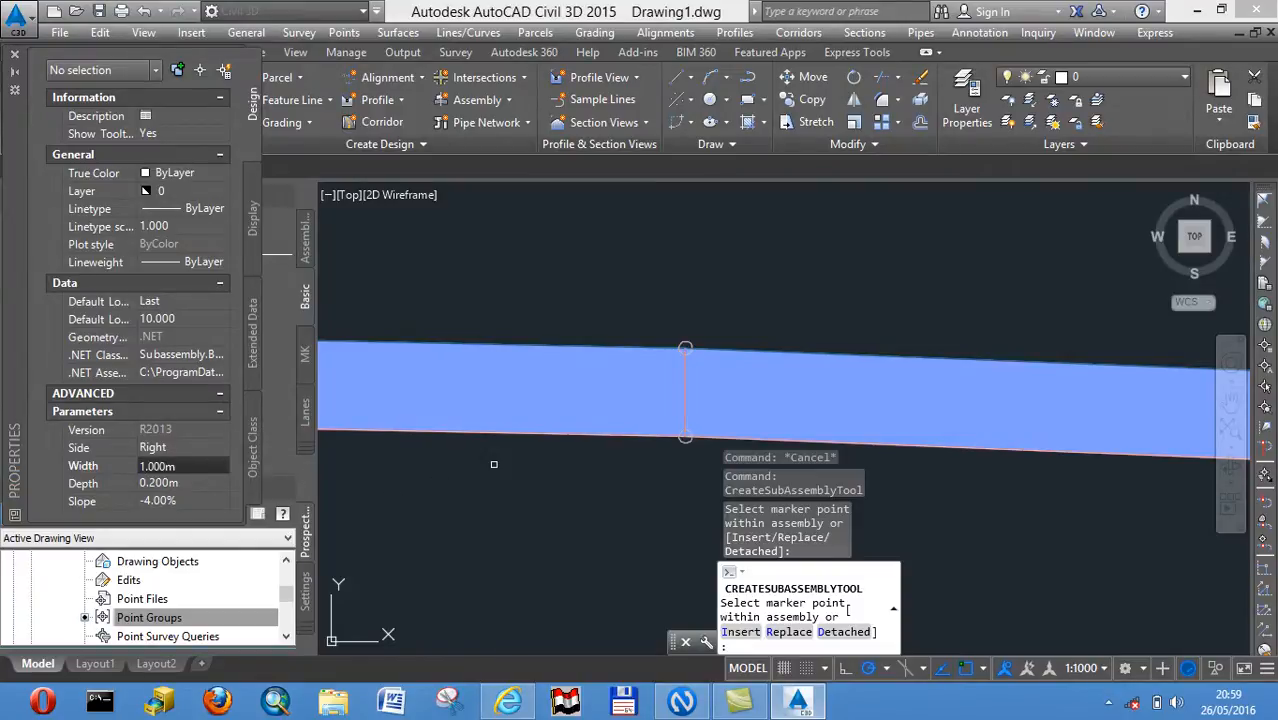
pyautogui.scroll(-1, 565, 456)
pyautogui.scroll(-2, 342, 417)
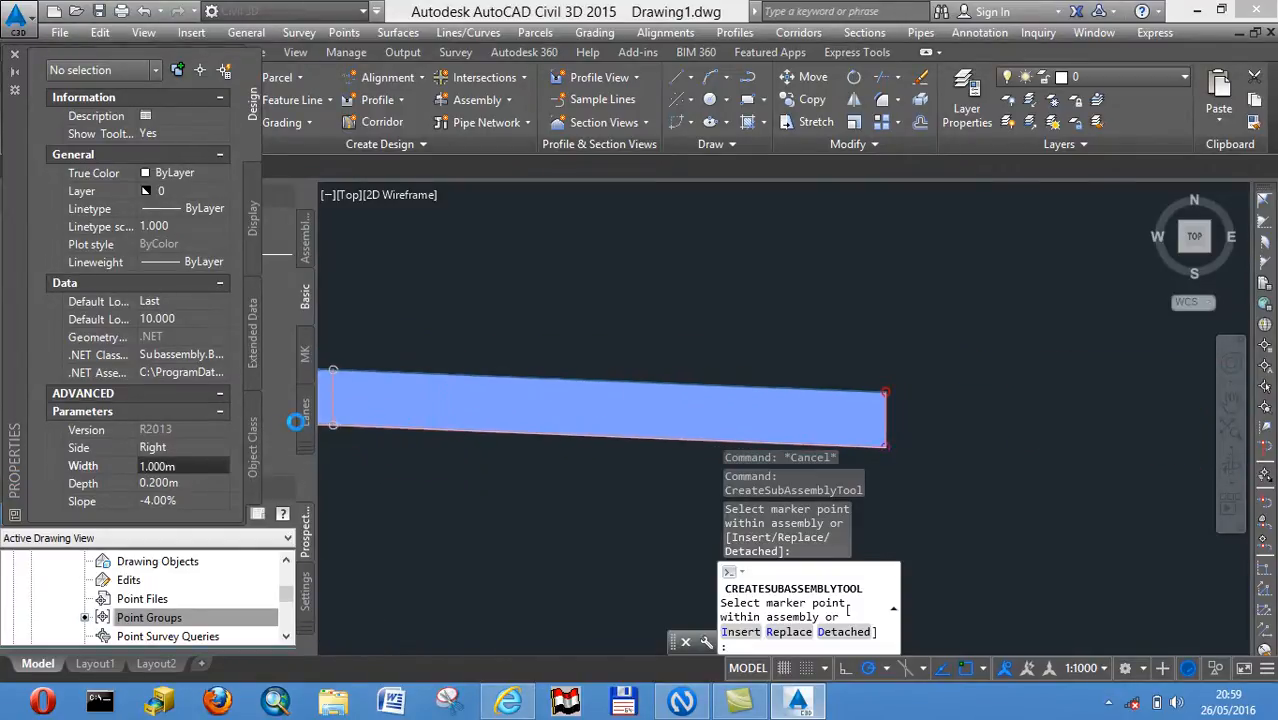
pyautogui.scroll(3, 699, 408)
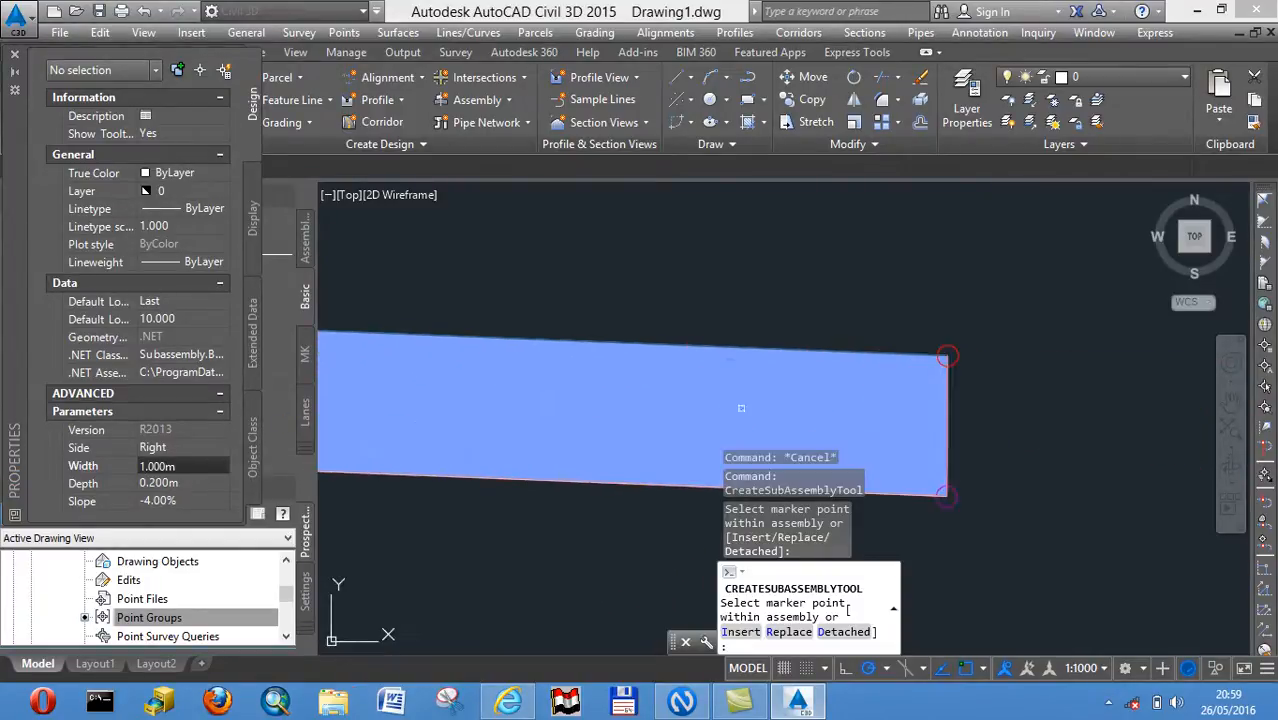
pyautogui.click(956, 356)
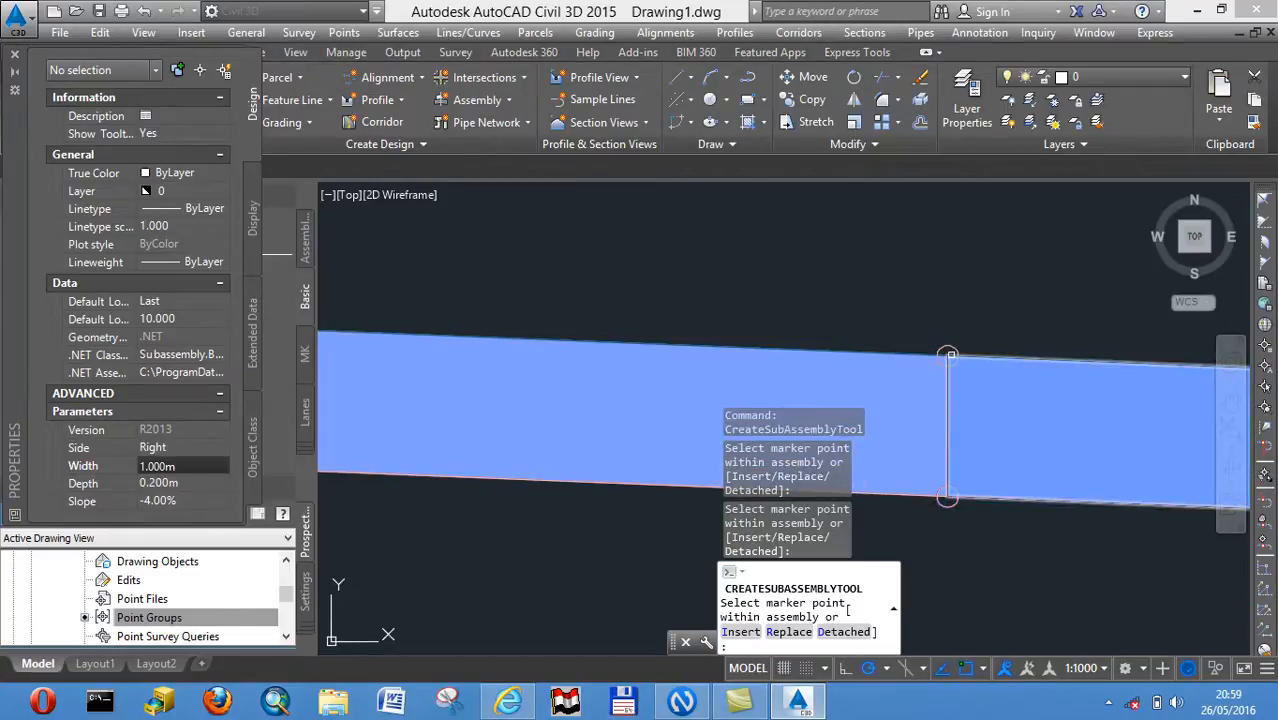
# Attach a 1 m wide Left-side BasicShoulder to the upper outer corner of the left 2 m shoulder
pyautogui.scroll(-5, 913, 400)
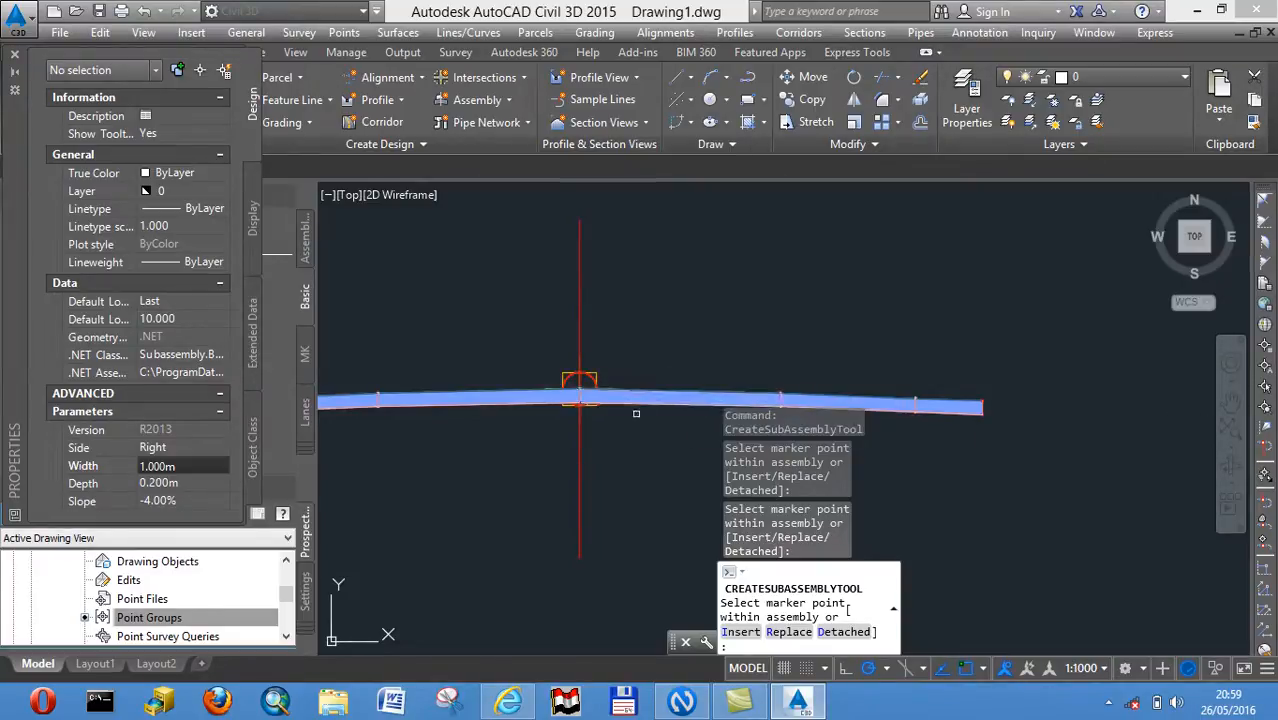
pyautogui.scroll(6, 480, 457)
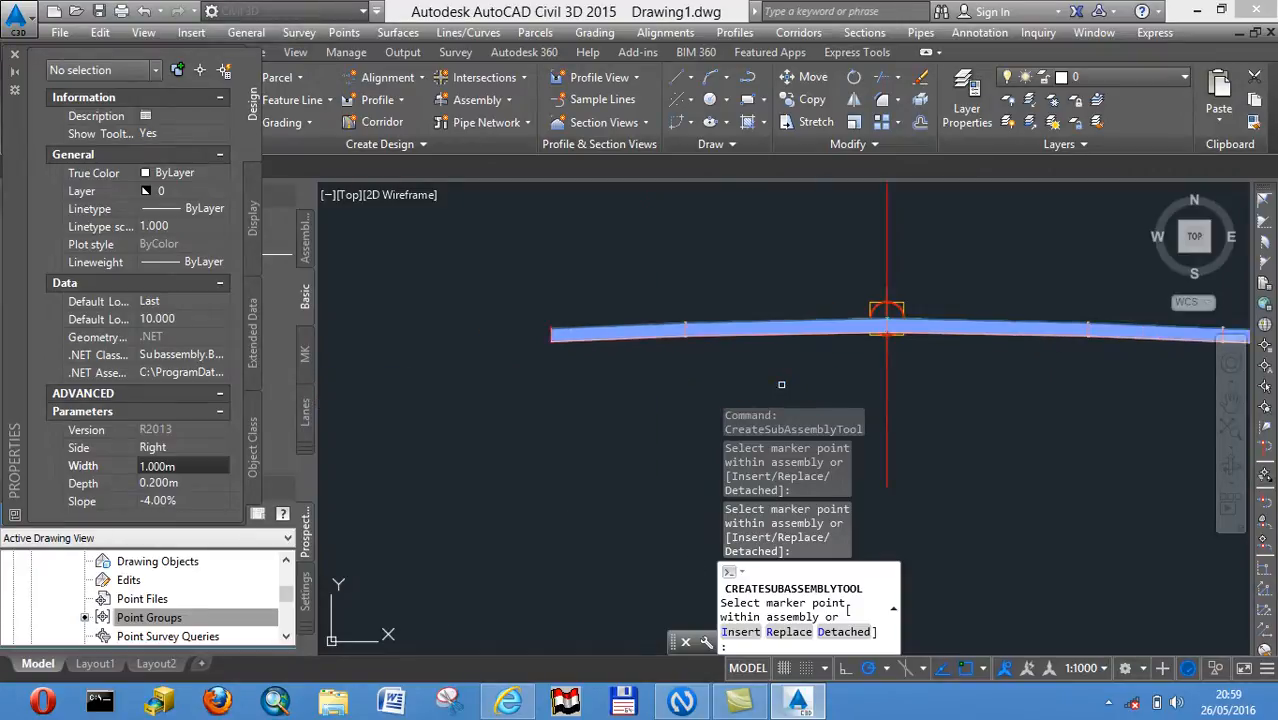
pyautogui.moveTo(560, 507); pyautogui.dragTo(570, 555, button='middle')
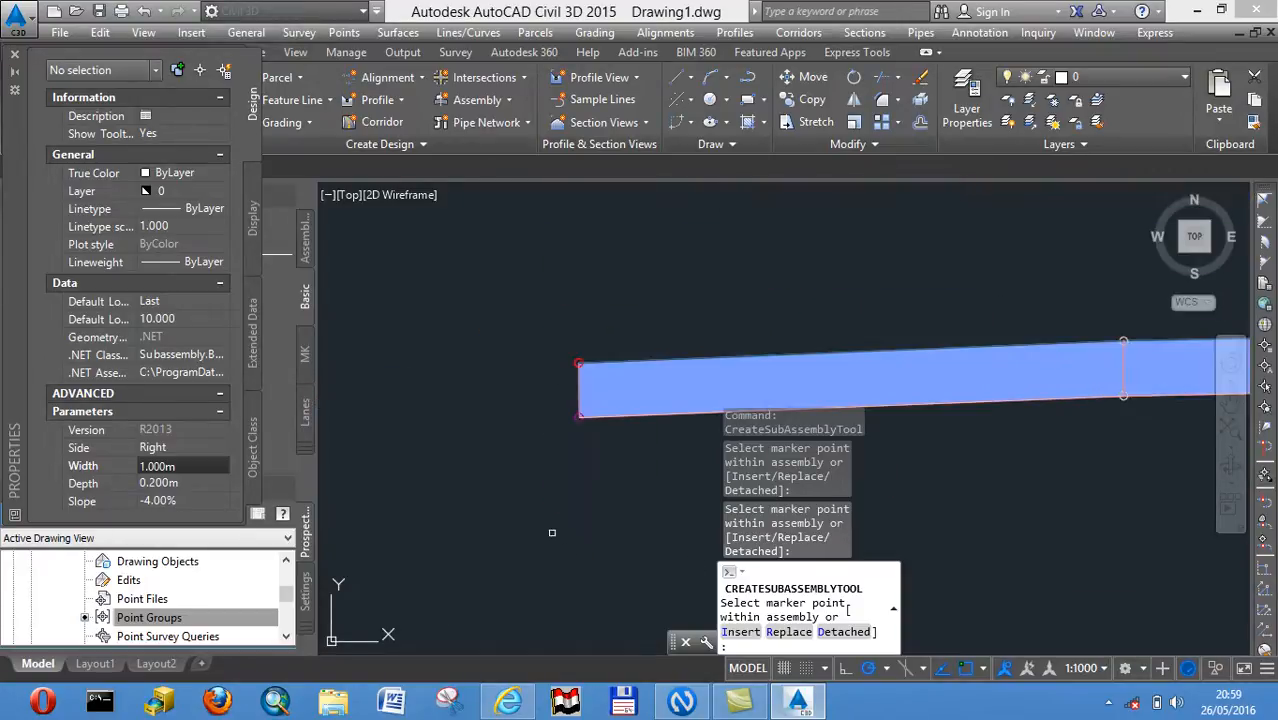
pyautogui.click(207, 452)
pyautogui.click(209, 450)
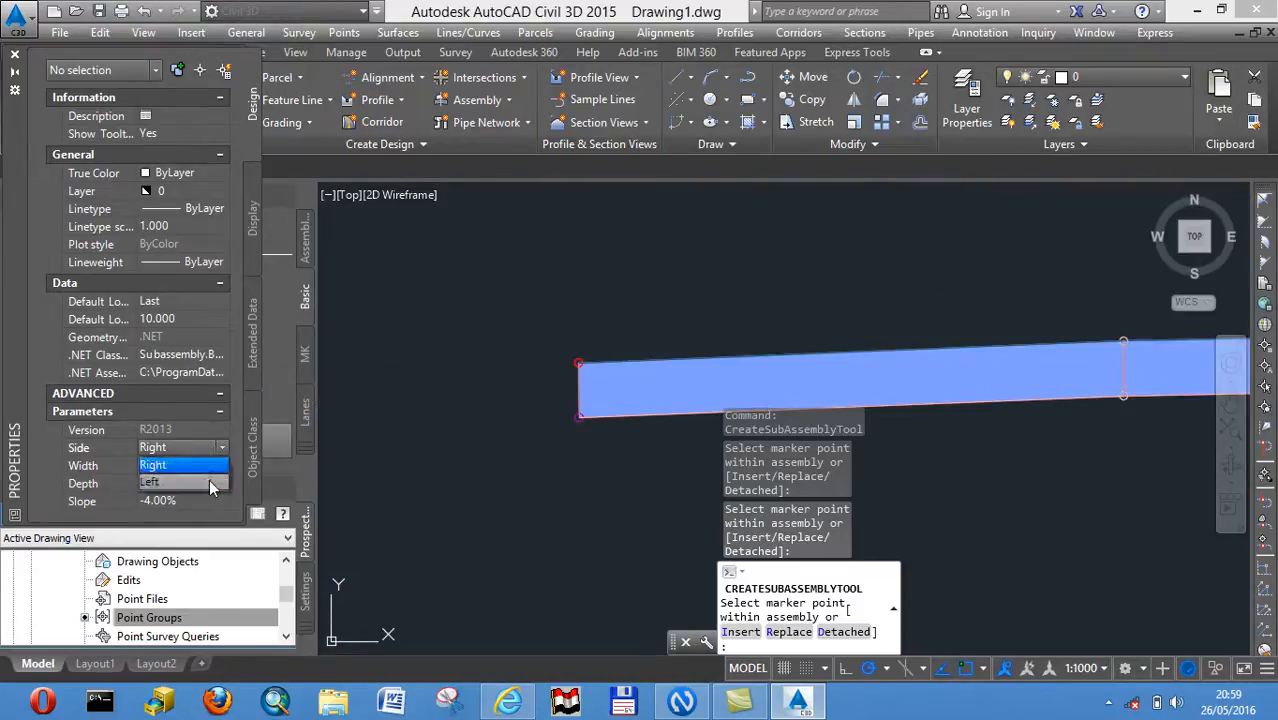
pyautogui.click(205, 484)
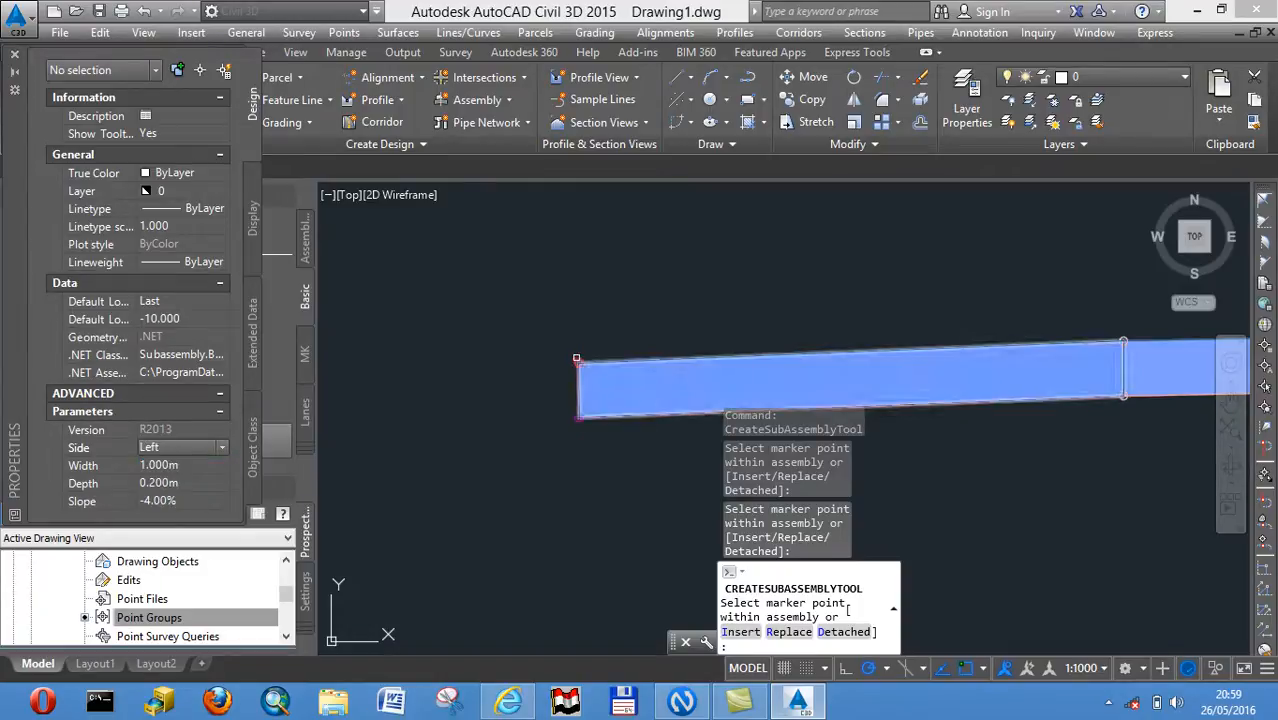
pyautogui.click(578, 361)
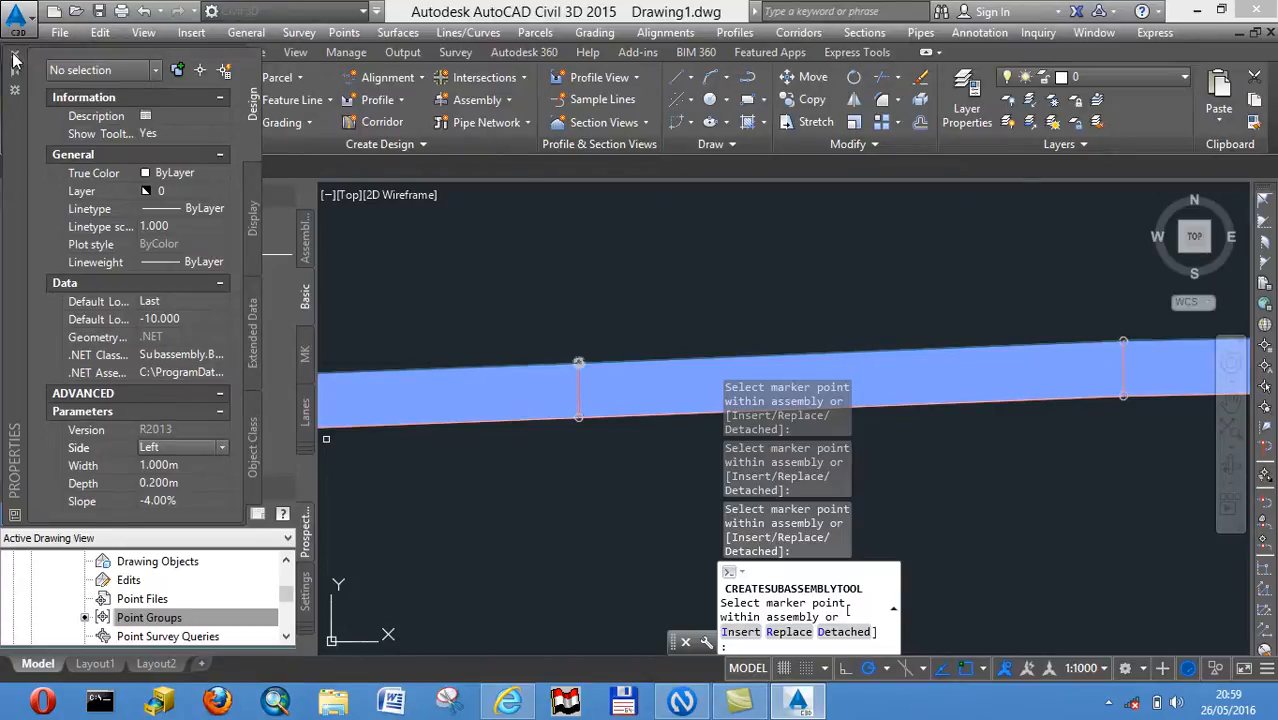
# Show the MK subassembly palette and delete the 1 m outer shoulders from both sides of the assembly
pyautogui.click(307, 350)
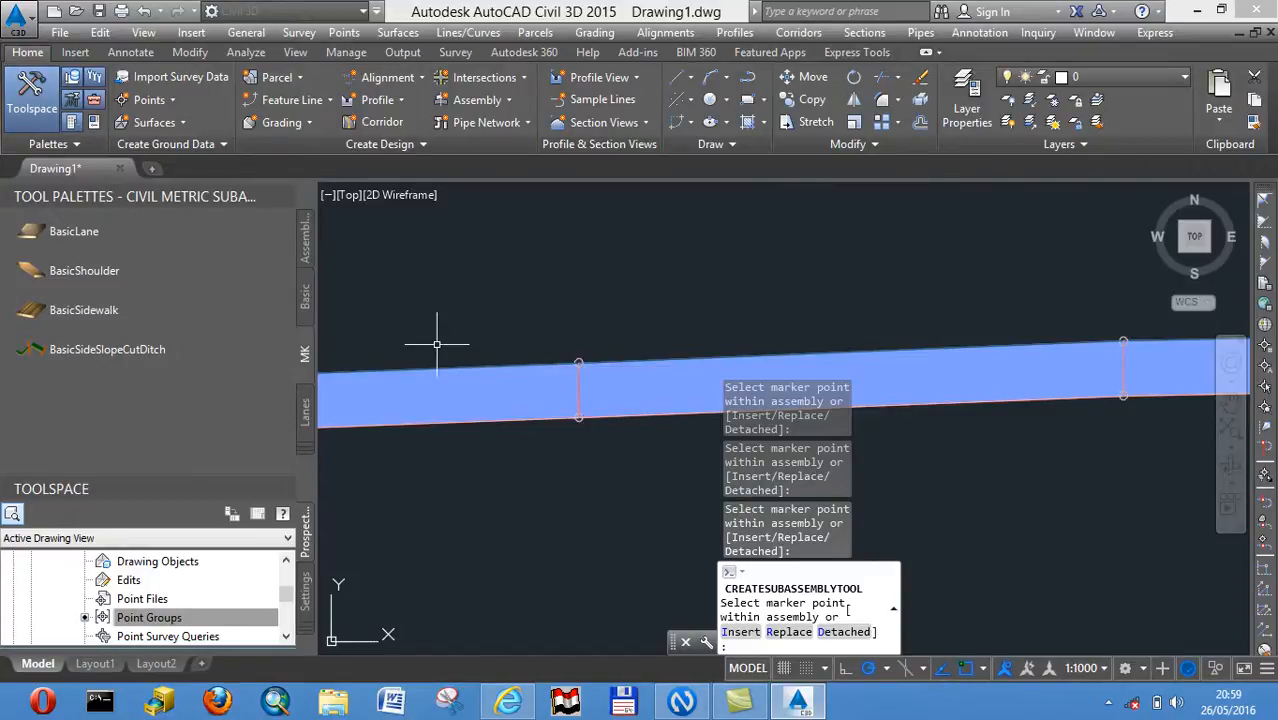
pyautogui.press('Escape')
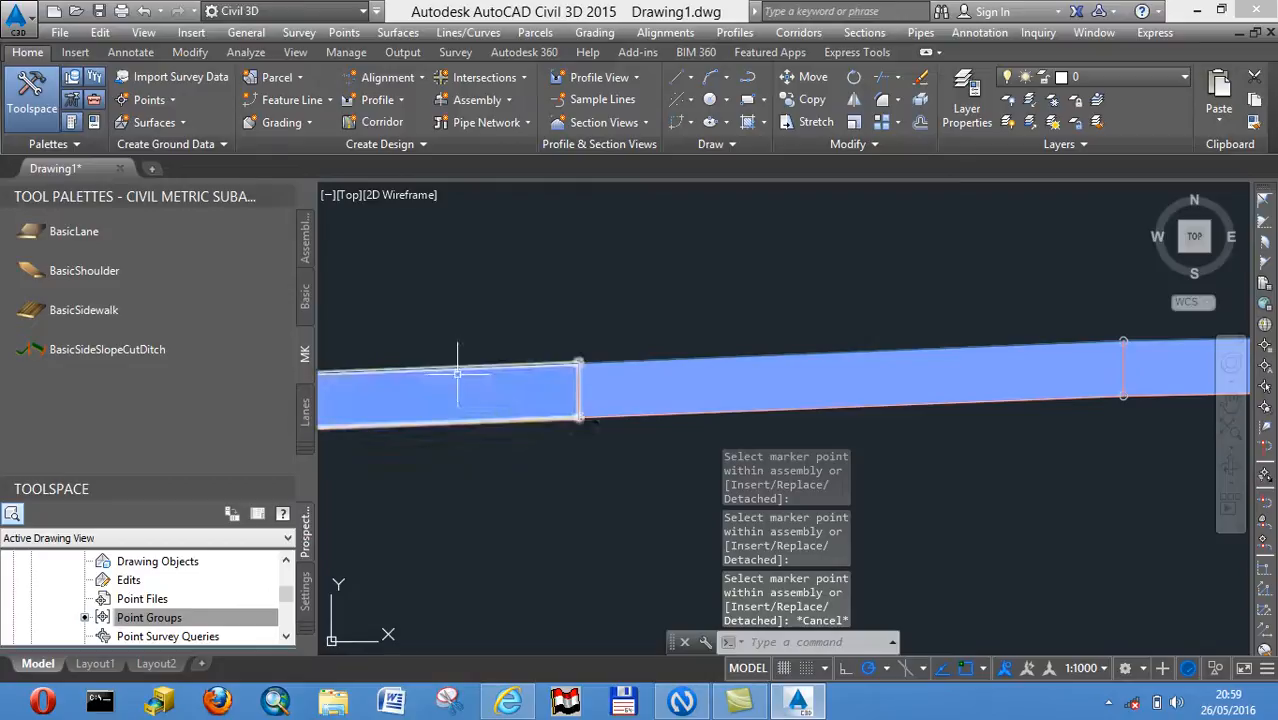
pyautogui.click(457, 369)
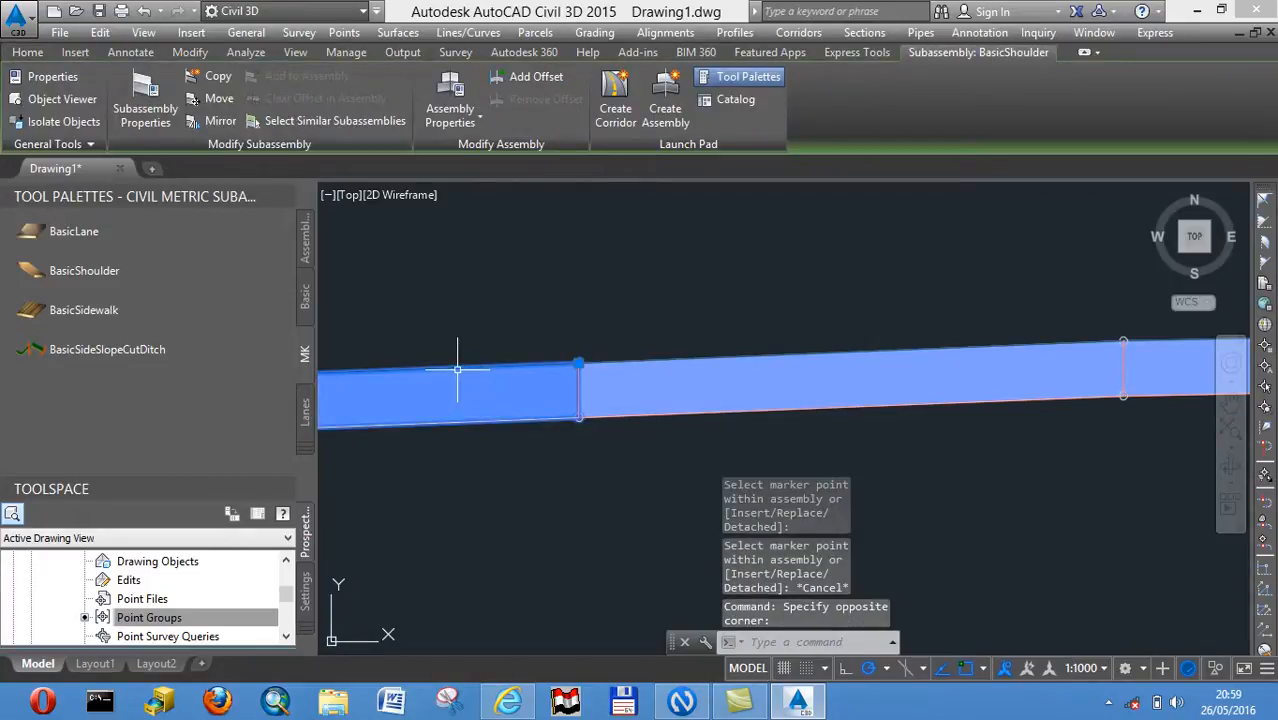
pyautogui.press('Delete')
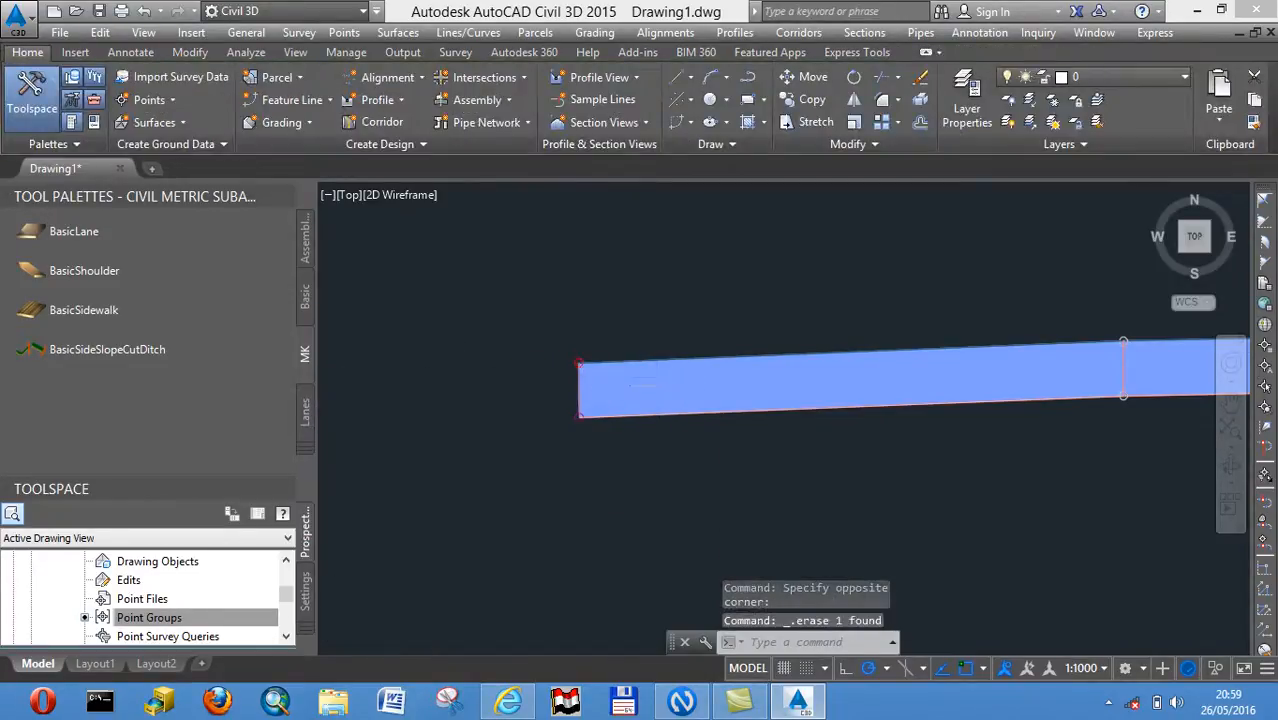
pyautogui.scroll(-3, 663, 383)
pyautogui.moveTo(790, 436); pyautogui.dragTo(462, 448, button='middle')
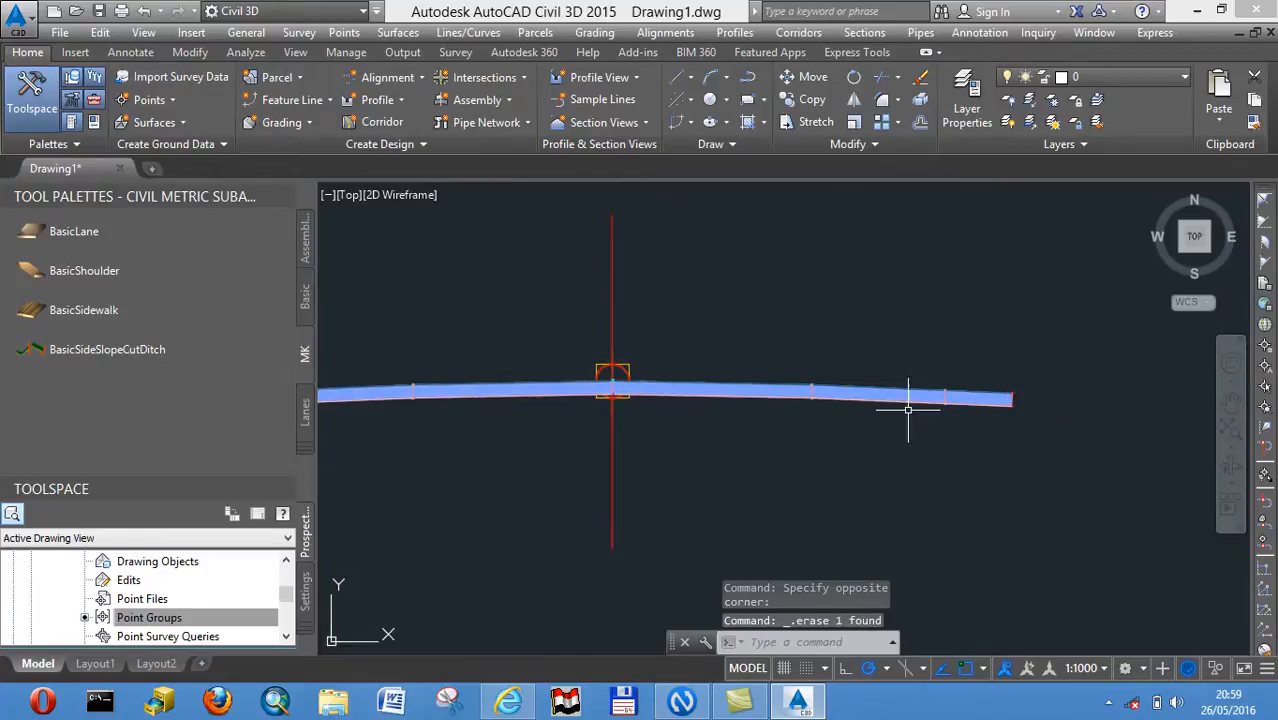
pyautogui.click(984, 399)
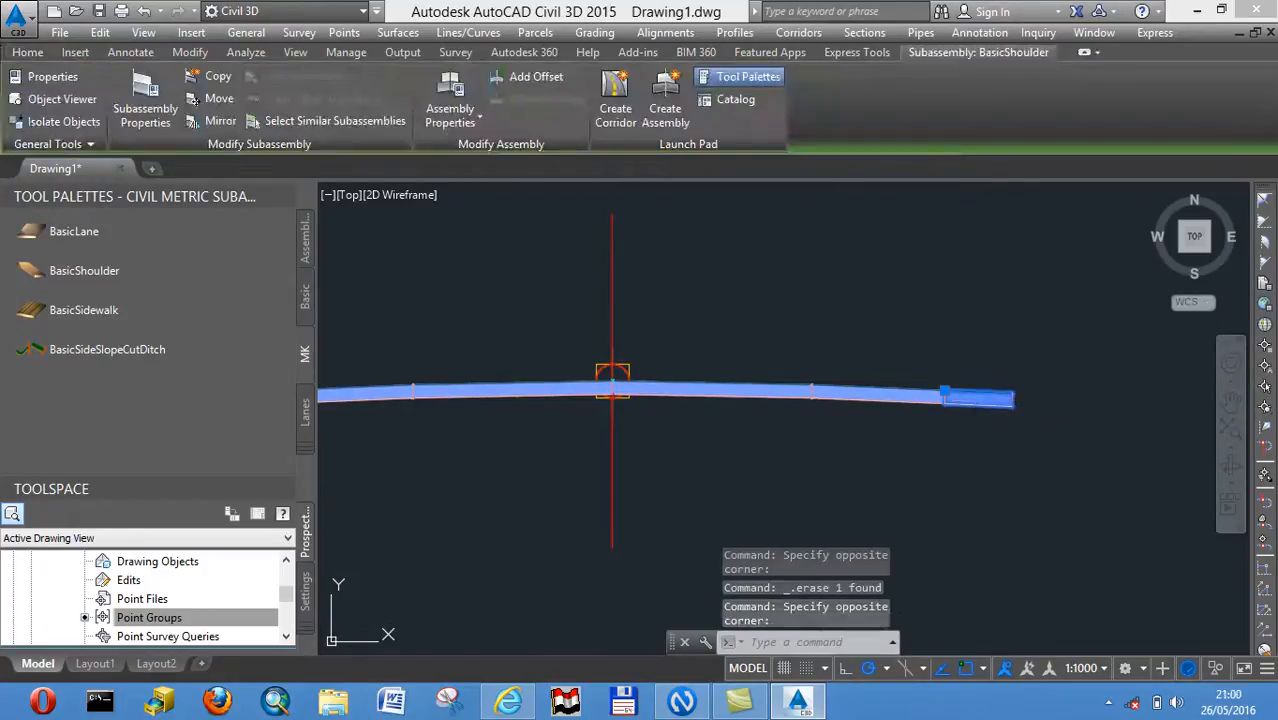
pyautogui.press('Delete')
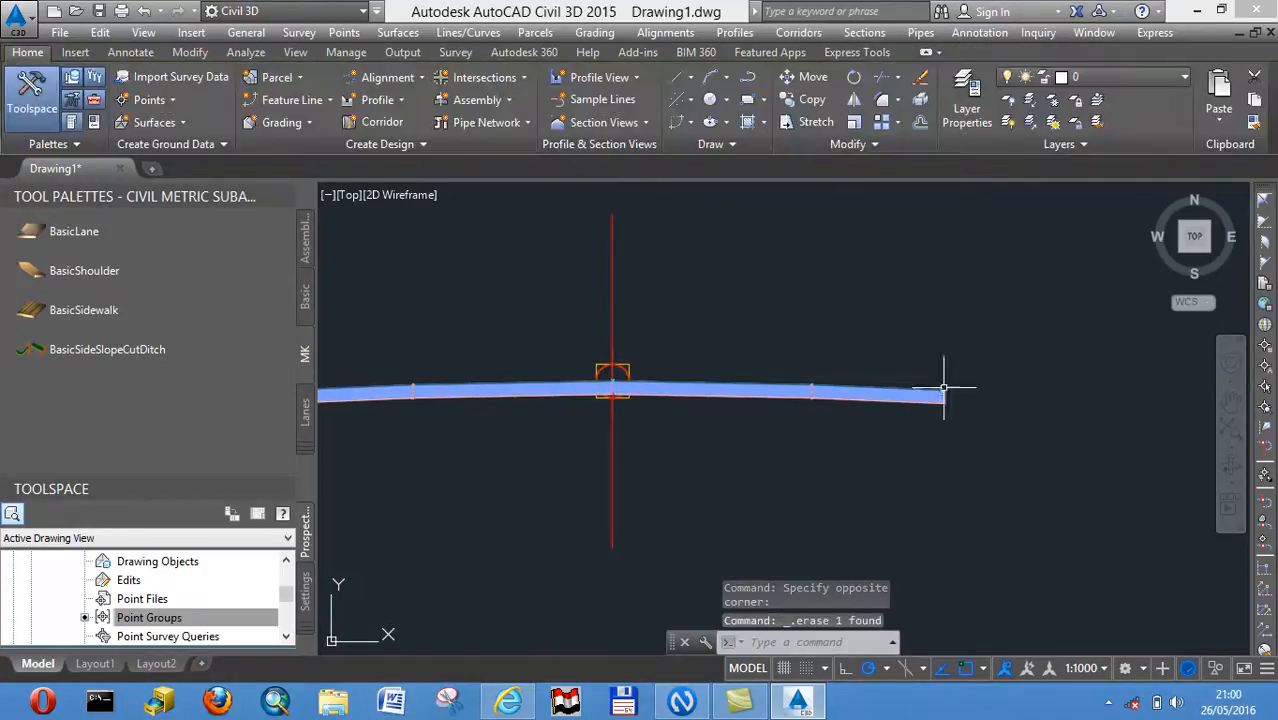
# Attach a Right-side BasicSidewalk, 1 m wide, from the MK subassemblies to the upper outer corner of the right shoulder
pyautogui.click(108, 316)
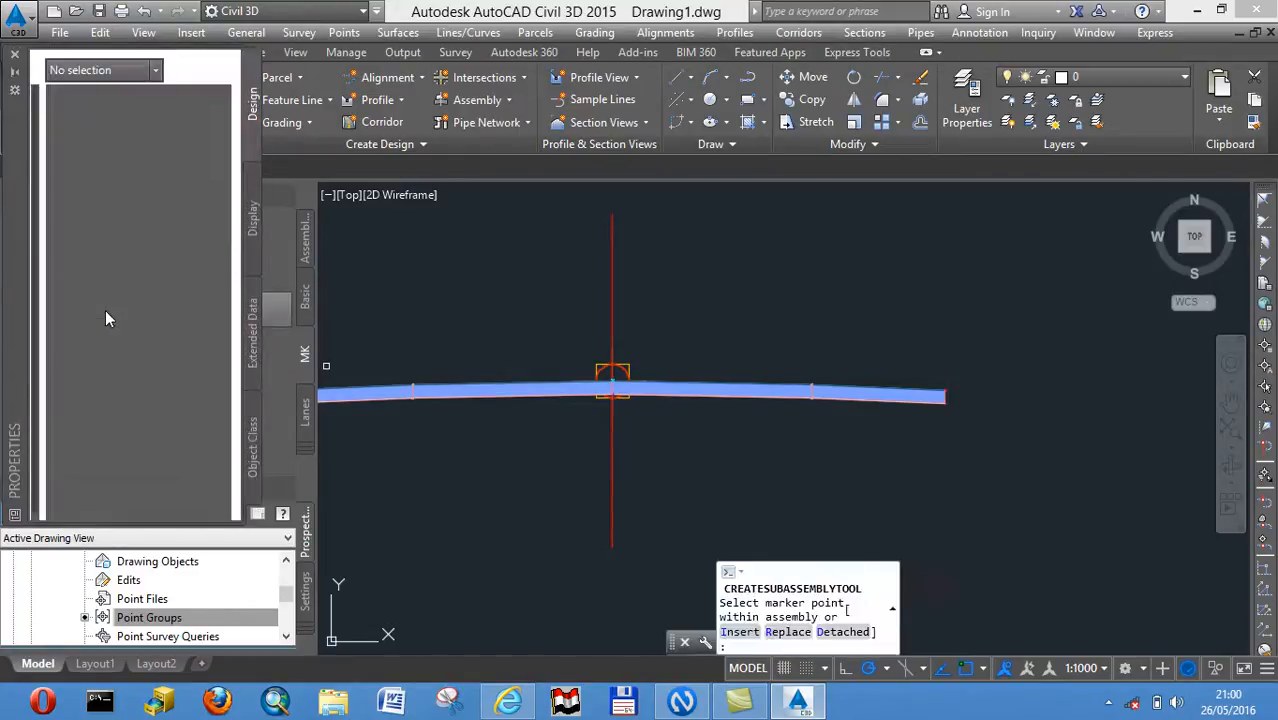
pyautogui.click(163, 465)
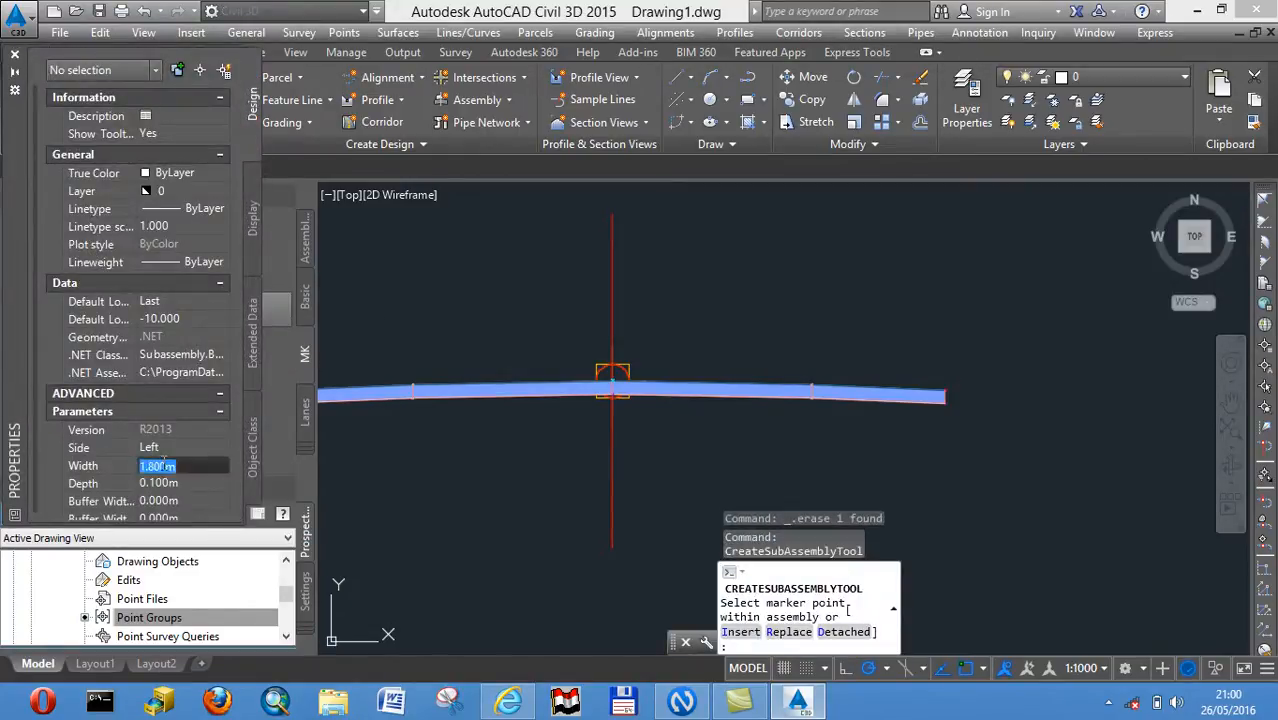
pyautogui.write('1')
pyautogui.click(179, 441)
pyautogui.click(179, 447)
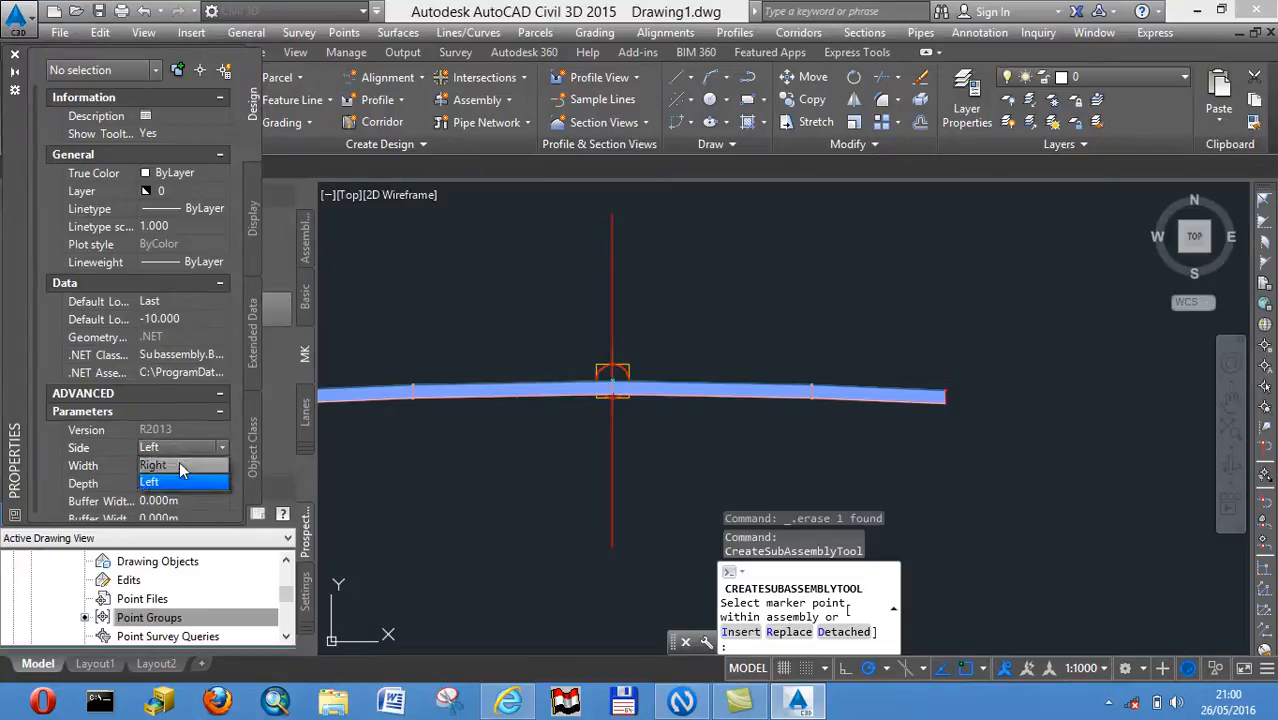
pyautogui.click(180, 466)
pyautogui.scroll(2, 947, 403)
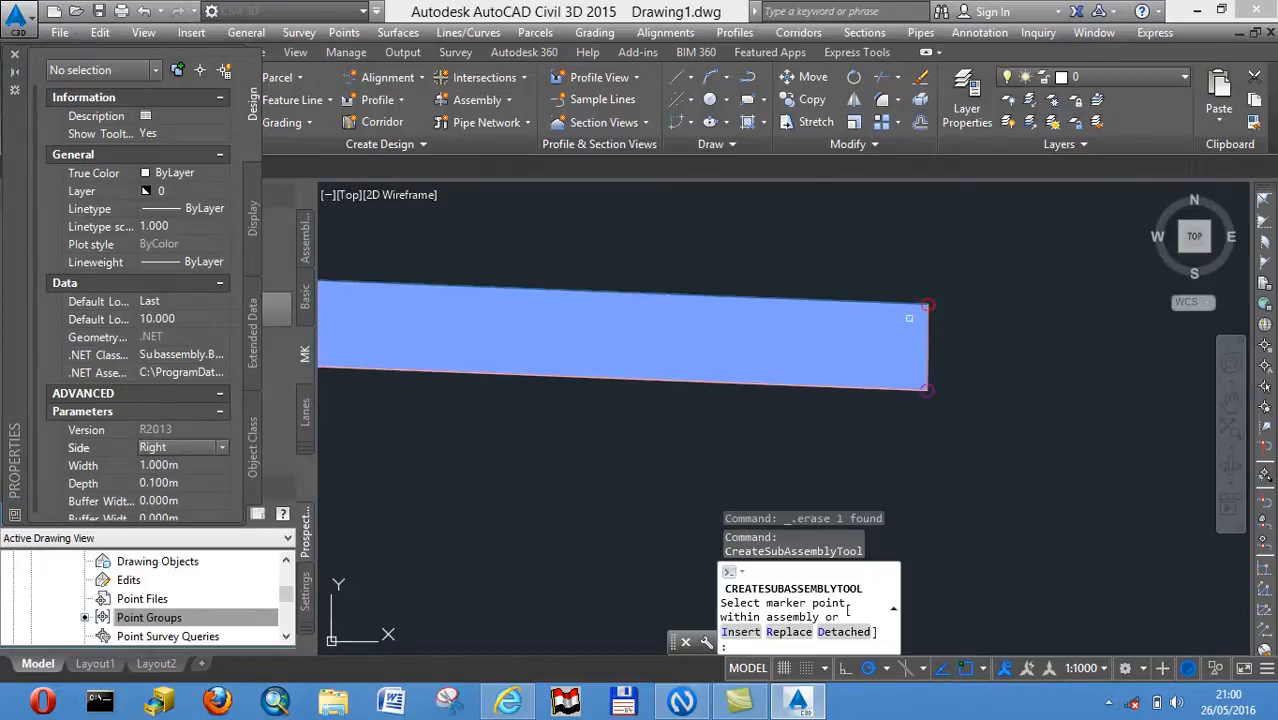
pyautogui.click(928, 304)
pyautogui.scroll(-3, 775, 409)
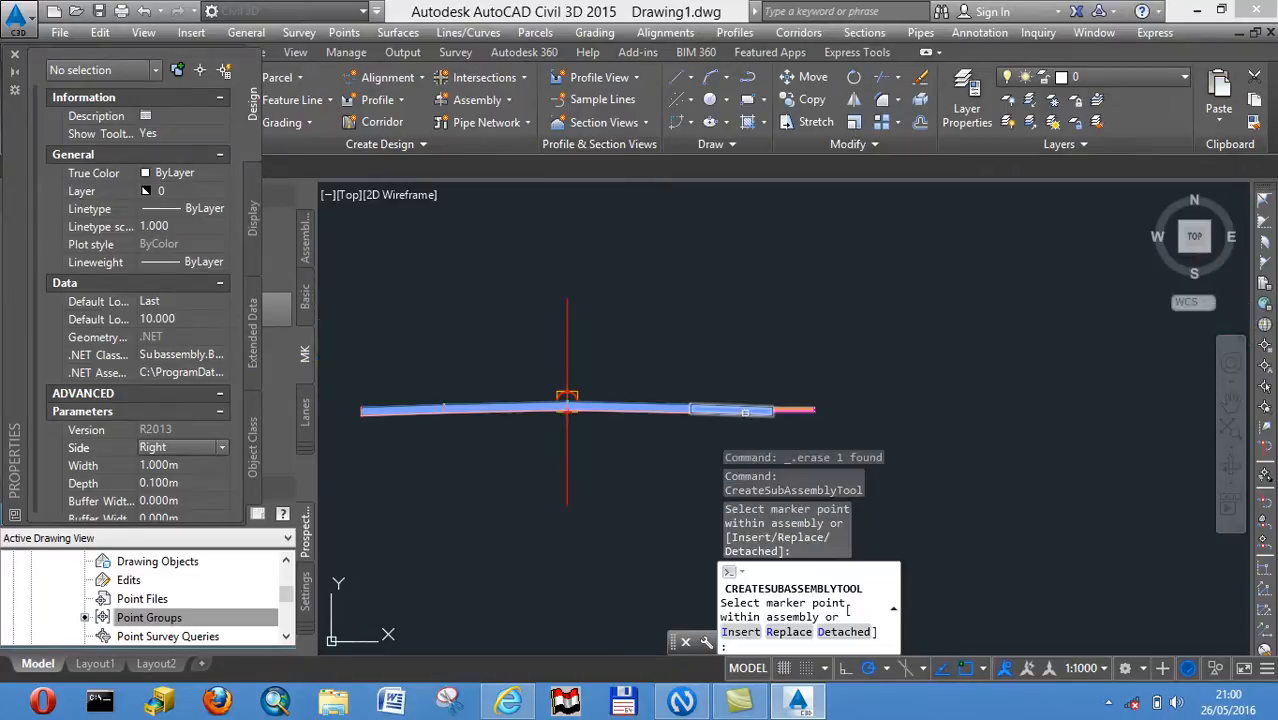
# Attach a Left-side BasicSidewalk, 1 m wide, to the upper outer corner of the left shoulder
pyautogui.moveTo(565, 418); pyautogui.dragTo(740, 398, button='middle')
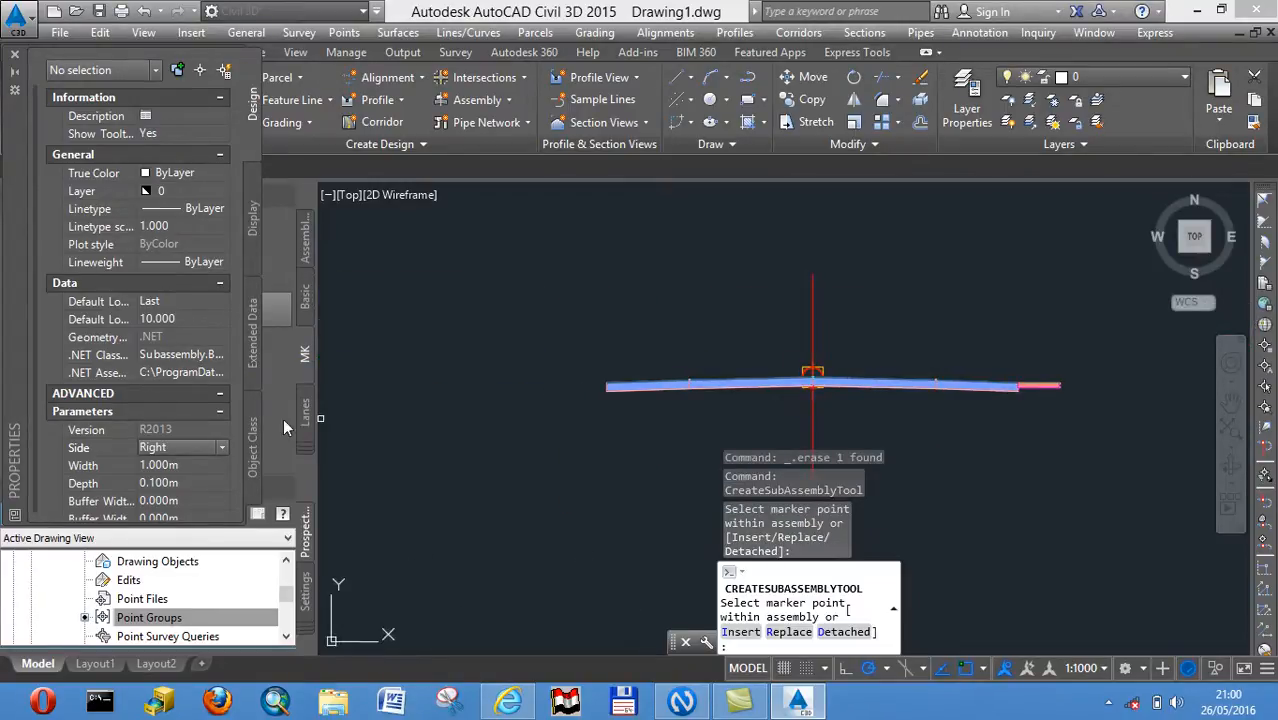
pyautogui.click(222, 447)
pyautogui.click(214, 483)
pyautogui.scroll(7, 508, 400)
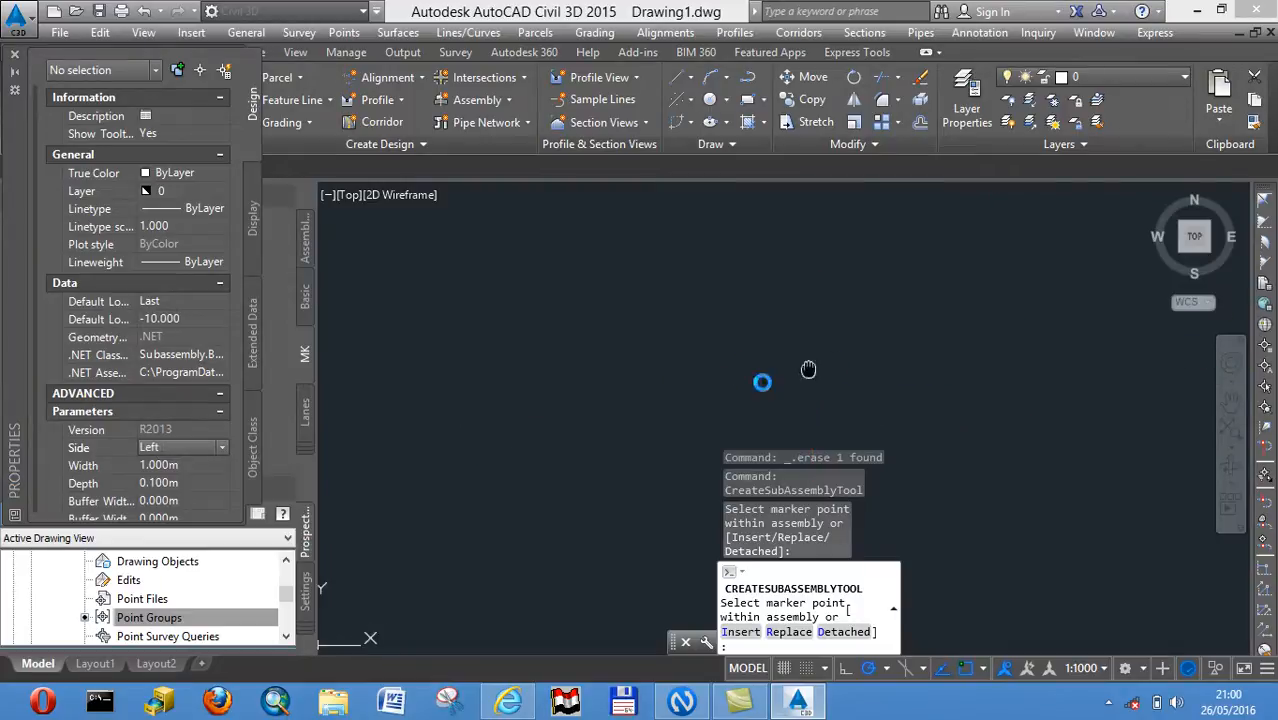
pyautogui.click(966, 367)
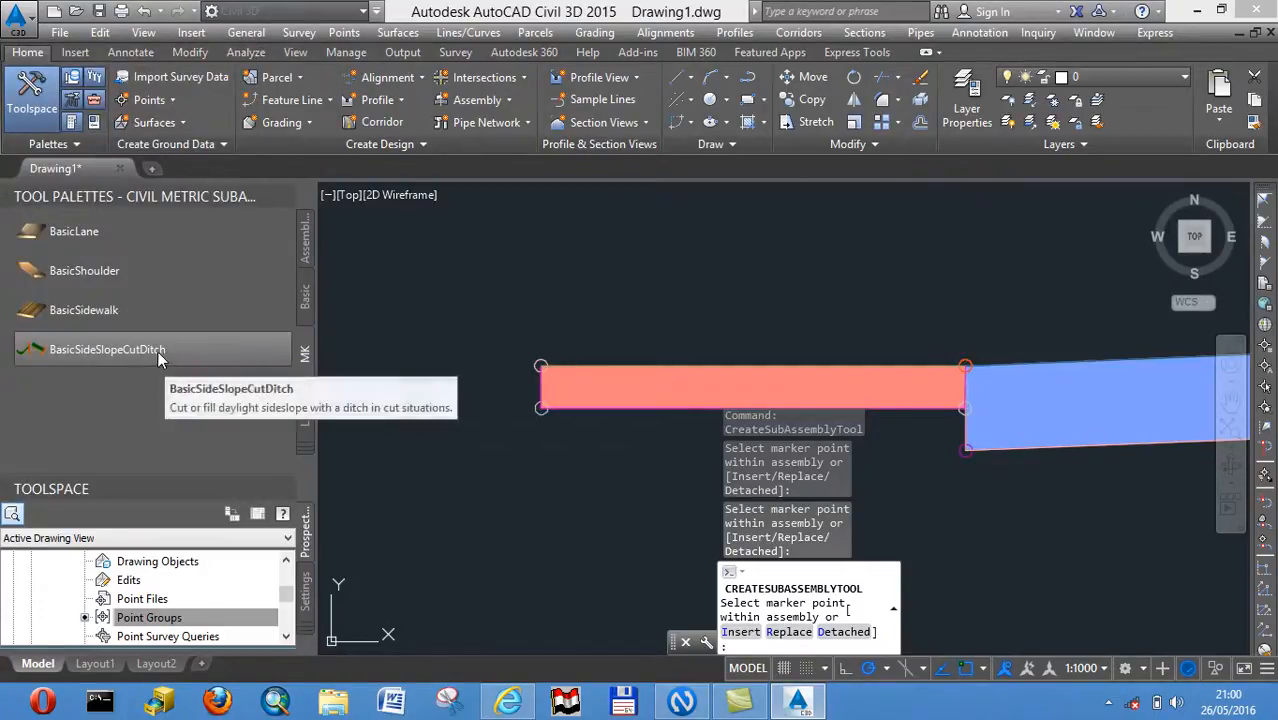
# Attach a Left-side BasicSideSlopeCutDitch to the upper outer corner of the left sidewalk
pyautogui.click(158, 350)
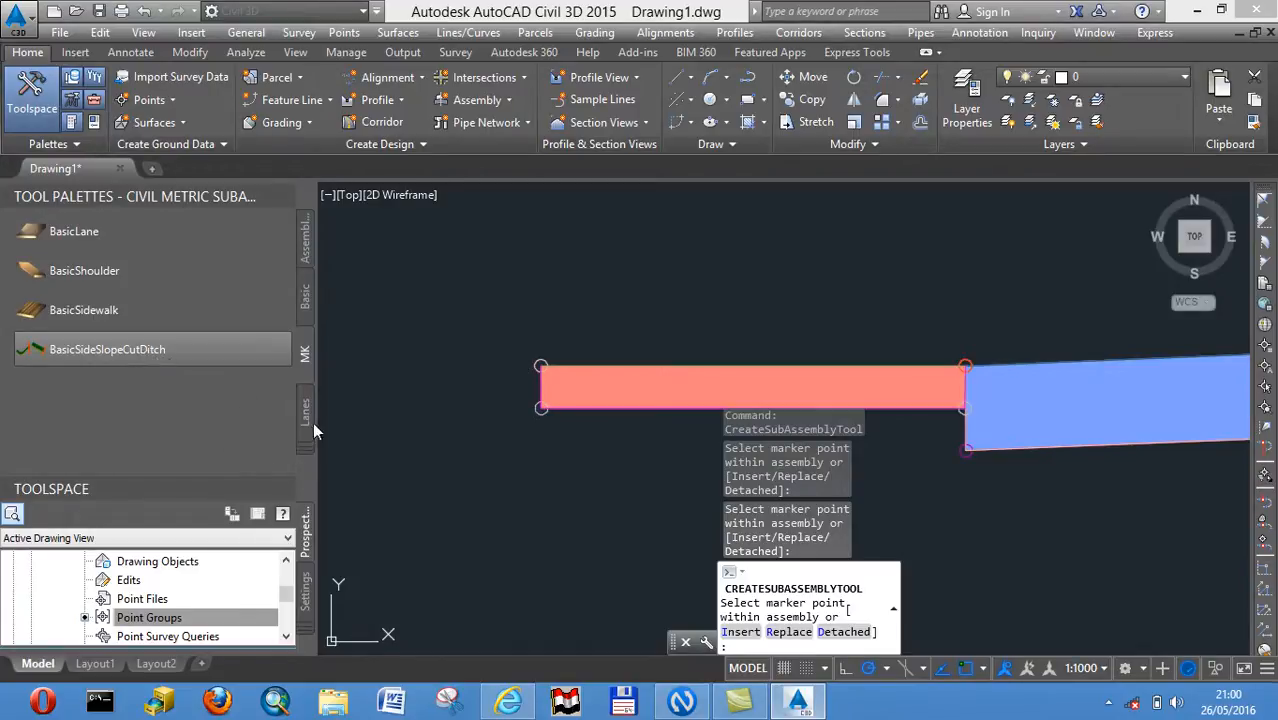
pyautogui.press('Escape')
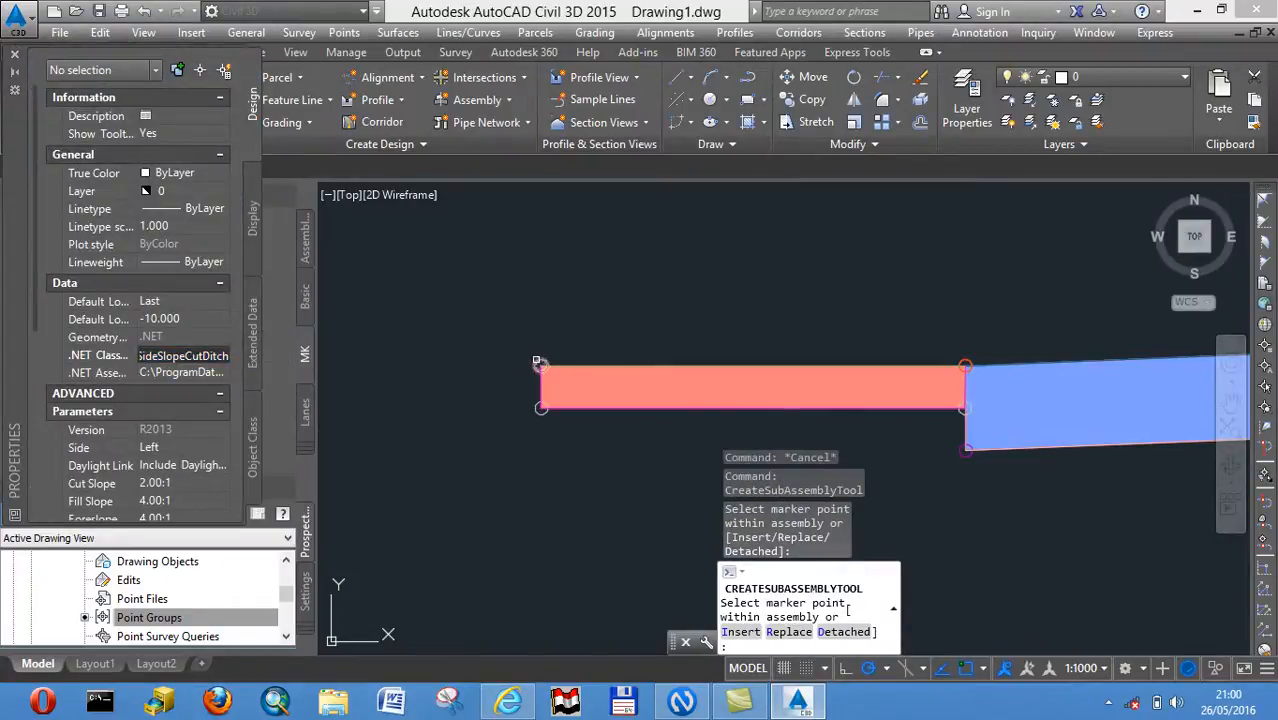
pyautogui.click(537, 362)
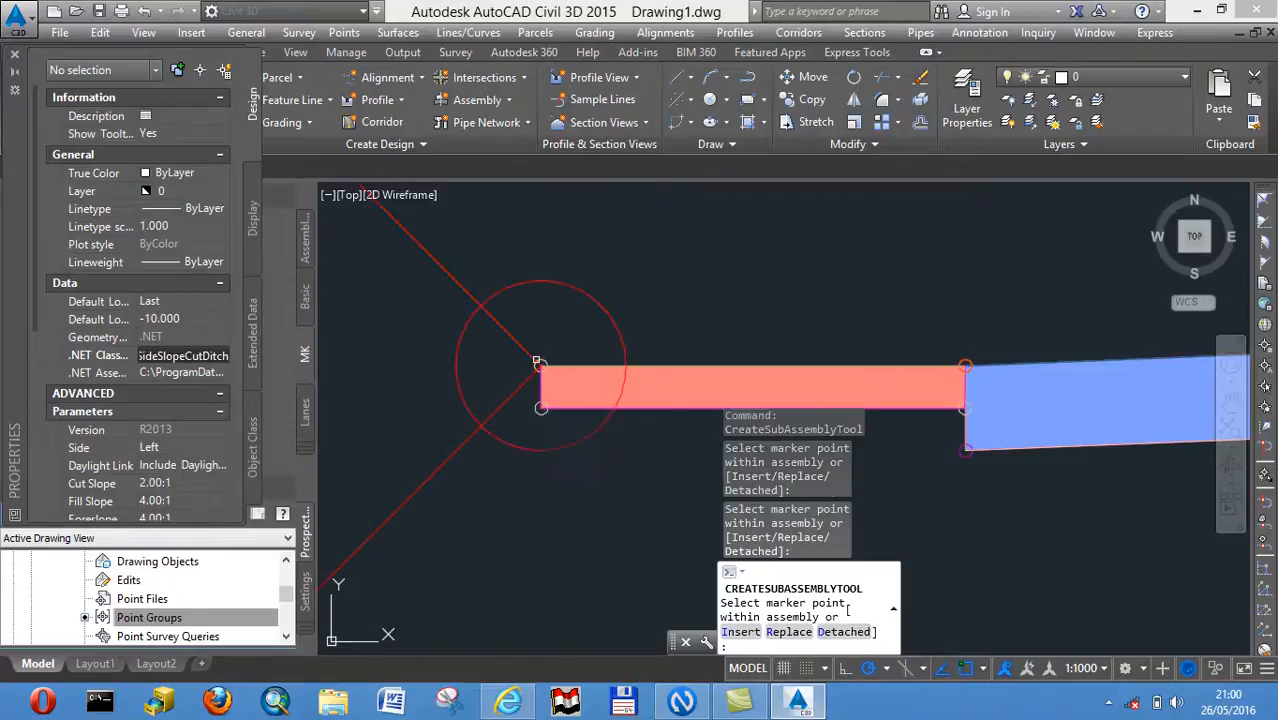
# Attach a Right-side BasicSideSlopeCutDitch to the upper outer corner of the right sidewalk
pyautogui.click(185, 448)
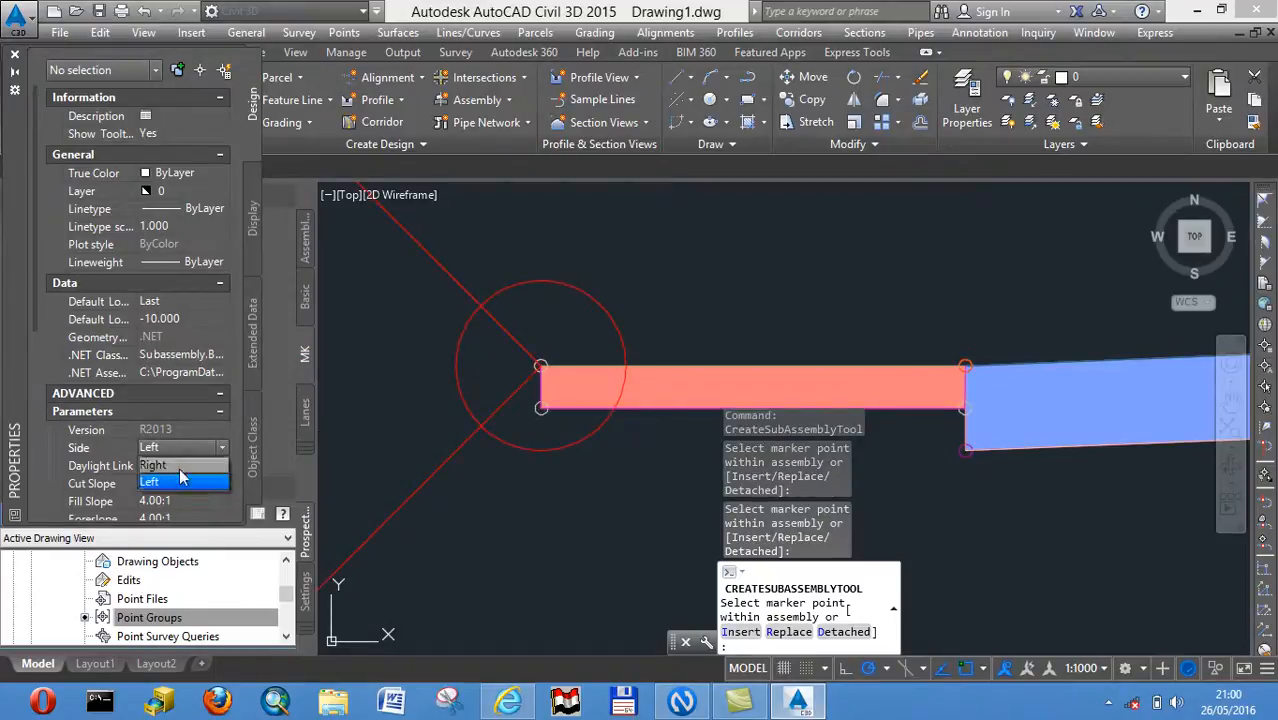
pyautogui.click(179, 467)
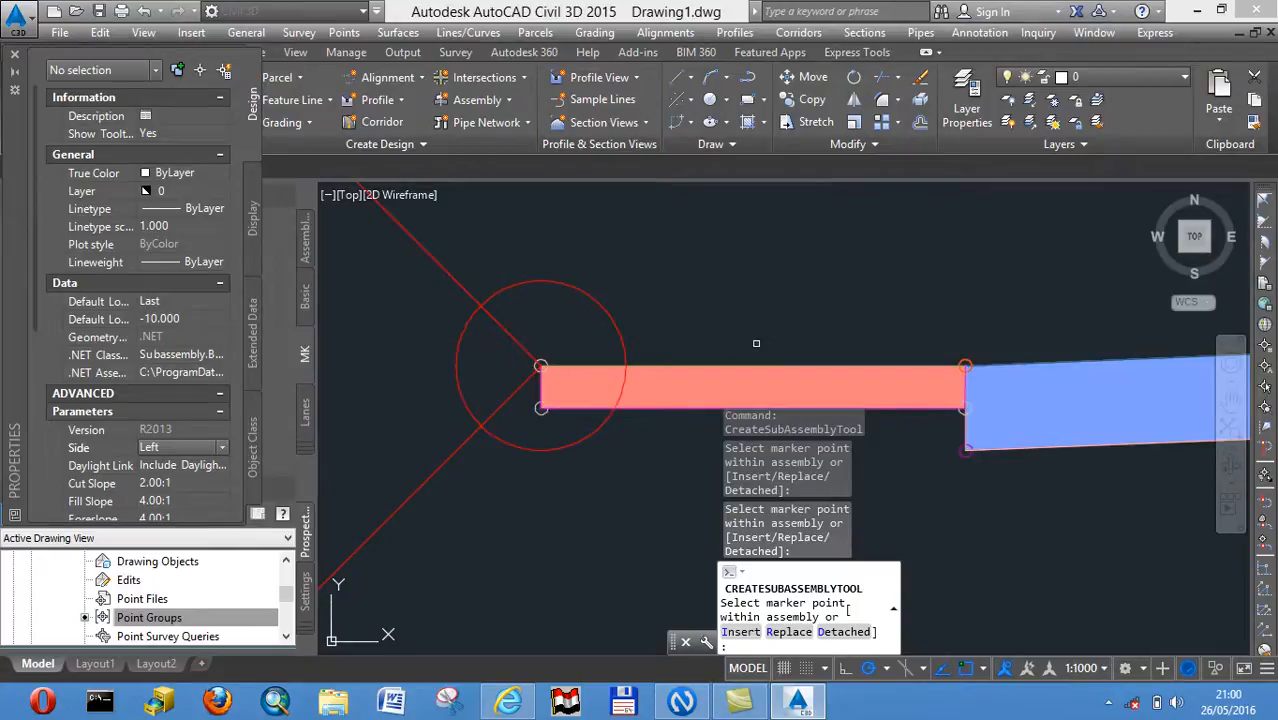
pyautogui.scroll(-5, 628, 342)
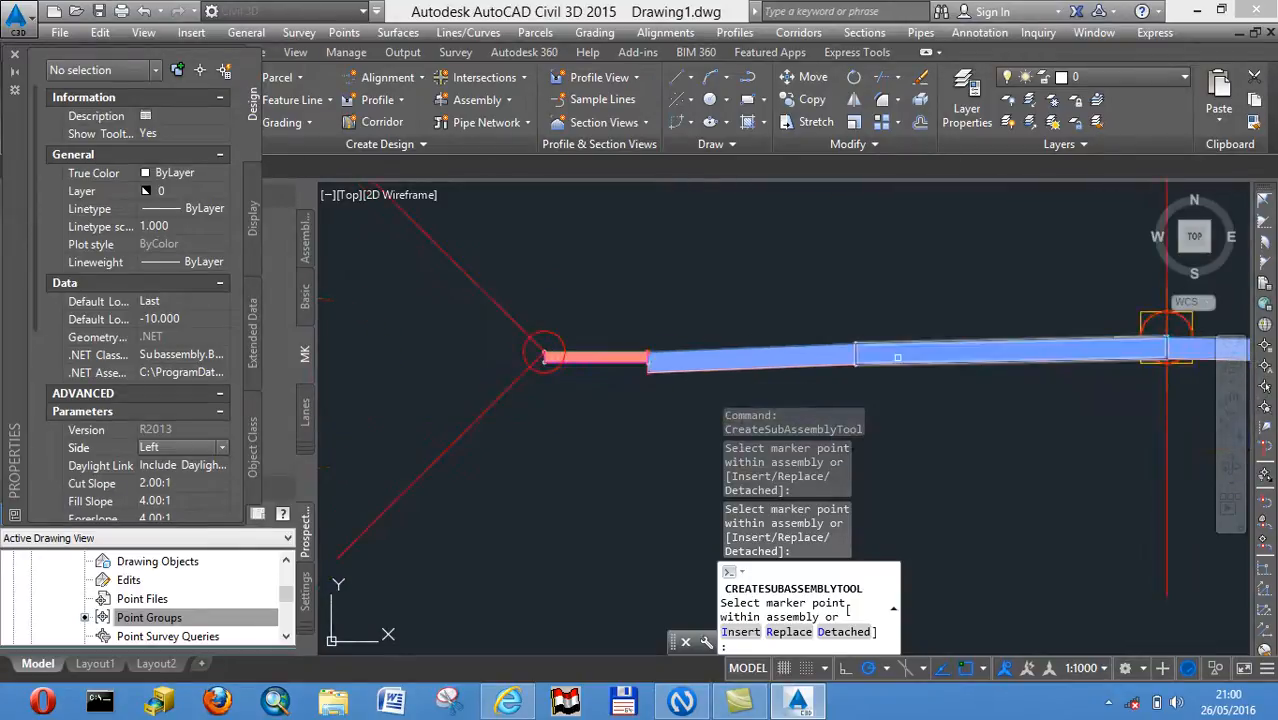
pyautogui.moveTo(898, 356); pyautogui.dragTo(567, 413, button='middle')
pyautogui.moveTo(1074, 388); pyautogui.dragTo(557, 362, button='middle')
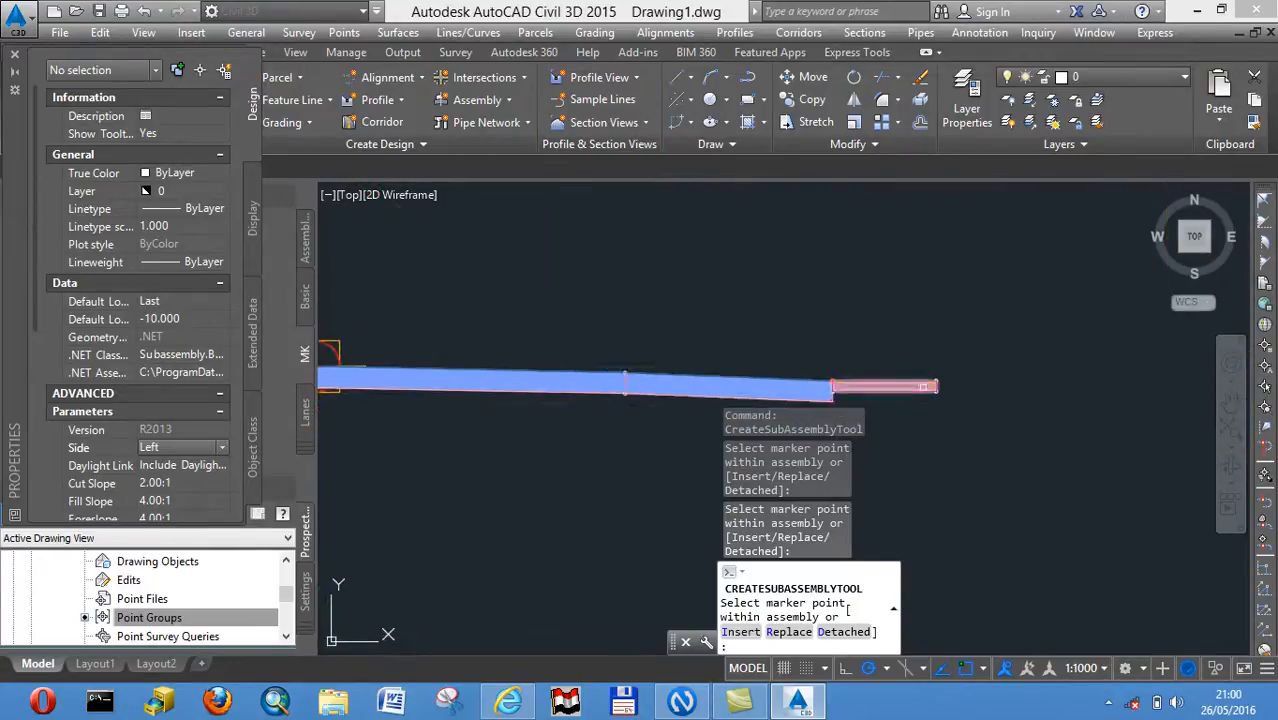
pyautogui.scroll(6, 923, 387)
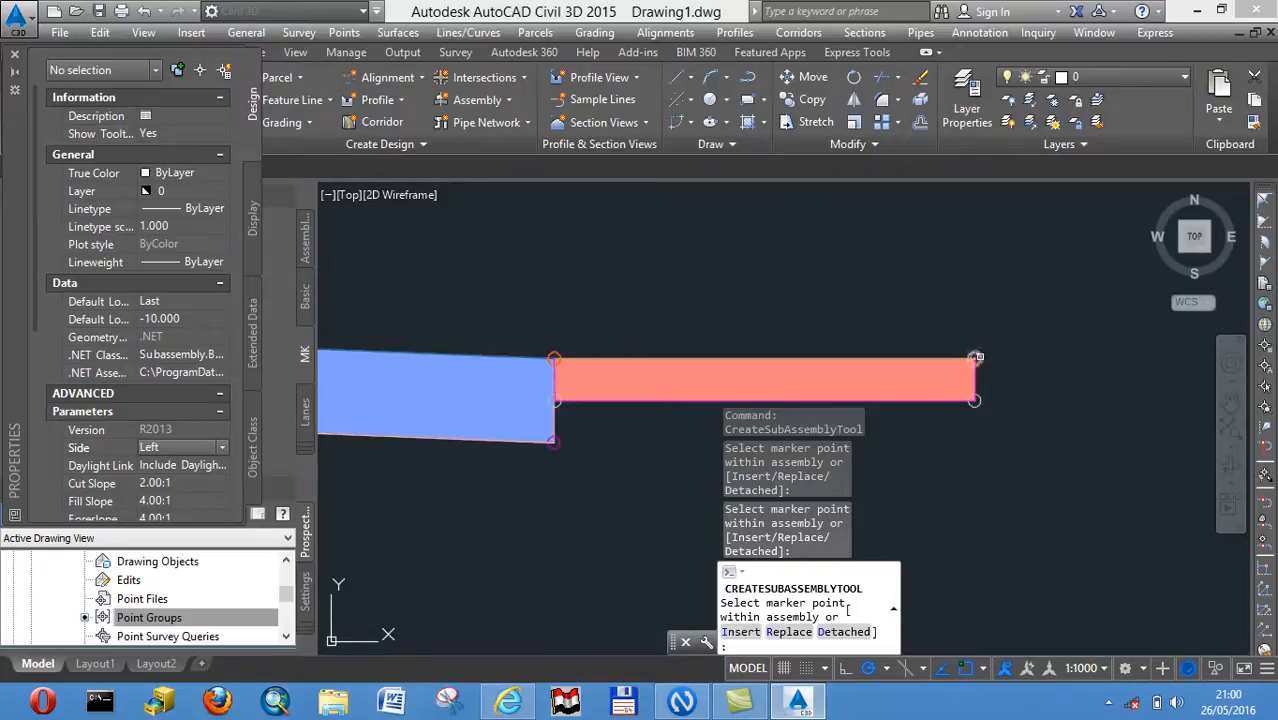
pyautogui.click(977, 357)
pyautogui.scroll(-5, 621, 368)
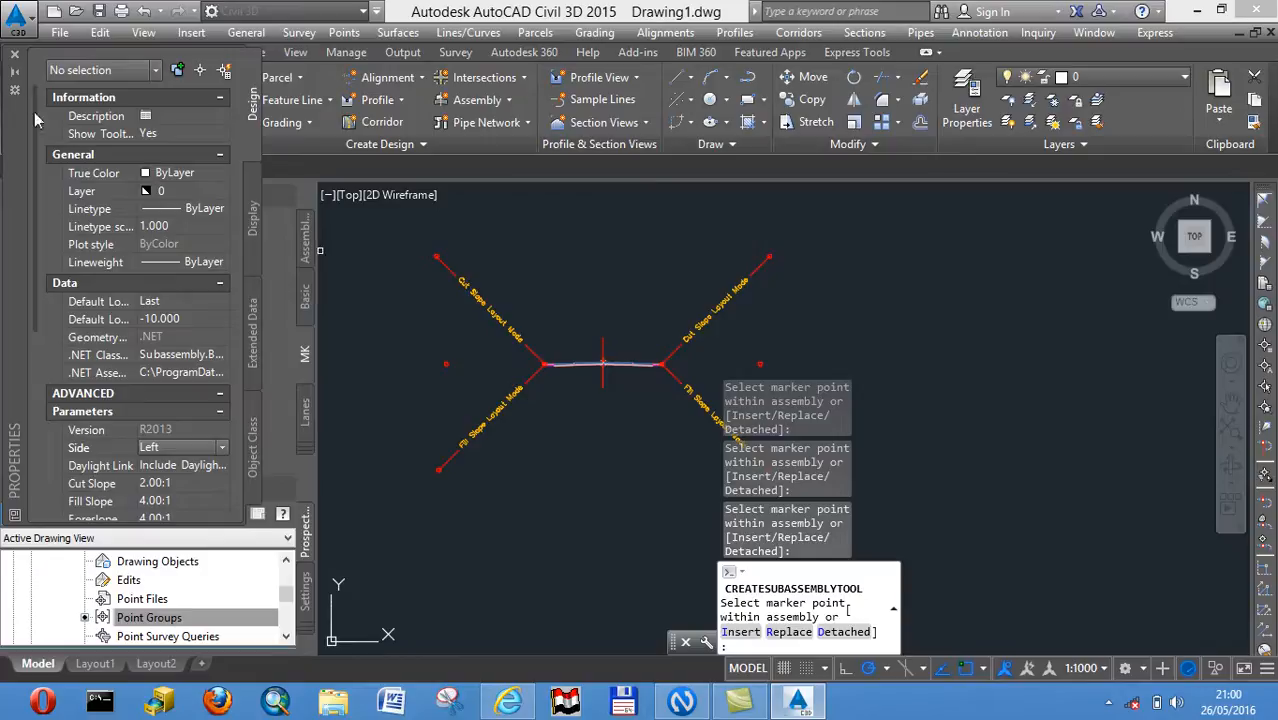
# Close the Properties and subassembly tool palettes, leaving the Toolspace open
pyautogui.click(14, 53)
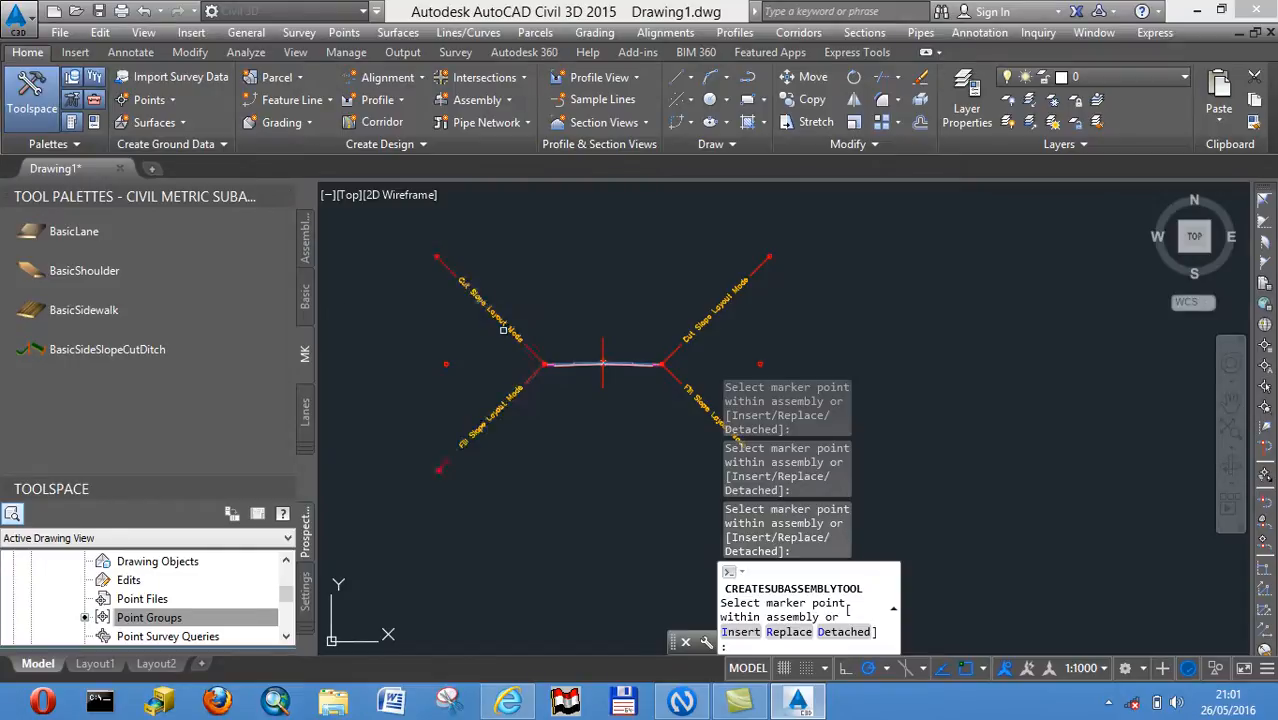
pyautogui.scroll(-4, 507, 333)
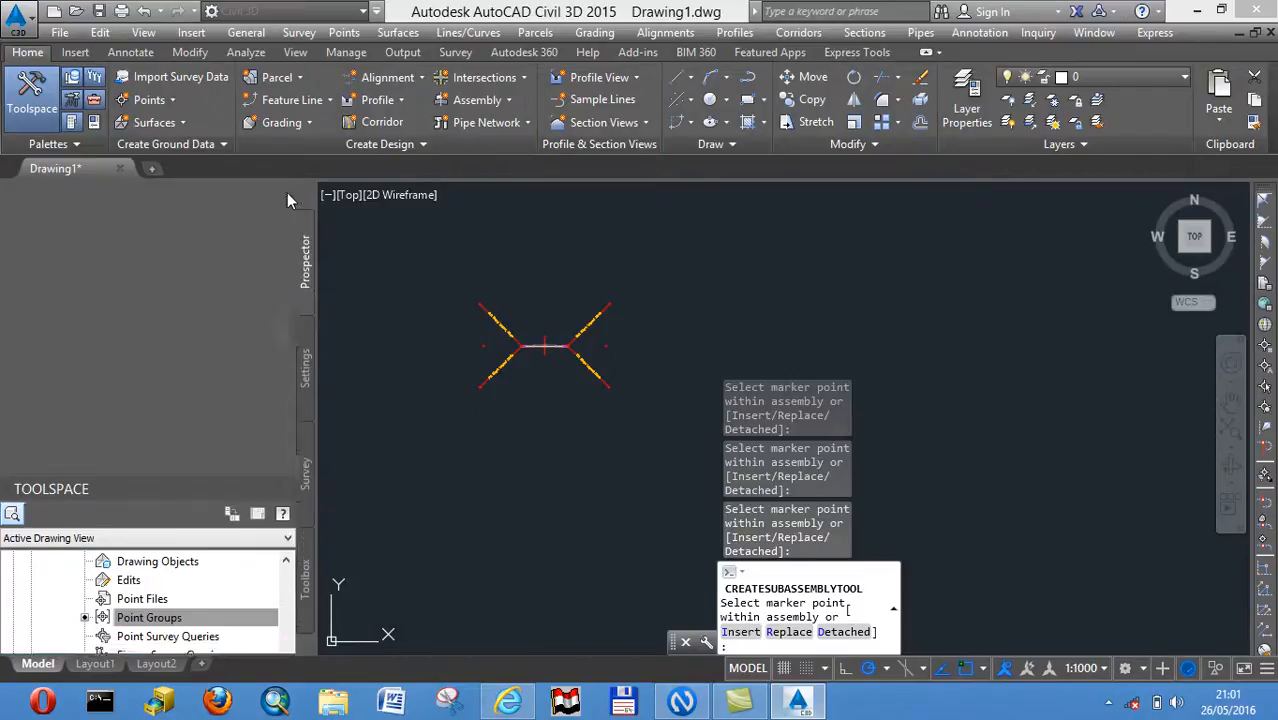
pyautogui.click(286, 196)
pyautogui.scroll(-5, 472, 346)
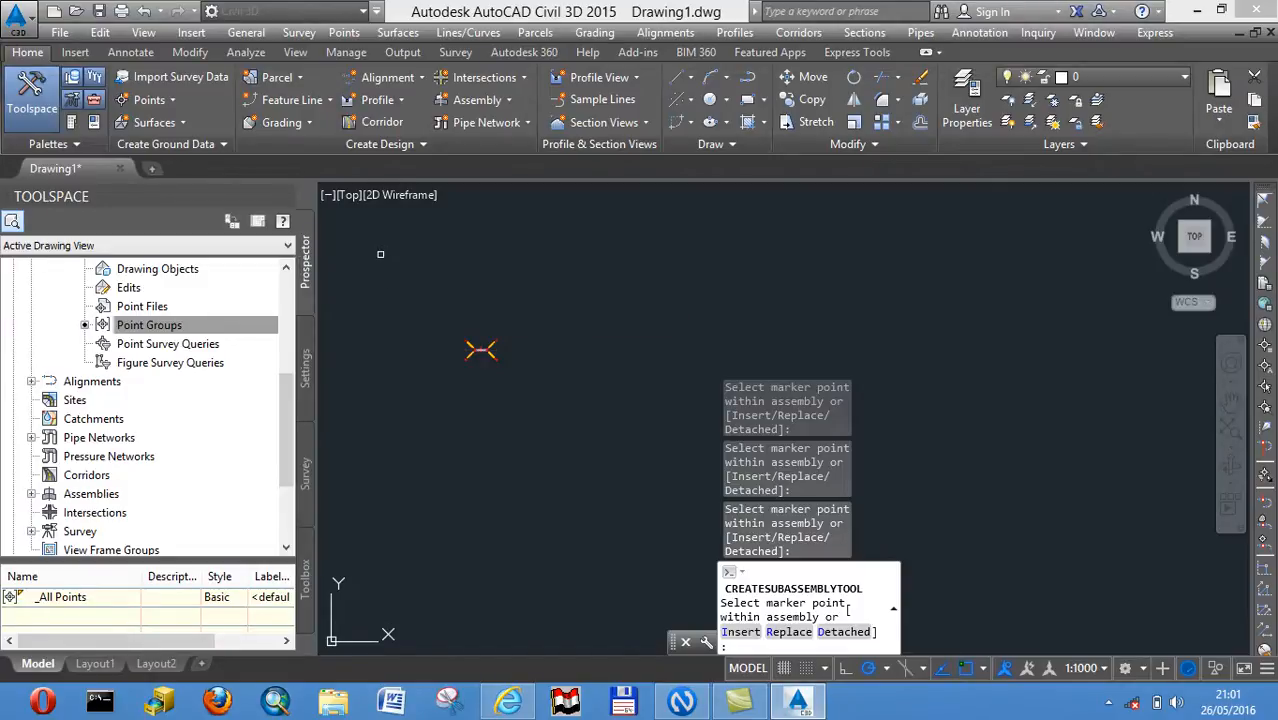
# Start a new corridor named Corridor - US, keeping the Basic corridor style
pyautogui.click(378, 122)
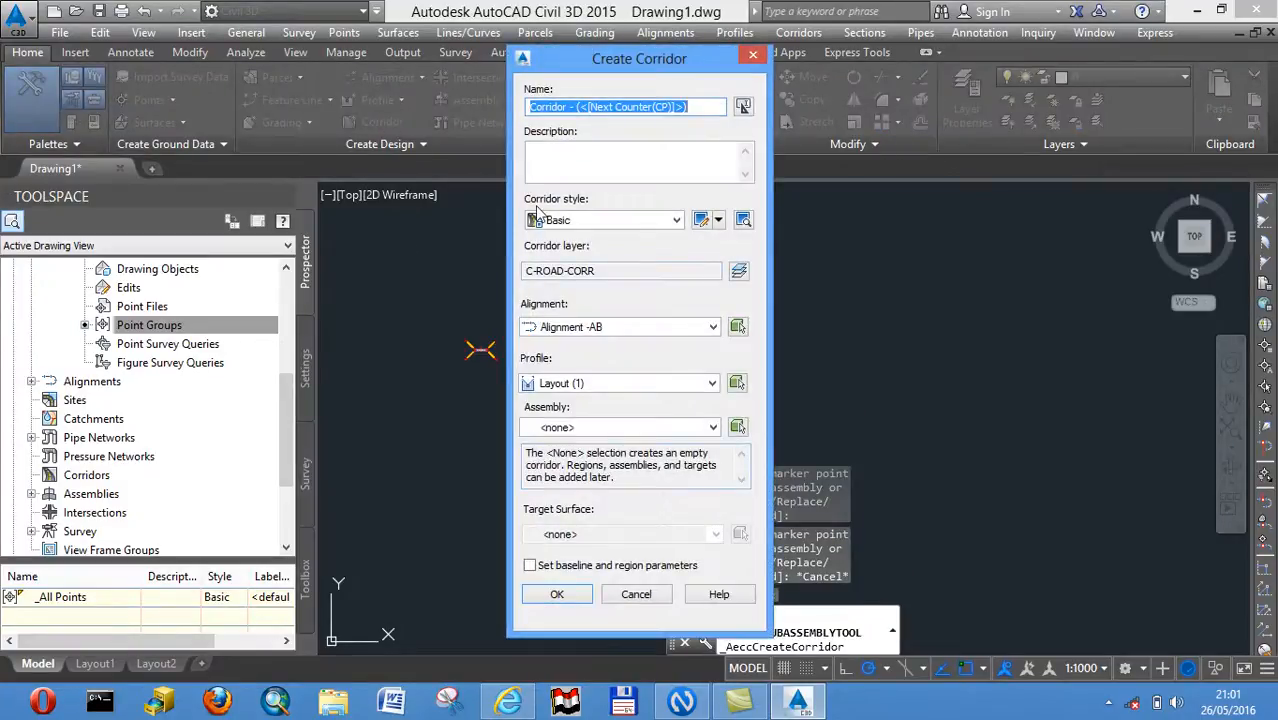
pyautogui.moveTo(698, 107); pyautogui.dragTo(581, 107)
pyautogui.write('US')
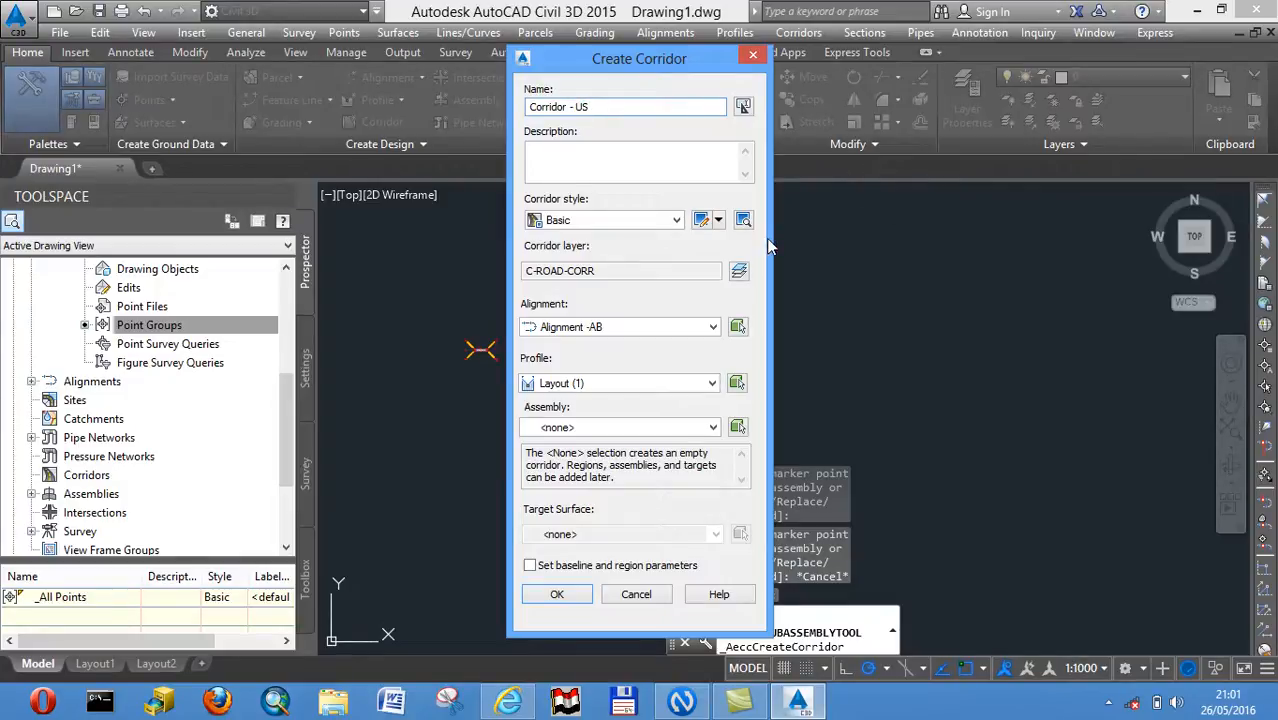
pyautogui.click(676, 221)
pyautogui.click(676, 226)
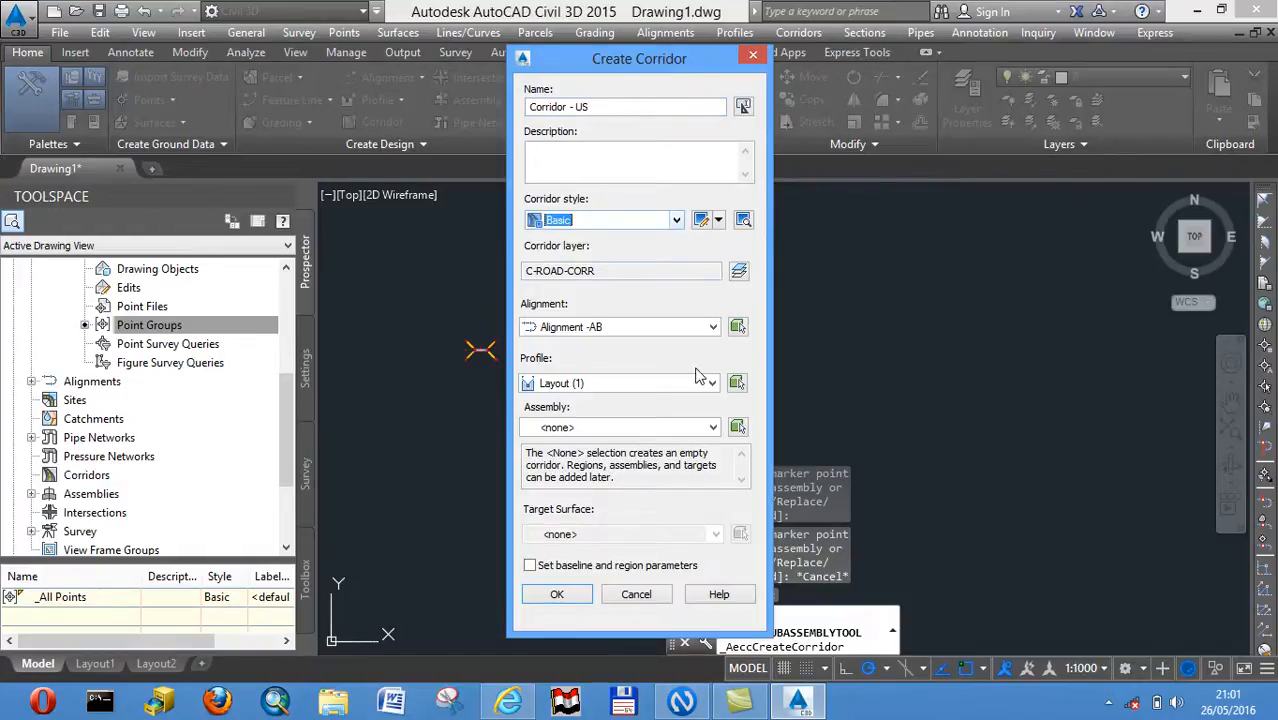
# Assign Assembly - AS and the target surface Surface EG to the new corridor and accept the settings
pyautogui.click(712, 428)
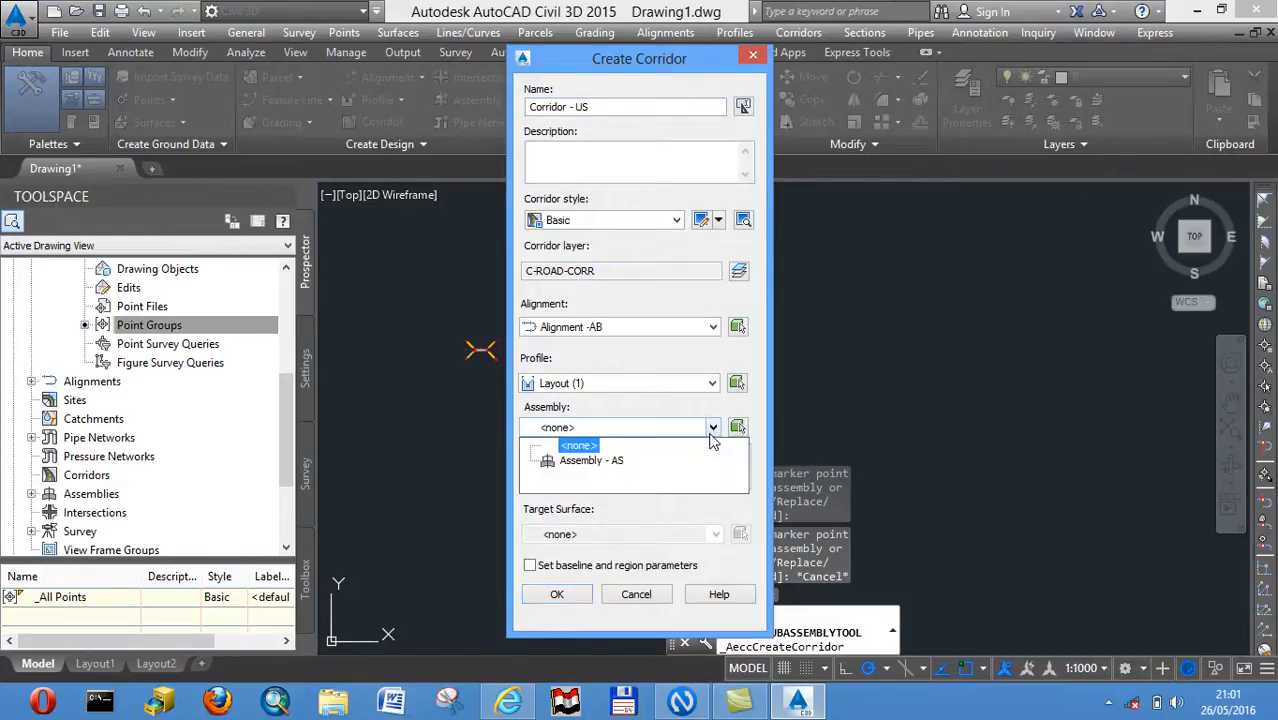
pyautogui.click(616, 465)
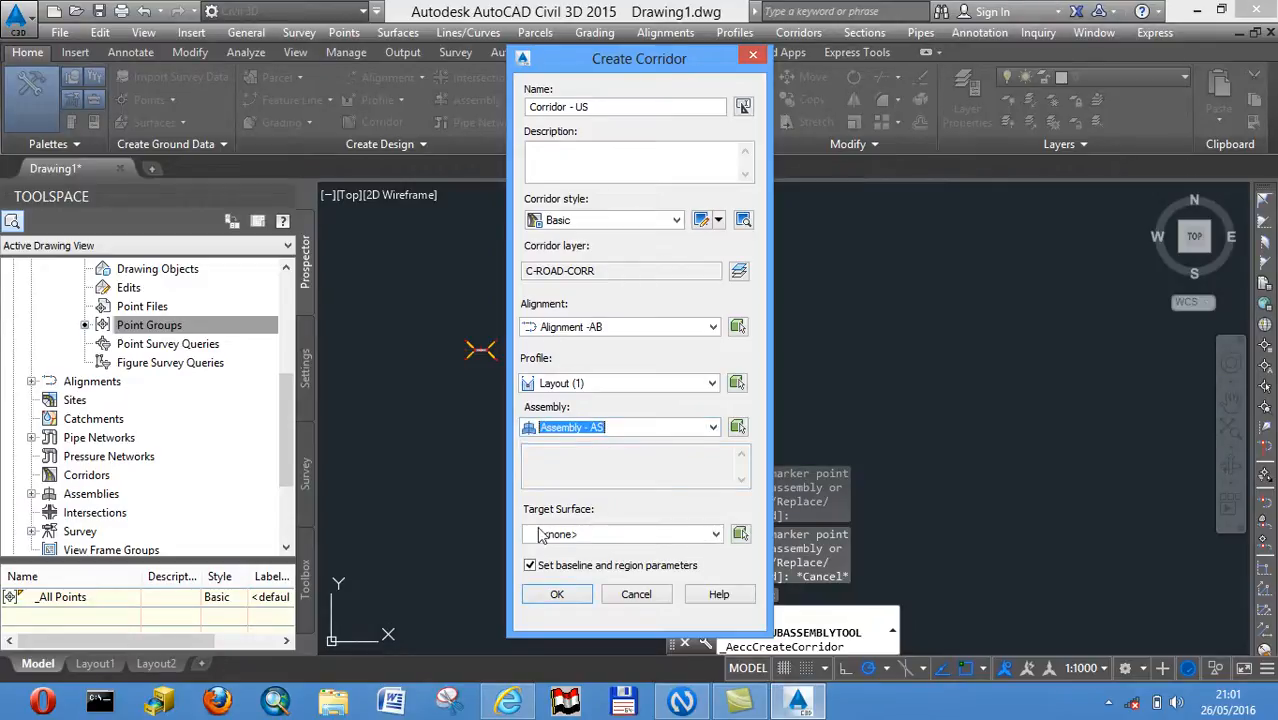
pyautogui.click(719, 537)
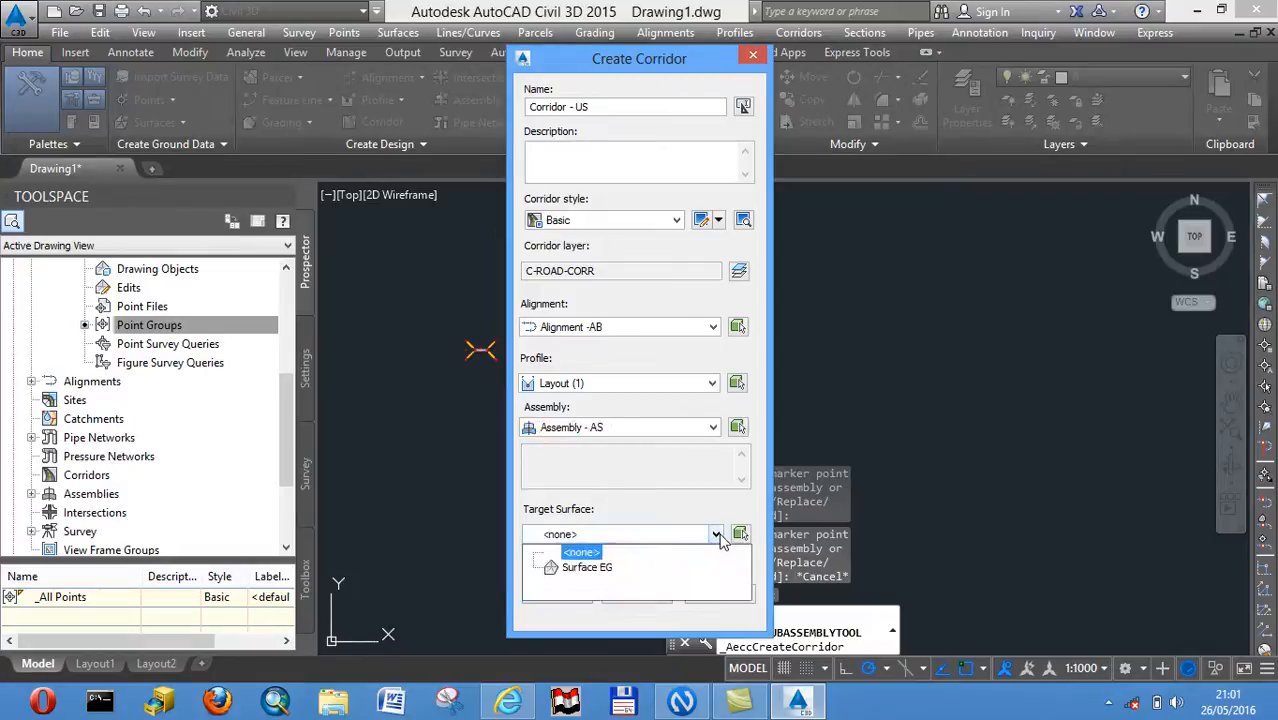
pyautogui.click(605, 567)
pyautogui.click(561, 594)
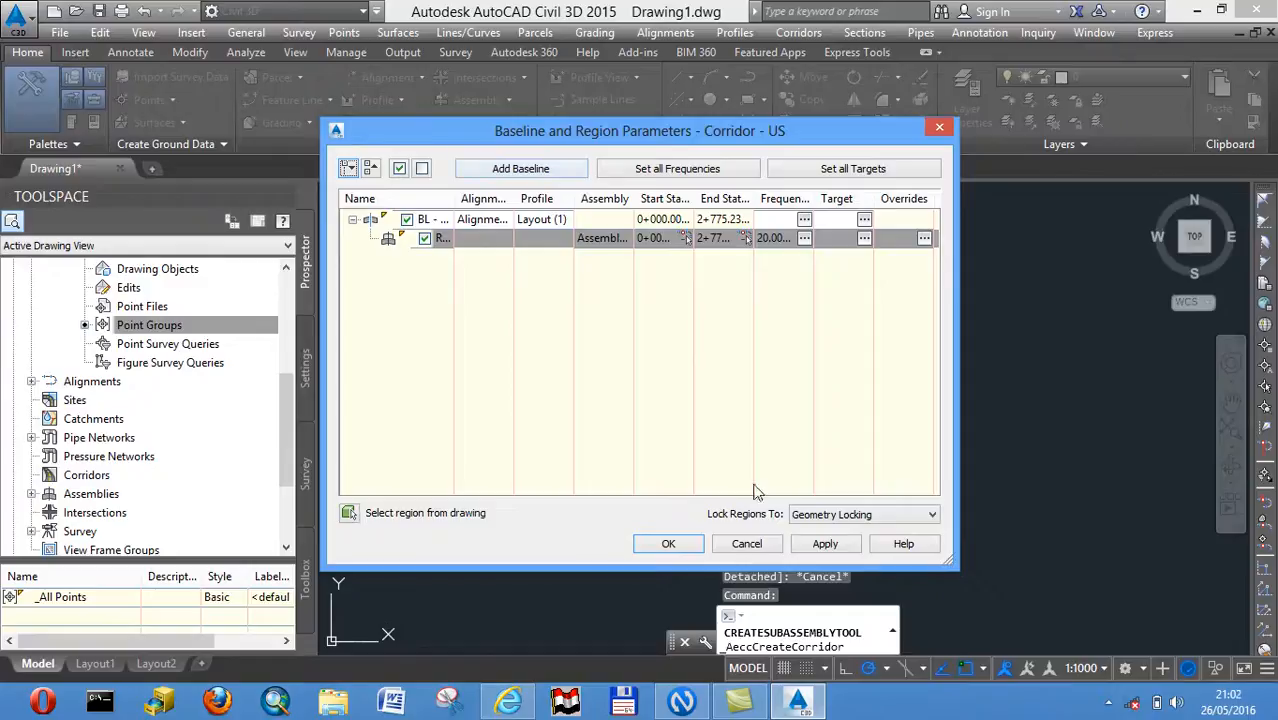
# Apply the baseline and region parameters, rebuild the corridor and dismiss the event list
pyautogui.click(822, 547)
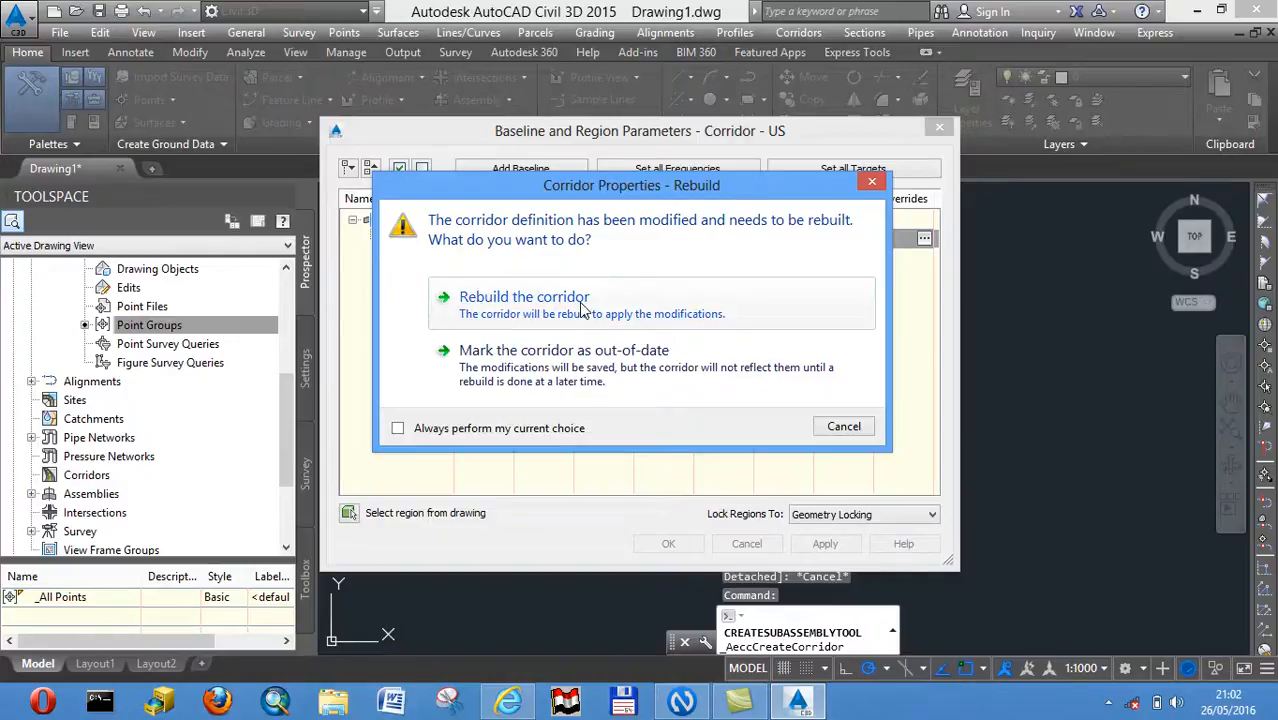
pyautogui.click(524, 297)
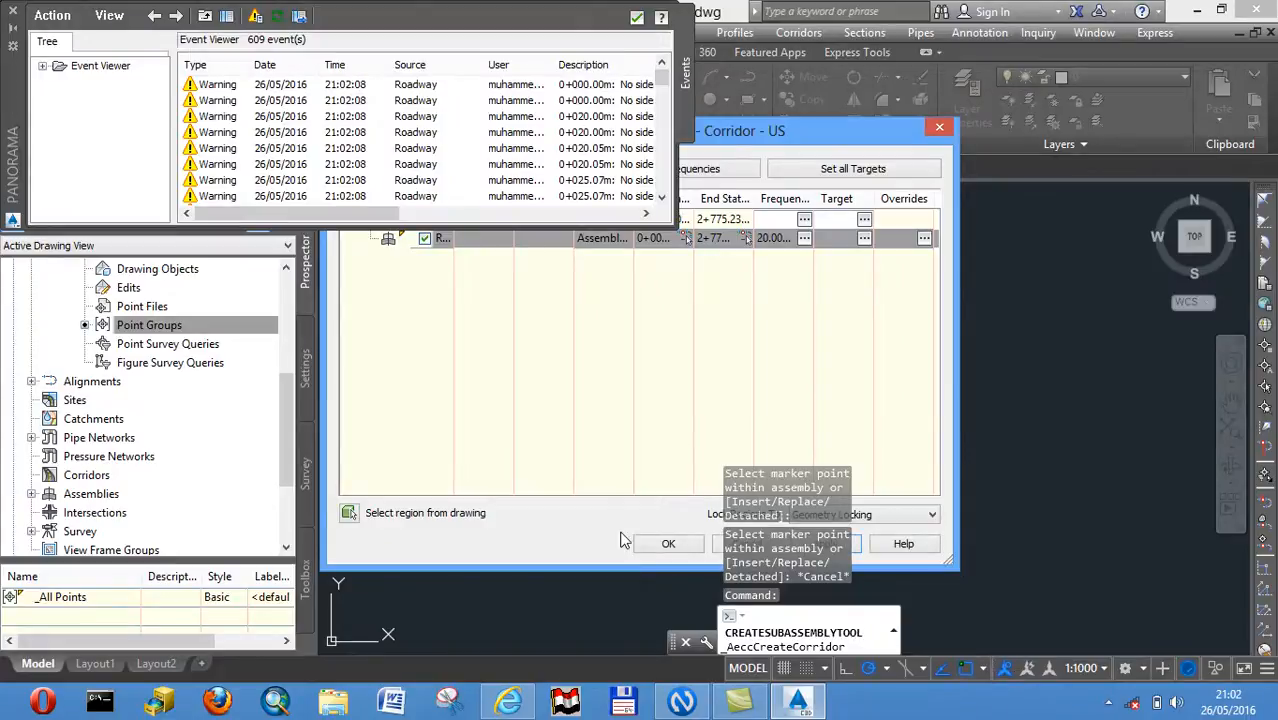
pyautogui.click(662, 545)
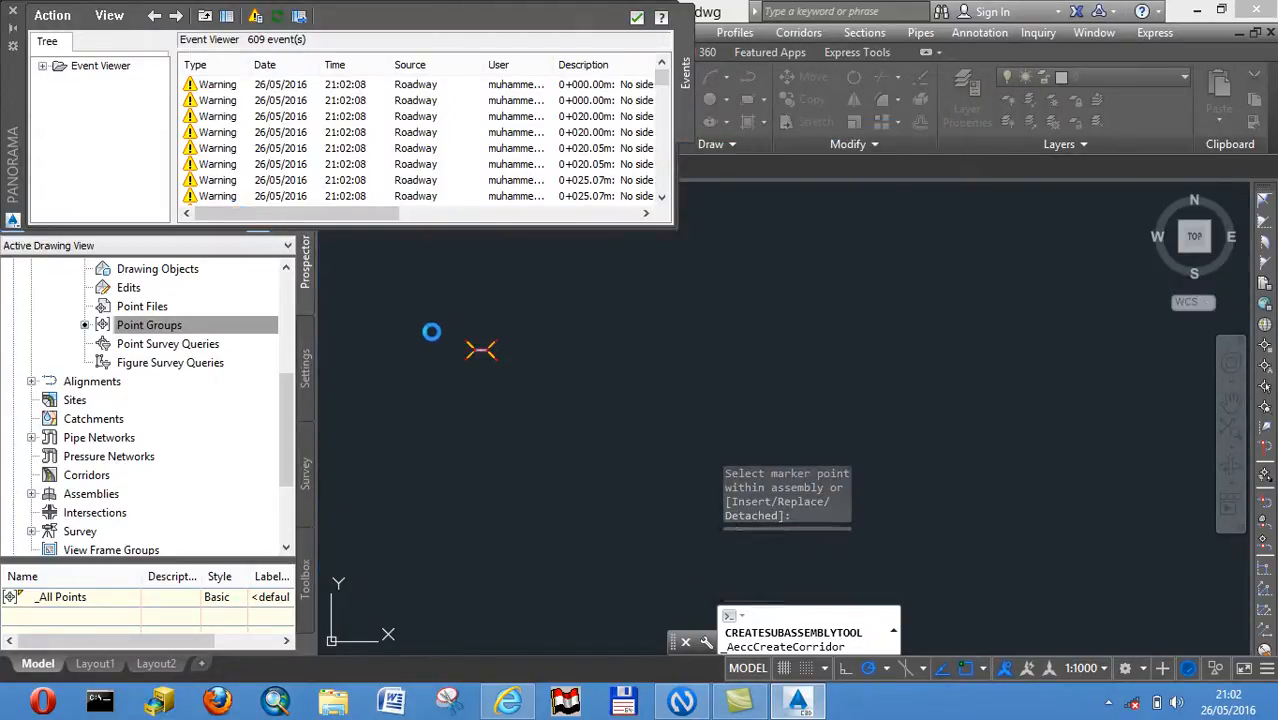
pyautogui.click(12, 28)
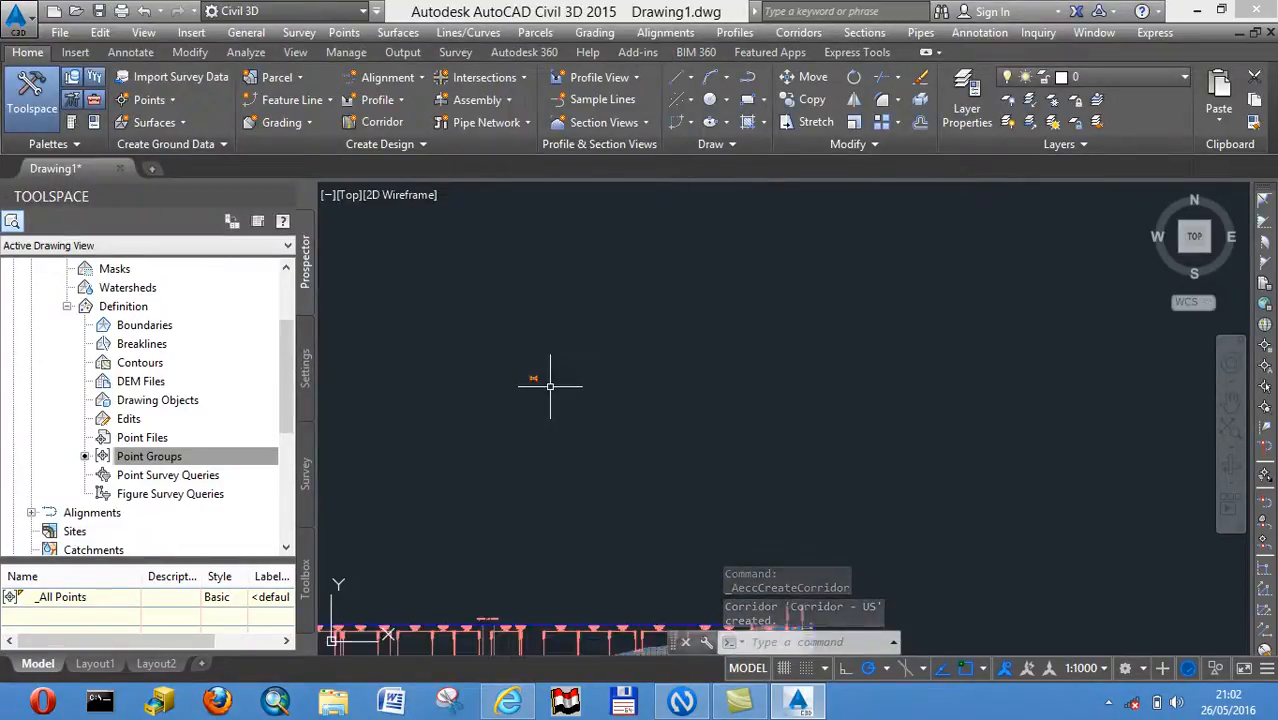
# Examine the new corridor in plan along the alignment, both close up and as a whole
pyautogui.scroll(-3, 530, 402)
pyautogui.moveTo(530, 402); pyautogui.dragTo(961, 360, button='middle')
pyautogui.scroll(5, 690, 440)
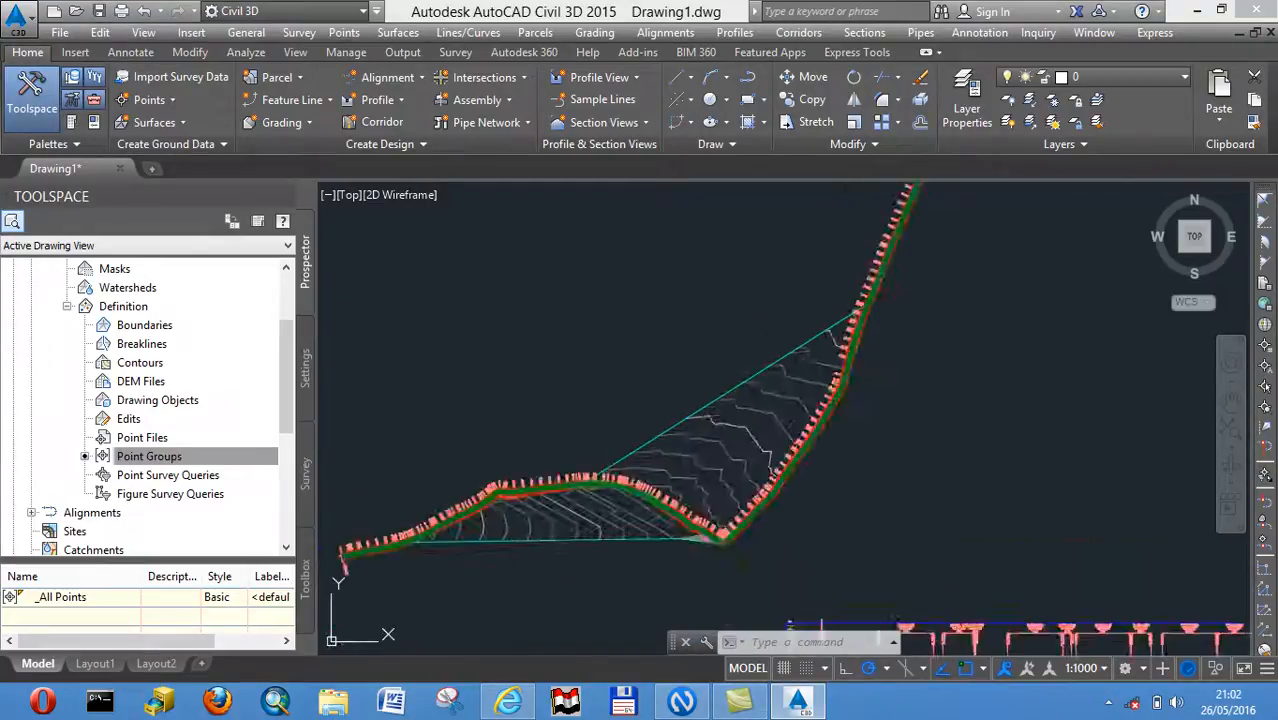
pyautogui.scroll(2, 731, 540)
pyautogui.moveTo(731, 540); pyautogui.dragTo(627, 228, button='middle')
pyautogui.scroll(2, 647, 293)
pyautogui.scroll(2, 960, 566)
pyautogui.moveTo(960, 566); pyautogui.dragTo(733, 364, button='middle')
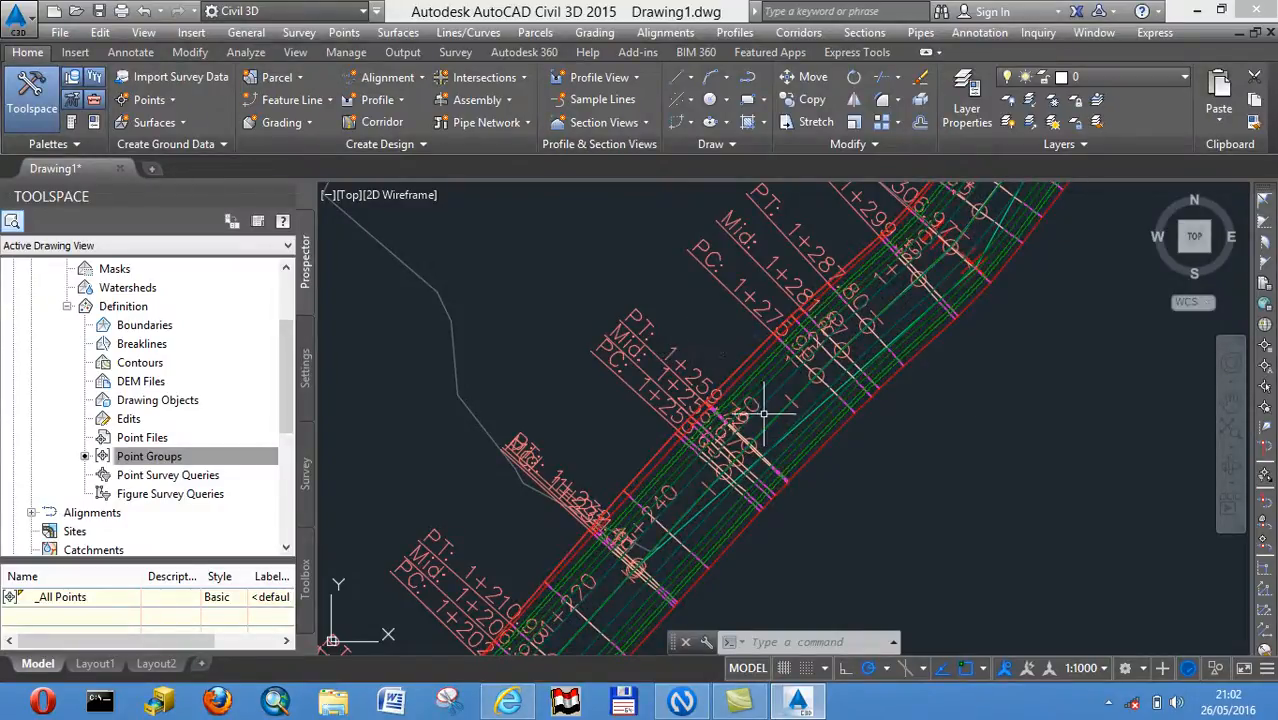
pyautogui.scroll(-3, 756, 410)
pyautogui.scroll(-3, 763, 410)
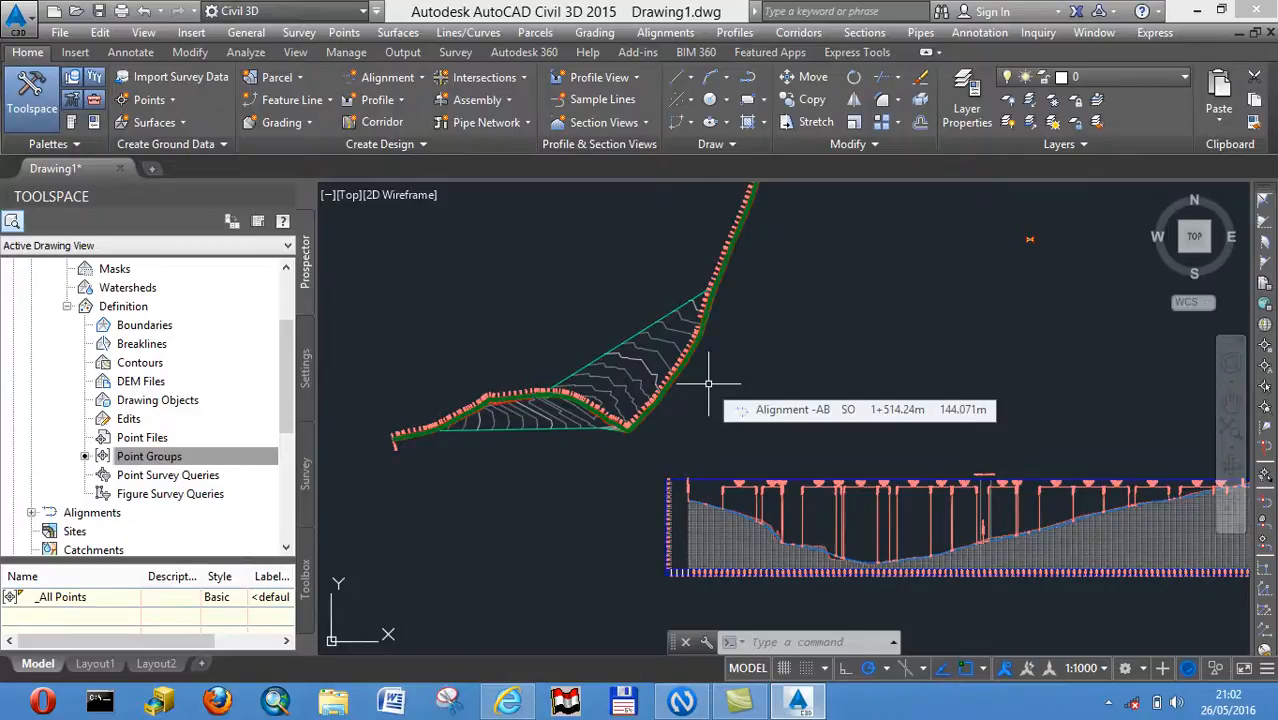
# Create a corridor surface for Corridor - US from the Top links, added as breaklines
pyautogui.scroll(6, 699, 371)
pyautogui.moveTo(579, 351)
pyautogui.mouseDown(button='middle')
pyautogui.moveTo(551, 352)
pyautogui.moveTo(799, 419)
pyautogui.mouseUp(button='middle')
pyautogui.scroll(6, 747, 414)
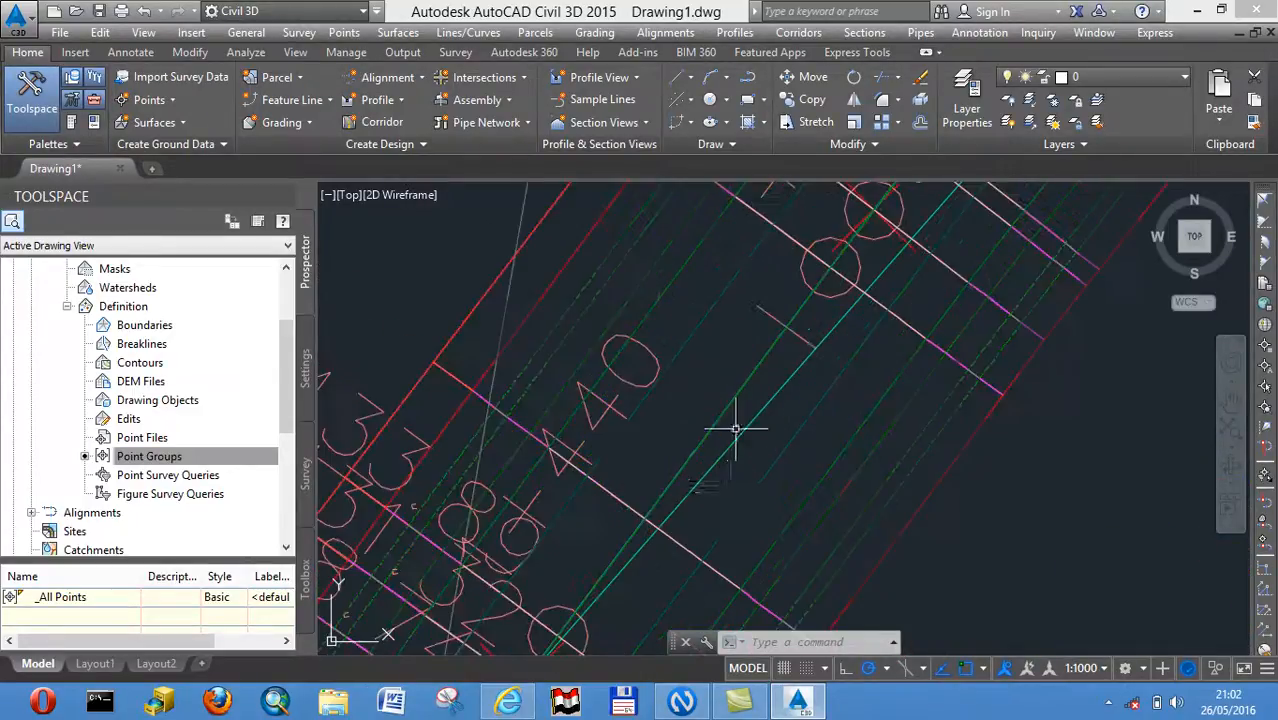
pyautogui.click(715, 570)
pyautogui.rightClick(715, 570)
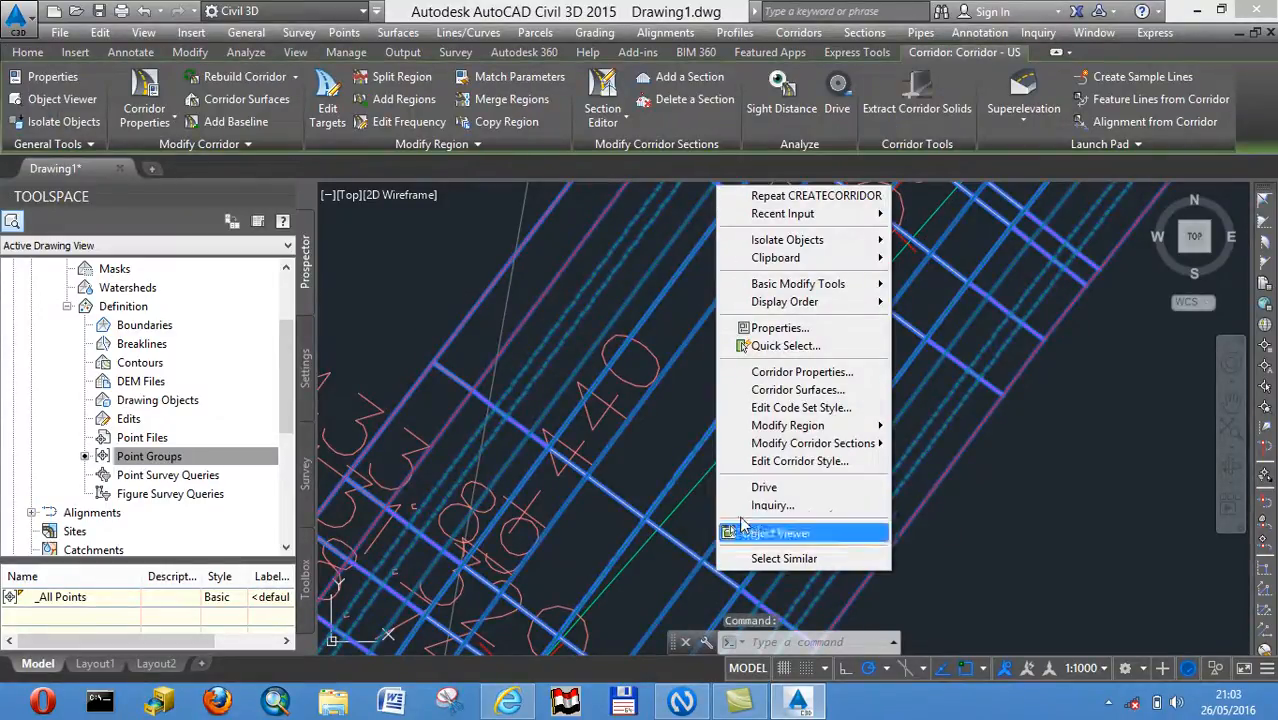
pyautogui.click(777, 389)
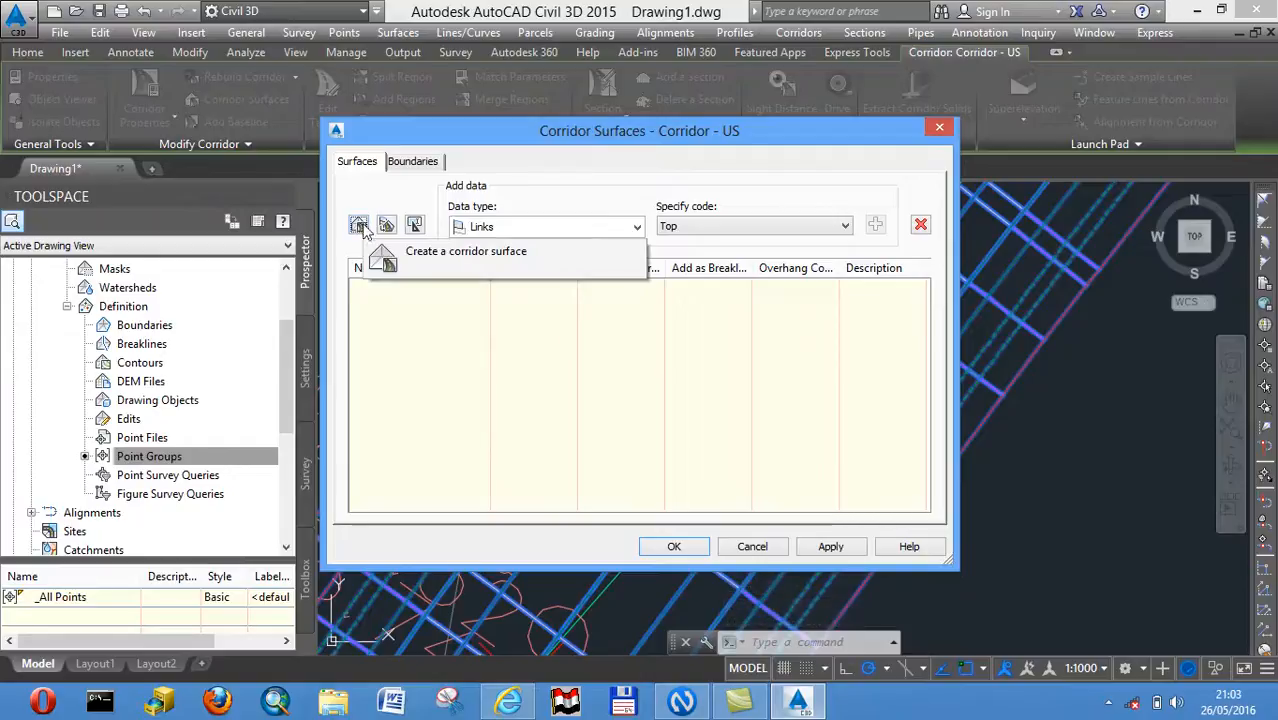
pyautogui.click(360, 226)
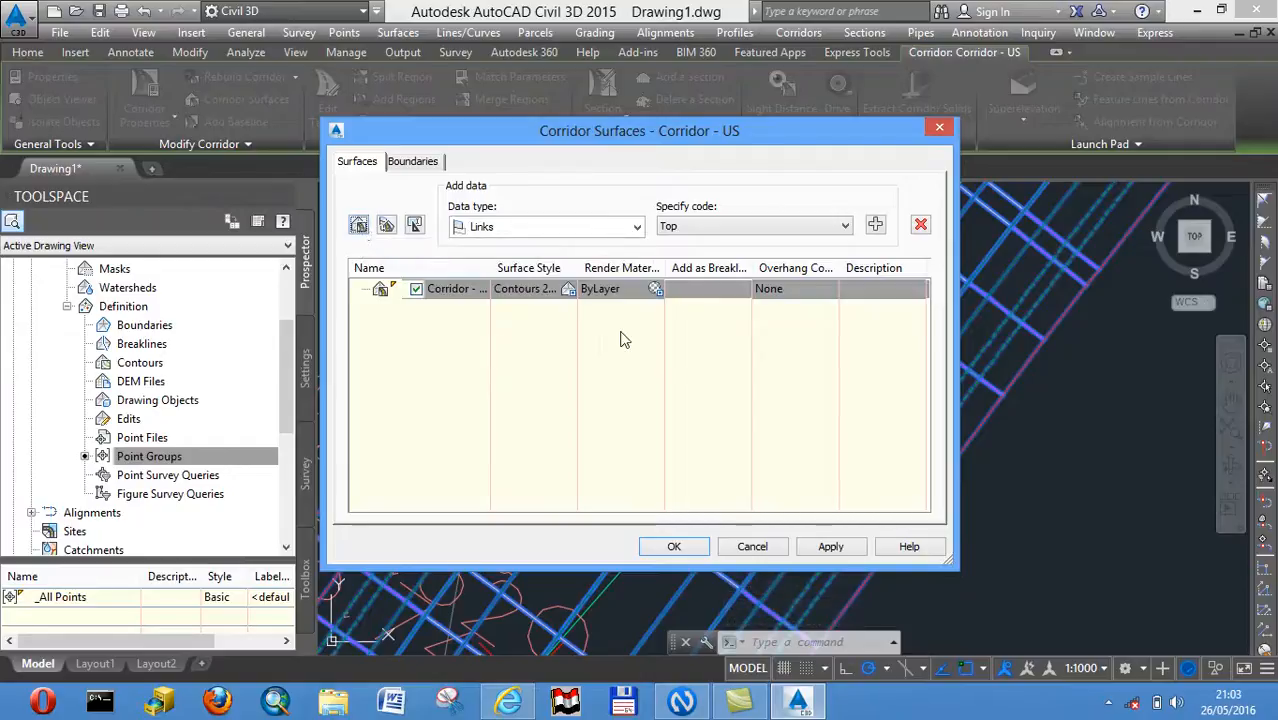
pyautogui.click(875, 226)
pyautogui.click(672, 308)
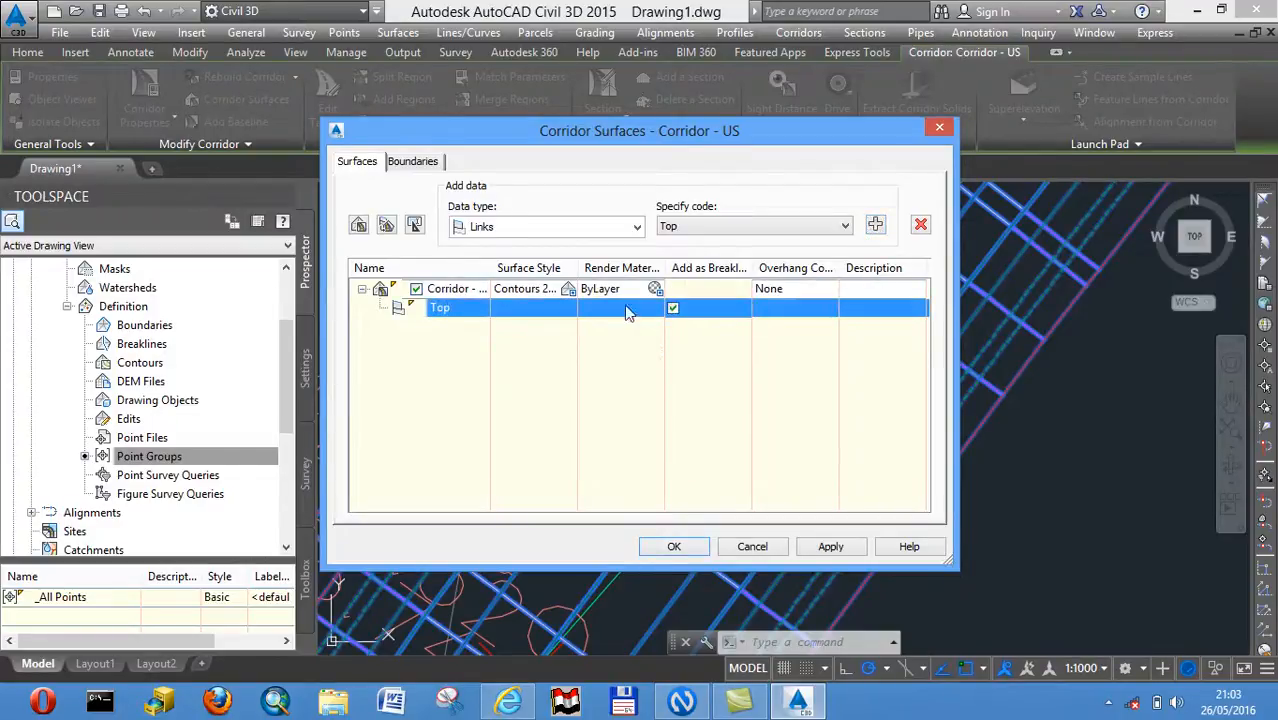
# Add an automatic outside boundary to the corridor surface from the Daylight feature lines
pyautogui.click(426, 163)
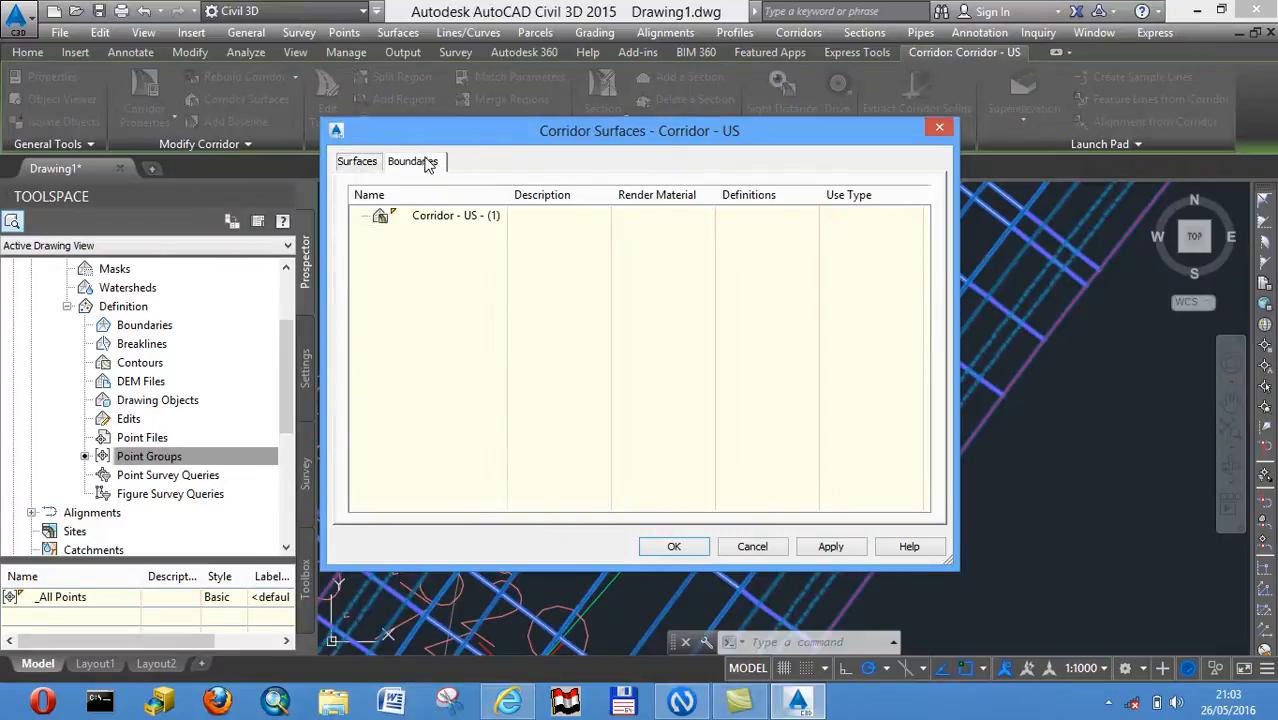
pyautogui.rightClick(440, 218)
pyautogui.moveTo(495, 248)
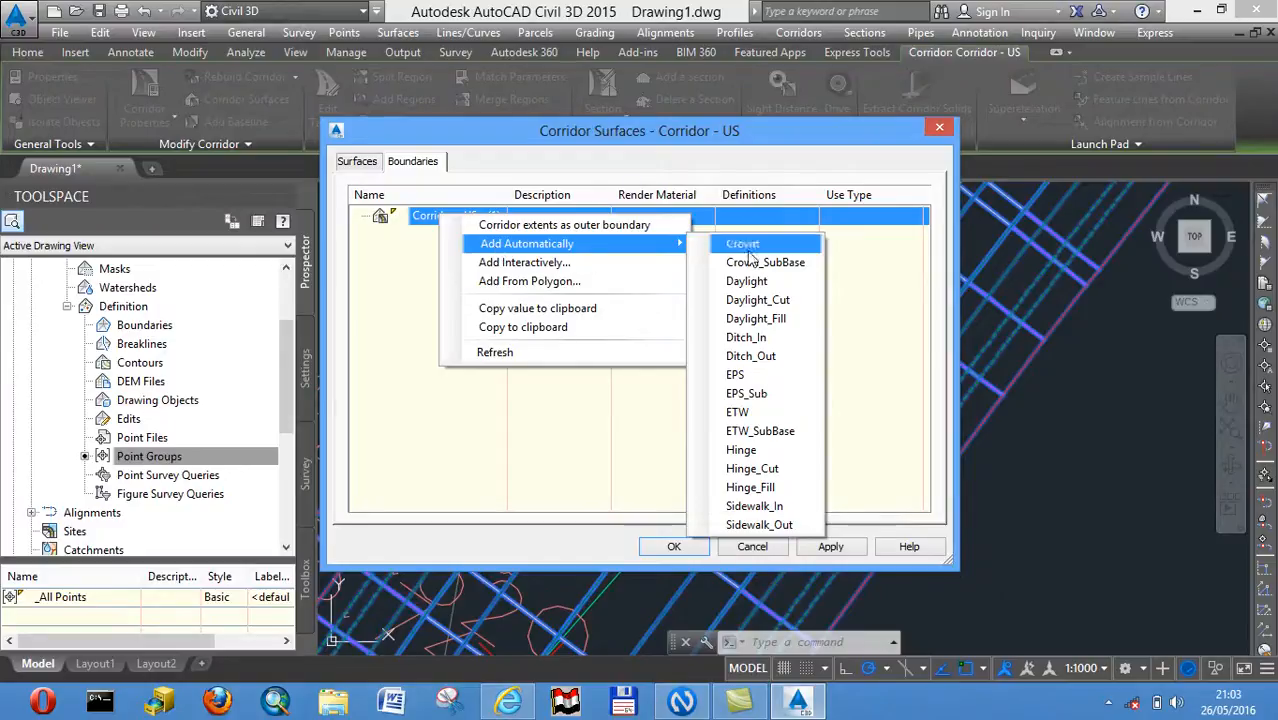
pyautogui.click(749, 283)
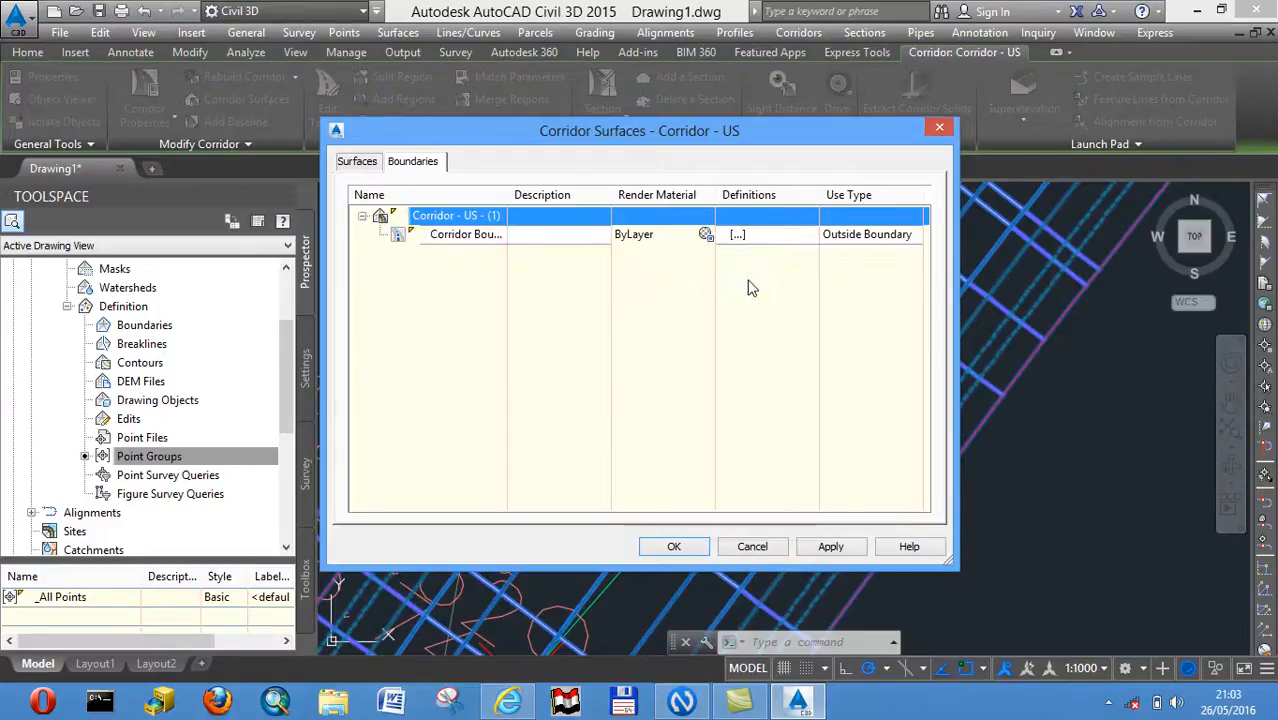
# Apply the corridor surface settings, rebuild the corridor and dismiss the event list
pyautogui.click(830, 547)
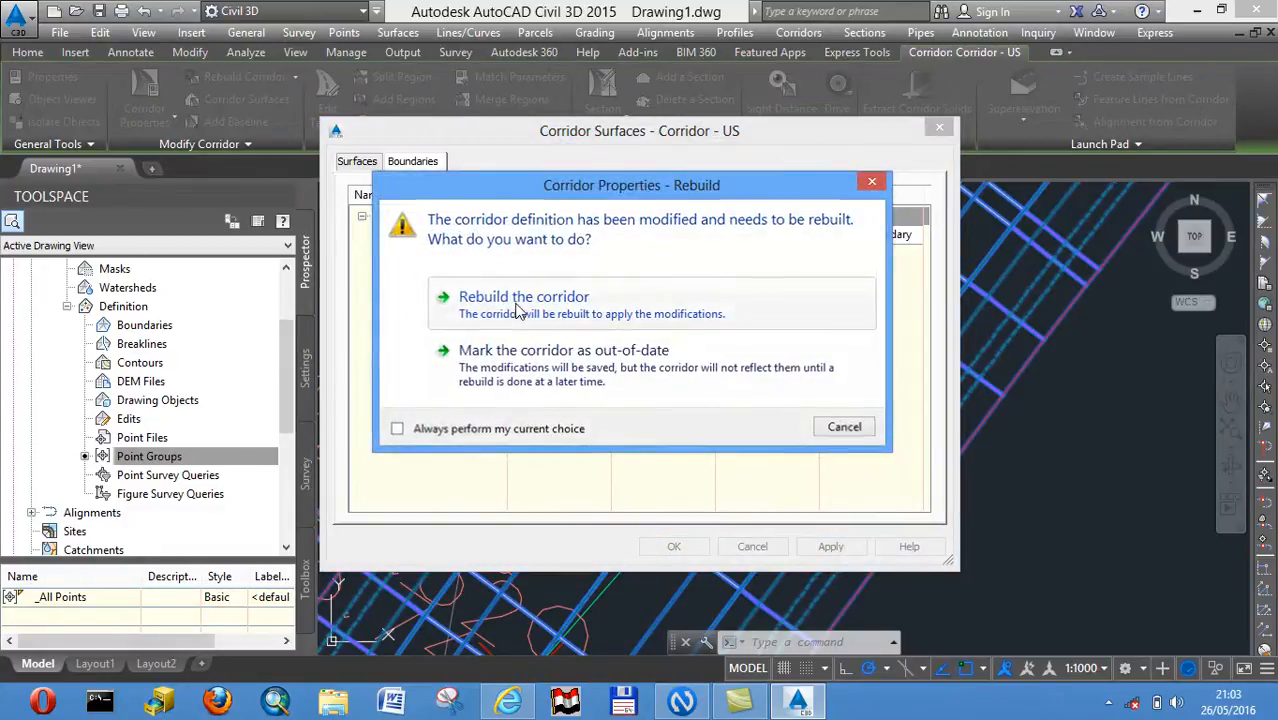
pyautogui.click(517, 310)
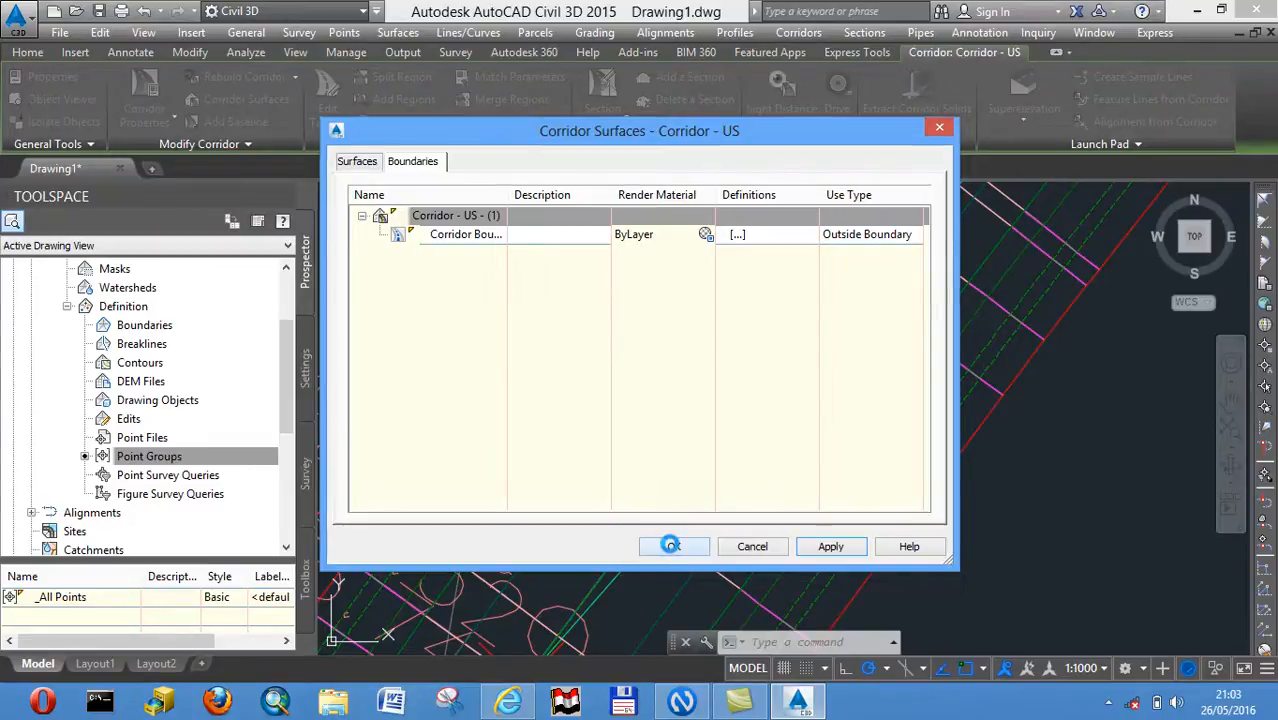
pyautogui.click(666, 546)
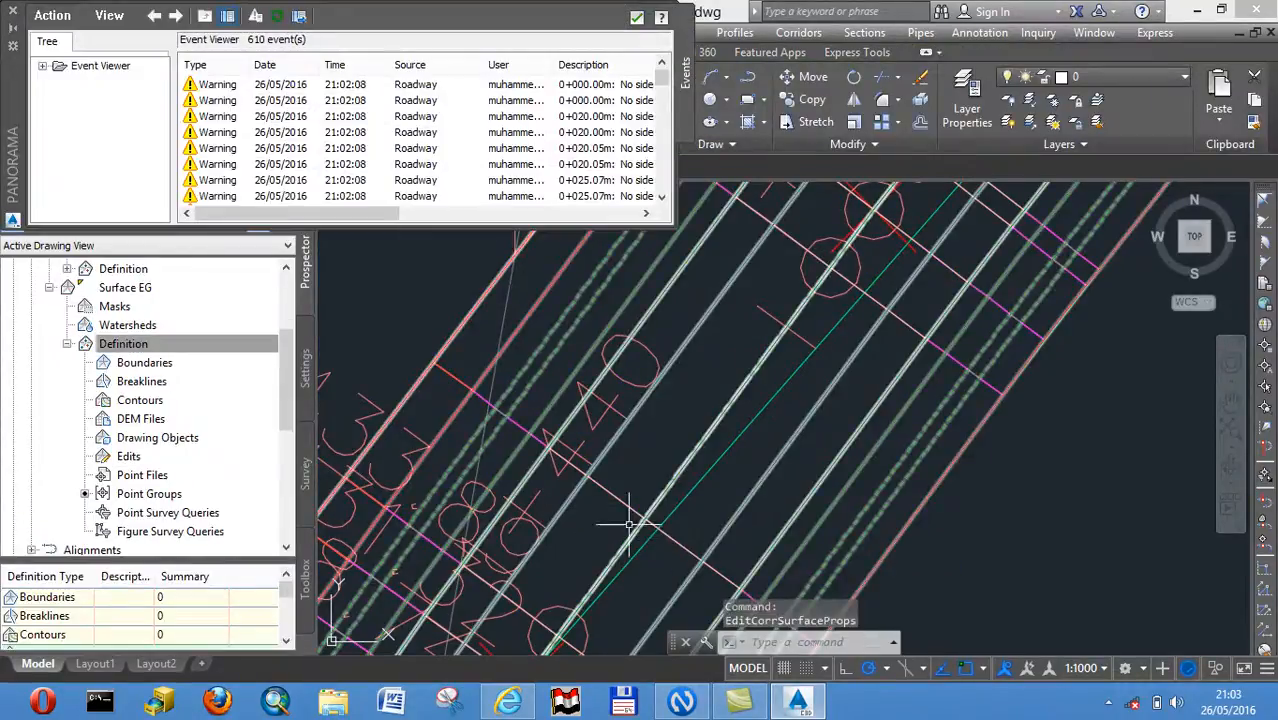
pyautogui.click(13, 17)
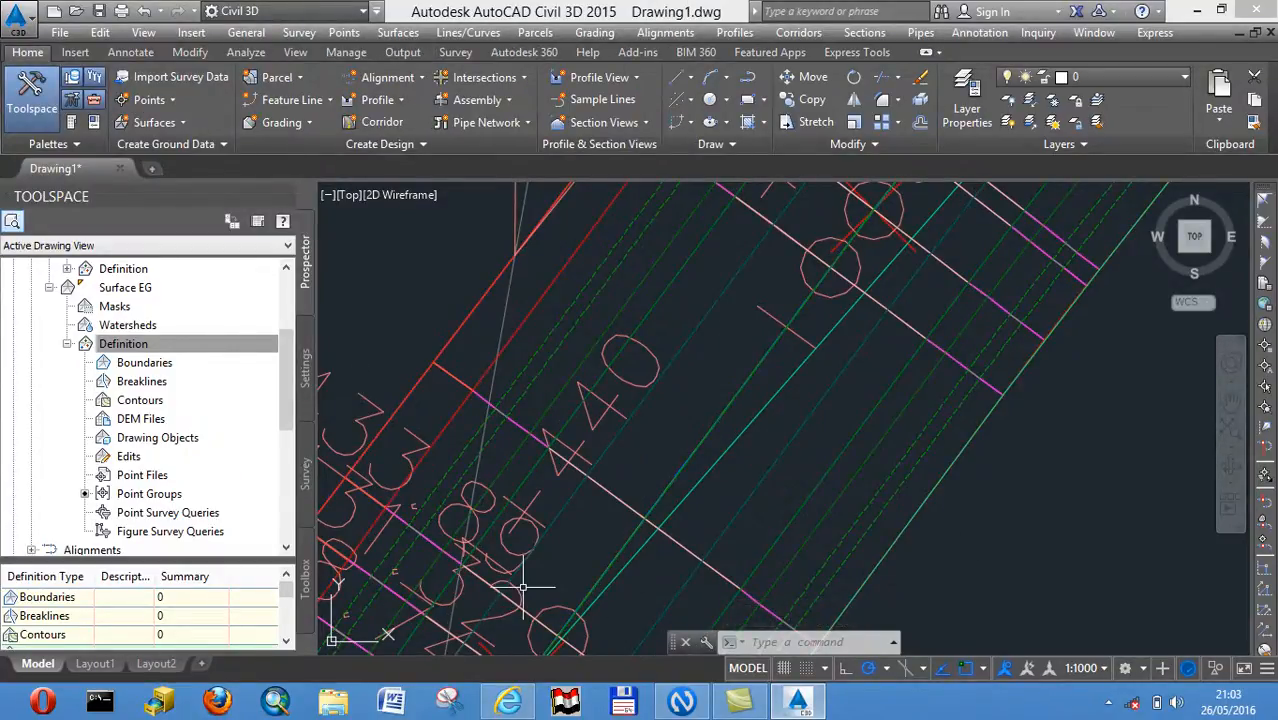
# Start a new TIN surface in the drawing and name it Surface20
pyautogui.scroll(-10, 558, 548)
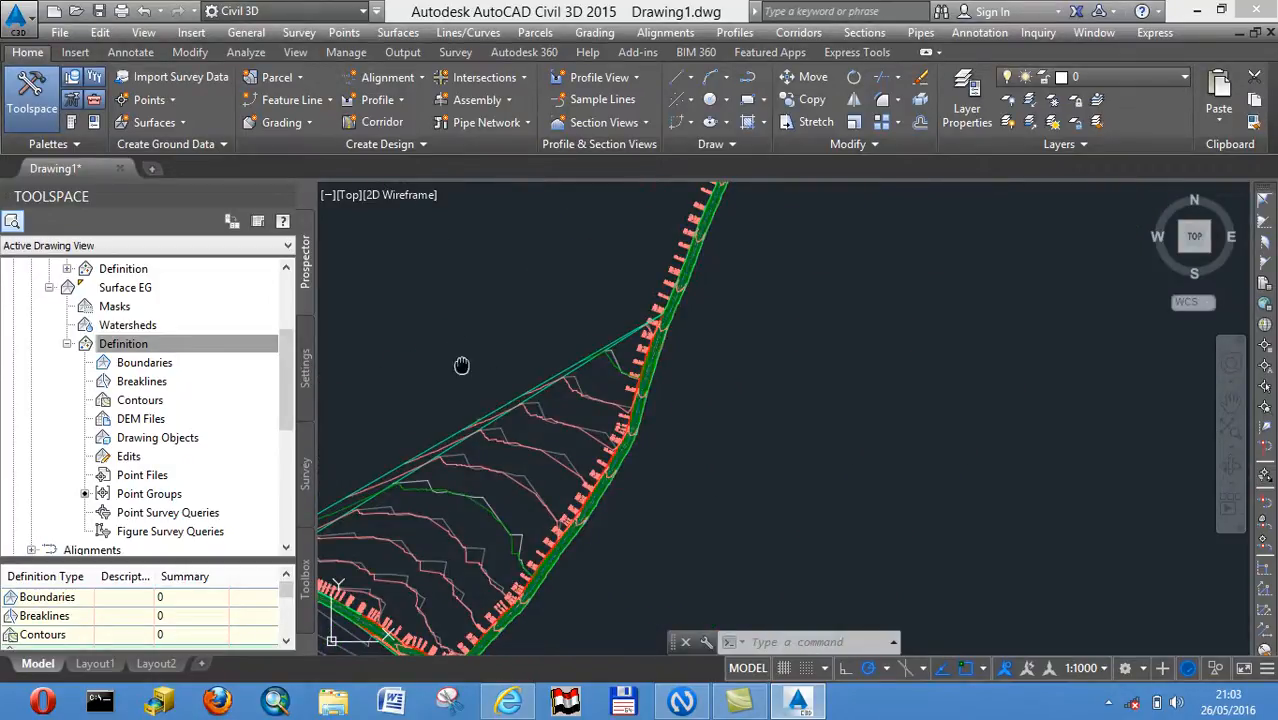
pyautogui.scroll(-8, 564, 330)
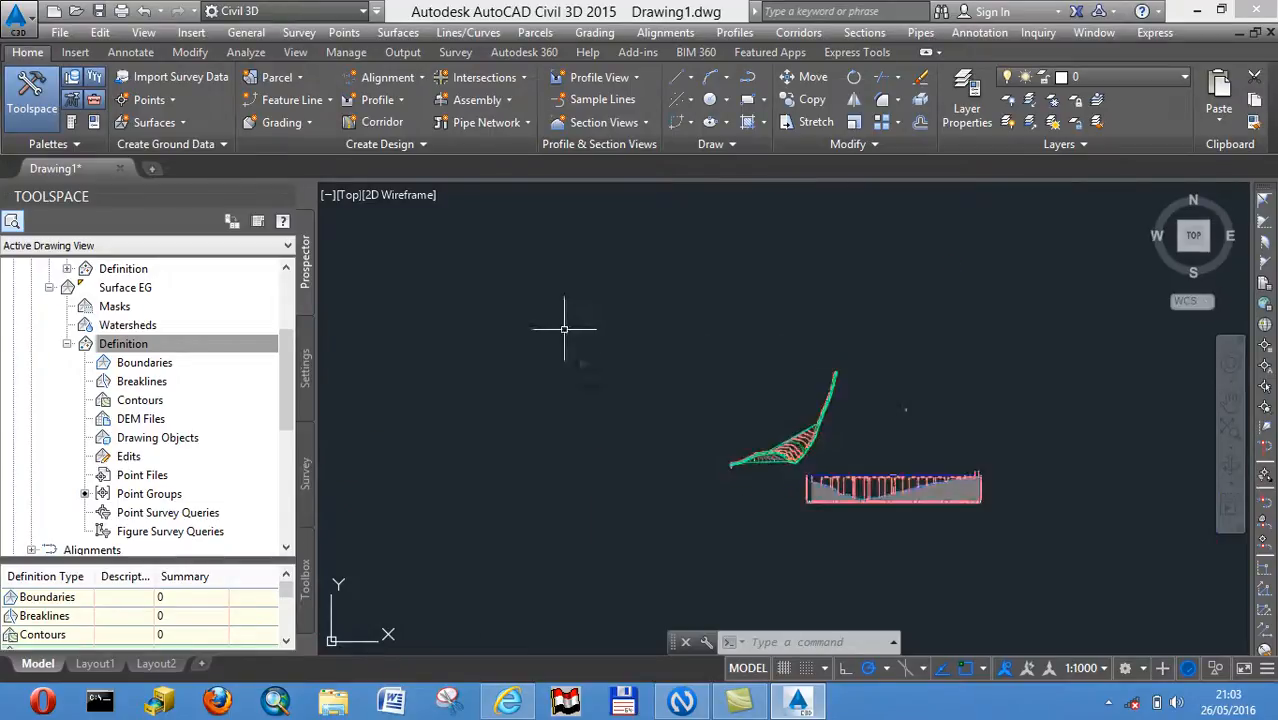
pyautogui.scroll(-2, 776, 411)
pyautogui.scroll(2, 745, 391)
pyautogui.moveTo(745, 391); pyautogui.dragTo(561, 353, button='middle')
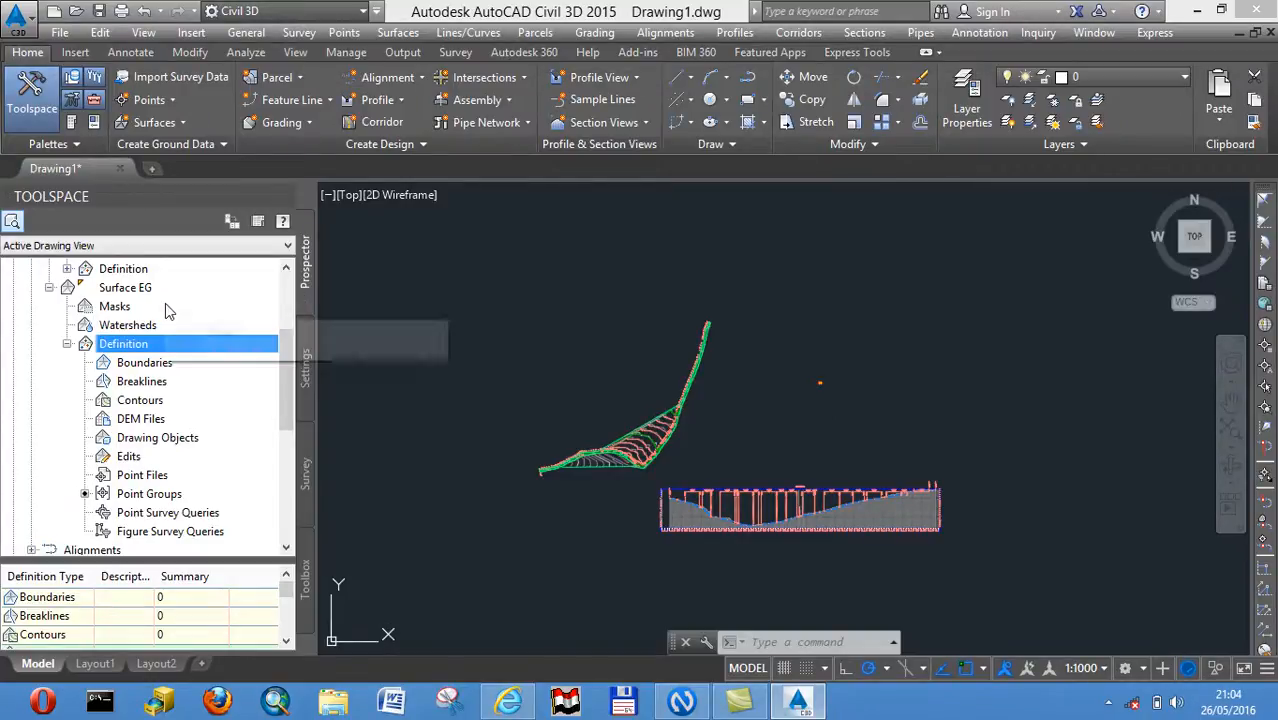
pyautogui.moveTo(282, 356); pyautogui.dragTo(282, 318)
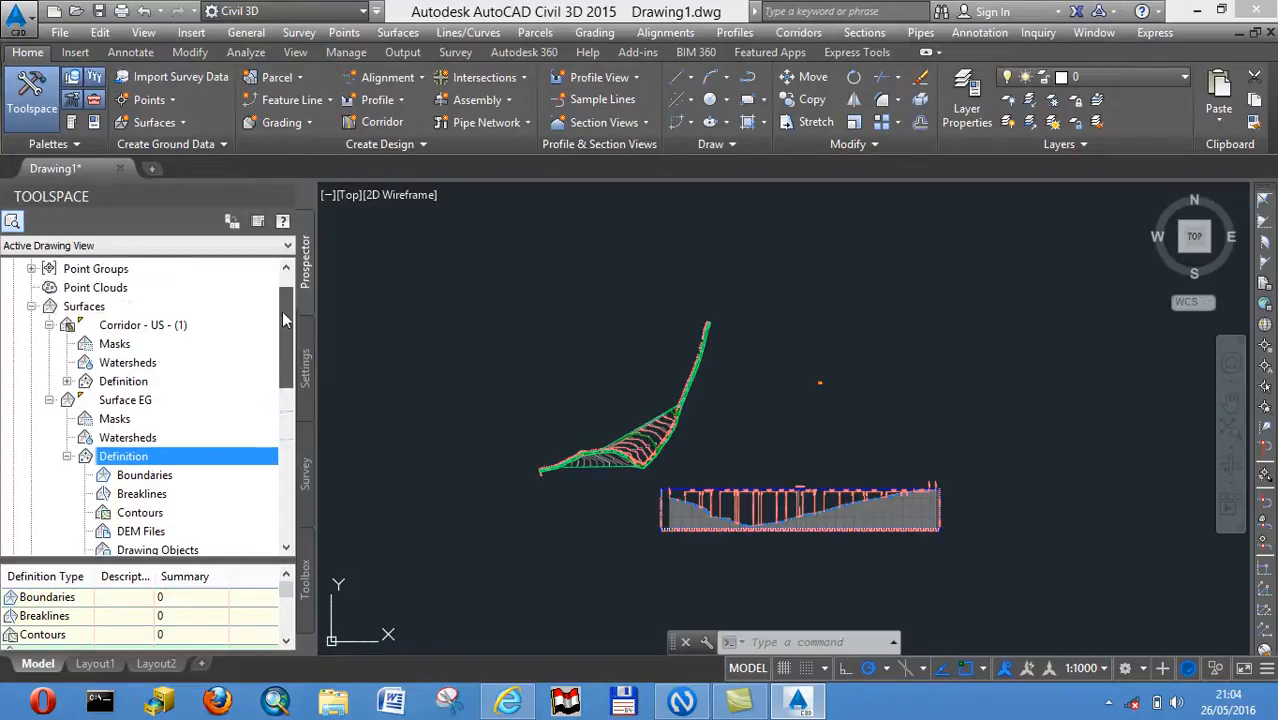
pyautogui.rightClick(86, 307)
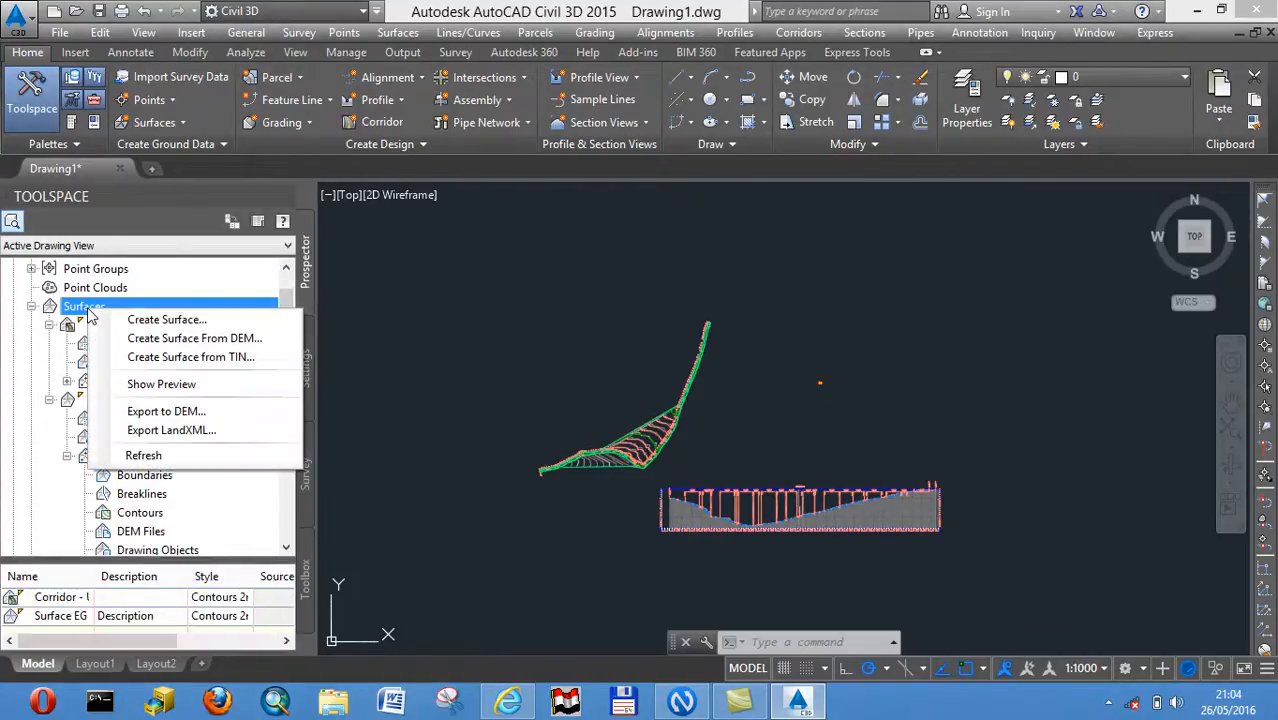
pyautogui.click(149, 321)
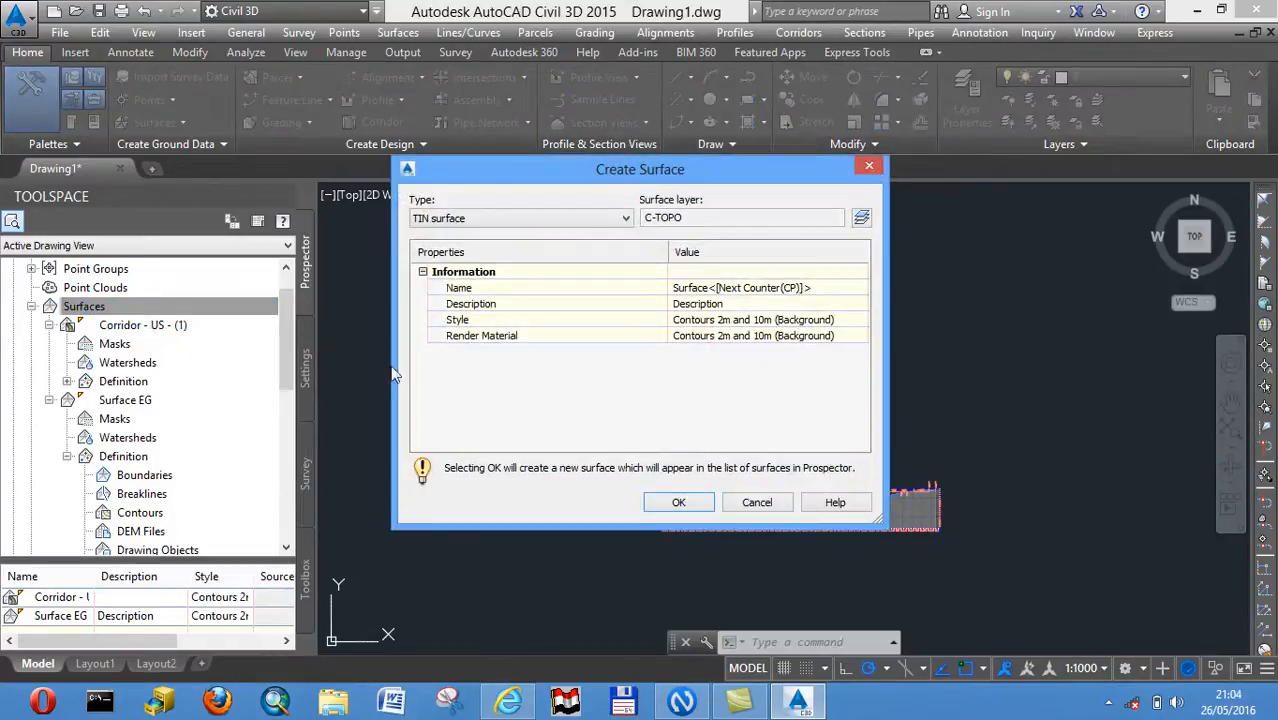
pyautogui.click(800, 287)
pyautogui.moveTo(814, 287); pyautogui.dragTo(706, 289)
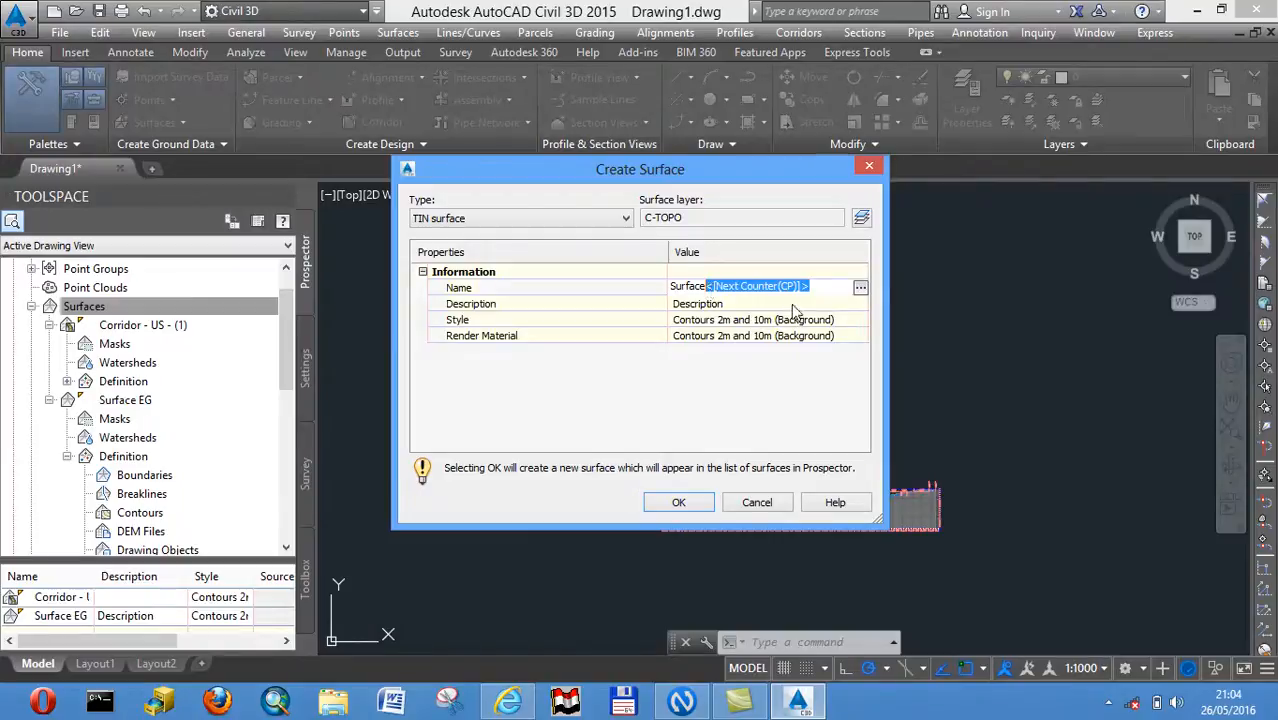
pyautogui.write('20')
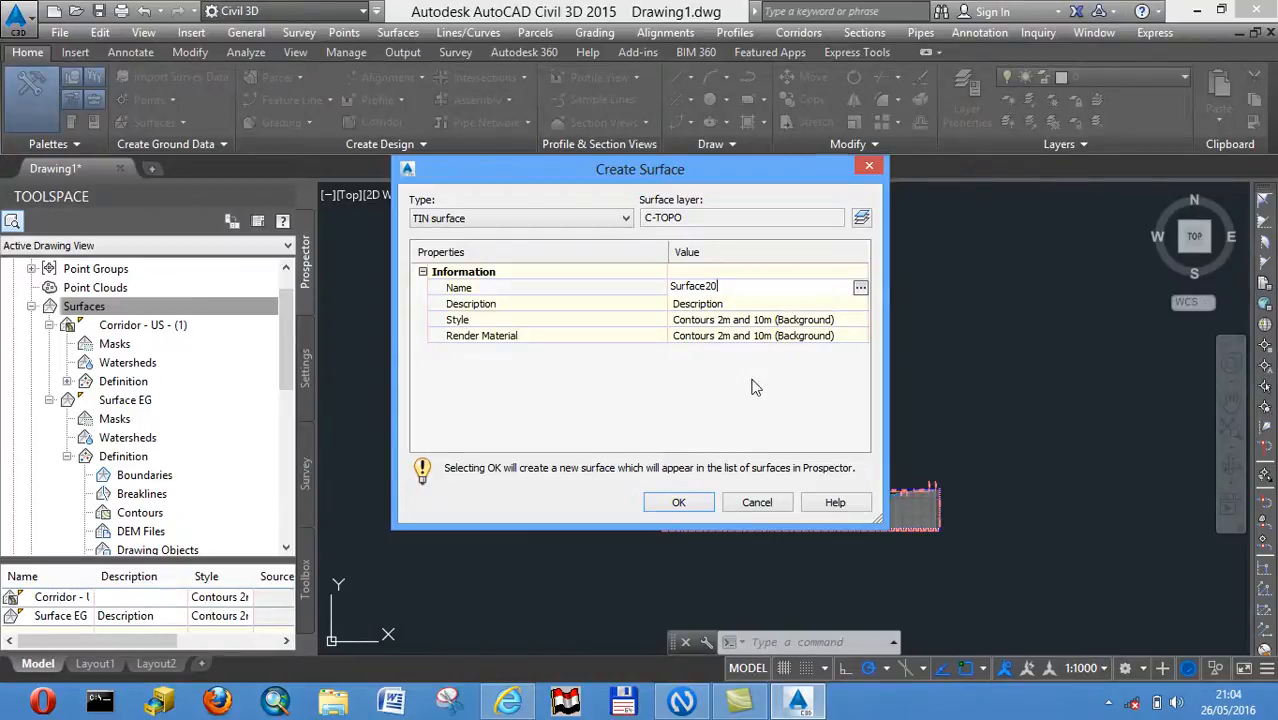
pyautogui.press('Return')
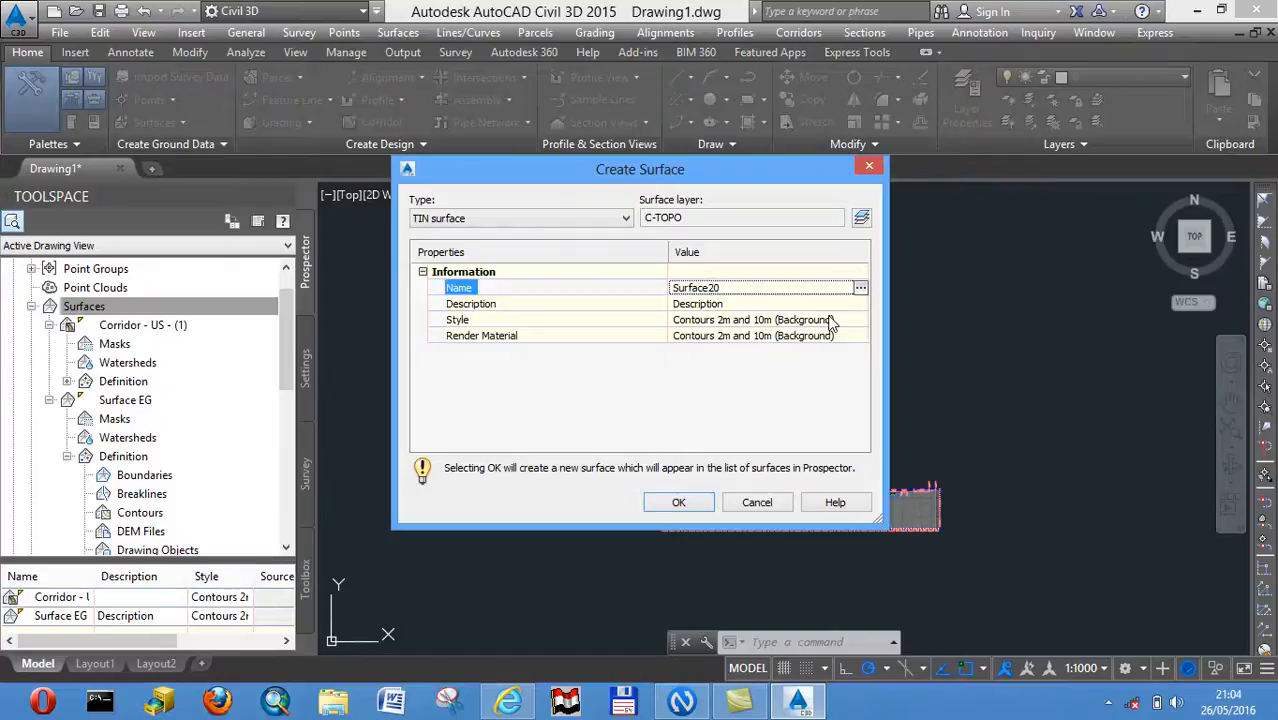
# Set the new surface's style to Contours 1m and 5m (Background) and create the surface
pyautogui.click(830, 320)
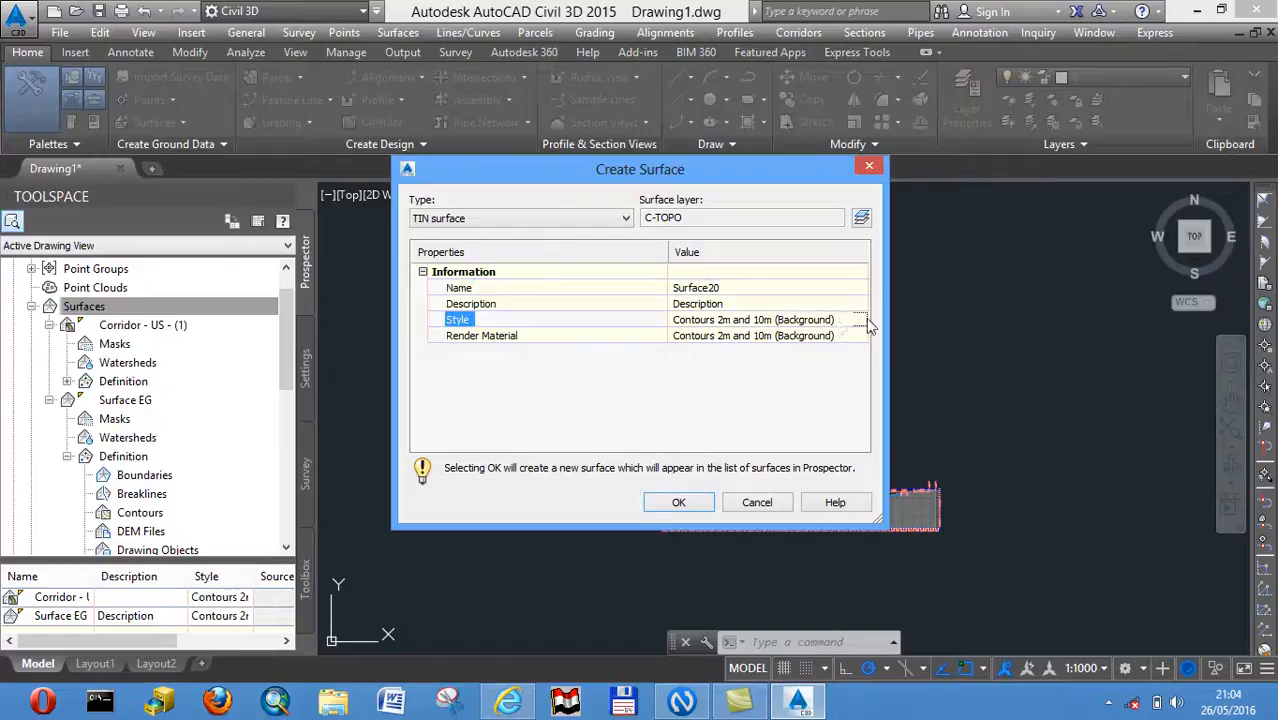
pyautogui.click(860, 320)
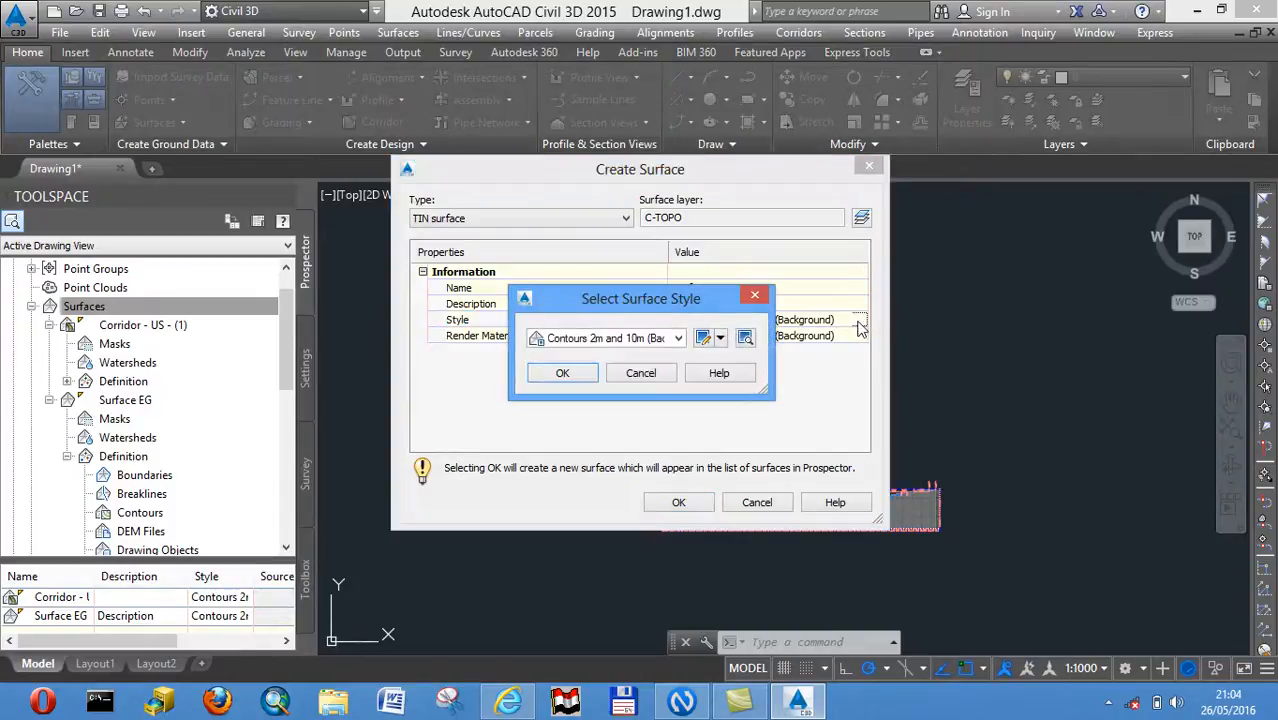
pyautogui.click(678, 338)
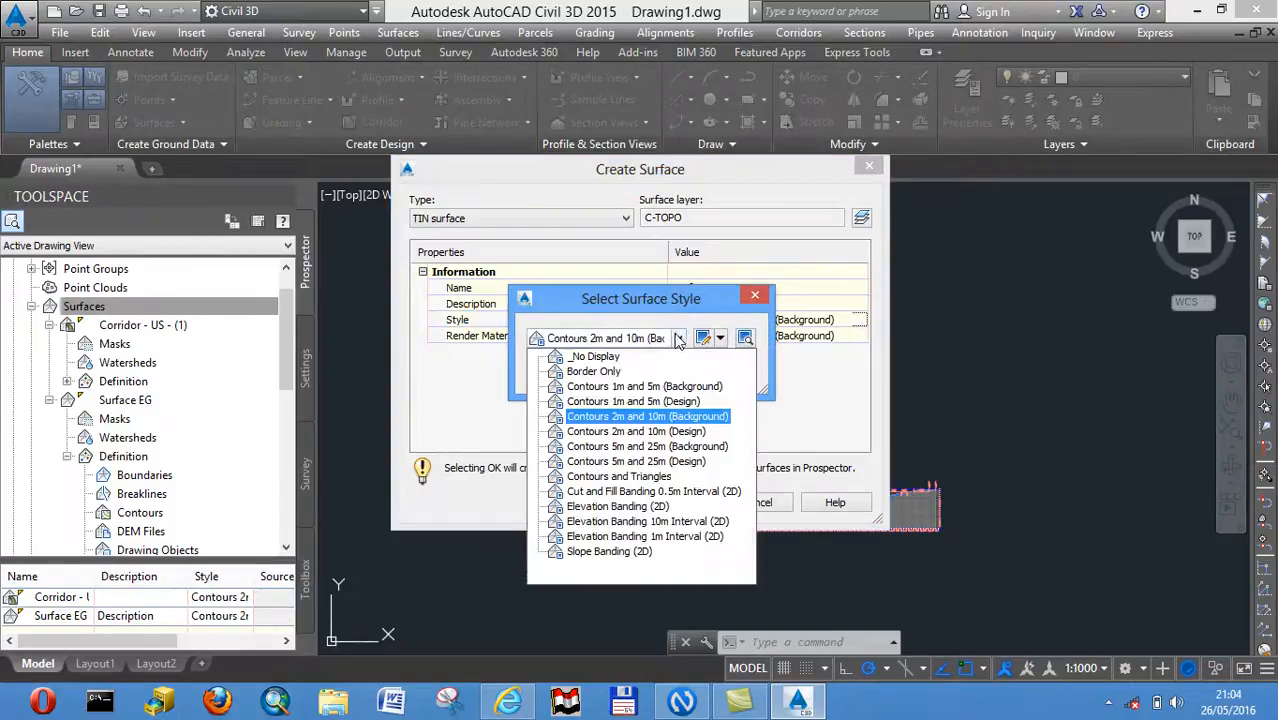
pyautogui.click(633, 388)
pyautogui.click(568, 372)
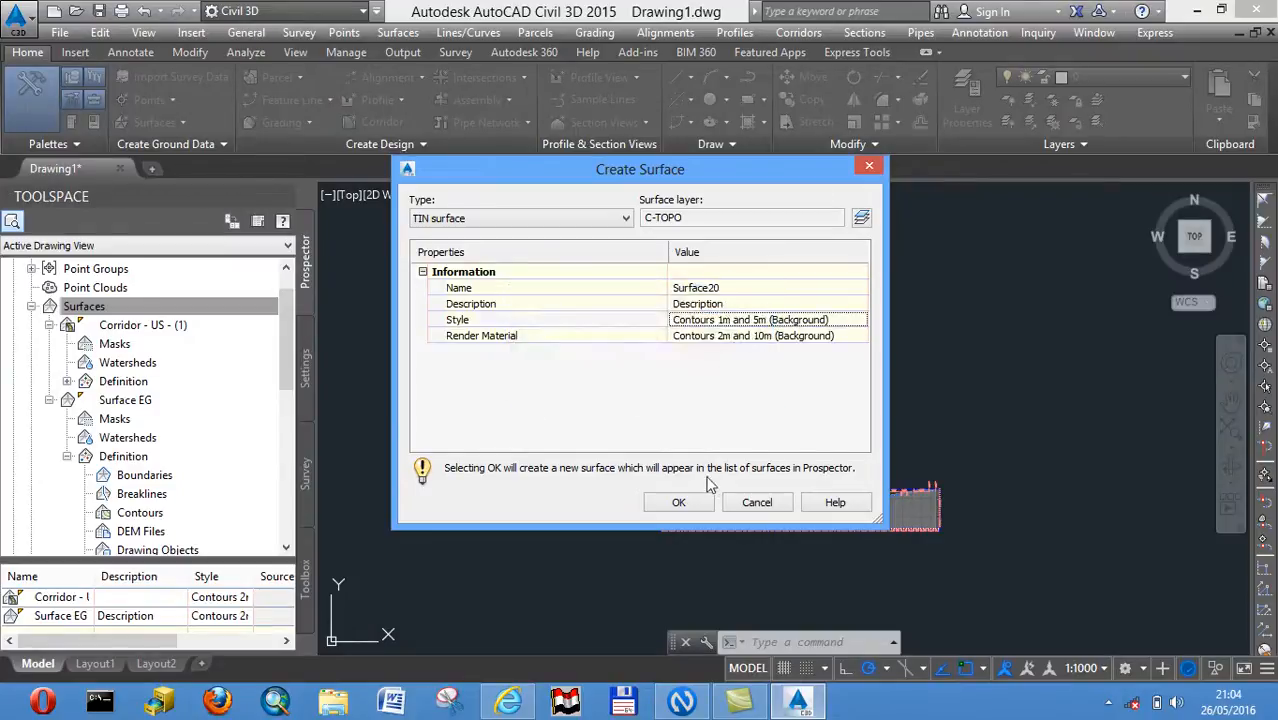
pyautogui.click(684, 502)
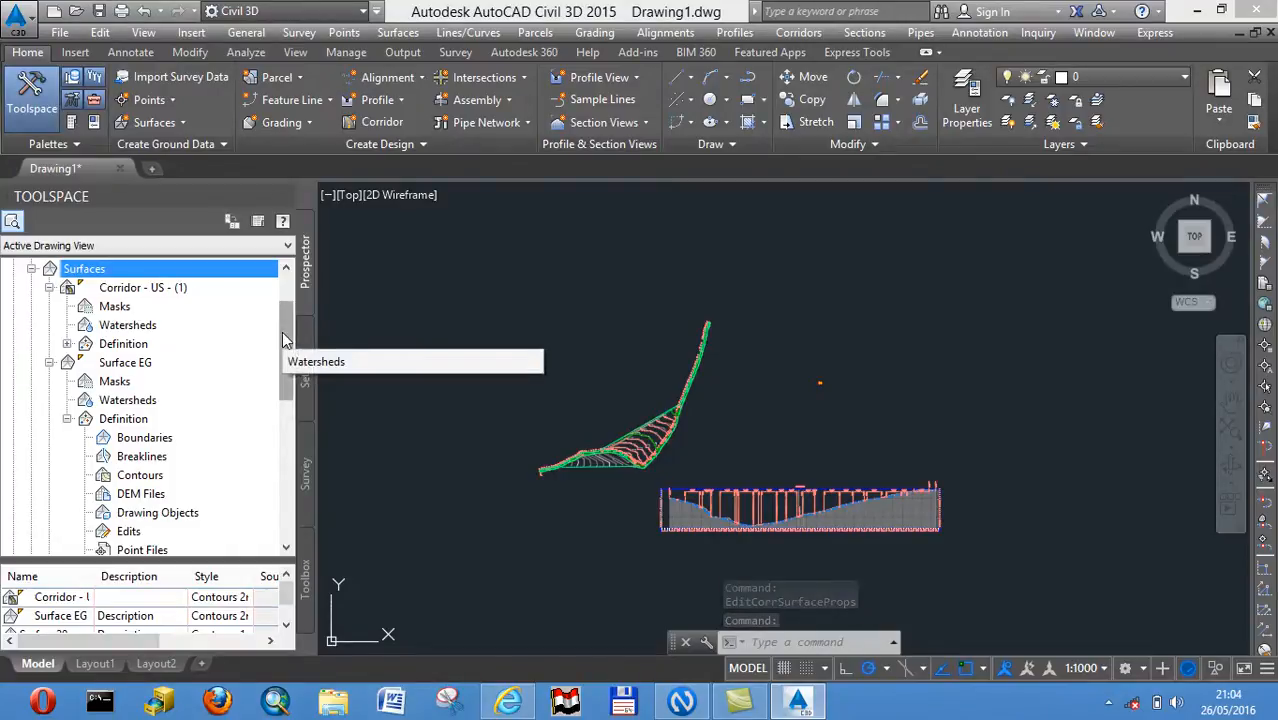
# Paste Surface EG into Surface20 as an edit in its definition
pyautogui.moveTo(282, 331); pyautogui.dragTo(272, 442)
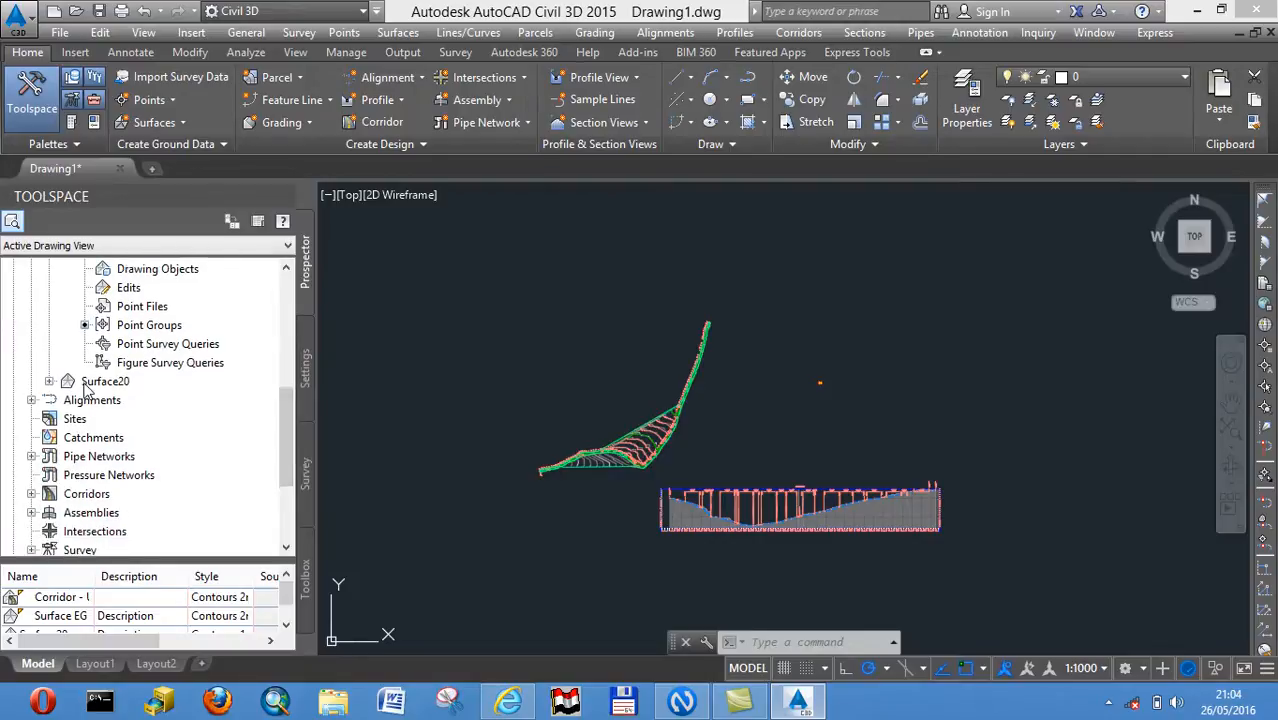
pyautogui.click(49, 382)
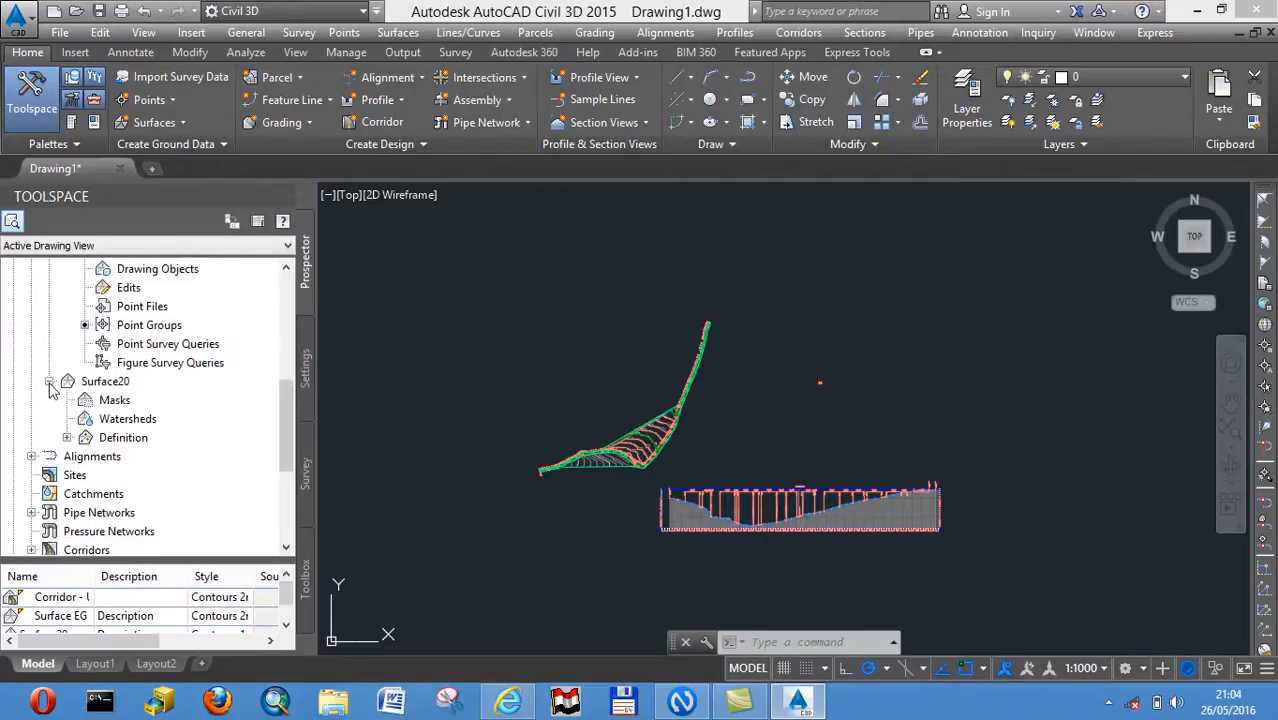
pyautogui.click(67, 438)
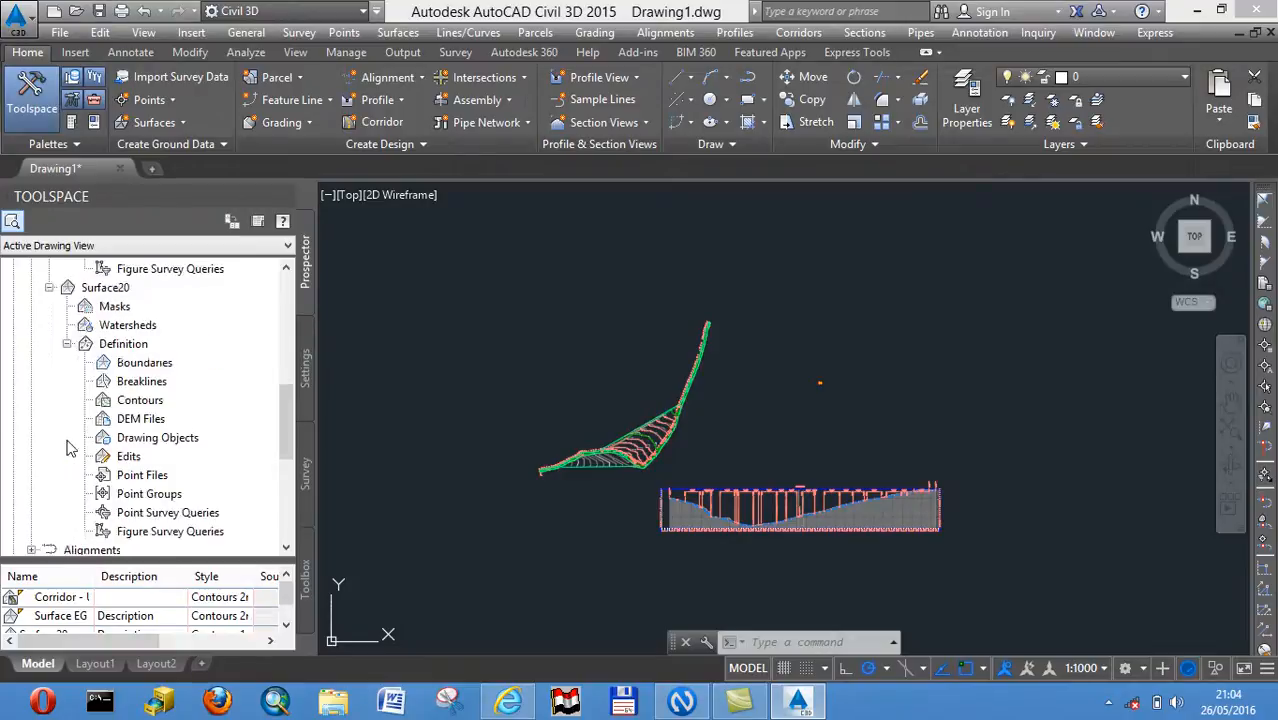
pyautogui.rightClick(128, 458)
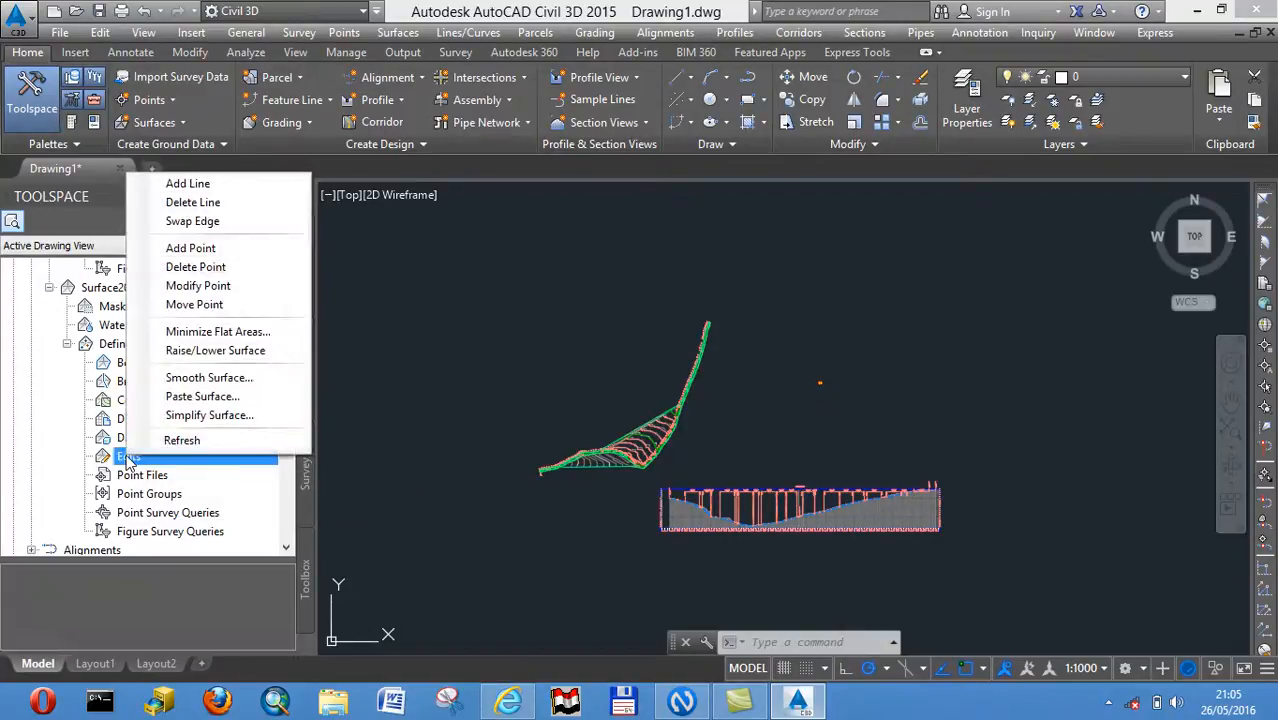
pyautogui.click(180, 398)
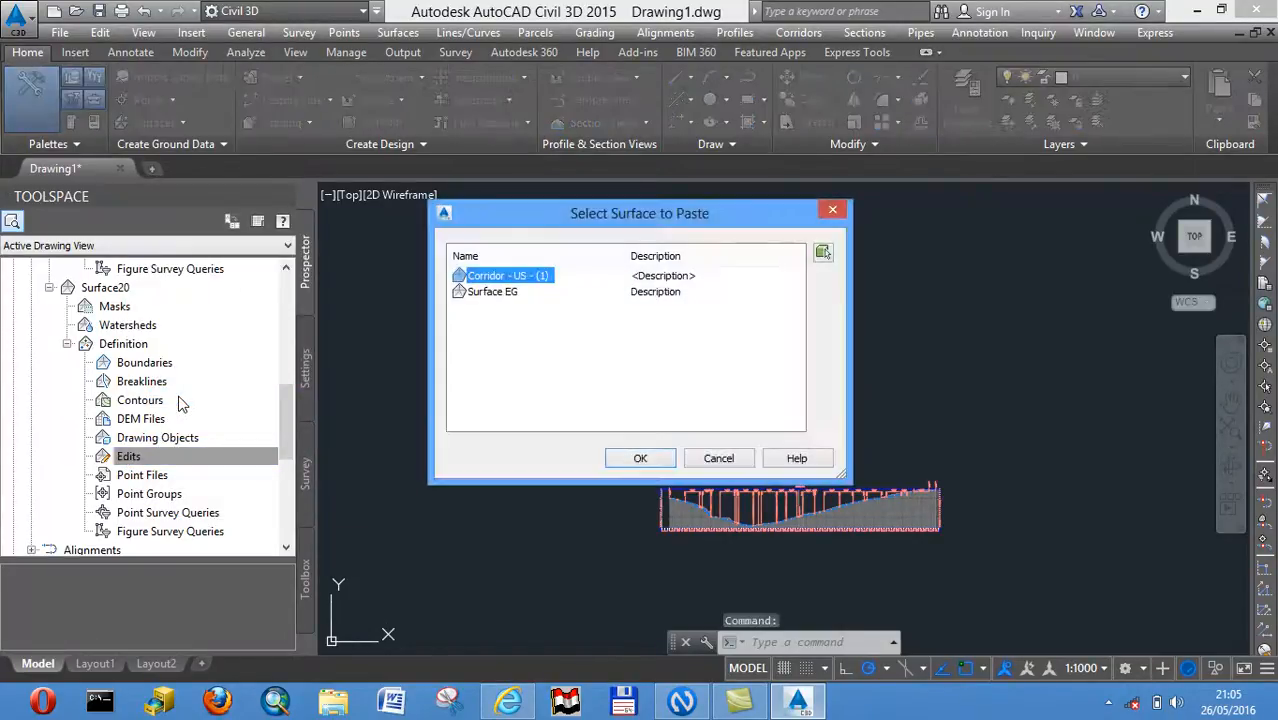
pyautogui.click(511, 293)
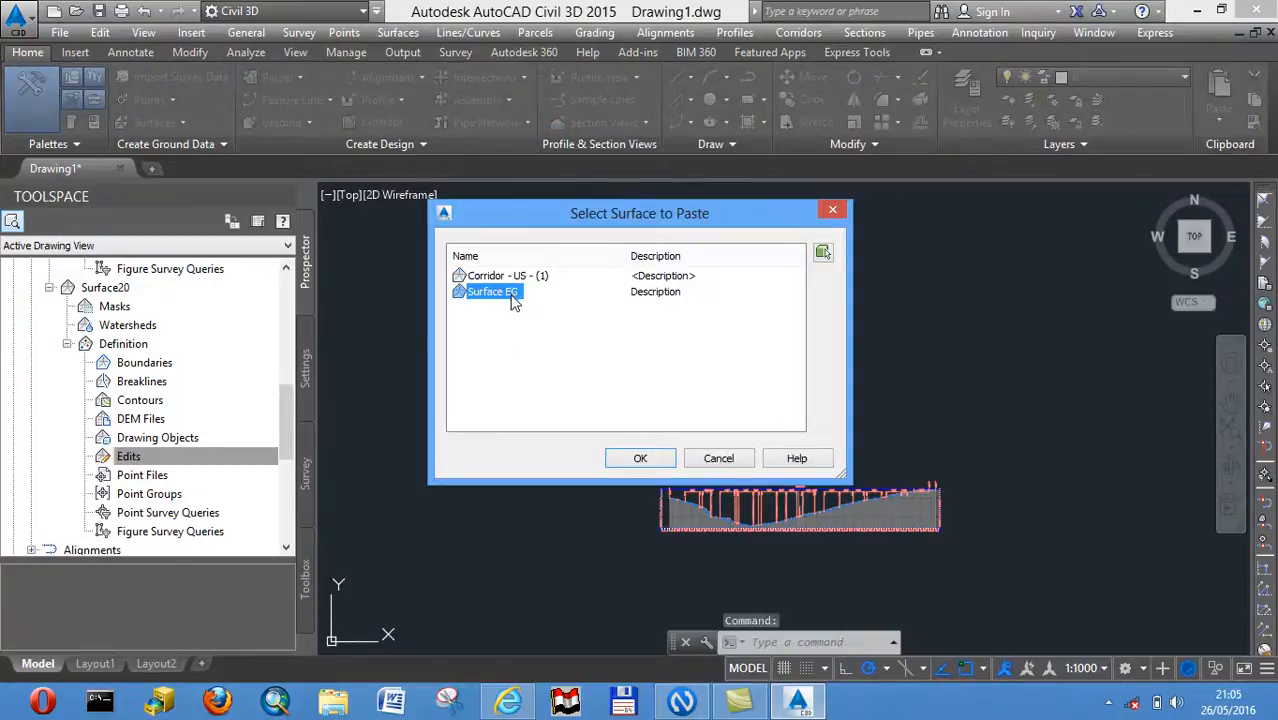
pyautogui.click(640, 459)
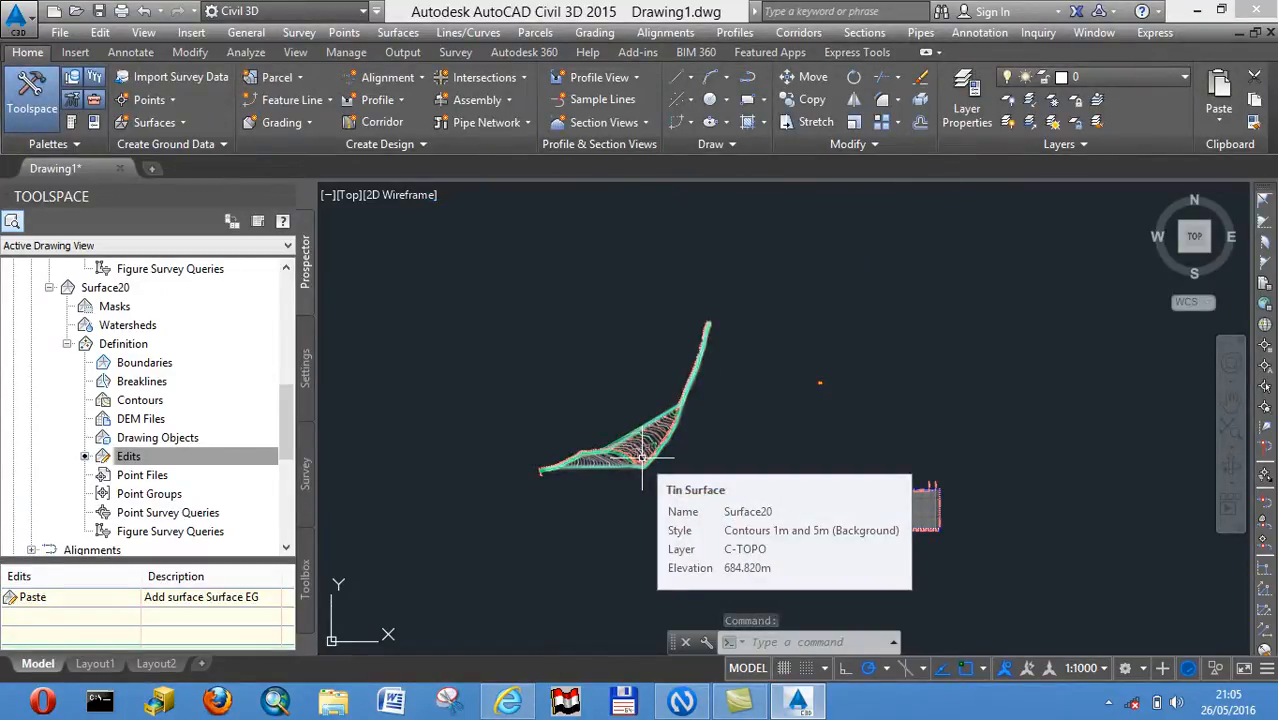
# Start adding an outer boundary named DSS to Surface20's definition
pyautogui.rightClick(152, 366)
pyautogui.click(203, 378)
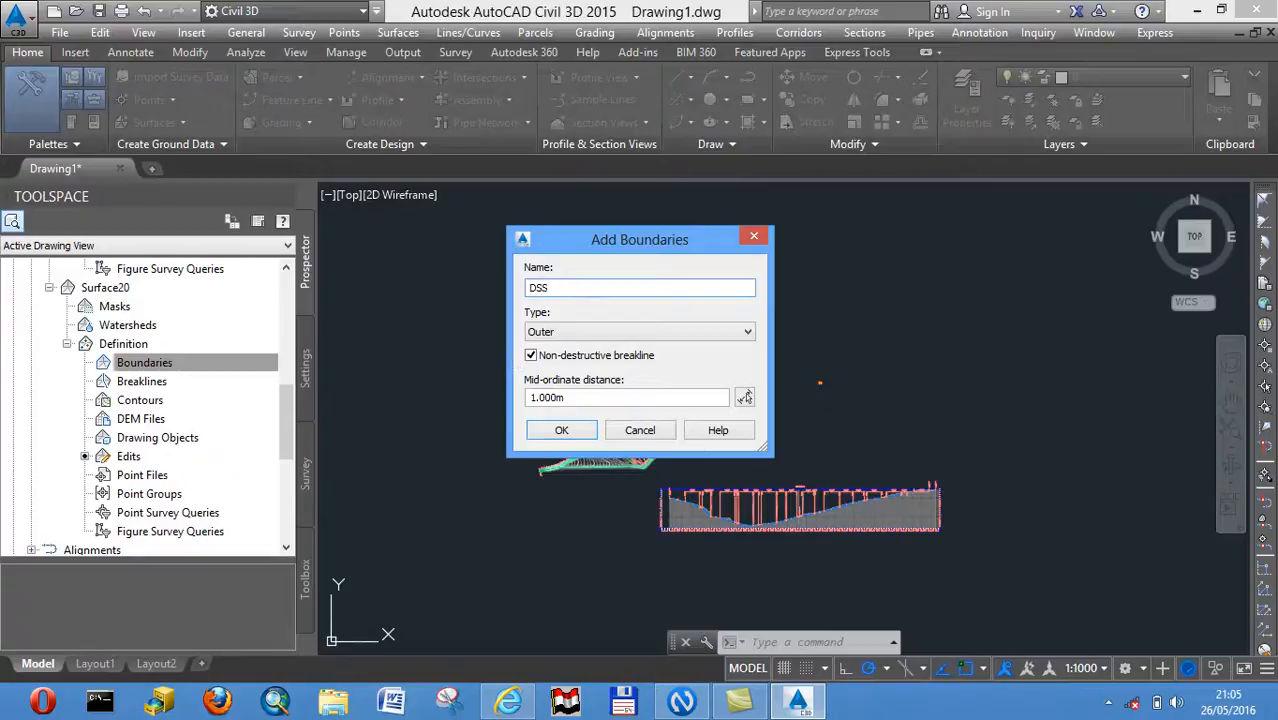
pyautogui.click(576, 443)
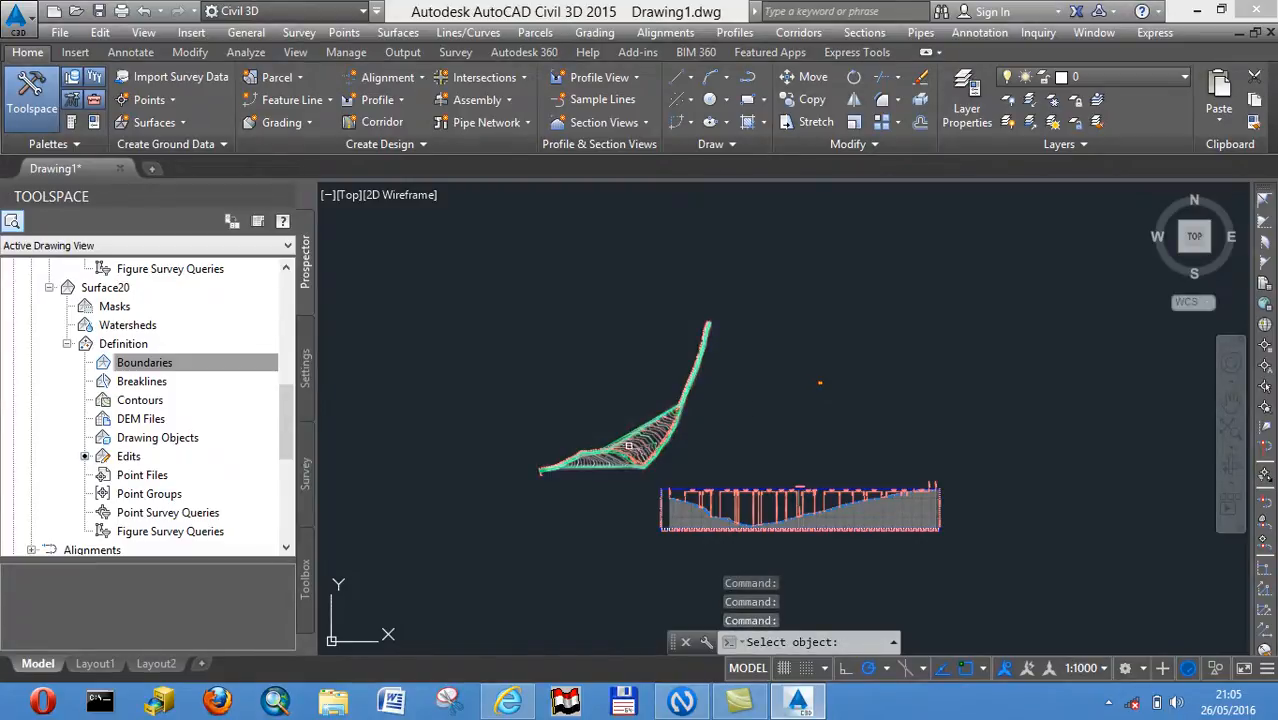
# Try to pick the boundary object for Surface20 on the corridor, around stations 0+940 and 0+780
pyautogui.scroll(6, 626, 444)
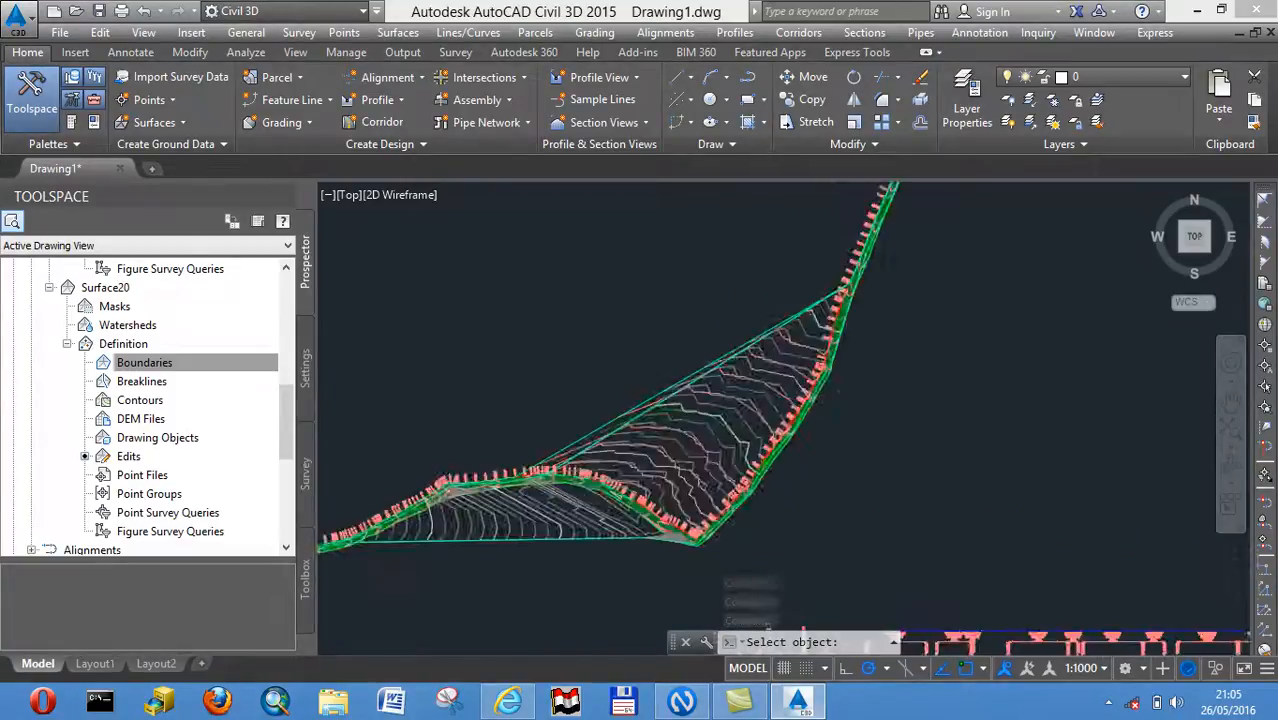
pyautogui.moveTo(637, 564); pyautogui.dragTo(635, 394, button='middle')
pyautogui.scroll(4, 628, 425)
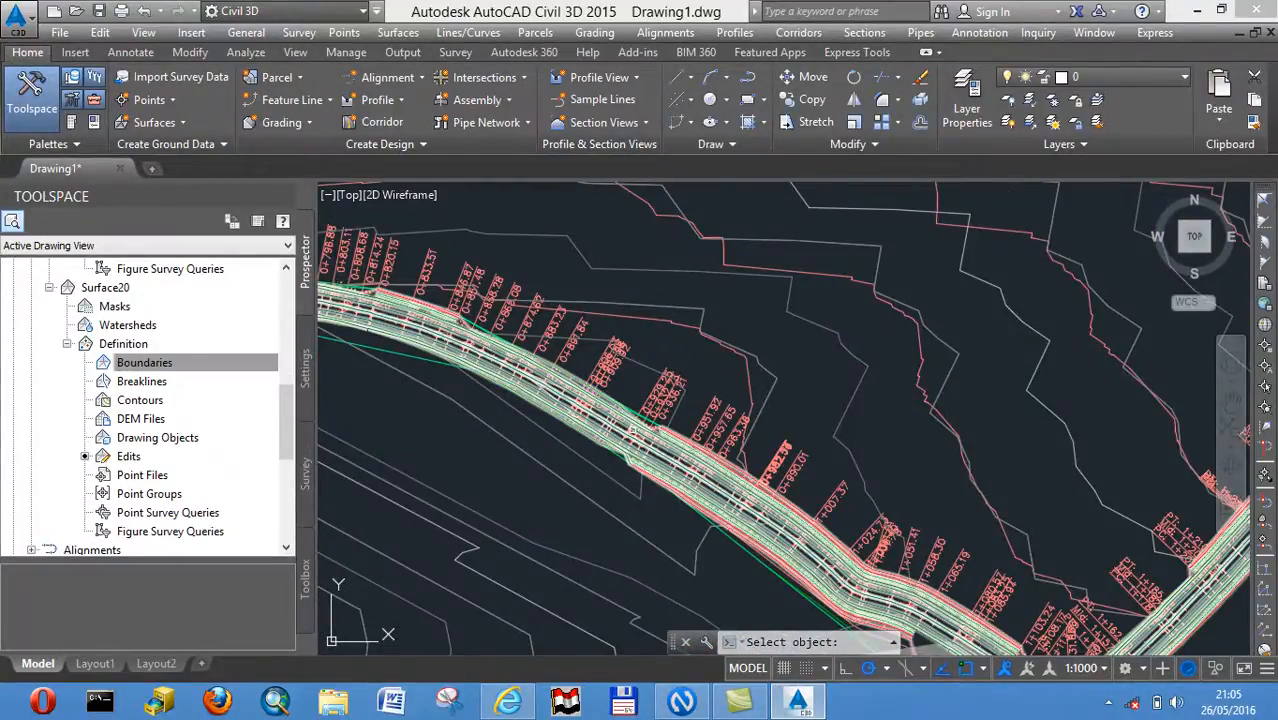
pyautogui.click(632, 432)
pyautogui.click(632, 431)
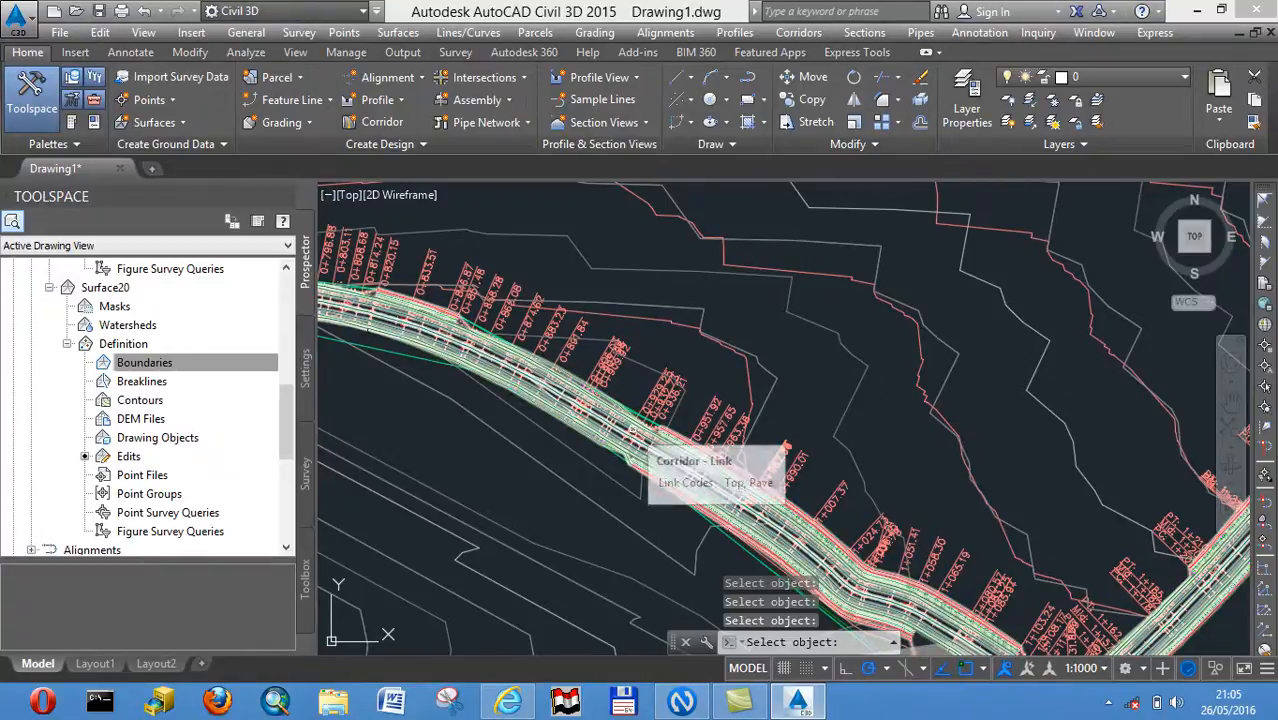
pyautogui.click(632, 431)
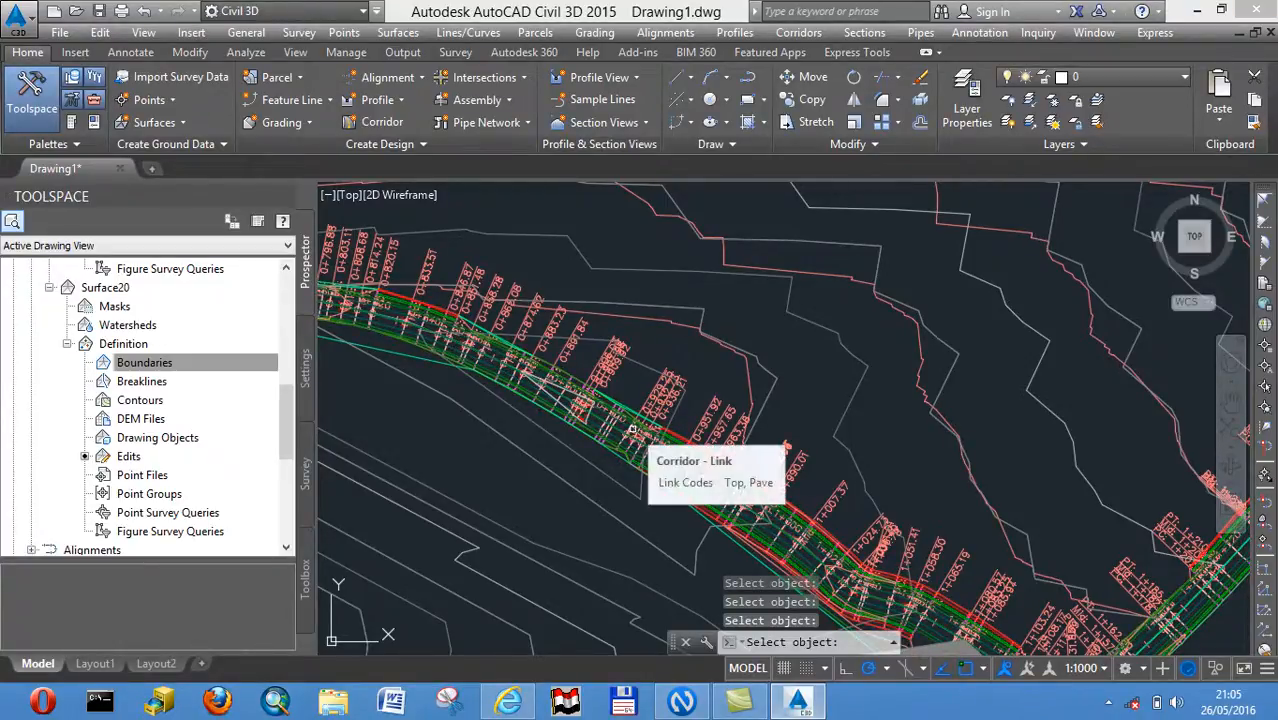
pyautogui.click(632, 431)
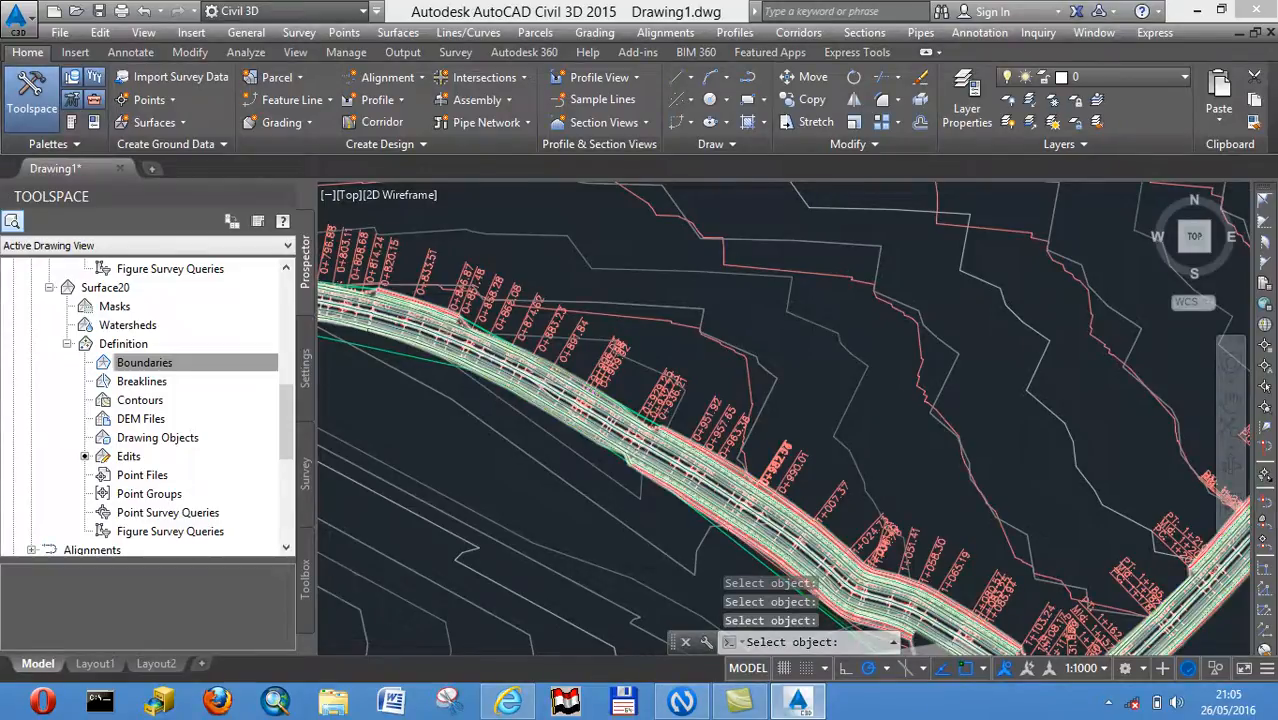
pyautogui.scroll(5, 634, 442)
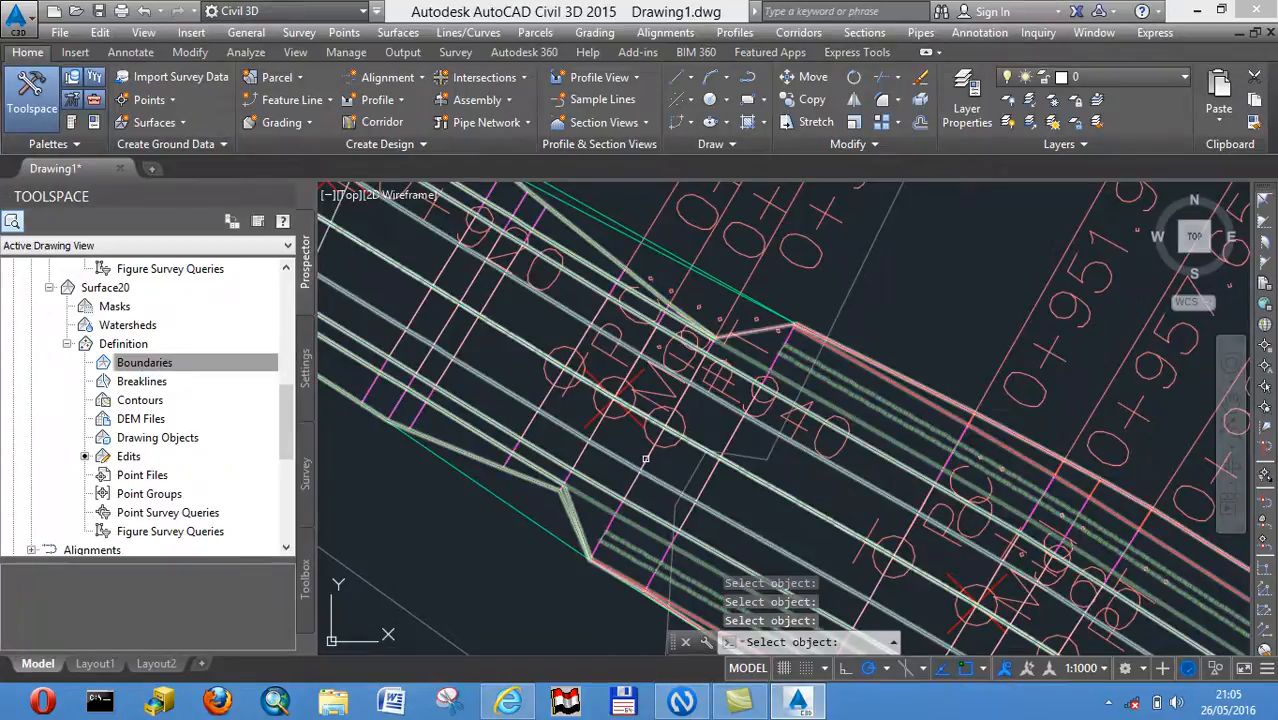
pyautogui.press('Return')
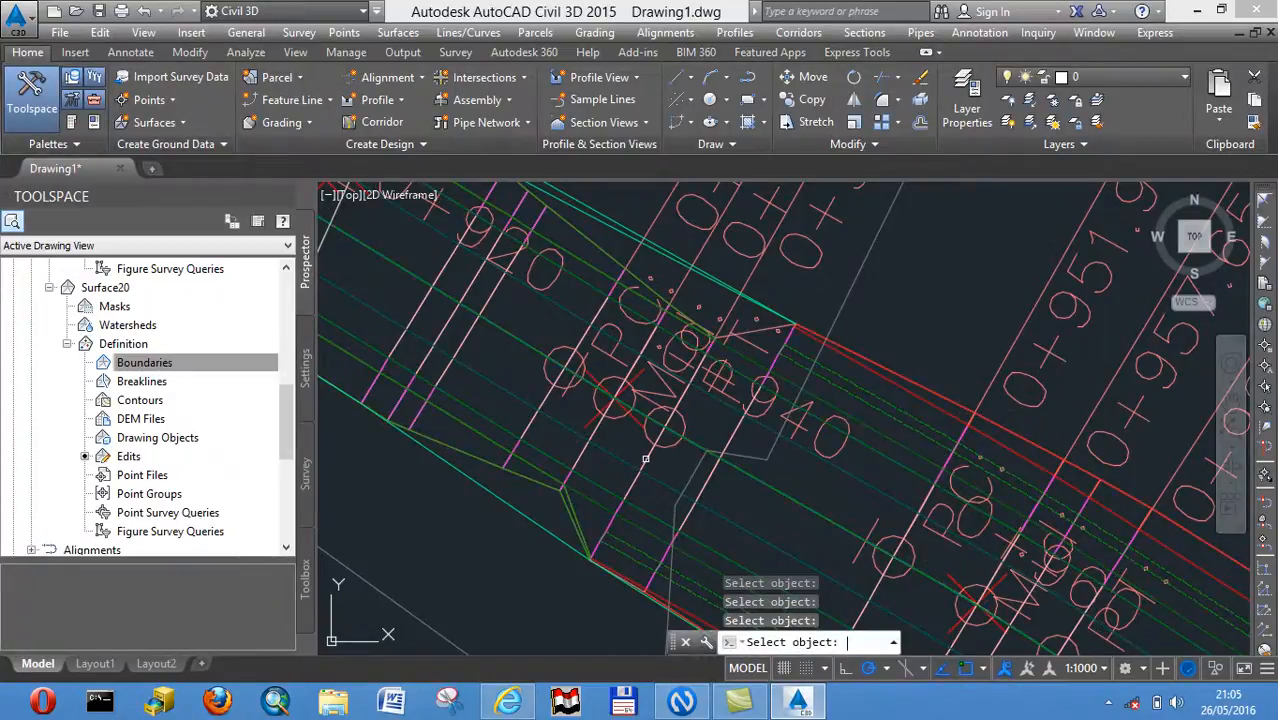
pyautogui.scroll(-6, 646, 459)
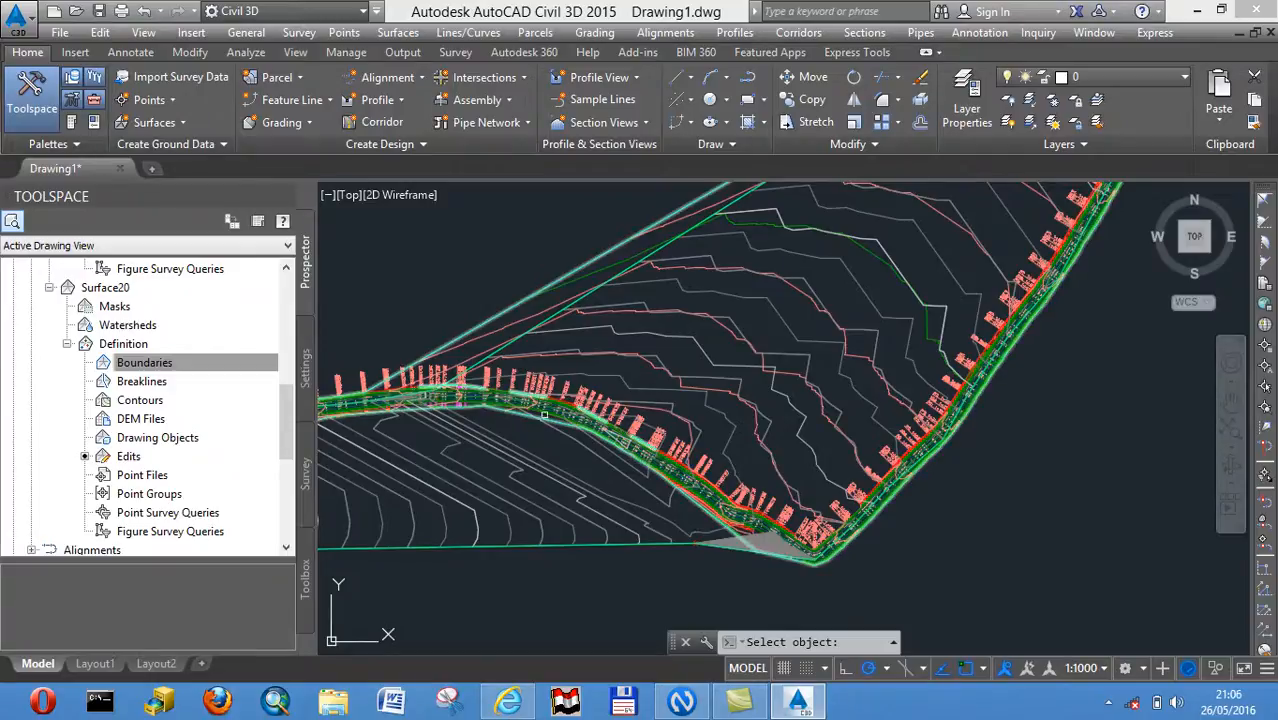
pyautogui.scroll(3, 511, 409)
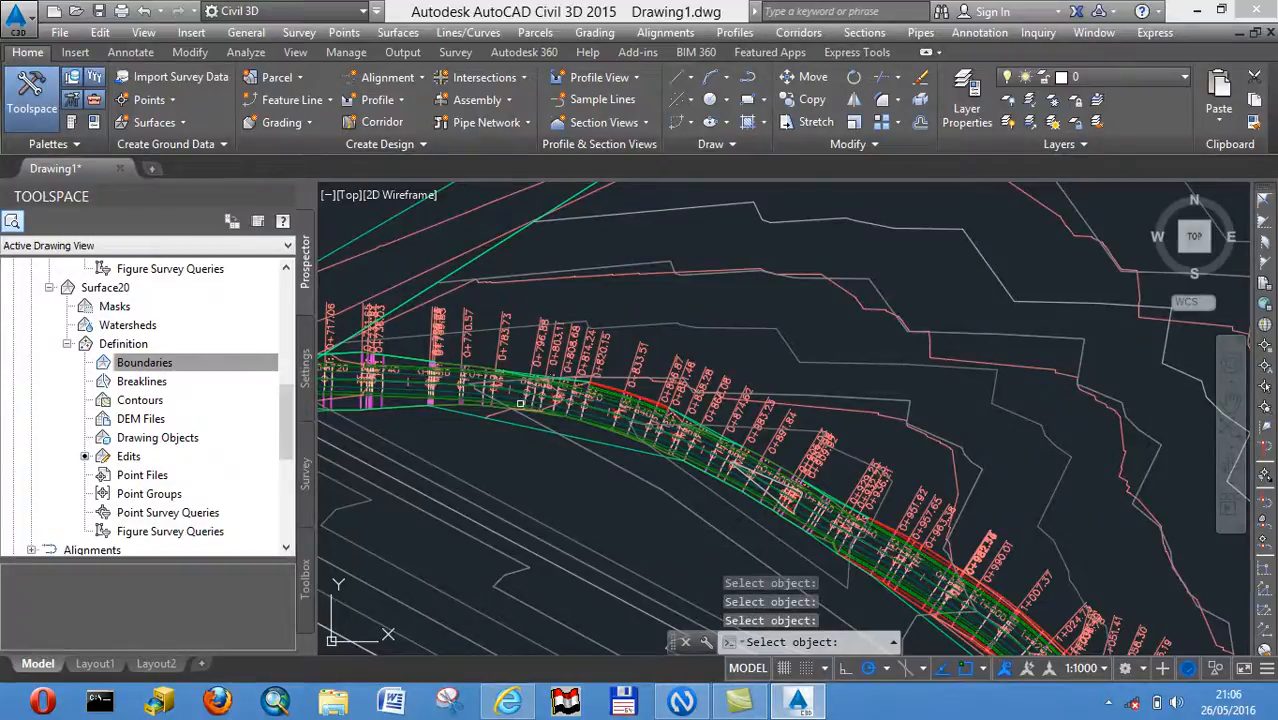
pyautogui.moveTo(2, 717)
pyautogui.scroll(4, 467, 383)
pyautogui.scroll(3, 467, 383)
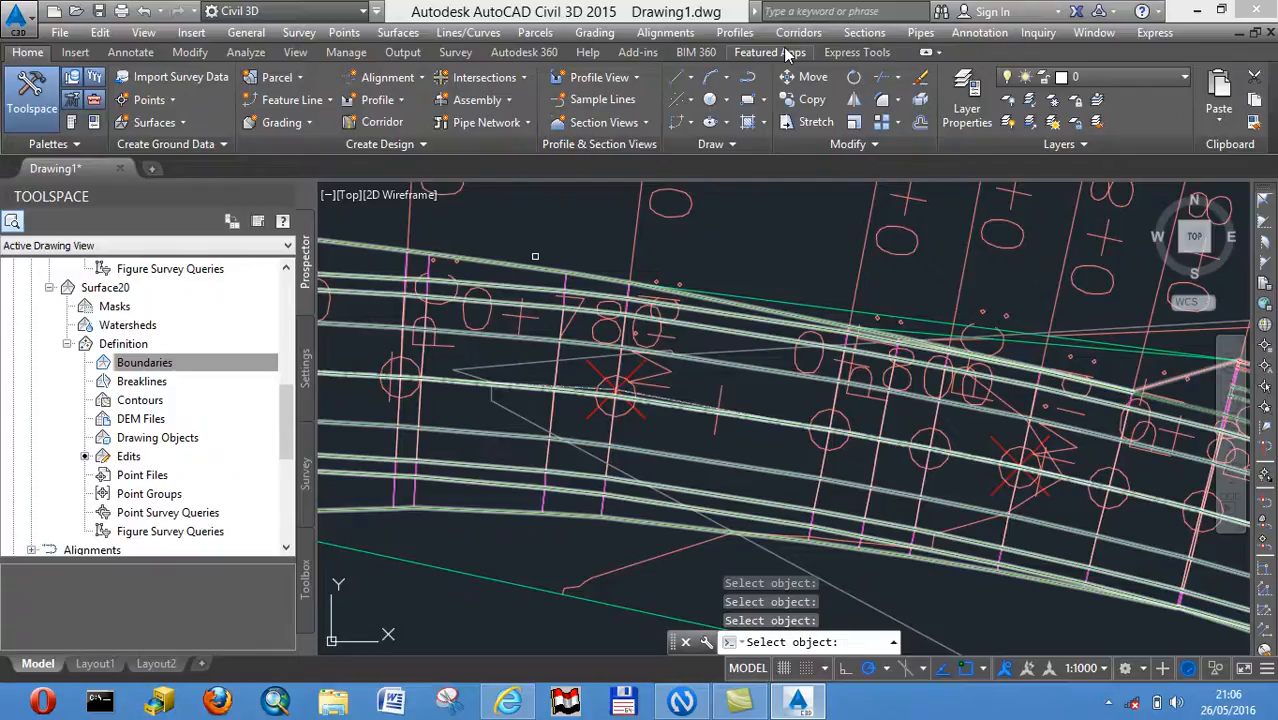
# Try to add a Hide boundary named AG to Surface20's definition, picking the boundary object on the corridor near station 0+780
pyautogui.rightClick(172, 366)
pyautogui.click(210, 382)
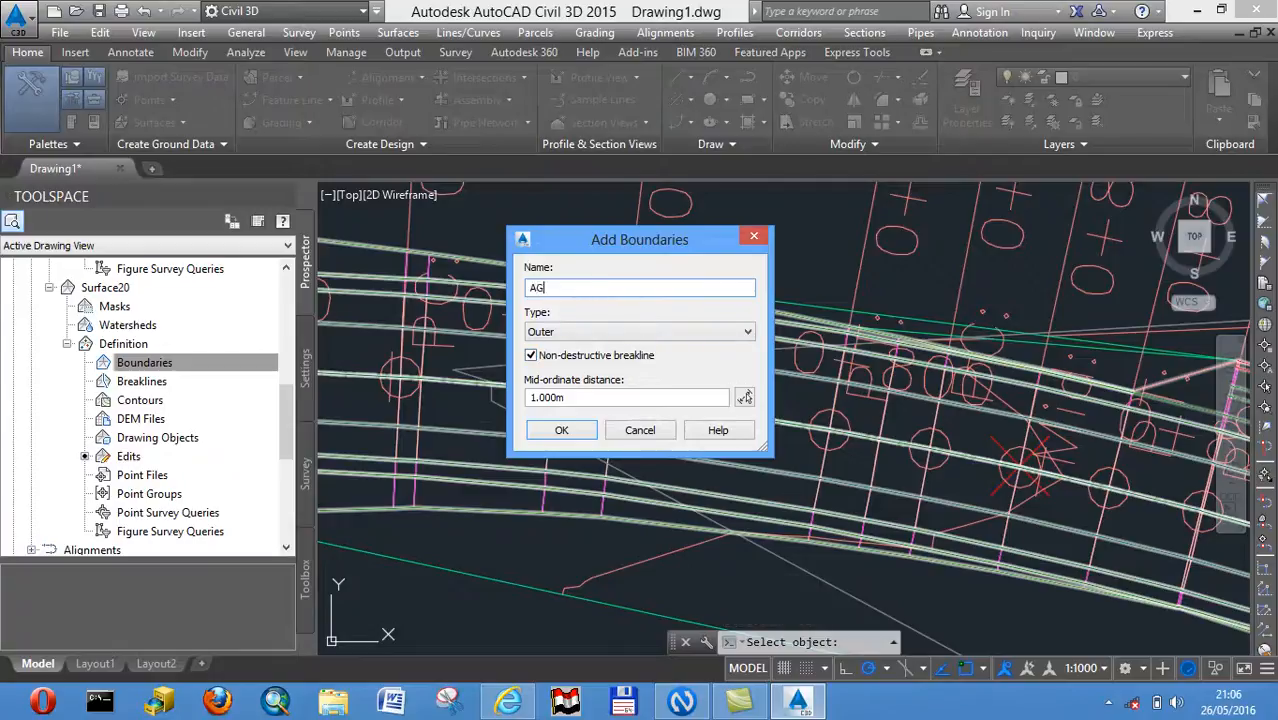
pyautogui.click(614, 333)
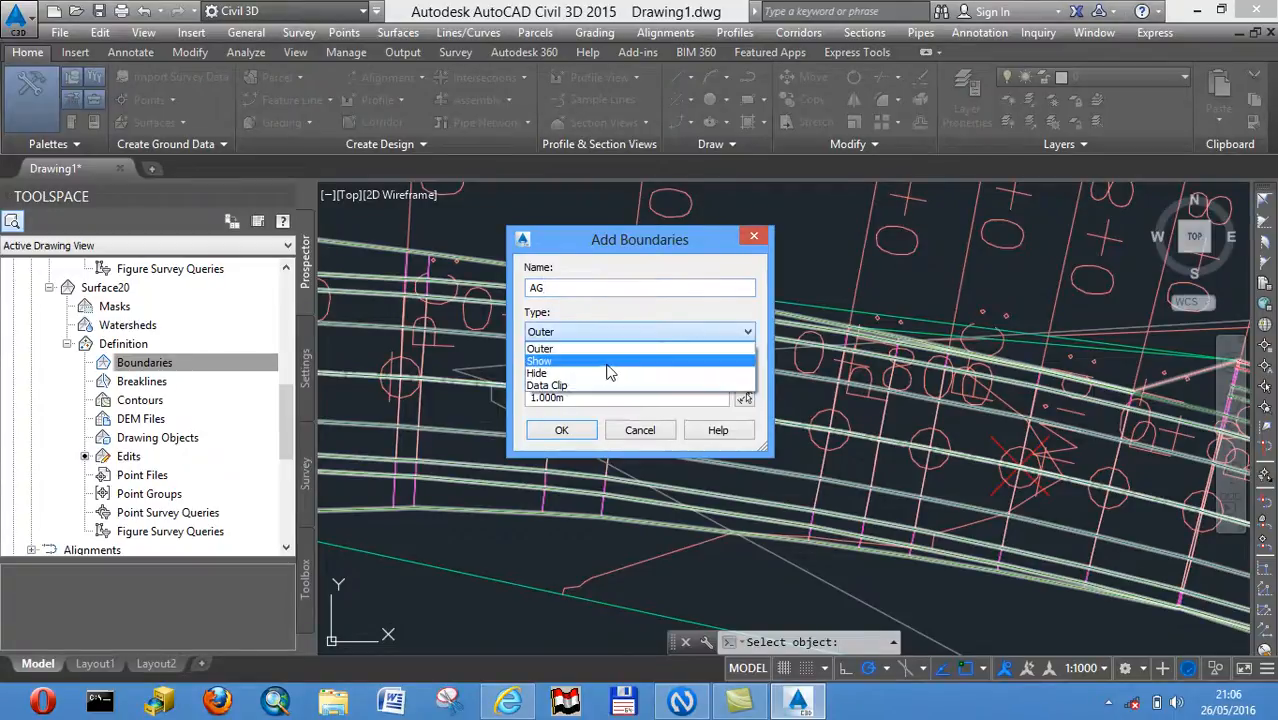
pyautogui.click(605, 375)
pyautogui.click(563, 430)
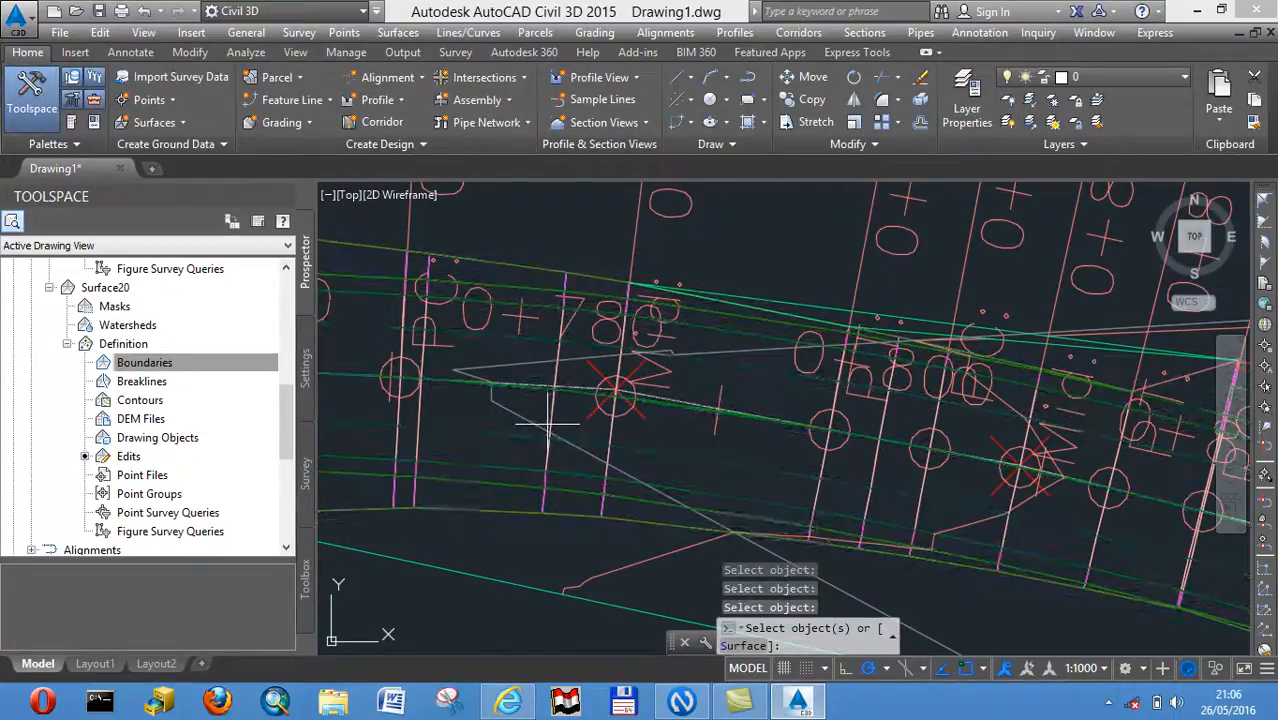
pyautogui.click(559, 412)
pyautogui.click(548, 420)
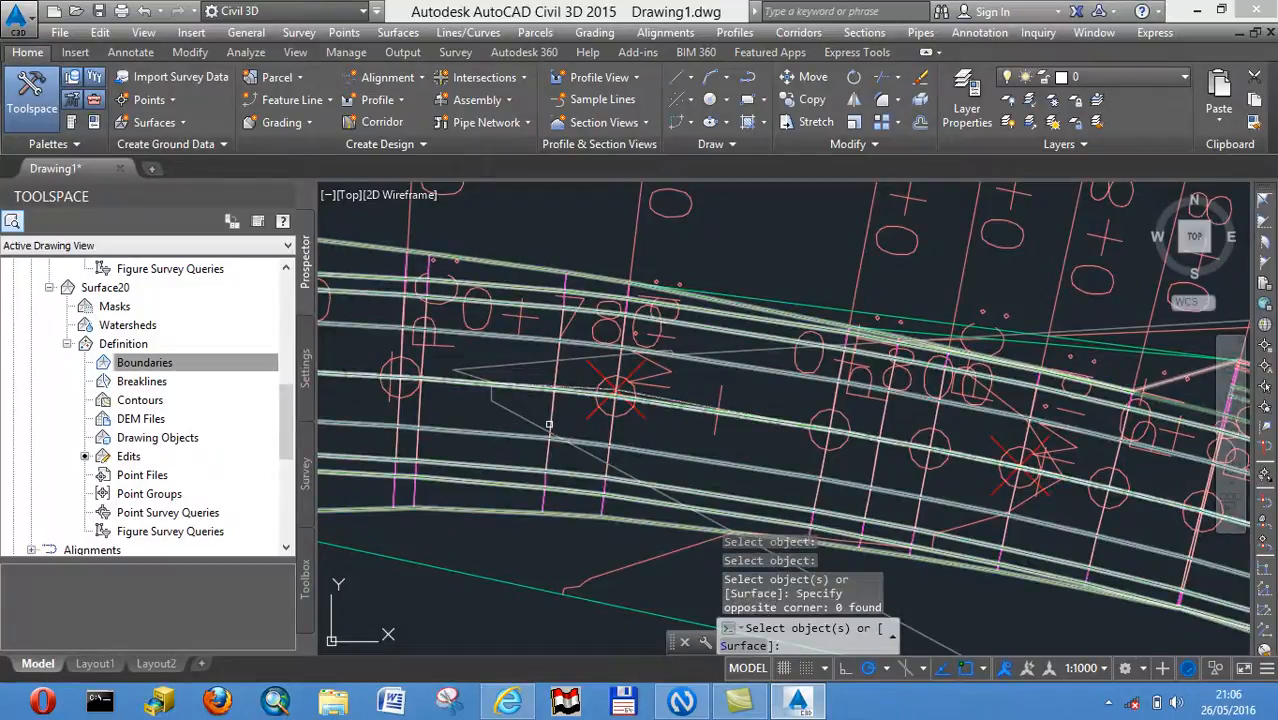
pyautogui.click(548, 425)
pyautogui.rightClick(551, 433)
pyautogui.click(576, 435)
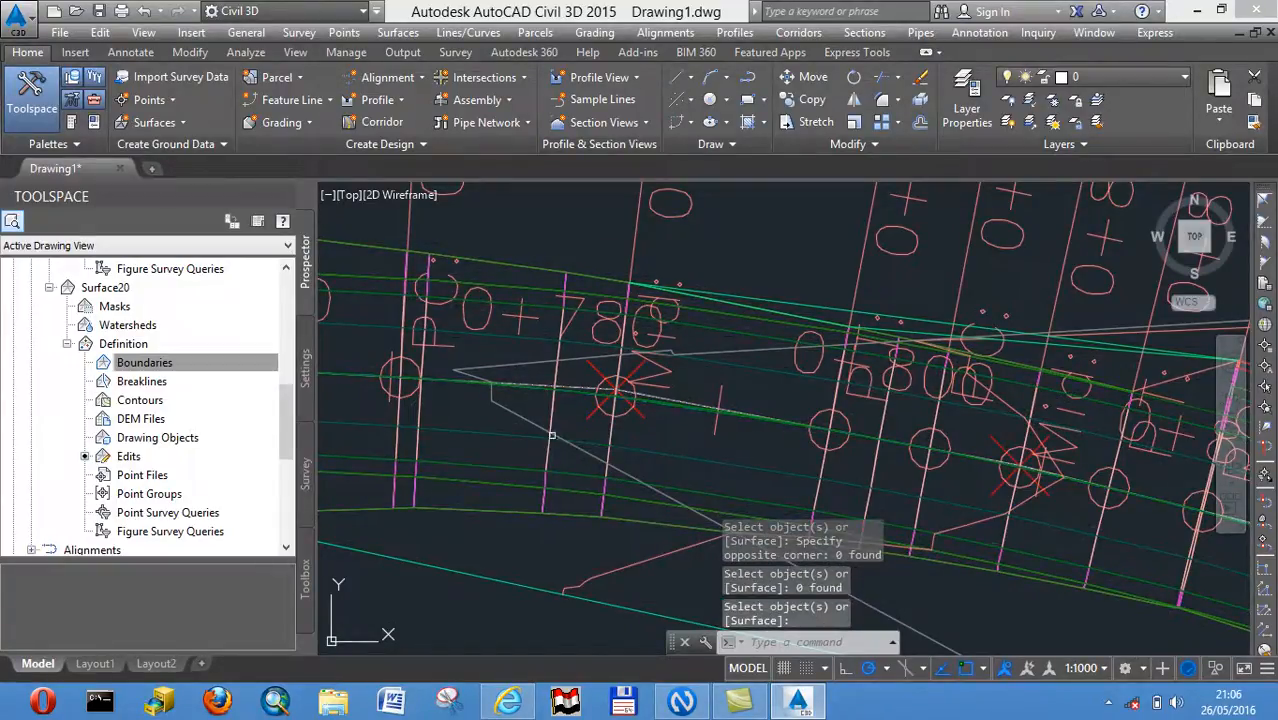
pyautogui.click(554, 441)
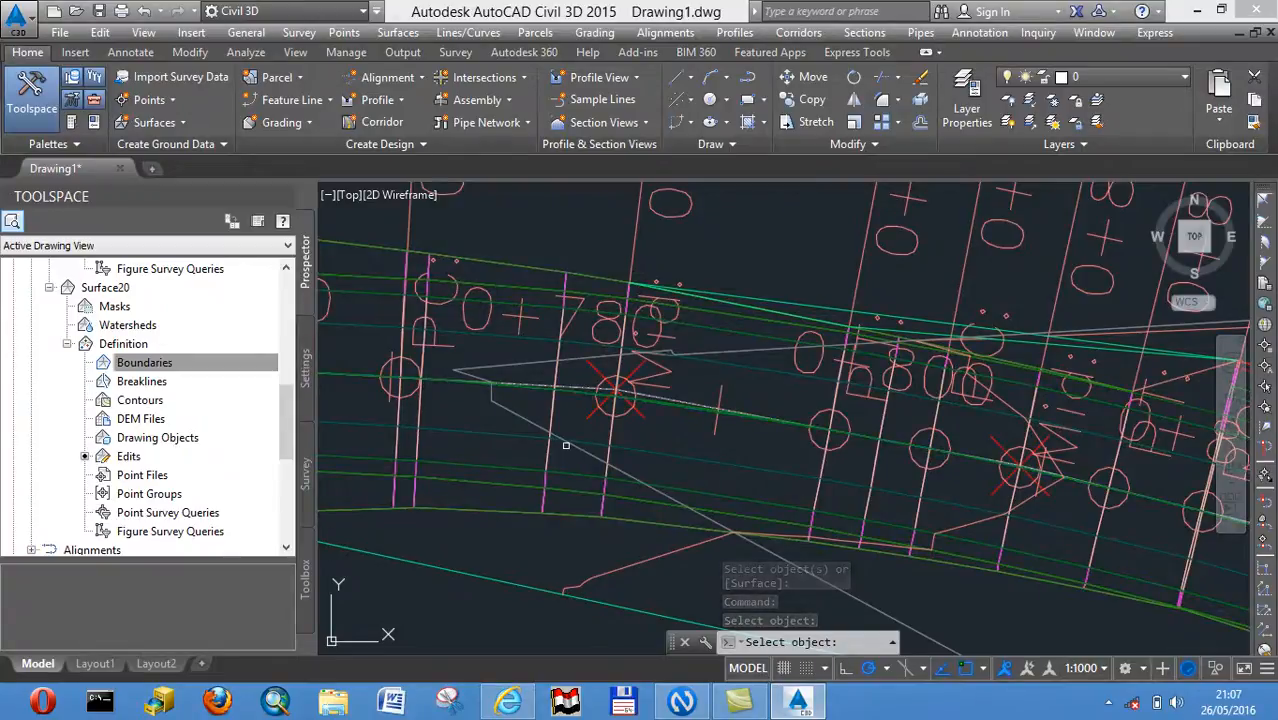
# Set the surface style of Surface EG to _No Display and apply it
pyautogui.scroll(-4, 333, 357)
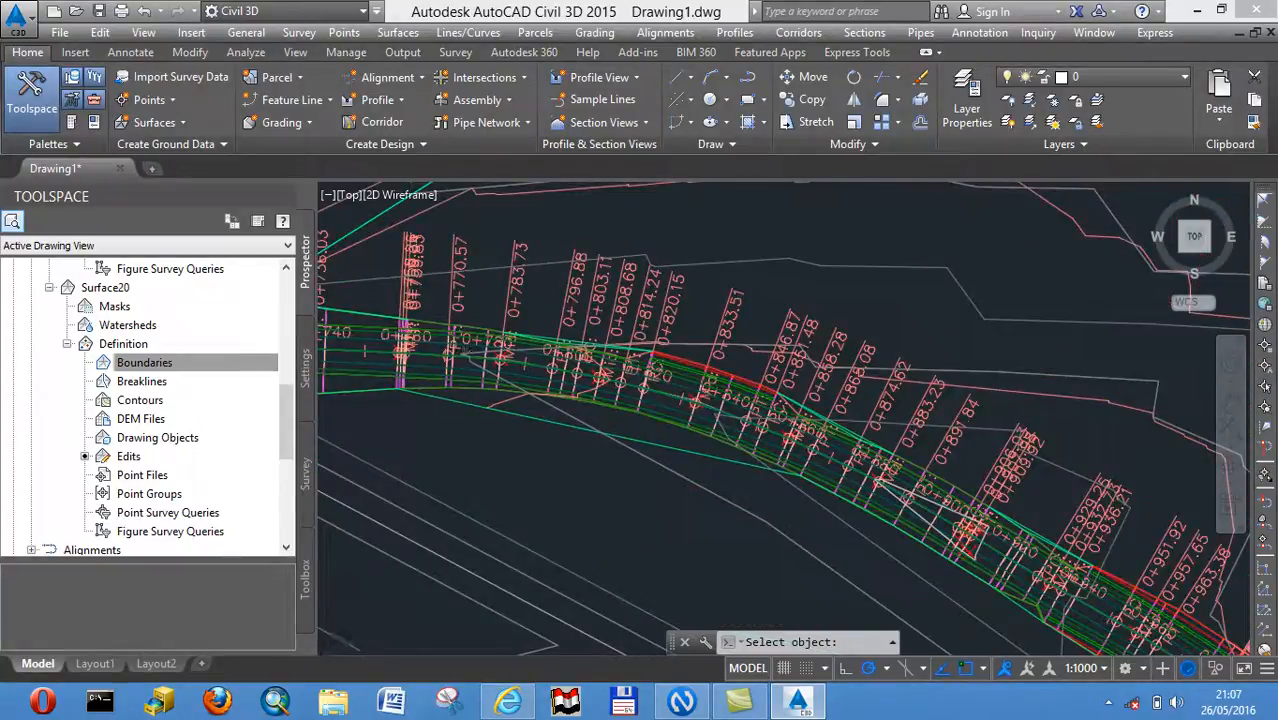
pyautogui.click(289, 418)
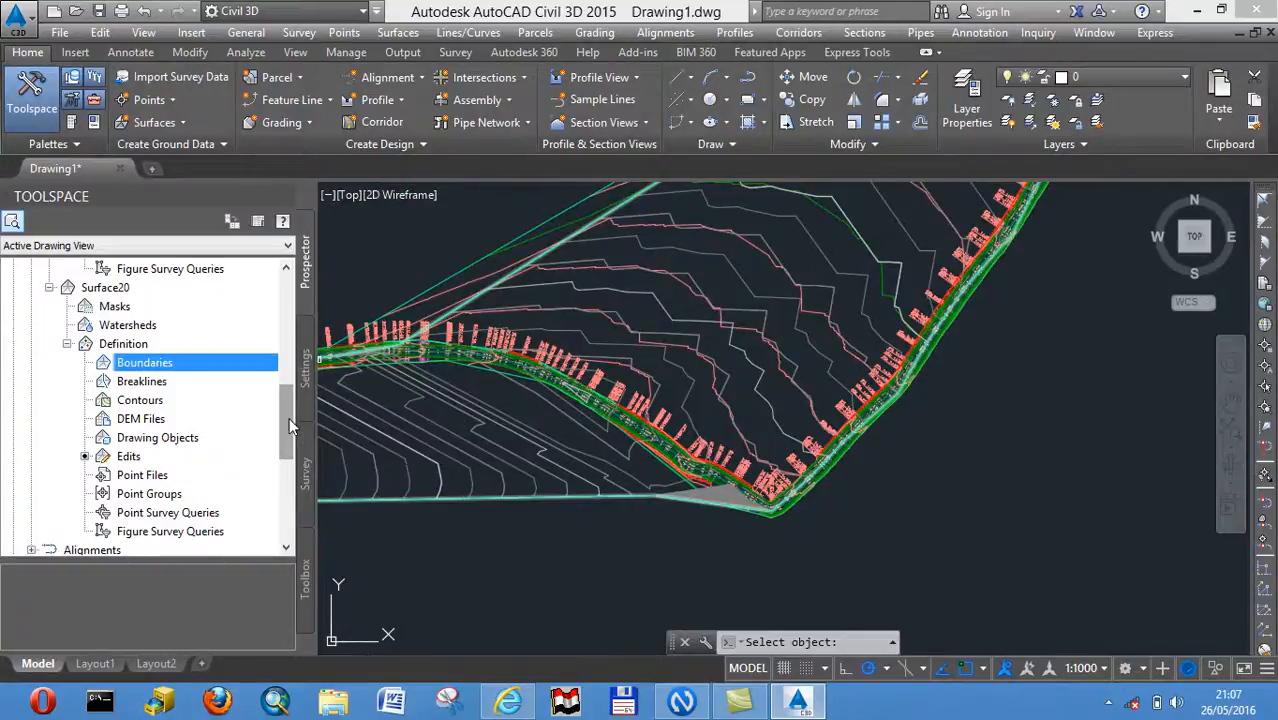
pyautogui.moveTo(289, 417); pyautogui.dragTo(291, 318)
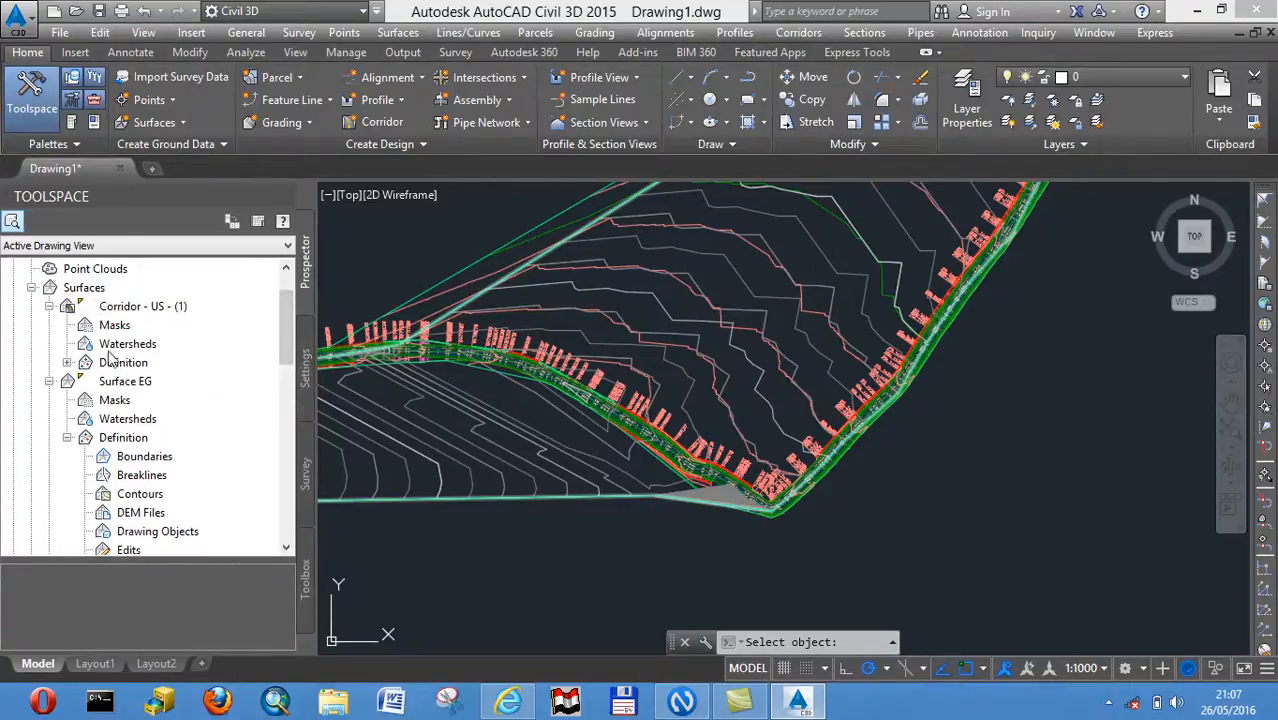
pyautogui.rightClick(125, 385)
pyautogui.click(192, 396)
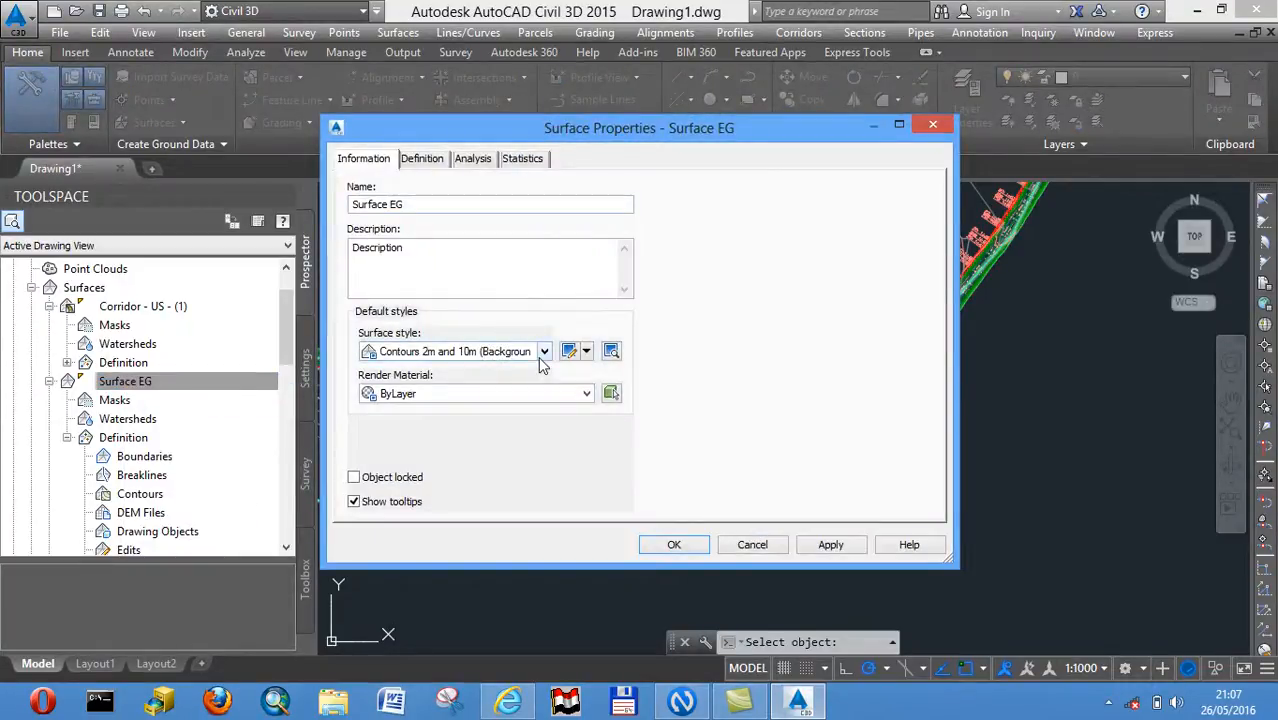
pyautogui.click(541, 360)
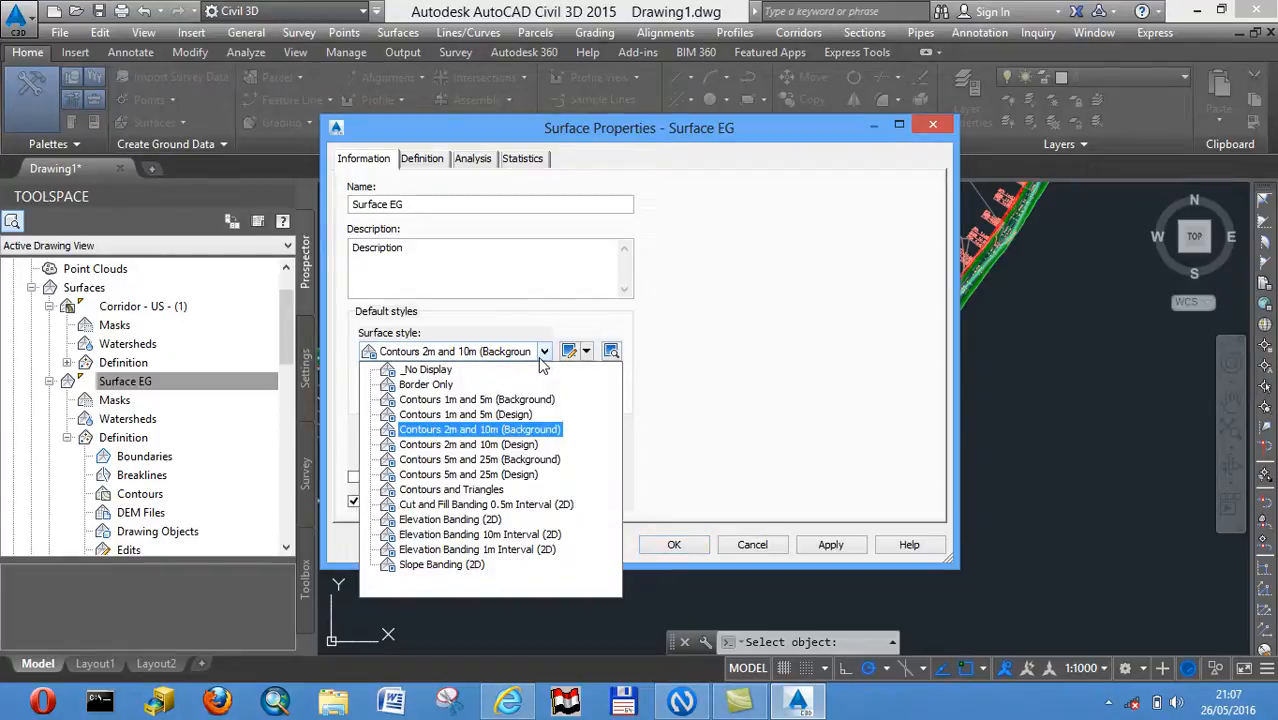
pyautogui.click(427, 369)
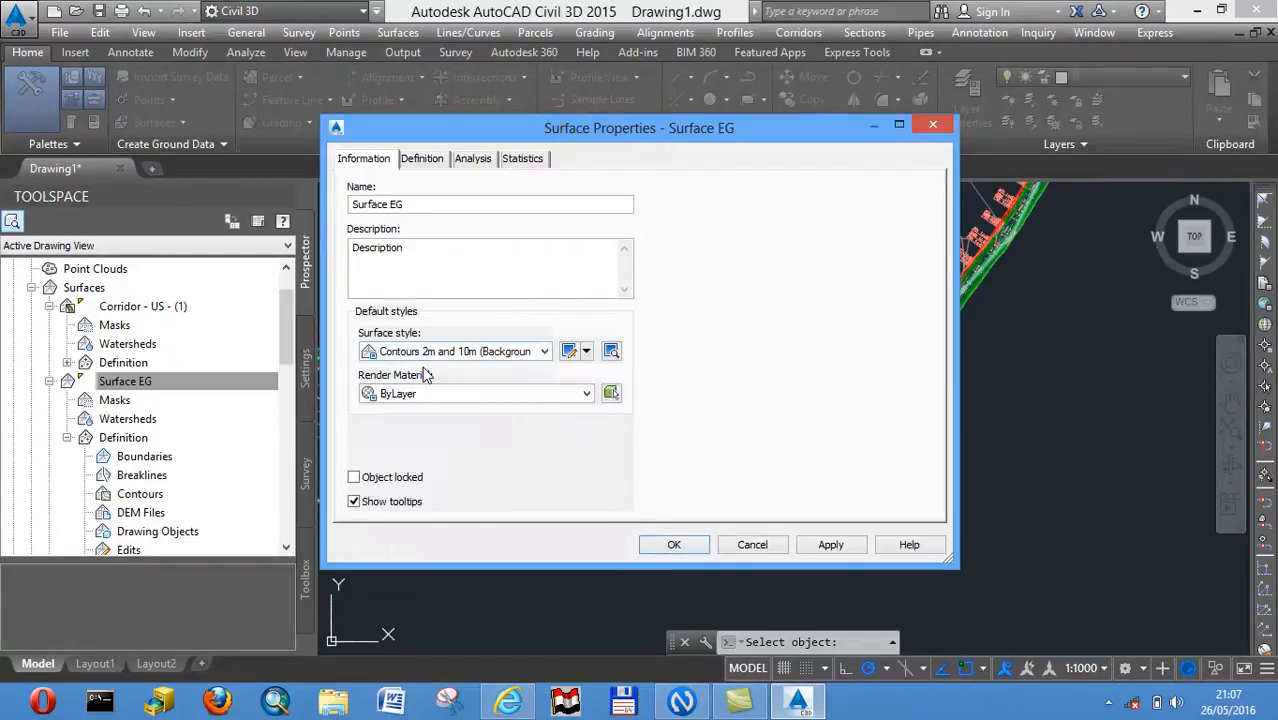
pyautogui.click(822, 545)
pyautogui.click(676, 544)
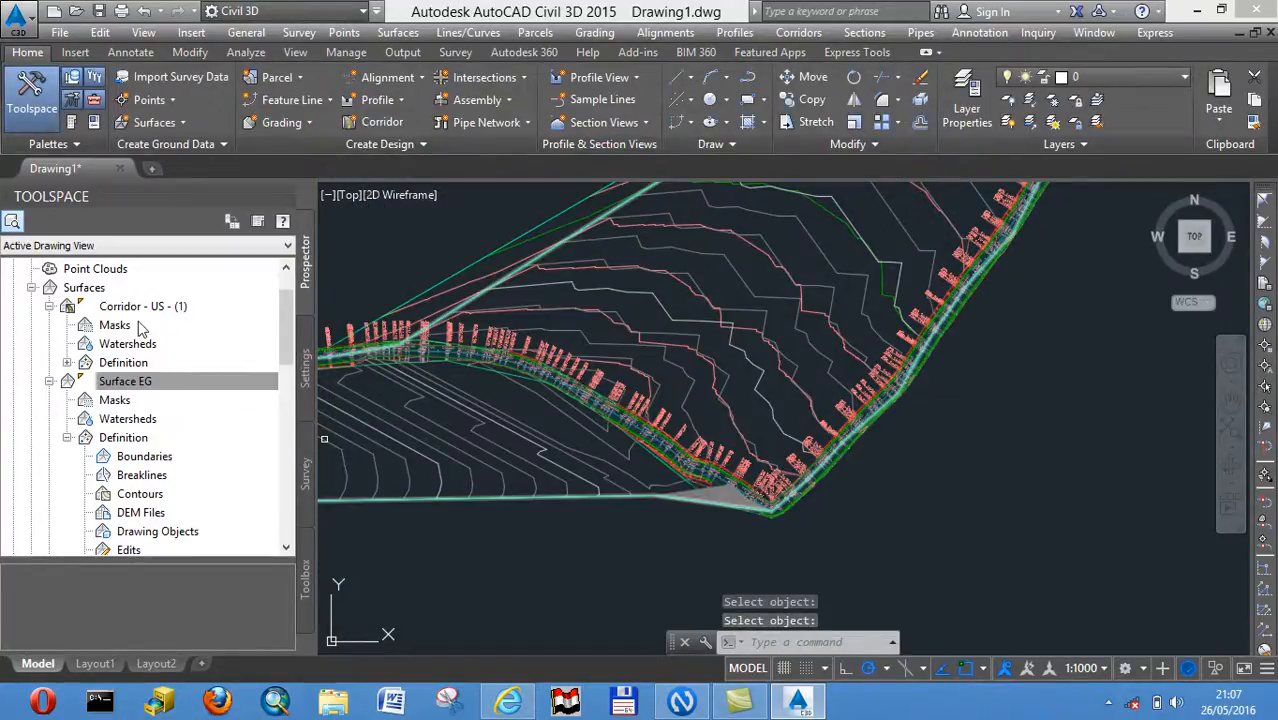
# Set the surface style of the Corridor - US - (1) surface to _No Display and apply it
pyautogui.rightClick(141, 313)
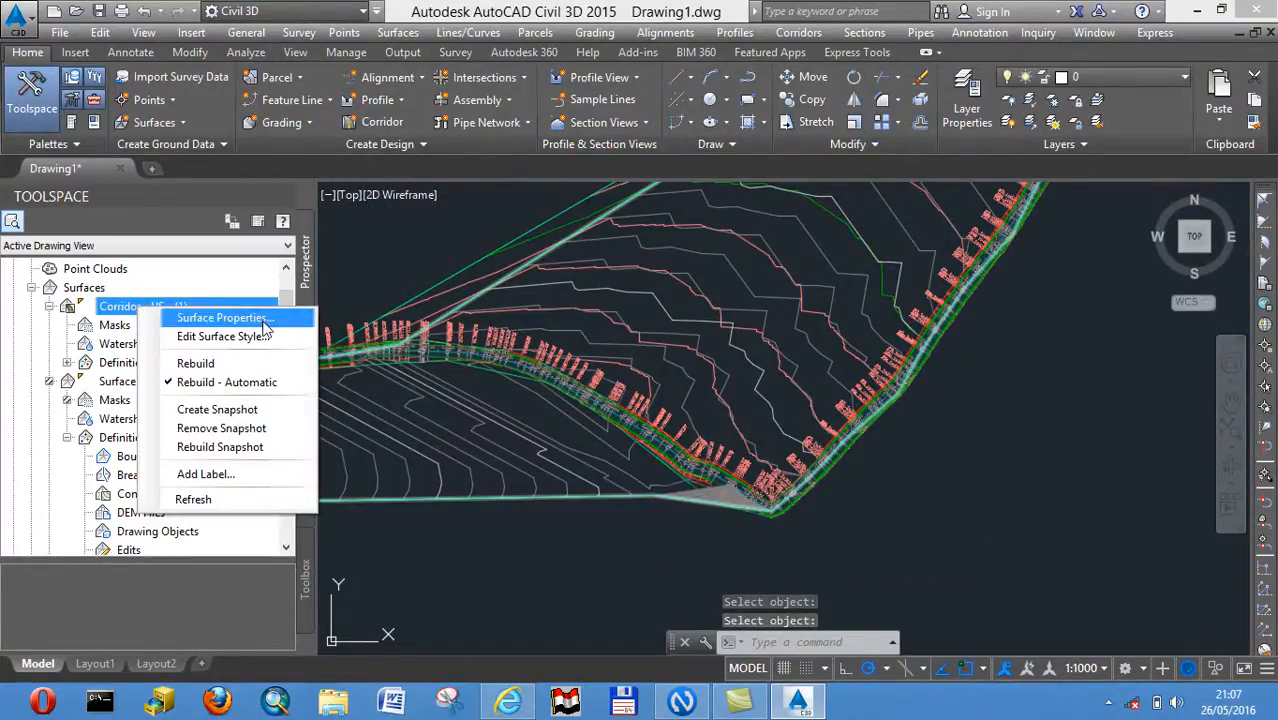
pyautogui.click(226, 318)
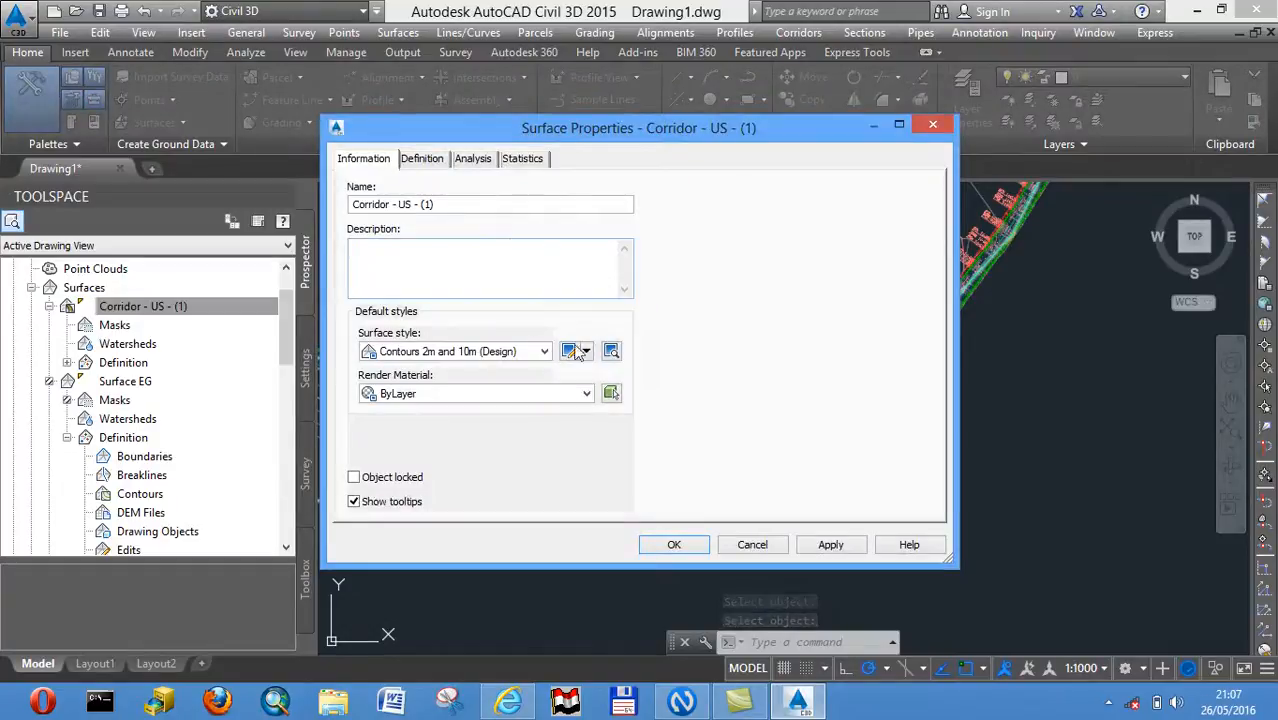
pyautogui.click(544, 351)
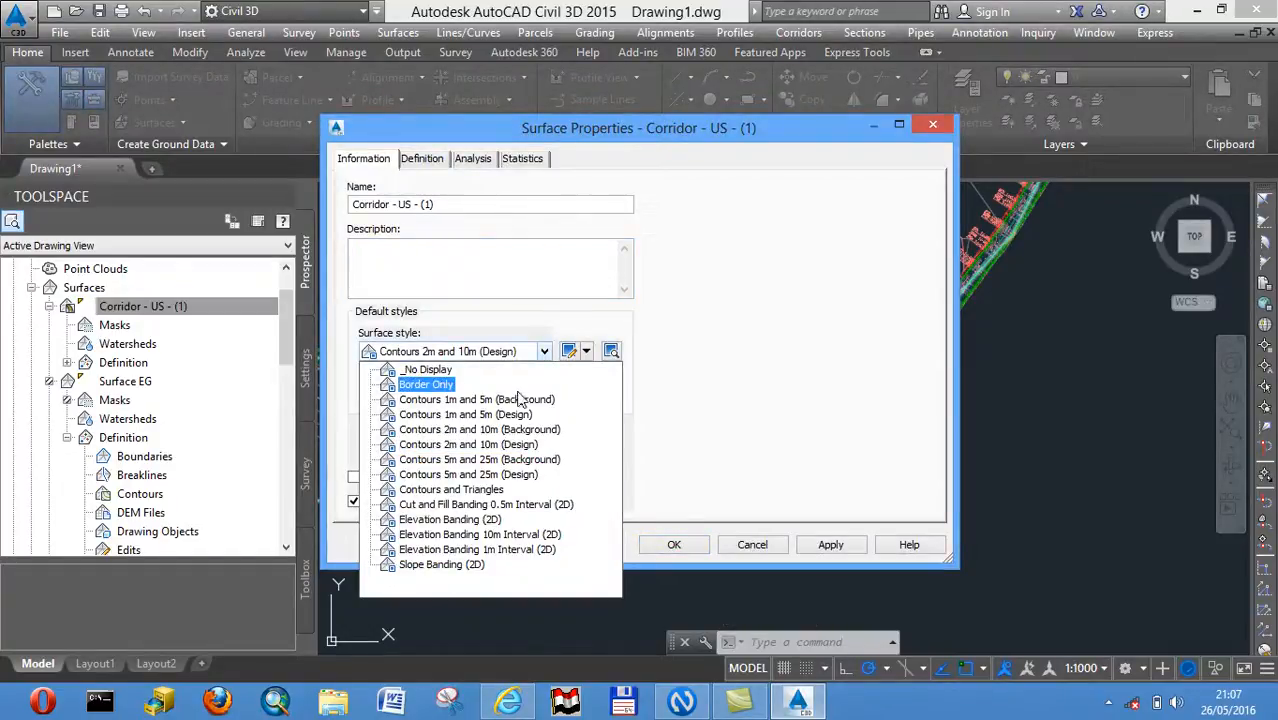
pyautogui.click(438, 372)
pyautogui.click(823, 545)
pyautogui.click(676, 546)
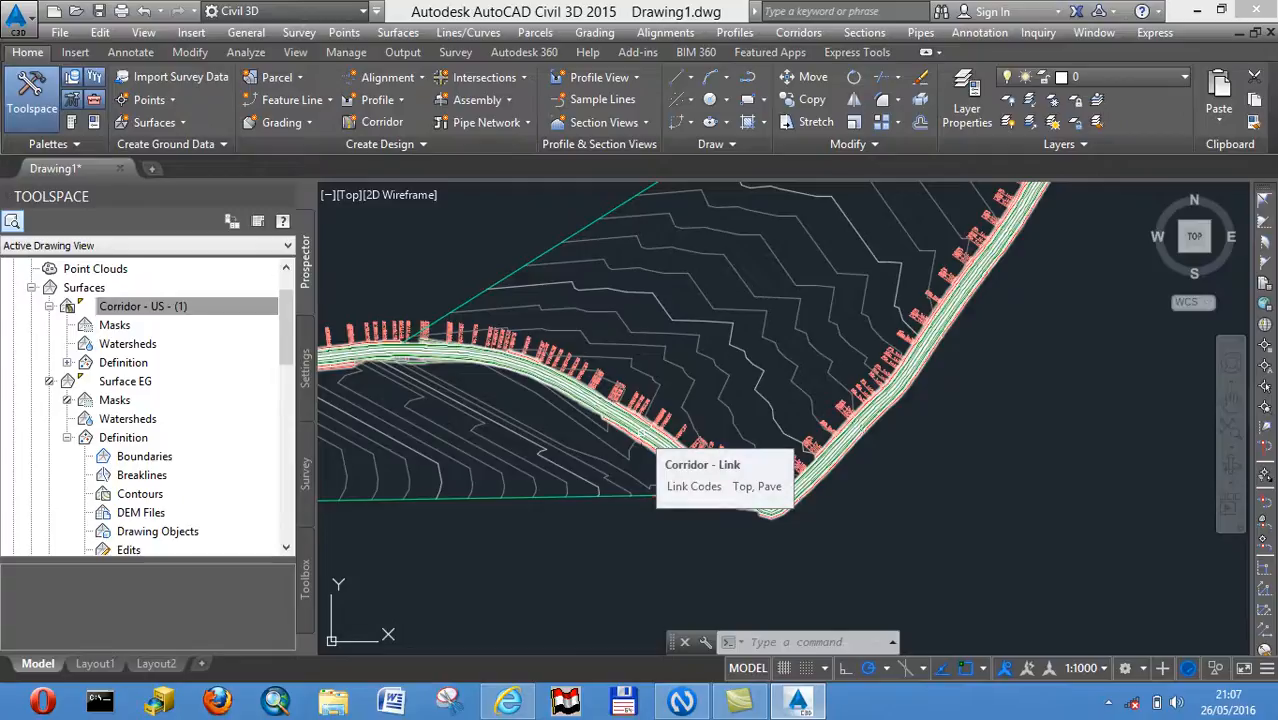
pyautogui.press('Escape')
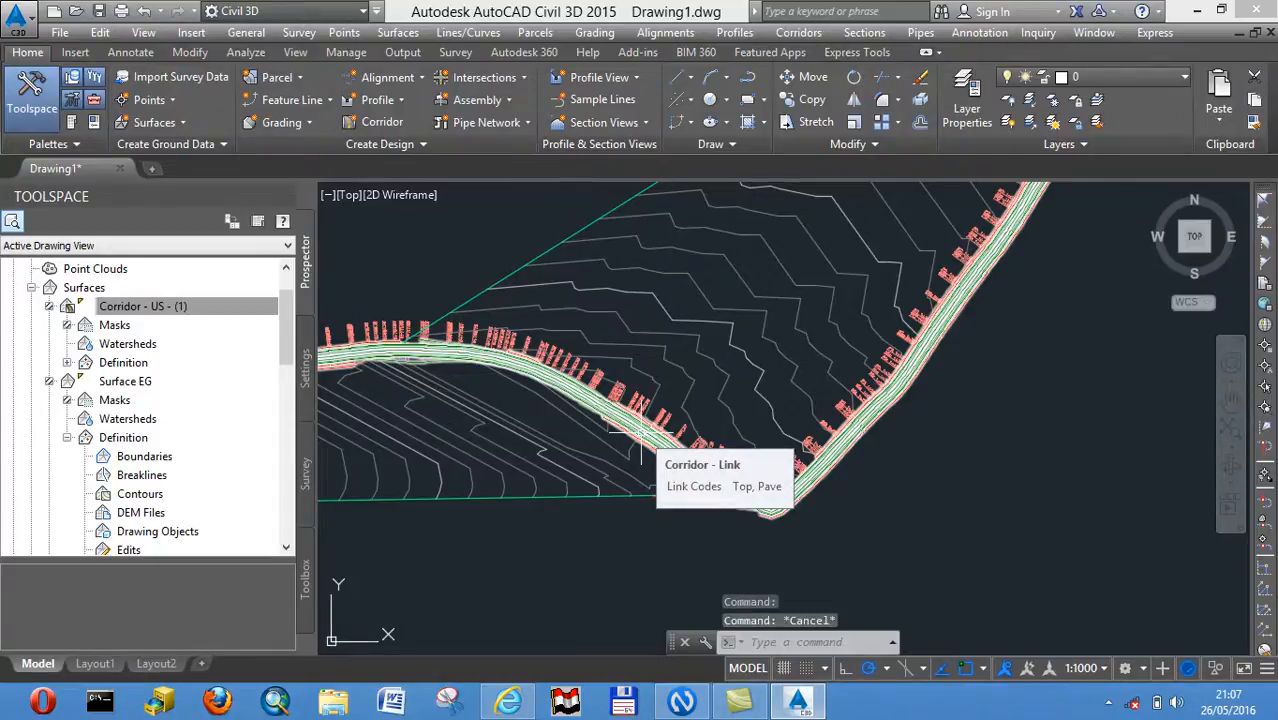
pyautogui.click(651, 435)
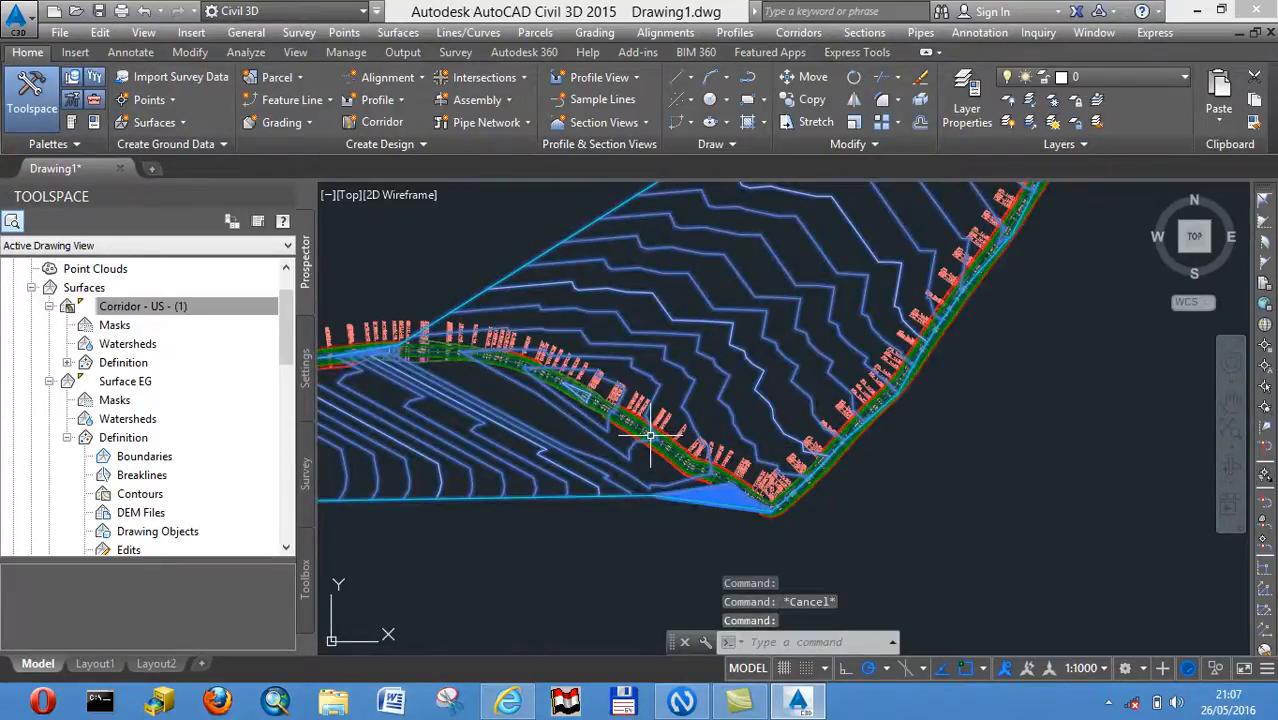
pyautogui.click(651, 437)
pyautogui.rightClick(651, 441)
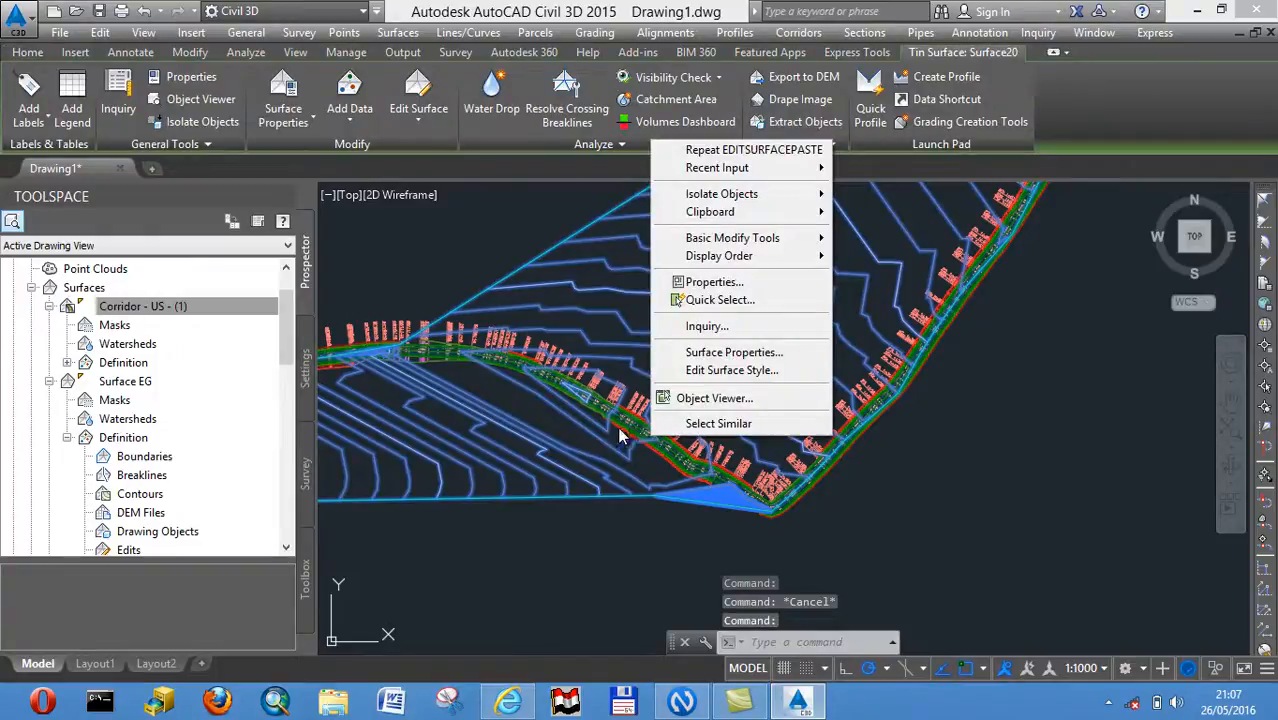
pyautogui.click(628, 437)
pyautogui.click(636, 432)
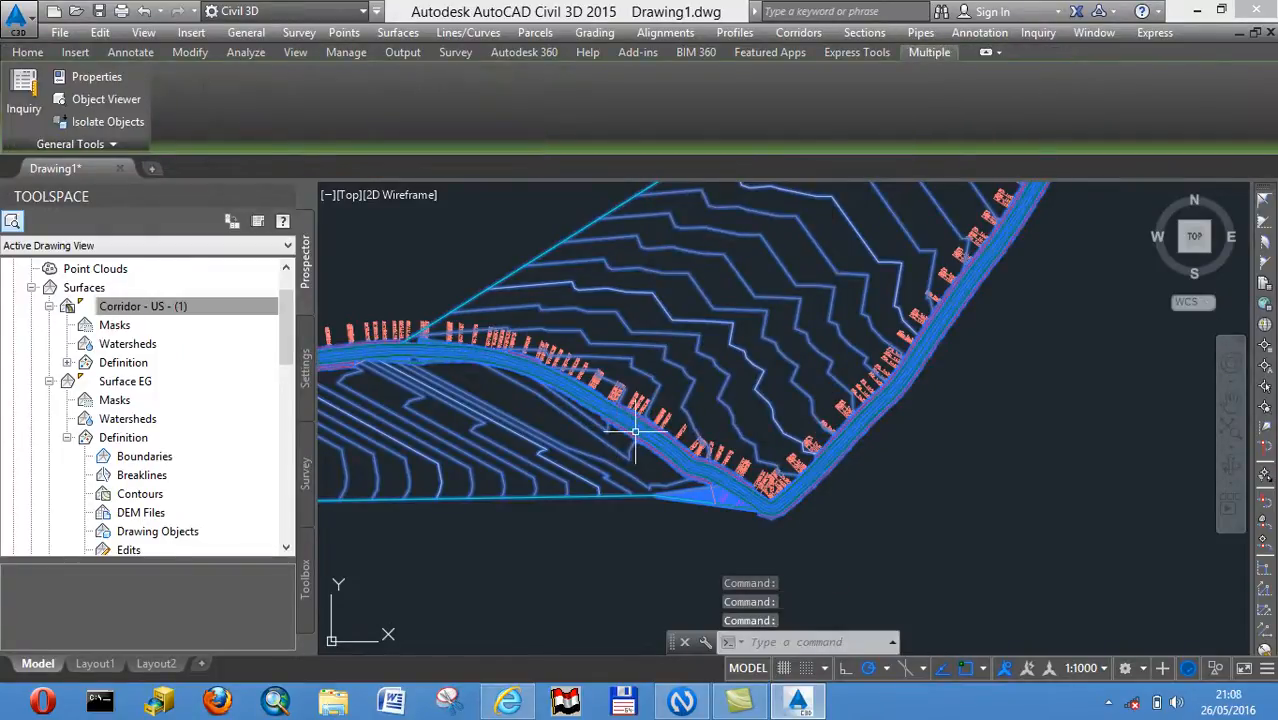
pyautogui.scroll(10, 635, 432)
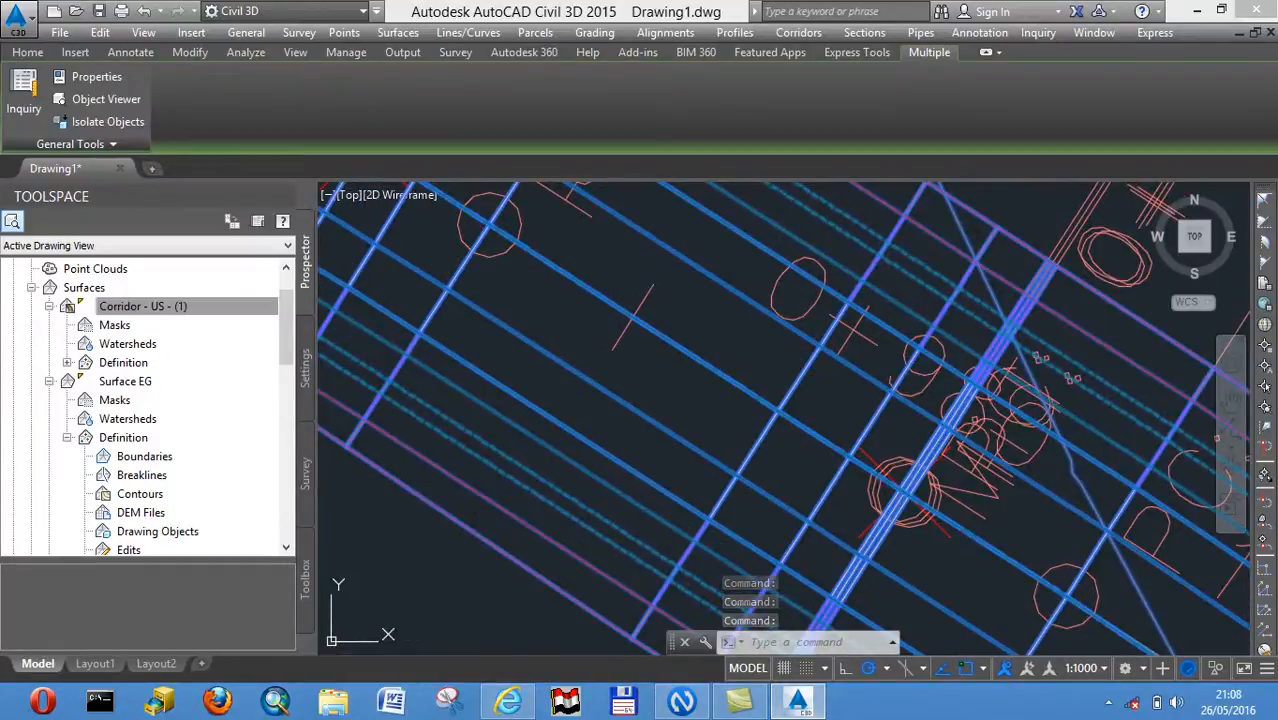
pyautogui.press('Escape')
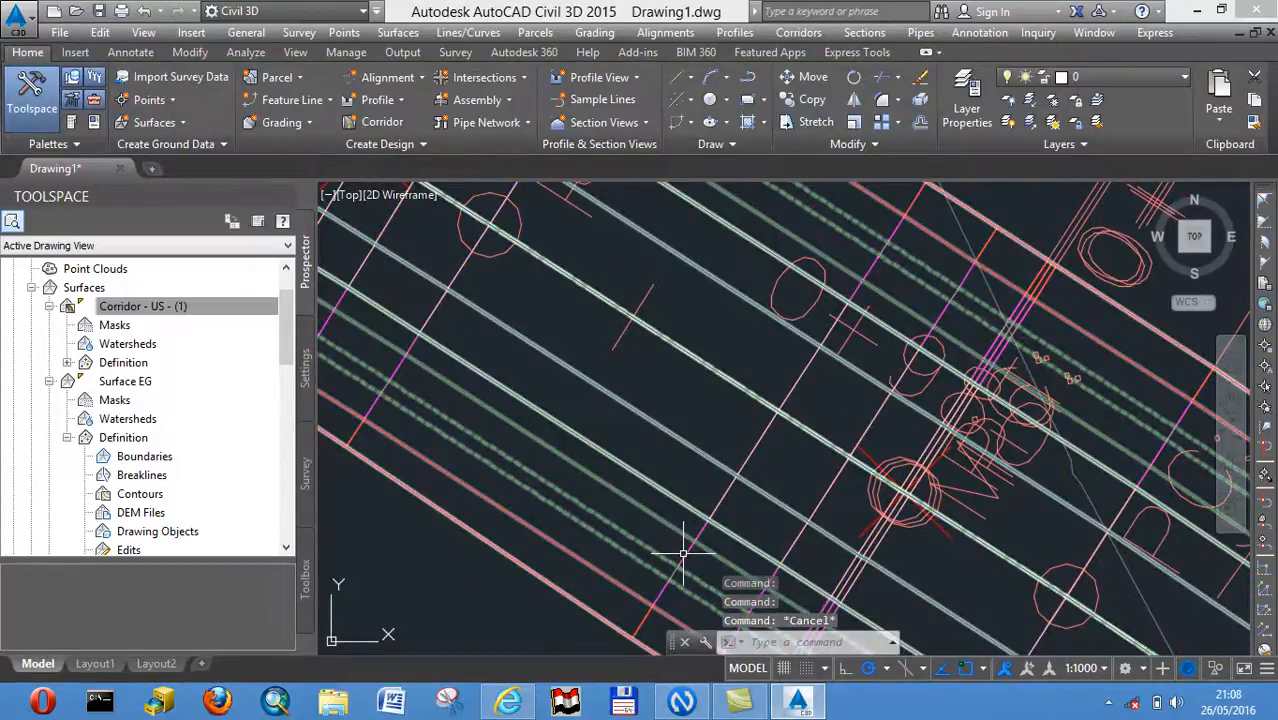
# Inspect Corridor - US in the Object Viewer and close the viewer
pyautogui.click(683, 555)
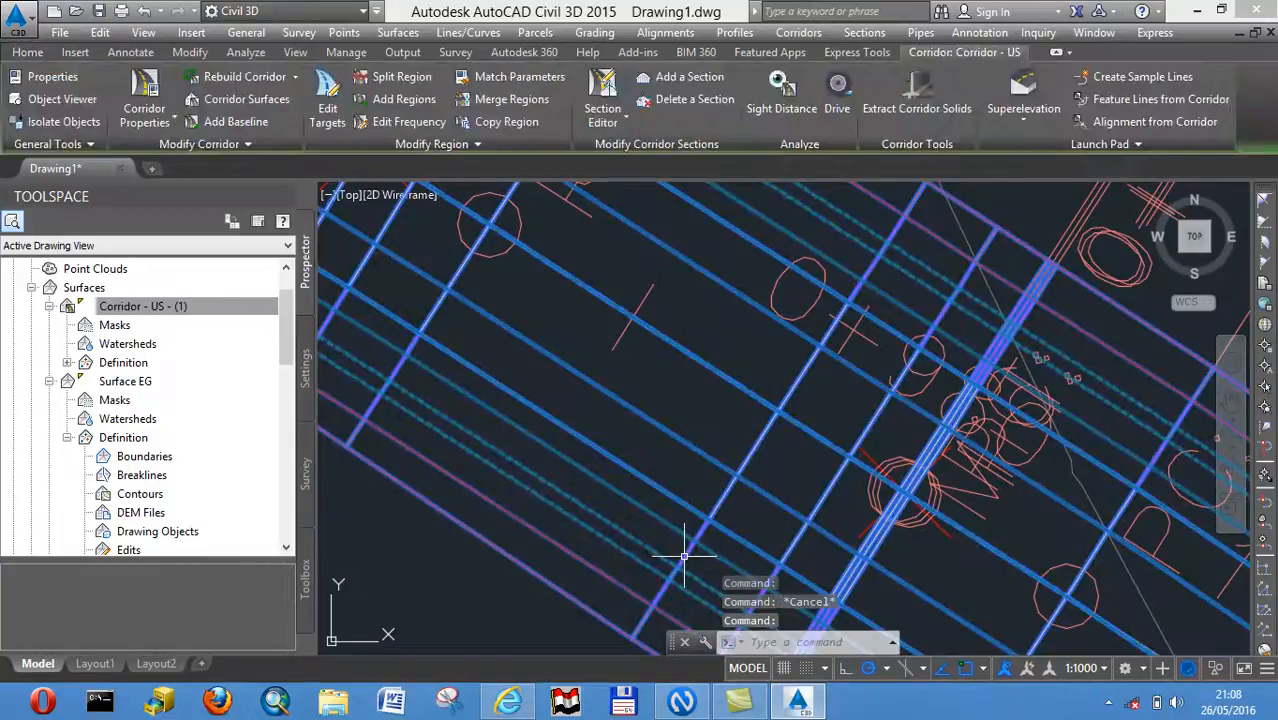
pyautogui.rightClick(683, 565)
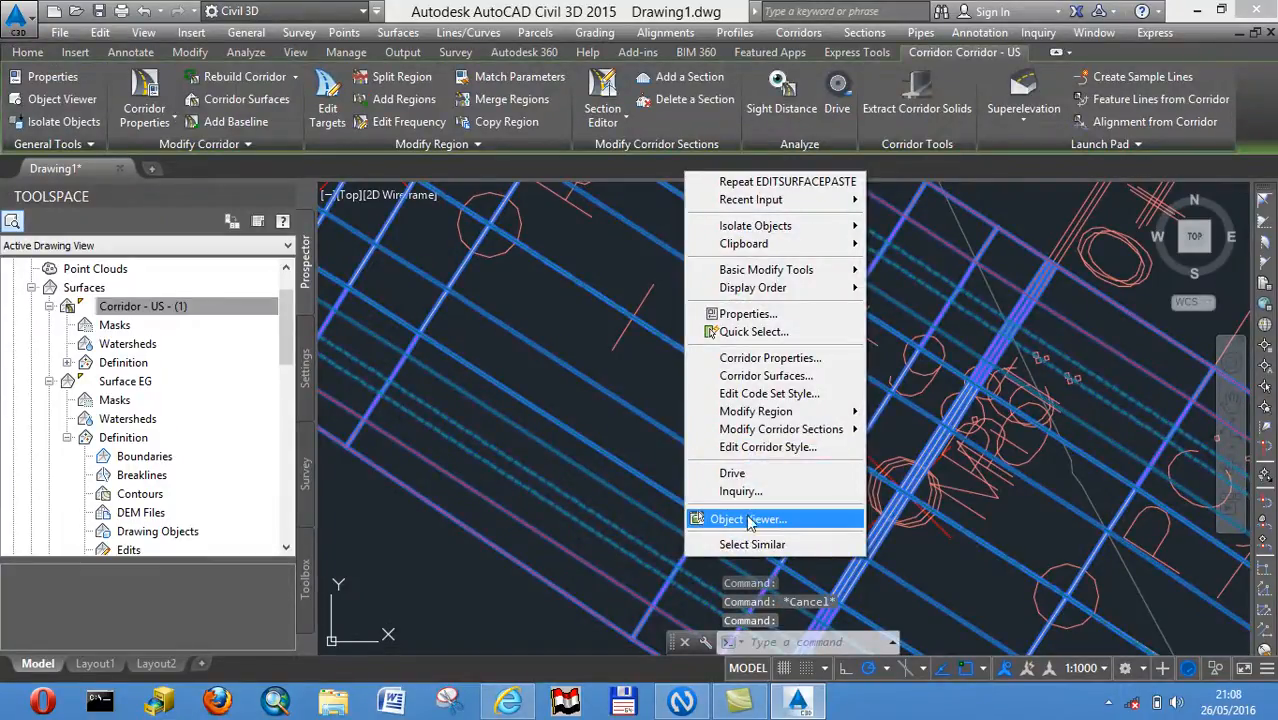
pyautogui.click(747, 518)
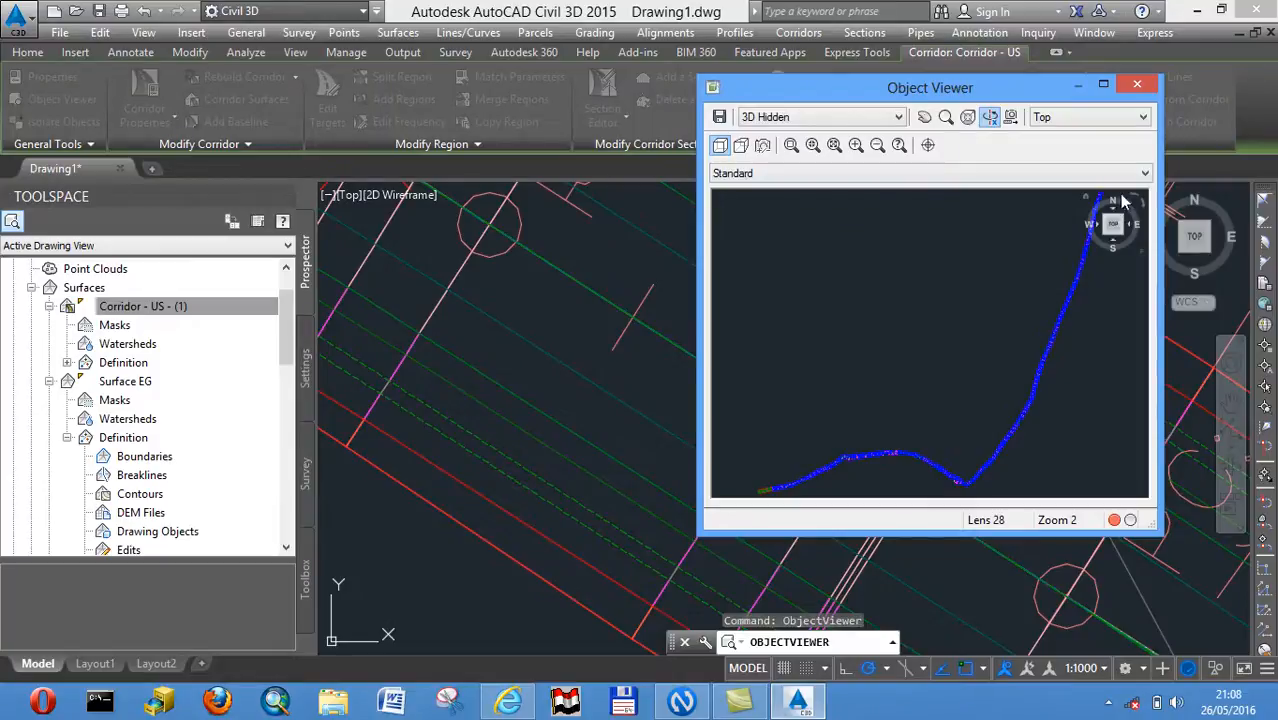
pyautogui.click(1133, 87)
# Start creating a sample line group with Alignment -AB chosen from the alignment list
pyautogui.moveTo(910, 372)
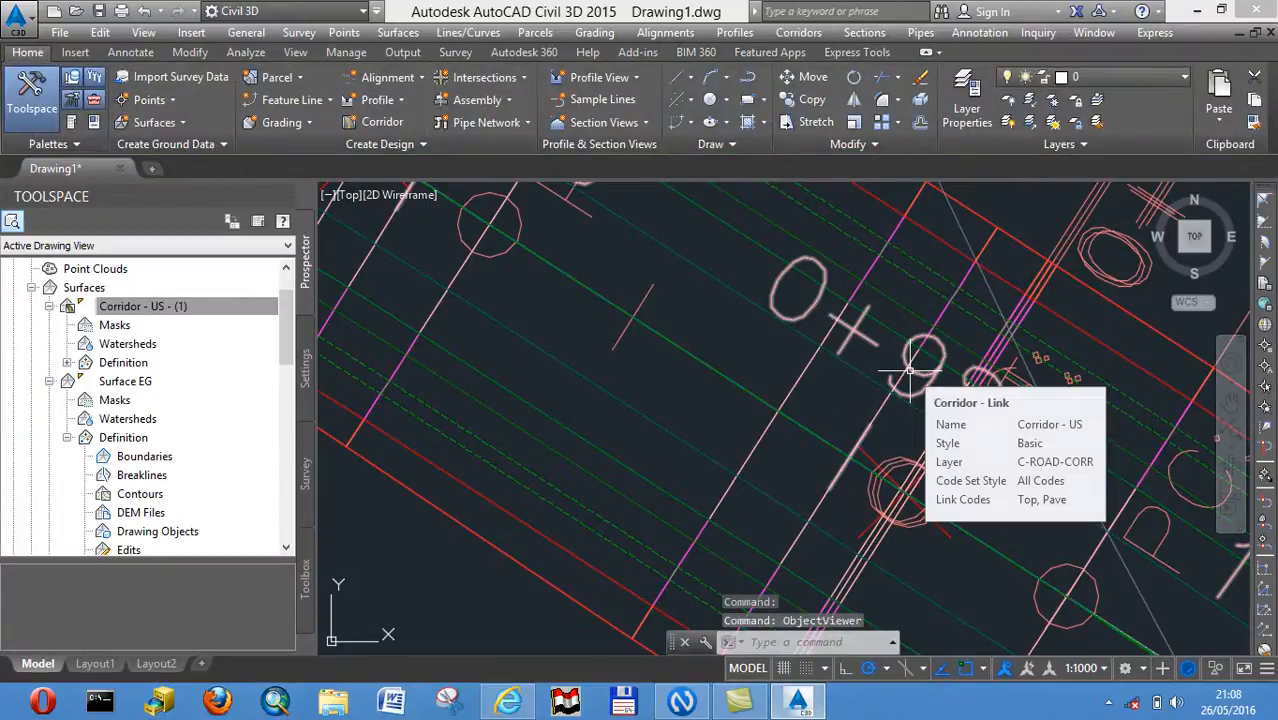
pyautogui.scroll(-6, 456, 337)
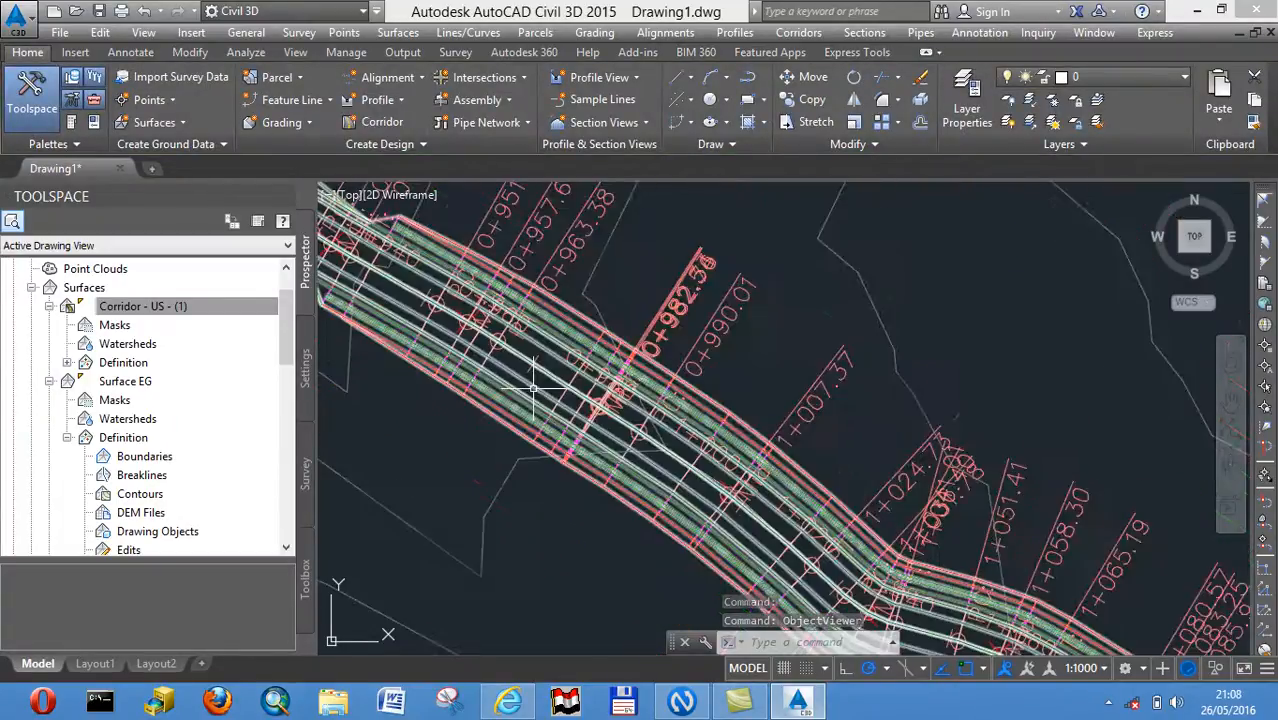
pyautogui.scroll(-5, 533, 389)
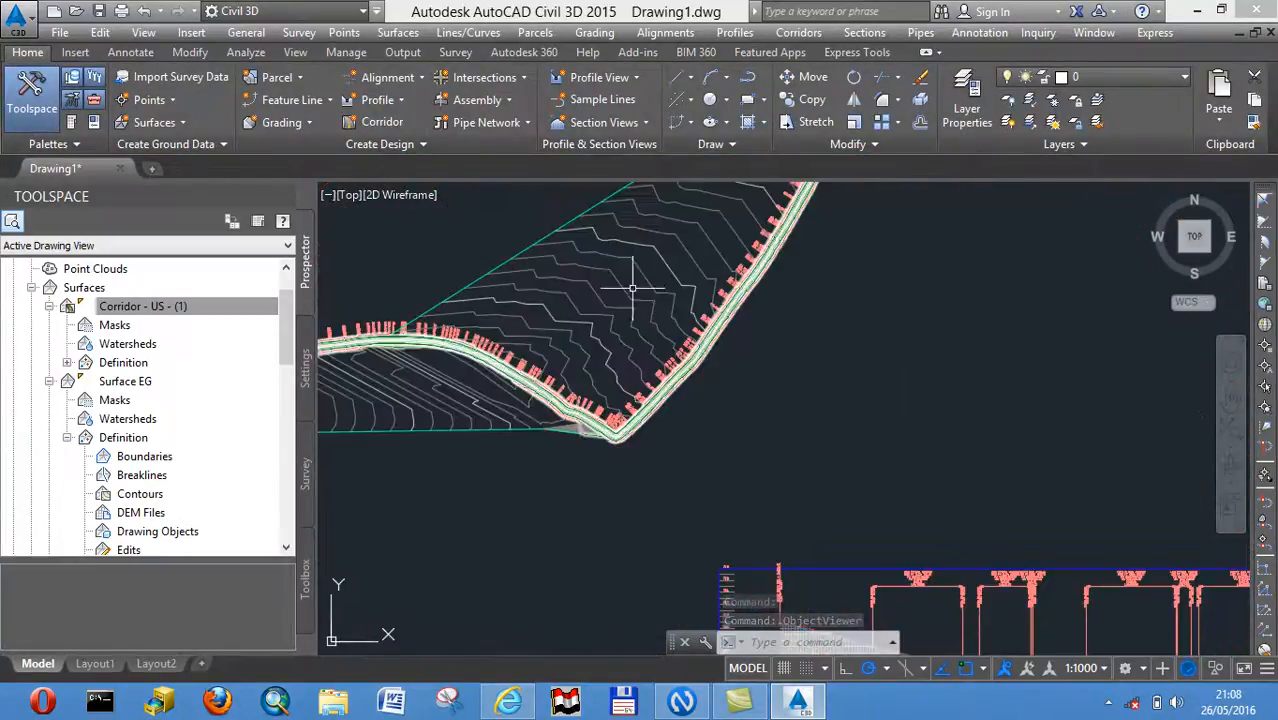
pyautogui.click(619, 102)
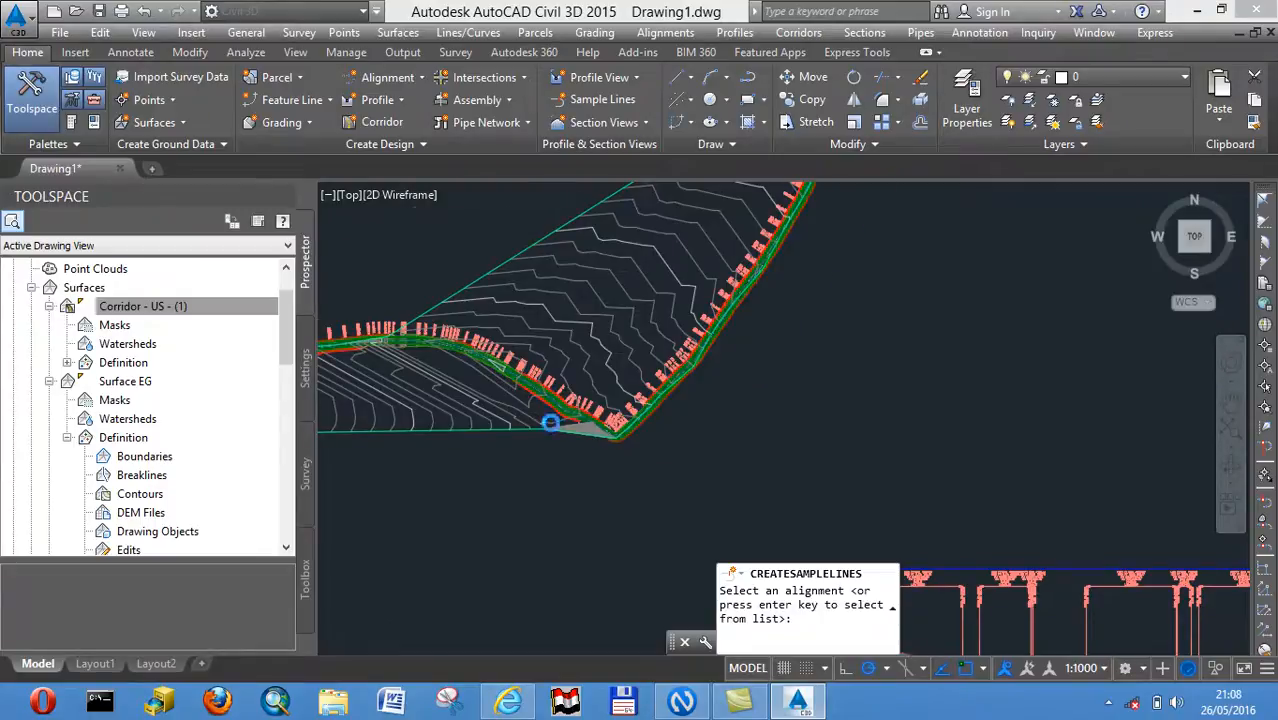
pyautogui.scroll(6, 551, 422)
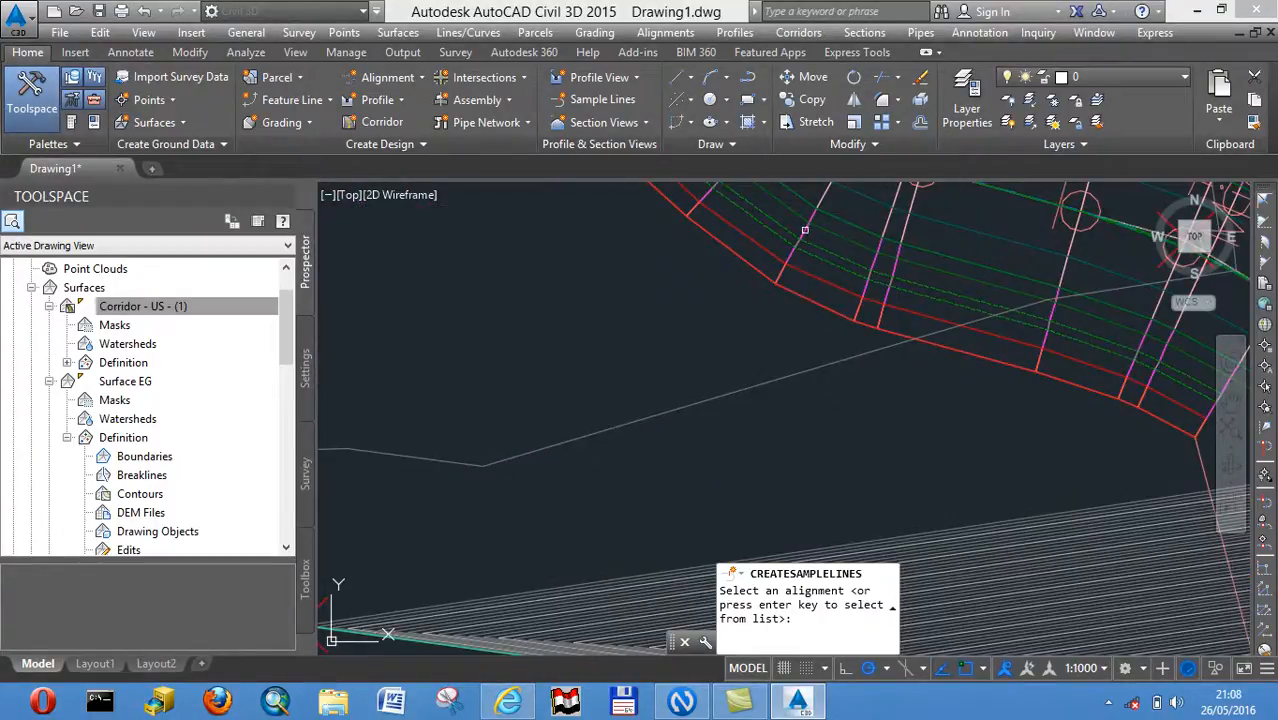
pyautogui.click(804, 229)
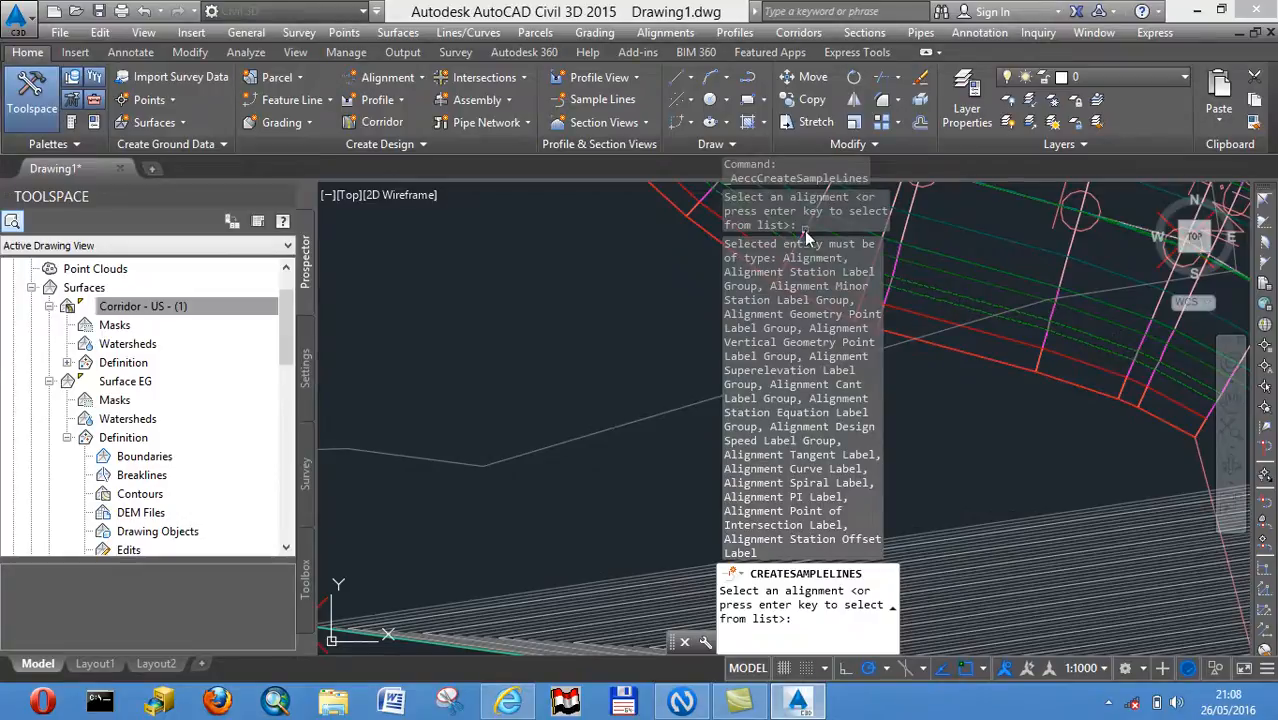
pyautogui.click(894, 268)
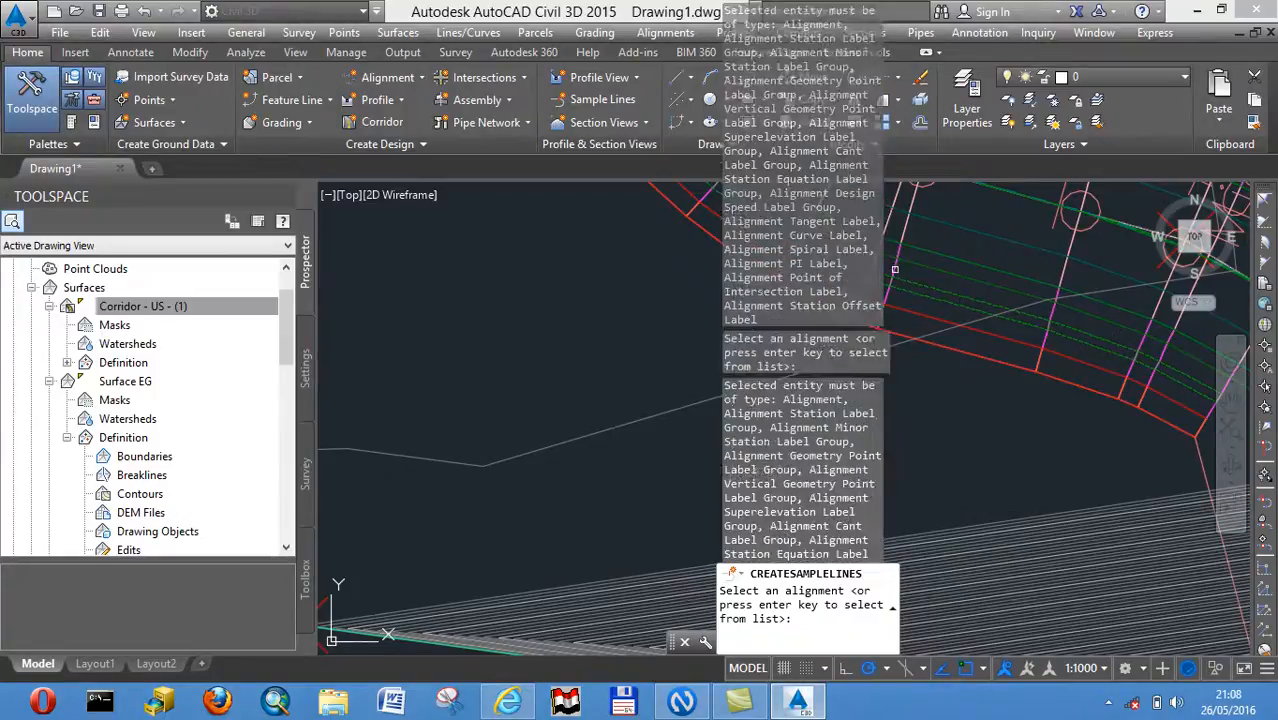
pyautogui.press('Return')
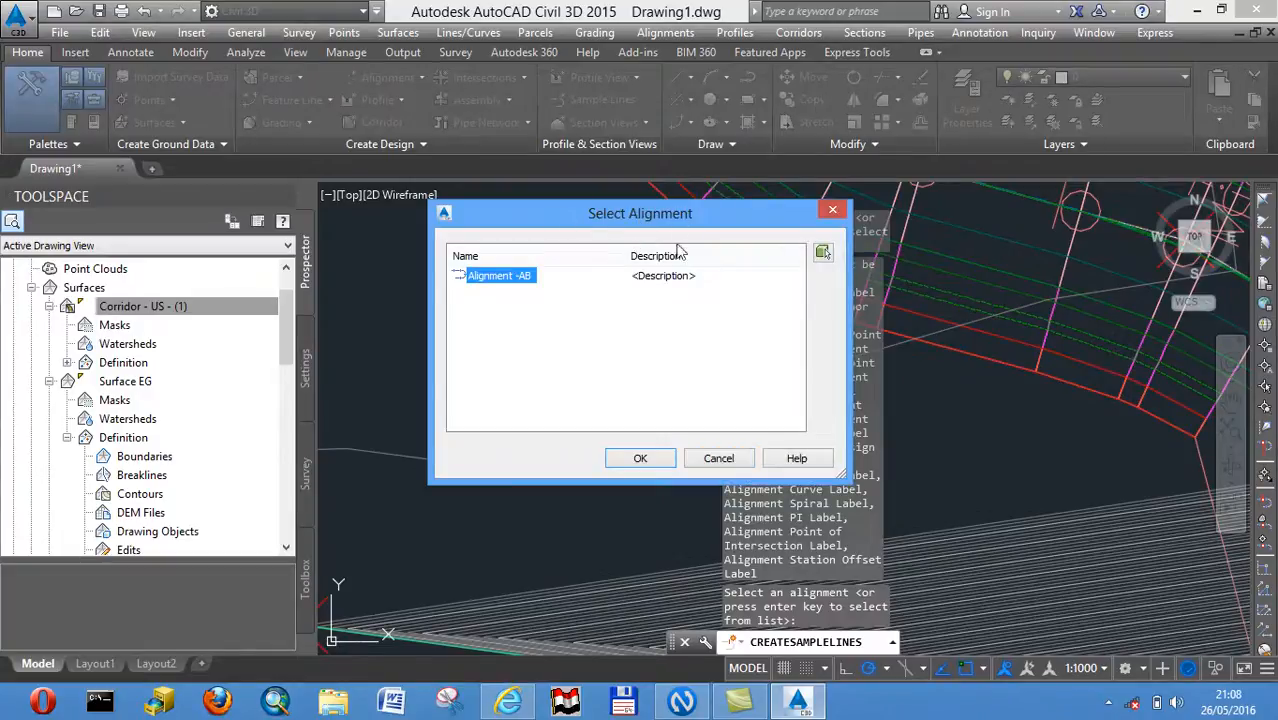
pyautogui.click(641, 458)
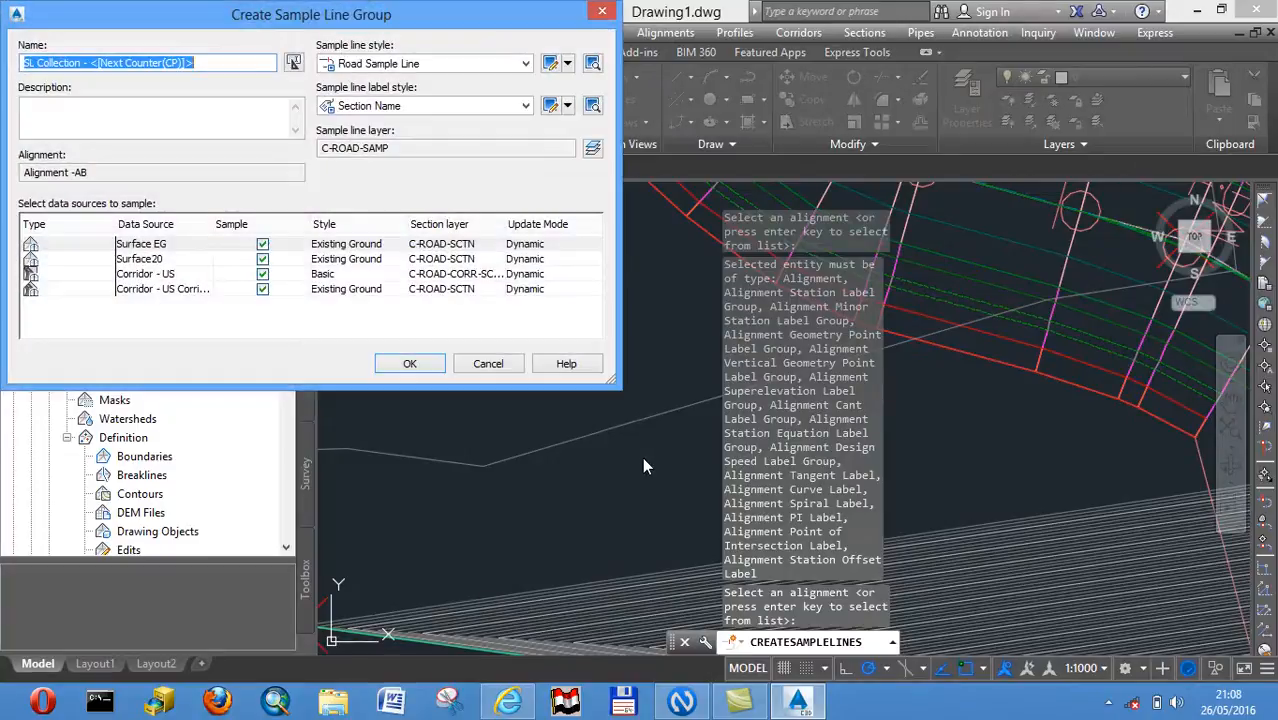
# Accept the sample line group with all data sources sampled and choose to create sample lines by range of stations
pyautogui.click(414, 363)
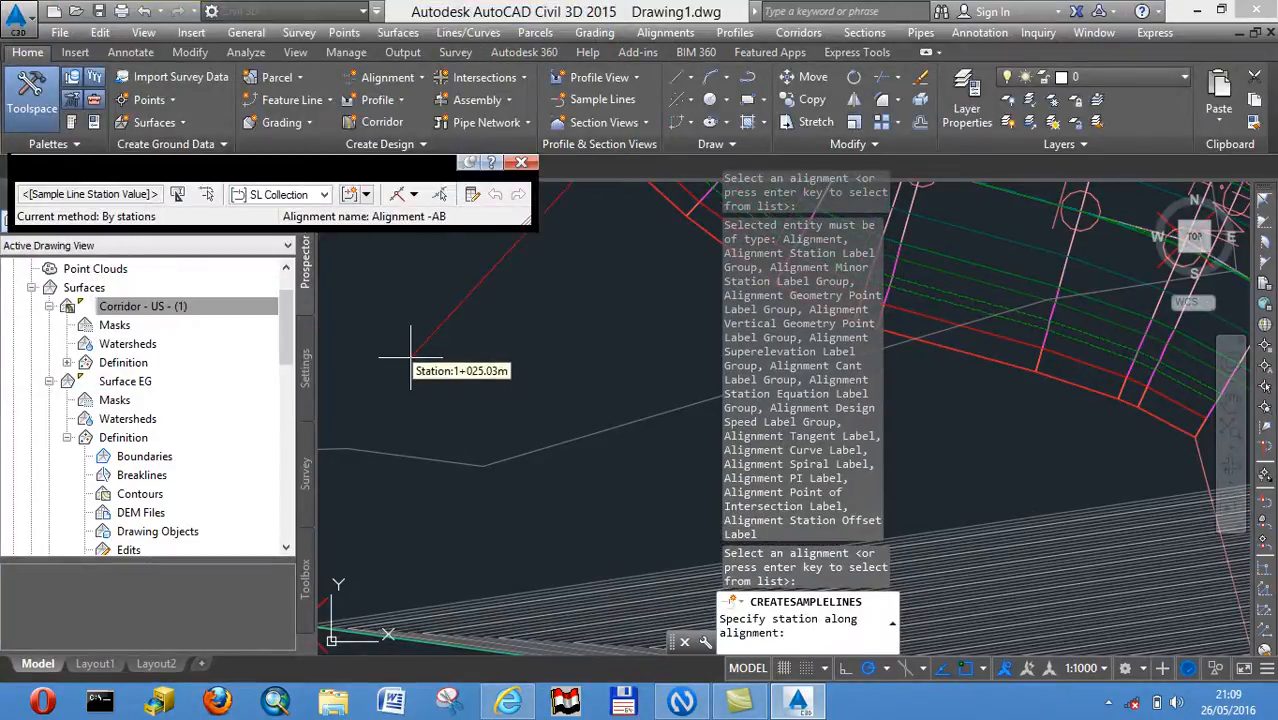
pyautogui.moveTo(224, 165); pyautogui.dragTo(245, 89)
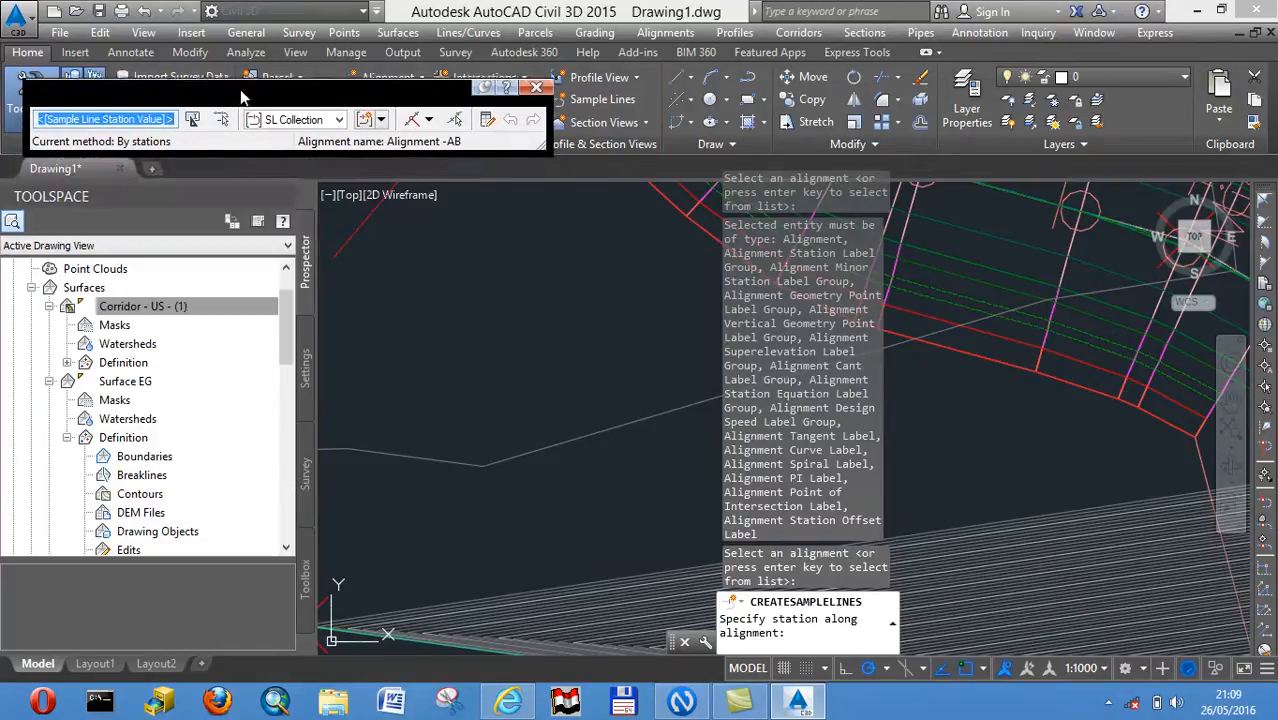
pyautogui.click(430, 120)
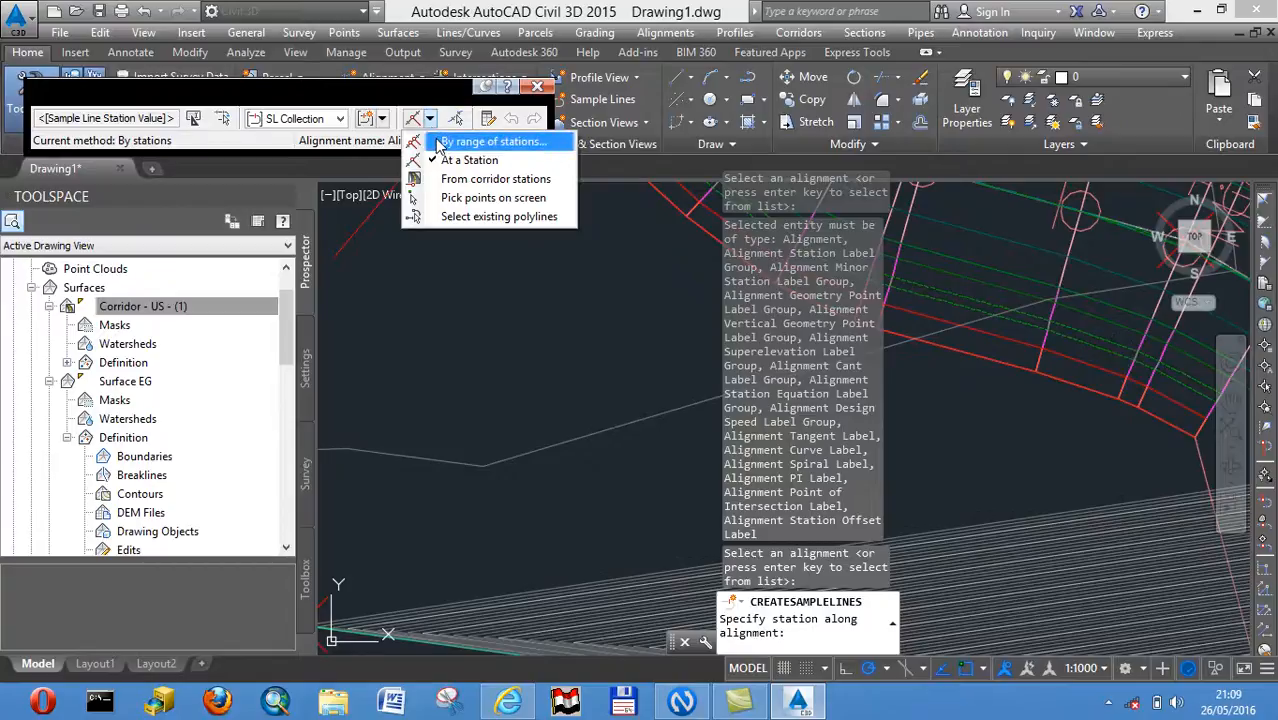
pyautogui.click(440, 143)
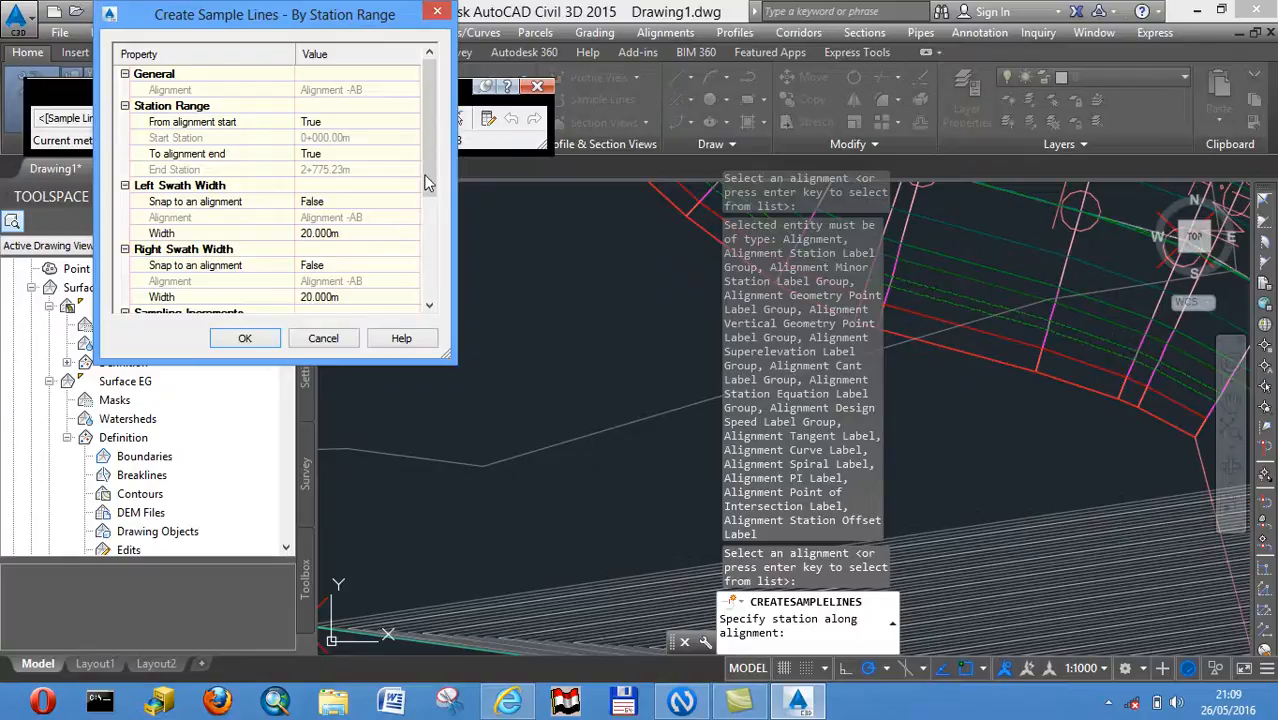
# Set the sampling increments along tangents, curves and spirals to 25 m each
pyautogui.moveTo(428, 183); pyautogui.dragTo(428, 285)
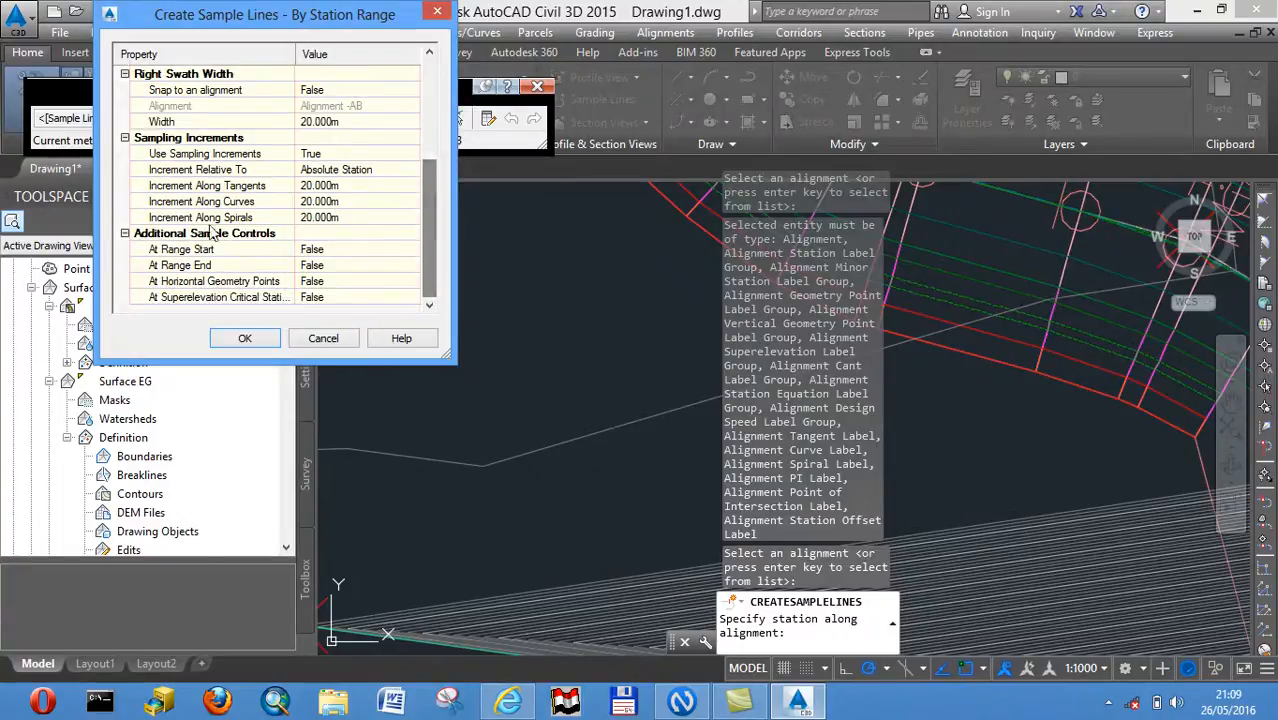
pyautogui.click(315, 185)
pyautogui.write('25')
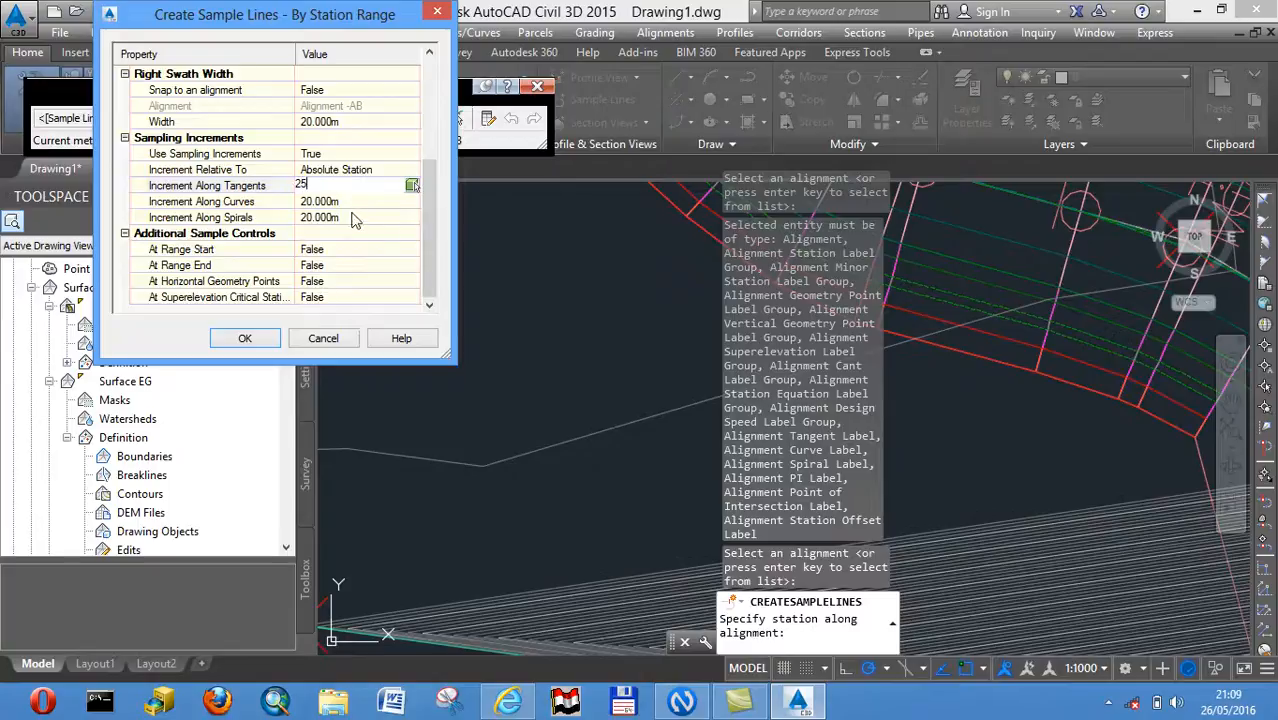
pyautogui.click(329, 201)
pyautogui.write('25')
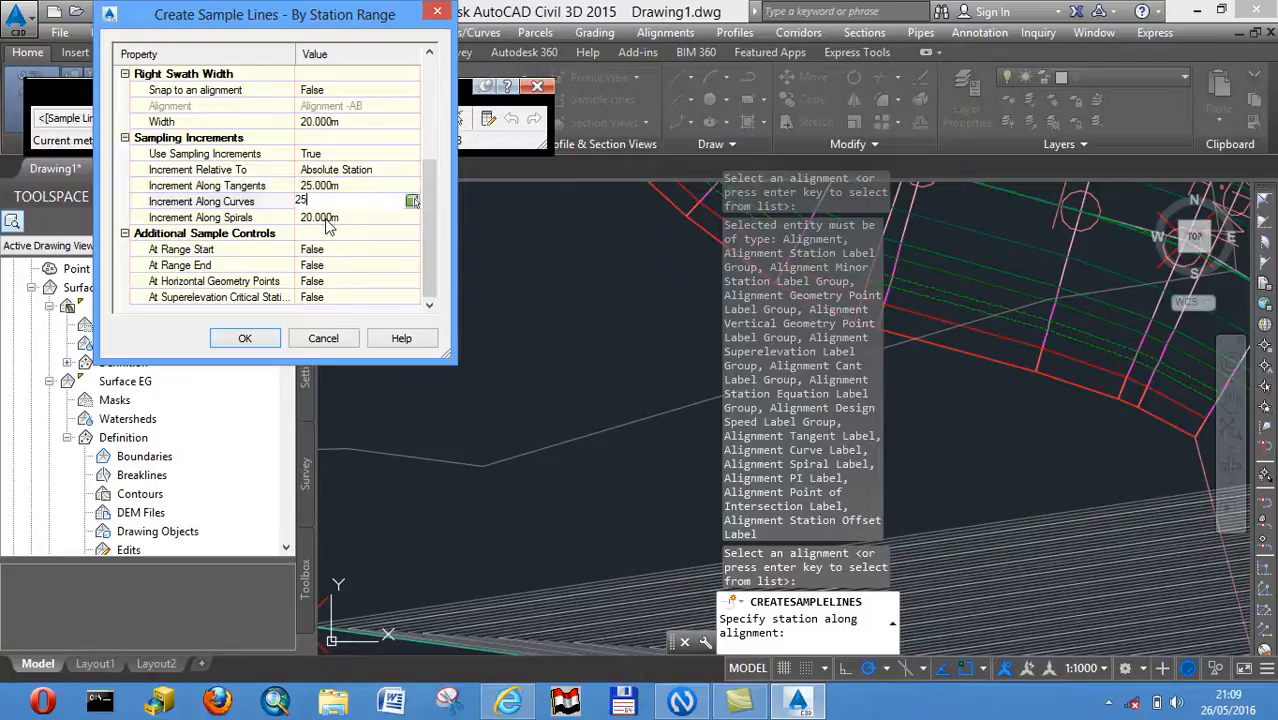
pyautogui.click(326, 219)
pyautogui.write('25')
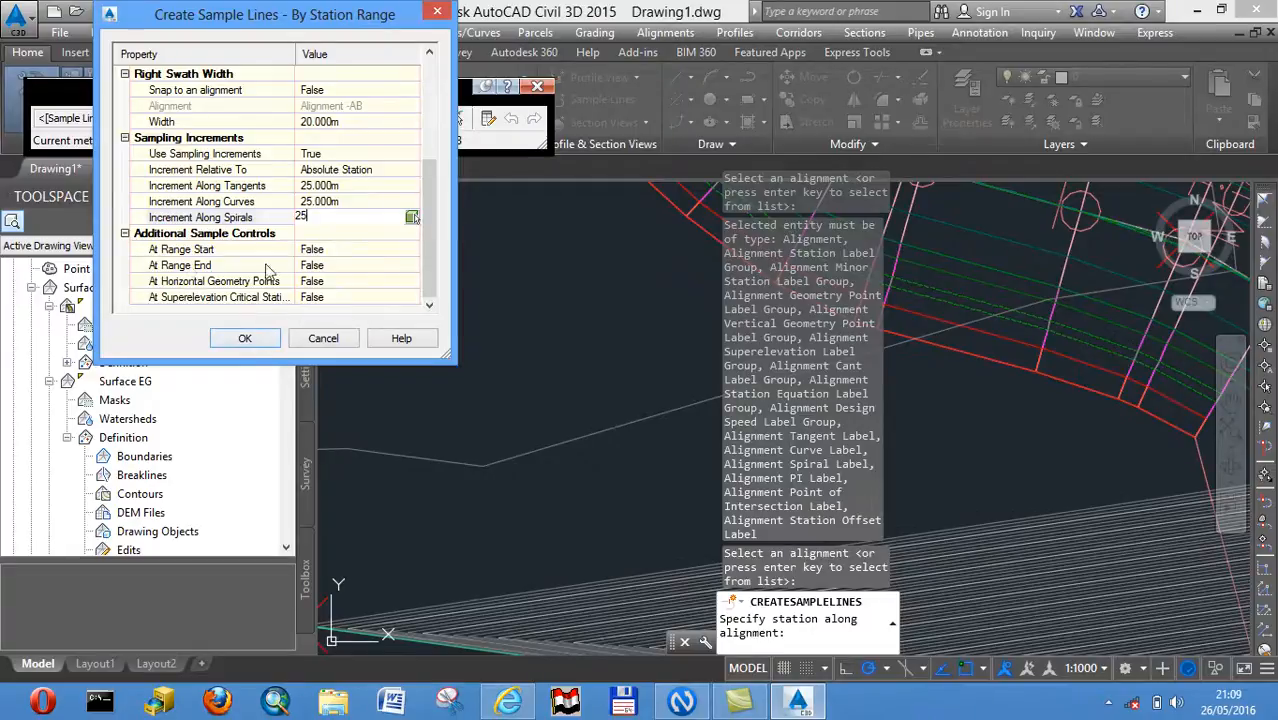
# Set sampling at the range end to True and create the sample lines along Alignment -AB
pyautogui.click(342, 266)
pyautogui.click(342, 266)
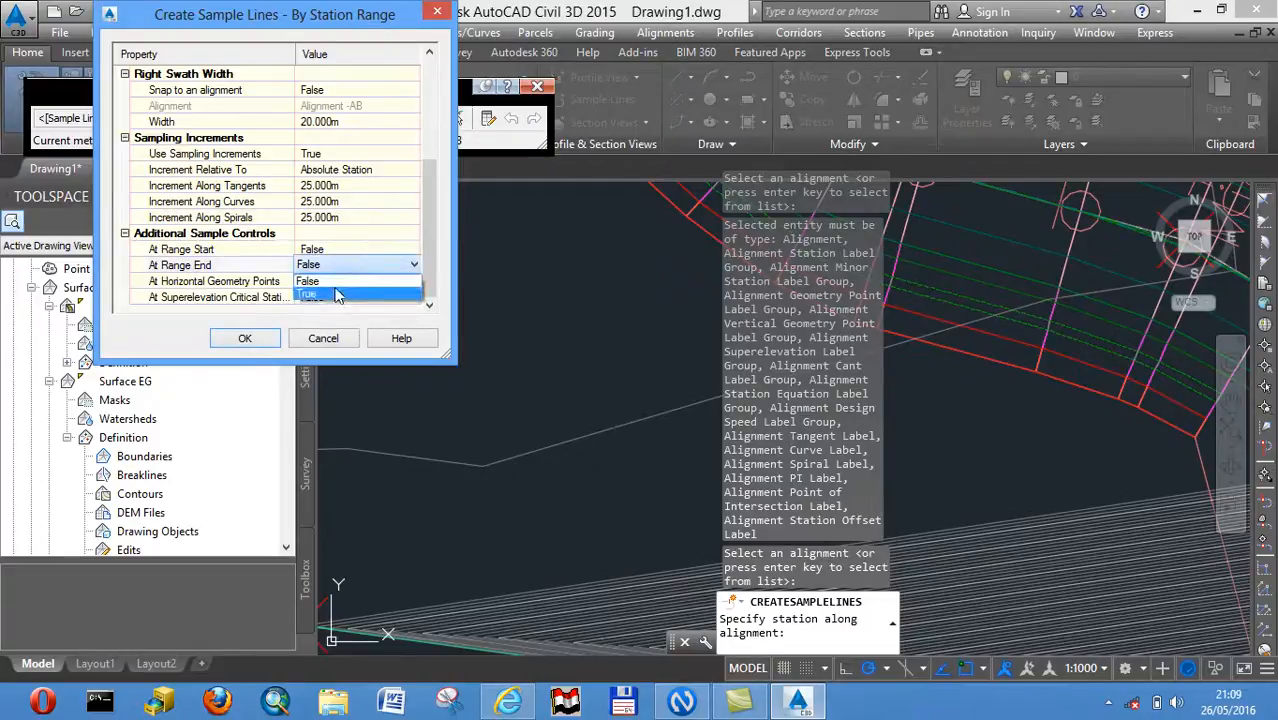
pyautogui.click(338, 279)
pyautogui.click(246, 338)
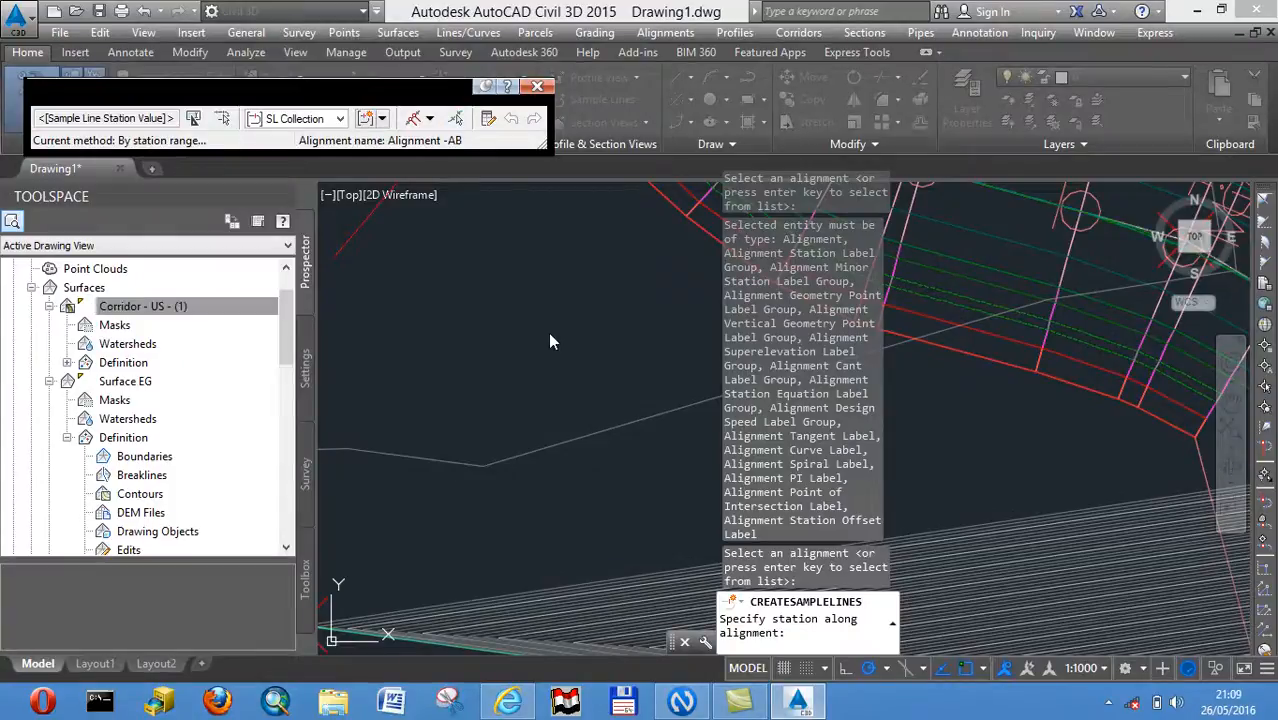
# Start computing materials for Alignment -AB with the sample line group SL Collection - 1
pyautogui.scroll(-3, 560, 333)
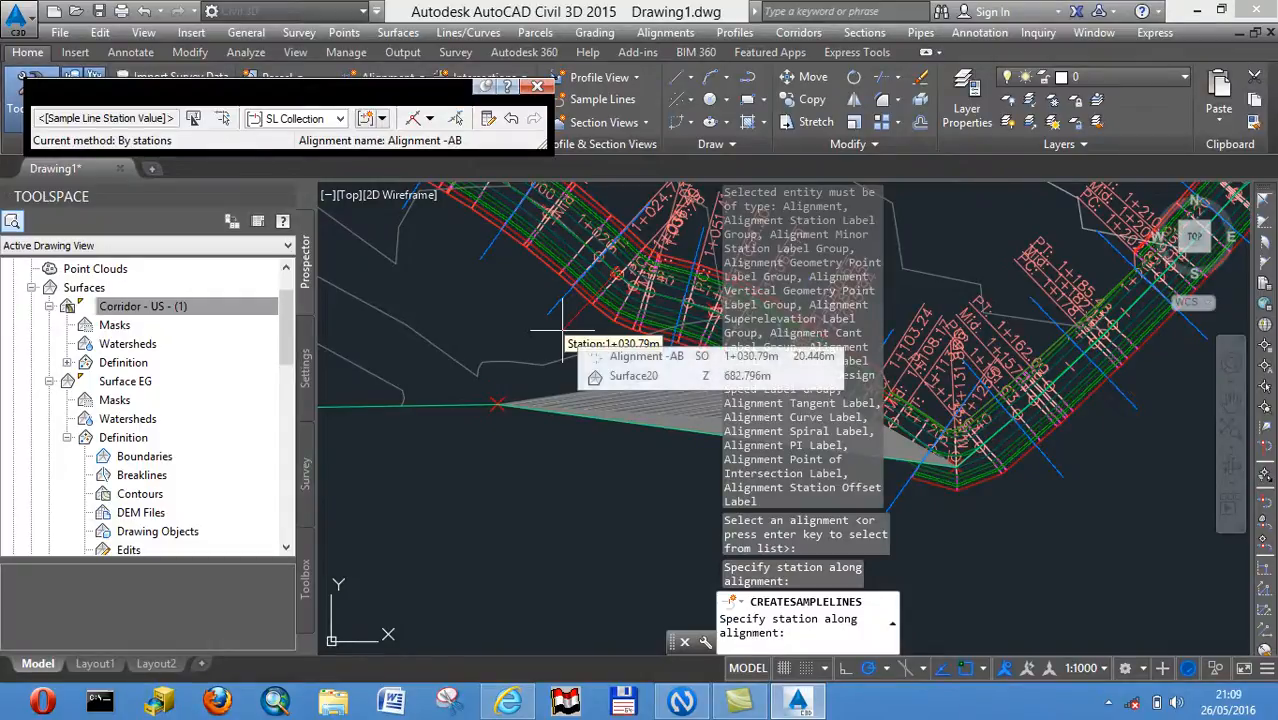
pyautogui.moveTo(337, 93); pyautogui.dragTo(315, 203)
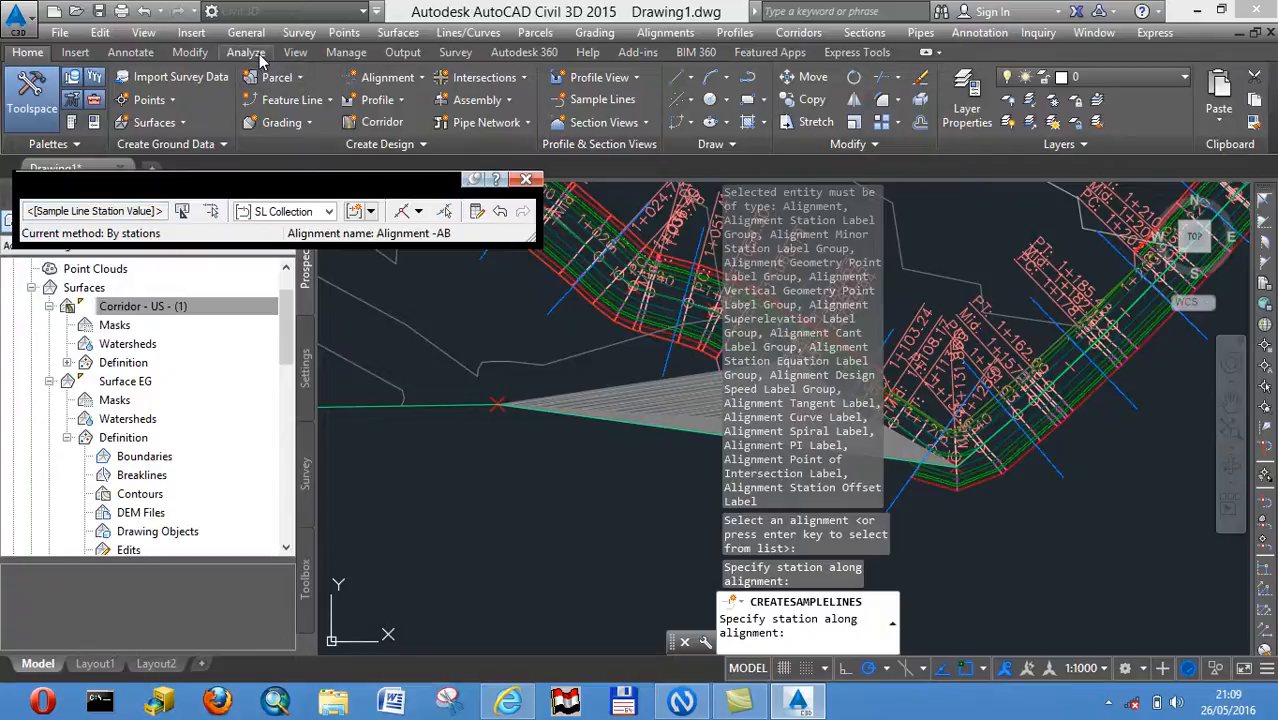
pyautogui.click(246, 53)
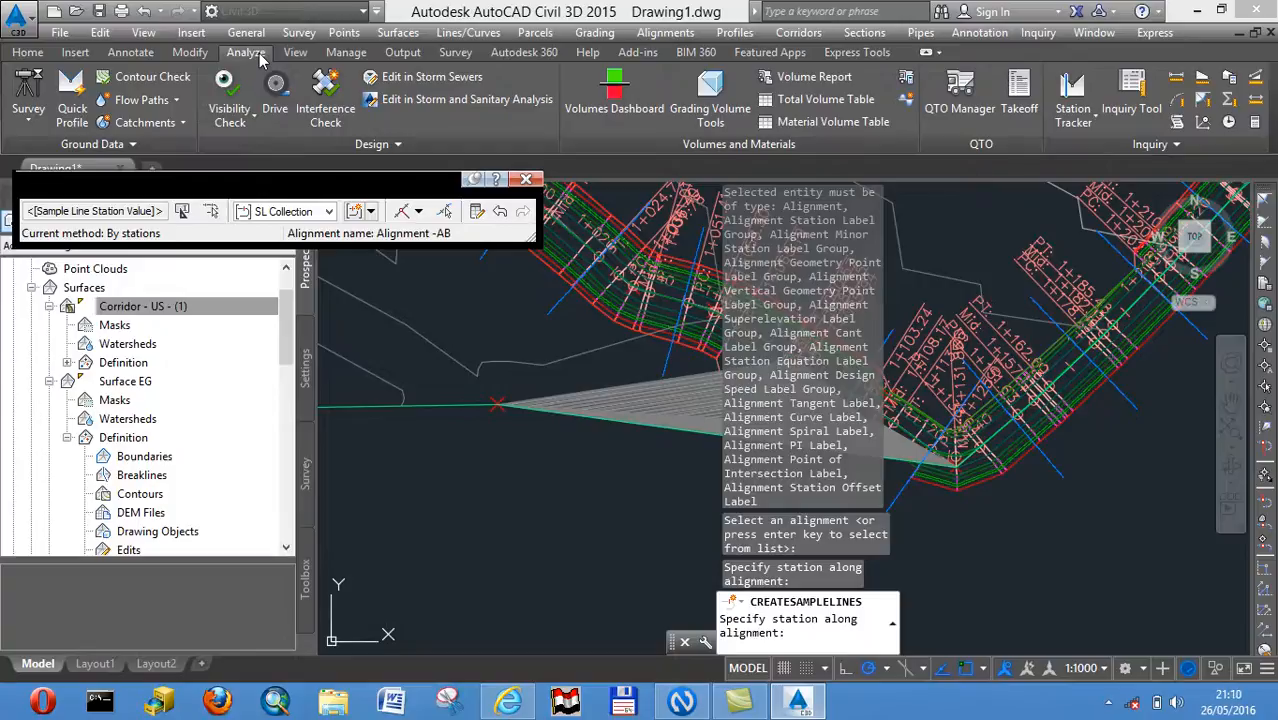
pyautogui.click(908, 82)
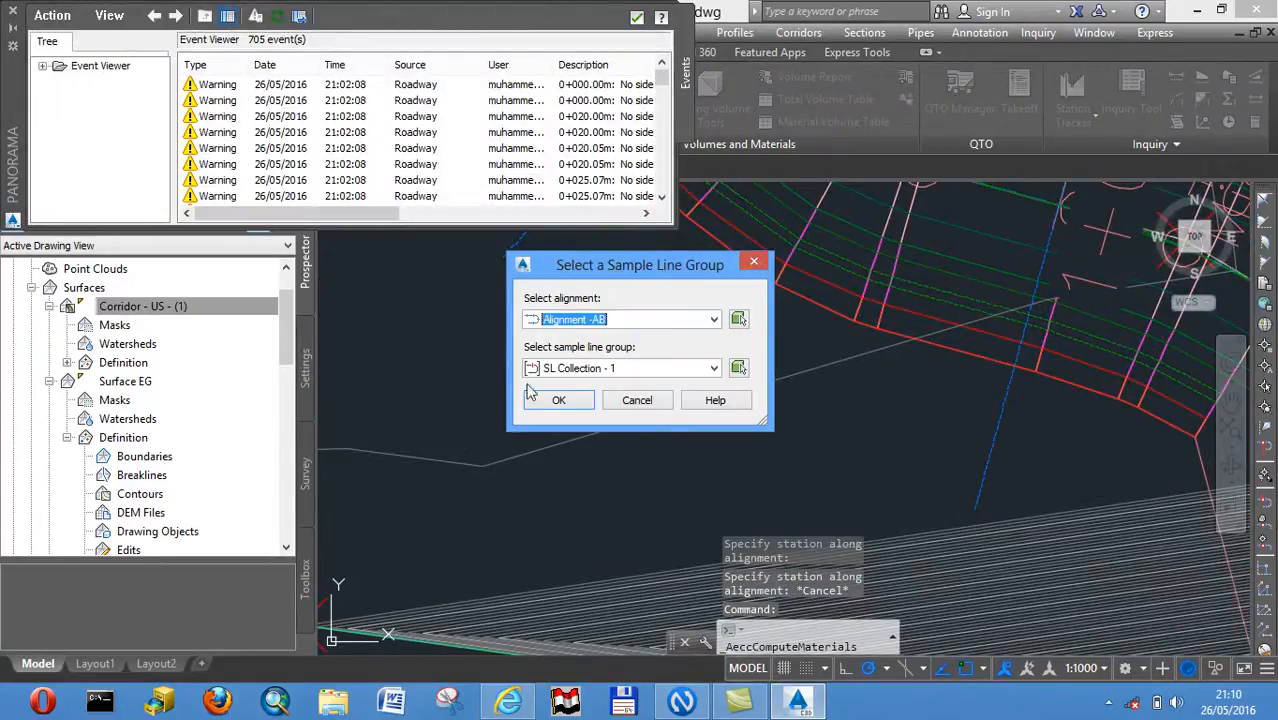
pyautogui.click(559, 400)
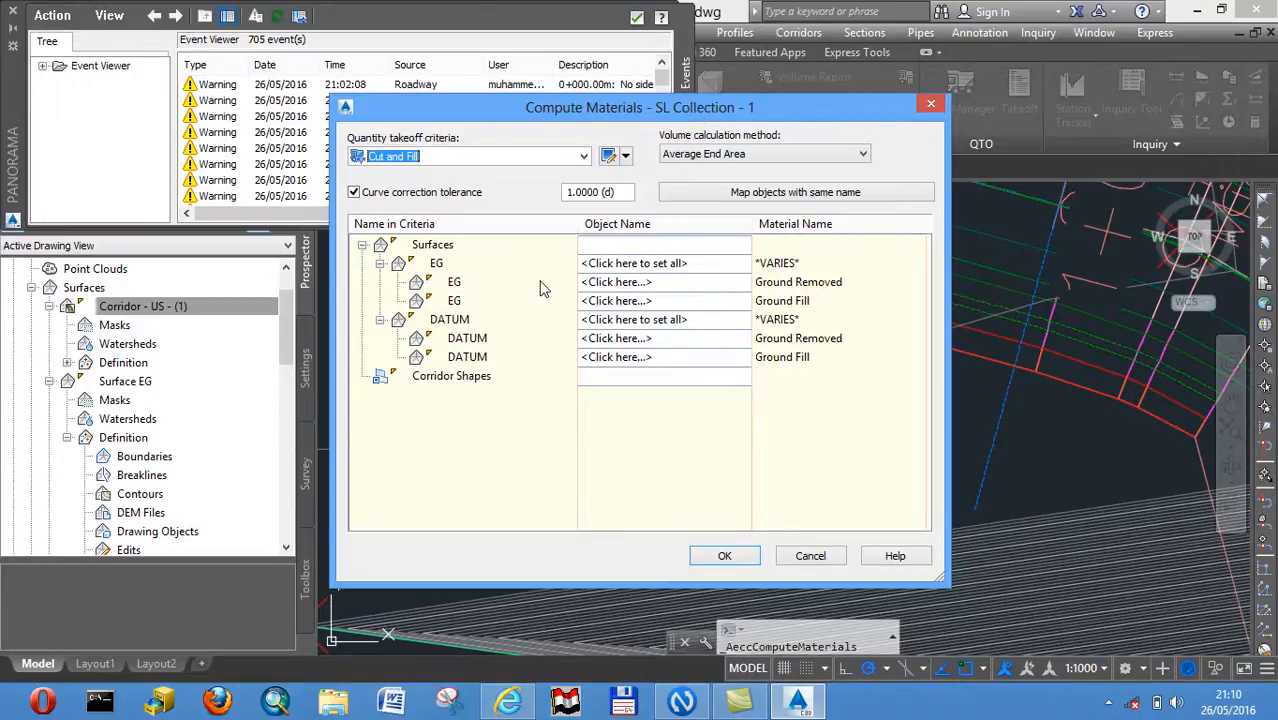
# Assign Surface EG to EG and the Corridor - US - (1) surface to DATUM, compute the materials and close the event list
pyautogui.click(665, 265)
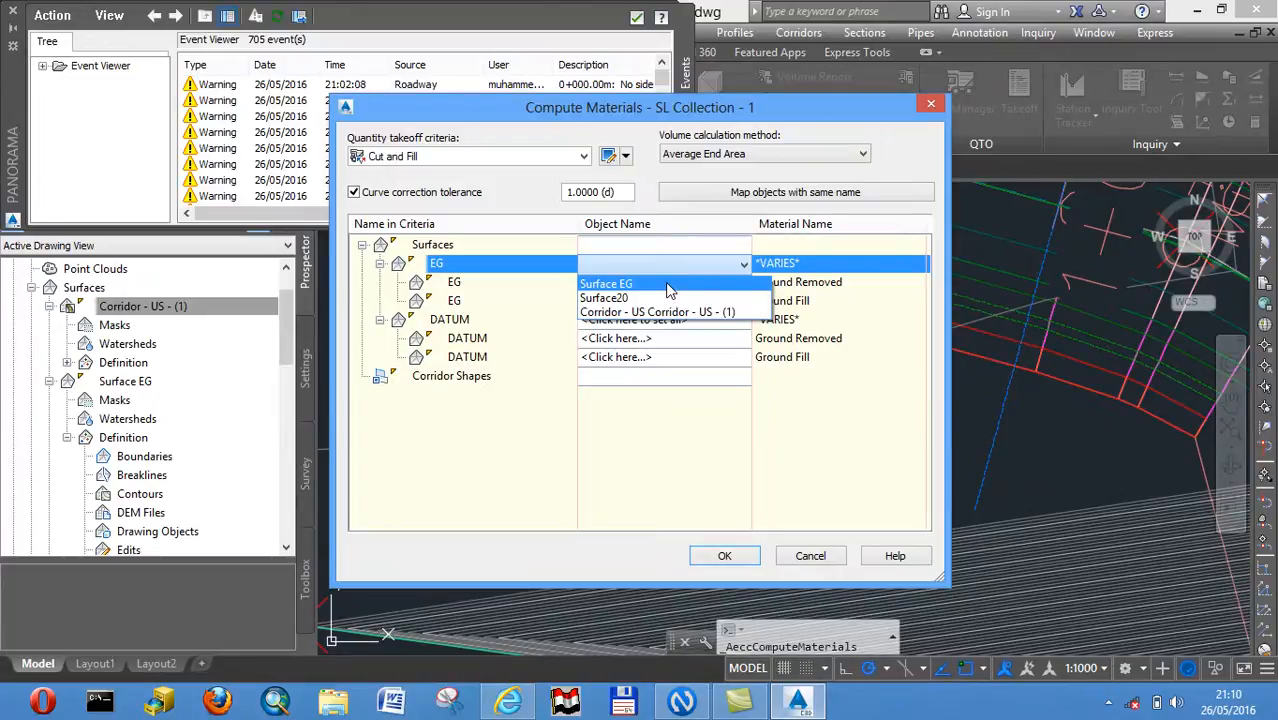
pyautogui.click(669, 287)
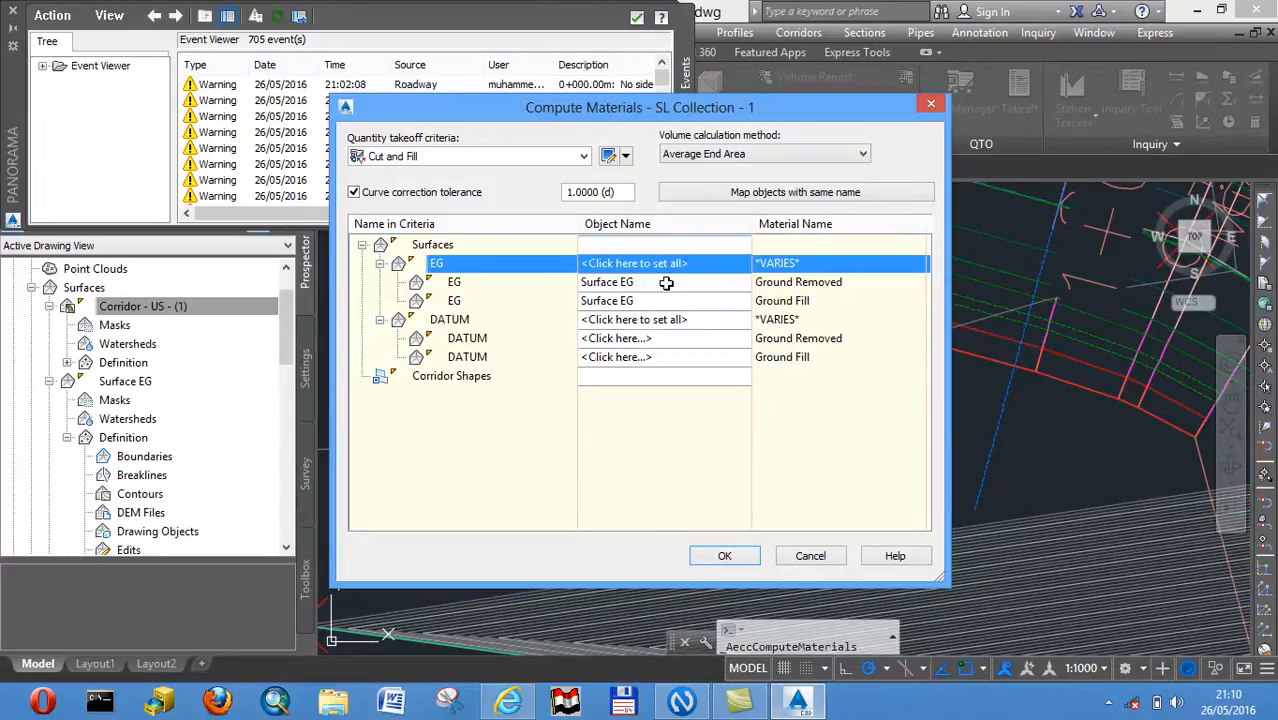
pyautogui.moveTo(662, 320); pyautogui.dragTo(661, 325)
pyautogui.click(660, 322)
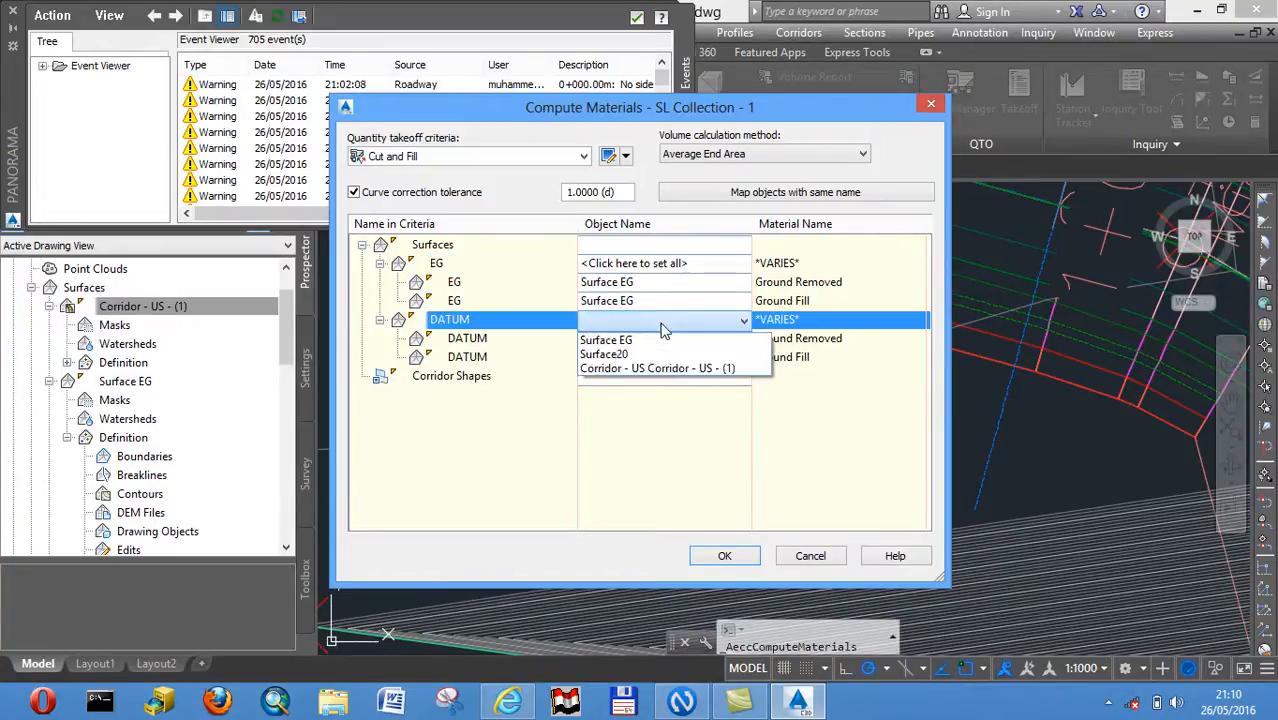
pyautogui.click(662, 369)
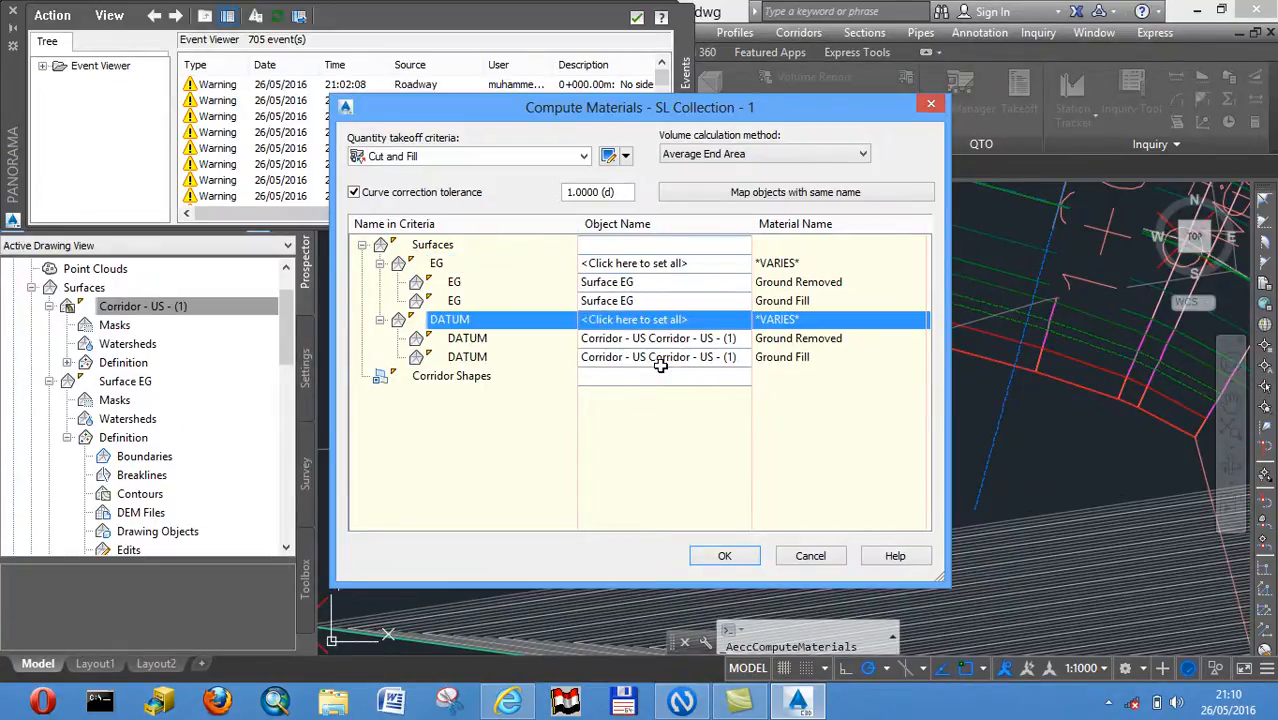
pyautogui.click(727, 557)
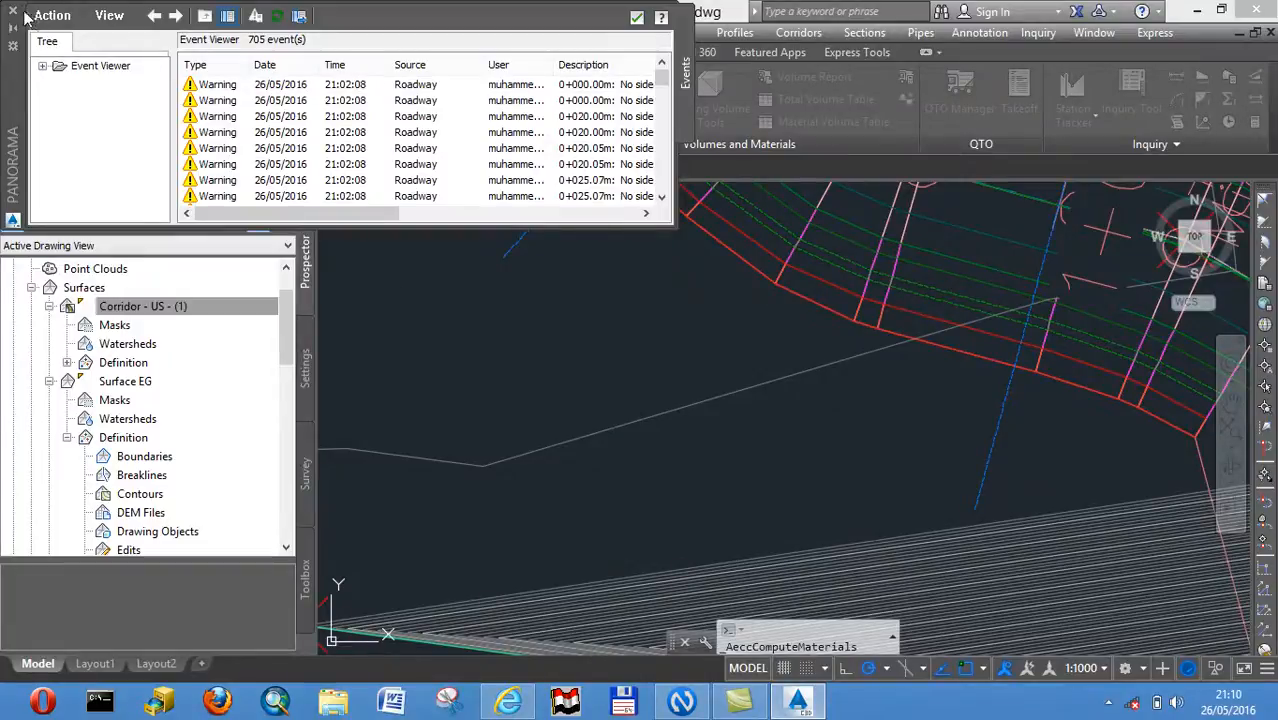
pyautogui.click(13, 14)
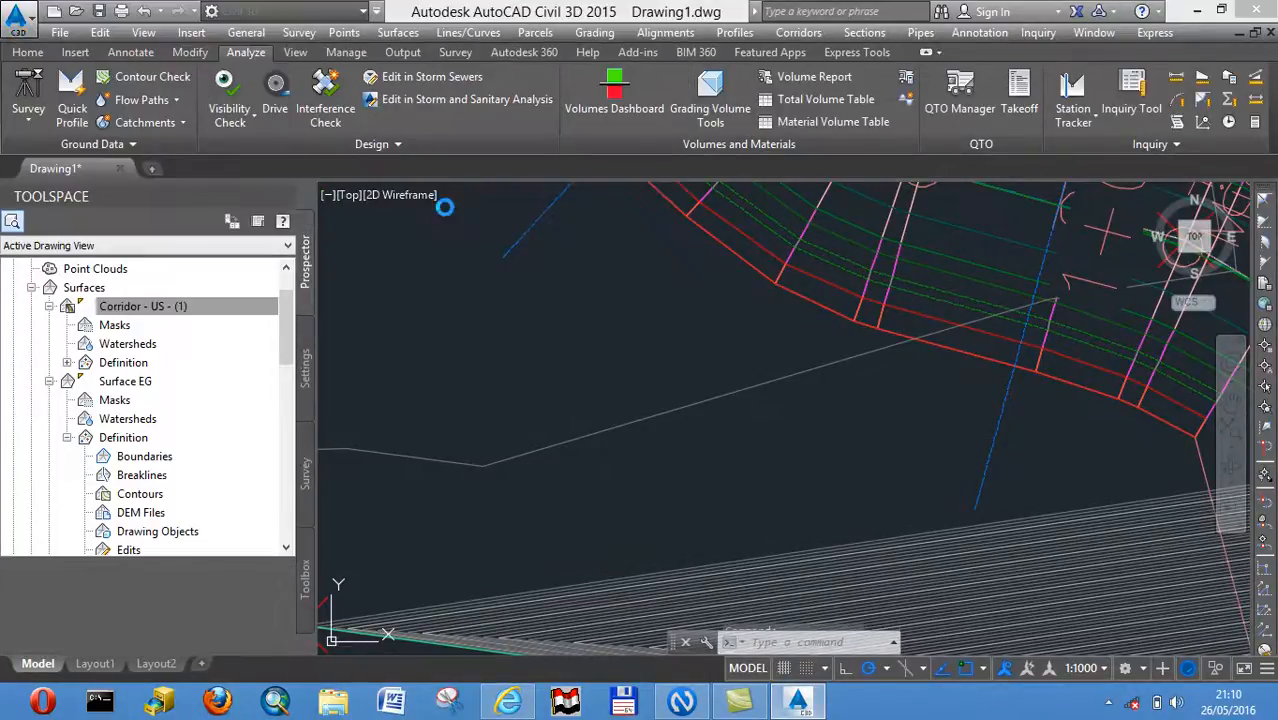
# Start creating multiple section views for Alignment -AB and SL Collection - 1, keeping the default settings up to the section view tables
pyautogui.moveTo(475, 421)
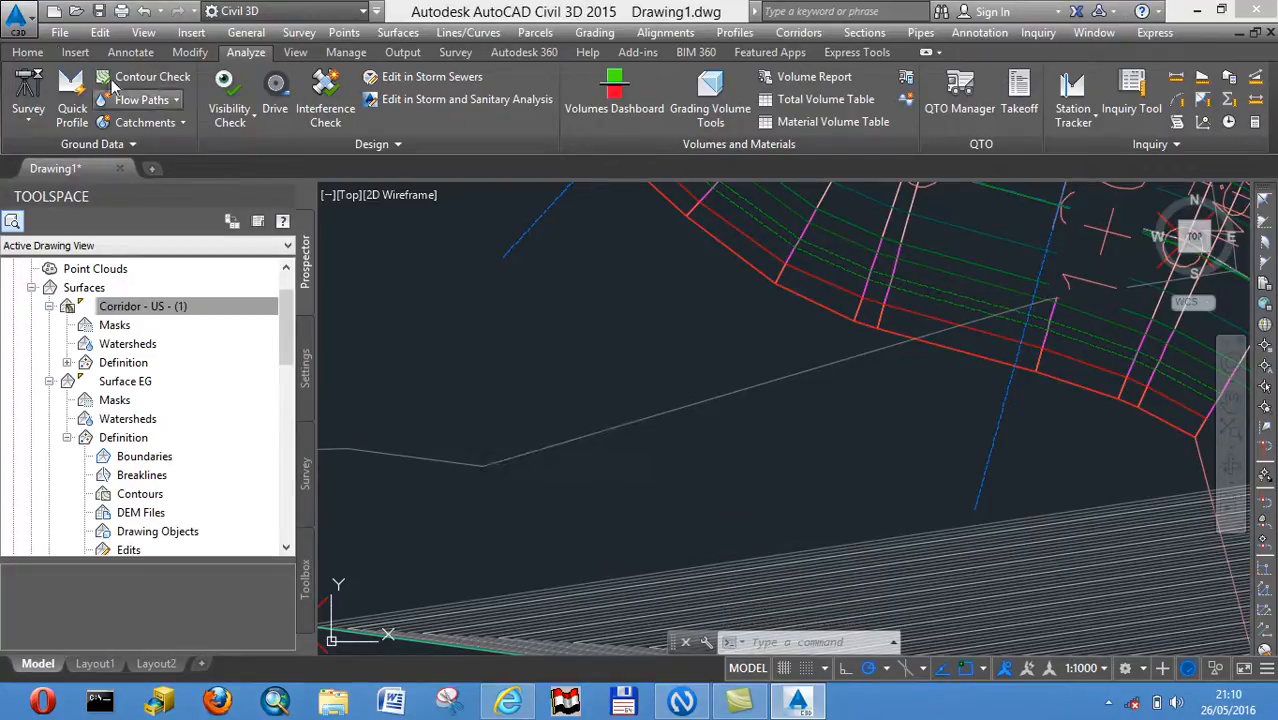
pyautogui.click(30, 52)
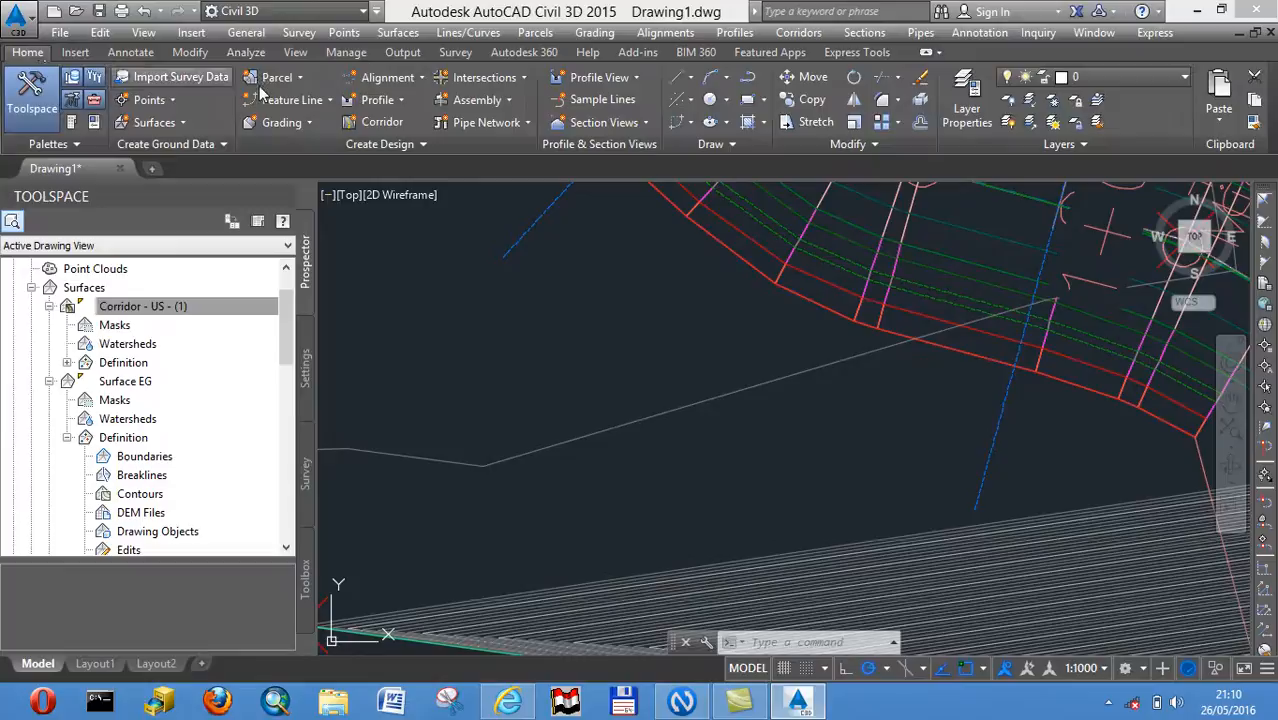
pyautogui.click(616, 124)
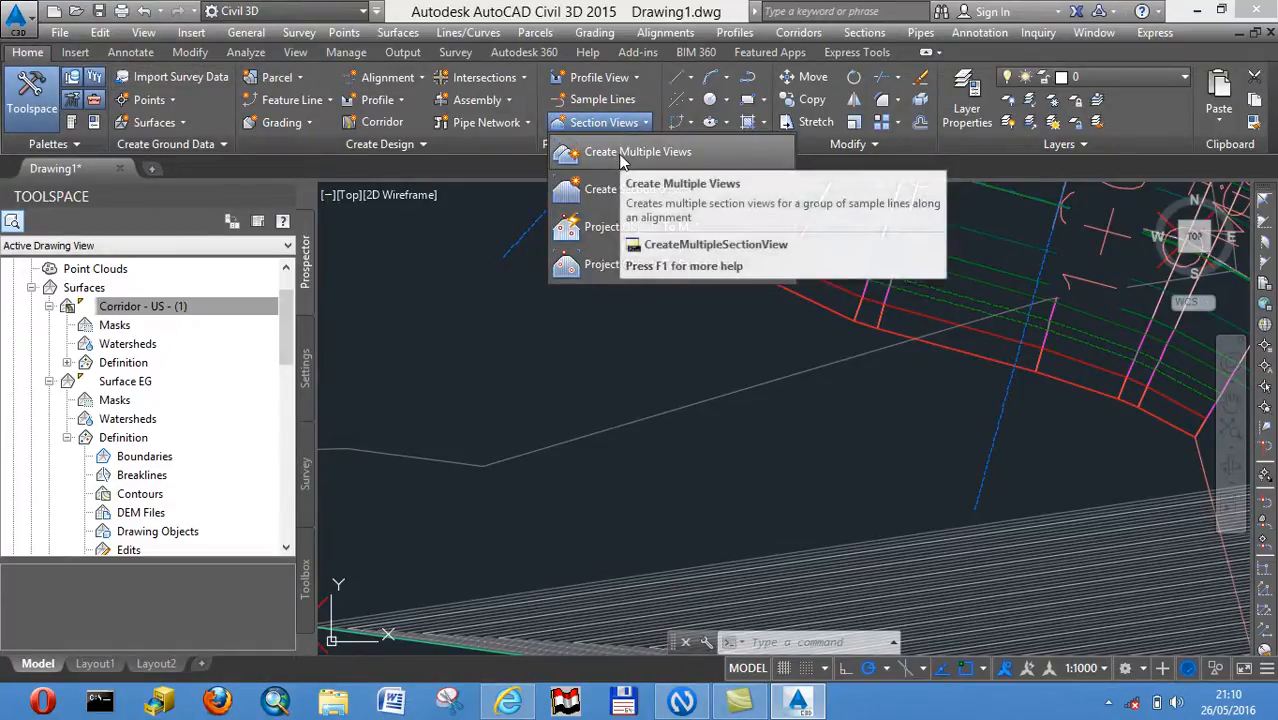
pyautogui.click(621, 156)
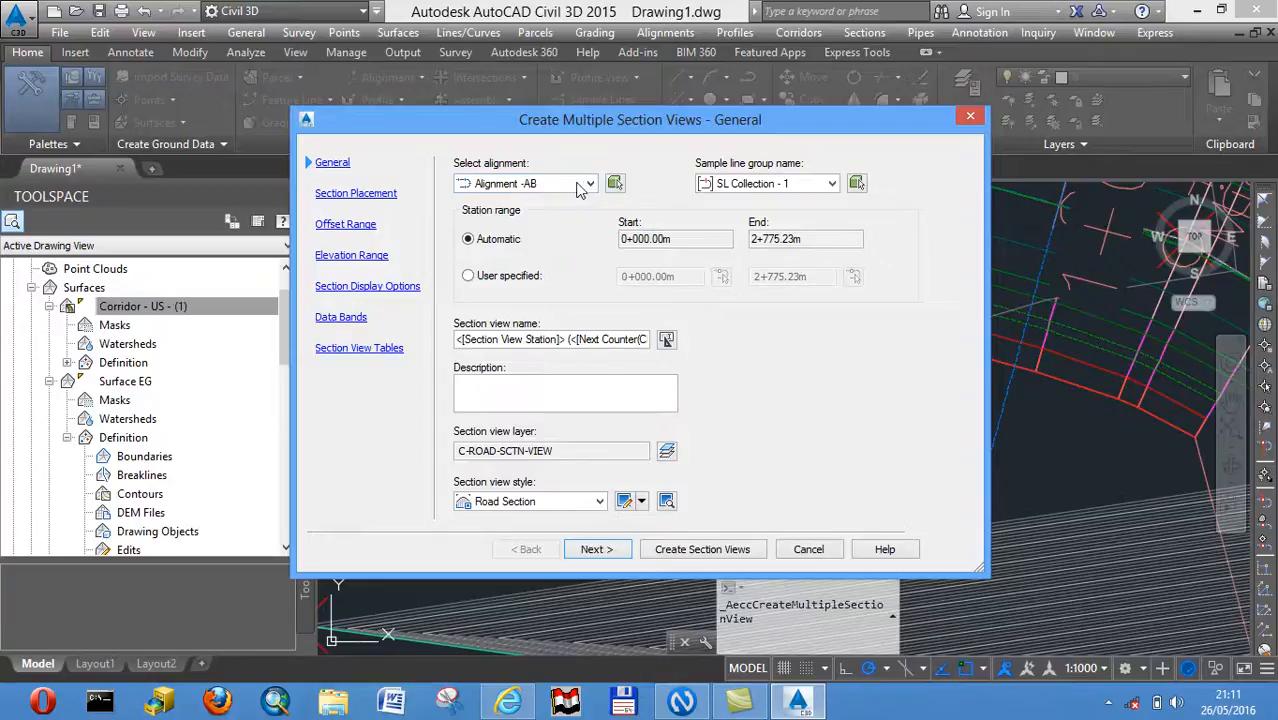
pyautogui.click(605, 552)
pyautogui.click(597, 549)
pyautogui.click(597, 549)
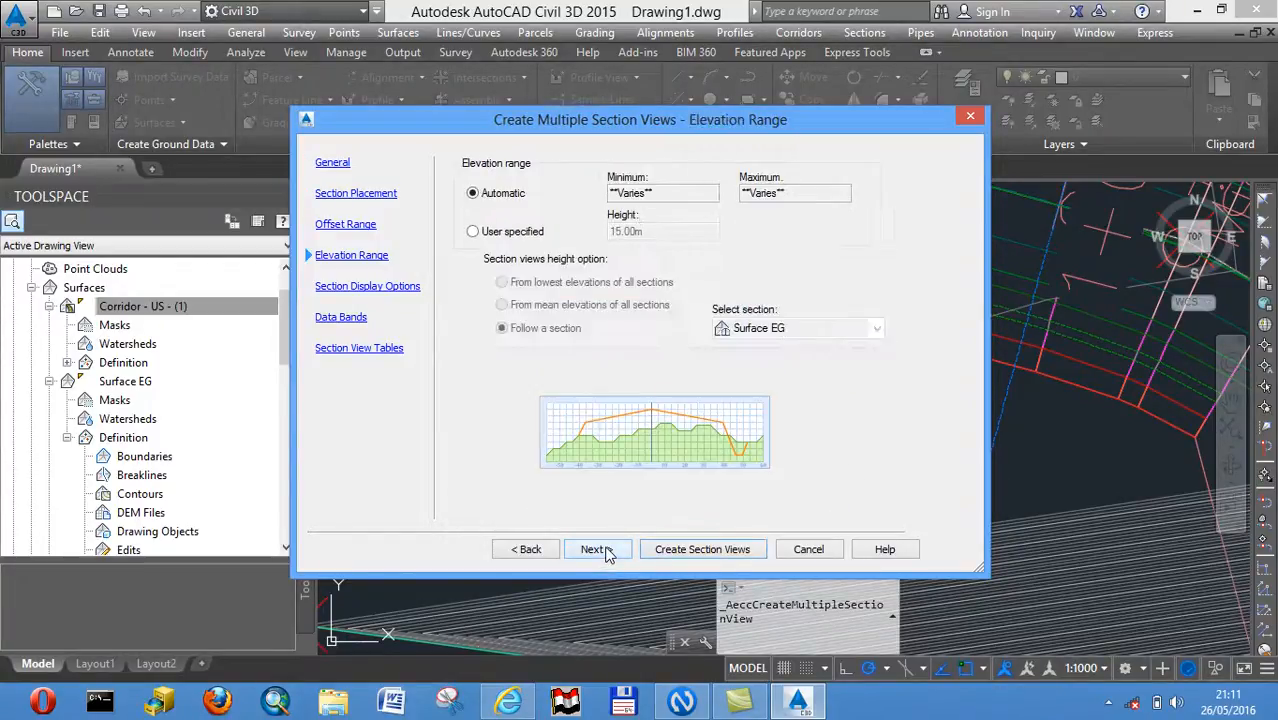
pyautogui.click(597, 549)
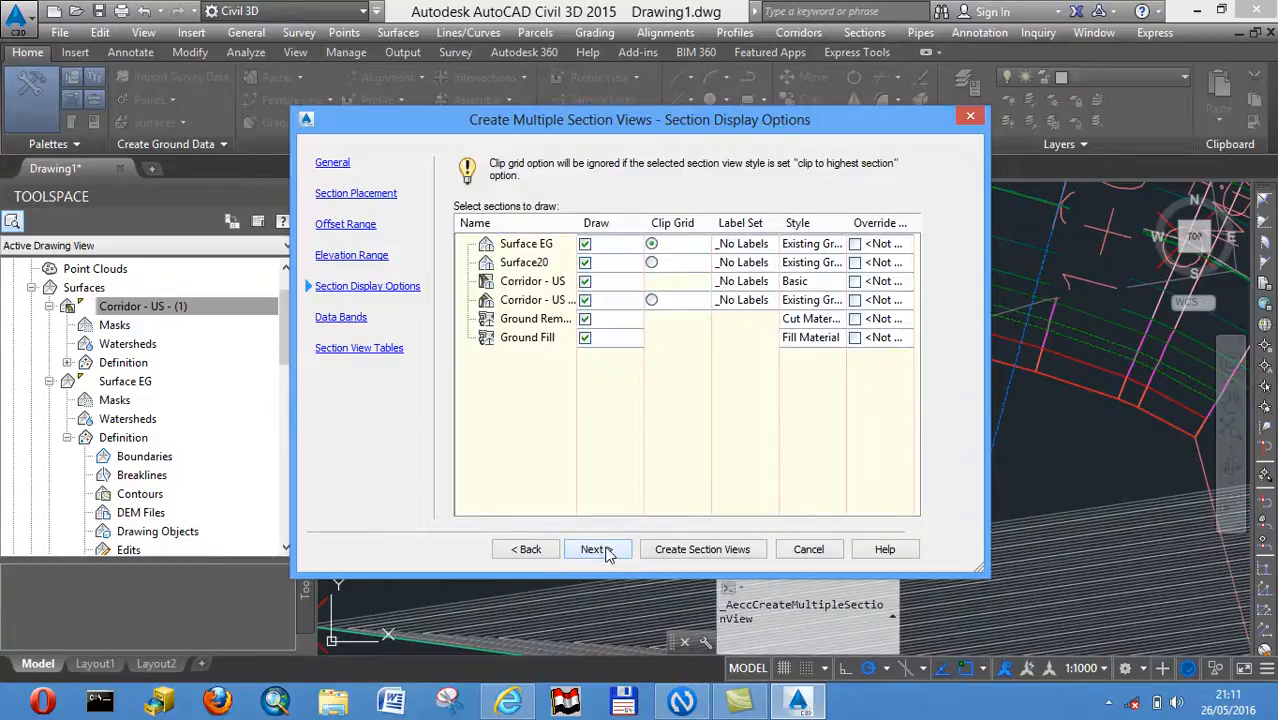
pyautogui.click(597, 549)
pyautogui.click(597, 549)
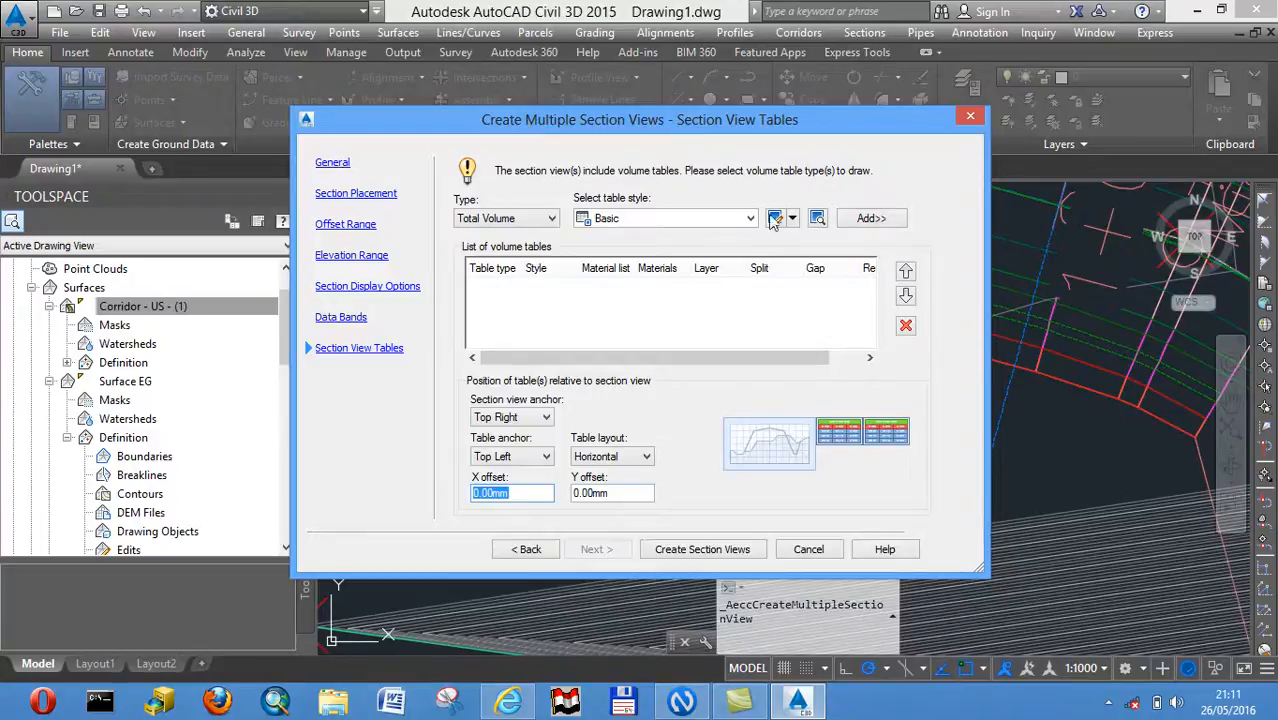
# Add a Total Volume table in Basic style, then create the section views with duplicate tables deleted
pyautogui.click(870, 219)
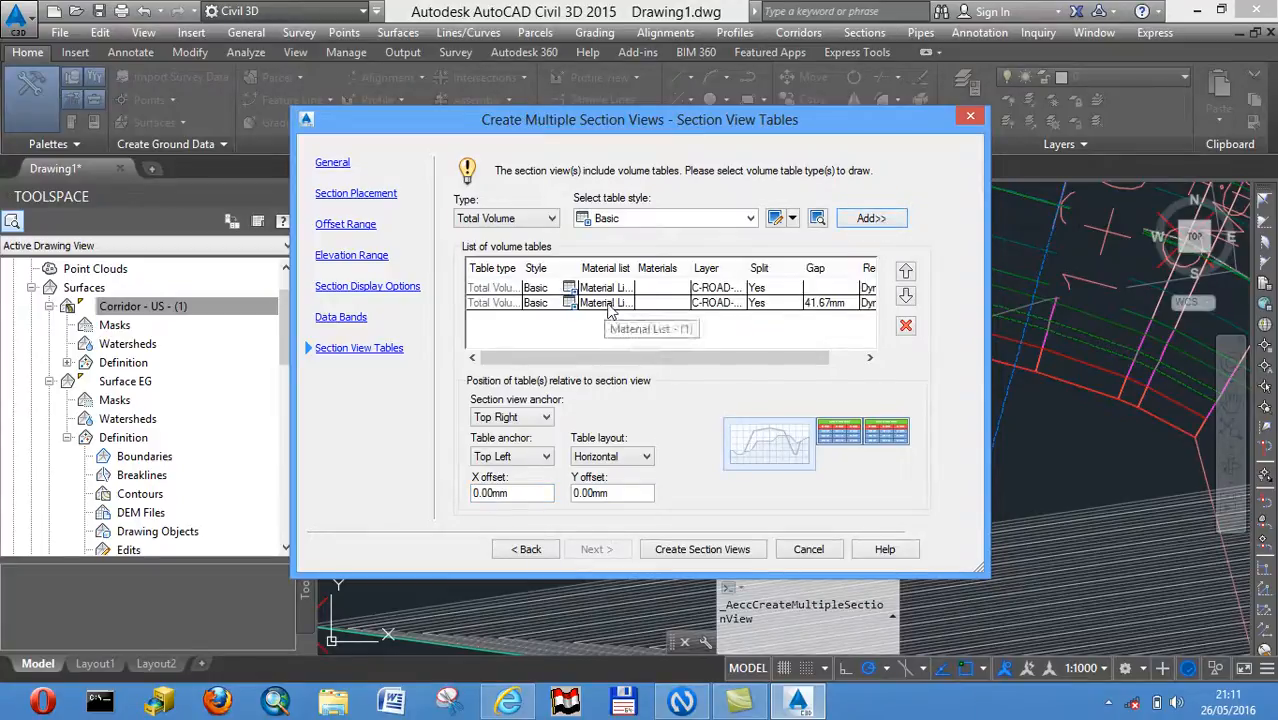
pyautogui.click(716, 558)
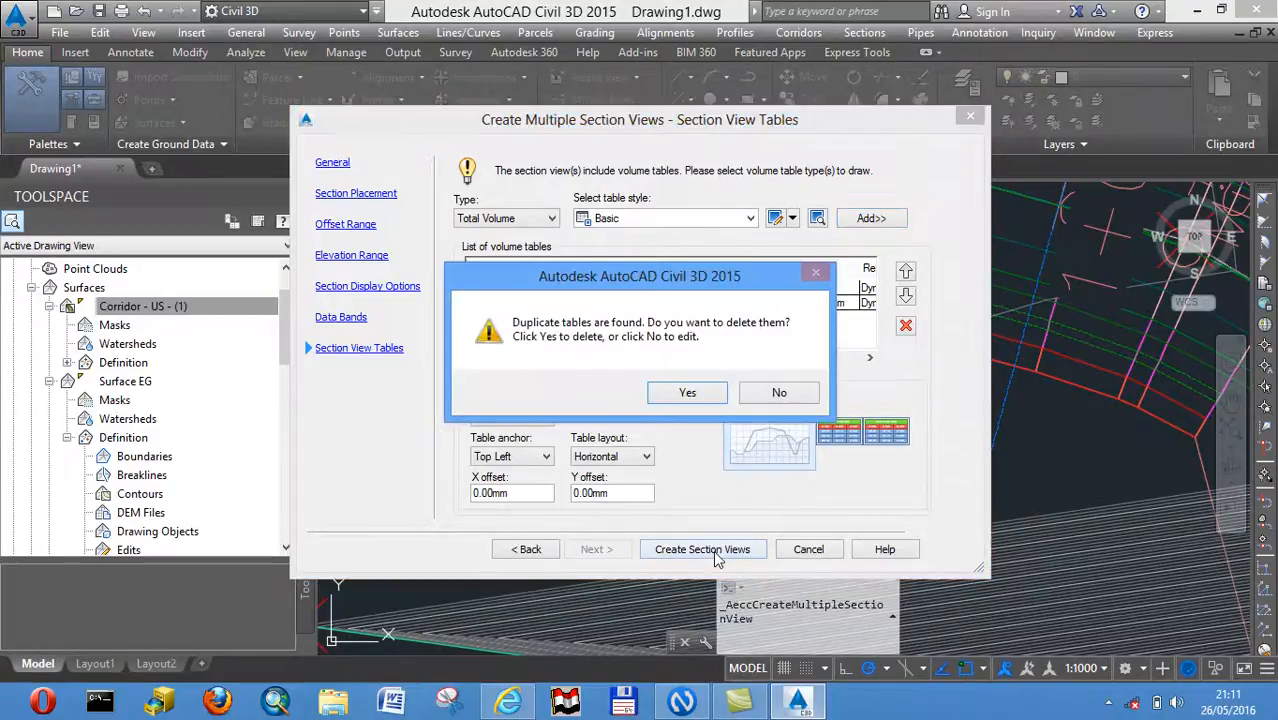
pyautogui.click(690, 393)
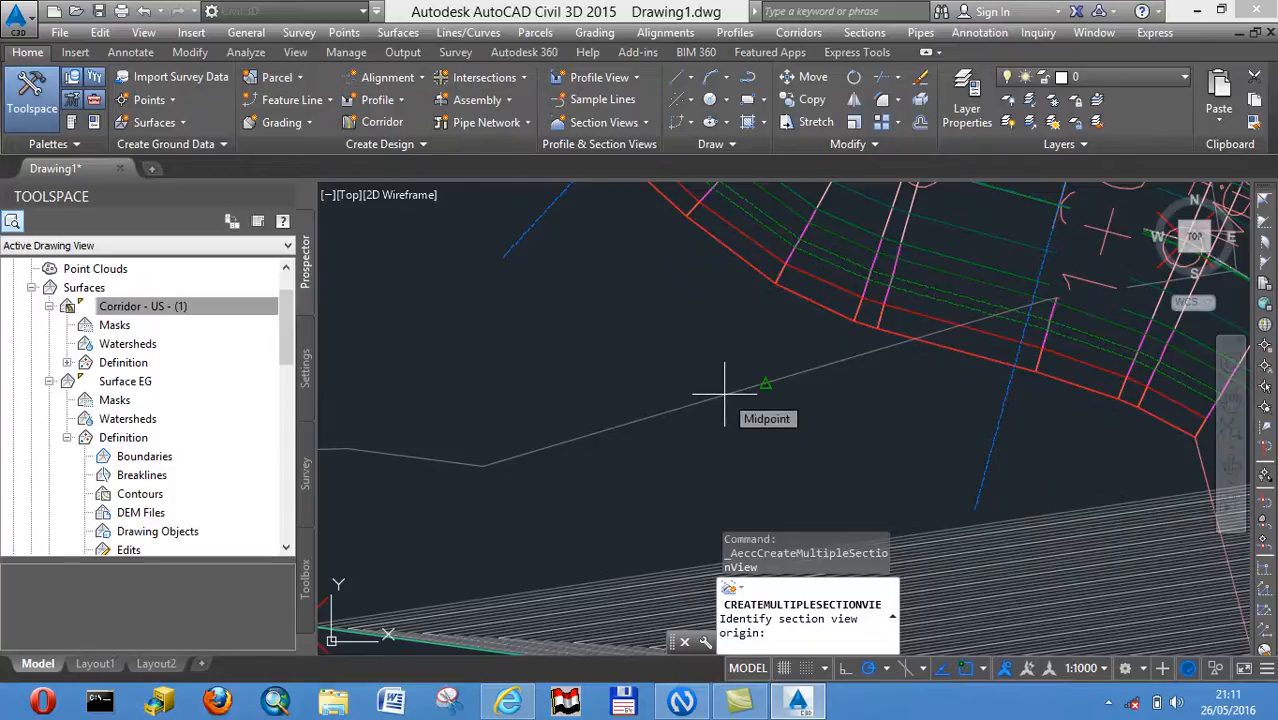
# Place the section views in the empty drawing area to the right of and above the profile view
pyautogui.scroll(-5, 725, 393)
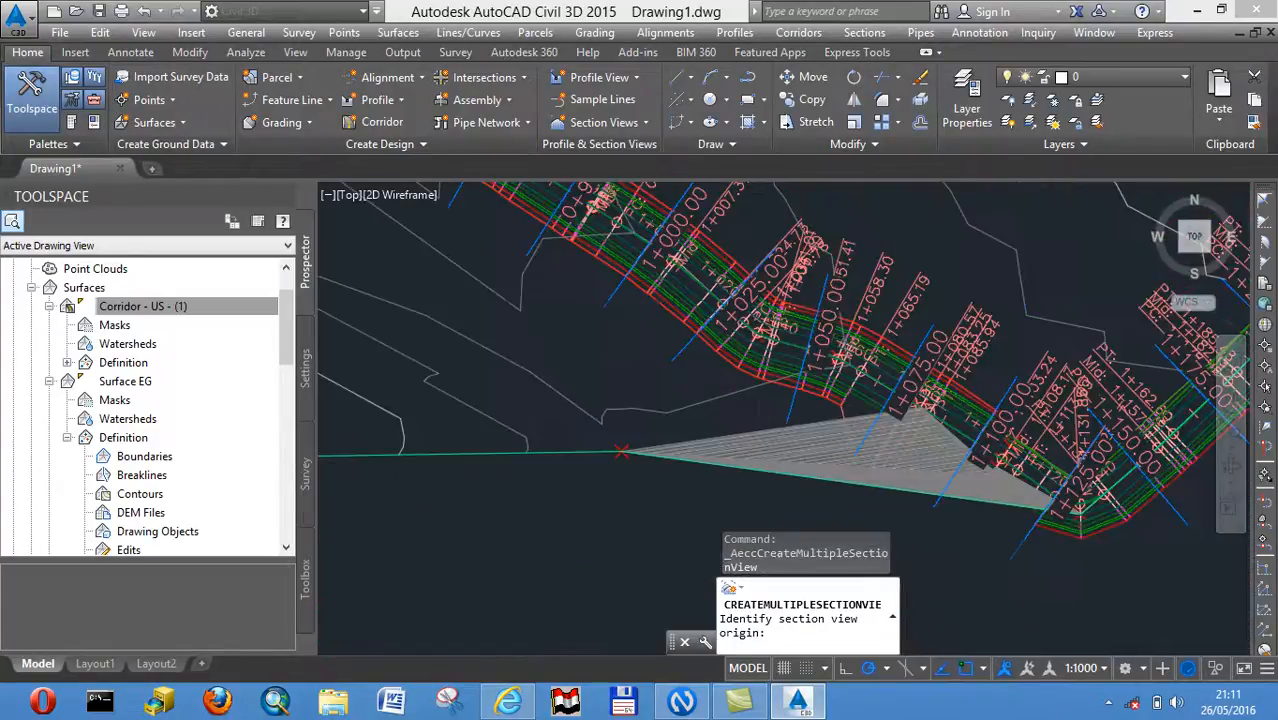
pyautogui.scroll(-4, 885, 379)
pyautogui.moveTo(954, 368); pyautogui.dragTo(599, 381, button='middle')
pyautogui.scroll(-2, 888, 367)
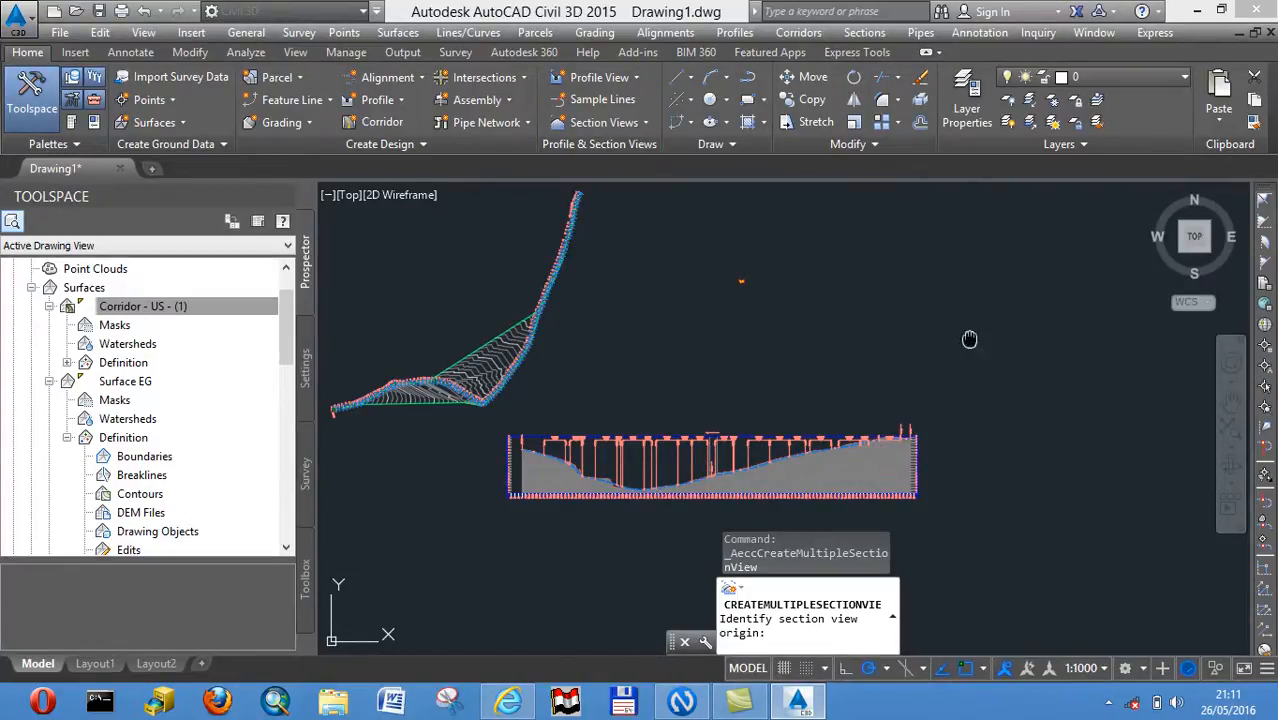
pyautogui.moveTo(893, 337); pyautogui.dragTo(602, 348, button='middle')
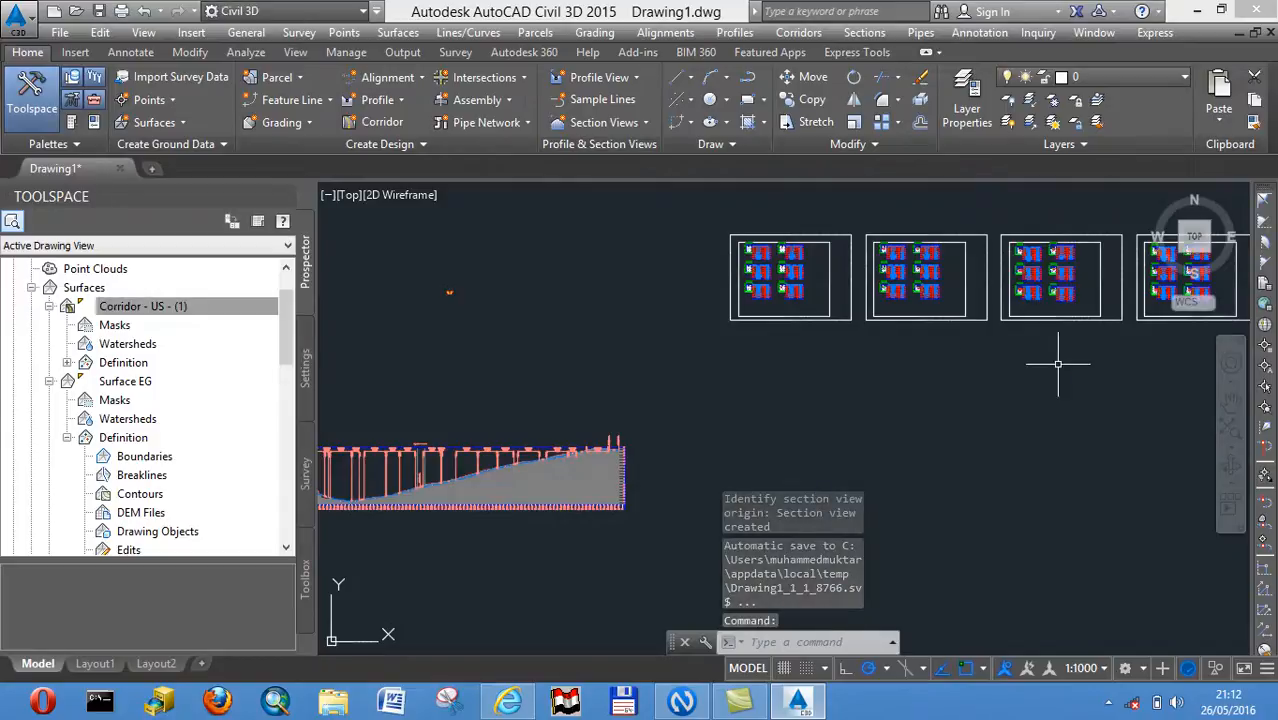
pyautogui.scroll(-1, 1058, 365)
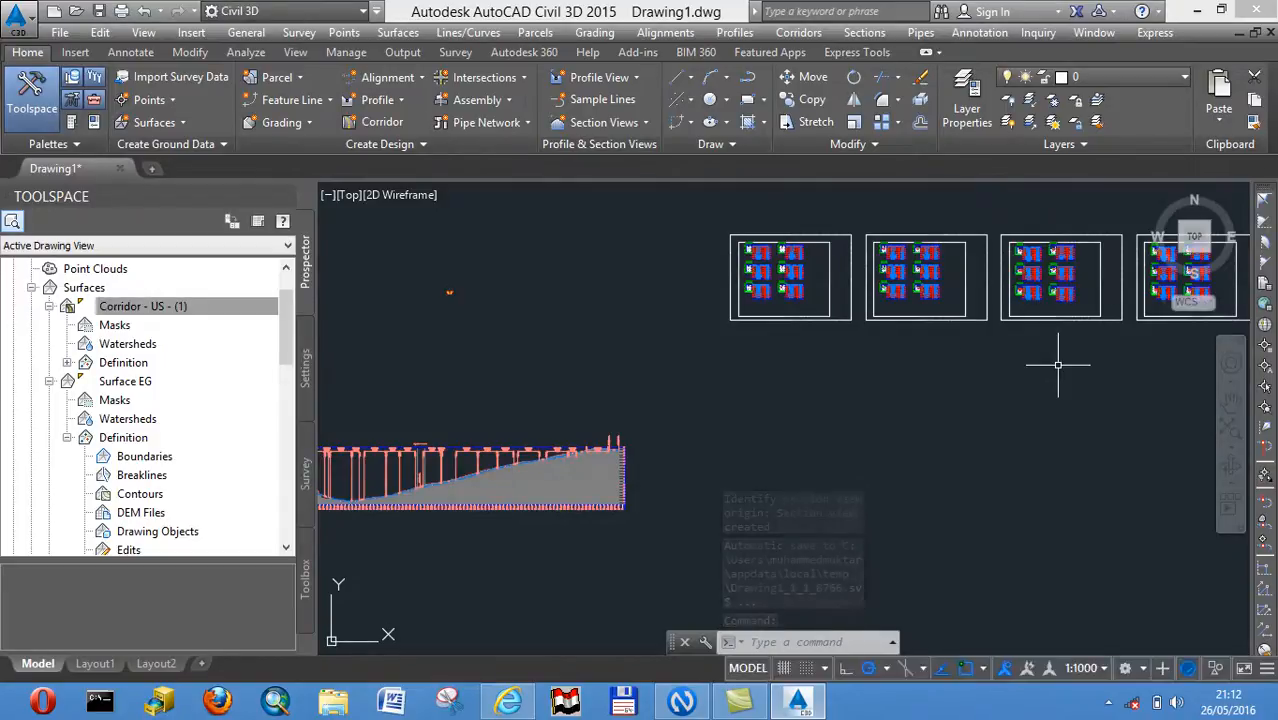
# Examine the full row of section view sheets and the Total Volume tables on them
pyautogui.moveTo(1058, 365); pyautogui.dragTo(738, 443, button='middle')
pyautogui.scroll(-1, 848, 432)
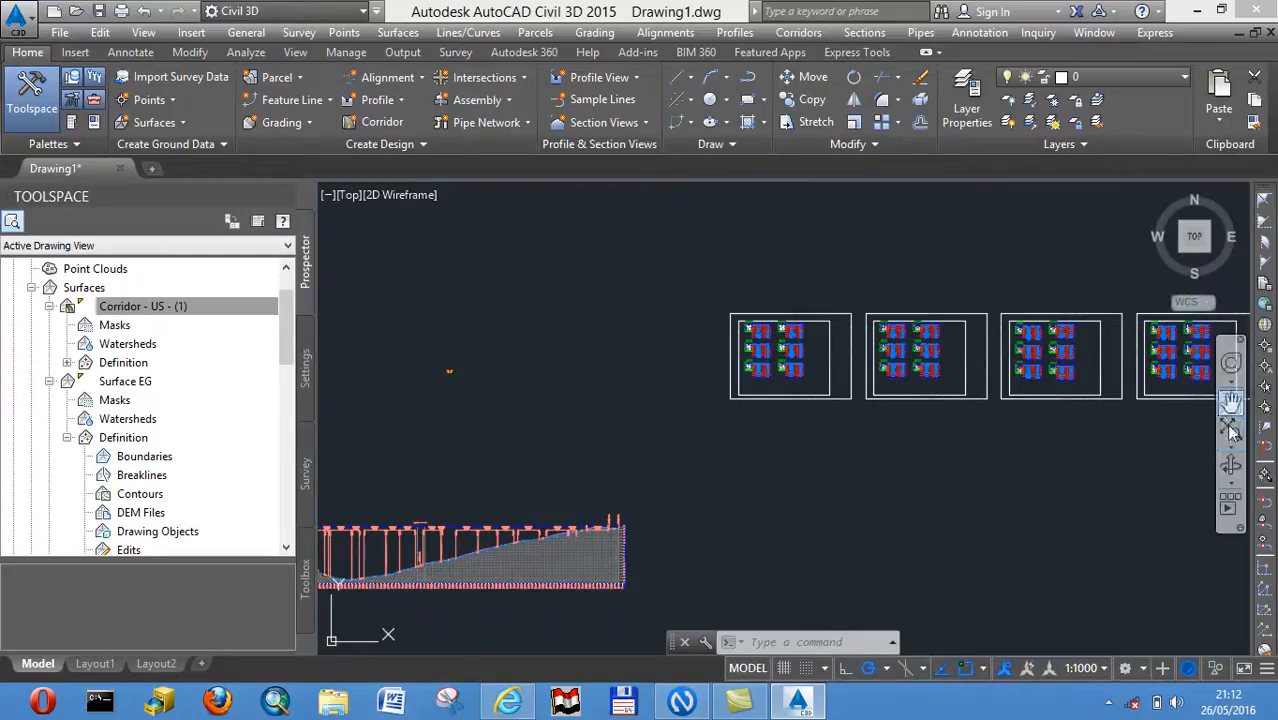
pyautogui.click(1232, 458)
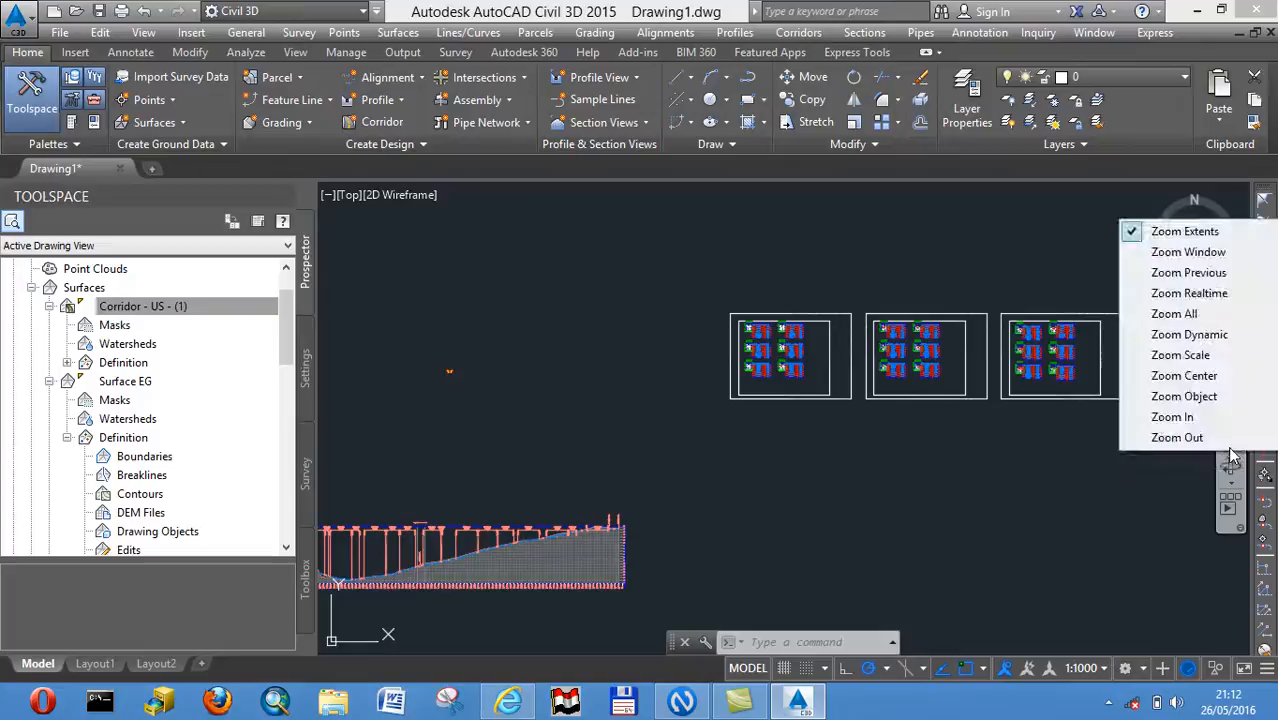
pyautogui.click(1180, 233)
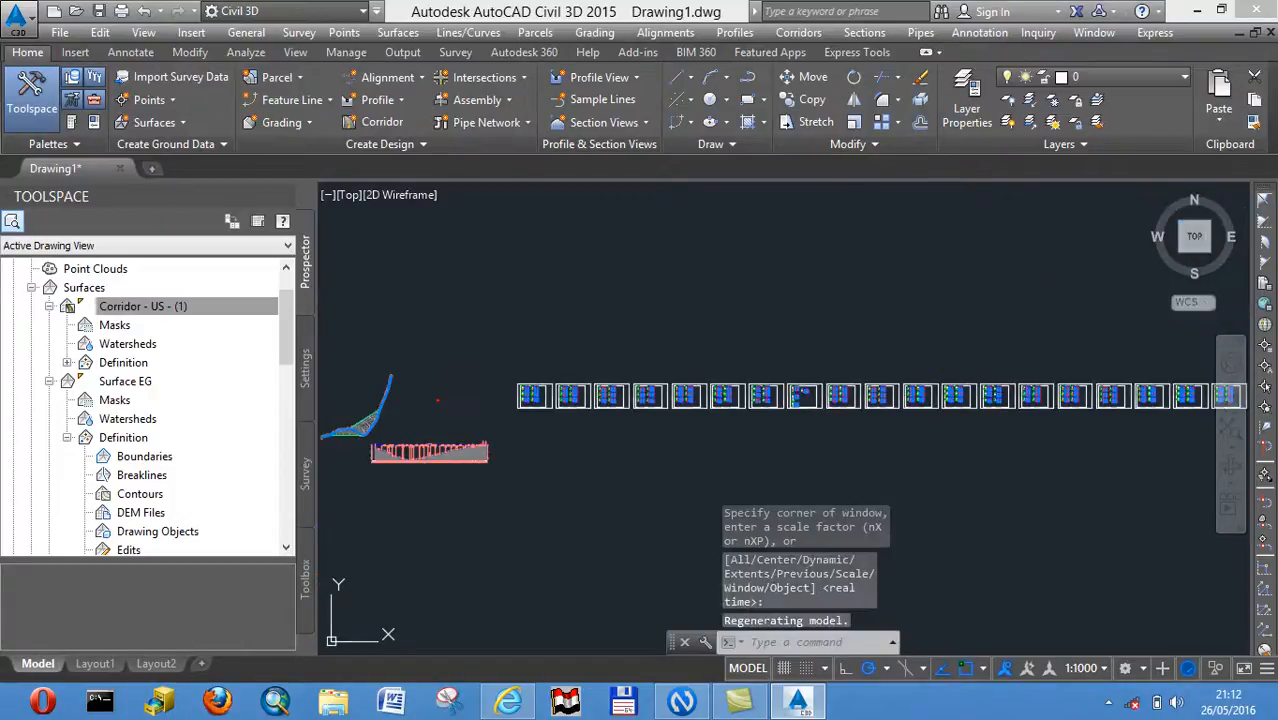
pyautogui.moveTo(1070, 465); pyautogui.dragTo(906, 428, button='middle')
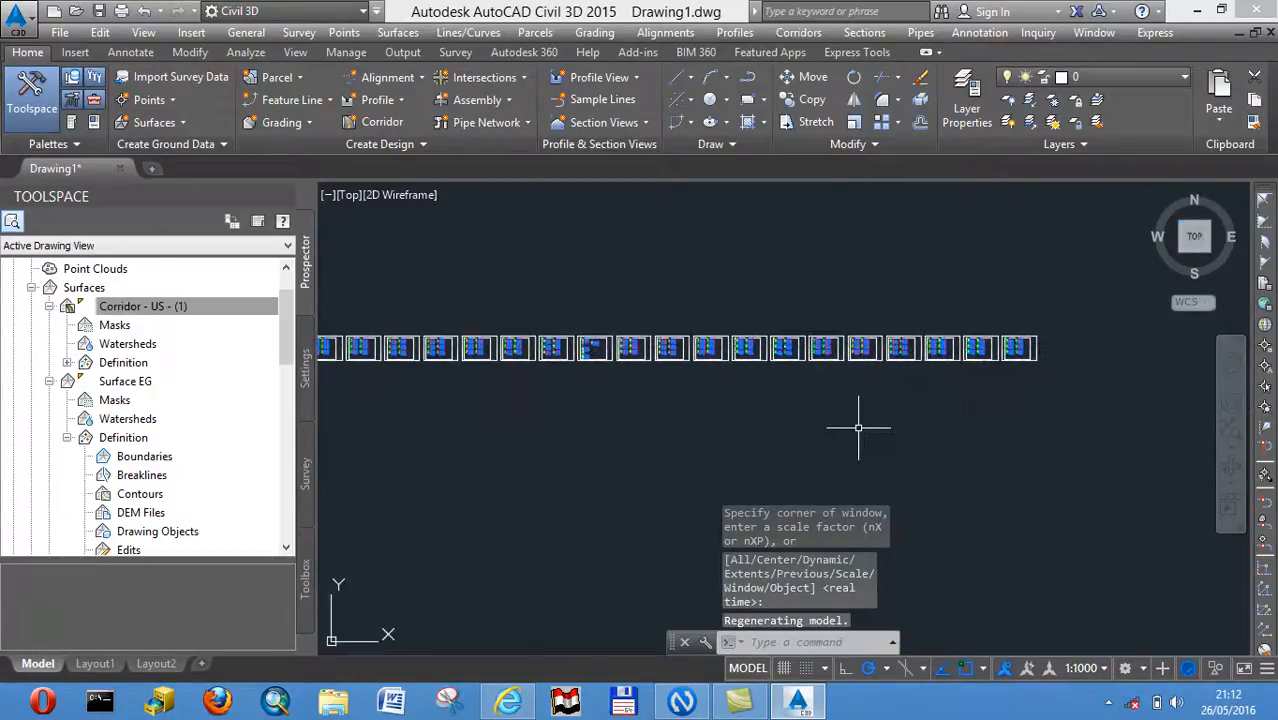
pyautogui.moveTo(713, 405)
pyautogui.mouseDown(button='middle')
pyautogui.moveTo(1118, 411)
pyautogui.moveTo(732, 413)
pyautogui.moveTo(1187, 452)
pyautogui.mouseUp(button='middle')
pyautogui.scroll(5, 853, 408)
pyautogui.scroll(5, 718, 420)
pyautogui.moveTo(717, 382); pyautogui.dragTo(791, 567, button='middle')
pyautogui.moveTo(704, 409)
pyautogui.mouseDown(button='middle')
pyautogui.moveTo(813, 556)
pyautogui.moveTo(787, 508)
pyautogui.moveTo(908, 597)
pyautogui.mouseUp(button='middle')
pyautogui.scroll(2, 699, 458)
pyautogui.moveTo(698, 456); pyautogui.dragTo(935, 566, button='middle')
pyautogui.scroll(4, 918, 491)
pyautogui.moveTo(918, 491); pyautogui.dragTo(933, 591, button='middle')
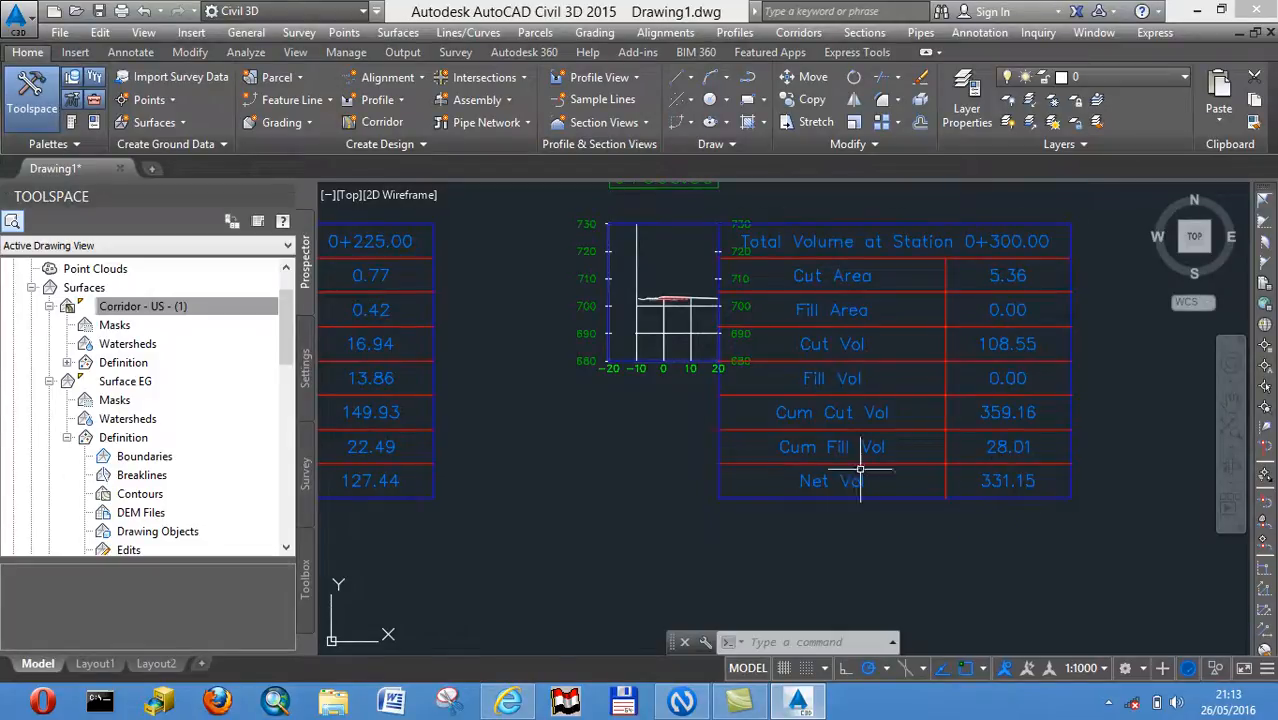
# Inspect the corridor section at station 0+300.00 closely, then check the neighbouring section sheets against the whole drawing
pyautogui.scroll(6, 668, 320)
pyautogui.moveTo(666, 306); pyautogui.dragTo(733, 525, button='middle')
pyautogui.scroll(5, 708, 278)
pyautogui.moveTo(708, 278)
pyautogui.mouseDown(button='middle')
pyautogui.moveTo(743, 452)
pyautogui.moveTo(734, 604)
pyautogui.mouseUp(button='middle')
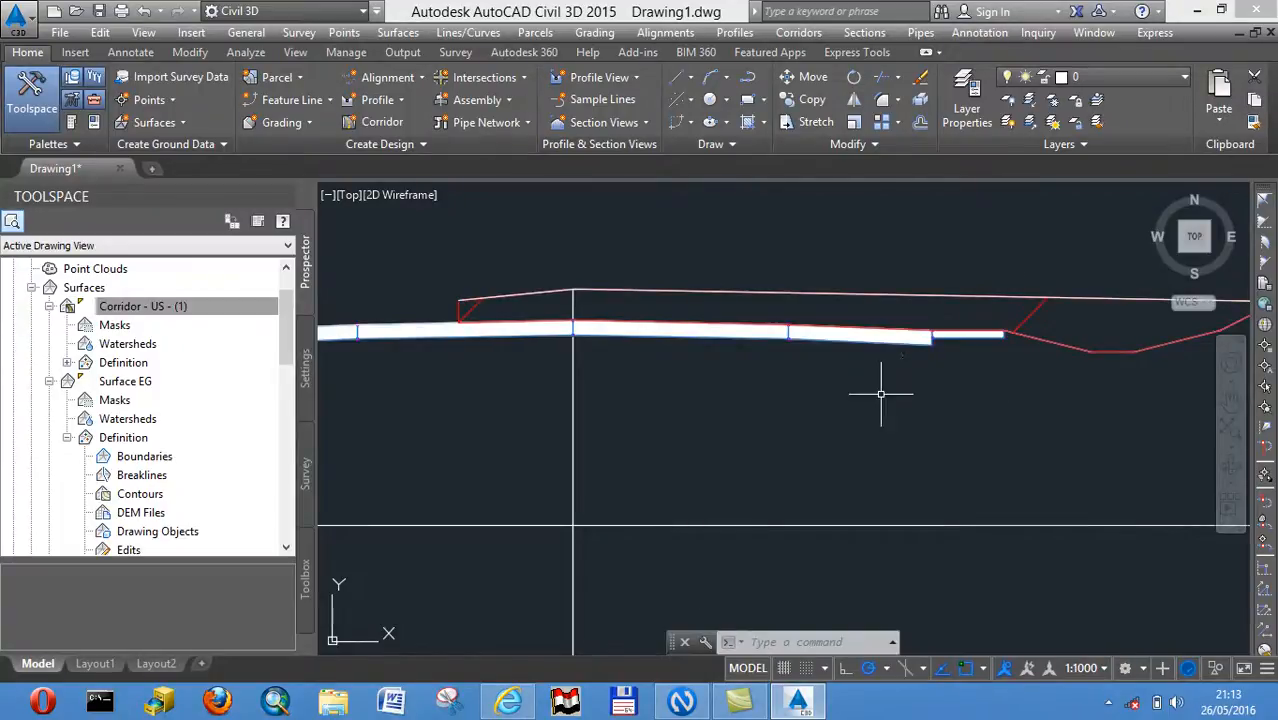
pyautogui.scroll(-5, 840, 400)
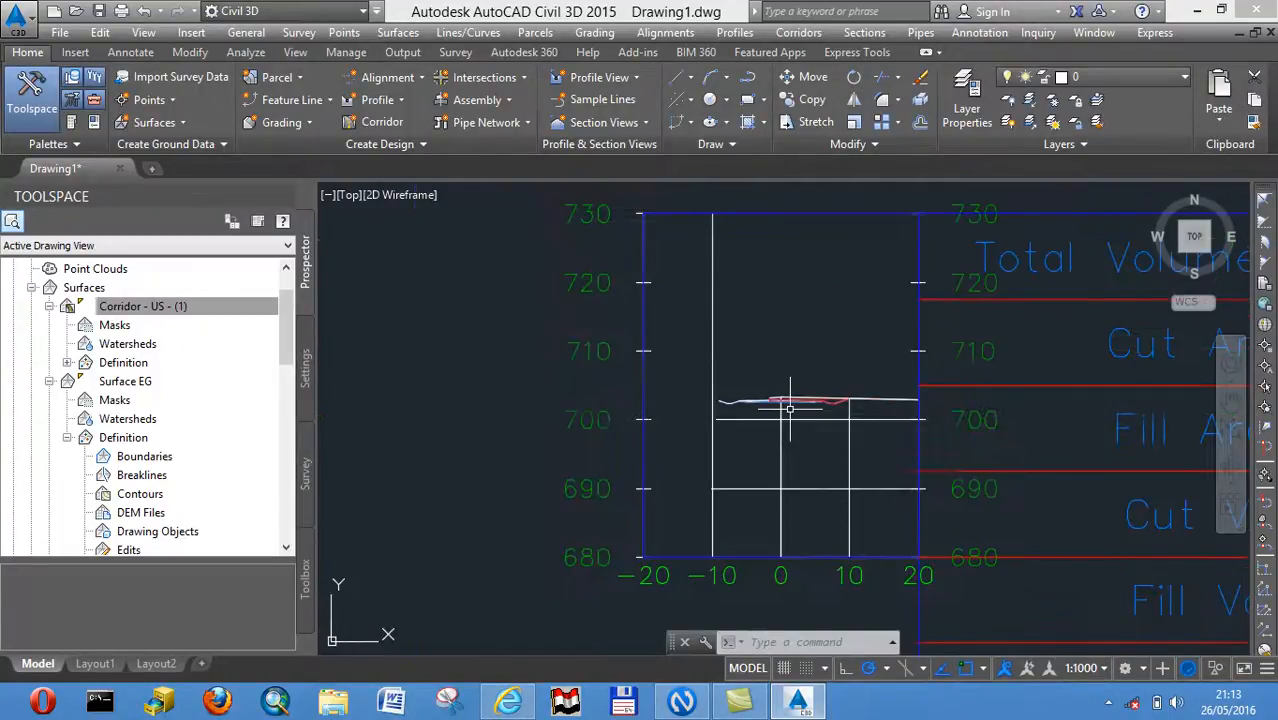
pyautogui.moveTo(979, 422); pyautogui.dragTo(718, 405, button='middle')
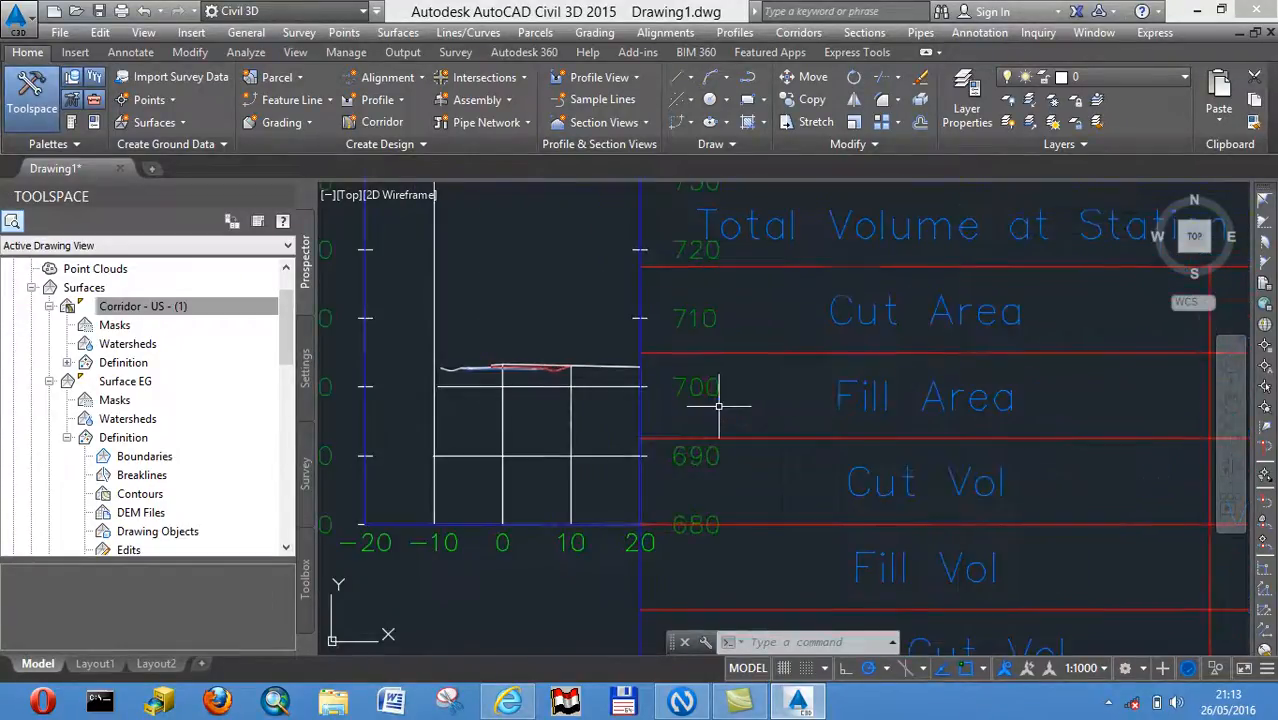
pyautogui.scroll(-6, 912, 404)
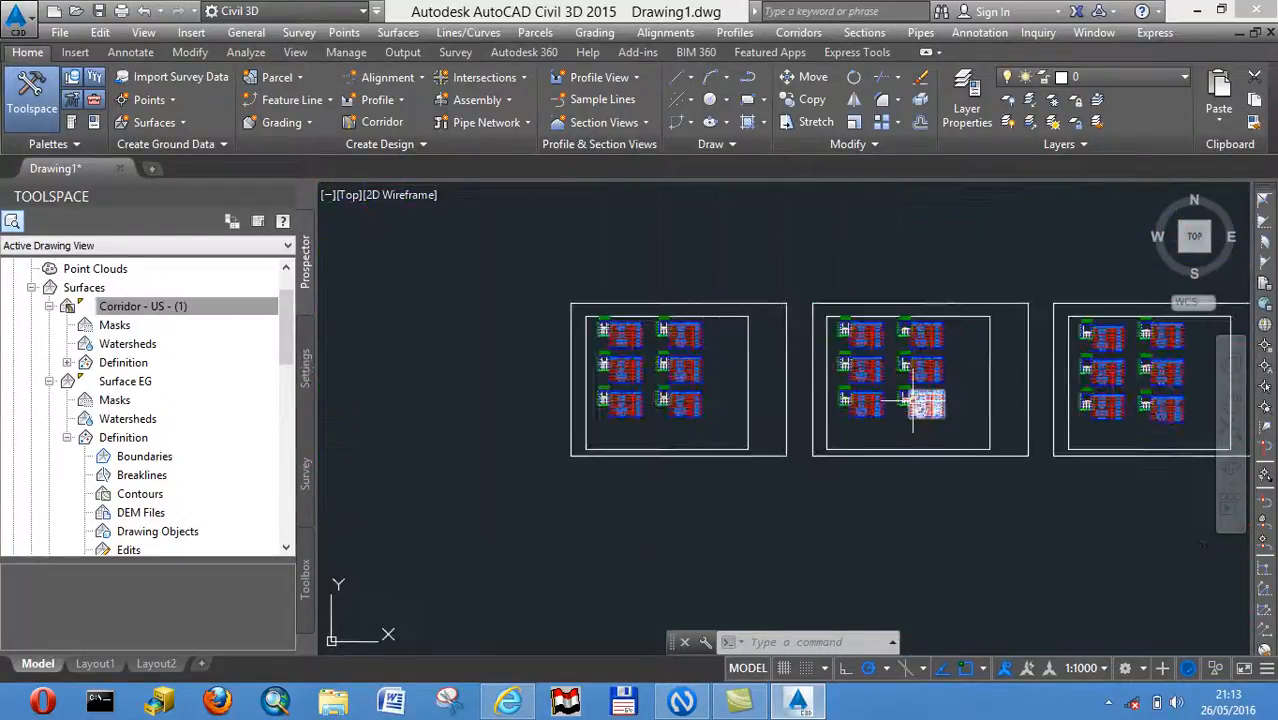
pyautogui.scroll(4, 912, 404)
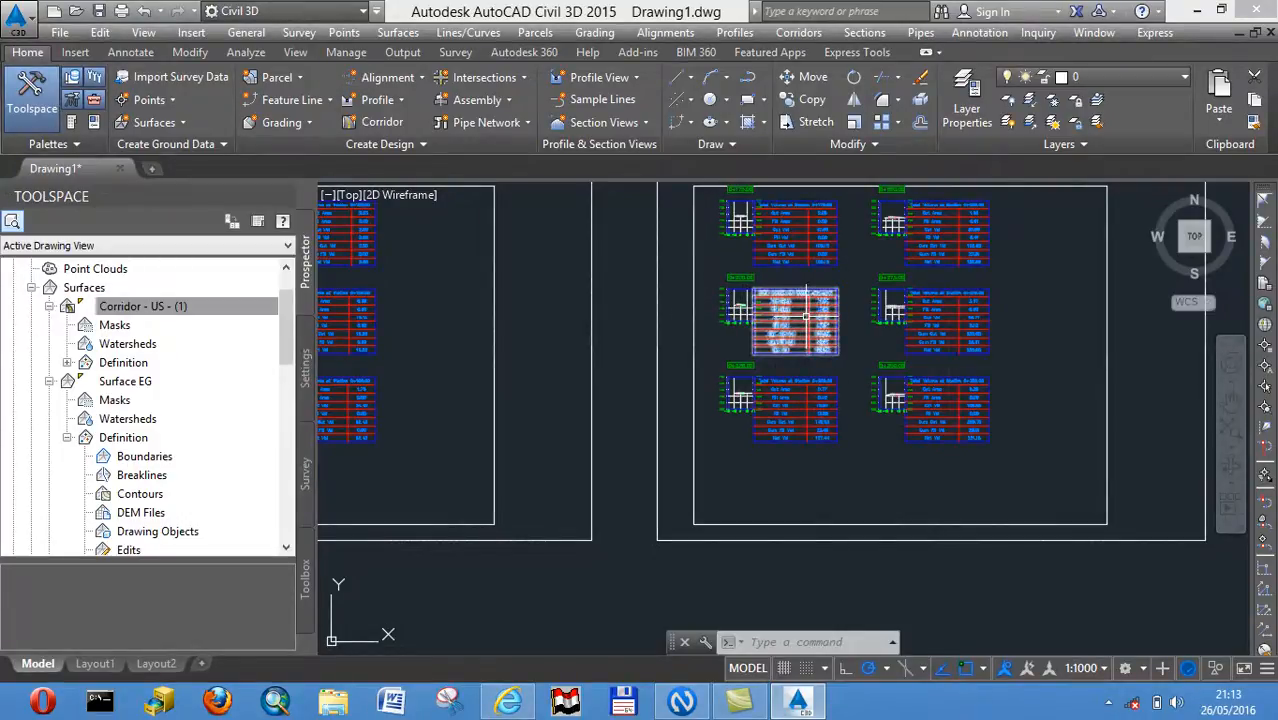
pyautogui.scroll(-8, 798, 301)
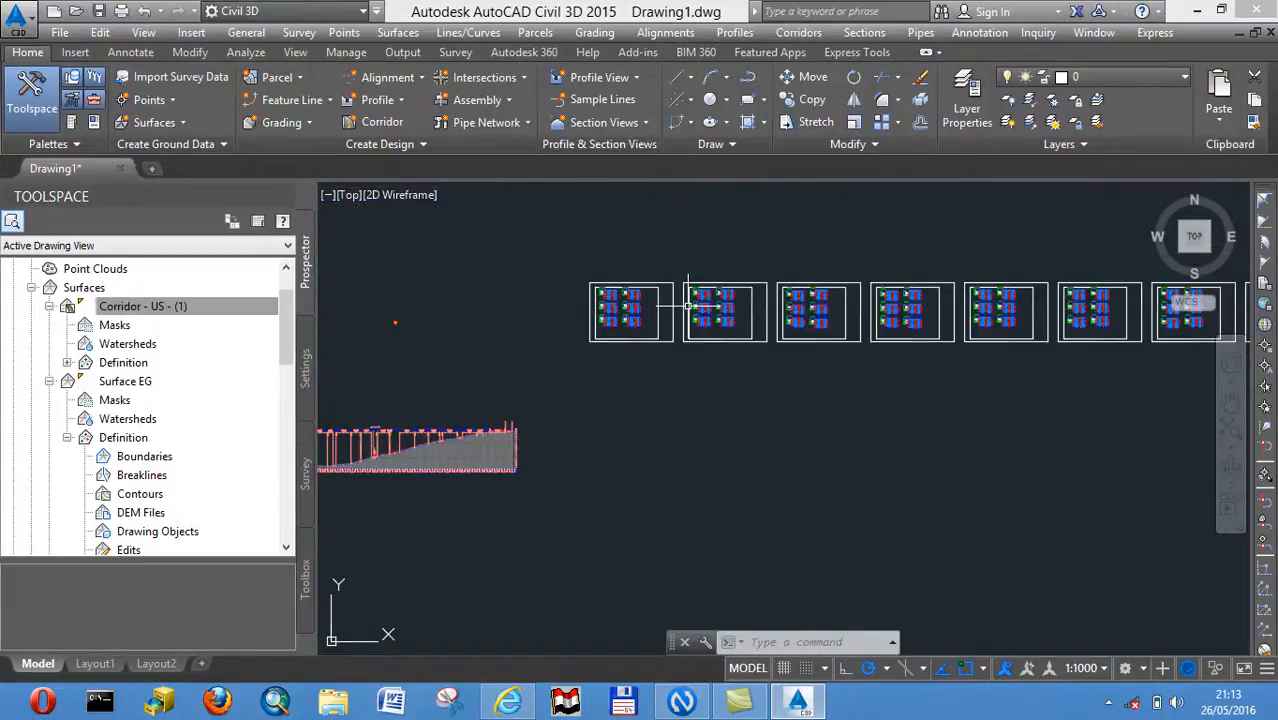
pyautogui.moveTo(1041, 362)
pyautogui.mouseDown(button='middle')
pyautogui.moveTo(730, 362)
pyautogui.moveTo(862, 353)
pyautogui.mouseUp(button='middle')
pyautogui.scroll(-4, 862, 353)
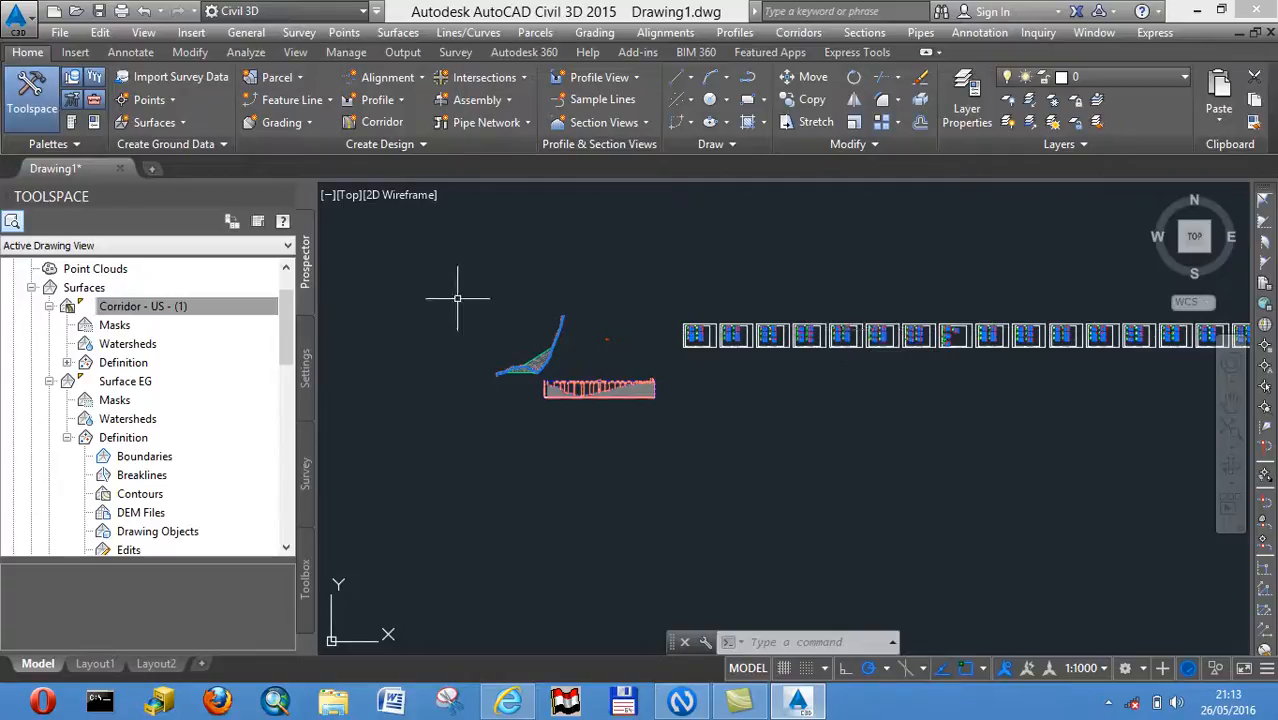
# Open the Cut and Fill quantity takeoff criteria for editing and select Surface EG as the surface for the material definition
pyautogui.click(307, 376)
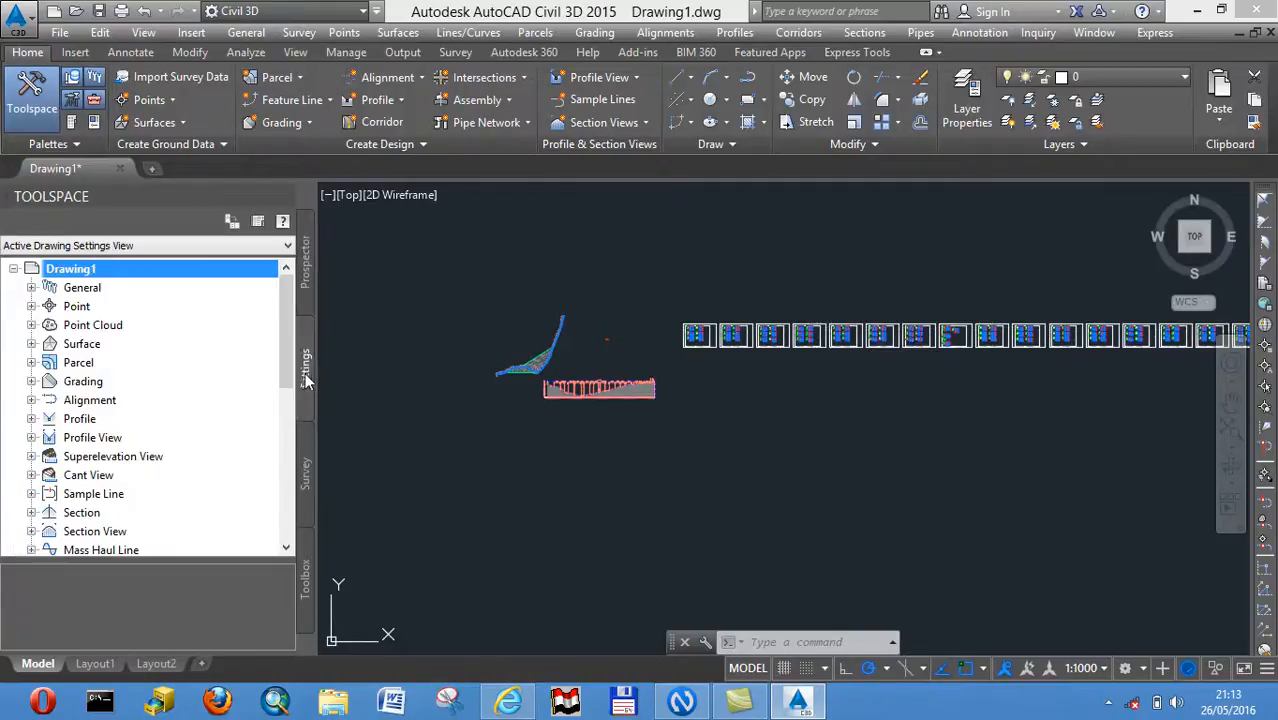
pyautogui.moveTo(290, 360); pyautogui.dragTo(285, 494)
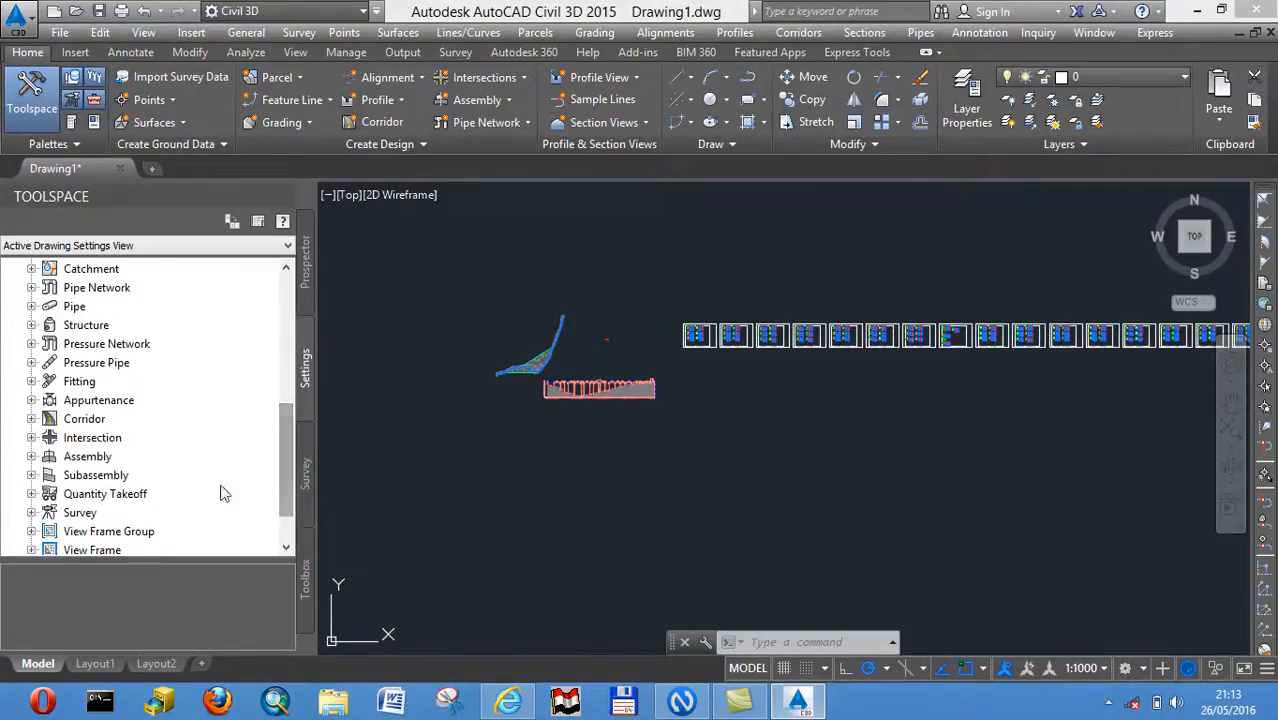
pyautogui.click(31, 494)
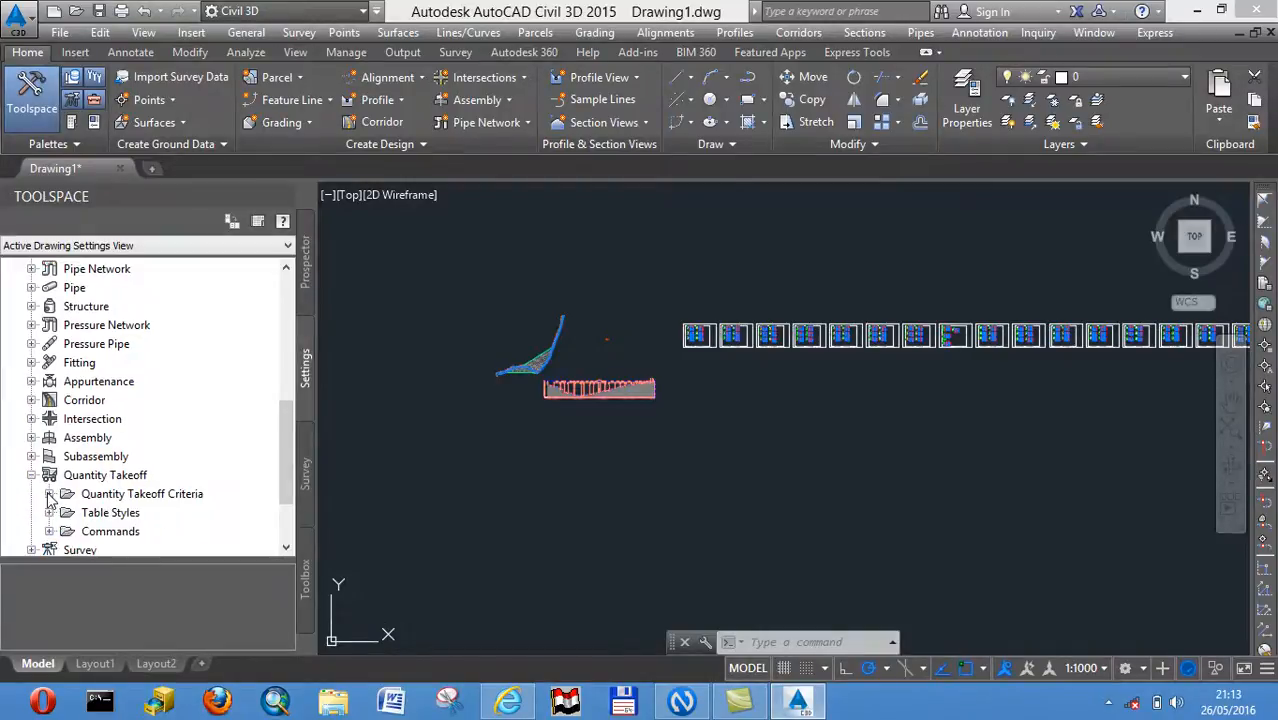
pyautogui.click(49, 494)
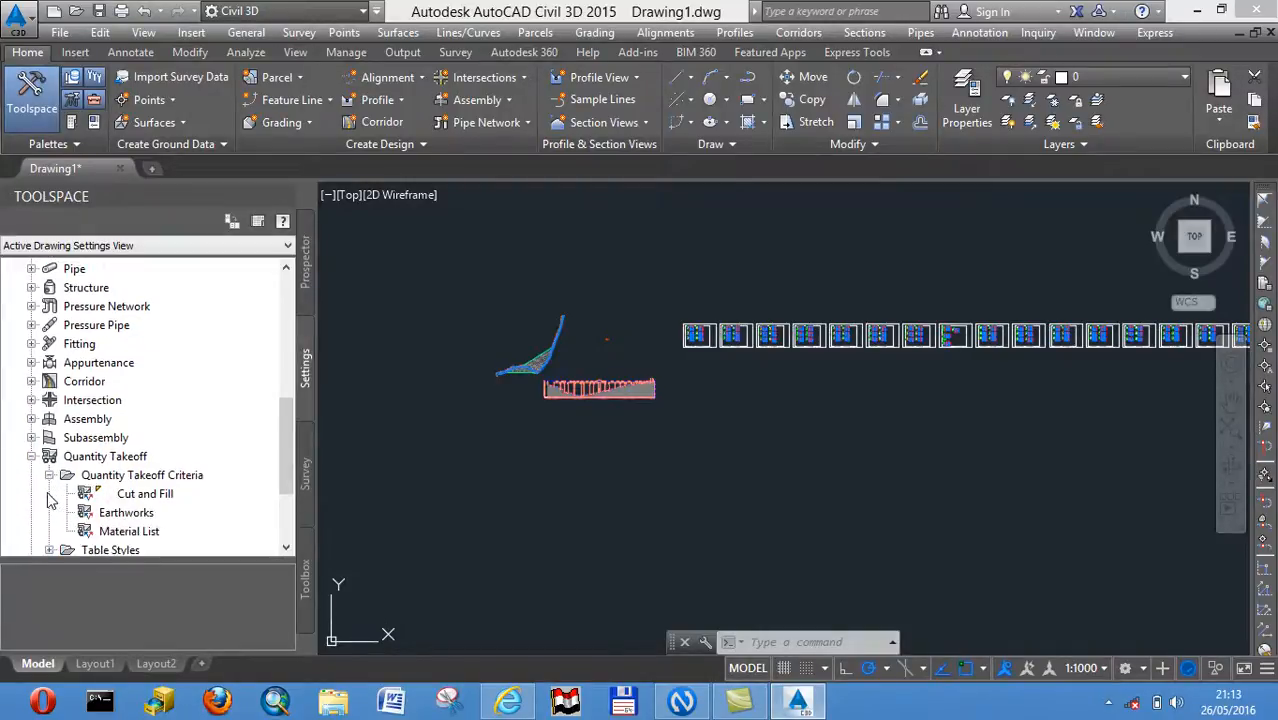
pyautogui.rightClick(150, 497)
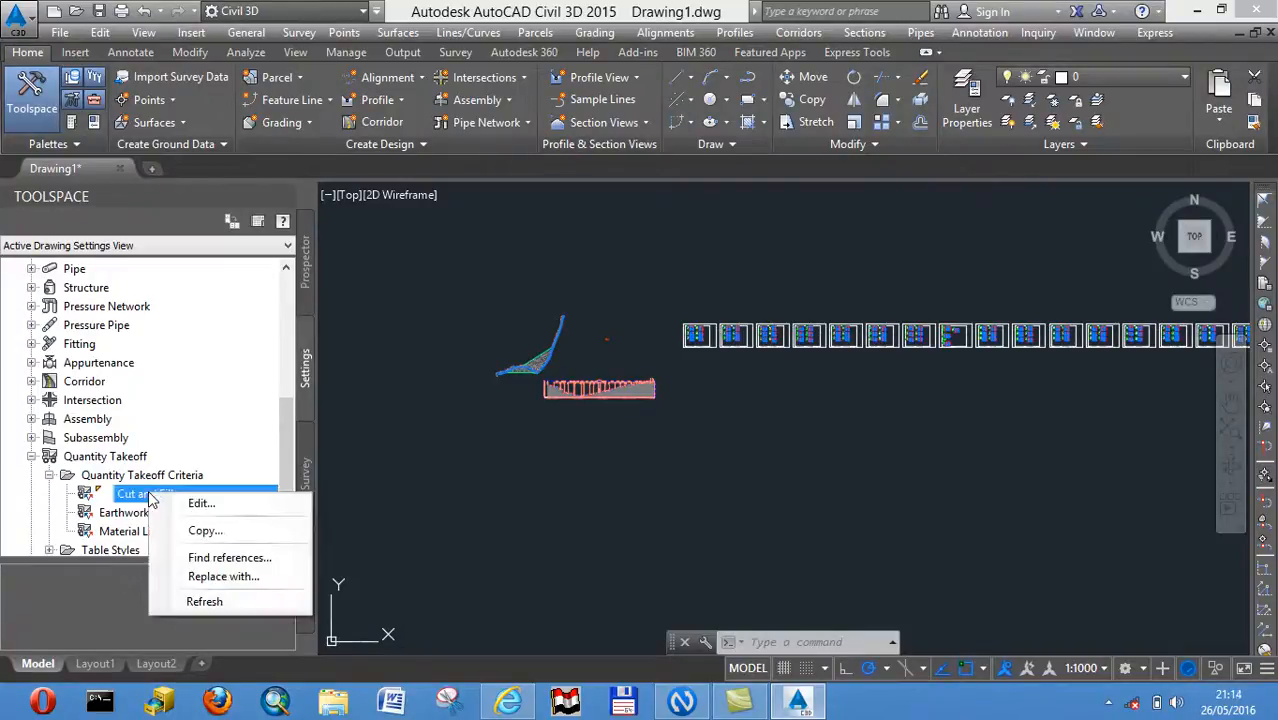
pyautogui.click(201, 504)
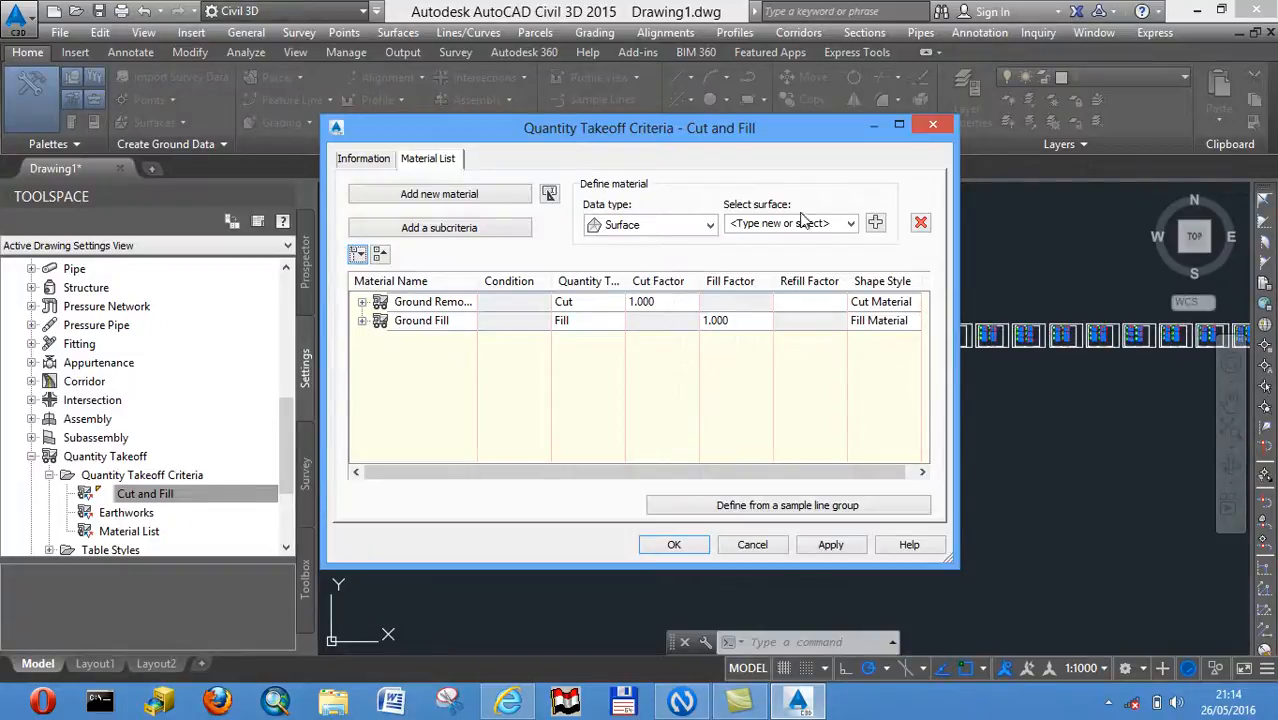
pyautogui.click(850, 225)
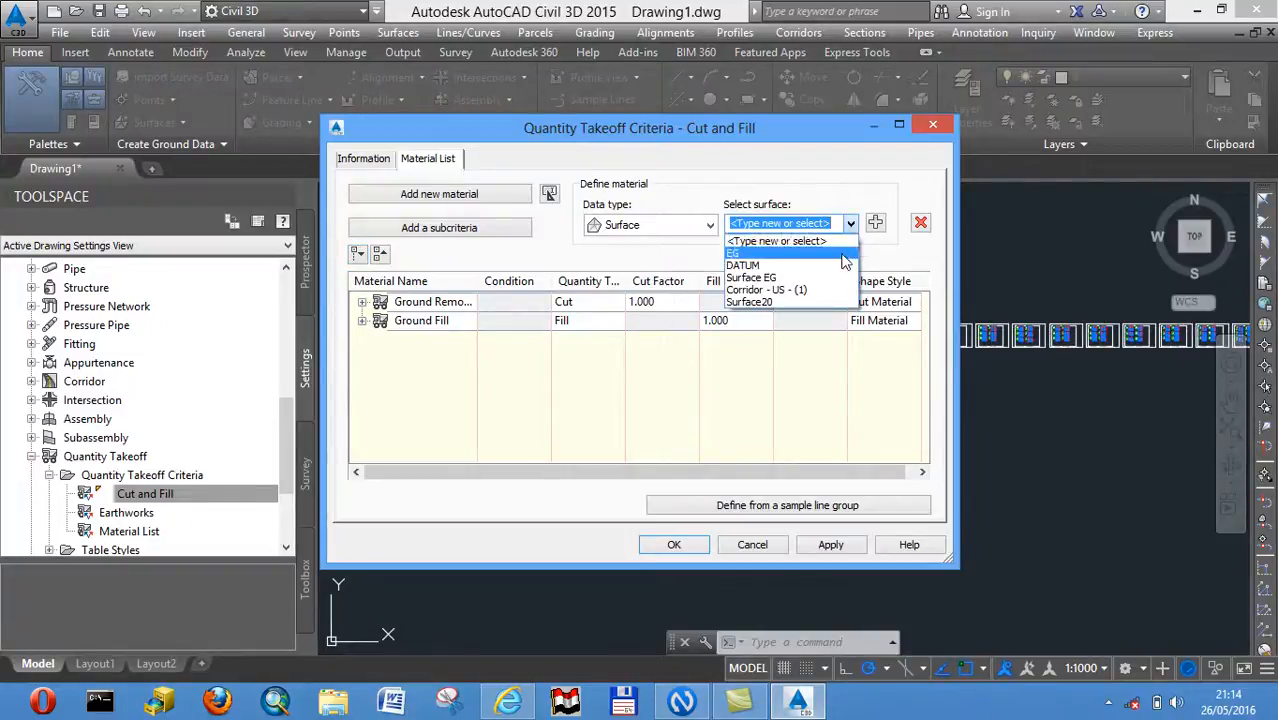
pyautogui.click(828, 284)
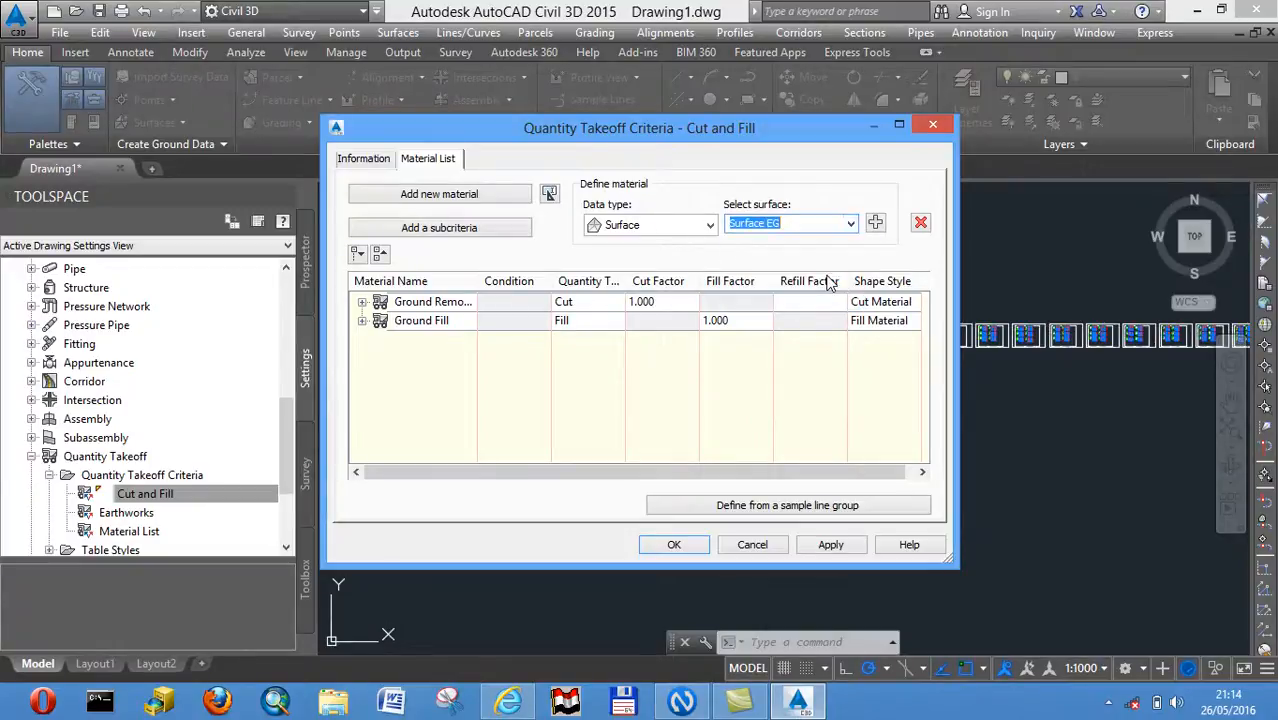
# Set the Ground Removed cut factor and the Ground Fill fill factor to 1.5, then apply and close the criteria
pyautogui.click(661, 302)
pyautogui.moveTo(661, 302); pyautogui.dragTo(648, 301)
pyautogui.write('5')
pyautogui.click(744, 320)
pyautogui.click(744, 320)
pyautogui.doubleClick(741, 320)
pyautogui.write('2')
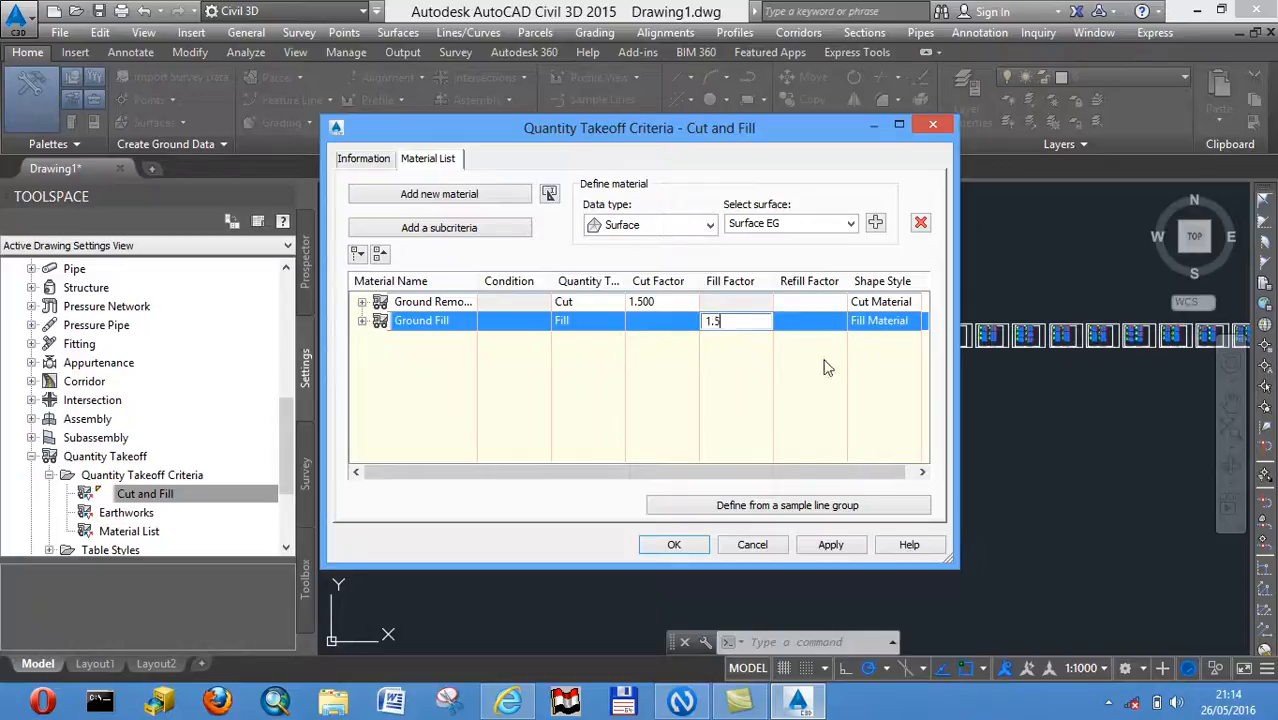
pyautogui.click(820, 546)
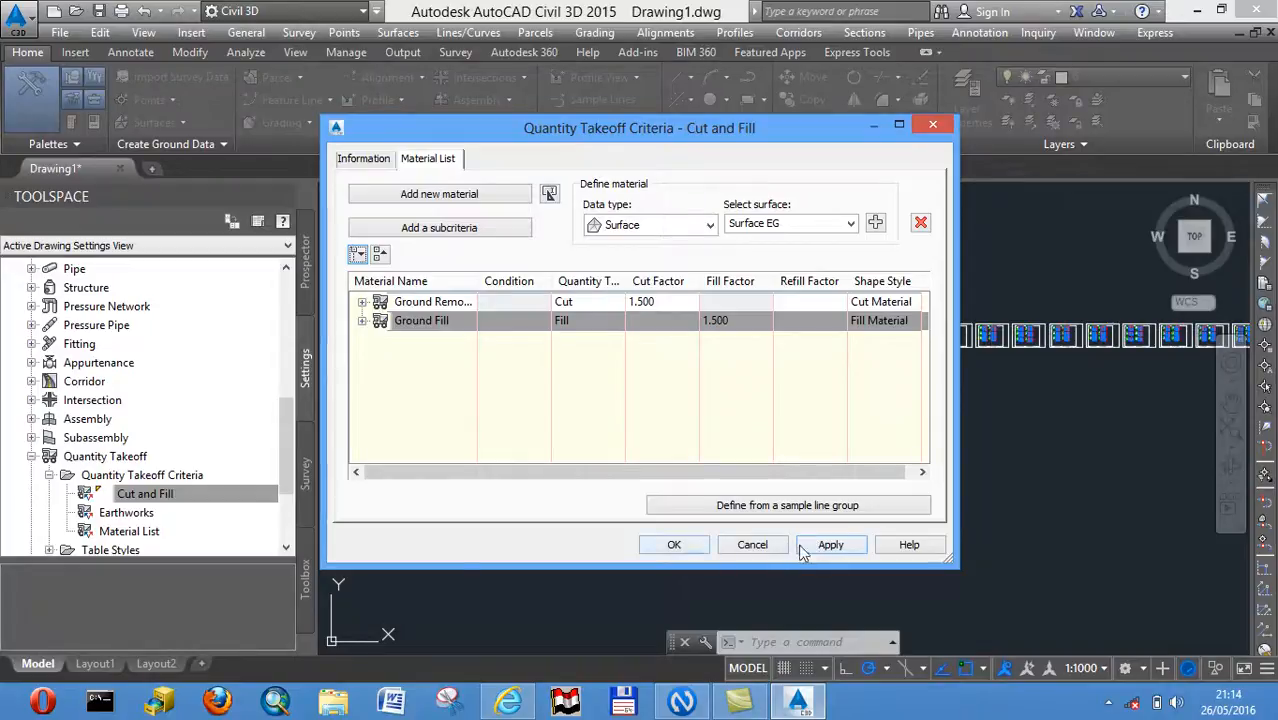
pyautogui.click(674, 545)
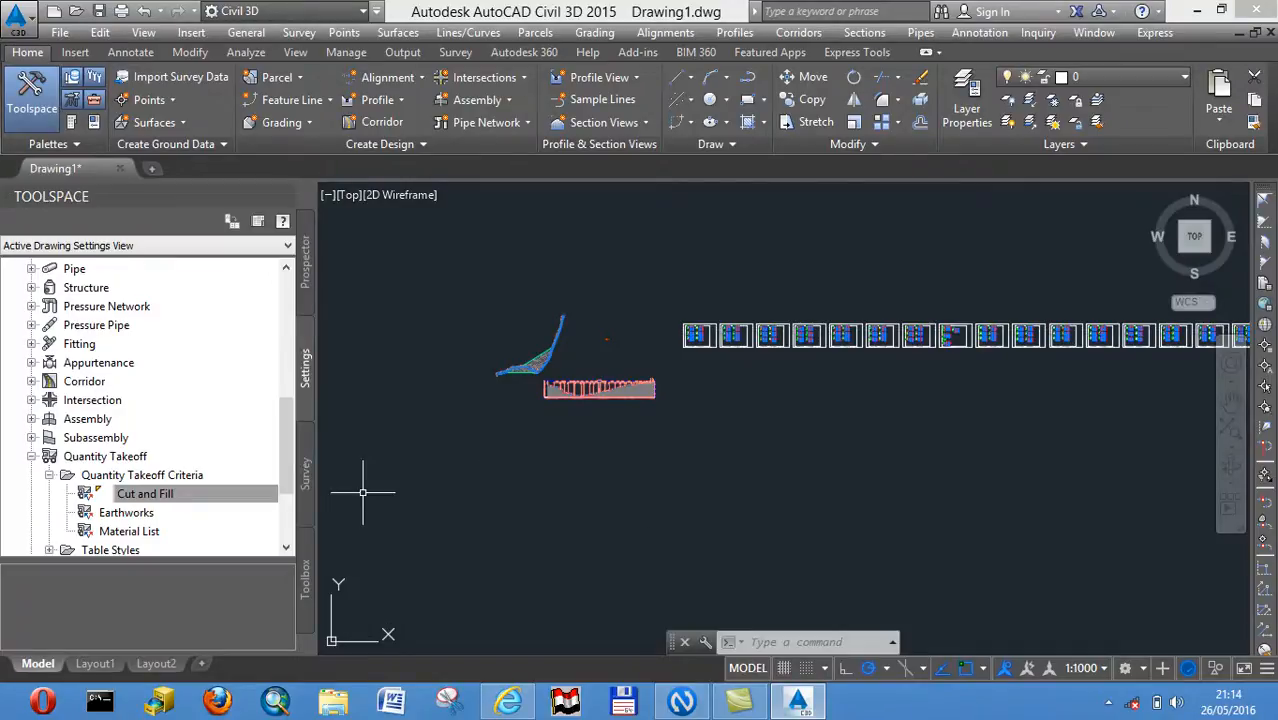
# Edit the Material List takeoff criteria, select Surface EG as the surface, then apply and close the criteria
pyautogui.click(150, 533)
pyautogui.rightClick(150, 534)
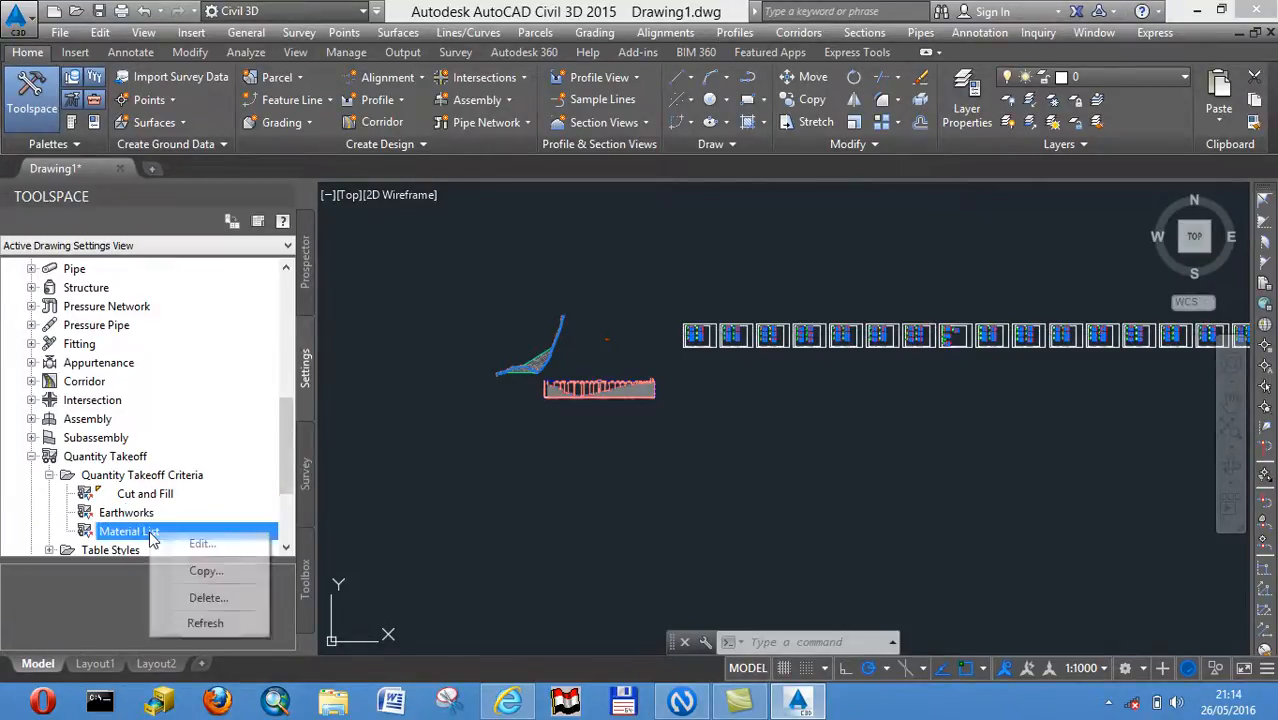
pyautogui.click(202, 545)
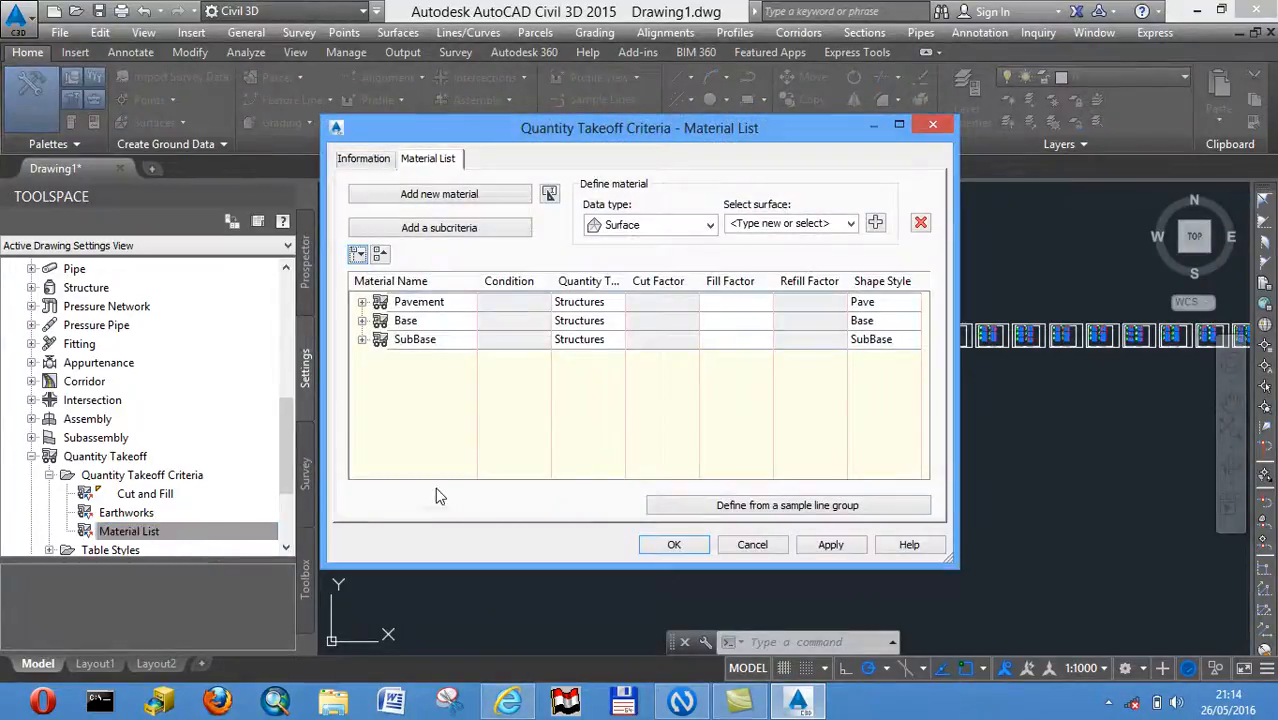
pyautogui.click(852, 224)
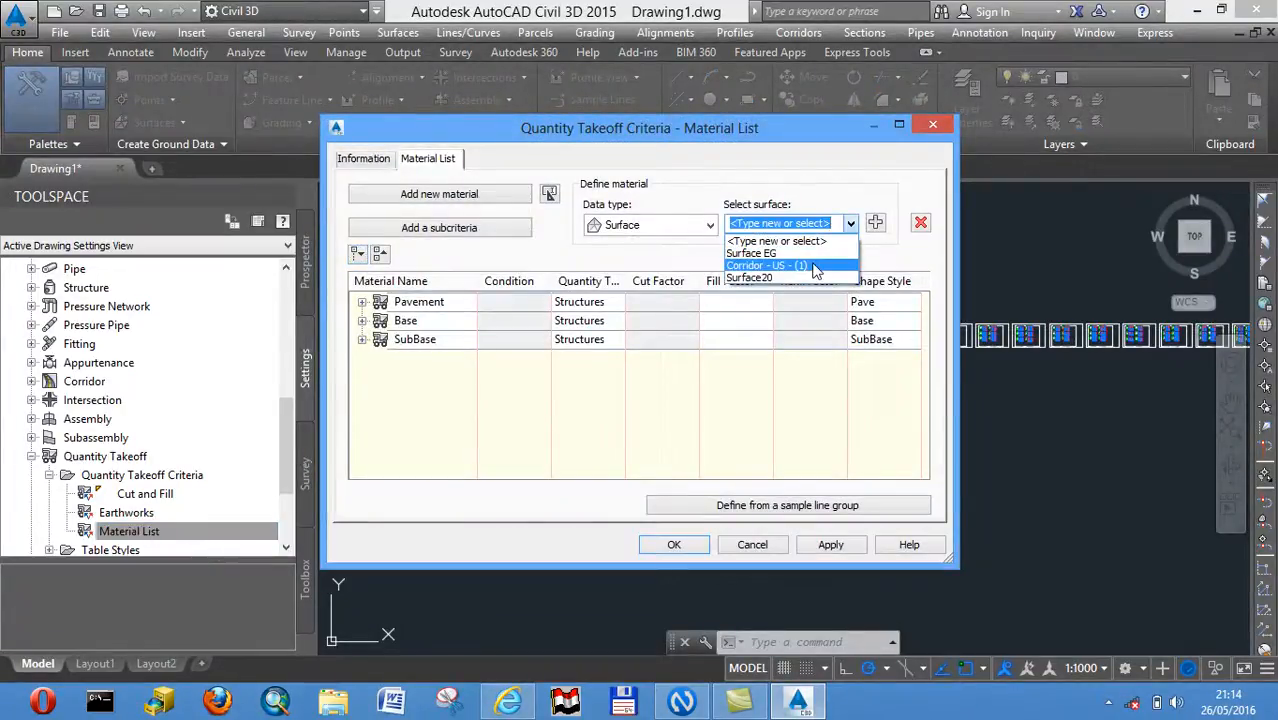
pyautogui.click(815, 255)
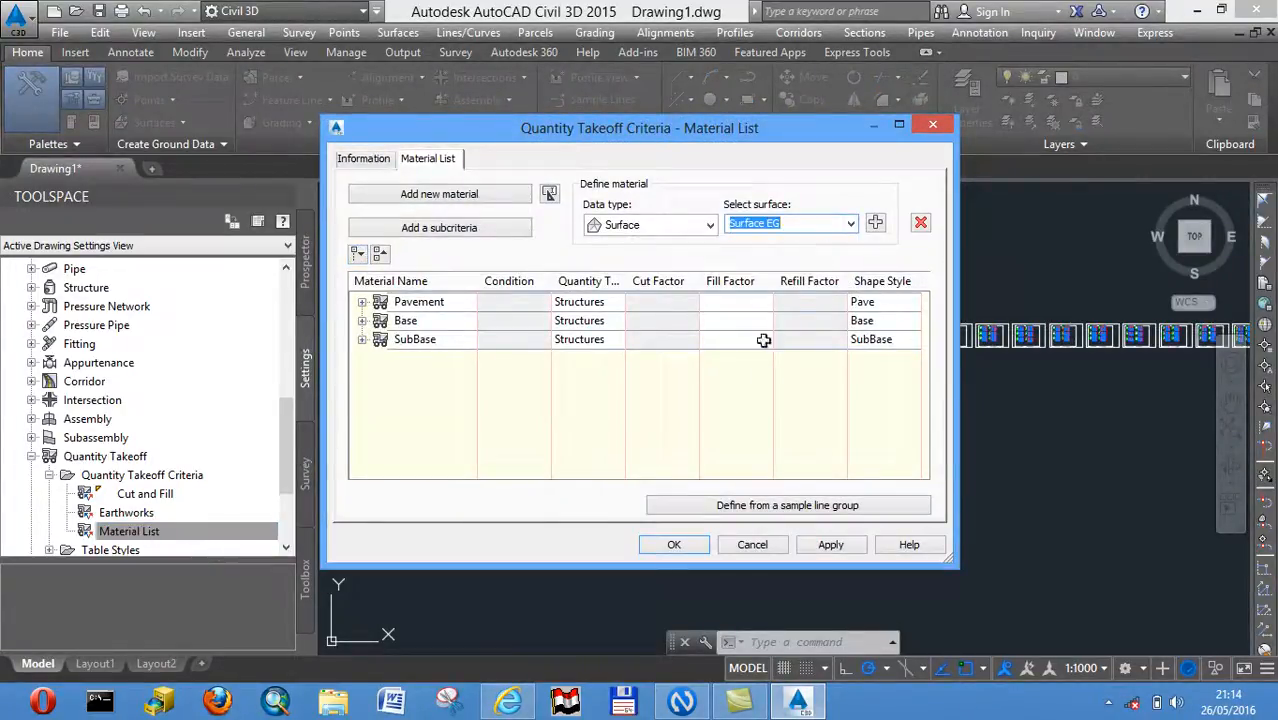
pyautogui.click(826, 548)
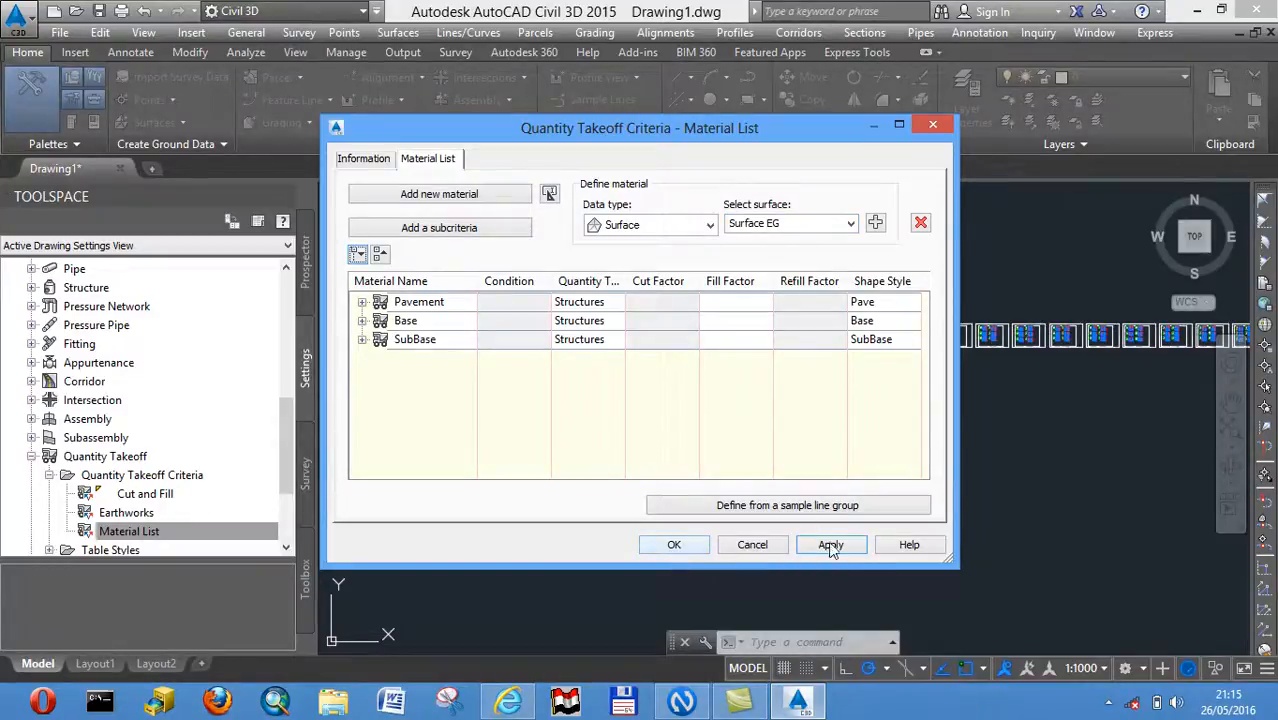
pyautogui.click(672, 545)
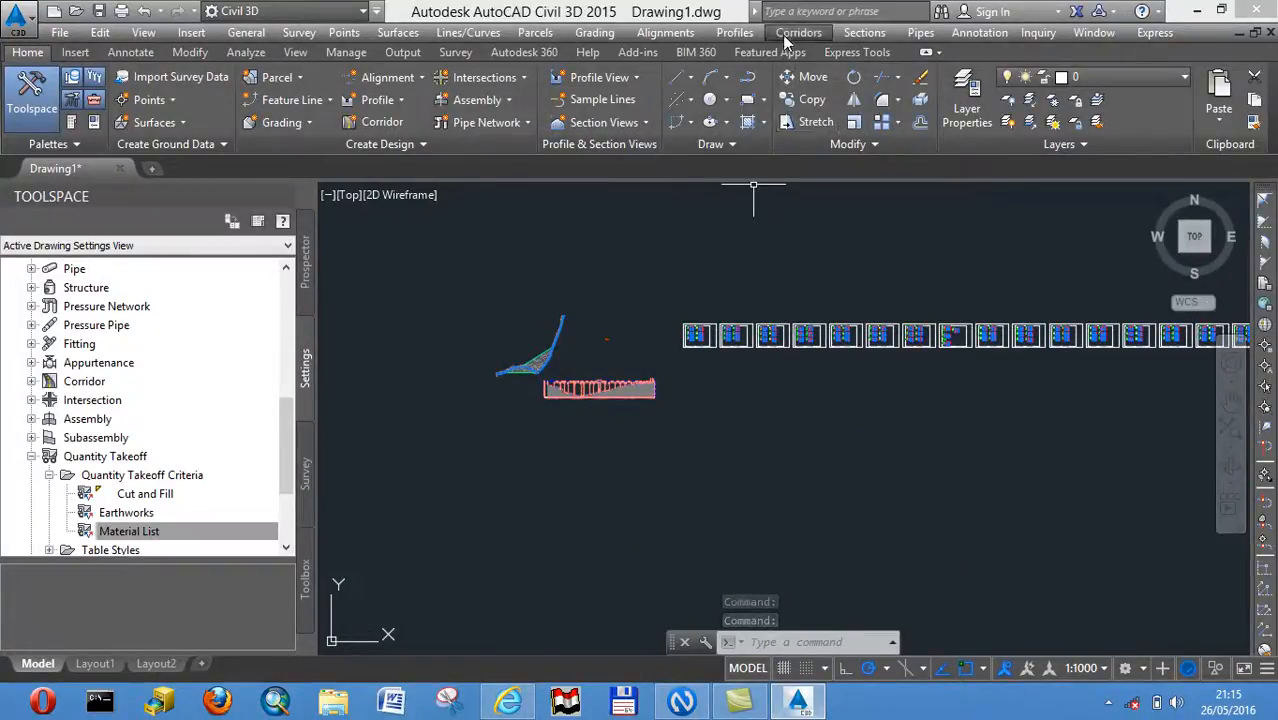
# Generate a volume report for Alignment -AB, SL Collection - 1 and Material List - (1) without XML display, allowing its scripts to run
pyautogui.click(868, 33)
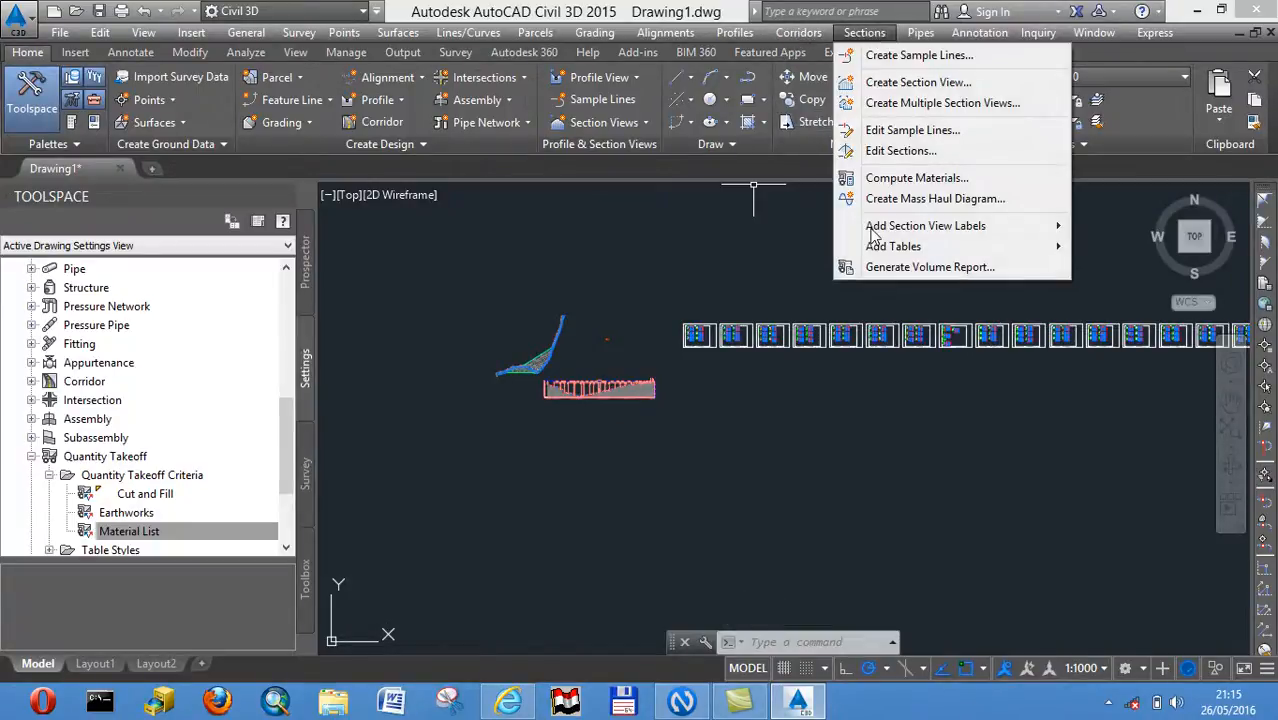
pyautogui.click(886, 268)
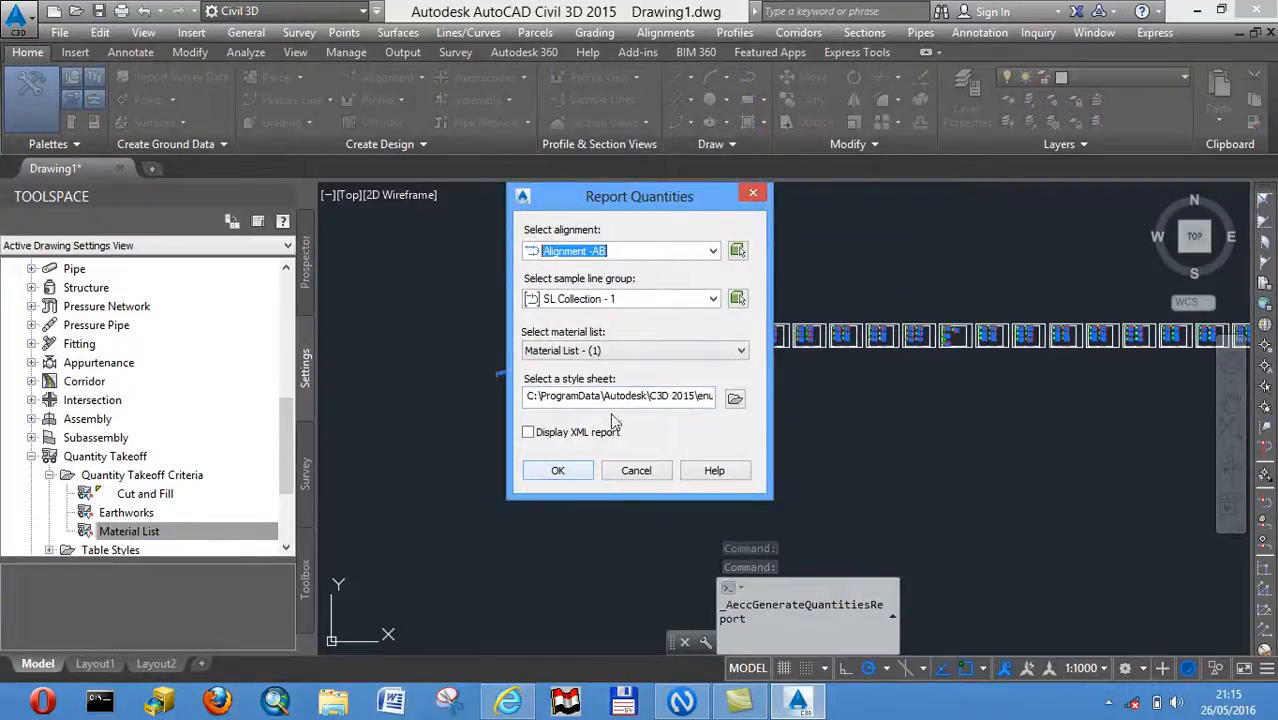
pyautogui.click(558, 471)
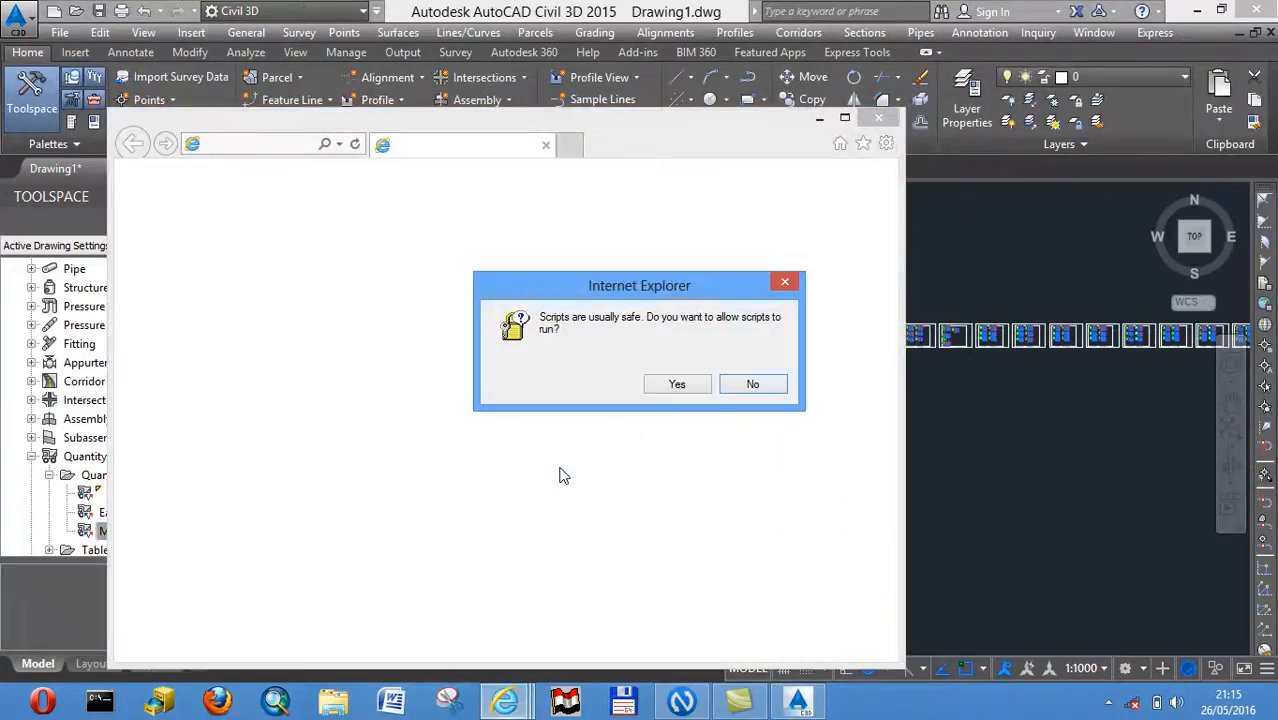
pyautogui.click(682, 384)
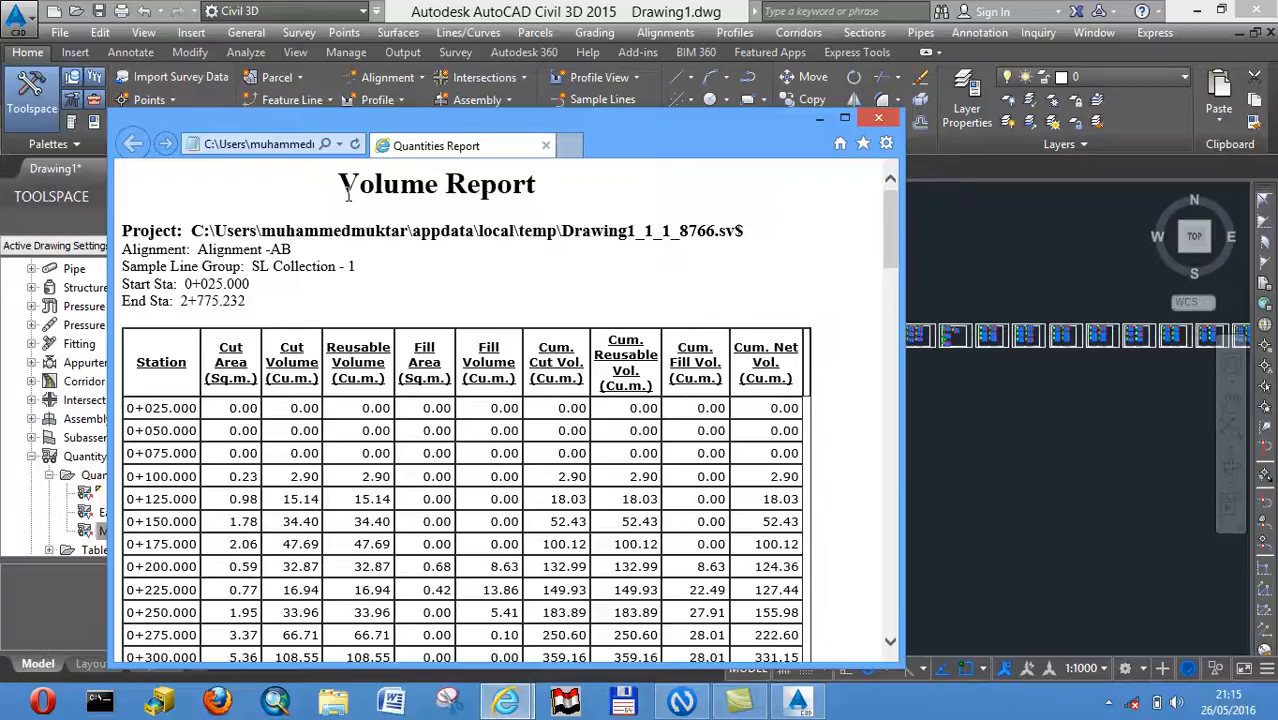
# Select the entire volume report, including its heading and station table, and copy it
pyautogui.moveTo(488, 378); pyautogui.dragTo(551, 449)
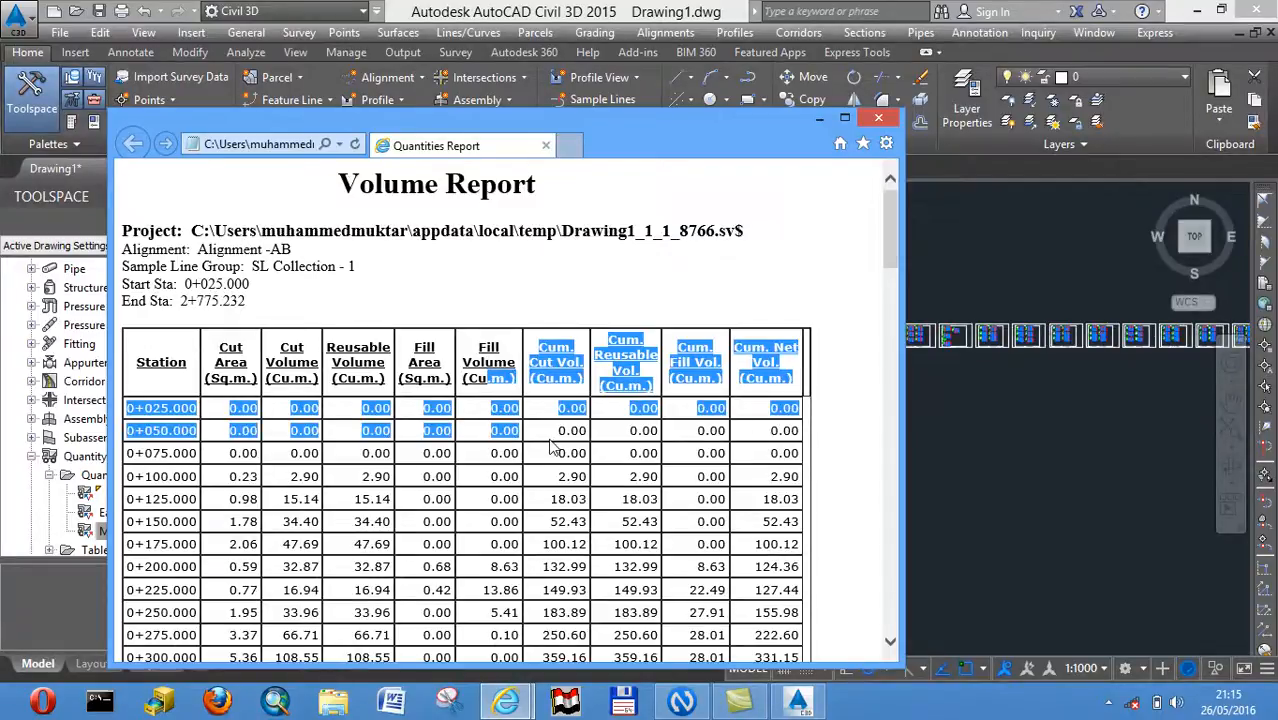
pyautogui.hotkey('ctrl', 'a')
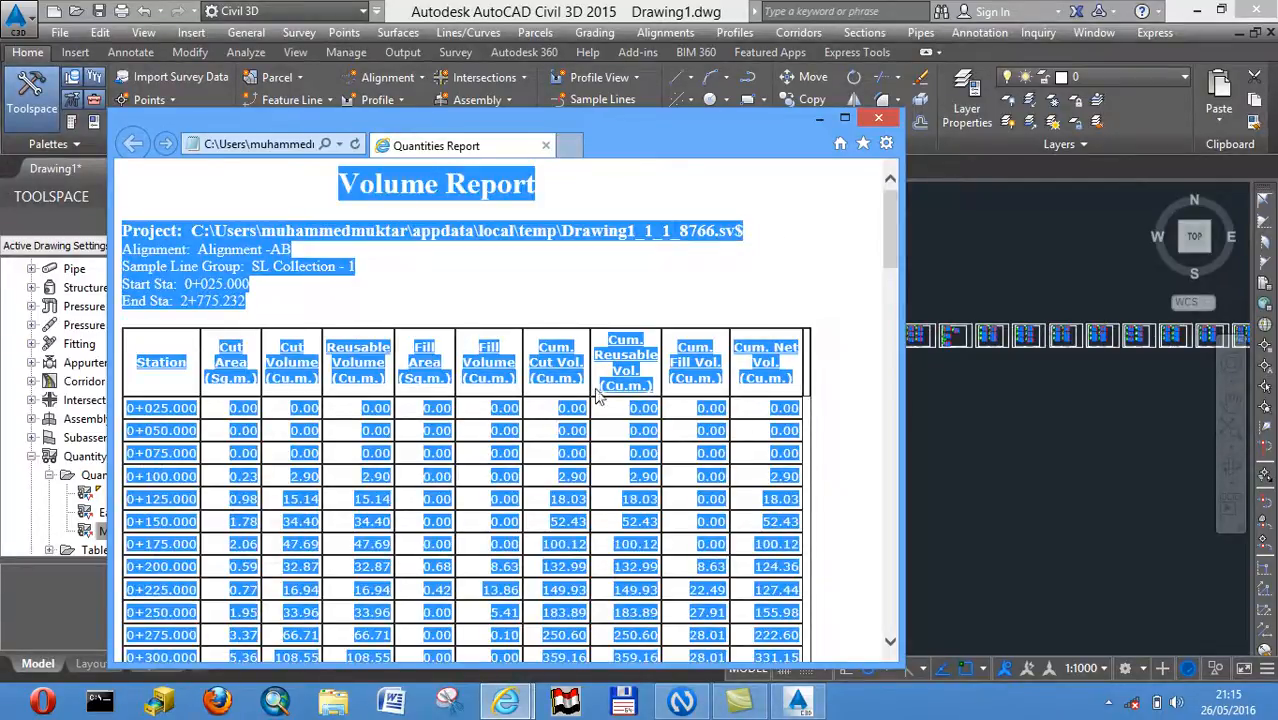
pyautogui.rightClick(507, 474)
pyautogui.click(553, 501)
# Search the installed apps for Excel and launch Microsoft Office Excel 2007 with a blank workbook
pyautogui.press('super')
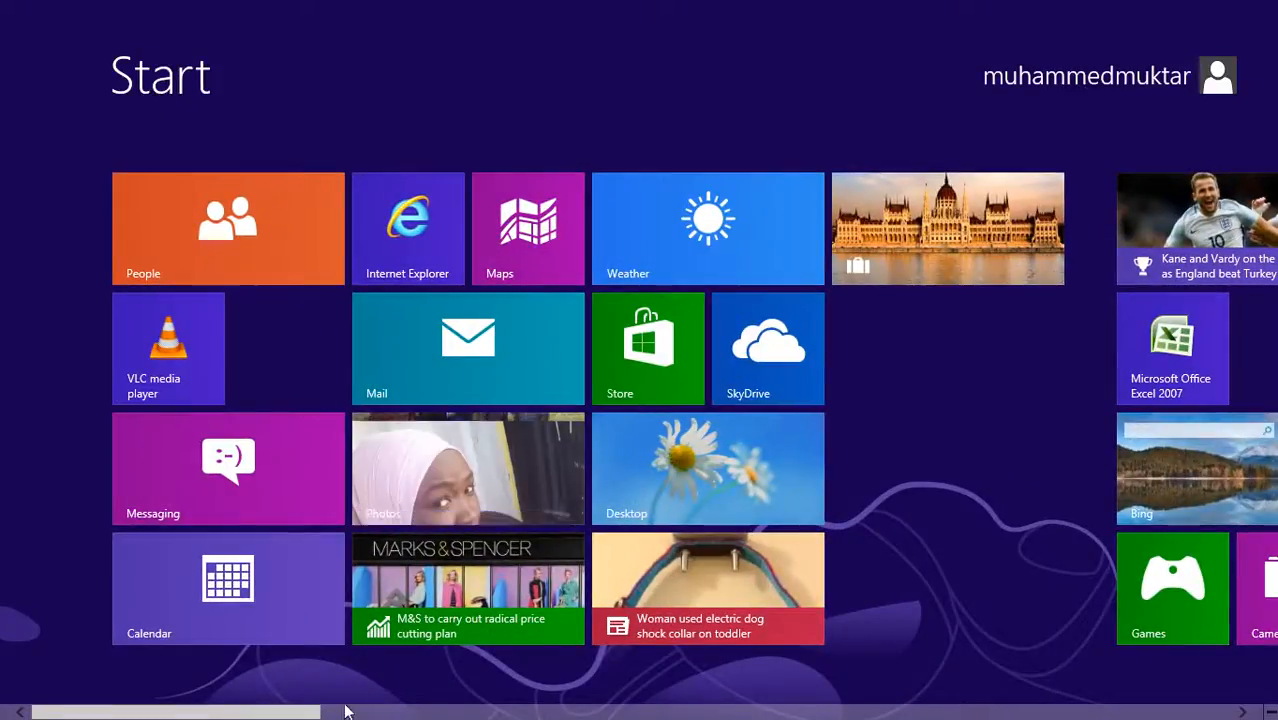
pyautogui.moveTo(285, 711); pyautogui.dragTo(527, 711)
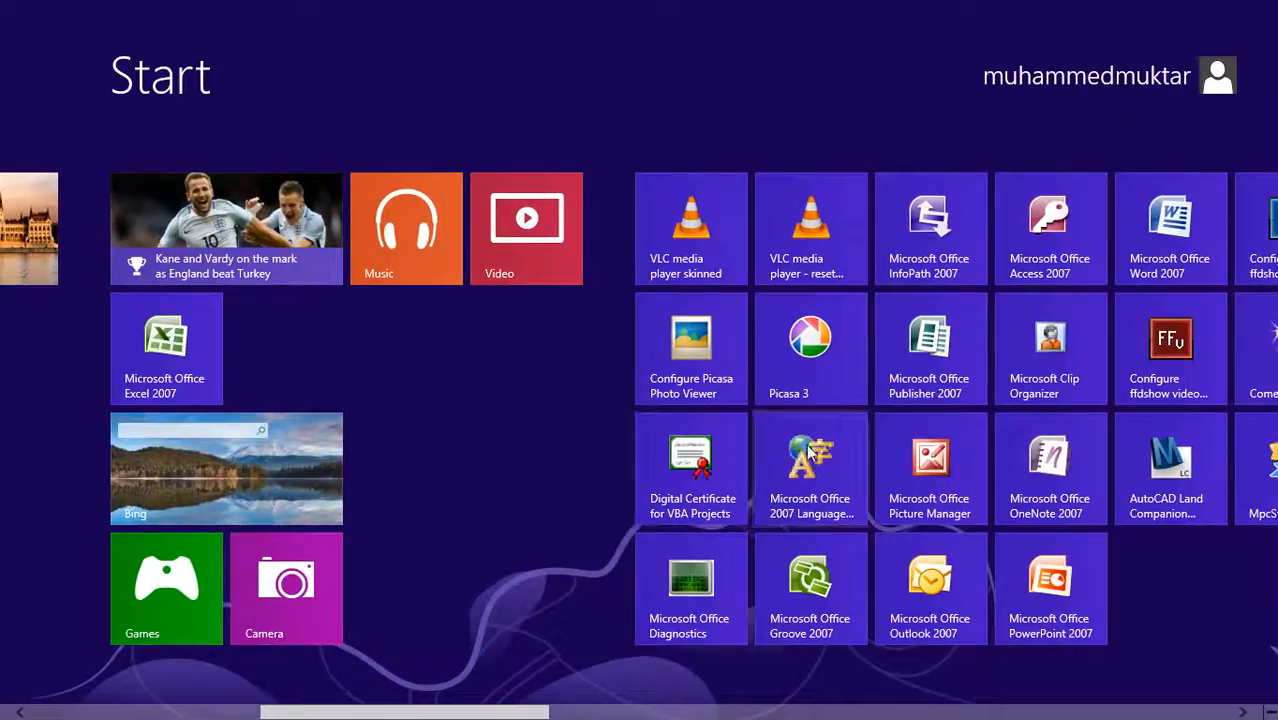
pyautogui.write('EX')
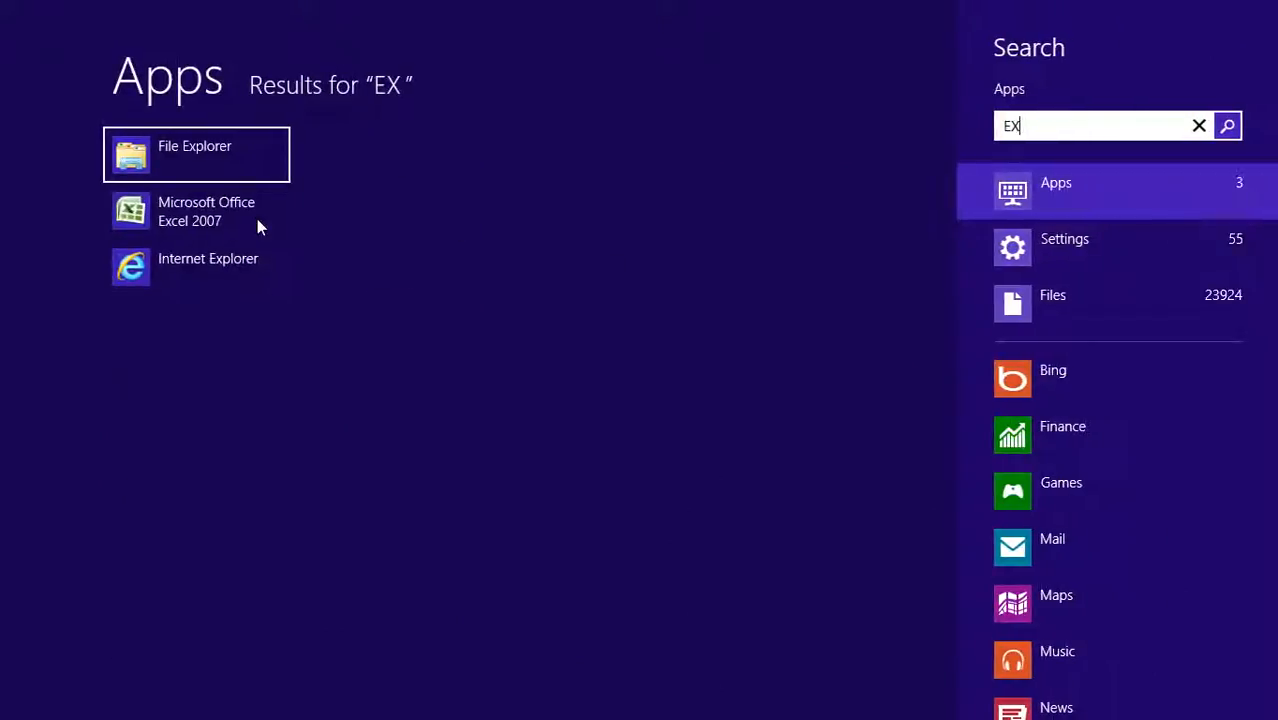
pyautogui.click(177, 208)
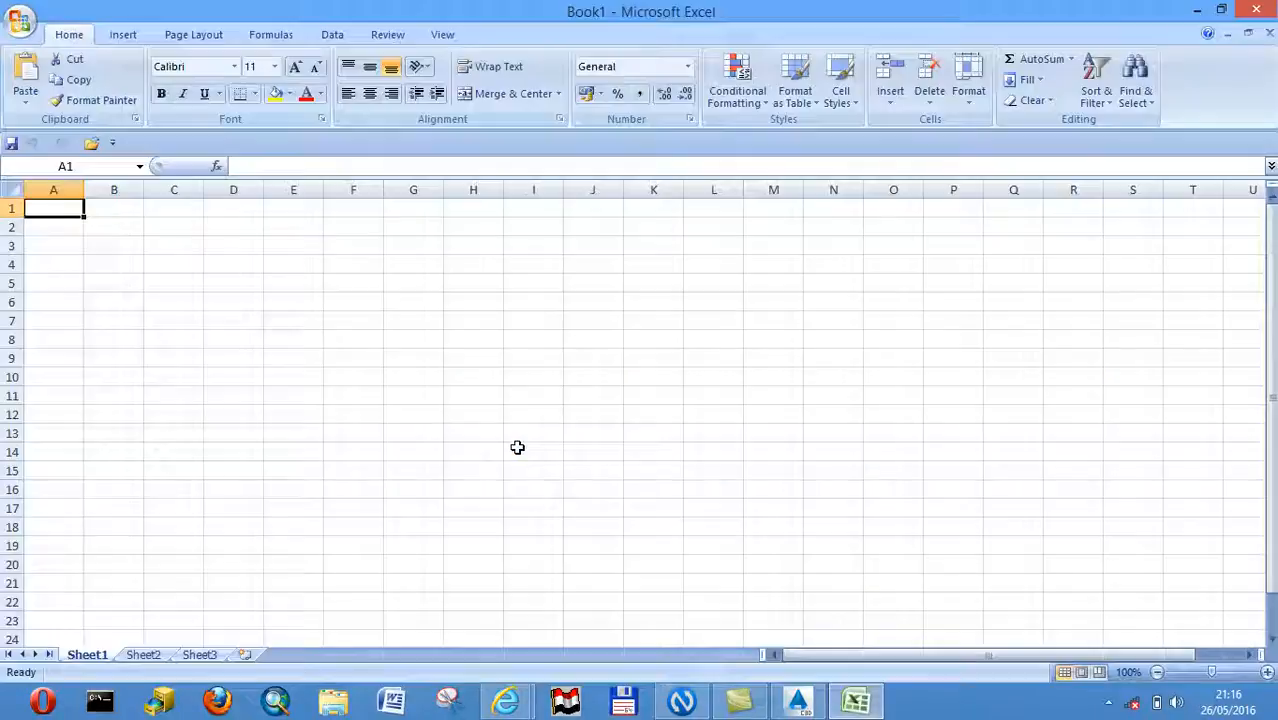
# Paste the copied volume report into Sheet1 starting at cell A1, then deselect the pasted range
pyautogui.rightClick(72, 208)
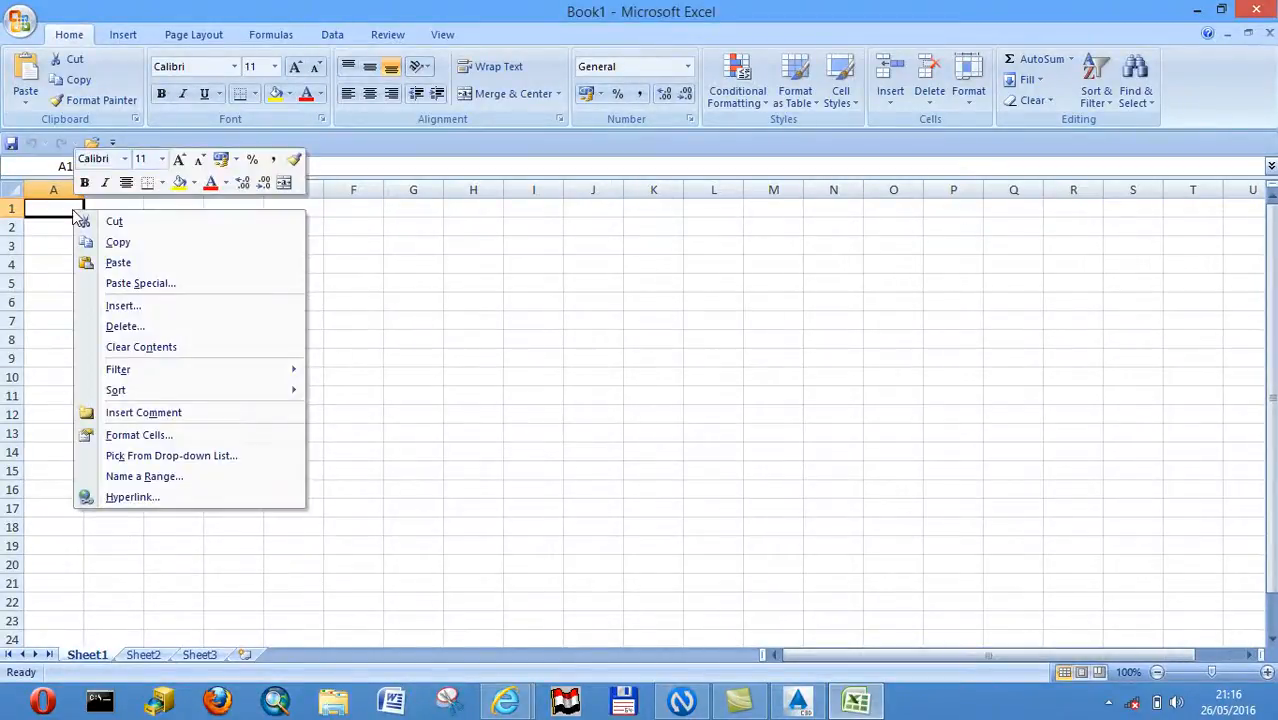
pyautogui.click(115, 264)
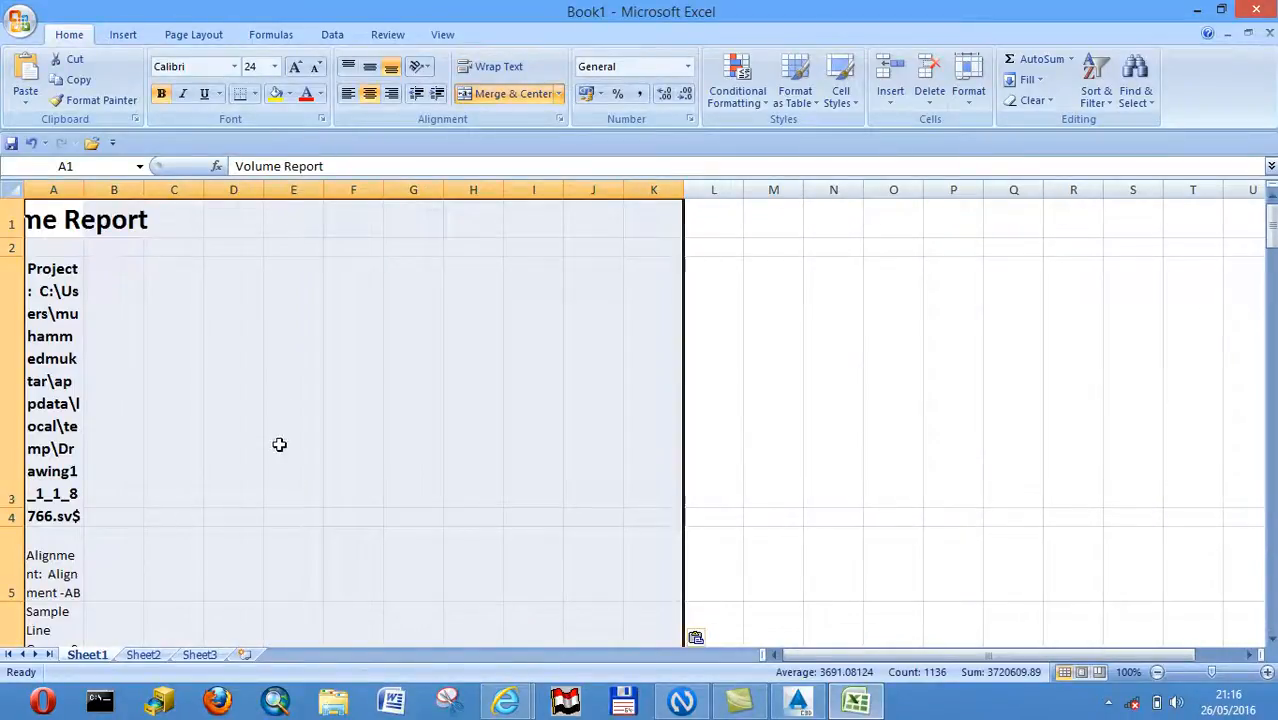
pyautogui.click(279, 444)
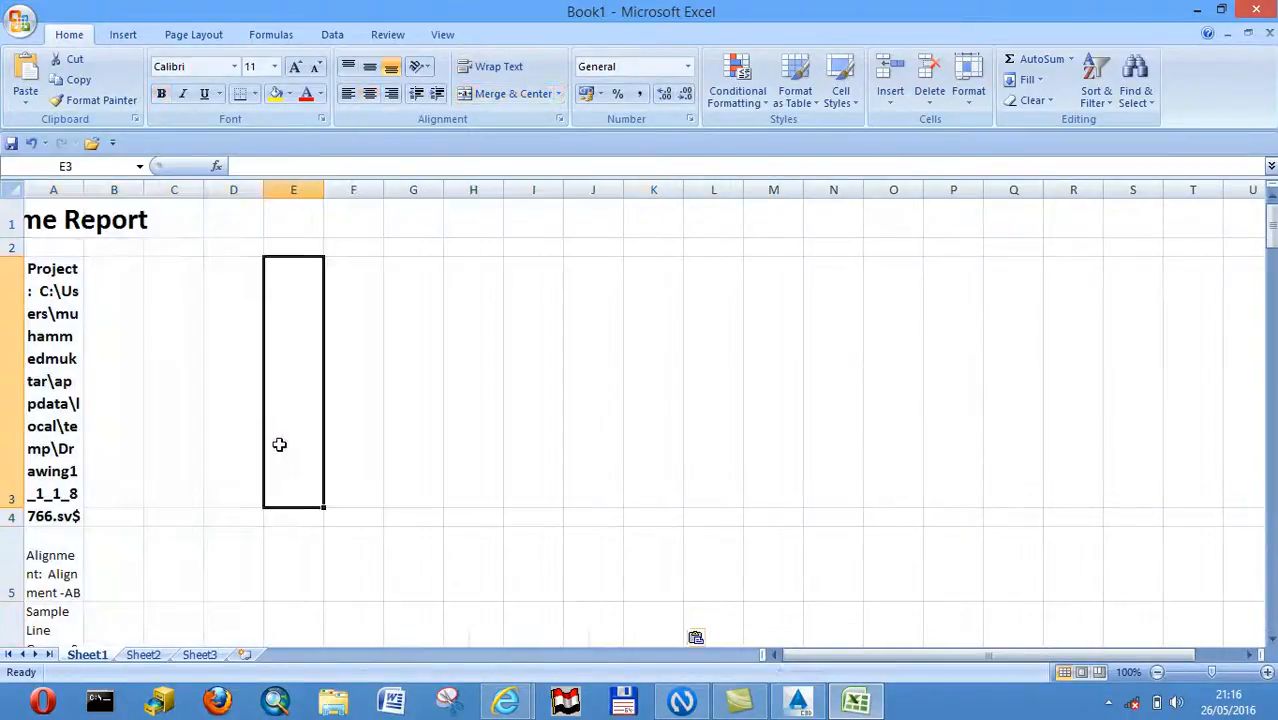
# Widen column A so the station values fit, review the pasted volume rows, and switch back to AutoCAD Civil 3D
pyautogui.scroll(-4, 279, 444)
pyautogui.scroll(-2, 279, 444)
pyautogui.scroll(5, 279, 444)
pyautogui.moveTo(84, 190); pyautogui.dragTo(110, 194)
pyautogui.scroll(-4, 250, 310)
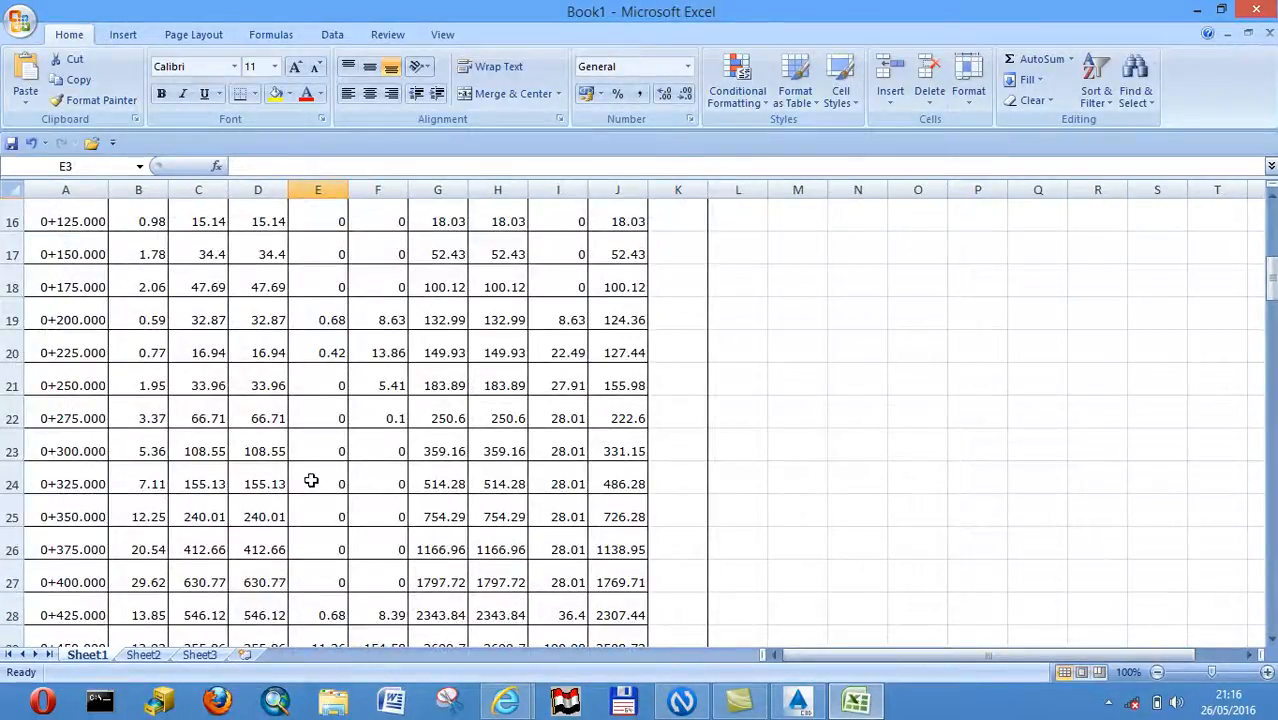
pyautogui.click(800, 703)
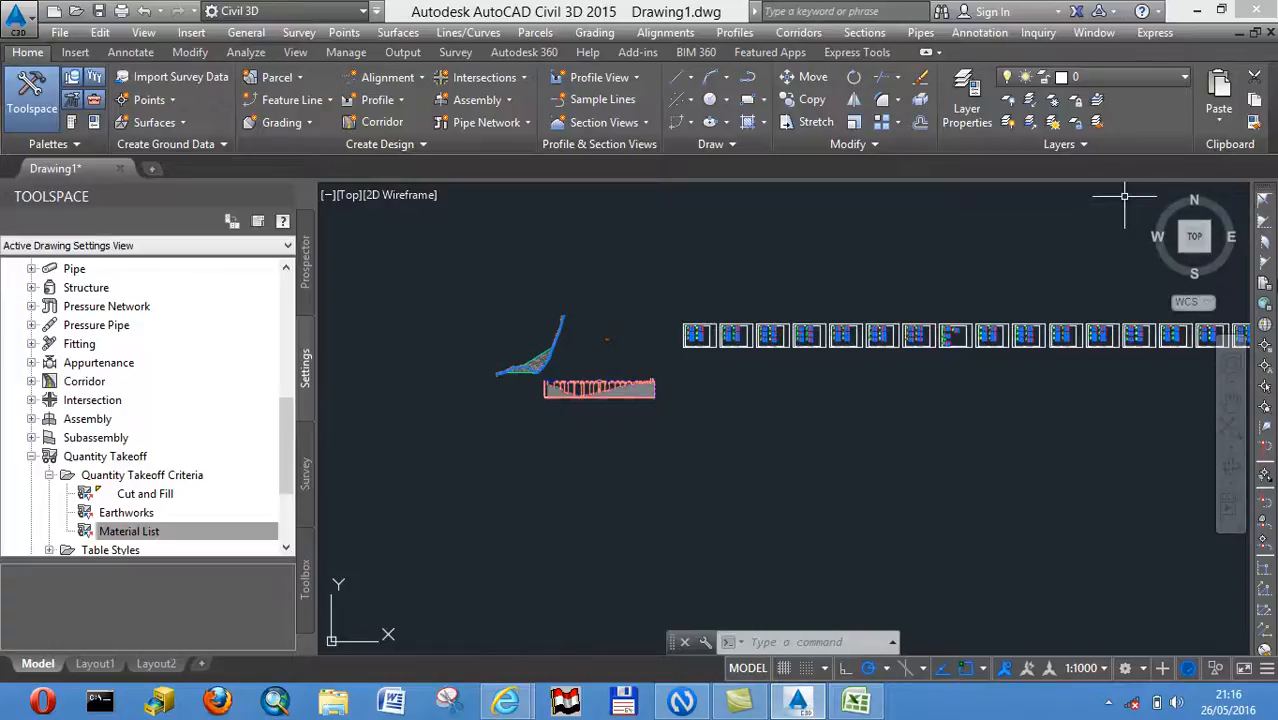
pyautogui.click(1108, 703)
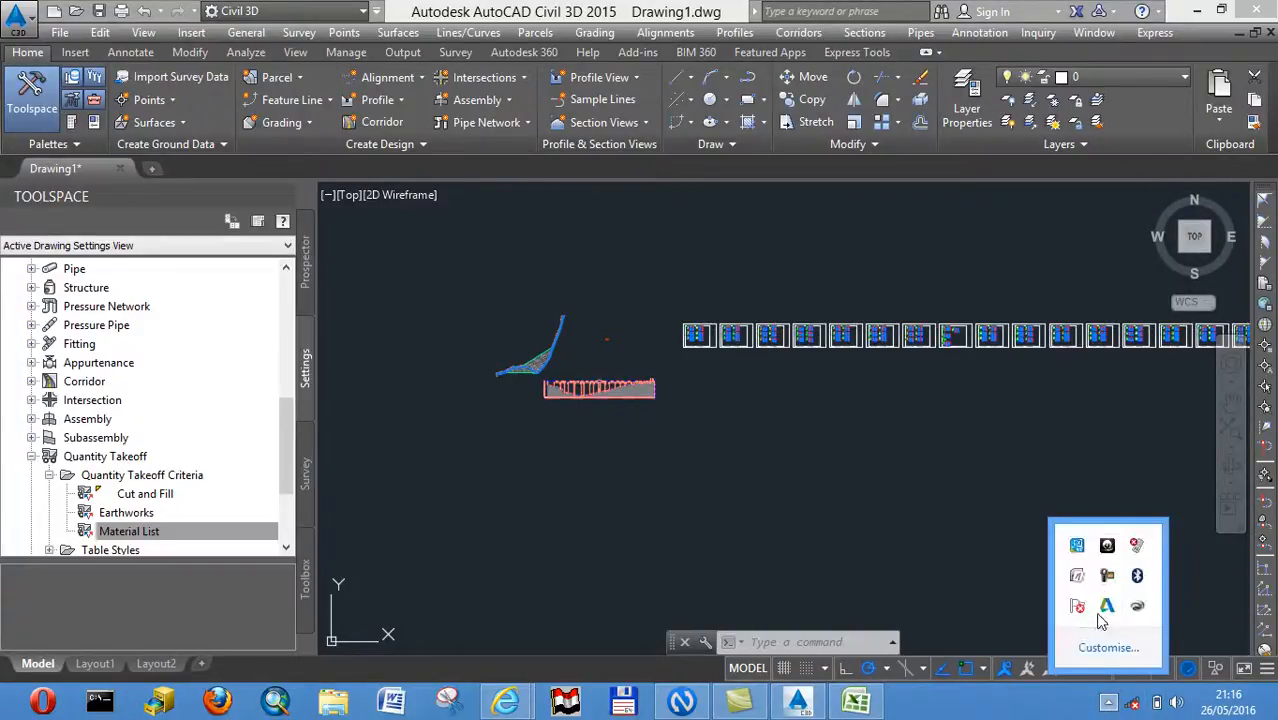
pyautogui.click(1104, 577)
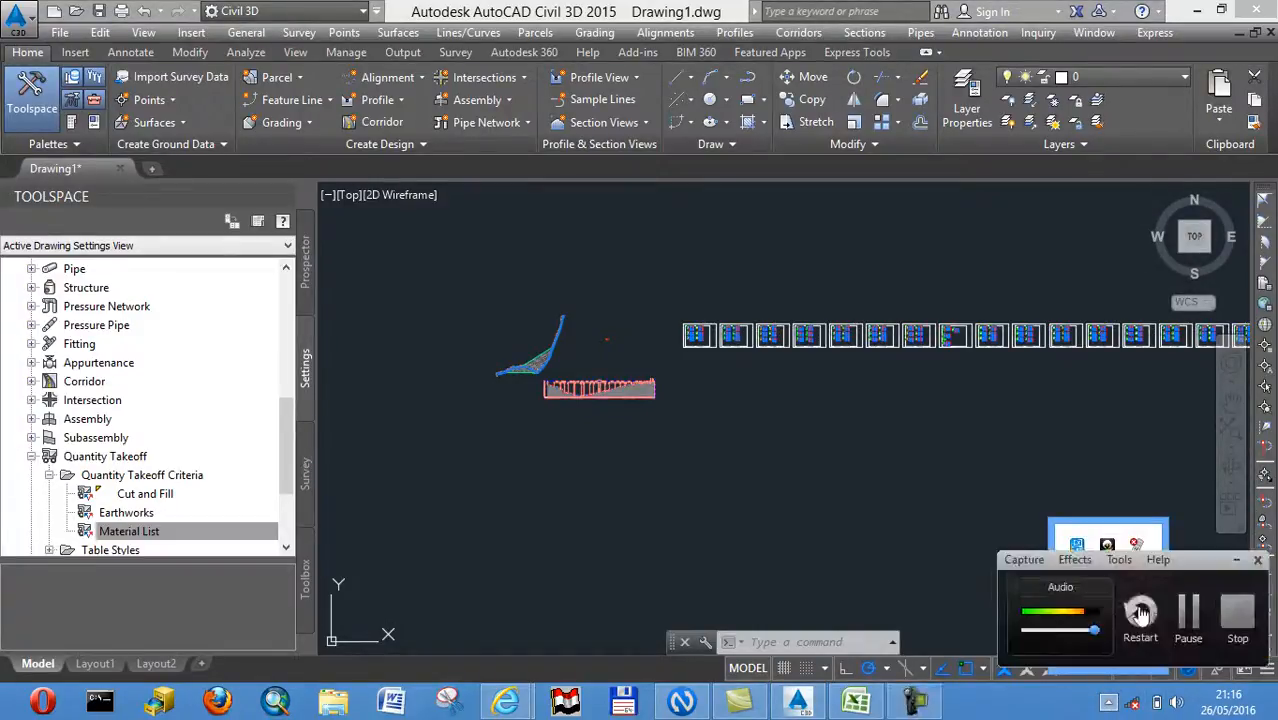